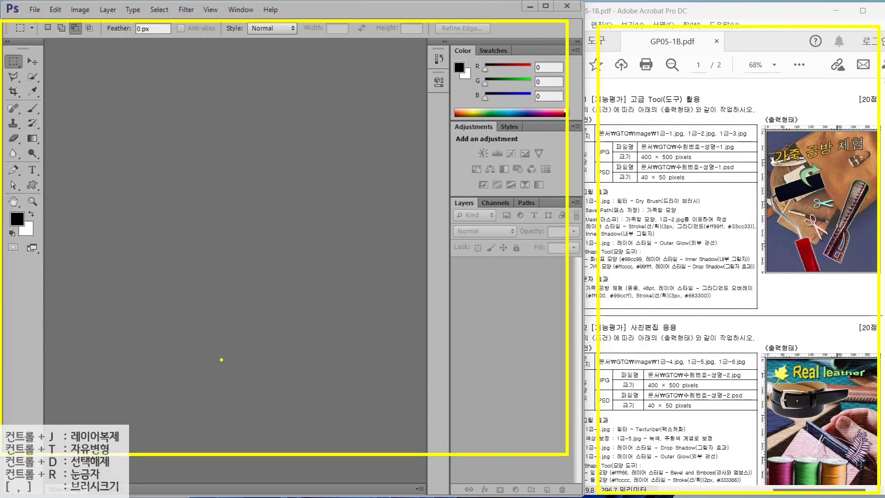
- Maximize the Photoshop window and highlight the workspace switcher area
{"action": "left_click", "coordinate": [547, 7]}
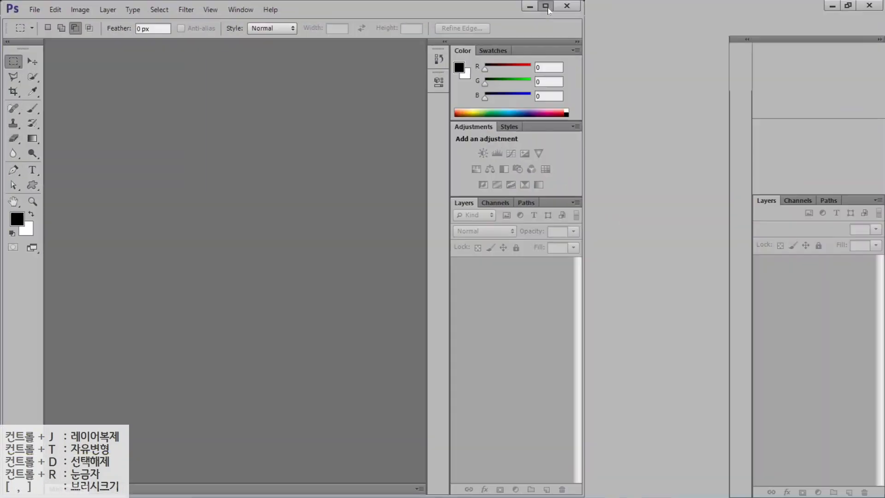
{"action": "key", "text": "alt+2"}
{"action": "mouse_move", "coordinate": [845, 41]}
{"action": "left_mouse_down"}
{"action": "mouse_move", "coordinate": [802, 45]}
{"action": "mouse_move", "coordinate": [814, 17]}
{"action": "mouse_move", "coordinate": [827, 15]}
{"action": "mouse_move", "coordinate": [836, 45]}
{"action": "left_mouse_up"}
{"action": "left_click_drag", "start_coordinate": [749, 103], "coordinate": [818, 39]}
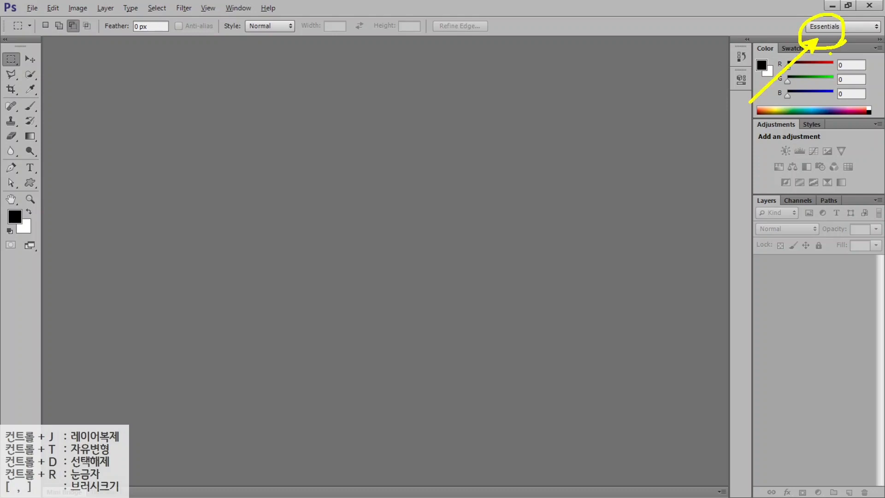
{"action": "key", "text": "Escape"}
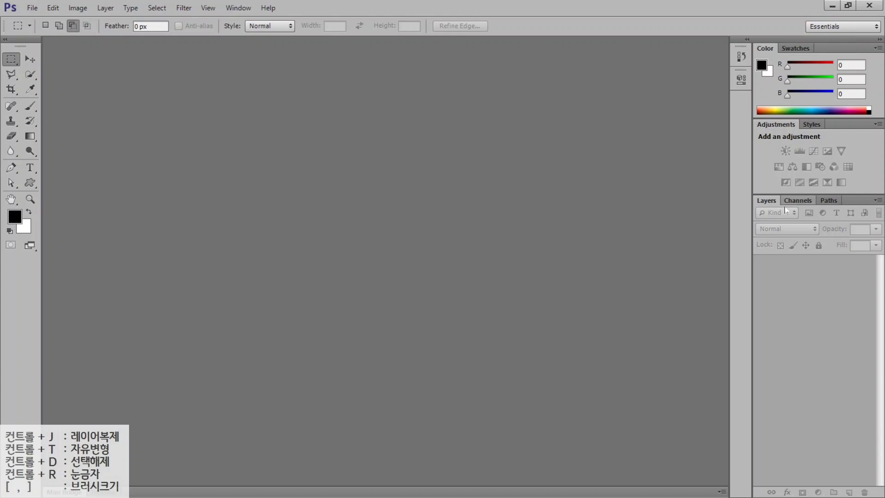
- Reset the Essentials workspace and show the toolbox as two columns
{"action": "left_click", "coordinate": [823, 27]}
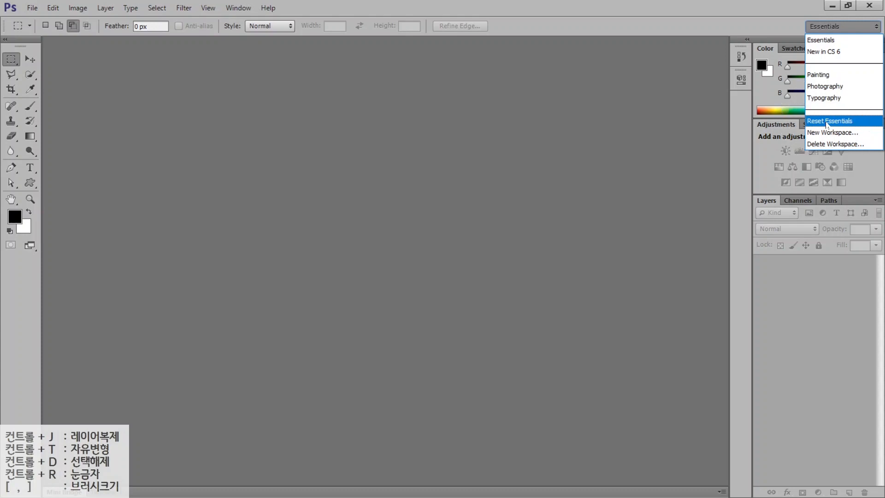
{"action": "left_click", "coordinate": [826, 122]}
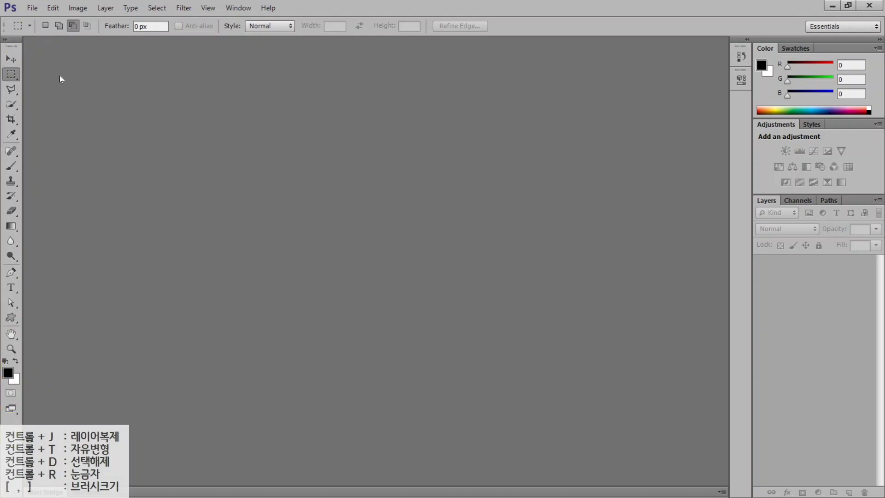
{"action": "key", "text": "ctrl"}
{"action": "key", "text": "ctrl"}
{"action": "left_click", "coordinate": [5, 42]}
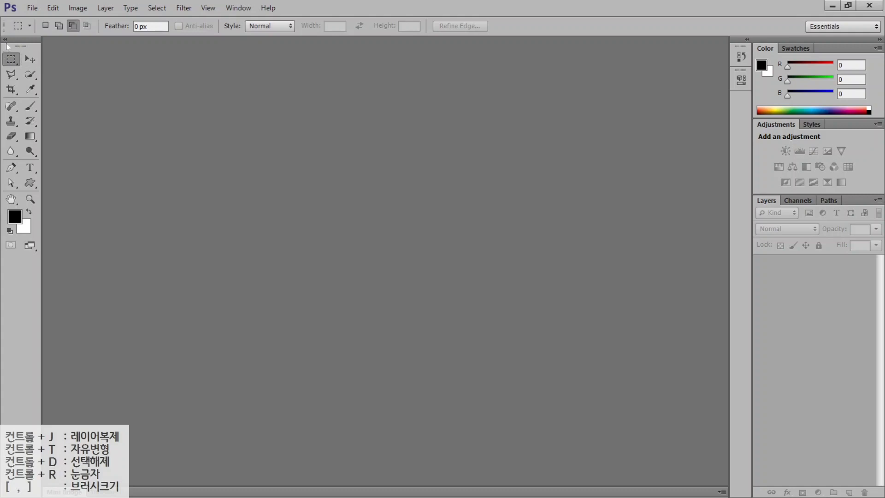
{"action": "key", "text": "ctrl"}
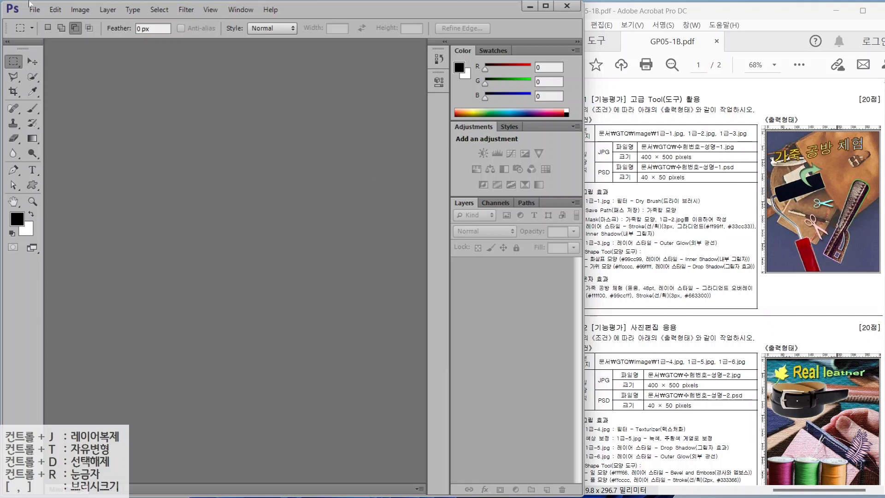
- Open Preferences at File Handling and browse the General, File Handling and Interface pages
{"action": "left_click", "coordinate": [53, 11]}
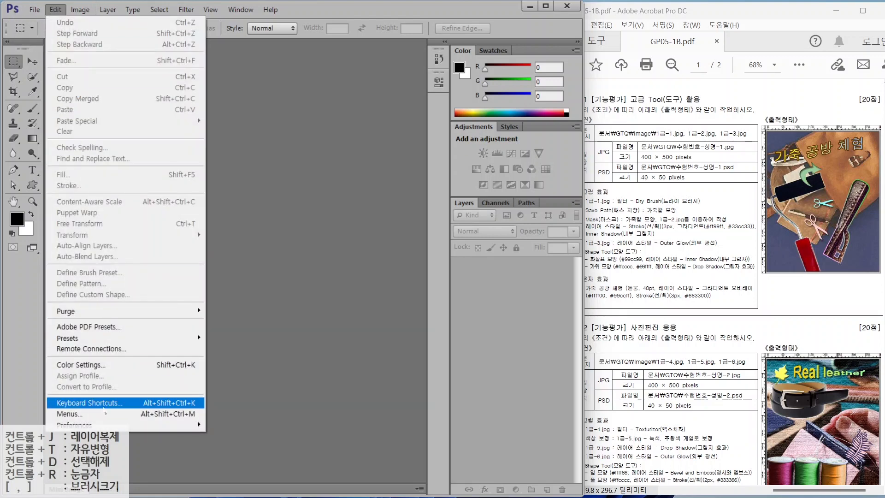
{"action": "mouse_move", "coordinate": [104, 425]}
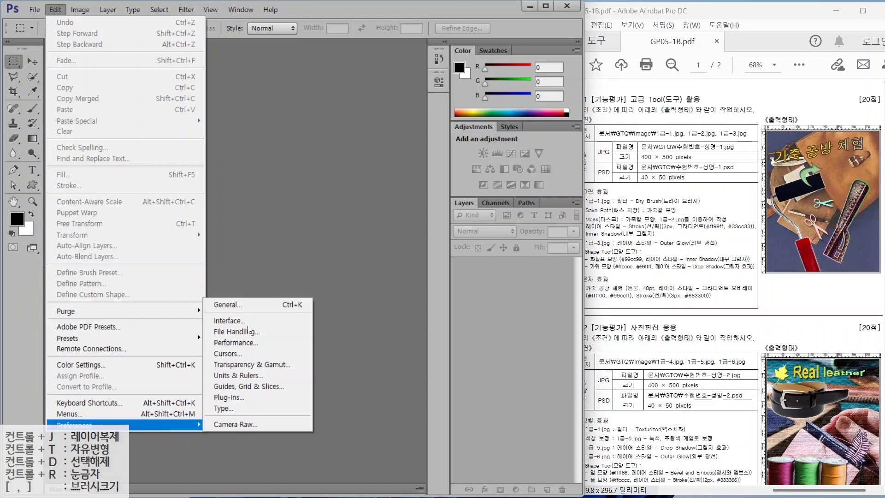
{"action": "left_click", "coordinate": [231, 334]}
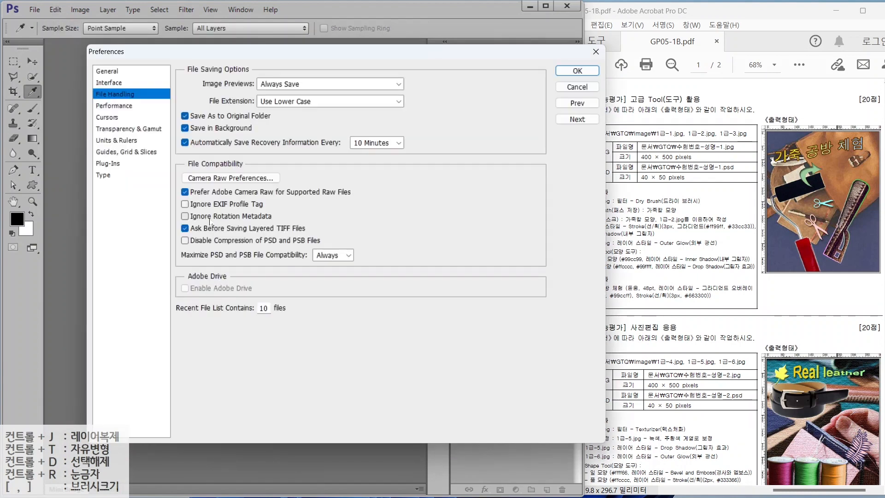
{"action": "left_click", "coordinate": [104, 73]}
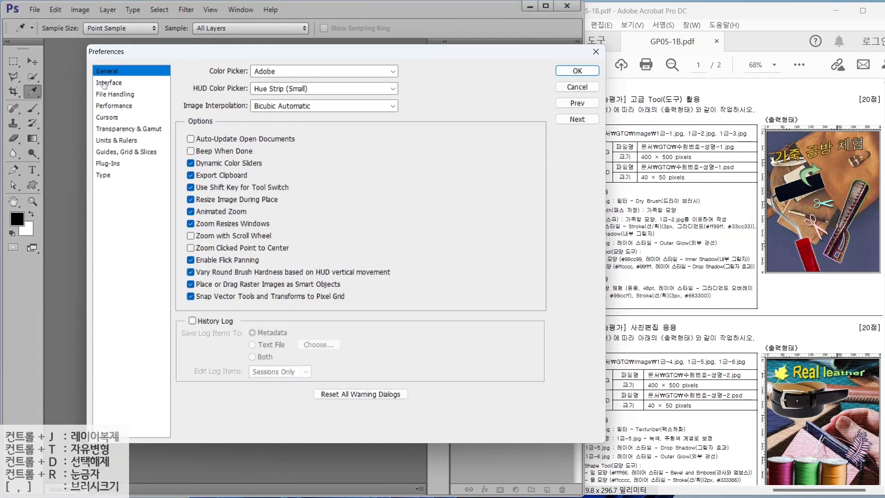
{"action": "left_click", "coordinate": [105, 83]}
{"action": "left_click", "coordinate": [105, 95]}
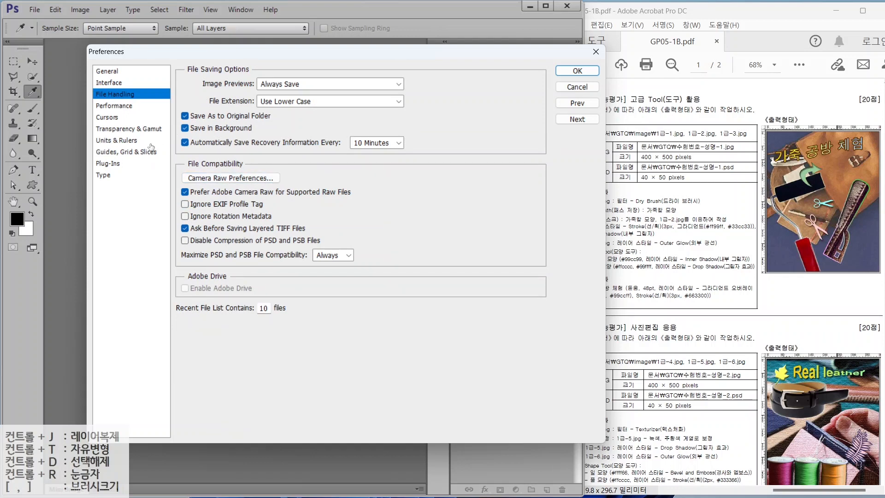
{"action": "left_click", "coordinate": [114, 86]}
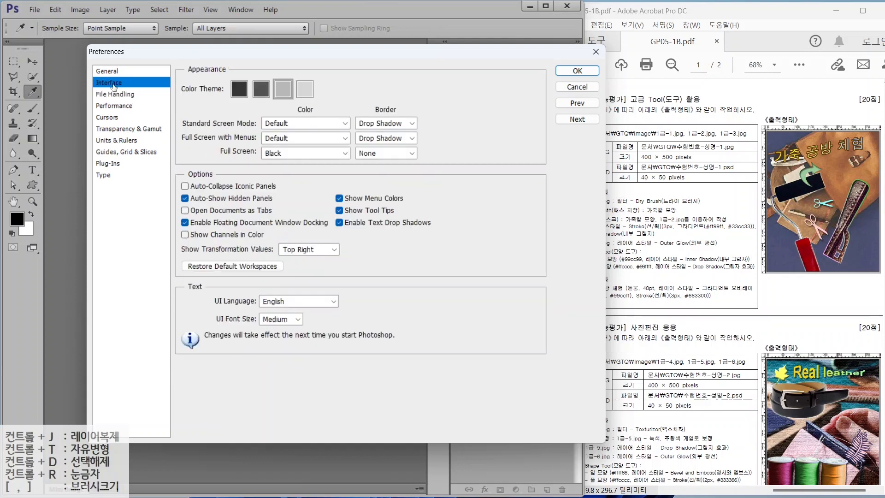
- Highlight the dark and light grey colour themes and the Open Documents as Tabs option
{"action": "key", "text": "alt"}
{"action": "left_click_drag", "start_coordinate": [222, 71], "coordinate": [331, 110]}
{"action": "left_click_drag", "start_coordinate": [239, 100], "coordinate": [215, 140]}
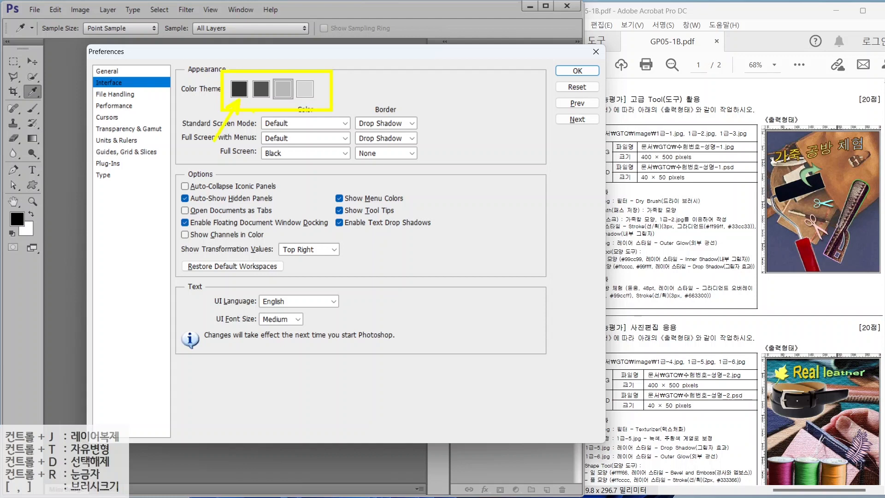
{"action": "left_click_drag", "start_coordinate": [279, 103], "coordinate": [305, 145]}
{"action": "left_click_drag", "start_coordinate": [171, 202], "coordinate": [286, 221]}
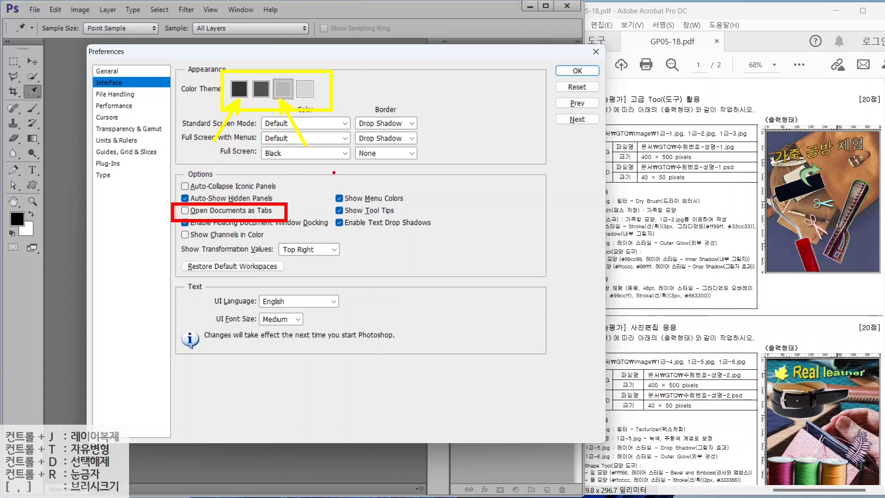
{"action": "left_click_drag", "start_coordinate": [301, 161], "coordinate": [404, 322]}
{"action": "left_click_drag", "start_coordinate": [420, 170], "coordinate": [553, 356]}
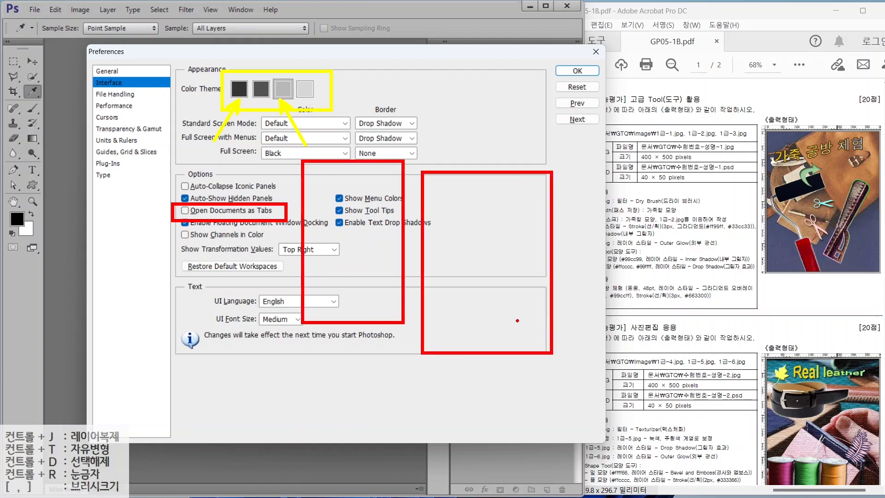
{"action": "mouse_move", "coordinate": [350, 199]}
{"action": "left_mouse_down"}
{"action": "mouse_move", "coordinate": [363, 219]}
{"action": "mouse_move", "coordinate": [387, 141]}
{"action": "mouse_move", "coordinate": [470, 168]}
{"action": "mouse_move", "coordinate": [479, 214]}
{"action": "left_mouse_up"}
{"action": "left_click_drag", "start_coordinate": [465, 189], "coordinate": [494, 195]}
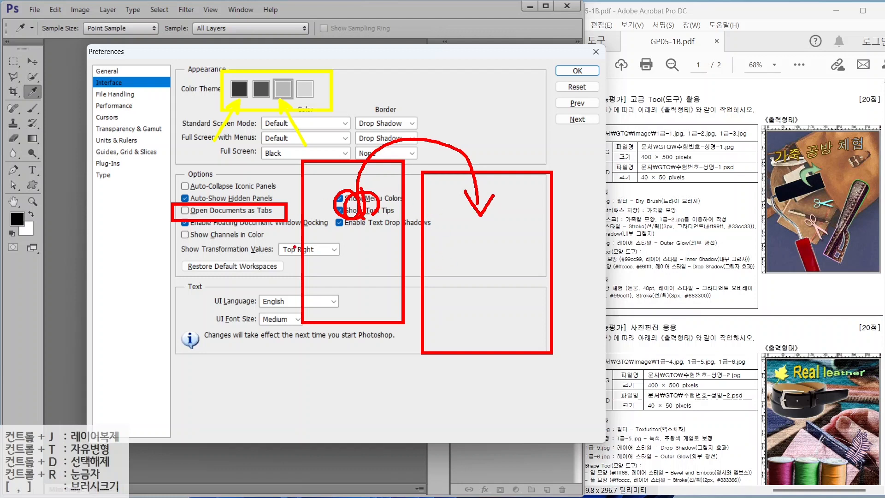
{"action": "key", "text": "e"}
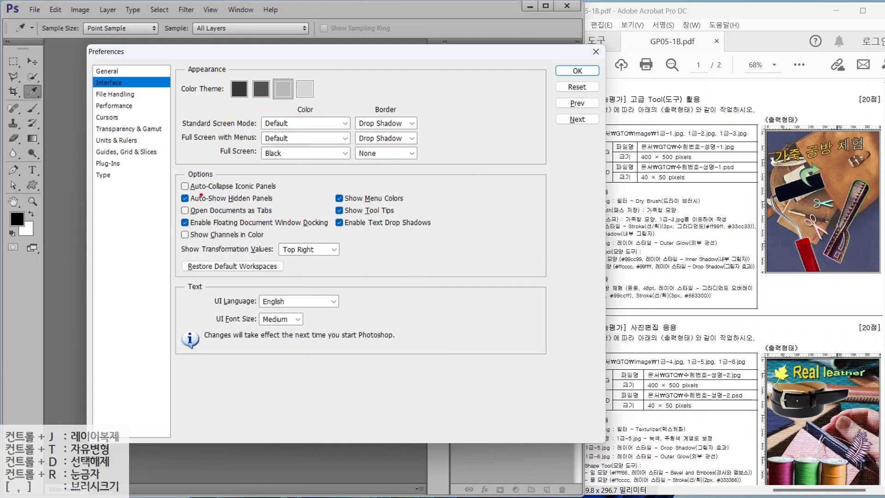
{"action": "mouse_move", "coordinate": [172, 200]}
{"action": "left_mouse_down"}
{"action": "mouse_move", "coordinate": [226, 218]}
{"action": "mouse_move", "coordinate": [289, 218]}
{"action": "left_mouse_up"}
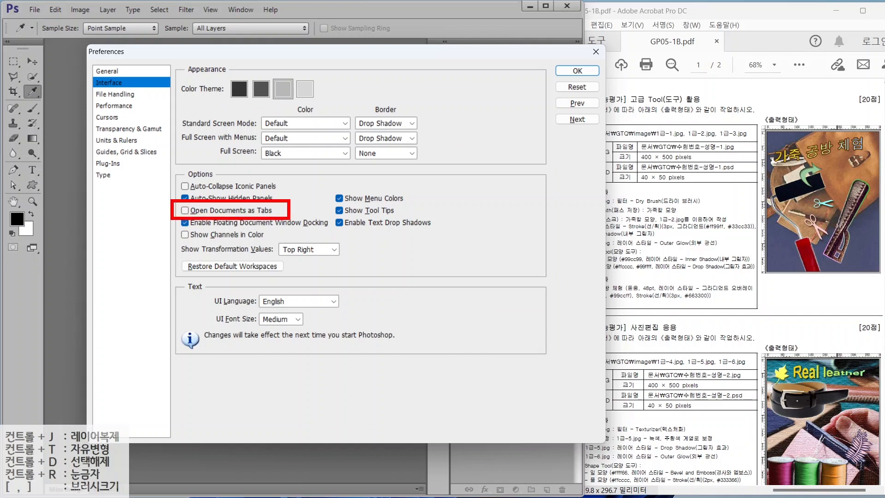
{"action": "key", "text": "Escape"}
- Show the Cursors page and mark the current Normal Brush Tip painting cursor
{"action": "left_click", "coordinate": [111, 117]}
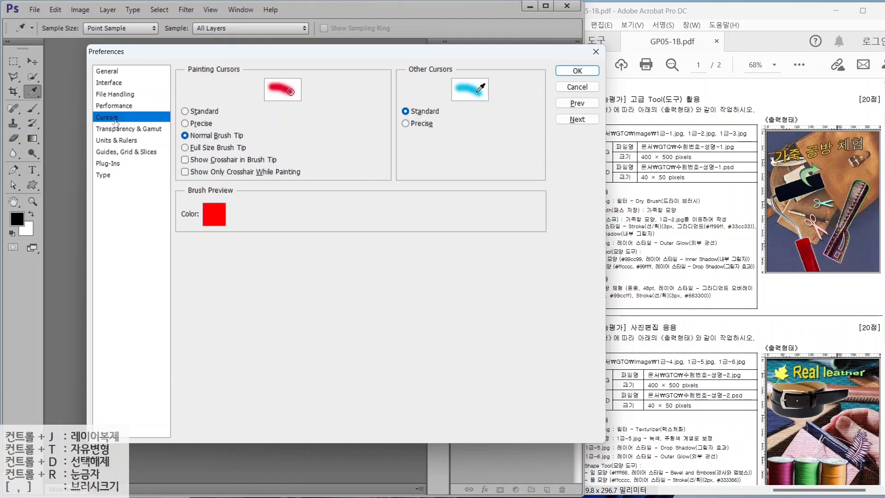
{"action": "key", "text": "alt"}
{"action": "mouse_move", "coordinate": [309, 149]}
{"action": "left_mouse_down"}
{"action": "mouse_move", "coordinate": [414, 263]}
{"action": "mouse_move", "coordinate": [306, 152]}
{"action": "left_mouse_up"}
{"action": "mouse_move", "coordinate": [454, 248]}
{"action": "left_mouse_down"}
{"action": "mouse_move", "coordinate": [436, 274]}
{"action": "mouse_move", "coordinate": [453, 249]}
{"action": "left_mouse_up"}
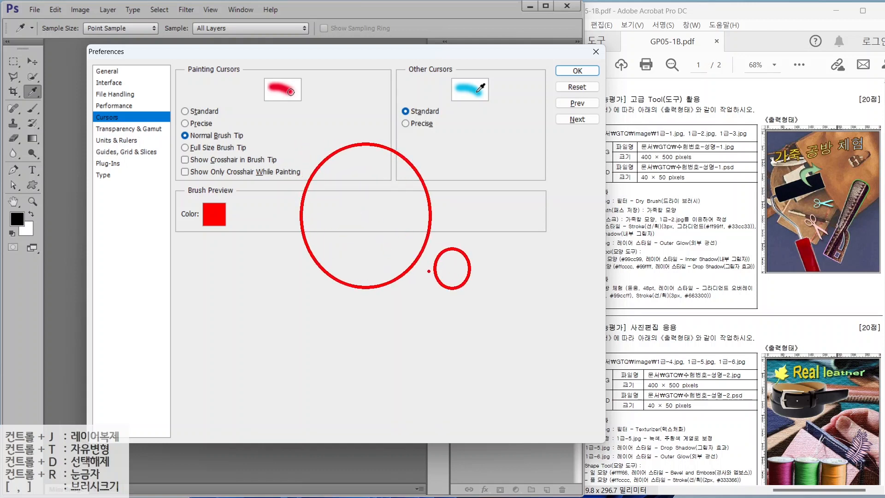
{"action": "left_click_drag", "start_coordinate": [173, 128], "coordinate": [255, 144]}
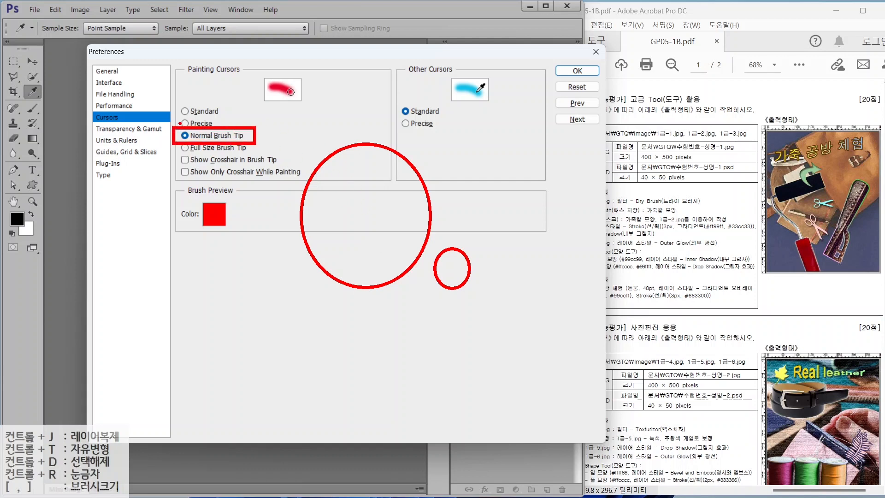
{"action": "key", "text": "Escape"}
- Switch the painting cursor to Precise and sketch the crosshair it produces
{"action": "left_click", "coordinate": [198, 123]}
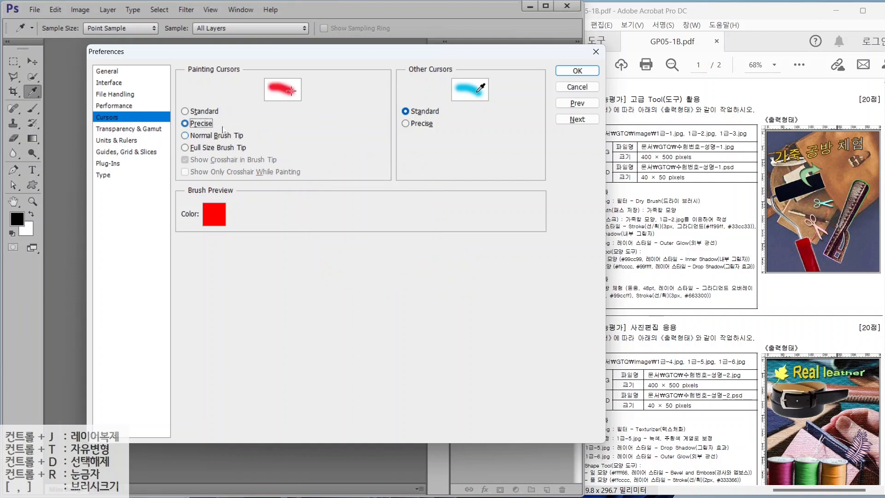
{"action": "key", "text": "alt"}
{"action": "left_click_drag", "start_coordinate": [305, 171], "coordinate": [393, 174]}
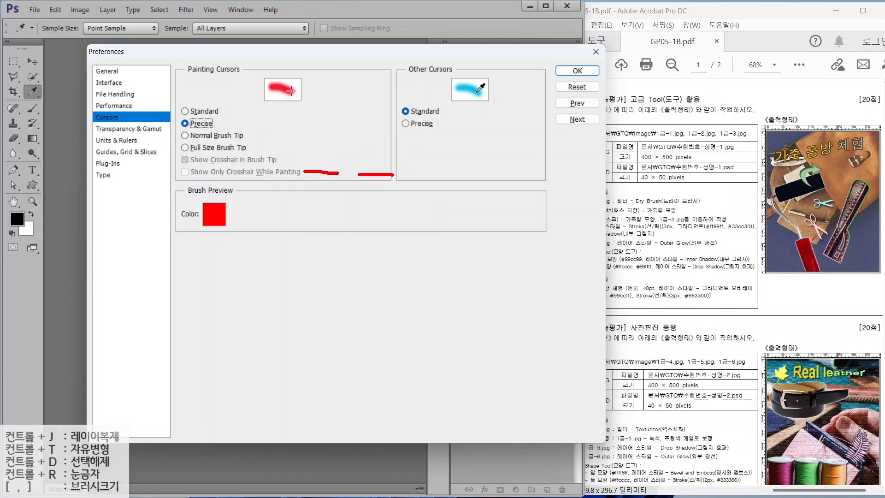
{"action": "left_click_drag", "start_coordinate": [352, 123], "coordinate": [352, 216]}
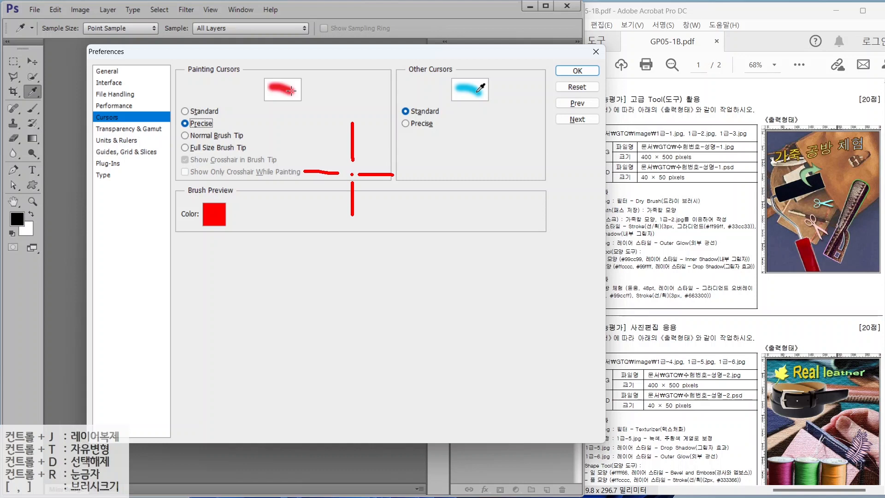
{"action": "left_click", "coordinate": [351, 172]}
{"action": "key", "text": "Caps_Lock"}
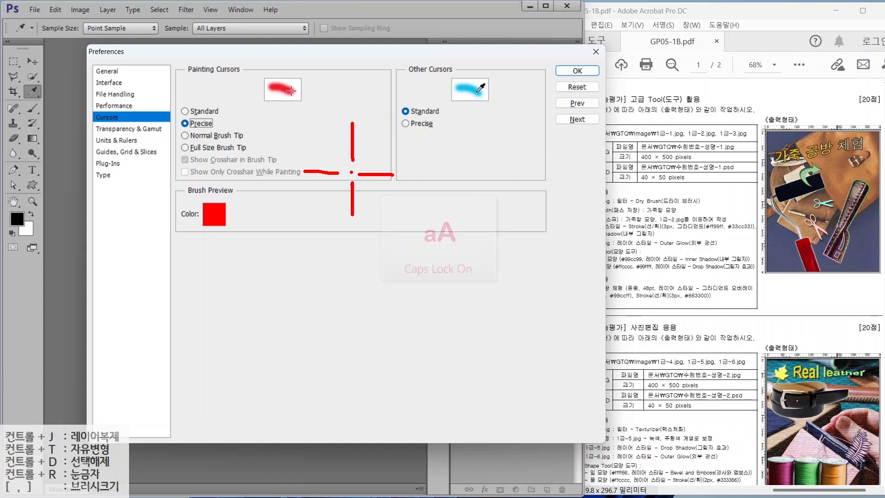
{"action": "key", "text": "Caps_Lock"}
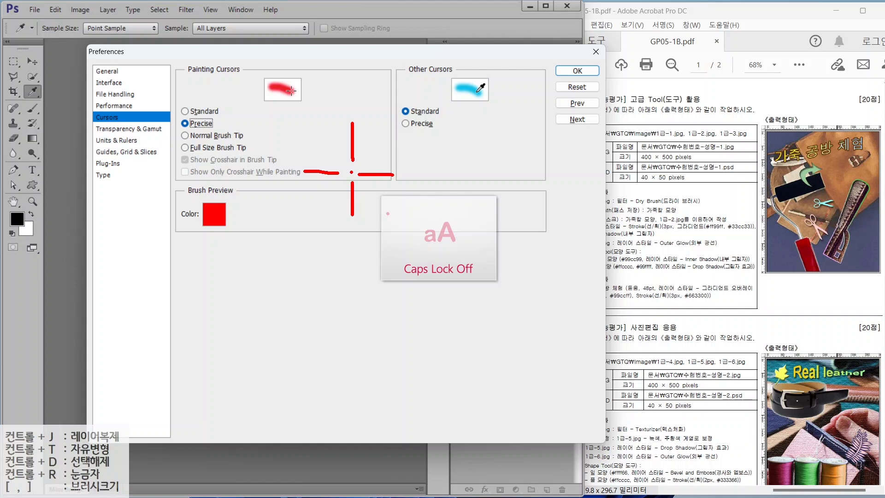
{"action": "left_click", "coordinate": [113, 140]}
- Confirm rulers are in Pixels while marking the relevant lines on the exam sheet
{"action": "key", "text": "alt"}
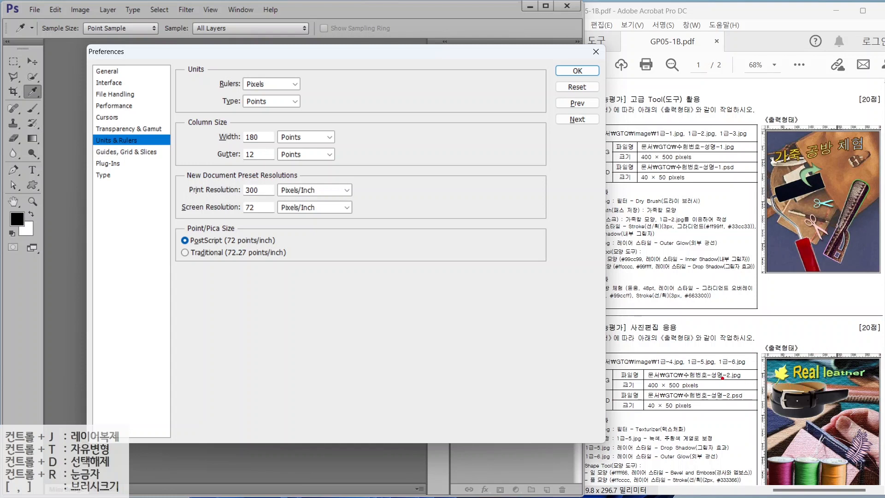
{"action": "left_click_drag", "start_coordinate": [722, 378], "coordinate": [883, 378]}
{"action": "left_click_drag", "start_coordinate": [868, 334], "coordinate": [868, 431]}
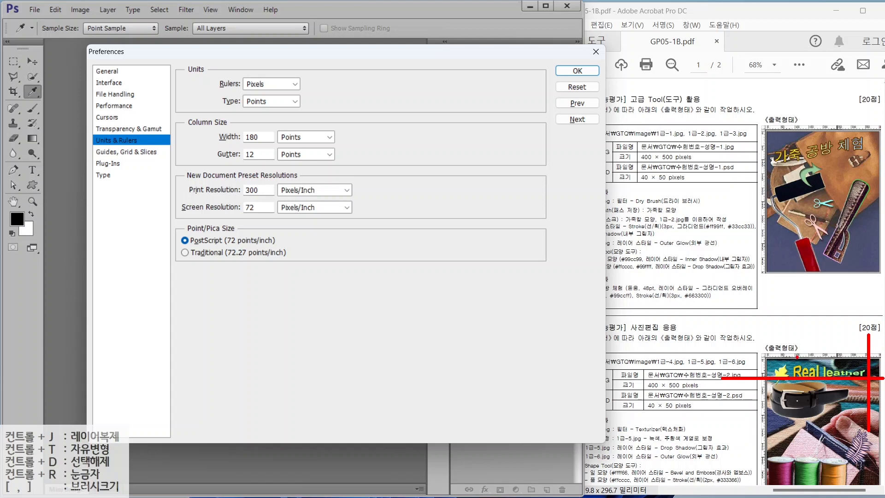
{"action": "left_click_drag", "start_coordinate": [789, 353], "coordinate": [768, 326]}
{"action": "mouse_move", "coordinate": [271, 84]}
{"action": "left_mouse_down"}
{"action": "mouse_move", "coordinate": [227, 79]}
{"action": "mouse_move", "coordinate": [262, 65]}
{"action": "mouse_move", "coordinate": [262, 85]}
{"action": "mouse_move", "coordinate": [306, 175]}
{"action": "left_mouse_up"}
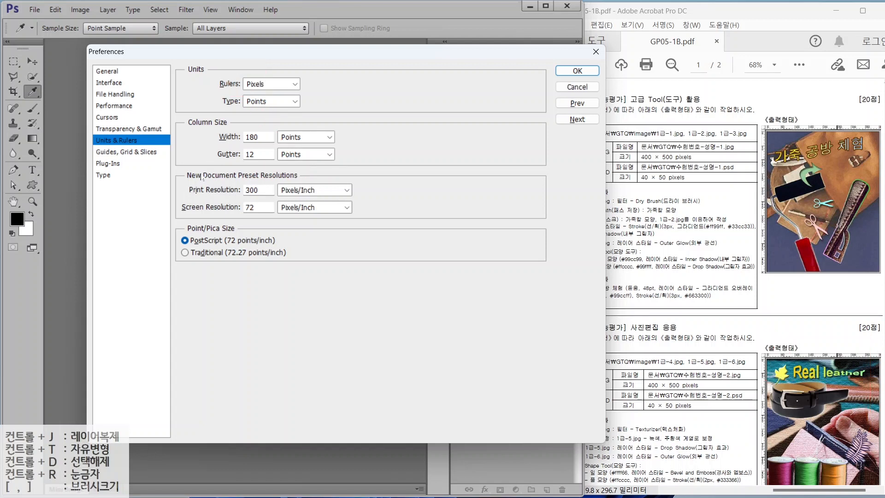
- Set the guide colour to Green and review the Type preferences
{"action": "left_click", "coordinate": [129, 153]}
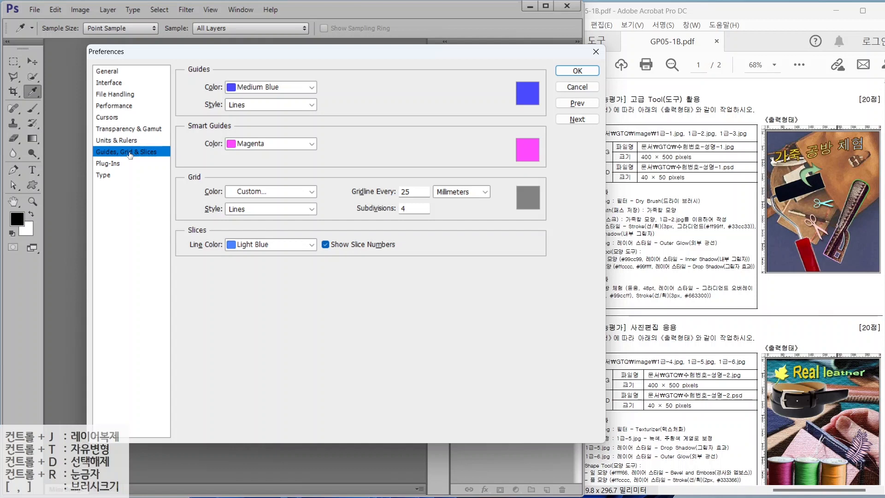
{"action": "left_click", "coordinate": [260, 90]}
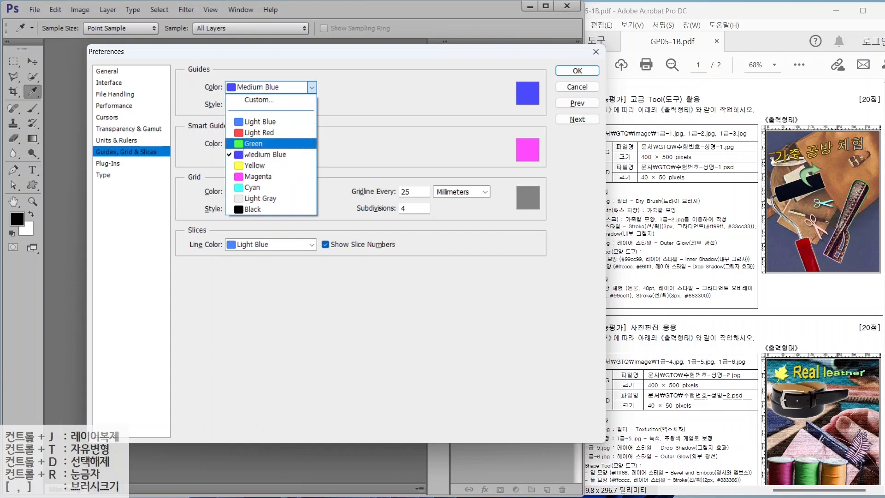
{"action": "left_click", "coordinate": [245, 144]}
{"action": "left_click", "coordinate": [104, 175]}
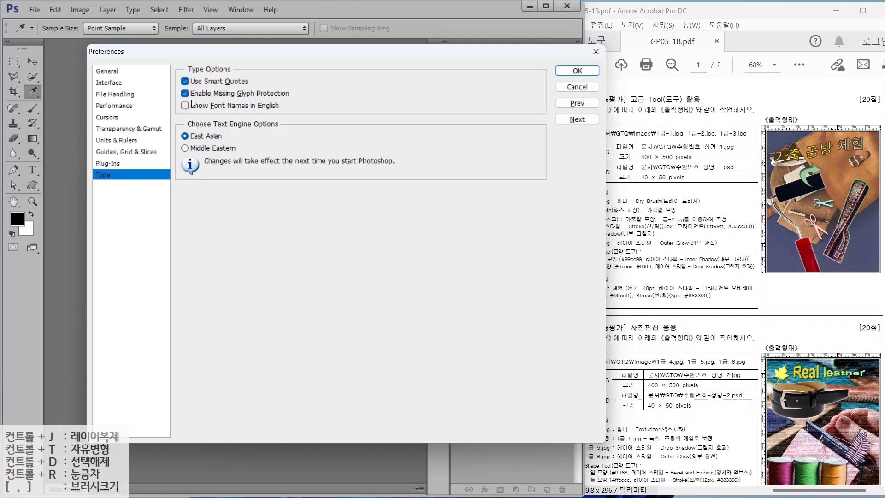
{"action": "key", "text": "alt"}
{"action": "left_click_drag", "start_coordinate": [172, 98], "coordinate": [296, 113]}
- Close Preferences with OK and annotate the exam sheet requirements
{"action": "left_click", "coordinate": [576, 71]}
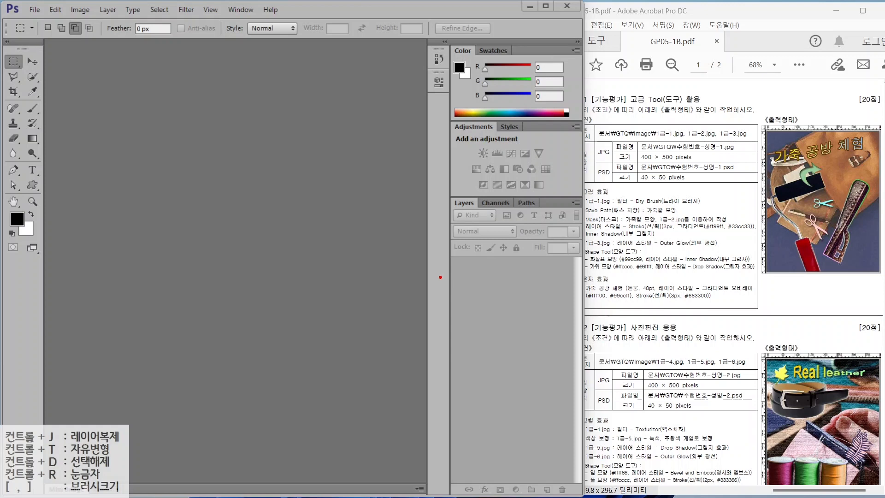
{"action": "left_click_drag", "start_coordinate": [635, 137], "coordinate": [747, 164]}
{"action": "left_click_drag", "start_coordinate": [739, 111], "coordinate": [695, 136]}
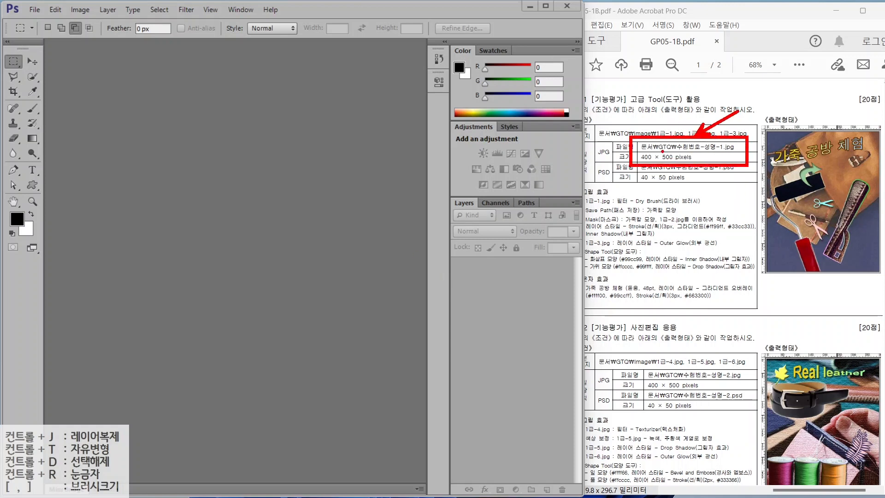
{"action": "left_click_drag", "start_coordinate": [686, 182], "coordinate": [656, 158]}
{"action": "key", "text": "Escape"}
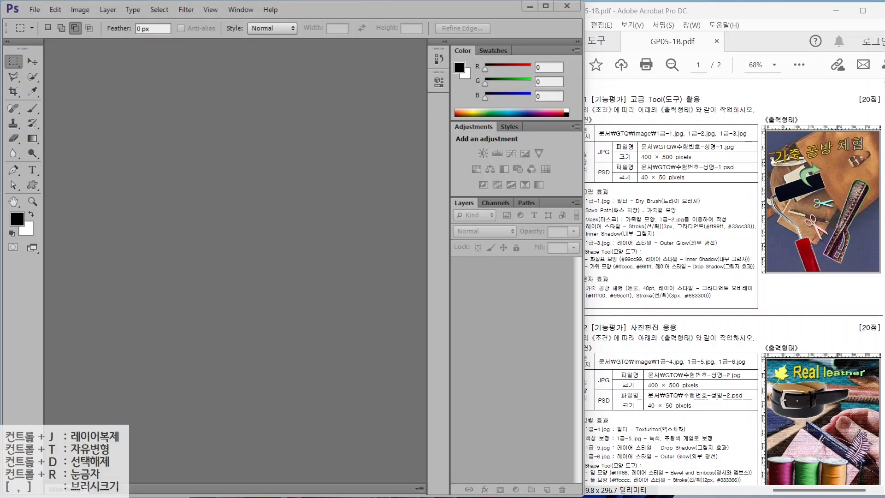
- Create a new 400 × 500 pixel document named with the exam number and candidate name
{"action": "left_click", "coordinate": [34, 9]}
{"action": "left_click", "coordinate": [36, 22]}
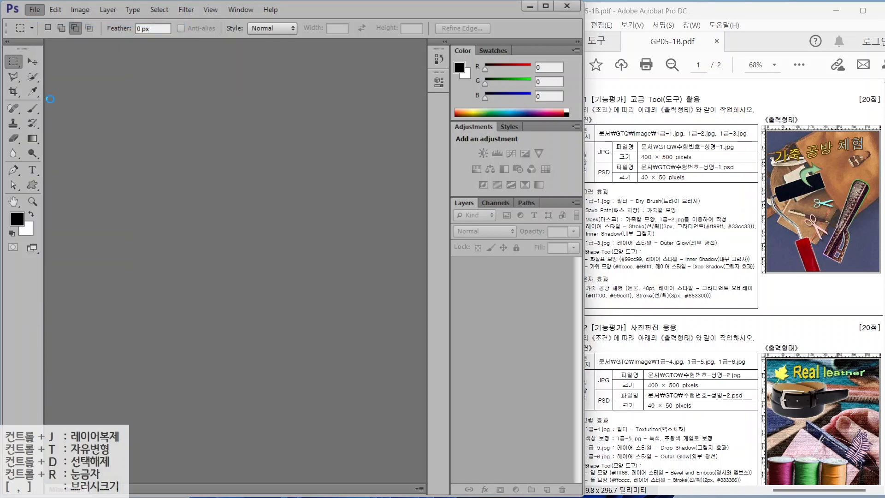
{"action": "type", "text": "12345"}
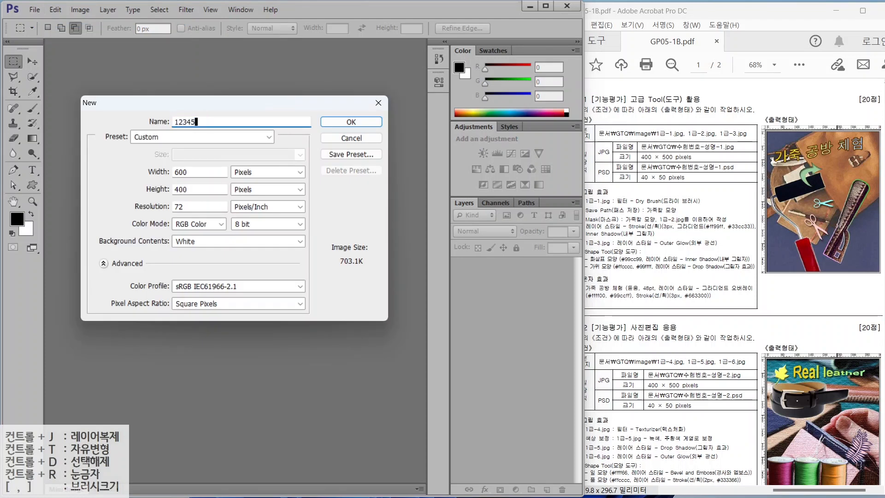
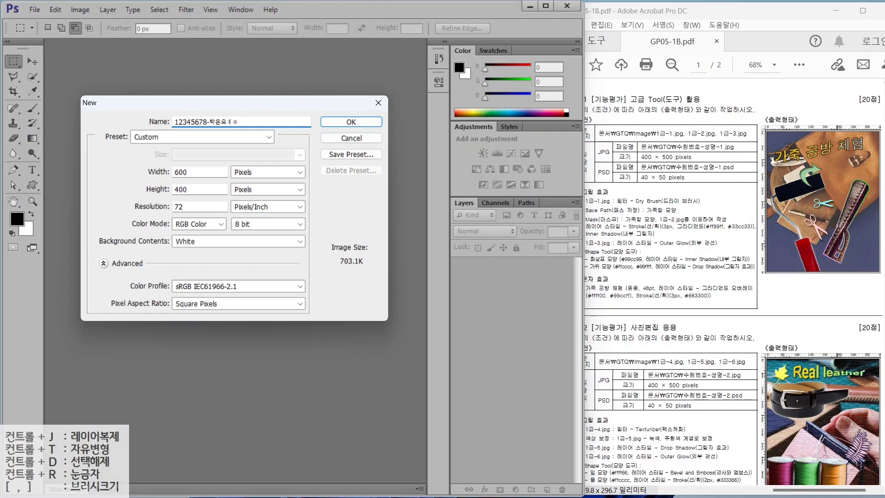
{"action": "type", "text": "-1"}
{"action": "key", "text": "BackSpace"}
{"action": "key", "text": "BackSpace"}
{"action": "key", "text": "BackSpace"}
{"action": "type", "text": "영"}
{"action": "key", "text": "Tab"}
{"action": "type", "text": "400"}
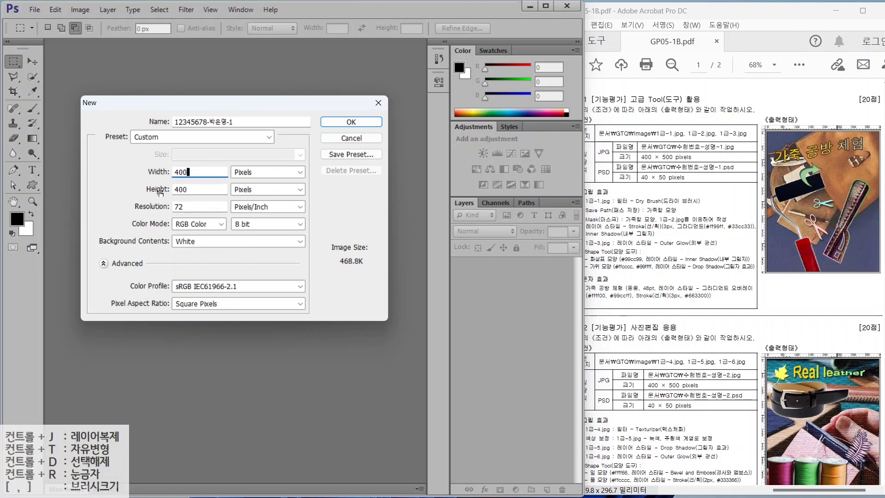
{"action": "key", "text": "Tab"}
{"action": "type", "text": "500"}
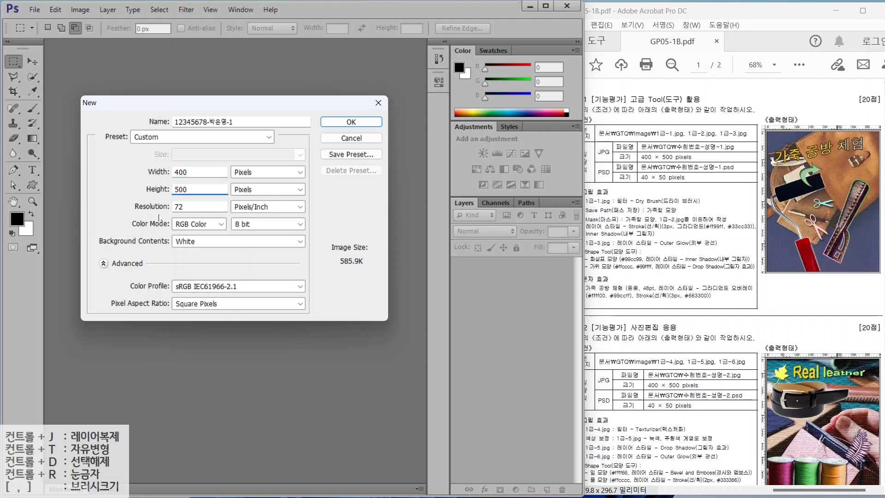
{"action": "key", "text": "alt"}
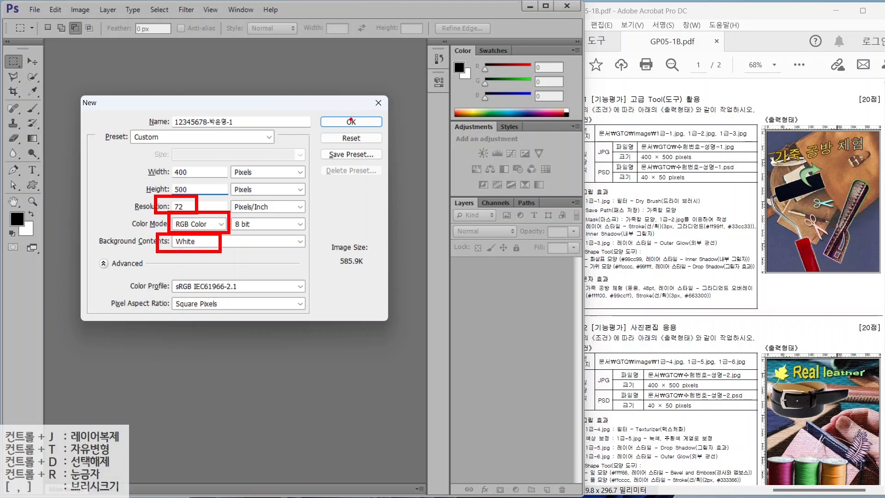
{"action": "left_click", "coordinate": [351, 122]}
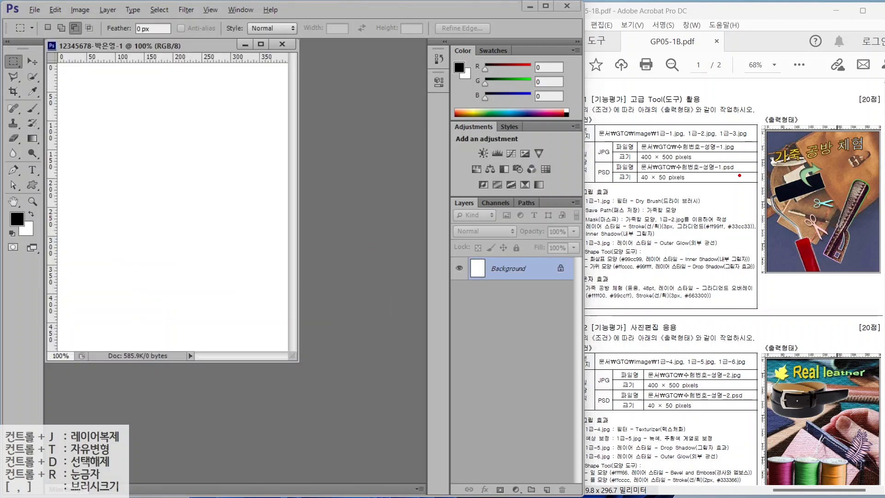
- Turn on rulers for the new document from the View menu
{"action": "left_click_drag", "start_coordinate": [758, 178], "coordinate": [724, 144]}
{"action": "mouse_move", "coordinate": [204, 48]}
{"action": "left_mouse_down"}
{"action": "mouse_move", "coordinate": [241, 32]}
{"action": "mouse_move", "coordinate": [202, 2]}
{"action": "mouse_move", "coordinate": [220, 13]}
{"action": "left_mouse_up"}
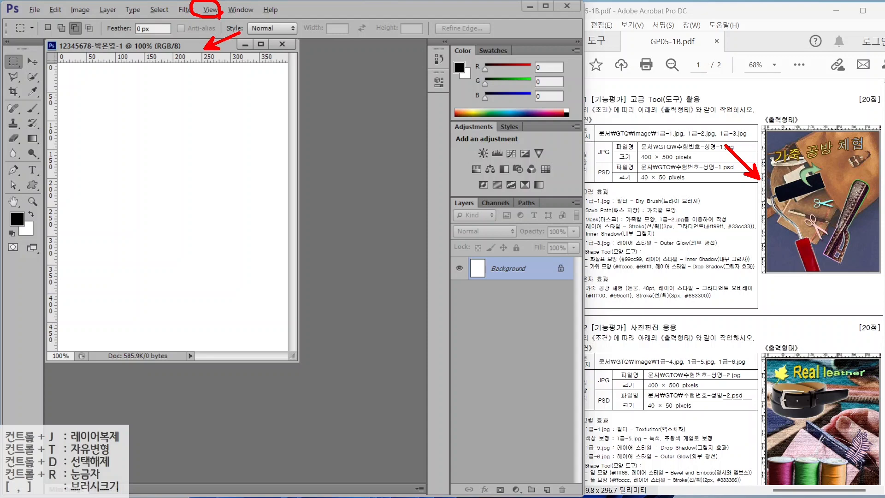
{"action": "key", "text": "Escape"}
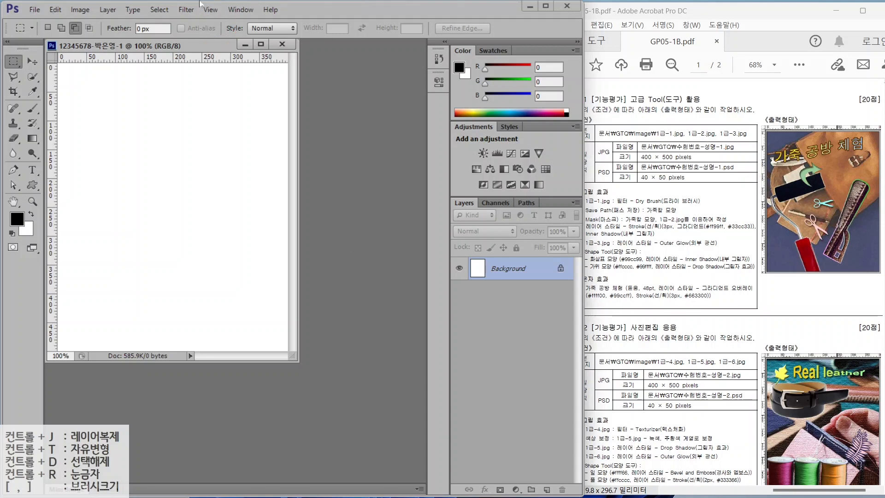
{"action": "left_click", "coordinate": [212, 9]}
{"action": "key", "text": "ctrl"}
{"action": "key", "text": "ctrl"}
{"action": "key", "text": "ctrl"}
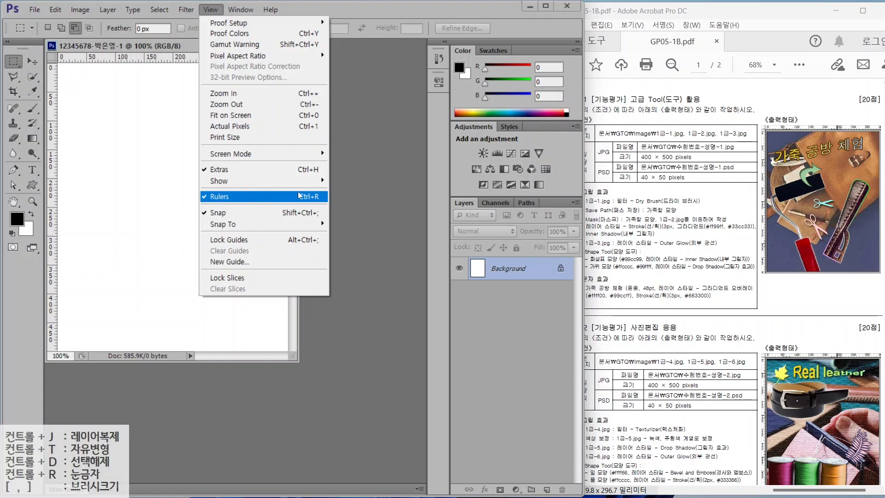
{"action": "key", "text": "ctrl"}
{"action": "left_click", "coordinate": [272, 197]}
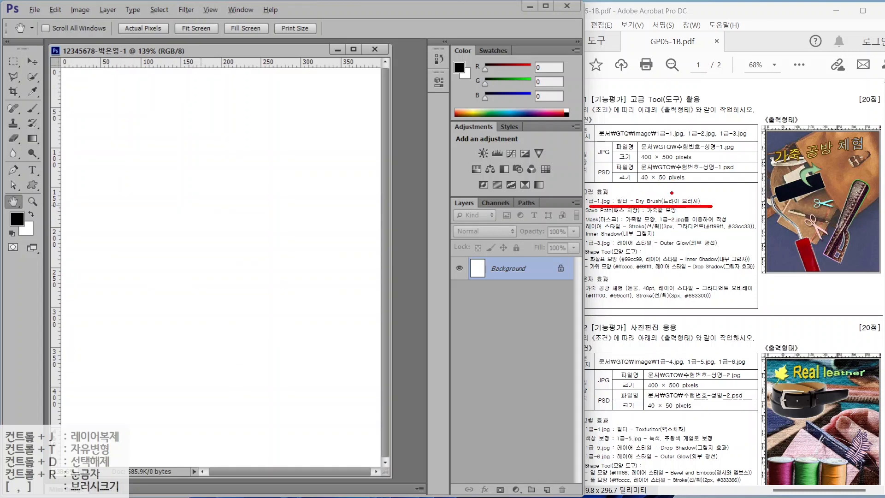
{"action": "left_click_drag", "start_coordinate": [629, 197], "coordinate": [651, 171]}
{"action": "key", "text": "Escape"}
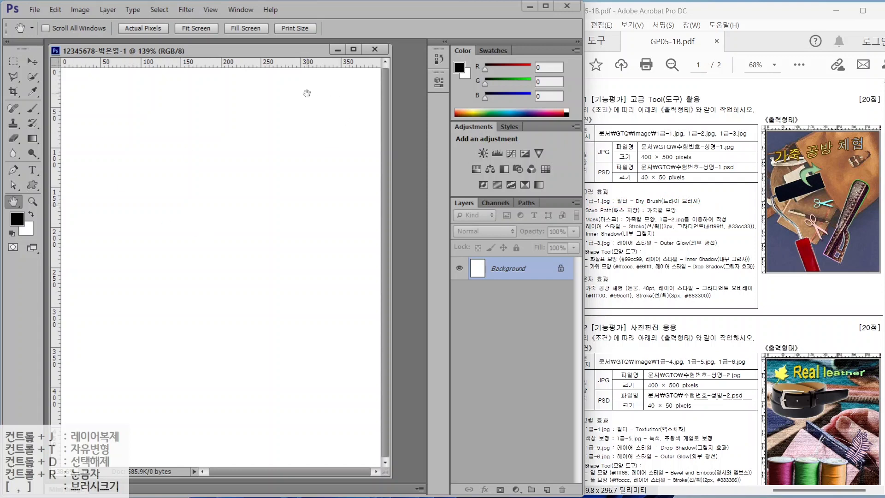
{"action": "left_click", "coordinate": [35, 10]}
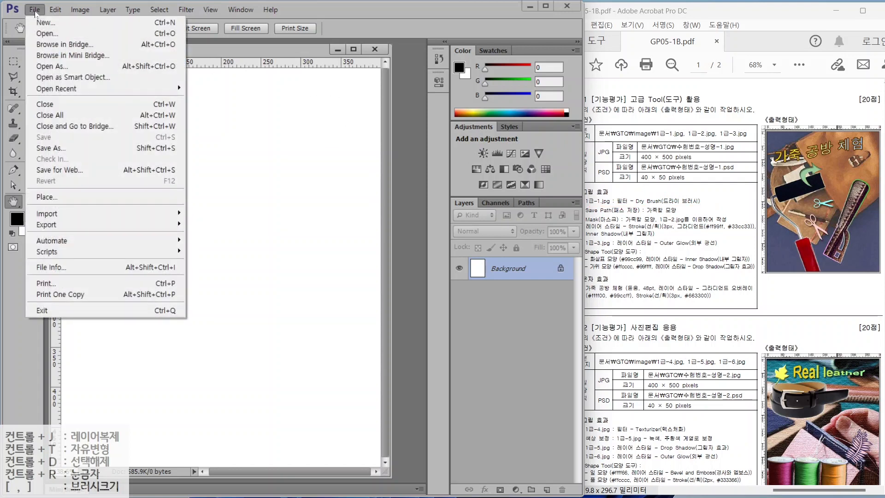
- Open 1급-1.jpg from the Documents > GTQ > image folder
{"action": "left_click", "coordinate": [41, 34]}
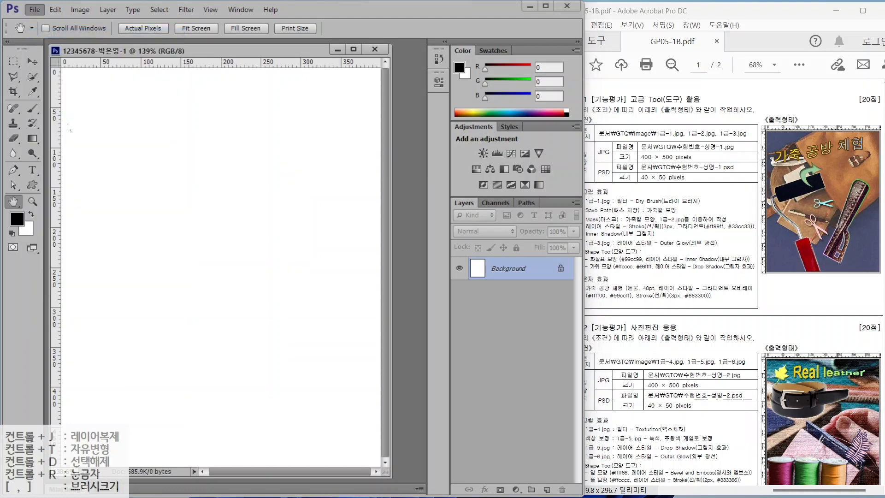
{"action": "left_click", "coordinate": [94, 166]}
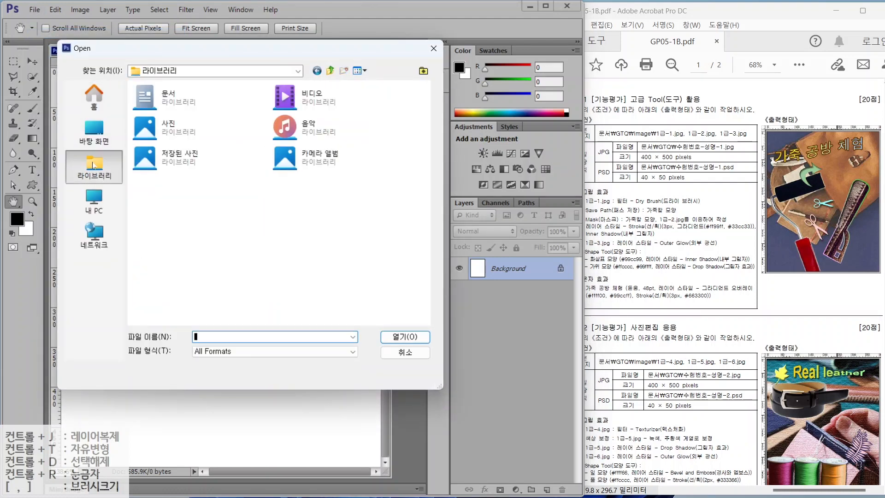
{"action": "double_click", "coordinate": [162, 98]}
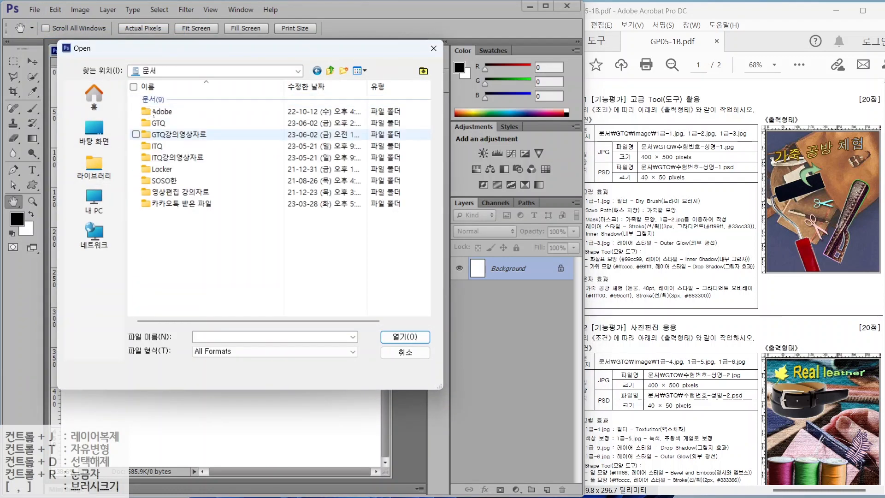
{"action": "double_click", "coordinate": [163, 123]}
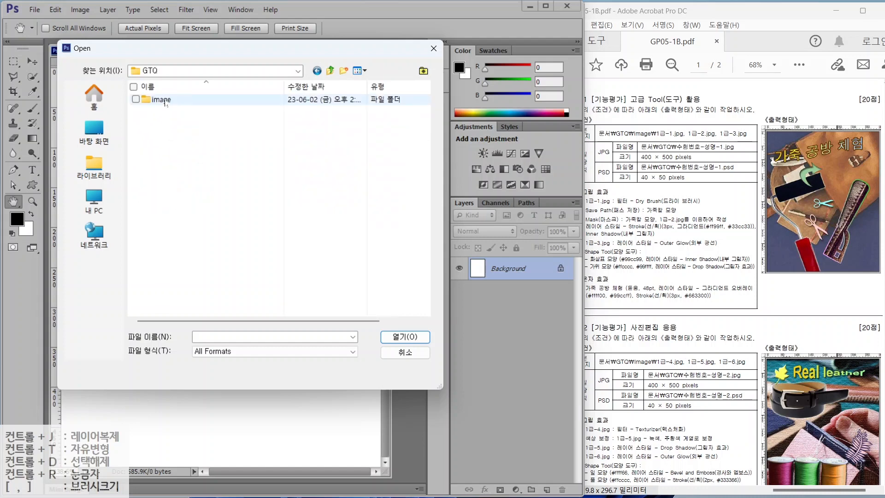
{"action": "double_click", "coordinate": [165, 100]}
{"action": "left_click", "coordinate": [154, 102]}
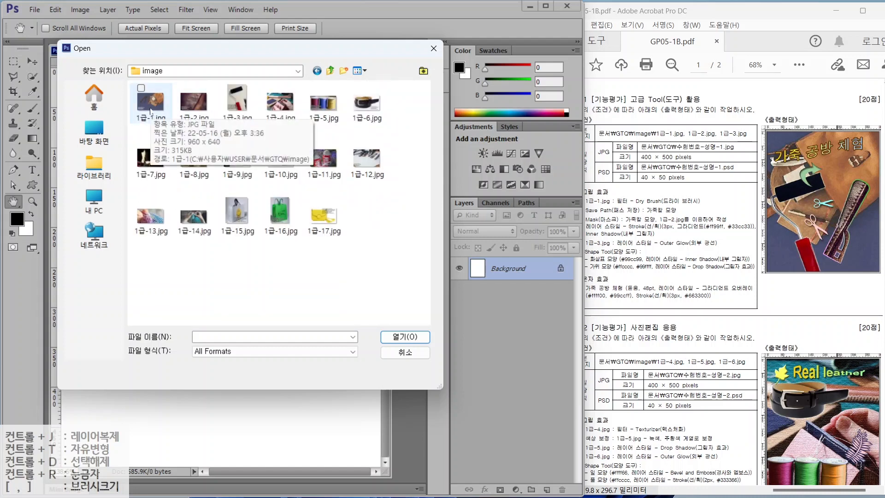
{"action": "left_click", "coordinate": [395, 339]}
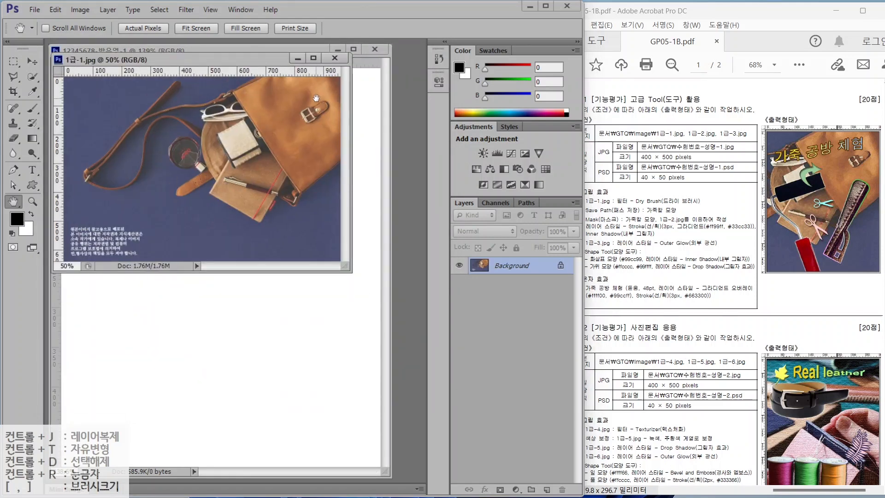
{"action": "key", "text": "alt+2"}
{"action": "left_click_drag", "start_coordinate": [330, 67], "coordinate": [372, 32]}
{"action": "mouse_move", "coordinate": [342, 75]}
{"action": "left_mouse_down"}
{"action": "mouse_move", "coordinate": [326, 56]}
{"action": "mouse_move", "coordinate": [339, 76]}
{"action": "left_mouse_up"}
{"action": "key", "text": "Escape"}
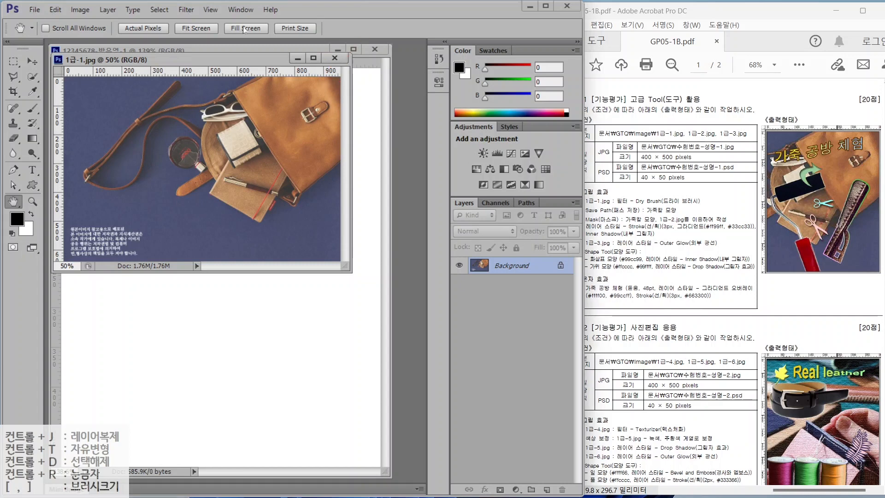
- Resize the bag photo to height 500 pixels (750 × 500) and float its window
{"action": "left_click", "coordinate": [72, 10]}
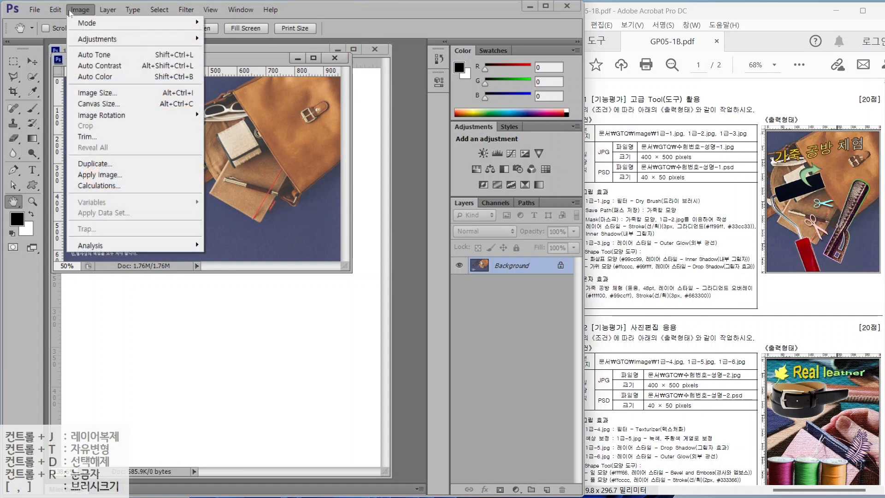
{"action": "left_click", "coordinate": [87, 93]}
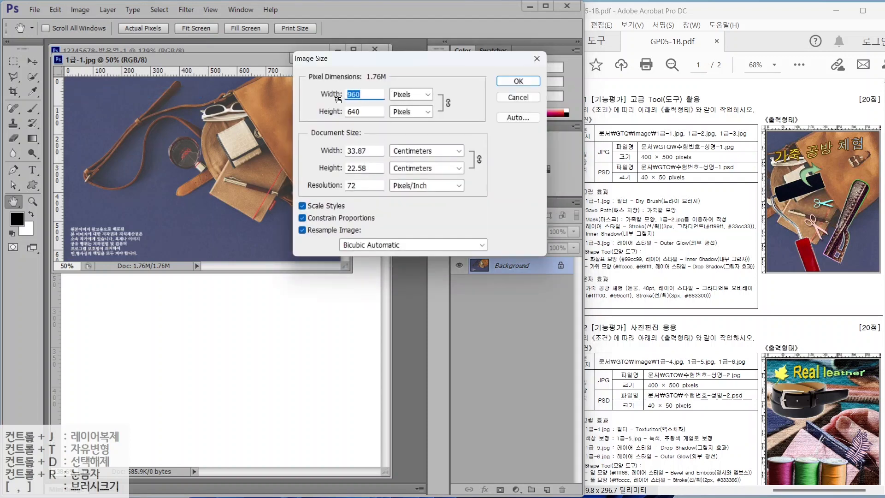
{"action": "type", "text": "400"}
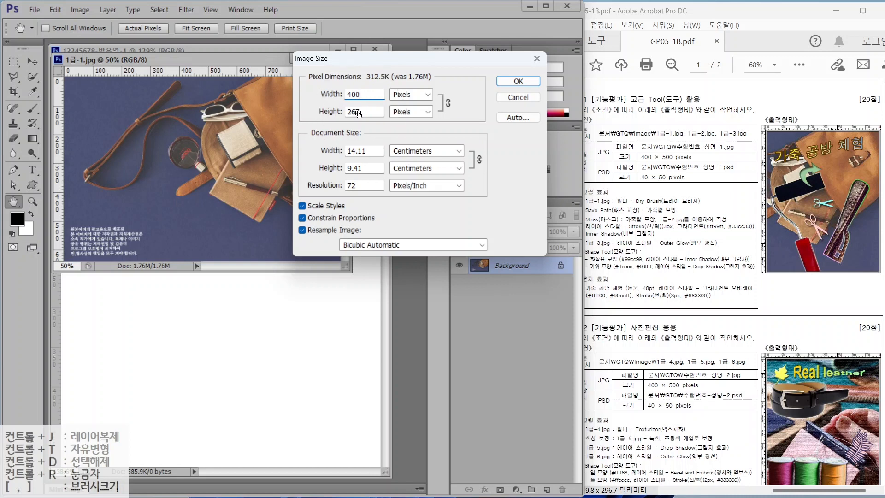
{"action": "key", "text": "Tab"}
{"action": "type", "text": "500"}
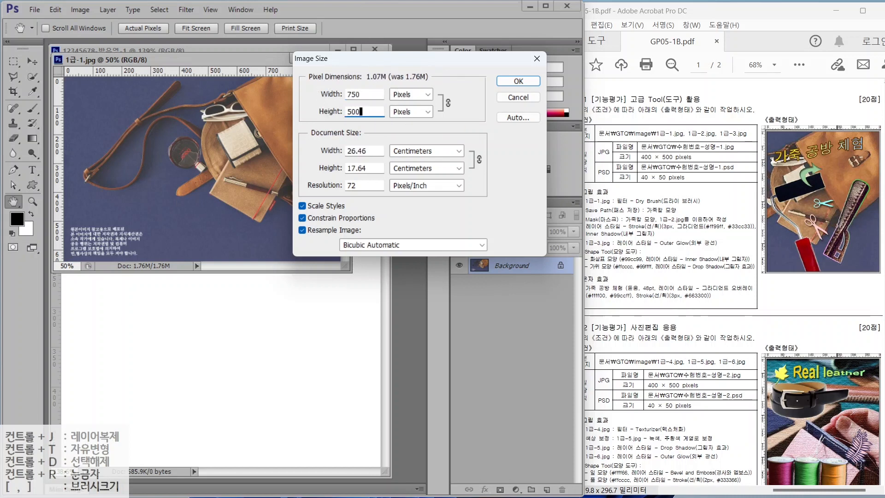
{"action": "left_click", "coordinate": [507, 81]}
{"action": "left_click_drag", "start_coordinate": [117, 60], "coordinate": [329, 157]}
{"action": "left_click", "coordinate": [28, 62]}
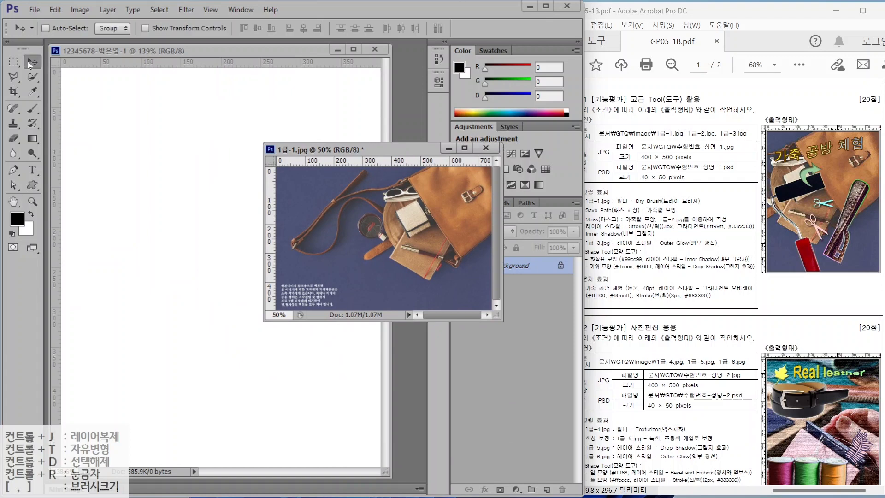
- Drag the bag photo into the answer document and close 1급-1.jpg without saving
{"action": "left_click_drag", "start_coordinate": [323, 249], "coordinate": [175, 209]}
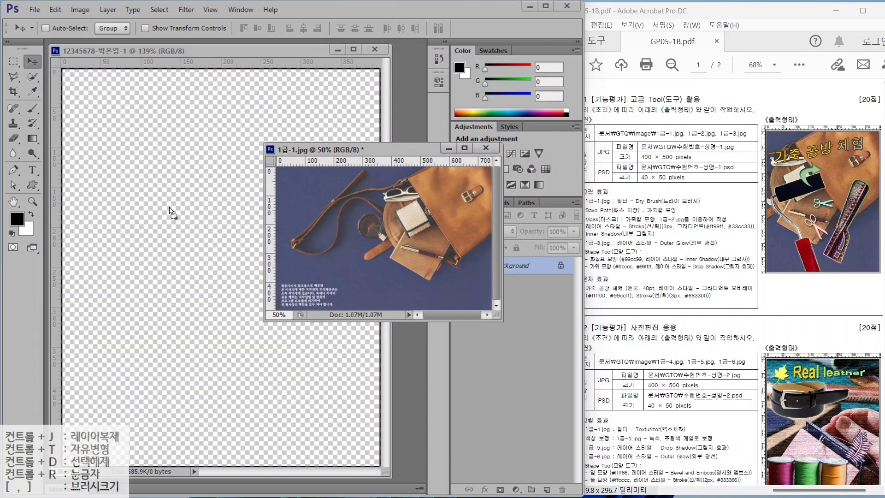
{"action": "left_click_drag", "start_coordinate": [280, 210], "coordinate": [210, 259]}
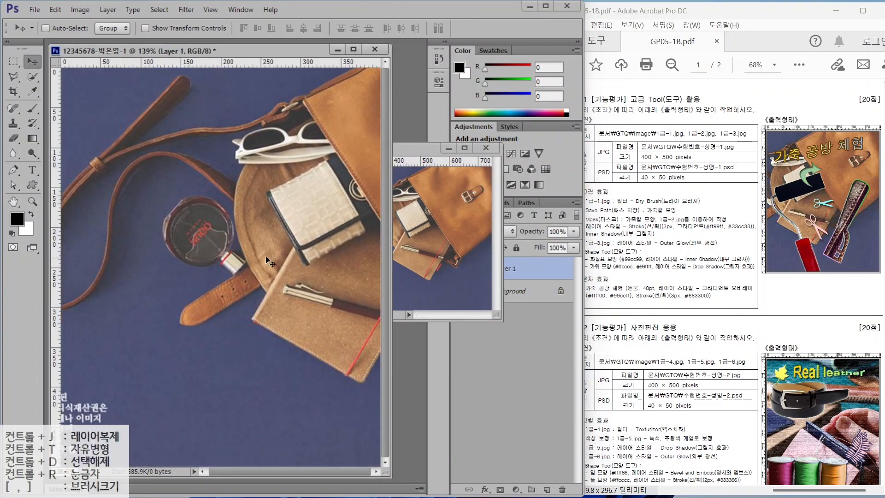
{"action": "left_click_drag", "start_coordinate": [285, 250], "coordinate": [133, 257]}
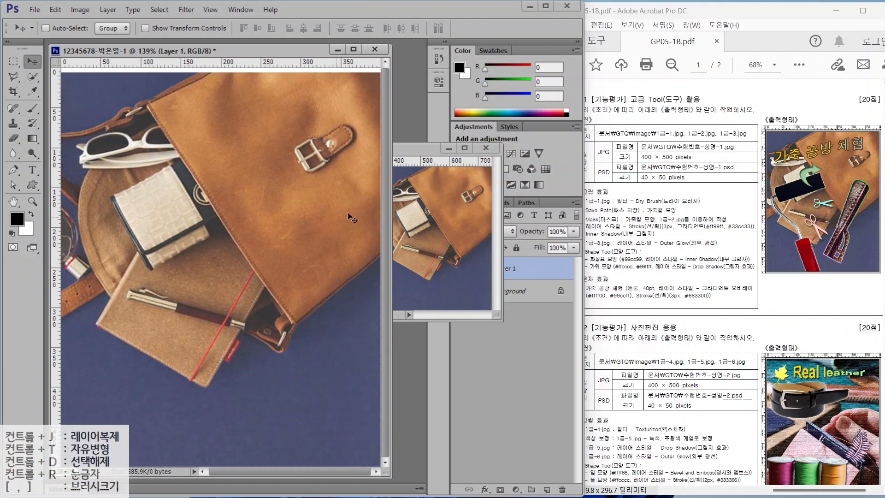
{"action": "left_click", "coordinate": [486, 148]}
{"action": "left_click", "coordinate": [294, 199]}
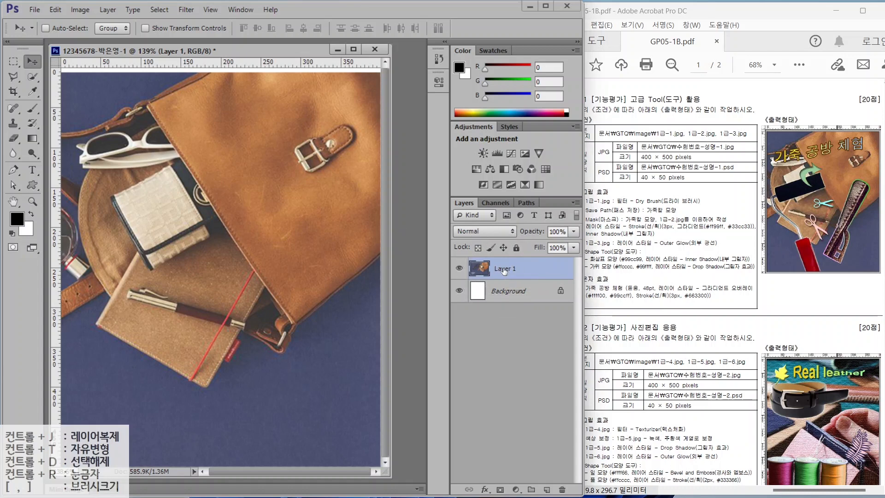
- Rename the new layer to 1-1 and hide it
{"action": "double_click", "coordinate": [503, 269]}
{"action": "type", "text": "1-1"}
{"action": "key", "text": "Return"}
{"action": "left_click_drag", "start_coordinate": [587, 215], "coordinate": [700, 214]}
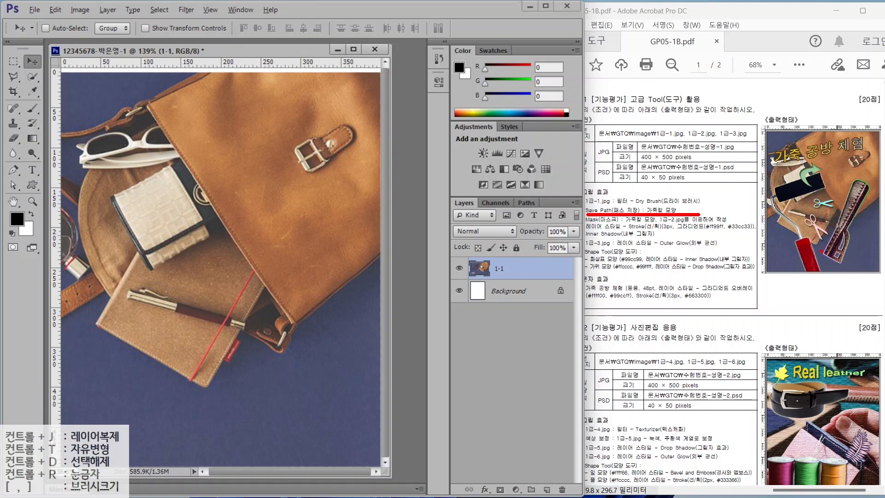
{"action": "mouse_move", "coordinate": [823, 260]}
{"action": "left_mouse_down"}
{"action": "mouse_move", "coordinate": [810, 83]}
{"action": "mouse_move", "coordinate": [822, 83]}
{"action": "left_mouse_up"}
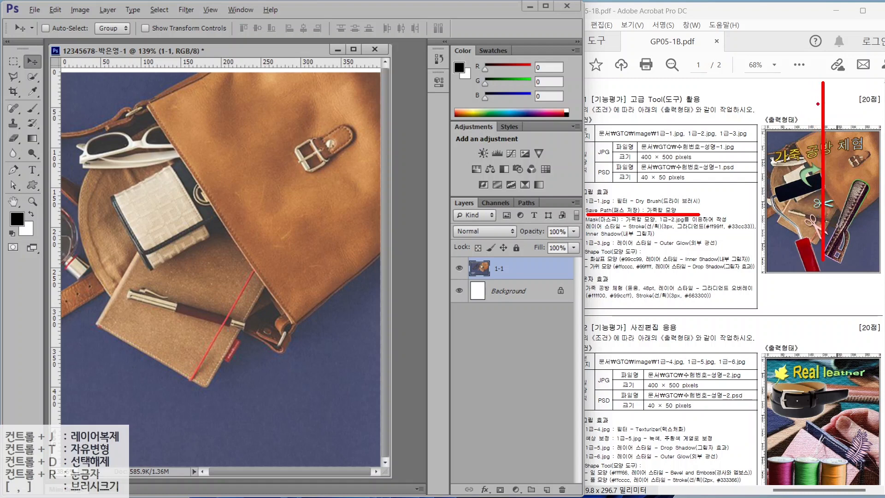
{"action": "left_click_drag", "start_coordinate": [856, 177], "coordinate": [749, 178]}
{"action": "left_click_drag", "start_coordinate": [822, 181], "coordinate": [867, 267]}
{"action": "key", "text": "Escape"}
{"action": "left_click", "coordinate": [493, 269]}
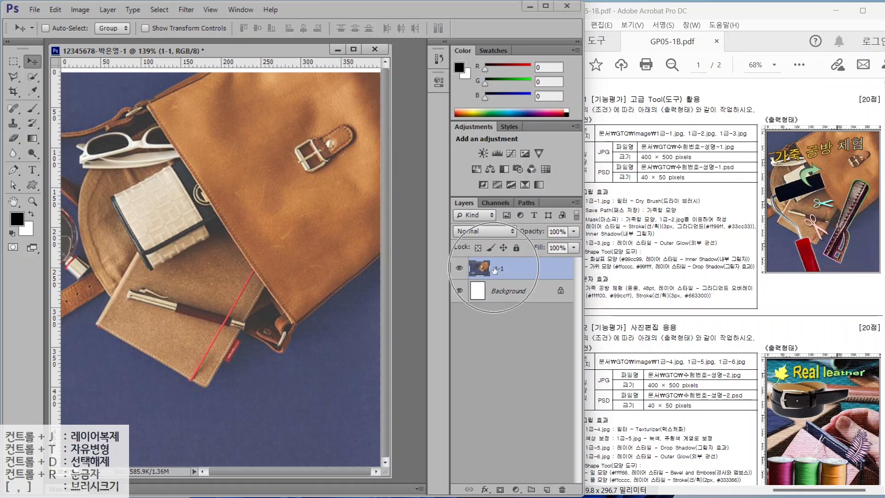
{"action": "left_click", "coordinate": [459, 269]}
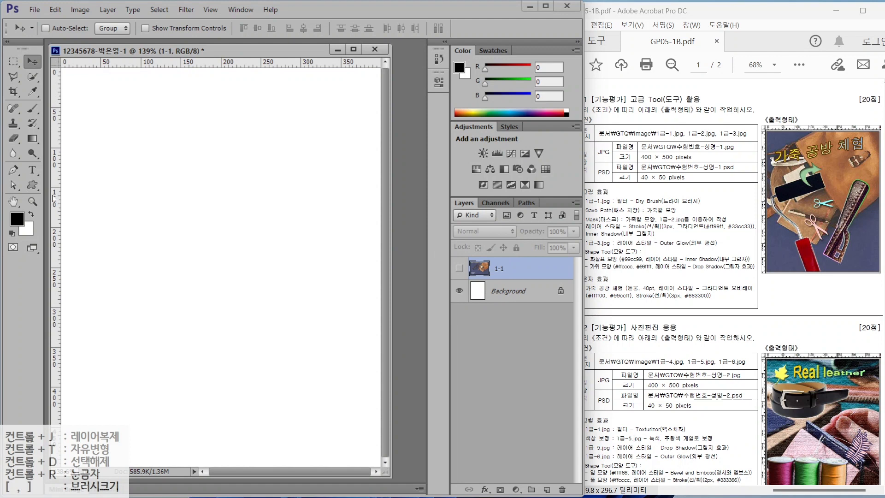
- Drag crossing vertical and horizontal guides onto the canvas, then select the Pen tool
{"action": "left_click", "coordinate": [54, 199]}
{"action": "left_click_drag", "start_coordinate": [54, 199], "coordinate": [197, 230]}
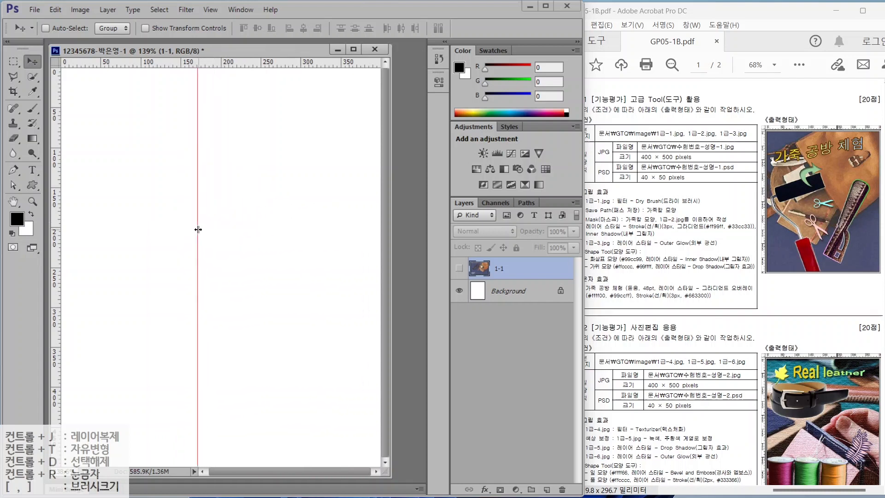
{"action": "left_click_drag", "start_coordinate": [155, 67], "coordinate": [145, 187]}
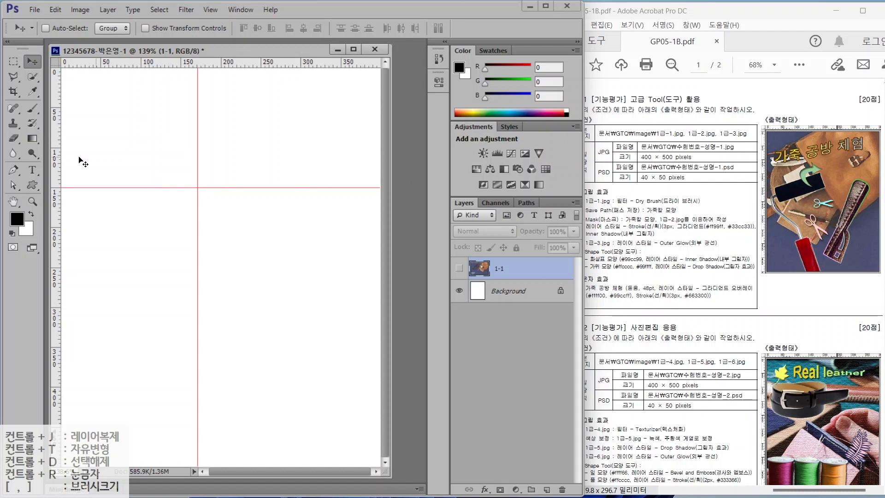
{"action": "left_click", "coordinate": [12, 168]}
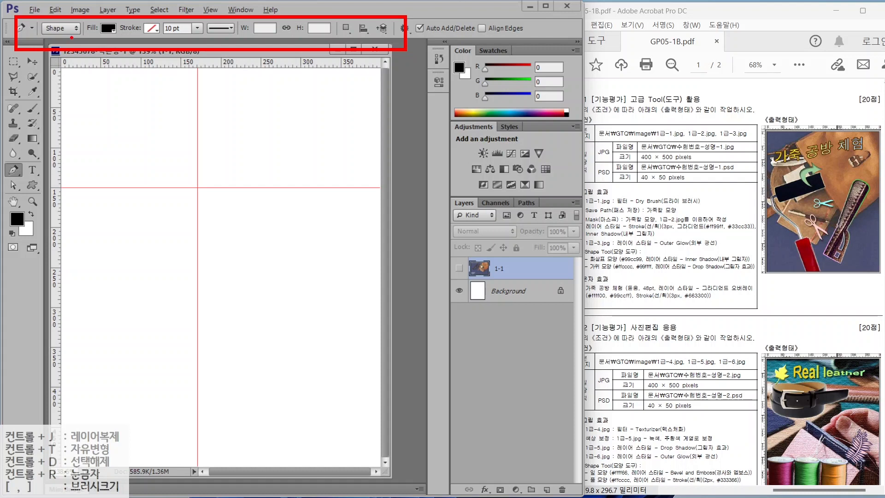
- Keep the pen in Shape mode and place the jagged row of peaks along the outline's top
{"action": "left_click", "coordinate": [61, 29]}
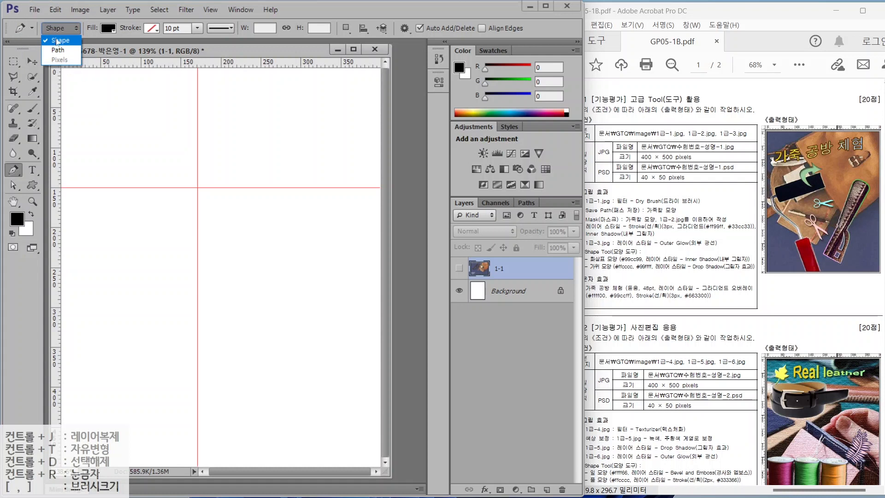
{"action": "left_click", "coordinate": [57, 41]}
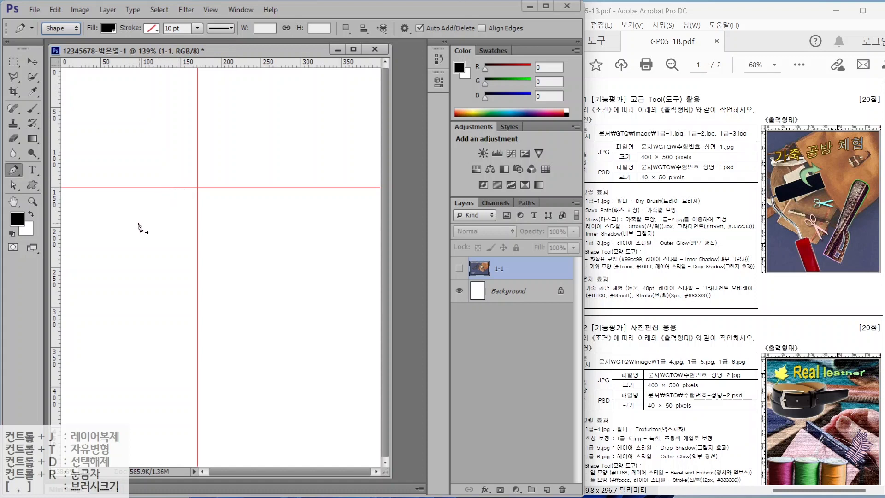
{"action": "left_click", "coordinate": [122, 221]}
{"action": "left_click", "coordinate": [146, 188]}
{"action": "left_click", "coordinate": [162, 214]}
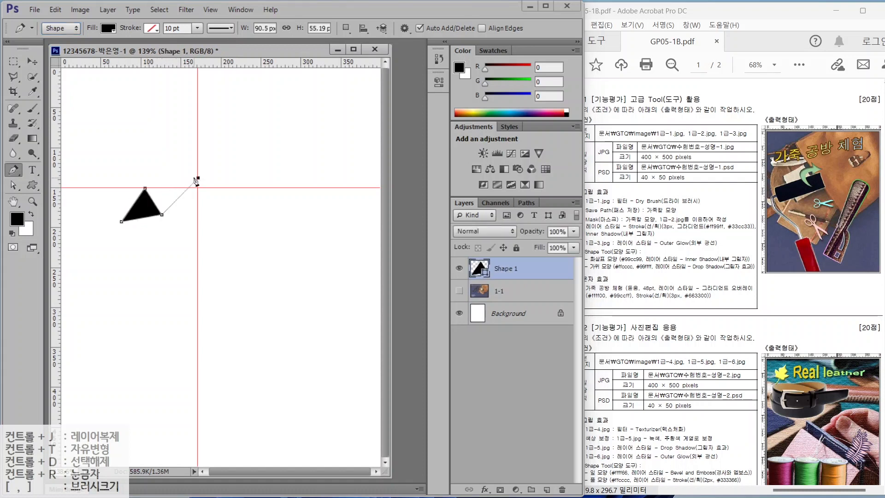
{"action": "left_click", "coordinate": [199, 178]}
{"action": "left_click", "coordinate": [214, 218]}
{"action": "left_click", "coordinate": [256, 183]}
{"action": "left_click", "coordinate": [268, 223]}
{"action": "left_click", "coordinate": [216, 253]}
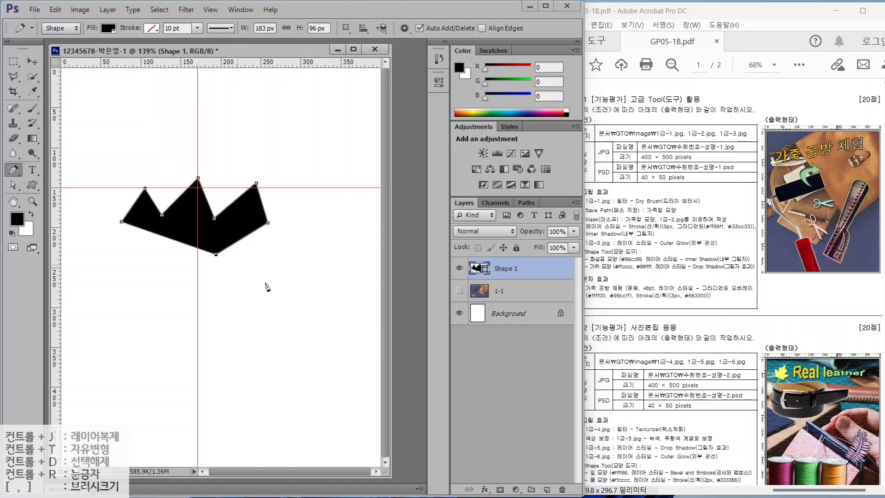
- Curve the outline down the right side, then break the lower anchor's curve handle
{"action": "left_click_drag", "start_coordinate": [257, 296], "coordinate": [244, 319]}
{"action": "left_click_drag", "start_coordinate": [182, 318], "coordinate": [176, 346]}
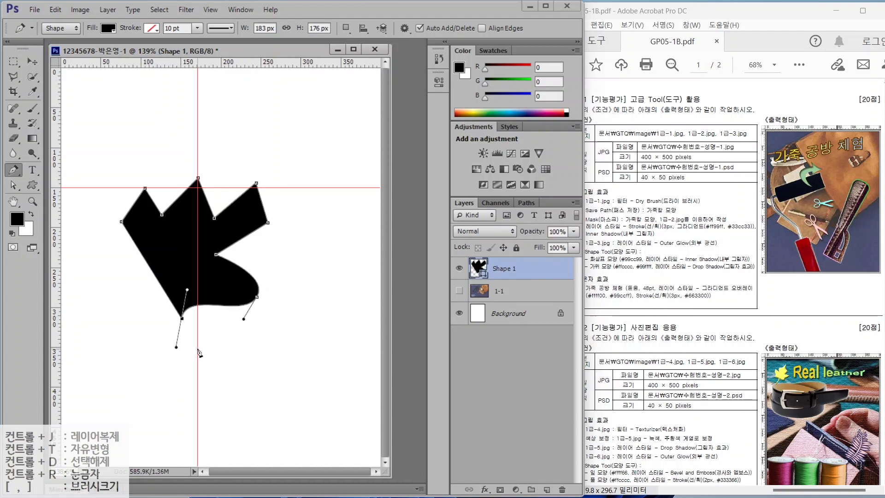
{"action": "left_click_drag", "start_coordinate": [184, 349], "coordinate": [185, 354]}
{"action": "left_click_drag", "start_coordinate": [192, 295], "coordinate": [192, 287]}
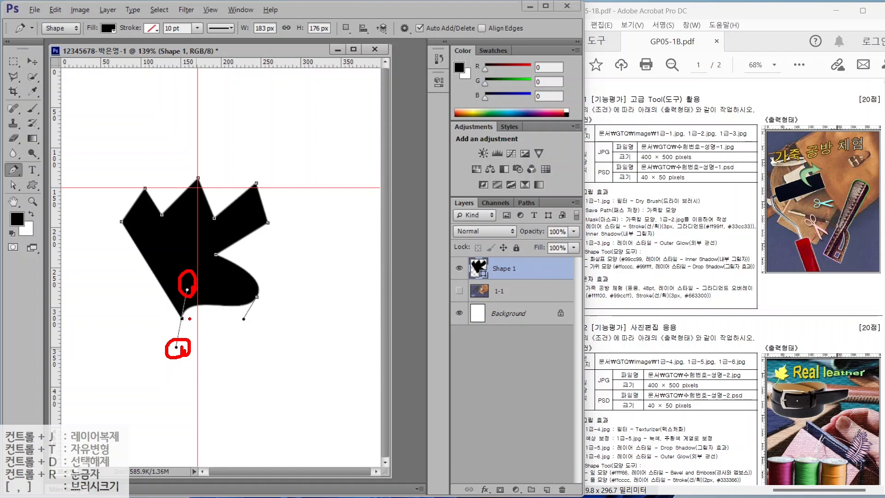
{"action": "mouse_move", "coordinate": [189, 318]}
{"action": "left_mouse_down"}
{"action": "mouse_move", "coordinate": [177, 328]}
{"action": "mouse_move", "coordinate": [183, 308]}
{"action": "mouse_move", "coordinate": [189, 322]}
{"action": "left_mouse_up"}
{"action": "left_click_drag", "start_coordinate": [223, 346], "coordinate": [224, 347]}
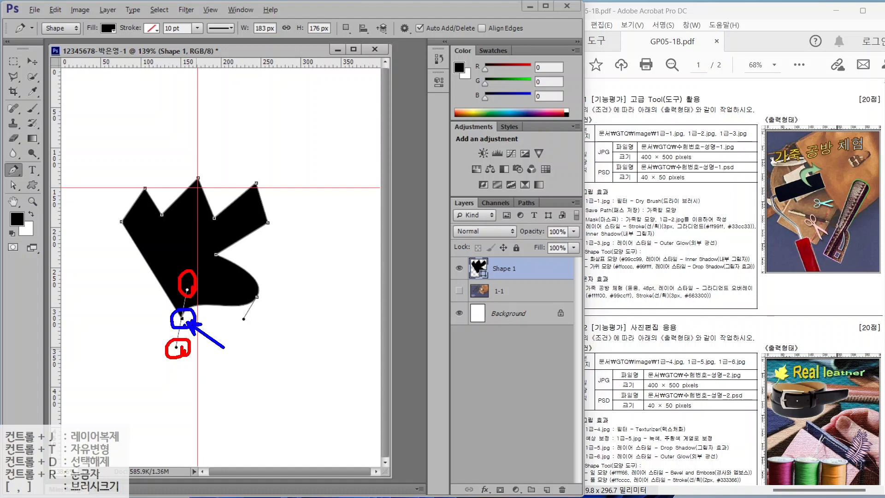
{"action": "key", "text": "Escape"}
{"action": "left_click", "coordinate": [182, 319], "text": "alt"}
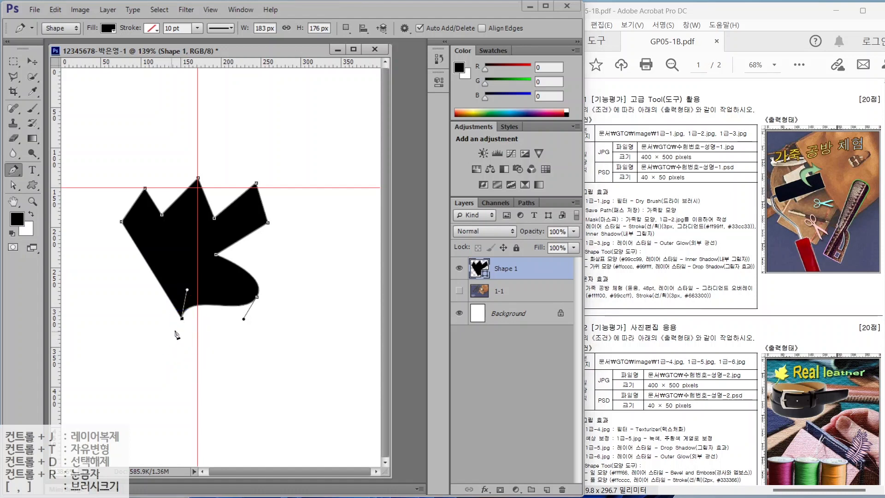
- Add two right-pointing spikes, a rounded bottom and left-side bulges, closing the outline at its start
{"action": "left_click", "coordinate": [225, 337]}
{"action": "left_click", "coordinate": [175, 351]}
{"action": "left_click", "coordinate": [222, 357]}
{"action": "left_click", "coordinate": [153, 372]}
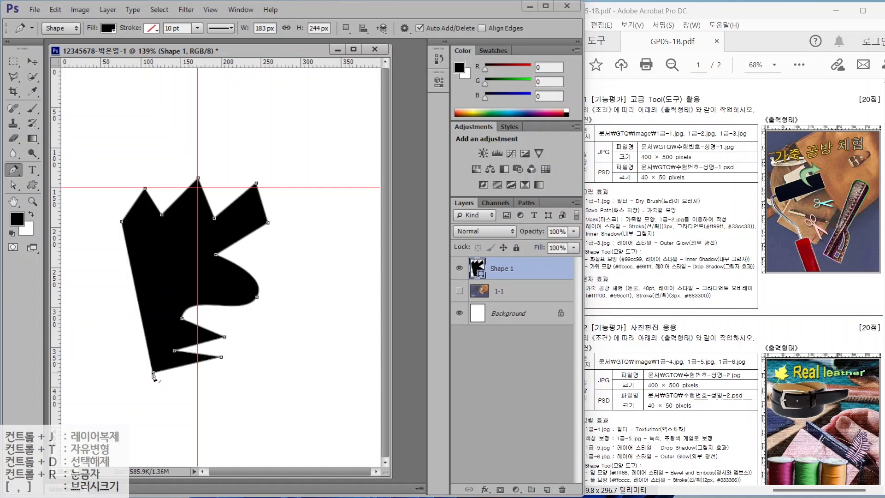
{"action": "left_click_drag", "start_coordinate": [197, 405], "coordinate": [185, 427]}
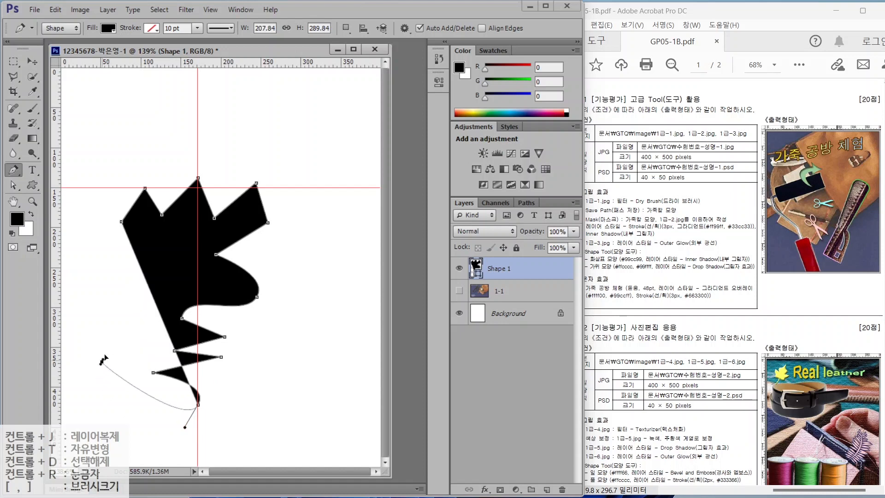
{"action": "left_click_drag", "start_coordinate": [102, 361], "coordinate": [116, 313]}
{"action": "left_click_drag", "start_coordinate": [94, 285], "coordinate": [92, 254]}
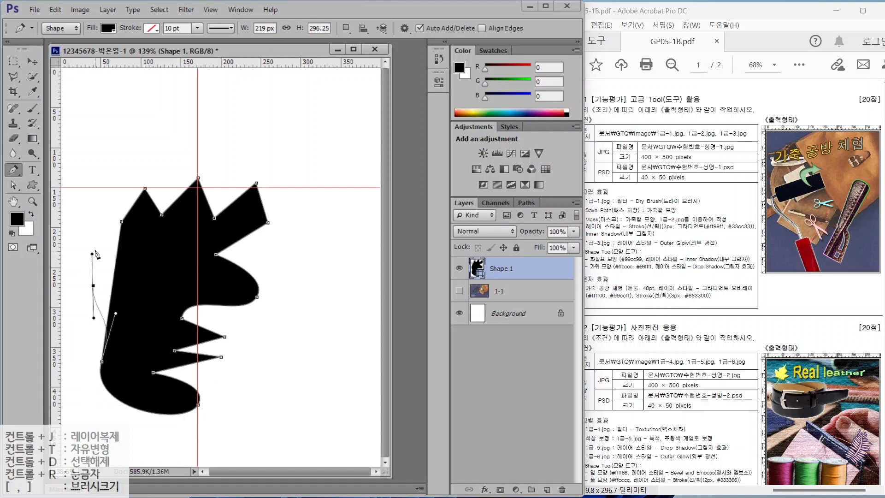
{"action": "left_click_drag", "start_coordinate": [121, 222], "coordinate": [123, 230]}
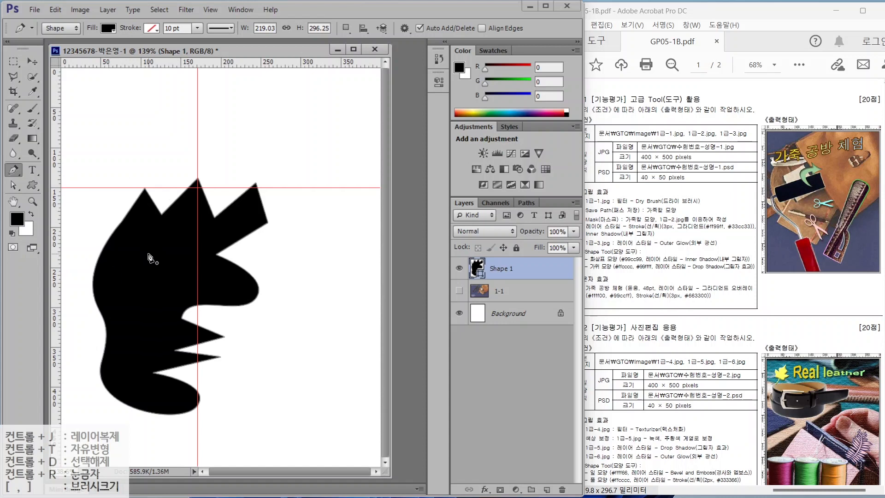
{"action": "left_click", "coordinate": [13, 171]}
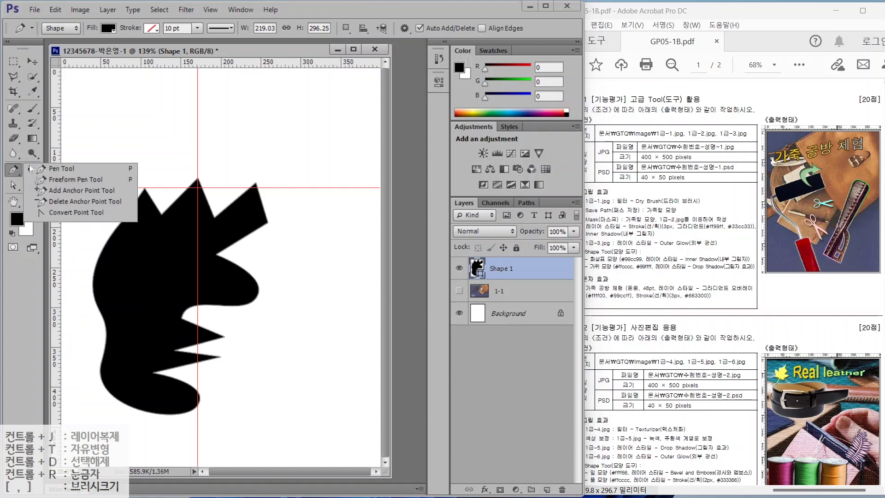
- Round the left peak and the top peak into smooth curves with the Convert Point Tool
{"action": "left_click", "coordinate": [63, 212]}
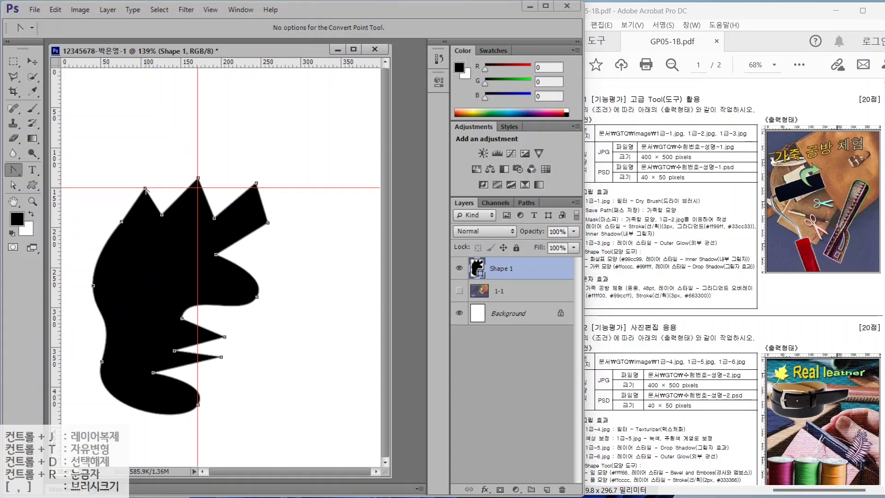
{"action": "left_click_drag", "start_coordinate": [145, 188], "coordinate": [160, 188]}
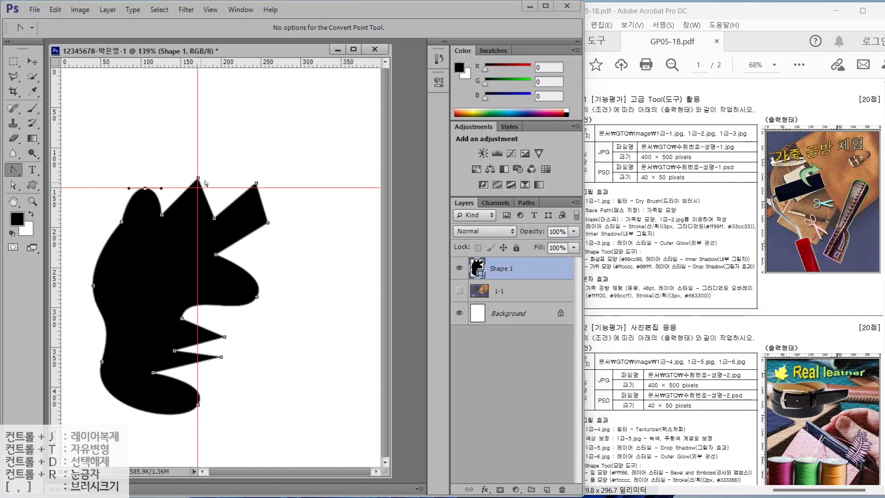
{"action": "left_click", "coordinate": [199, 179]}
{"action": "left_click_drag", "start_coordinate": [199, 179], "coordinate": [222, 180]}
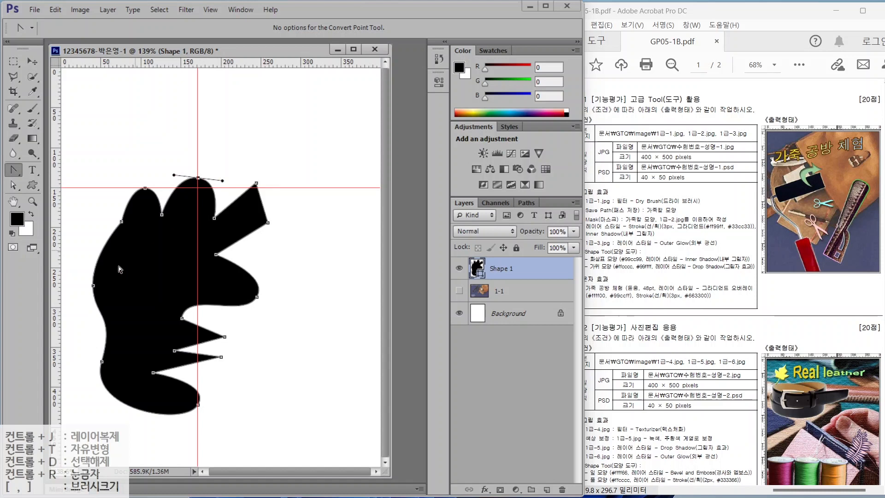
- Turn the right-side, lower and top anchors into sharp corner points
{"action": "left_click", "coordinate": [256, 297]}
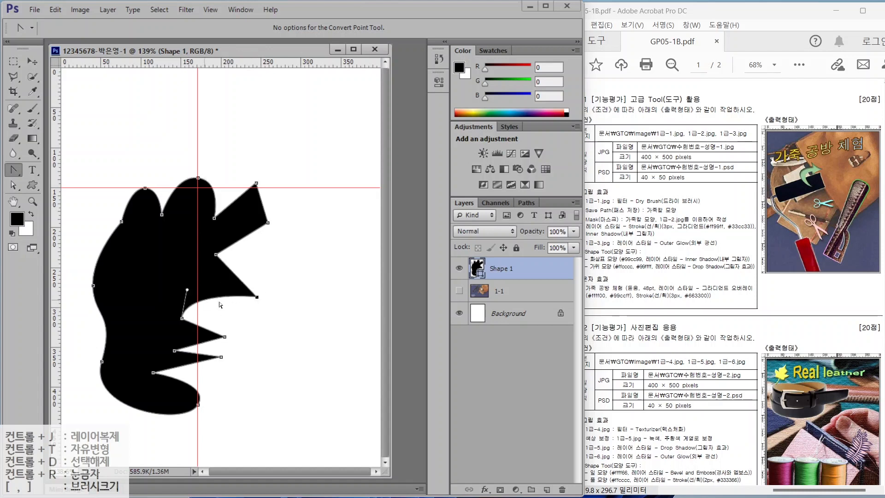
{"action": "left_click", "coordinate": [183, 318]}
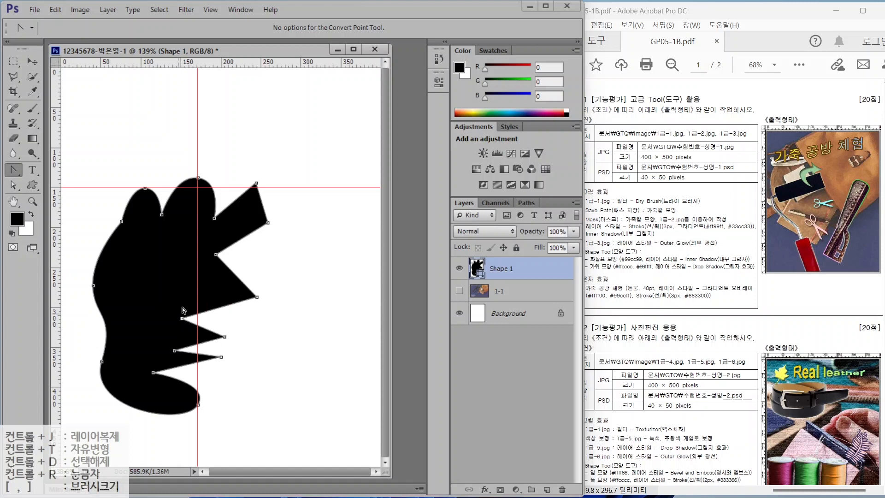
{"action": "left_click", "coordinate": [198, 178]}
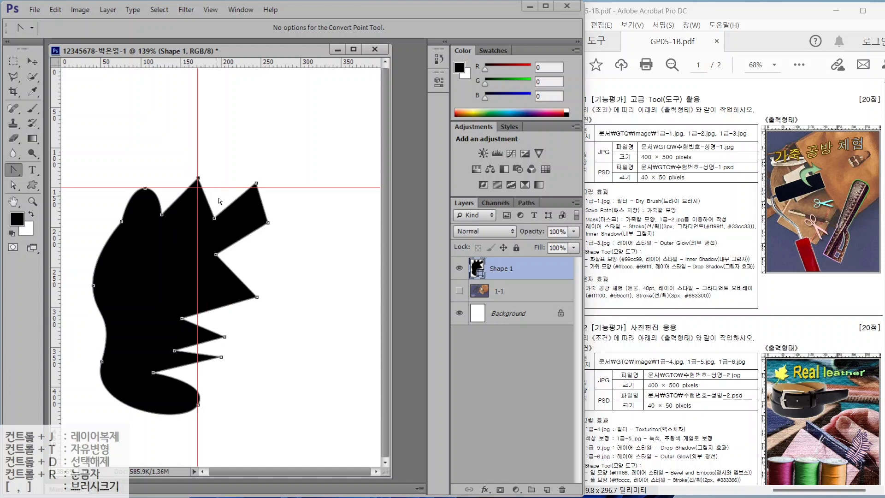
{"action": "left_click", "coordinate": [14, 188]}
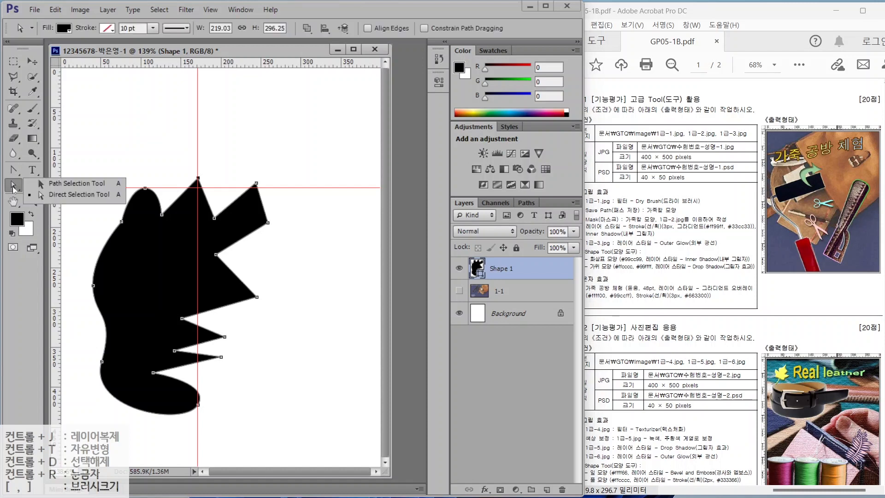
- Move the practice shape about 105 px right, inspect its anchors, then delete the Shape 1 layer
{"action": "left_click", "coordinate": [67, 183]}
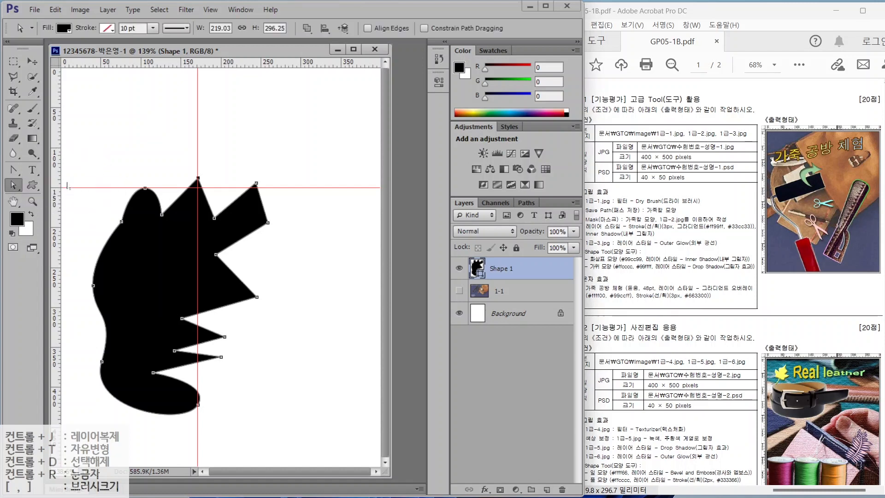
{"action": "left_click_drag", "start_coordinate": [113, 258], "coordinate": [221, 251]}
{"action": "left_click", "coordinate": [13, 185]}
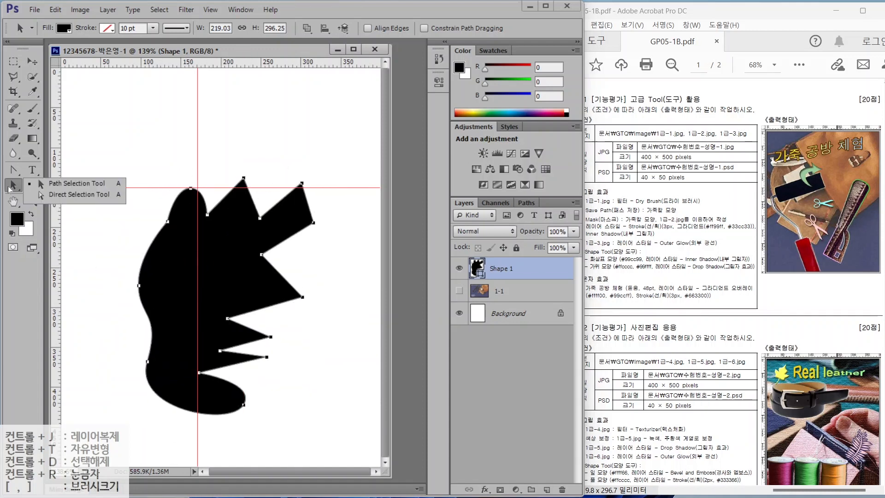
{"action": "left_click", "coordinate": [60, 194]}
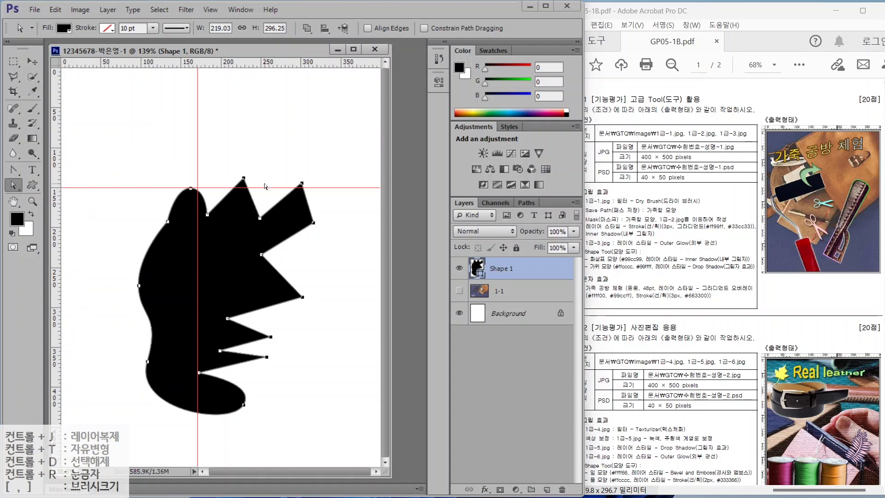
{"action": "left_click", "coordinate": [303, 299]}
{"action": "mouse_move", "coordinate": [316, 301]}
{"action": "left_mouse_down"}
{"action": "mouse_move", "coordinate": [300, 310]}
{"action": "mouse_move", "coordinate": [295, 284]}
{"action": "mouse_move", "coordinate": [322, 305]}
{"action": "mouse_move", "coordinate": [316, 310]}
{"action": "mouse_move", "coordinate": [310, 266]}
{"action": "mouse_move", "coordinate": [308, 306]}
{"action": "left_mouse_up"}
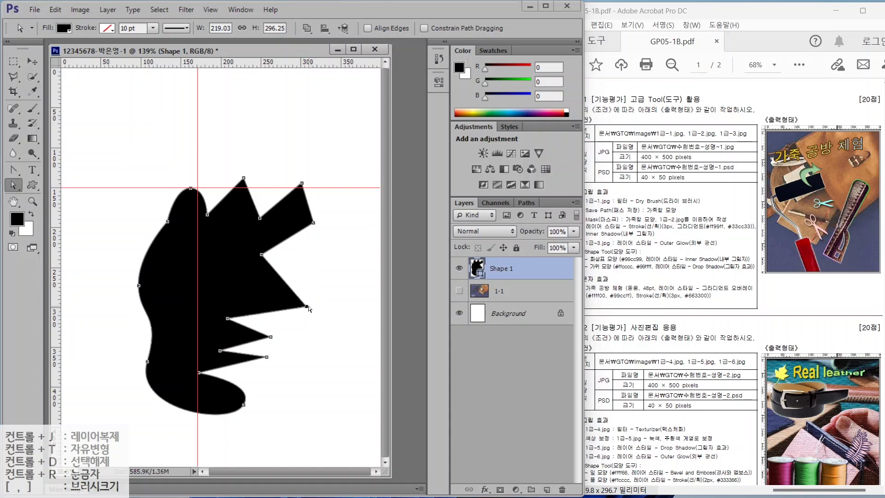
{"action": "left_click", "coordinate": [305, 280]}
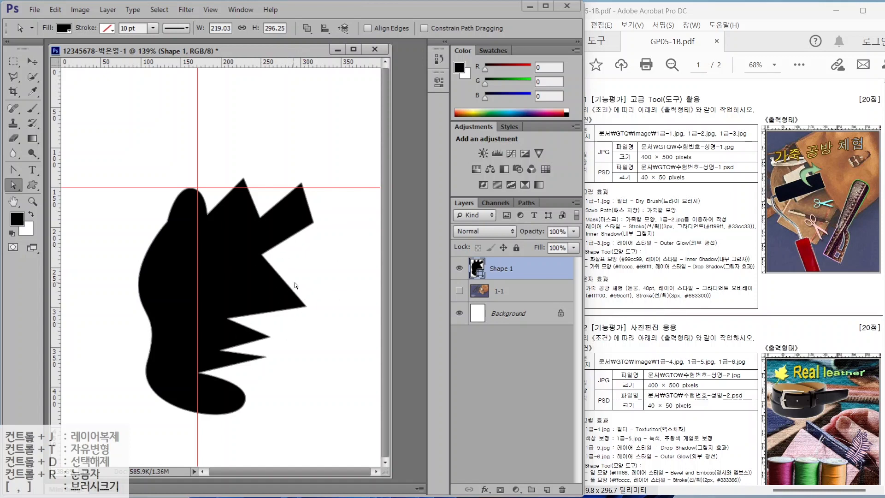
{"action": "key", "text": "Delete"}
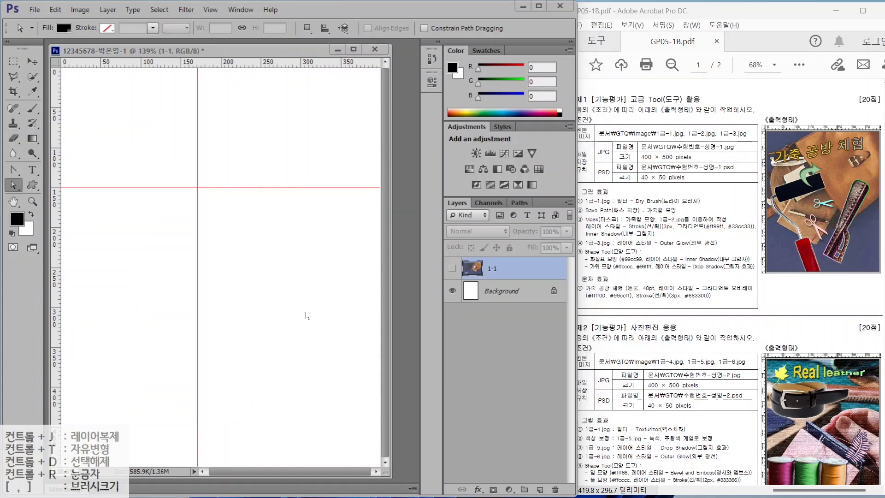
- Draw a closed, tilted handle outline with a notch on its right side using the Pen Tool
{"action": "left_click", "coordinate": [13, 171]}
{"action": "left_click", "coordinate": [61, 168]}
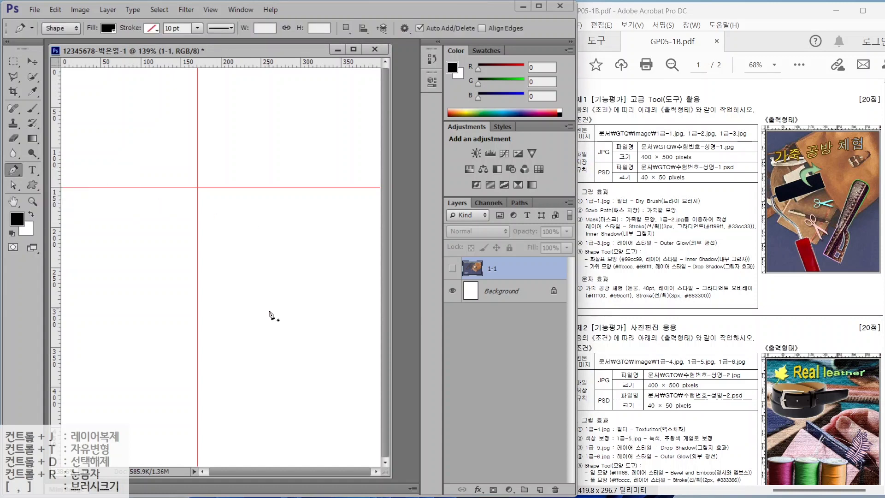
{"action": "left_click", "coordinate": [262, 206]}
{"action": "left_click", "coordinate": [222, 324]}
{"action": "left_click_drag", "start_coordinate": [223, 325], "coordinate": [226, 337]}
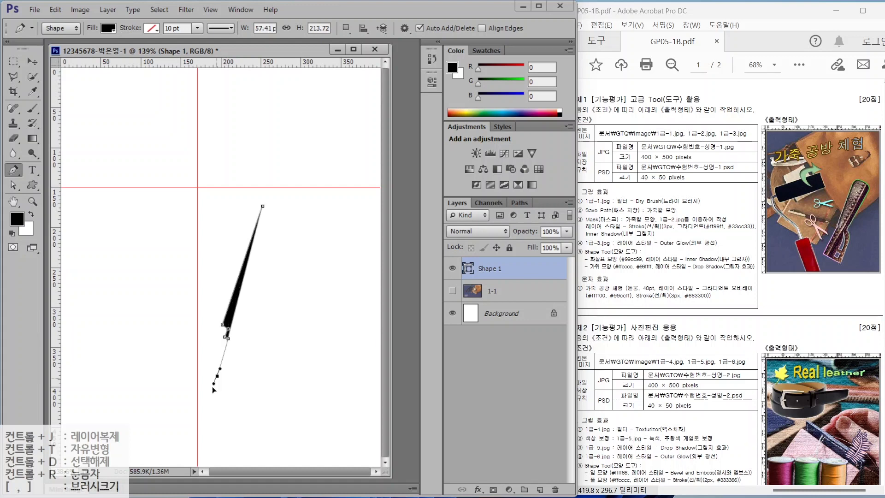
{"action": "left_click", "coordinate": [205, 413]}
{"action": "left_click", "coordinate": [267, 428]}
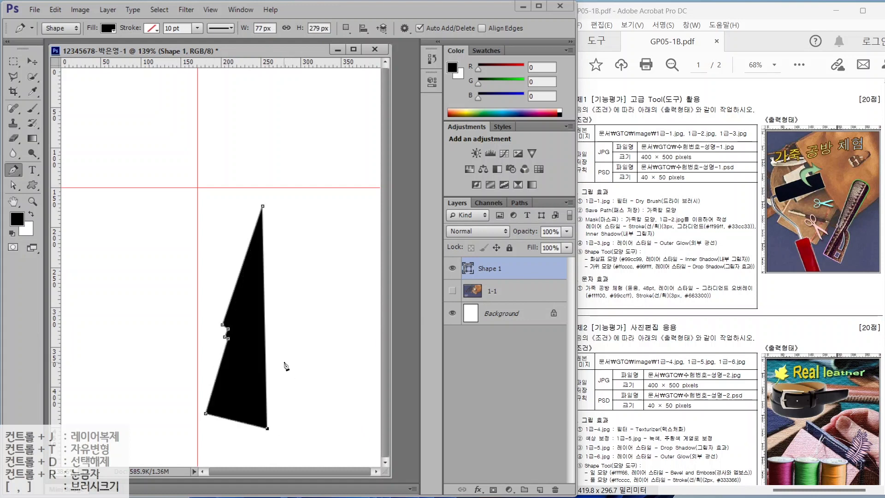
{"action": "left_click", "coordinate": [288, 359]}
{"action": "left_click", "coordinate": [267, 338]}
{"action": "left_click", "coordinate": [267, 333]}
{"action": "left_click", "coordinate": [271, 332]}
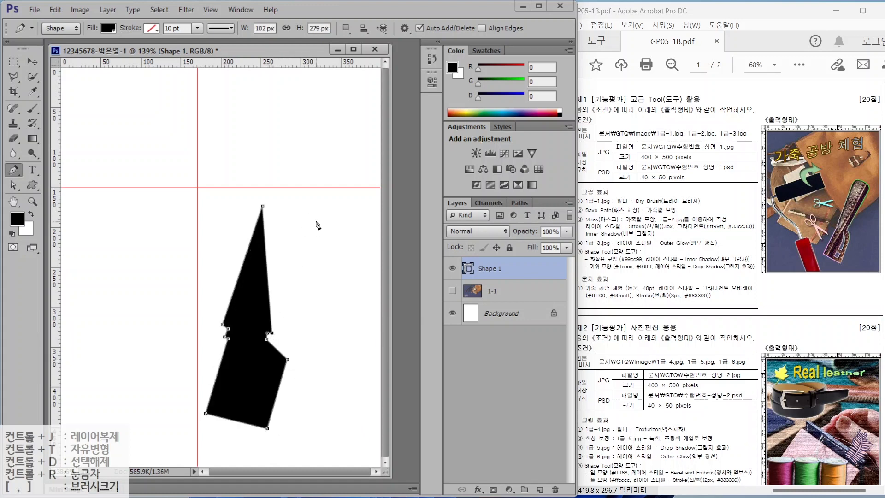
{"action": "left_click", "coordinate": [316, 218]}
{"action": "left_click", "coordinate": [309, 203]}
{"action": "left_click", "coordinate": [281, 195]}
{"action": "left_click", "coordinate": [263, 206]}
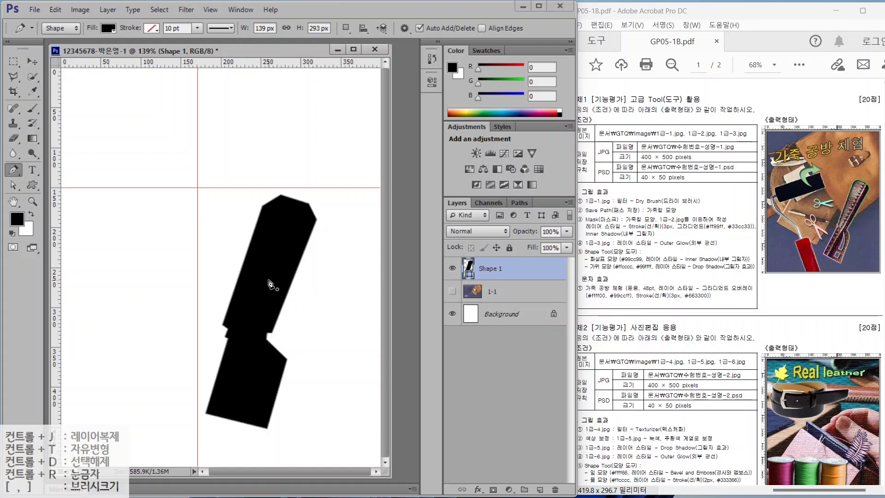
- Select the handle path and nudge its bottom corners and notch points into place
{"action": "left_click", "coordinate": [12, 184]}
{"action": "left_click", "coordinate": [57, 187]}
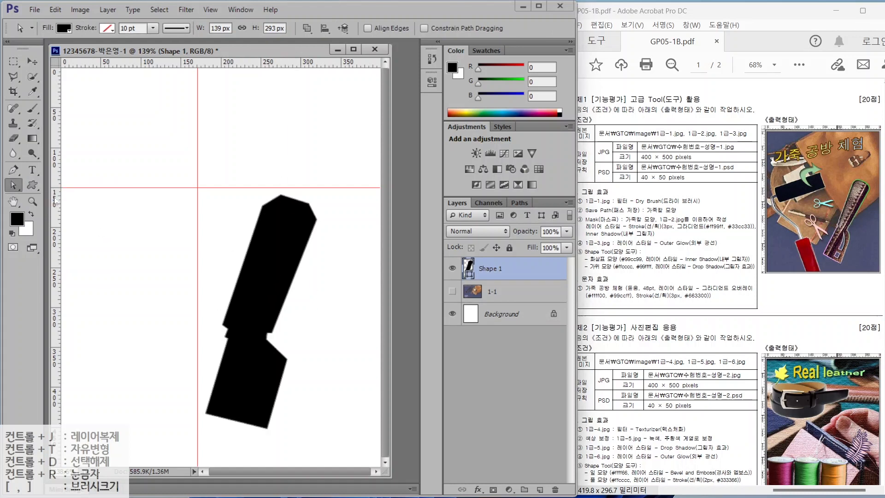
{"action": "left_click_drag", "start_coordinate": [243, 177], "coordinate": [319, 216]}
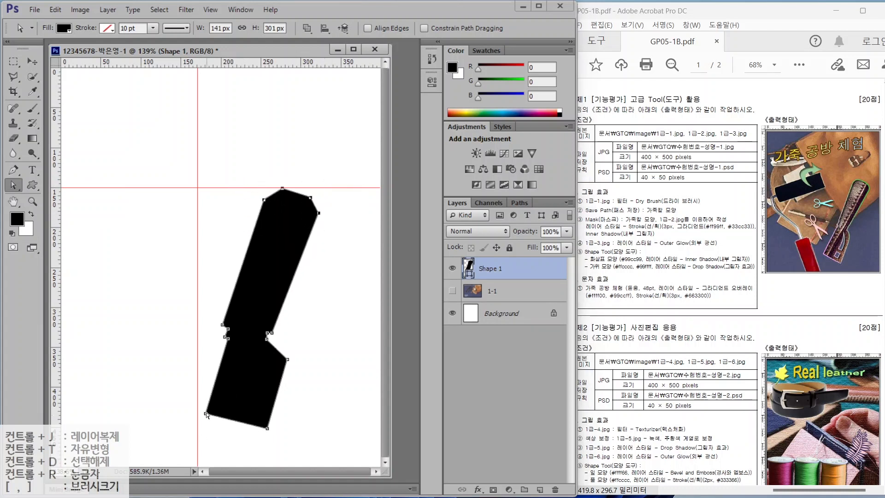
{"action": "left_click_drag", "start_coordinate": [267, 428], "coordinate": [256, 440]}
{"action": "left_click_drag", "start_coordinate": [267, 339], "coordinate": [279, 362]}
{"action": "left_click_drag", "start_coordinate": [225, 337], "coordinate": [228, 338]}
{"action": "mouse_move", "coordinate": [228, 328]}
{"action": "left_mouse_down"}
{"action": "mouse_move", "coordinate": [226, 322]}
{"action": "mouse_move", "coordinate": [233, 327]}
{"action": "left_mouse_up"}
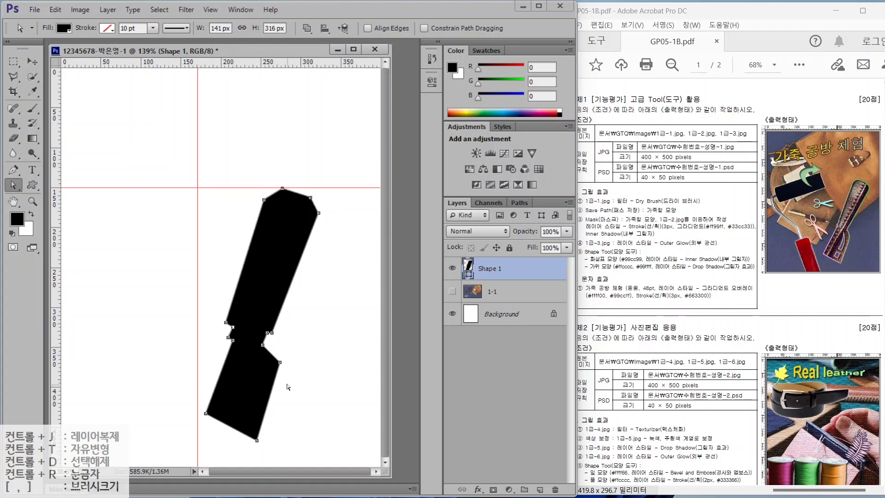
{"action": "left_click_drag", "start_coordinate": [256, 439], "coordinate": [253, 434]}
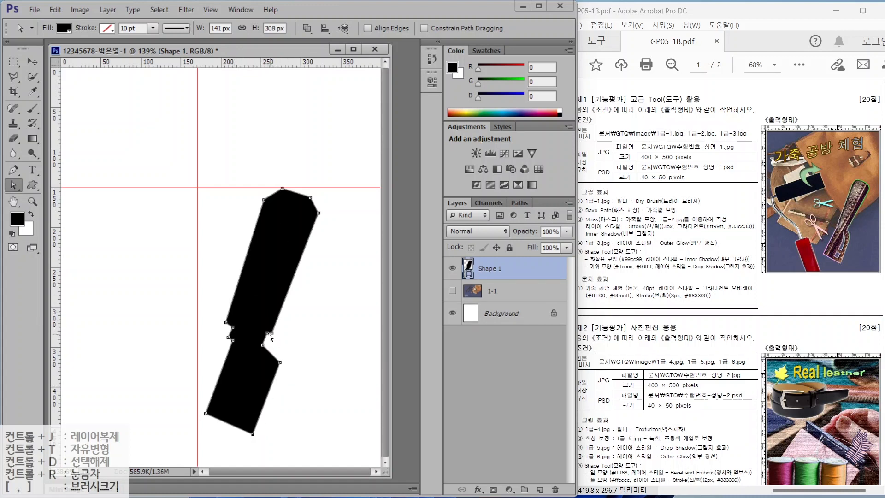
- Bend the lower right edge outward, round off the handle's top, and nudge the bulge anchor down-left
{"action": "left_click", "coordinate": [18, 170]}
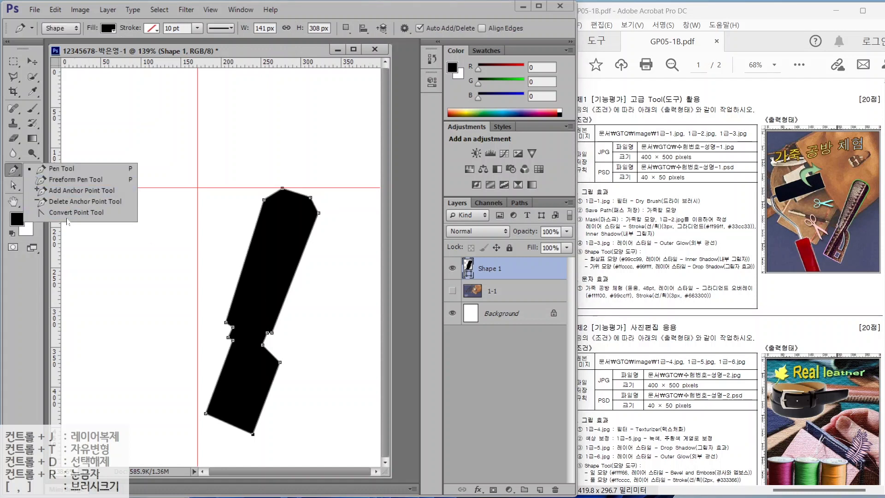
{"action": "left_click", "coordinate": [76, 212]}
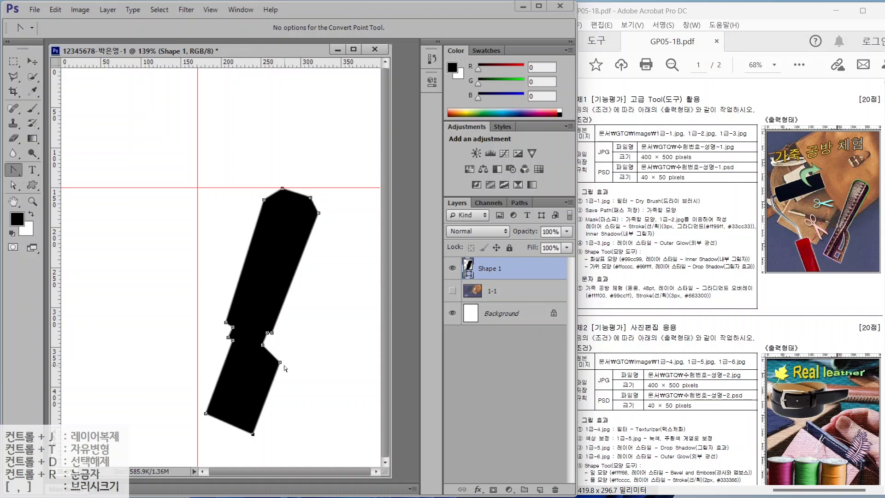
{"action": "mouse_move", "coordinate": [280, 363]}
{"action": "left_mouse_down"}
{"action": "mouse_move", "coordinate": [285, 379]}
{"action": "mouse_move", "coordinate": [294, 363]}
{"action": "mouse_move", "coordinate": [277, 346]}
{"action": "left_mouse_up"}
{"action": "left_click_drag", "start_coordinate": [282, 188], "coordinate": [322, 206]}
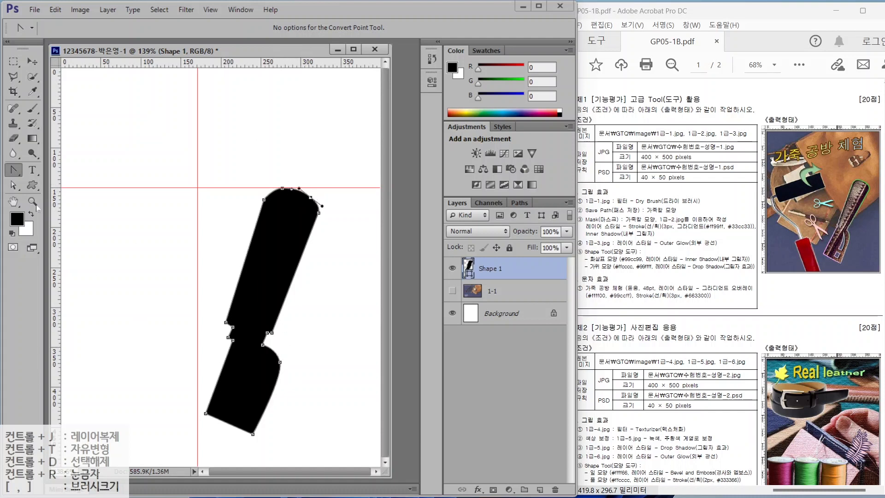
{"action": "left_click", "coordinate": [13, 185]}
{"action": "mouse_move", "coordinate": [280, 362]}
{"action": "left_mouse_down"}
{"action": "mouse_move", "coordinate": [269, 371]}
{"action": "mouse_move", "coordinate": [269, 356]}
{"action": "left_mouse_up"}
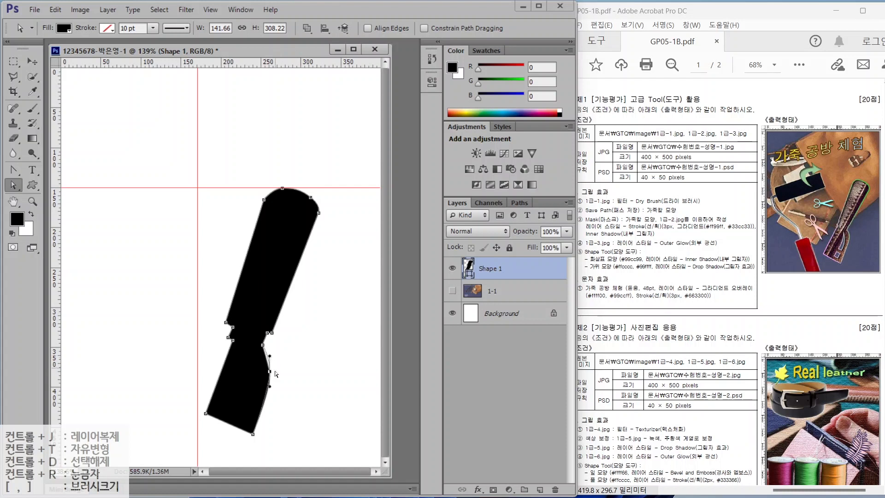
{"action": "left_click", "coordinate": [286, 387]}
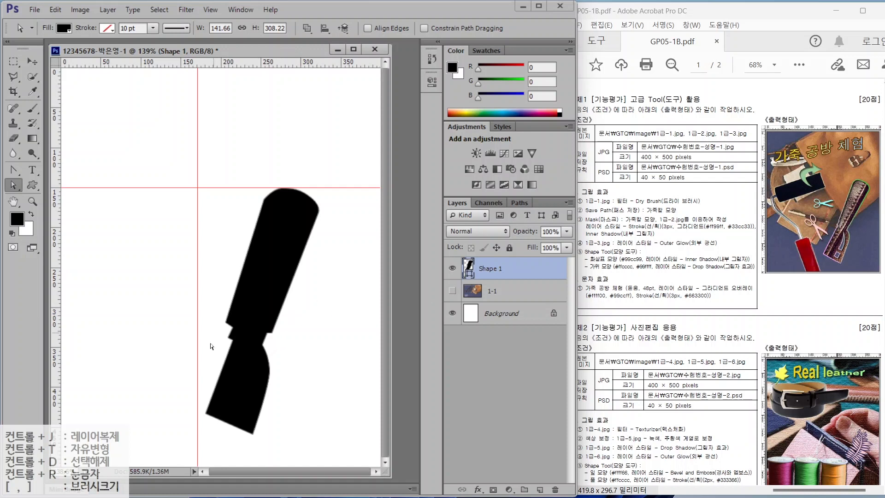
- Set the pen's Path Operations to Subtract Front Shape with the Shape 1 layer selected
{"action": "left_click", "coordinate": [500, 287]}
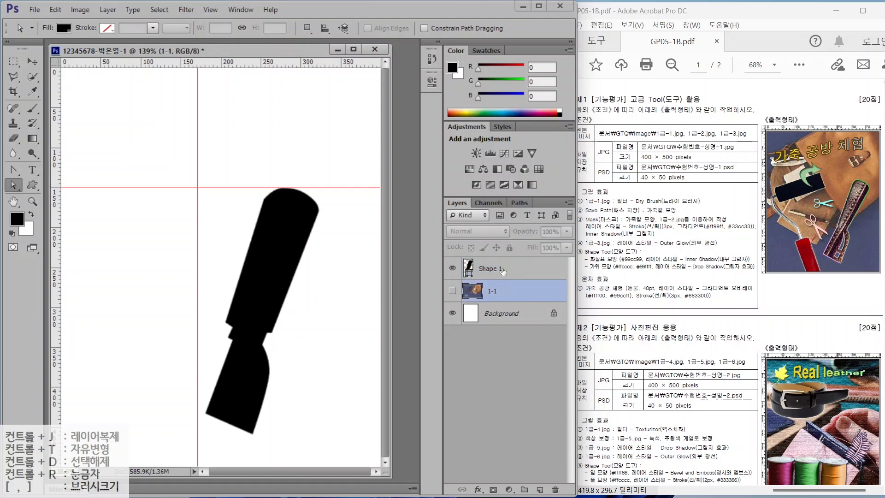
{"action": "left_click", "coordinate": [503, 271]}
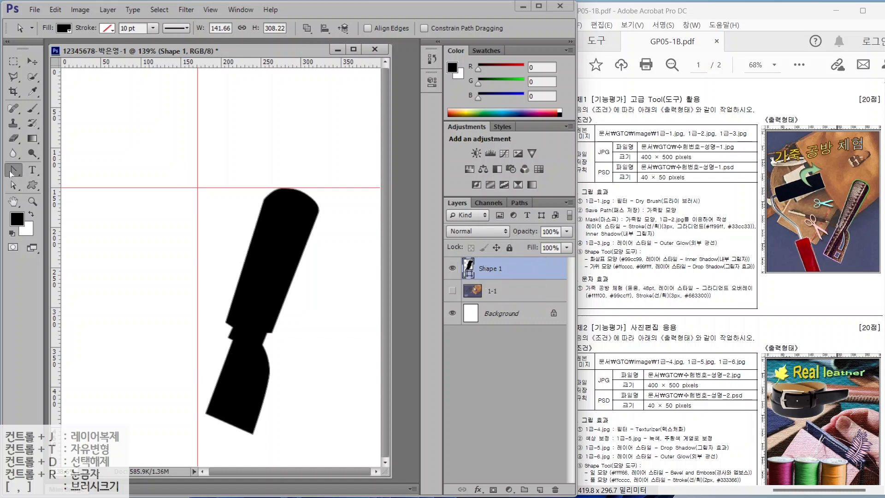
{"action": "left_click_drag", "start_coordinate": [11, 175], "coordinate": [46, 168]}
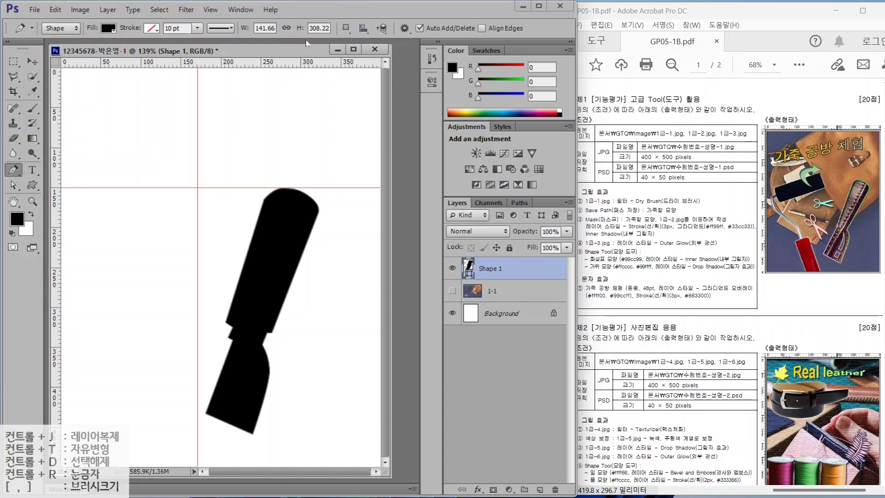
{"action": "left_click", "coordinate": [346, 29]}
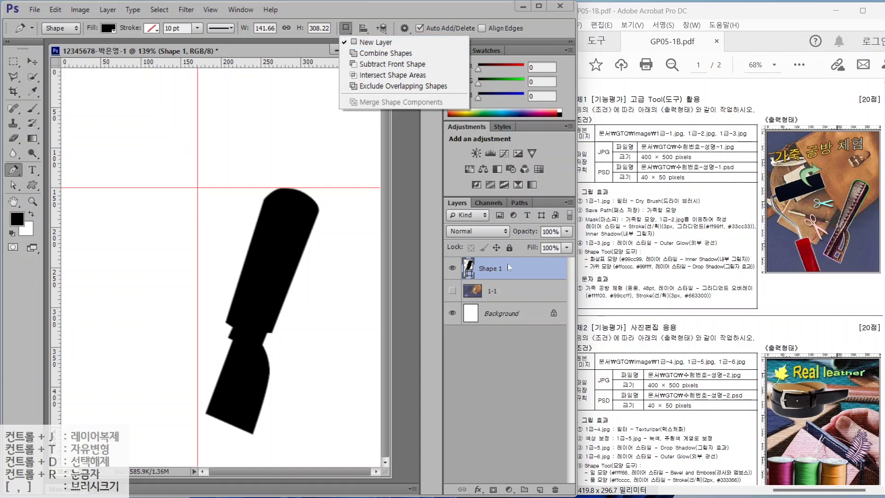
{"action": "left_click", "coordinate": [373, 65]}
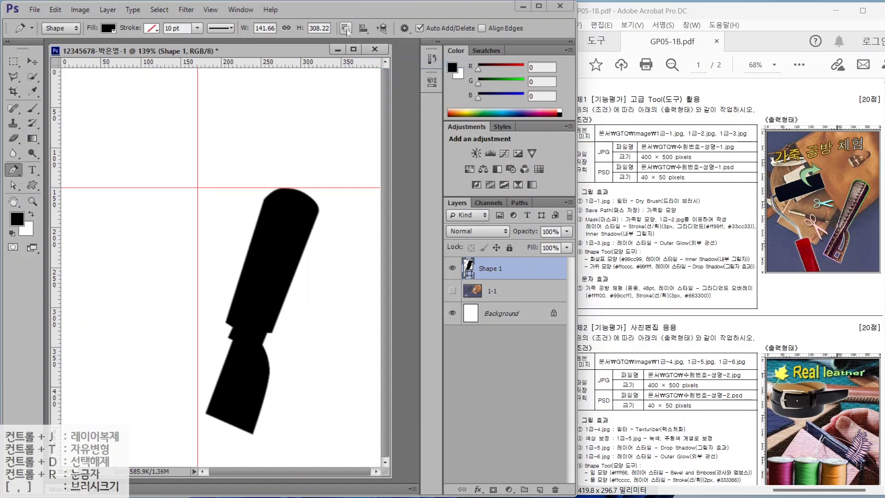
{"action": "left_click", "coordinate": [346, 29]}
{"action": "left_click", "coordinate": [373, 65]}
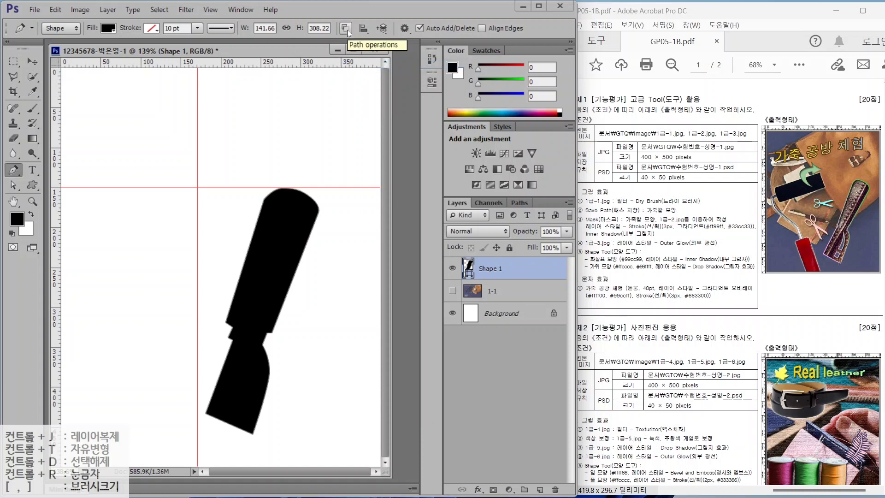
{"action": "left_click", "coordinate": [496, 292]}
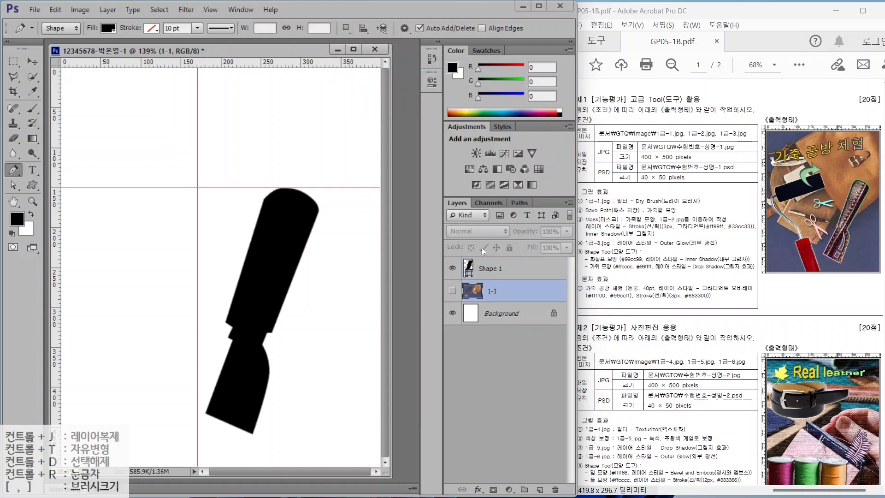
{"action": "left_click", "coordinate": [500, 269]}
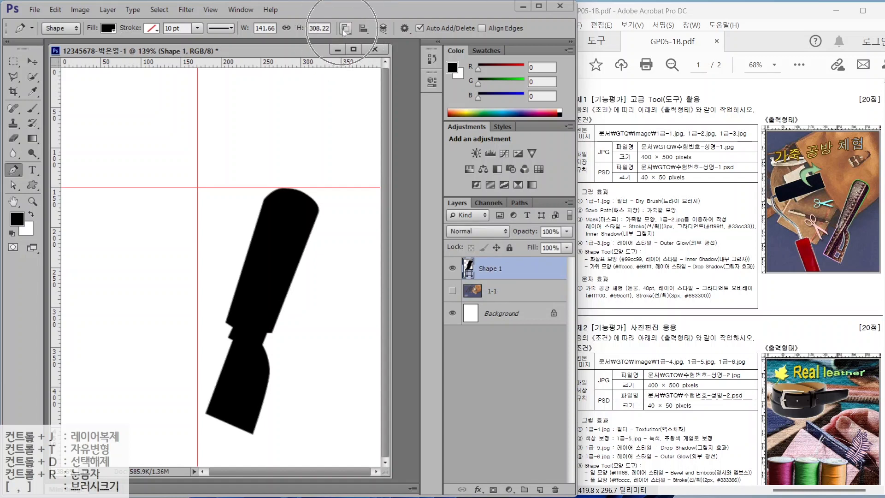
- Outline a small square hole and a curved slot near the bottom of the handle
{"action": "left_click", "coordinate": [242, 410]}
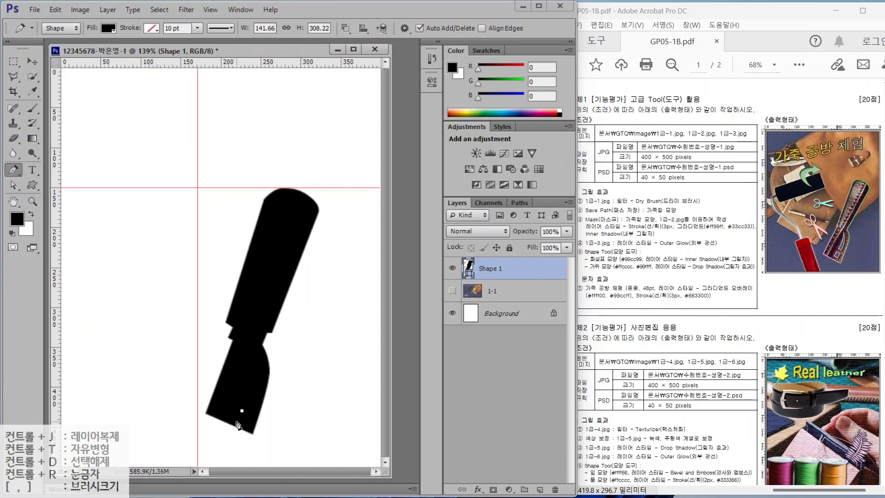
{"action": "left_click", "coordinate": [236, 422]}
{"action": "left_click", "coordinate": [245, 425]}
{"action": "left_click", "coordinate": [249, 415]}
{"action": "left_click", "coordinate": [241, 410]}
{"action": "left_click", "coordinate": [243, 404]}
{"action": "left_click", "coordinate": [252, 408]}
{"action": "left_click", "coordinate": [262, 379]}
{"action": "left_click", "coordinate": [255, 351]}
{"action": "left_click", "coordinate": [254, 380]}
{"action": "left_click", "coordinate": [243, 404]}
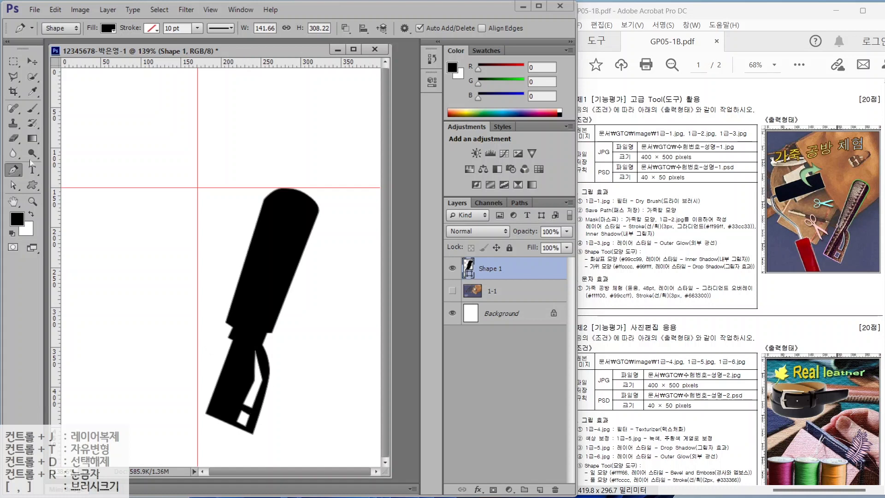
- Bend the slot's sides into curves with Convert Point, check both cutout outlines, and deselect
{"action": "right_click", "coordinate": [14, 169]}
{"action": "left_click", "coordinate": [60, 209]}
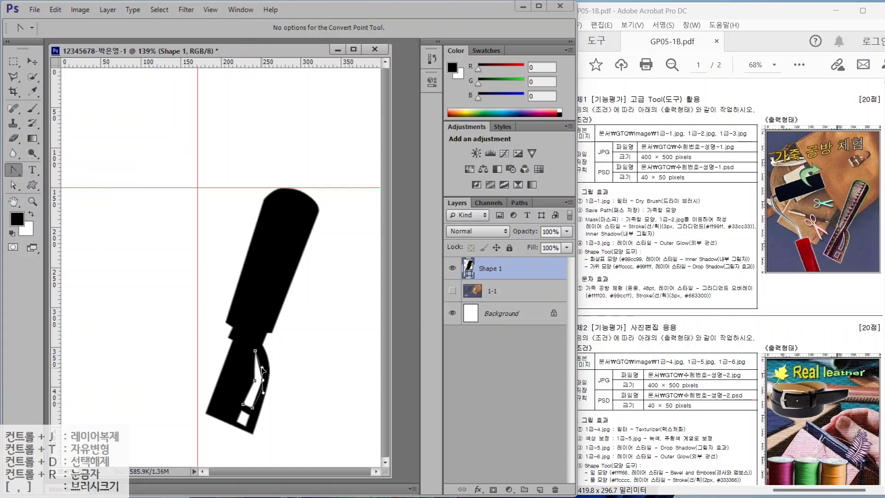
{"action": "left_click_drag", "start_coordinate": [261, 367], "coordinate": [261, 368]}
{"action": "left_click_drag", "start_coordinate": [254, 380], "coordinate": [252, 393]}
{"action": "left_click", "coordinate": [13, 185]}
{"action": "left_click", "coordinate": [241, 415]}
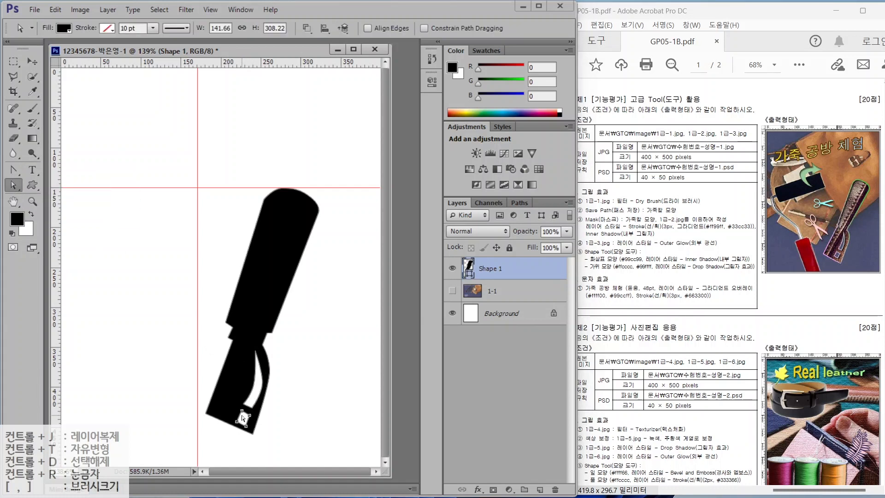
{"action": "left_click", "coordinate": [248, 406]}
{"action": "left_click", "coordinate": [263, 380]}
{"action": "left_click", "coordinate": [302, 378]}
{"action": "left_click_drag", "start_coordinate": [459, 217], "coordinate": [471, 201]}
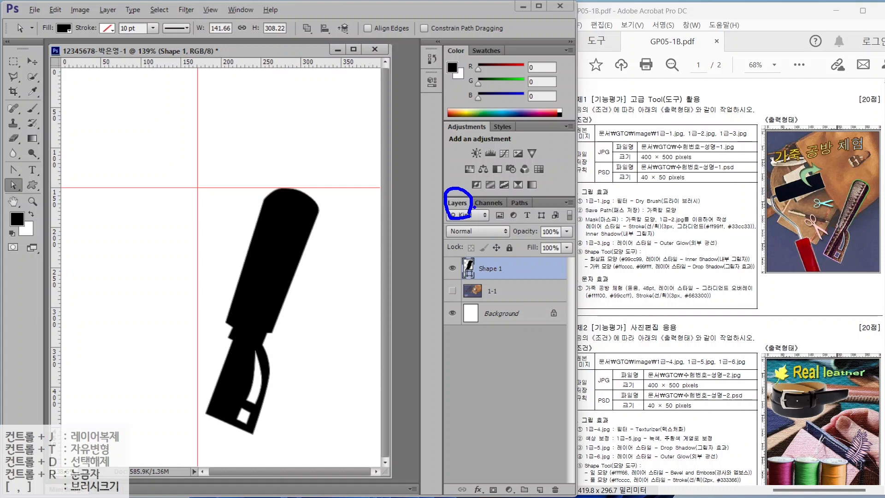
{"action": "mouse_move", "coordinate": [540, 210]}
{"action": "left_mouse_down"}
{"action": "mouse_move", "coordinate": [506, 212]}
{"action": "mouse_move", "coordinate": [539, 212]}
{"action": "left_mouse_up"}
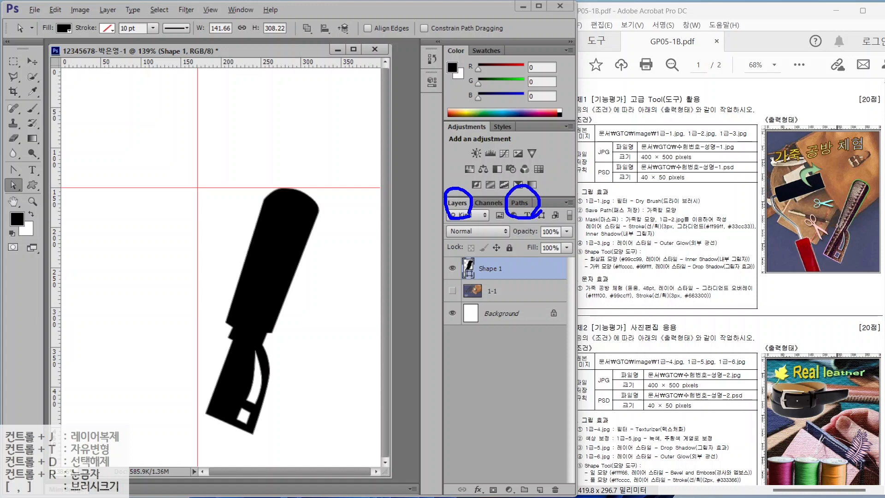
- Show the Paths panel and inspect the shape's path, cancelling a first save attempt
{"action": "left_click", "coordinate": [516, 201]}
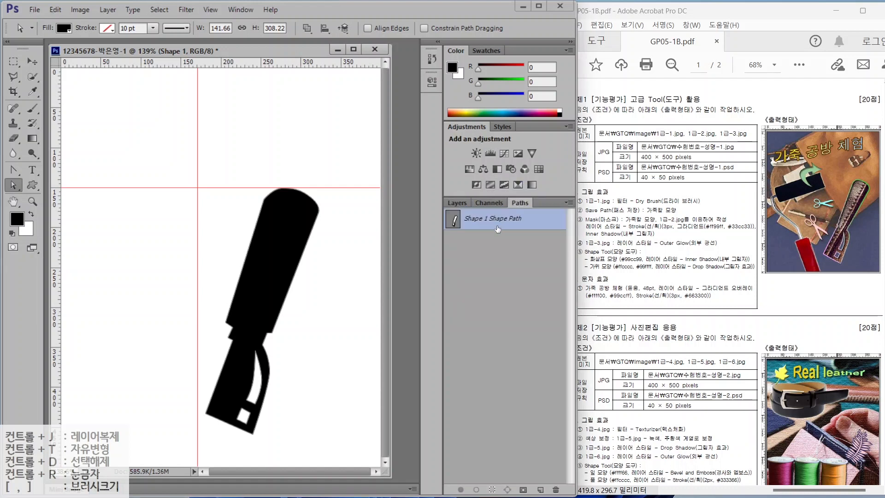
{"action": "left_click", "coordinate": [506, 222]}
{"action": "key", "text": "ctrl"}
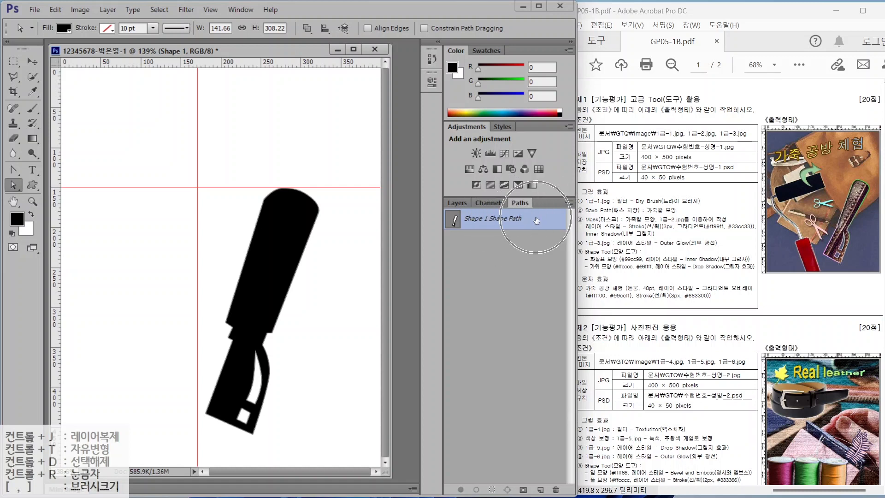
{"action": "double_click", "coordinate": [536, 221]}
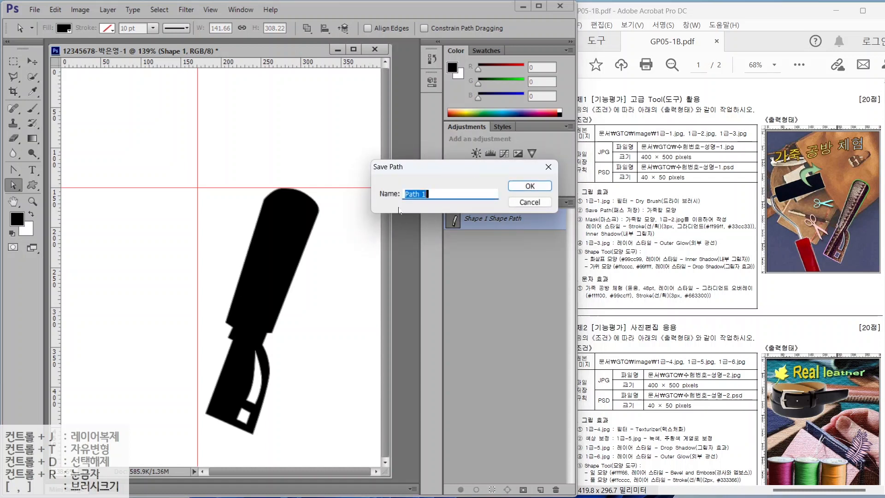
{"action": "left_click", "coordinate": [529, 203]}
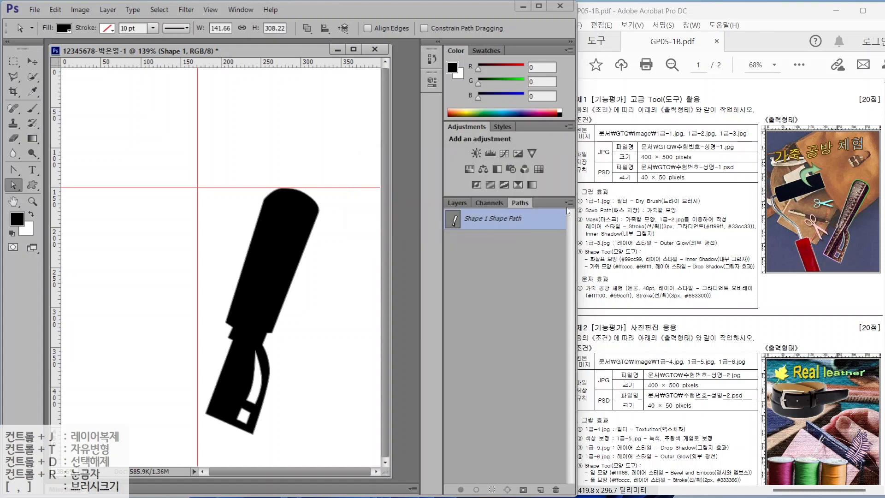
{"action": "mouse_move", "coordinate": [571, 205]}
{"action": "left_mouse_down"}
{"action": "mouse_move", "coordinate": [562, 189]}
{"action": "mouse_move", "coordinate": [573, 213]}
{"action": "left_mouse_up"}
{"action": "left_click_drag", "start_coordinate": [523, 170], "coordinate": [555, 197]}
- Save the shape path as '가죽칼 모양' from the Paths panel menu, then go back to Layers
{"action": "left_click", "coordinate": [570, 203]}
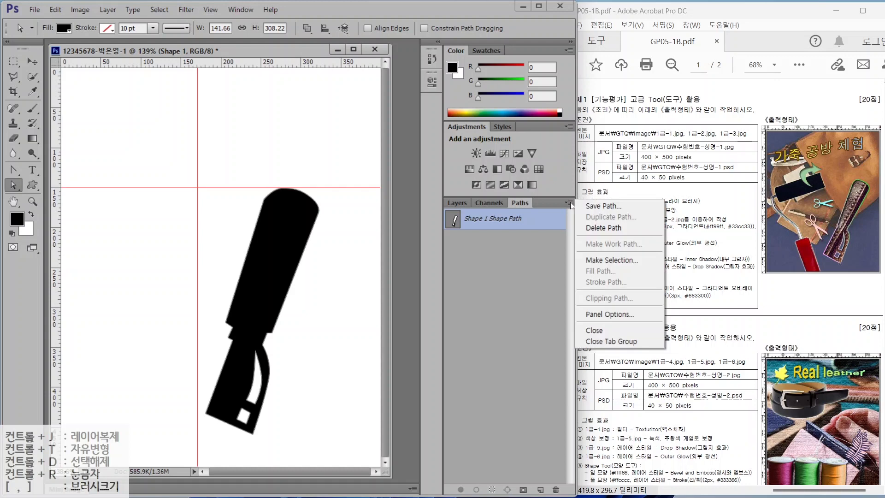
{"action": "left_click", "coordinate": [600, 206]}
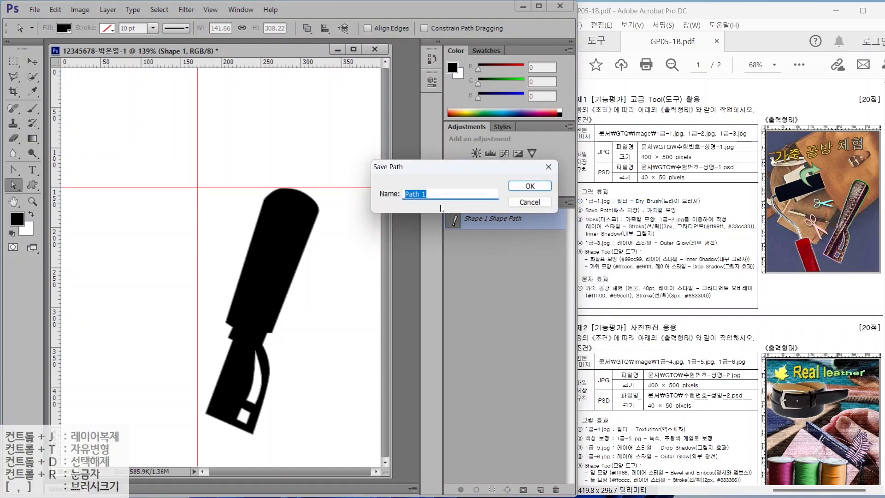
{"action": "type", "text": "가죽칼 모양"}
{"action": "key", "text": "Return"}
{"action": "left_click", "coordinate": [492, 244]}
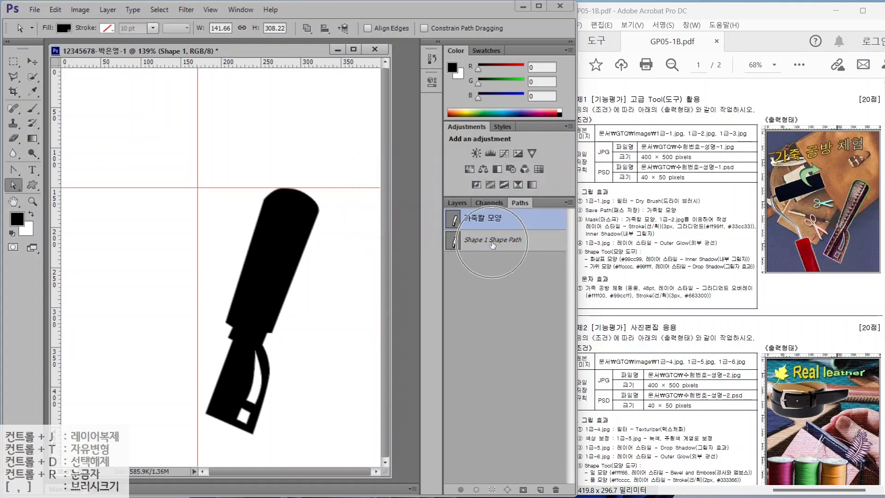
{"action": "left_click", "coordinate": [505, 222]}
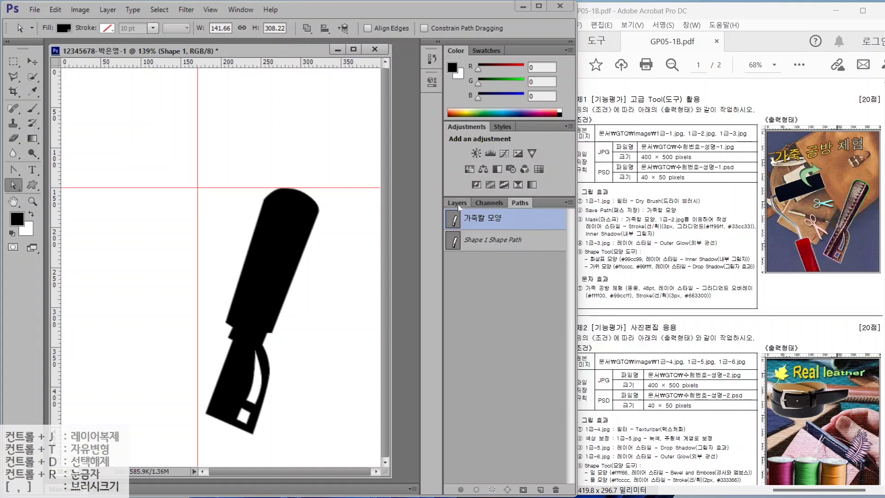
{"action": "left_click", "coordinate": [484, 222]}
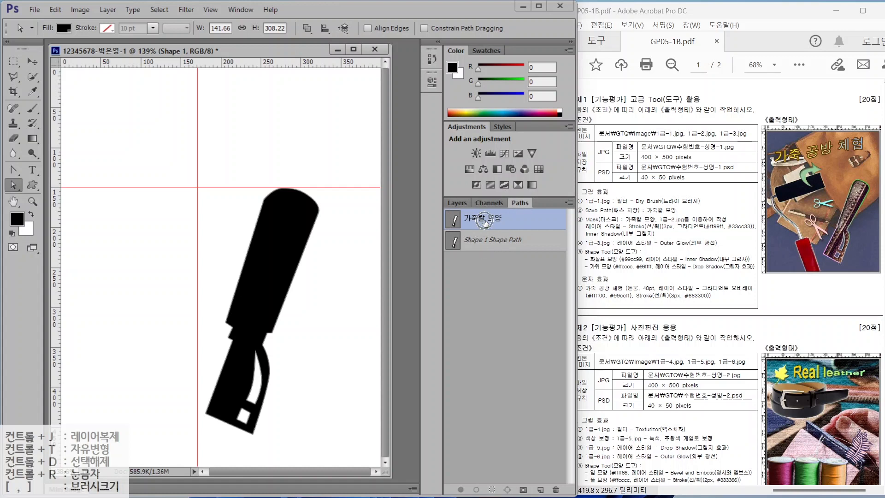
{"action": "left_click", "coordinate": [493, 273]}
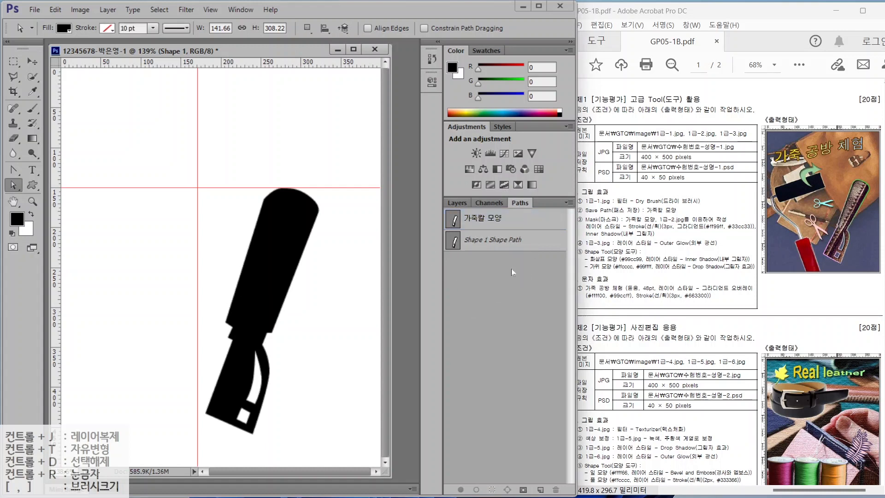
{"action": "left_click", "coordinate": [461, 203]}
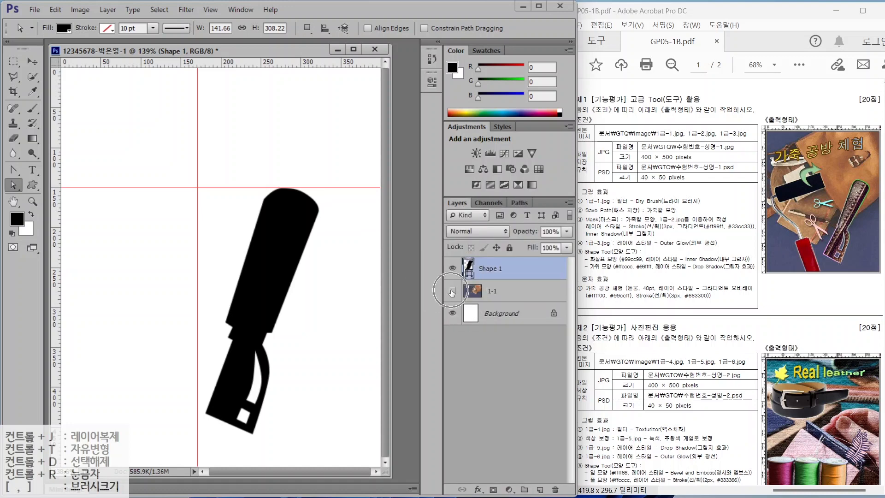
- Make the 1-1 bag photo layer visible again
{"action": "left_click", "coordinate": [452, 290]}
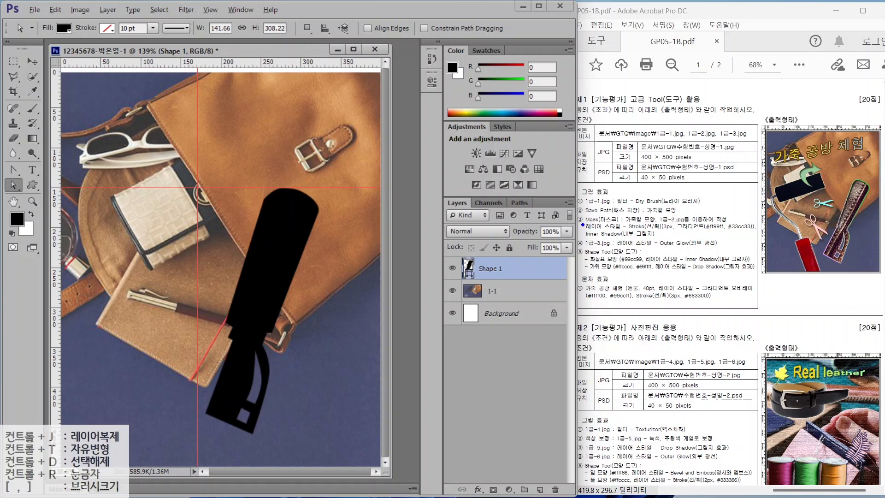
{"action": "left_click_drag", "start_coordinate": [582, 225], "coordinate": [653, 224]}
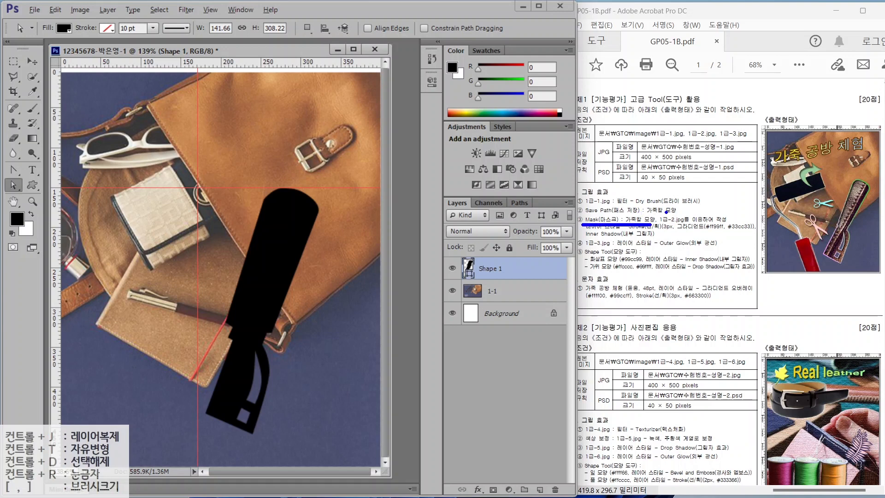
{"action": "mouse_move", "coordinate": [673, 220]}
{"action": "left_mouse_down"}
{"action": "mouse_move", "coordinate": [680, 226]}
{"action": "mouse_move", "coordinate": [668, 210]}
{"action": "mouse_move", "coordinate": [630, 228]}
{"action": "mouse_move", "coordinate": [647, 222]}
{"action": "left_mouse_up"}
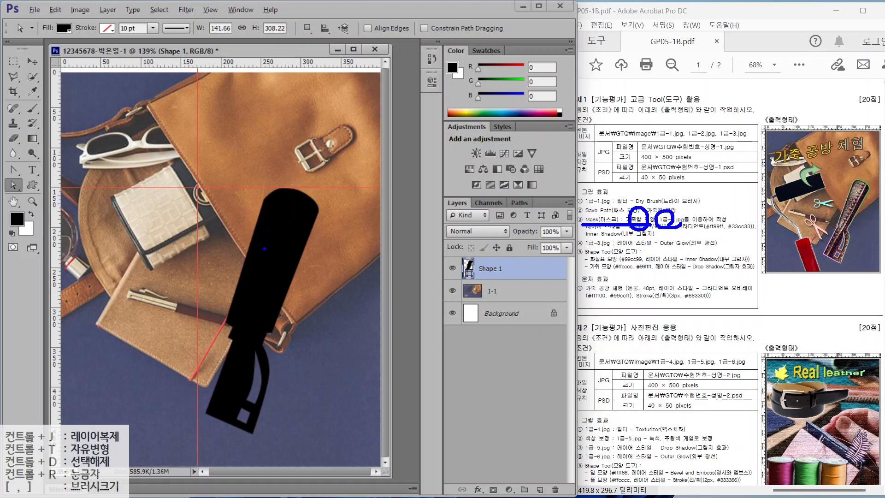
{"action": "left_click_drag", "start_coordinate": [217, 184], "coordinate": [260, 246]}
{"action": "key", "text": "Escape"}
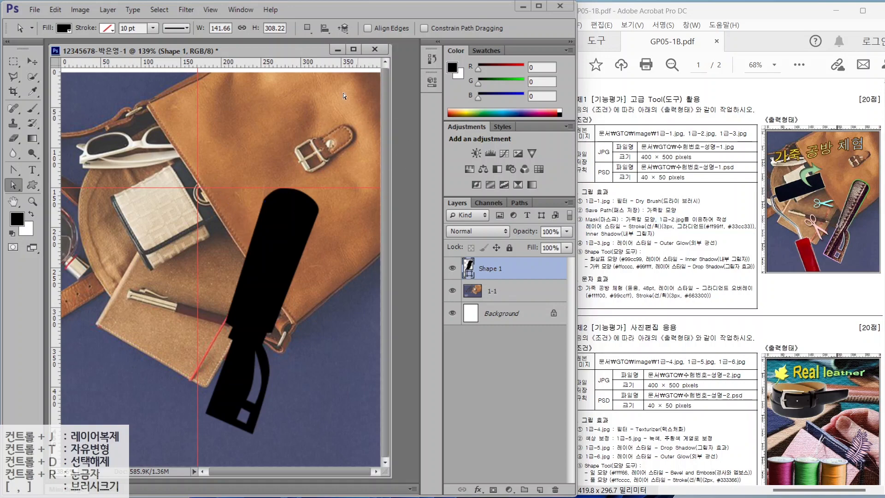
- Open 1급-2.jpg, drag the leather image into the main document, and position its seam diagonally
{"action": "left_click", "coordinate": [35, 9]}
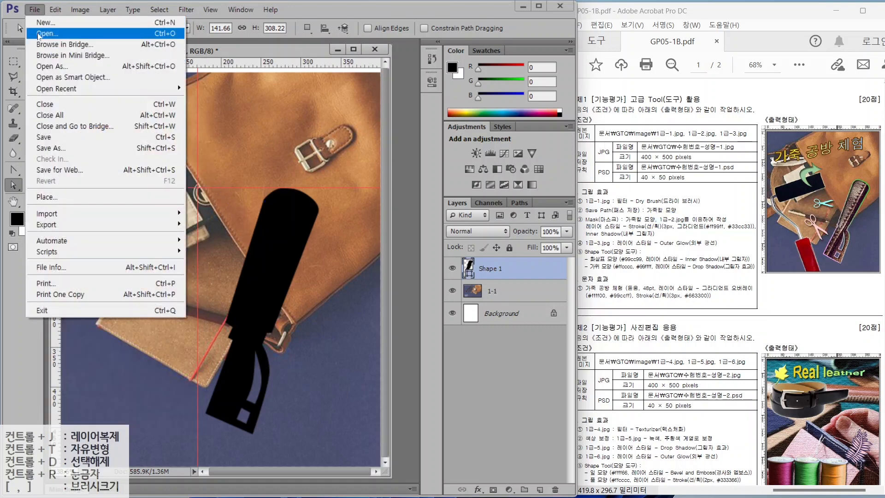
{"action": "left_click", "coordinate": [38, 34]}
{"action": "double_click", "coordinate": [220, 117]}
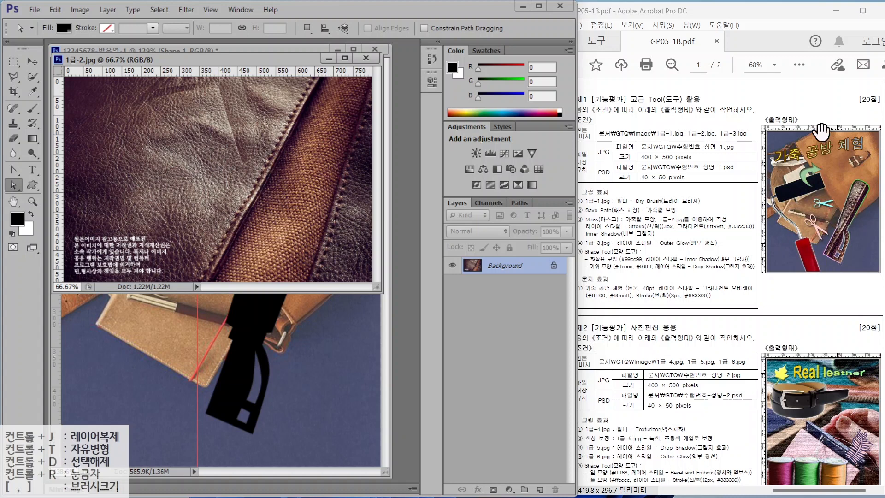
{"action": "left_click_drag", "start_coordinate": [221, 60], "coordinate": [320, 135]}
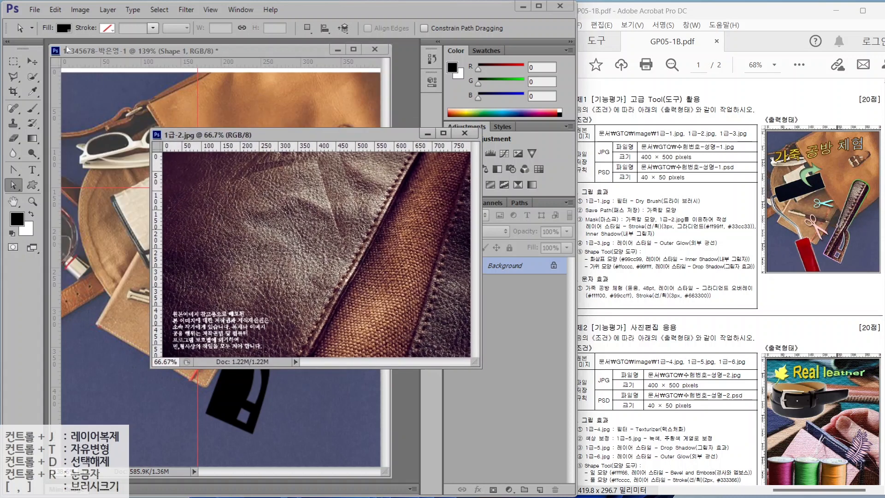
{"action": "left_click", "coordinate": [30, 61]}
{"action": "left_click_drag", "start_coordinate": [237, 196], "coordinate": [119, 148]}
{"action": "left_click", "coordinate": [464, 132]}
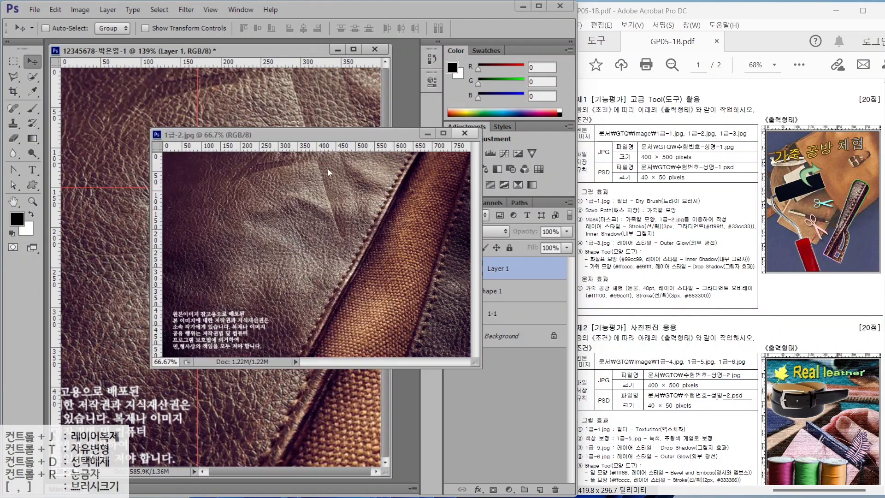
{"action": "left_click_drag", "start_coordinate": [332, 304], "coordinate": [239, 272]}
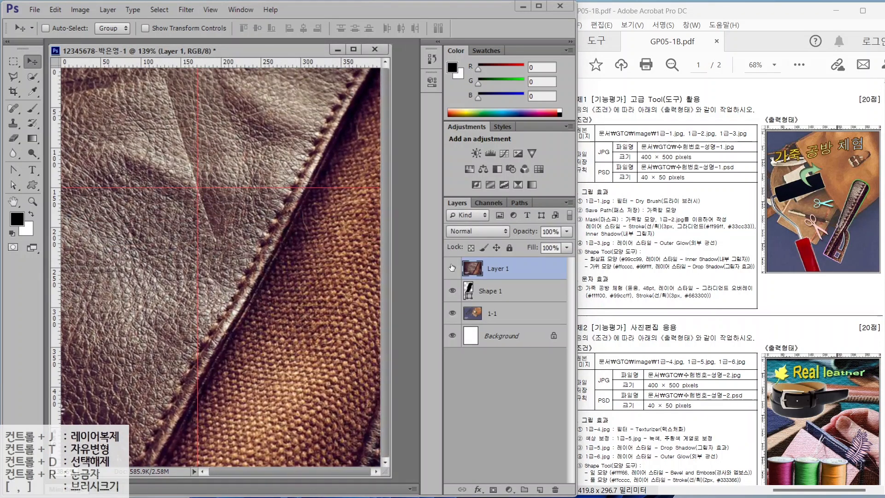
- Rename the pasted leather layer to 1-2, directly above Shape 1
{"action": "double_click", "coordinate": [497, 268]}
{"action": "type", "text": "1-"}
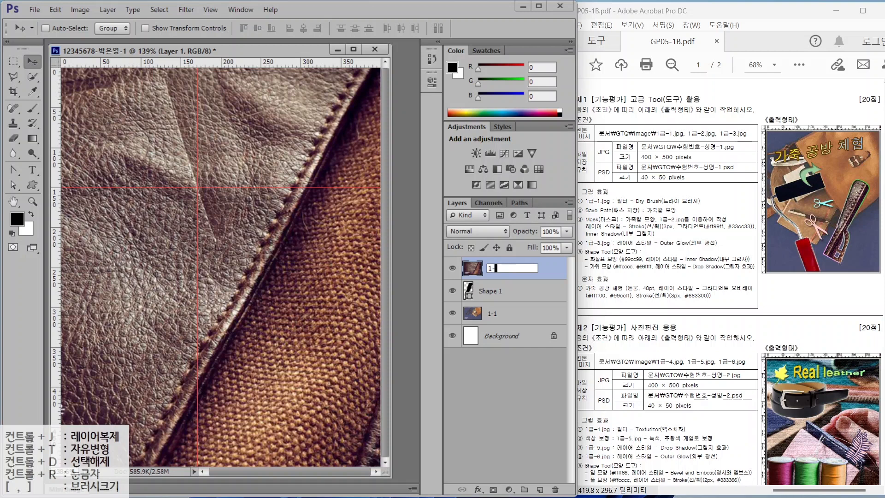
{"action": "type", "text": "2"}
{"action": "key", "text": "Return"}
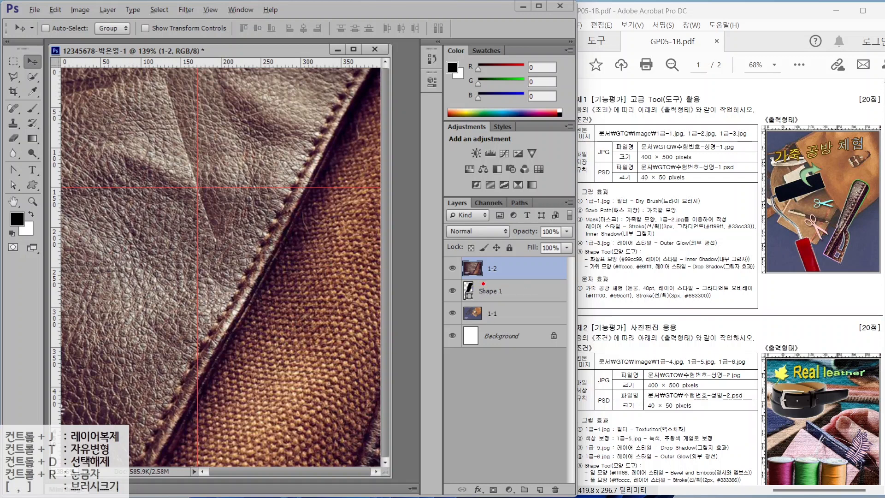
{"action": "left_click_drag", "start_coordinate": [461, 284], "coordinate": [550, 300]}
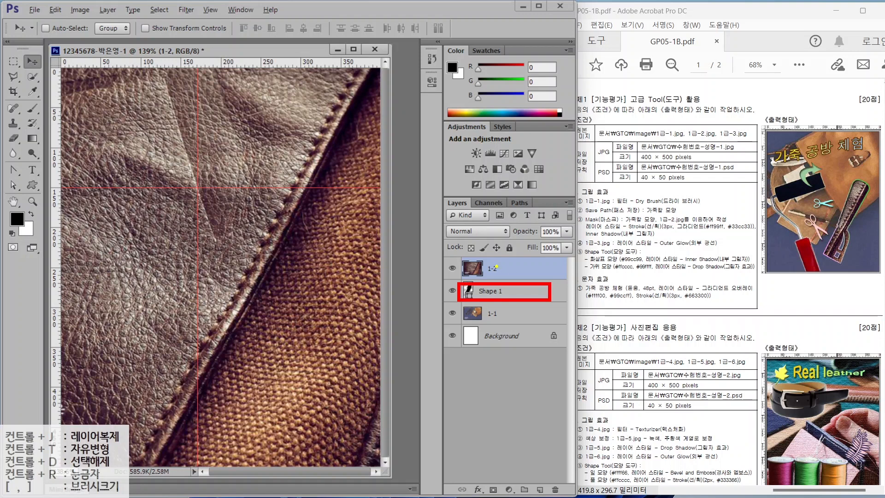
{"action": "left_click_drag", "start_coordinate": [451, 258], "coordinate": [548, 275]}
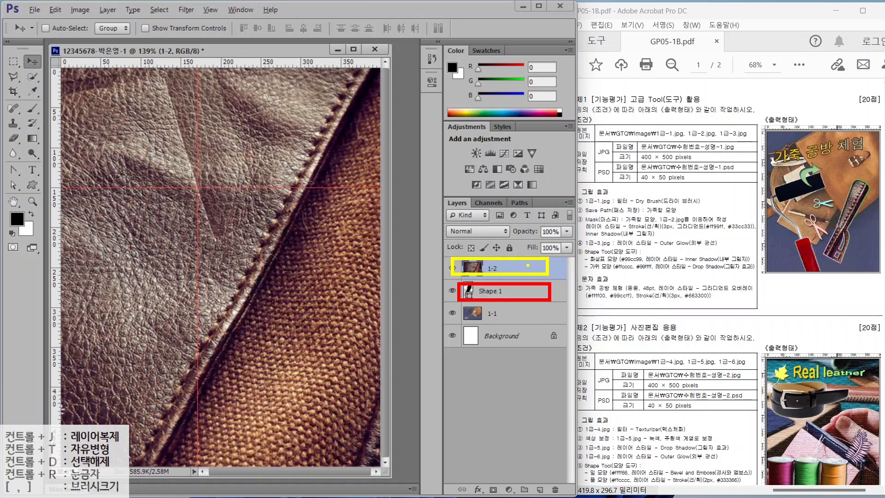
{"action": "mouse_move", "coordinate": [556, 234]}
{"action": "left_mouse_down"}
{"action": "mouse_move", "coordinate": [522, 267]}
{"action": "mouse_move", "coordinate": [572, 220]}
{"action": "left_mouse_up"}
- Clip layer 1-2 to Shape 1, then shift it down and rotate it about -6.7°
{"action": "right_click", "coordinate": [524, 268]}
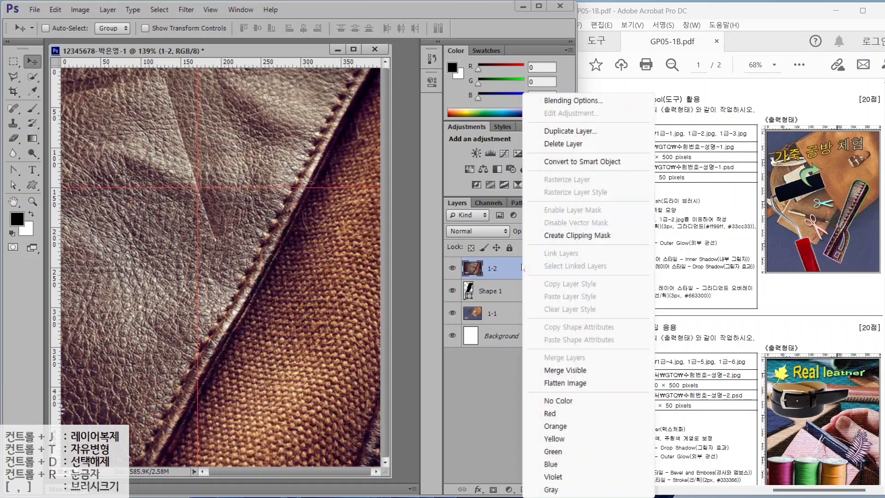
{"action": "left_click", "coordinate": [566, 236]}
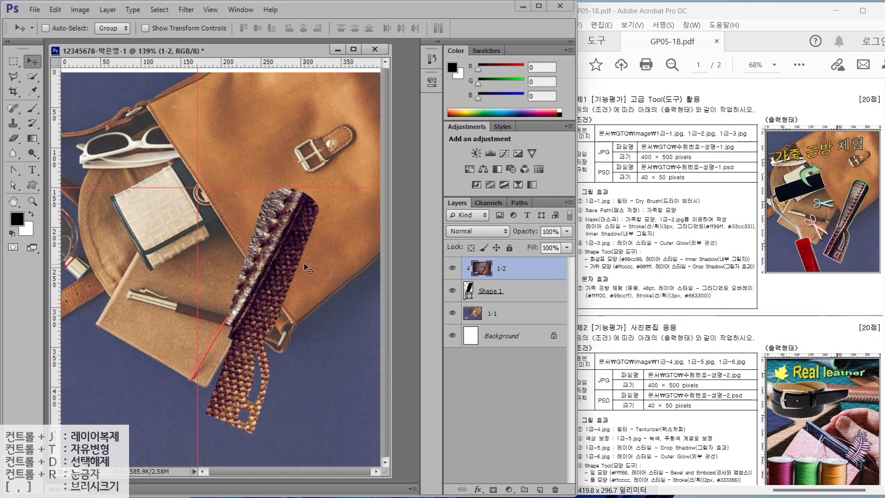
{"action": "key", "text": "ctrl+t"}
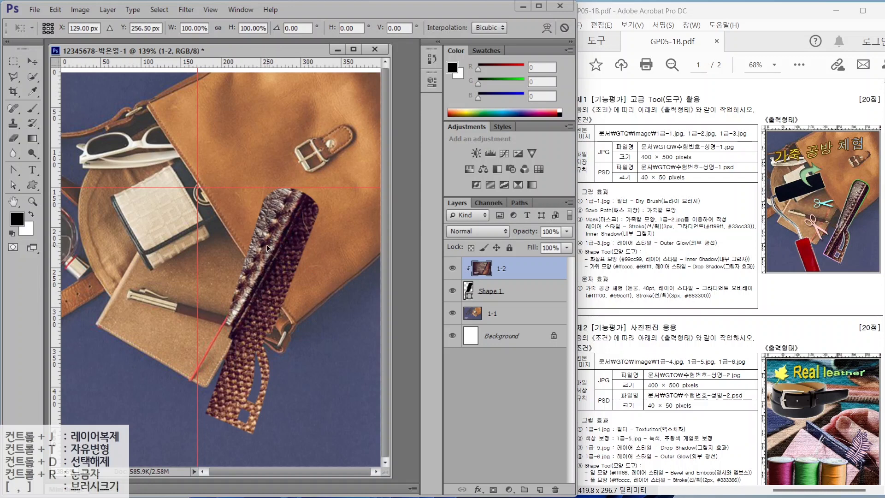
{"action": "left_click_drag", "start_coordinate": [266, 244], "coordinate": [259, 292]}
{"action": "left_click_drag", "start_coordinate": [153, 83], "coordinate": [128, 95]}
{"action": "key", "text": "Return"}
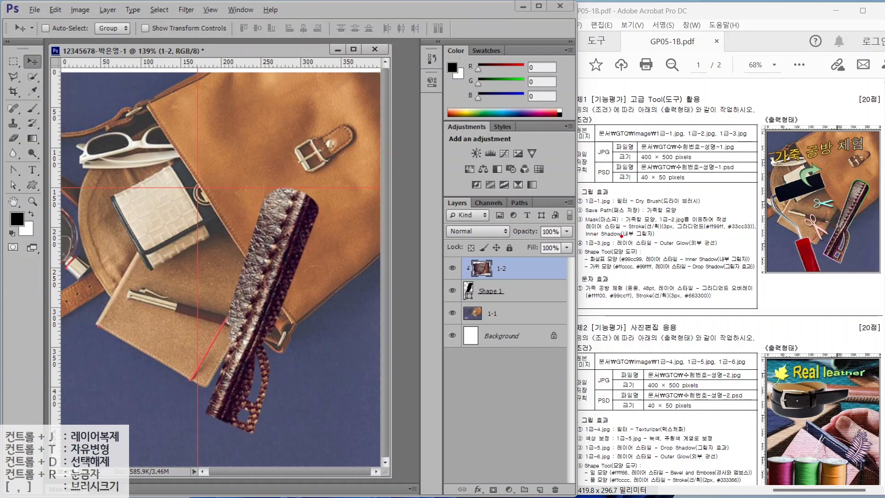
- Select the Shape 1 layer in the Layers panel
{"action": "mouse_move", "coordinate": [601, 230]}
{"action": "left_mouse_down"}
{"action": "mouse_move", "coordinate": [648, 230]}
{"action": "mouse_move", "coordinate": [630, 223]}
{"action": "mouse_move", "coordinate": [650, 218]}
{"action": "mouse_move", "coordinate": [747, 232]}
{"action": "left_mouse_up"}
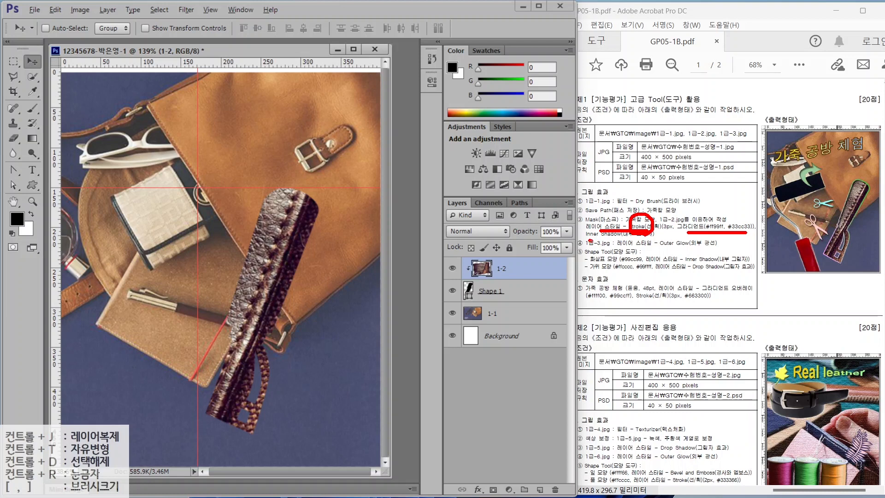
{"action": "left_click_drag", "start_coordinate": [590, 240], "coordinate": [637, 240]}
{"action": "left_click_drag", "start_coordinate": [823, 166], "coordinate": [838, 213]}
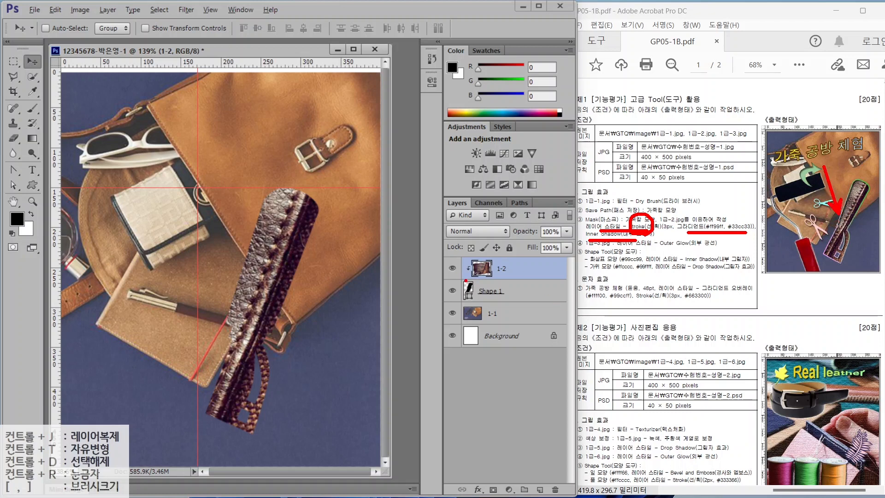
{"action": "left_click_drag", "start_coordinate": [458, 286], "coordinate": [541, 302]}
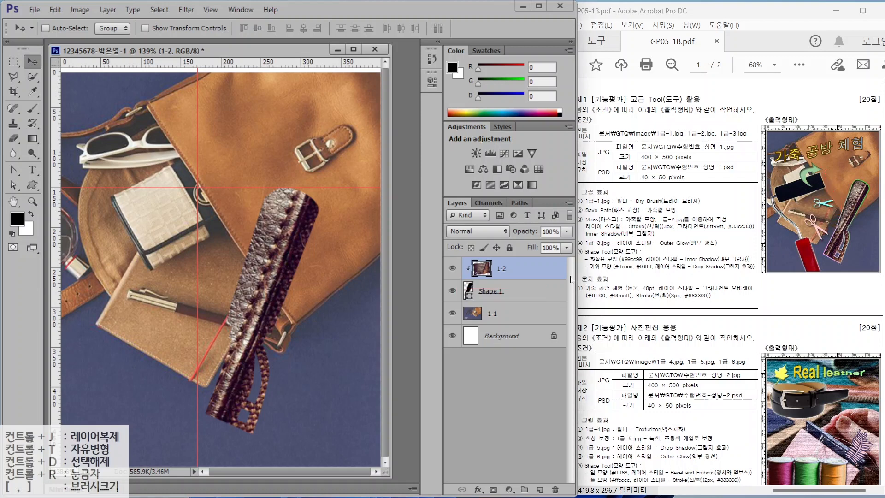
{"action": "left_click", "coordinate": [517, 295]}
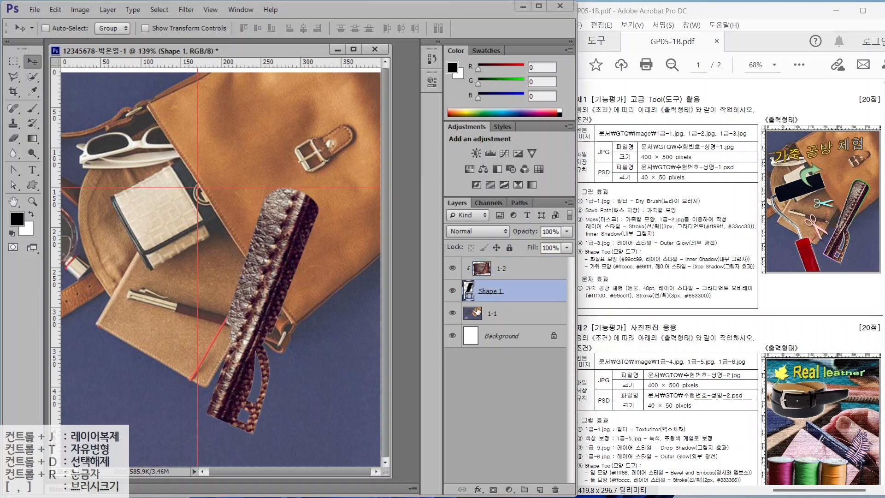
- Add a Stroke layer effect to Shape 1
{"action": "mouse_move", "coordinate": [417, 174]}
{"action": "left_mouse_down"}
{"action": "mouse_move", "coordinate": [506, 391]}
{"action": "mouse_move", "coordinate": [578, 496]}
{"action": "left_mouse_up"}
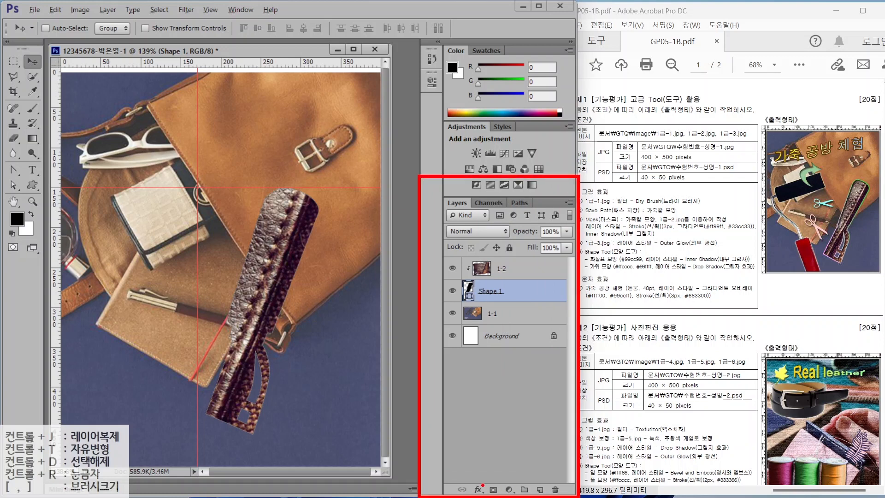
{"action": "mouse_move", "coordinate": [464, 474]}
{"action": "left_mouse_down"}
{"action": "mouse_move", "coordinate": [486, 495]}
{"action": "mouse_move", "coordinate": [516, 445]}
{"action": "left_mouse_up"}
{"action": "key", "text": "Escape"}
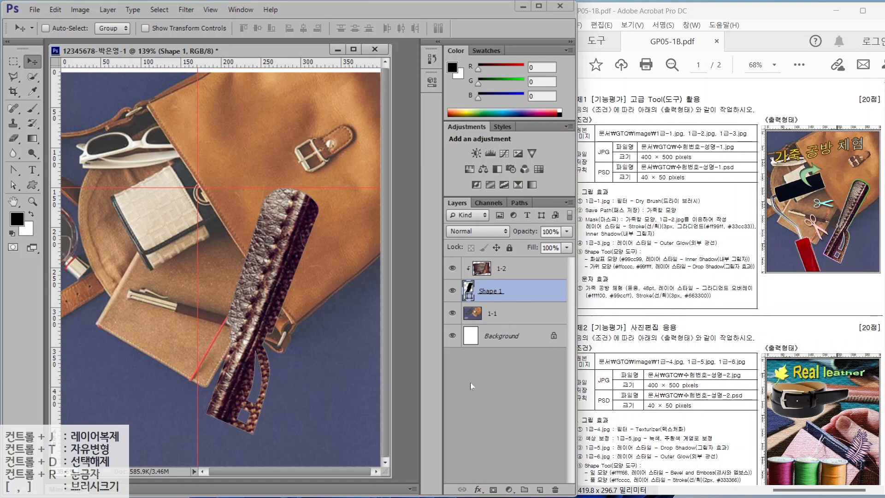
{"action": "left_click", "coordinate": [478, 489]}
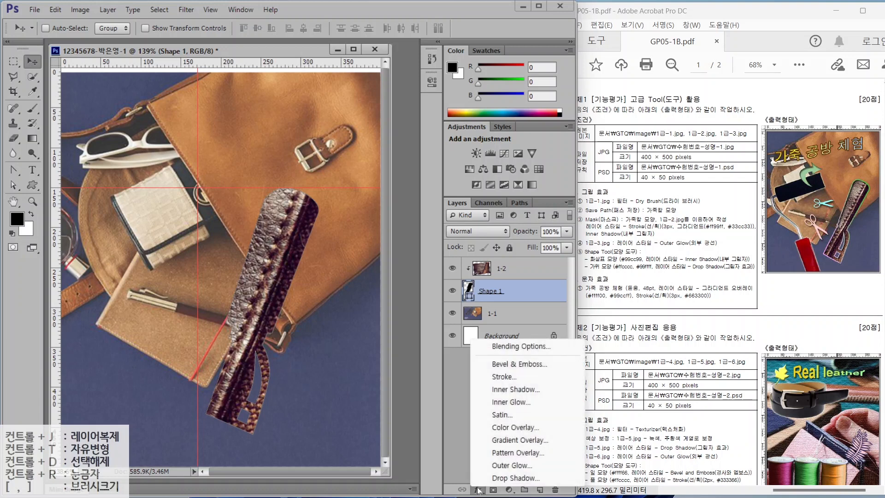
{"action": "left_click", "coordinate": [496, 377]}
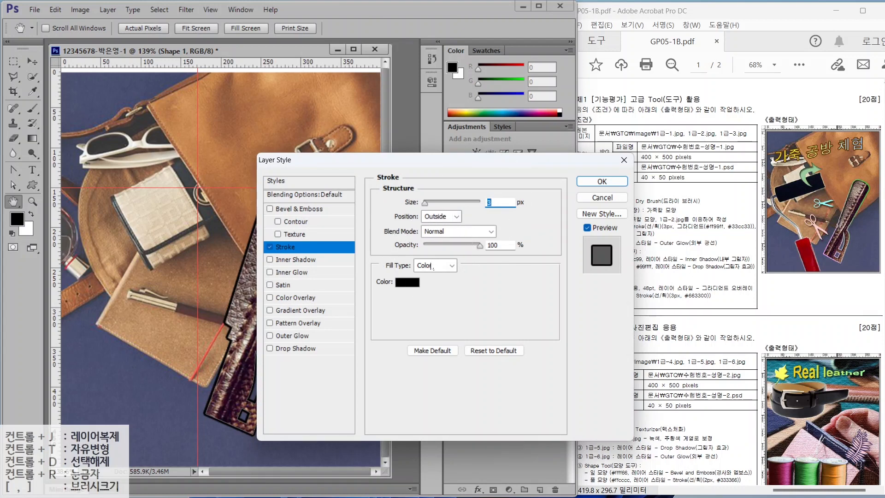
- Set the stroke's fill type to Gradient and bring up its gradient editor
{"action": "left_click", "coordinate": [434, 266]}
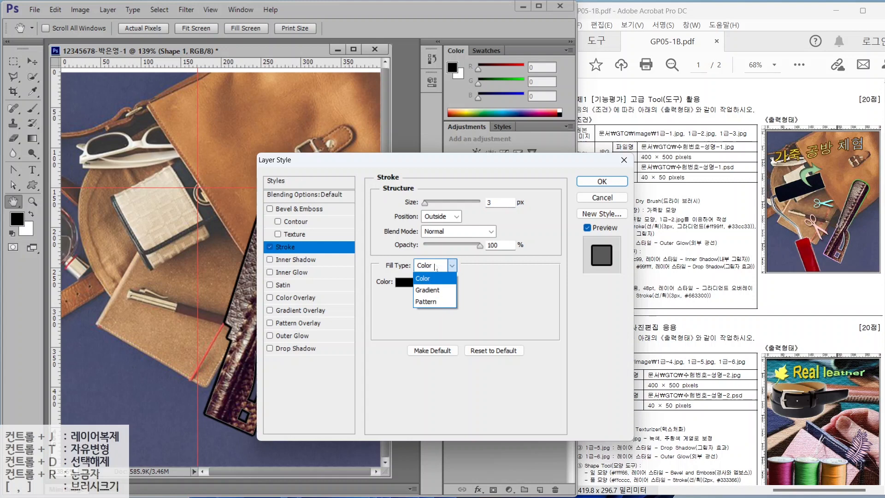
{"action": "left_click", "coordinate": [428, 290]}
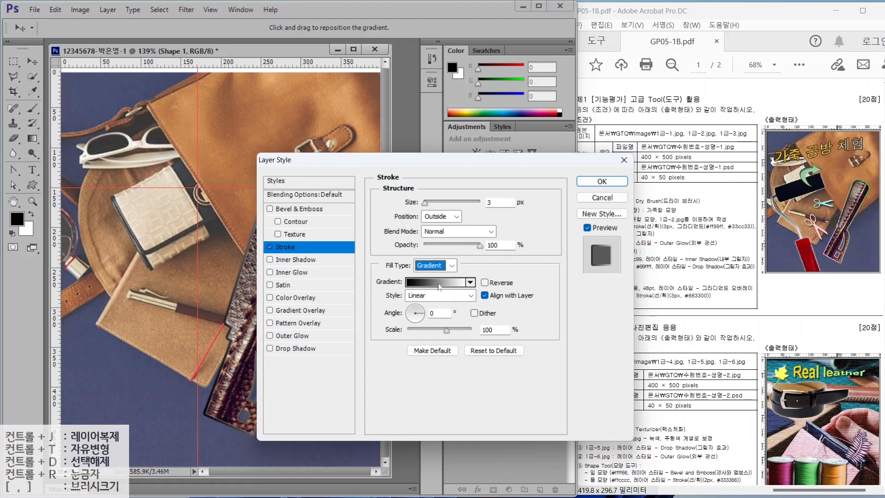
{"action": "left_click", "coordinate": [434, 282]}
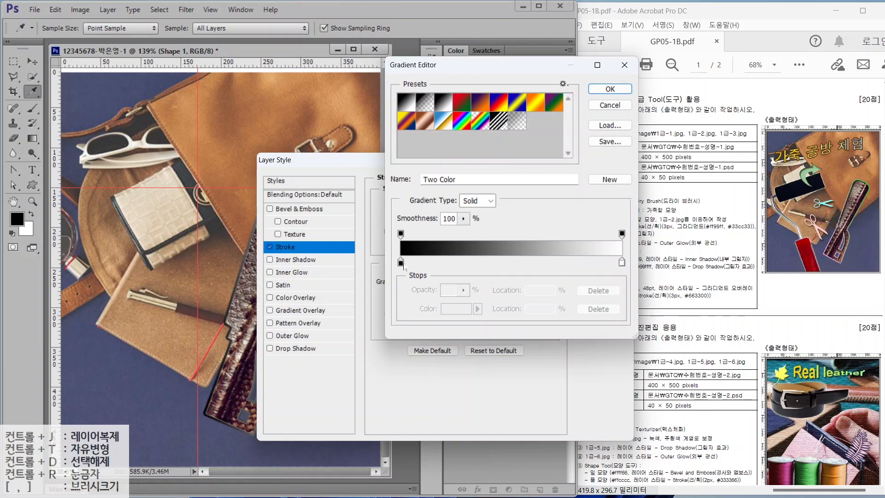
{"action": "key", "text": "ctrl"}
{"action": "key", "text": "alt"}
{"action": "mouse_move", "coordinate": [412, 236]}
{"action": "left_mouse_down"}
{"action": "mouse_move", "coordinate": [385, 231]}
{"action": "mouse_move", "coordinate": [406, 215]}
{"action": "mouse_move", "coordinate": [413, 237]}
{"action": "left_mouse_up"}
{"action": "mouse_move", "coordinate": [619, 238]}
{"action": "left_mouse_down"}
{"action": "mouse_move", "coordinate": [607, 216]}
{"action": "mouse_move", "coordinate": [603, 251]}
{"action": "left_mouse_up"}
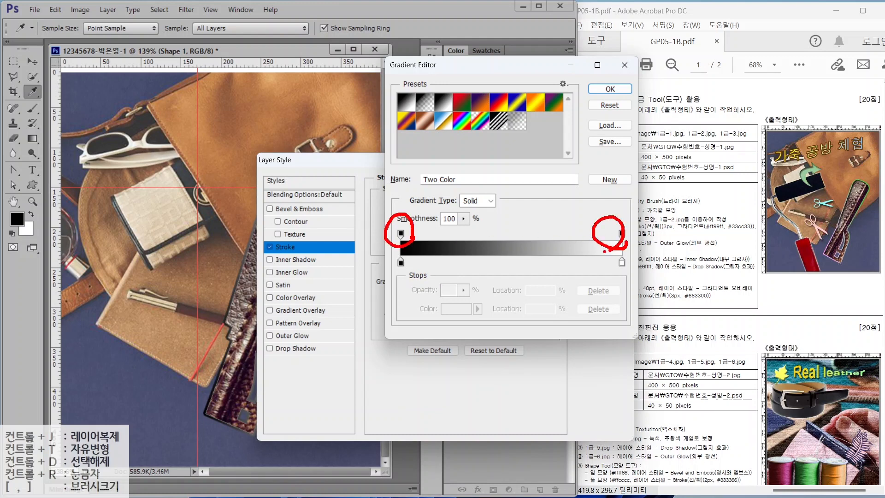
{"action": "mouse_move", "coordinate": [421, 280]}
{"action": "left_mouse_down"}
{"action": "mouse_move", "coordinate": [386, 280]}
{"action": "mouse_move", "coordinate": [406, 248]}
{"action": "mouse_move", "coordinate": [426, 277]}
{"action": "left_mouse_up"}
{"action": "mouse_move", "coordinate": [638, 276]}
{"action": "left_mouse_down"}
{"action": "mouse_move", "coordinate": [600, 281]}
{"action": "mouse_move", "coordinate": [615, 248]}
{"action": "mouse_move", "coordinate": [633, 278]}
{"action": "left_mouse_up"}
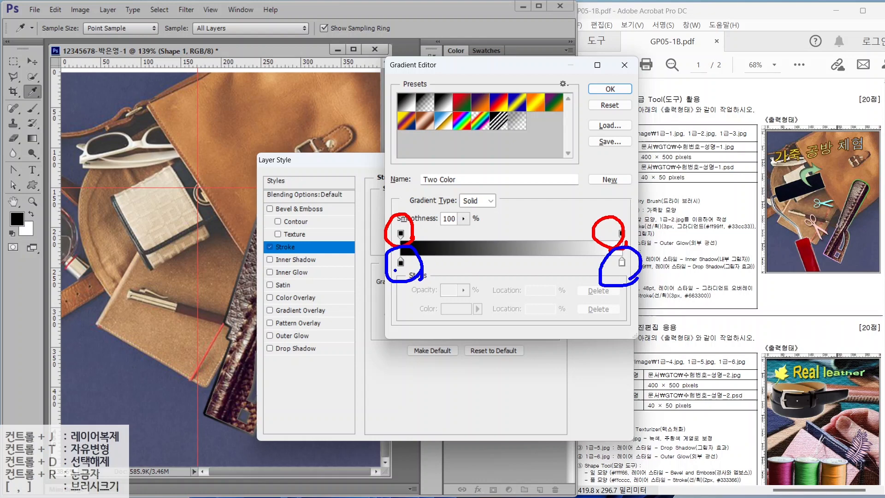
{"action": "mouse_move", "coordinate": [390, 276]}
{"action": "left_mouse_down"}
{"action": "mouse_move", "coordinate": [370, 310]}
{"action": "mouse_move", "coordinate": [397, 270]}
{"action": "left_mouse_up"}
{"action": "key", "text": "Escape"}
- Set the gradient stops to #ff99ff and #33cc33 for the 3 px stroke
{"action": "left_click", "coordinate": [400, 262]}
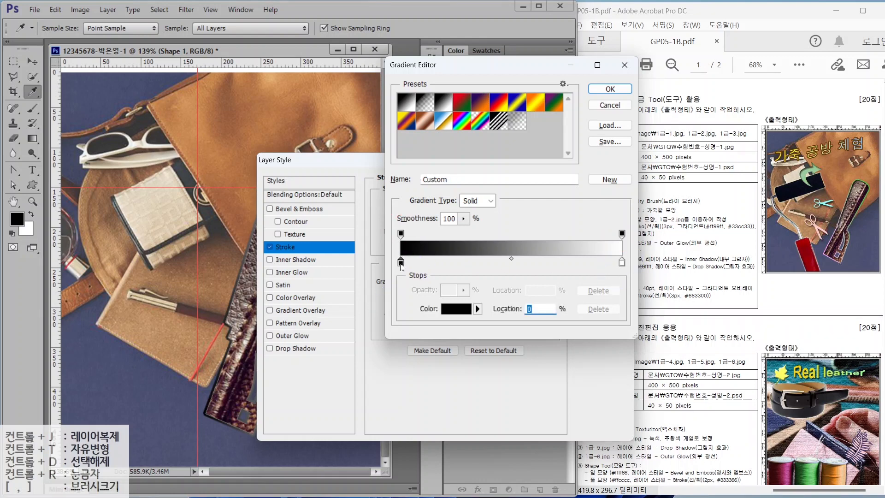
{"action": "double_click", "coordinate": [400, 262]}
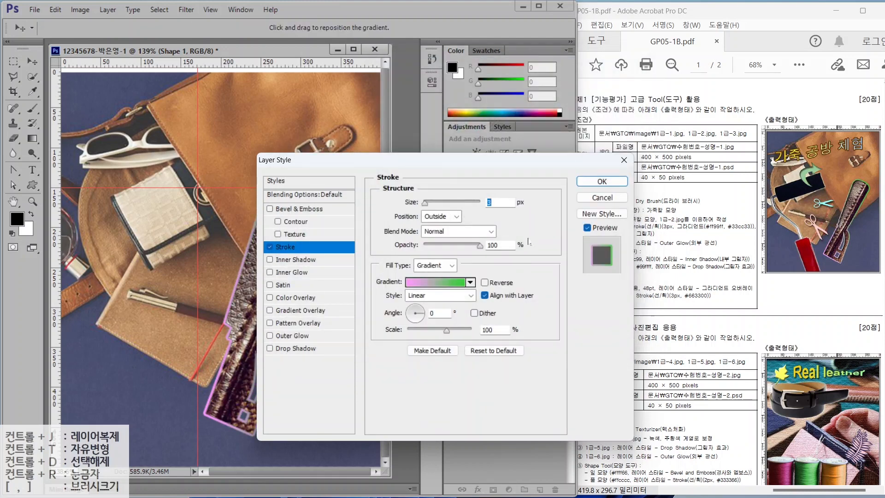
{"action": "key", "text": "alt"}
{"action": "key", "text": "alt"}
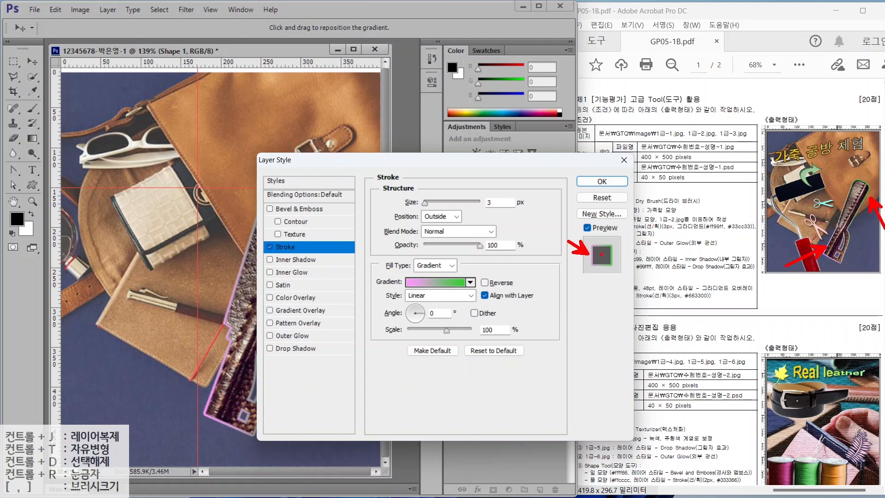
{"action": "key", "text": "Escape"}
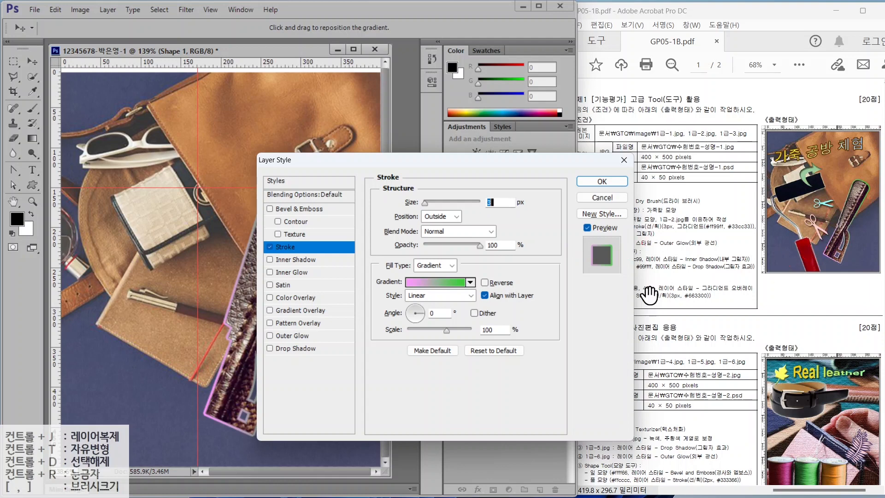
- Add an Inner Shadow to Shape 1 and apply the stroke and shadow styles
{"action": "left_click", "coordinate": [291, 261]}
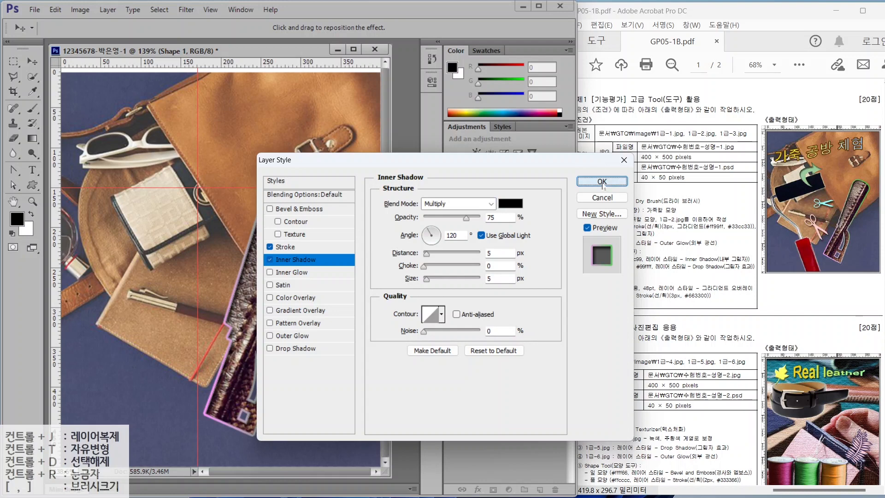
{"action": "left_click", "coordinate": [601, 181]}
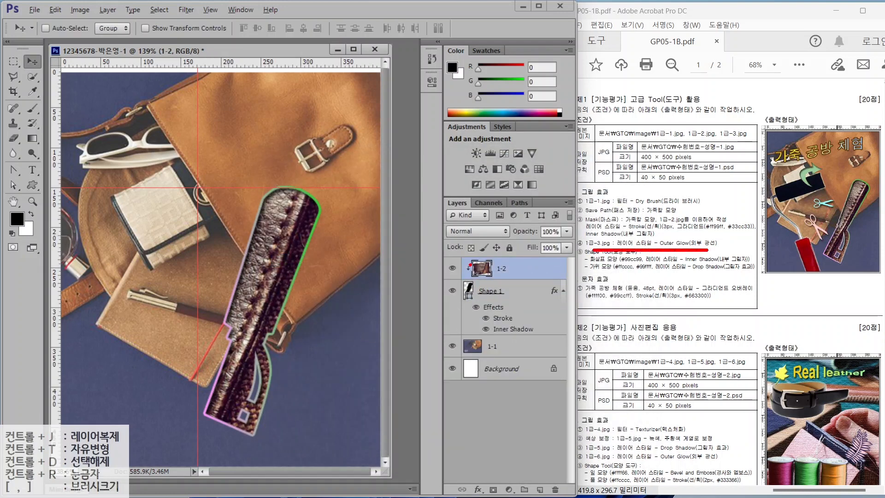
{"action": "left_click_drag", "start_coordinate": [461, 258], "coordinate": [538, 278]}
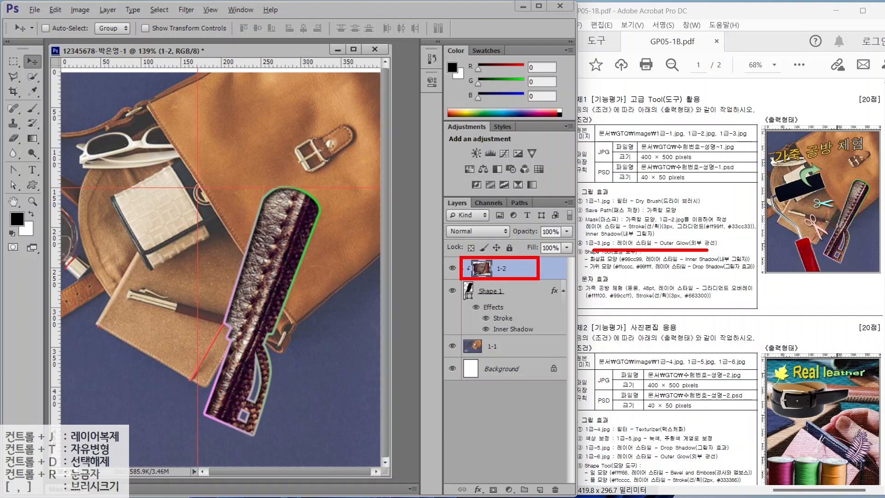
{"action": "mouse_move", "coordinate": [429, 276]}
{"action": "left_mouse_down"}
{"action": "mouse_move", "coordinate": [437, 252]}
{"action": "mouse_move", "coordinate": [481, 237]}
{"action": "mouse_move", "coordinate": [480, 250]}
{"action": "left_mouse_up"}
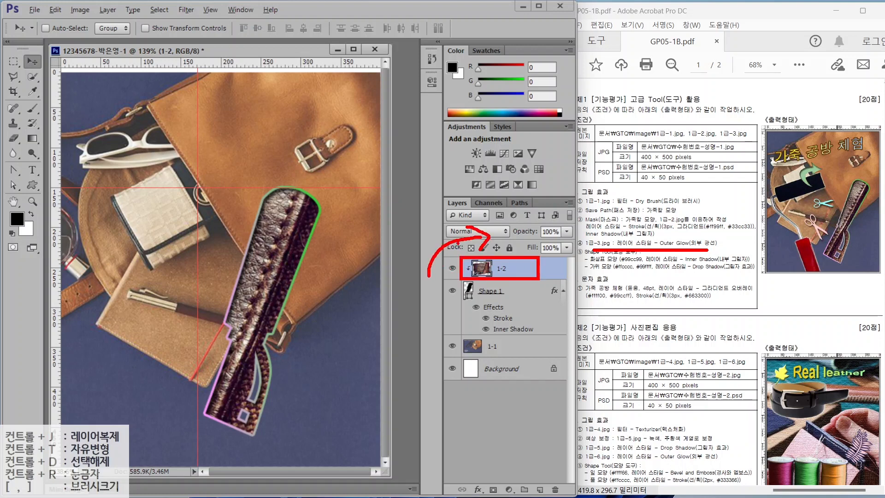
{"action": "mouse_move", "coordinate": [421, 239]}
{"action": "left_mouse_down"}
{"action": "mouse_move", "coordinate": [464, 210]}
{"action": "mouse_move", "coordinate": [460, 219]}
{"action": "left_mouse_up"}
{"action": "mouse_move", "coordinate": [408, 209]}
{"action": "left_mouse_down"}
{"action": "mouse_move", "coordinate": [424, 188]}
{"action": "mouse_move", "coordinate": [462, 172]}
{"action": "mouse_move", "coordinate": [445, 187]}
{"action": "left_mouse_up"}
- Open the roller photo 1급-3.jpg
{"action": "key", "text": "Escape"}
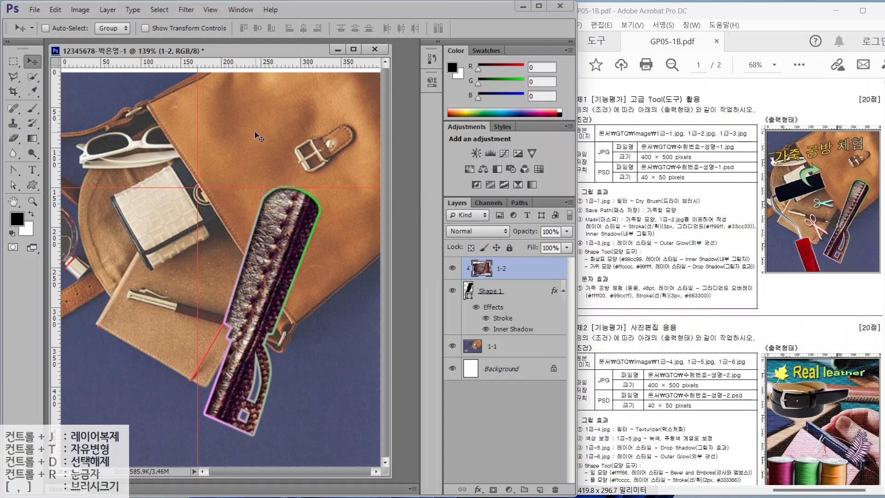
{"action": "left_click", "coordinate": [34, 10]}
{"action": "left_click", "coordinate": [44, 33]}
{"action": "left_click", "coordinate": [281, 121]}
{"action": "left_click", "coordinate": [394, 336]}
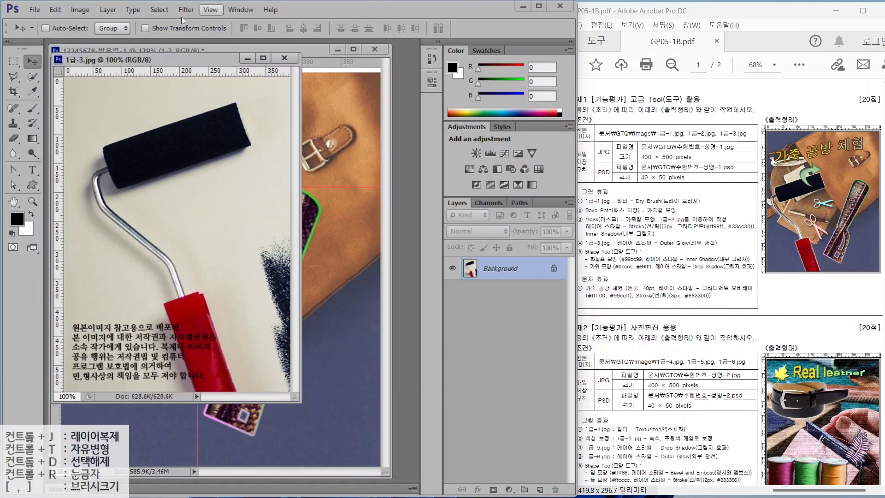
- Quick-select the roller's black sleeve, red handle and metal rod
{"action": "left_click", "coordinate": [32, 76]}
{"action": "mouse_move", "coordinate": [134, 159]}
{"action": "left_mouse_down"}
{"action": "mouse_move", "coordinate": [160, 153]}
{"action": "mouse_move", "coordinate": [193, 121]}
{"action": "left_mouse_up"}
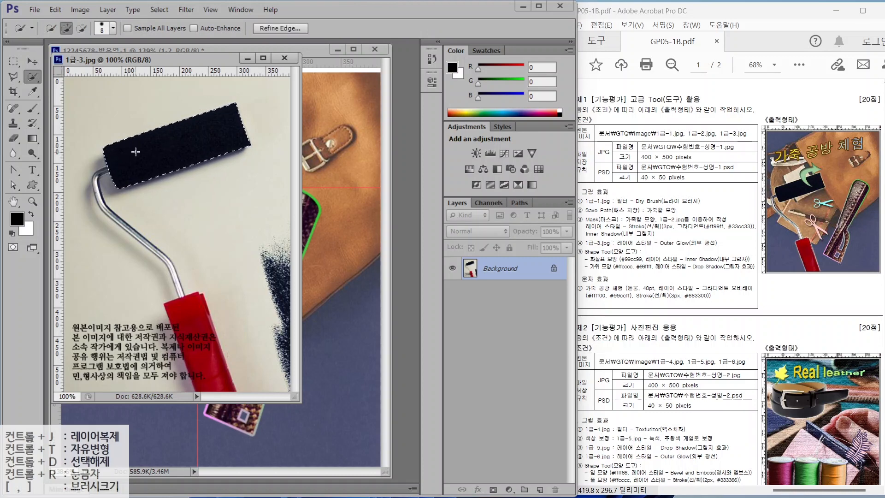
{"action": "key", "text": "alt+2"}
{"action": "mouse_move", "coordinate": [160, 140]}
{"action": "left_mouse_down"}
{"action": "mouse_move", "coordinate": [139, 139]}
{"action": "mouse_move", "coordinate": [144, 183]}
{"action": "left_mouse_up"}
{"action": "left_click_drag", "start_coordinate": [208, 123], "coordinate": [149, 219]}
{"action": "mouse_move", "coordinate": [224, 146]}
{"action": "left_mouse_down"}
{"action": "mouse_move", "coordinate": [226, 196]}
{"action": "mouse_move", "coordinate": [197, 192]}
{"action": "left_mouse_up"}
{"action": "key", "text": "Escape"}
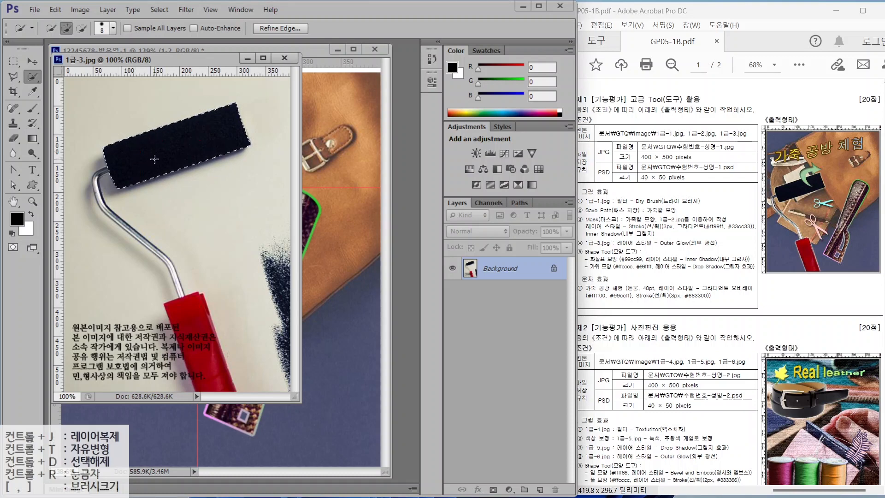
{"action": "key", "text": "bracketright"}
{"action": "key", "text": "bracketright"}
{"action": "key", "text": "bracketright"}
{"action": "key", "text": "bracketright"}
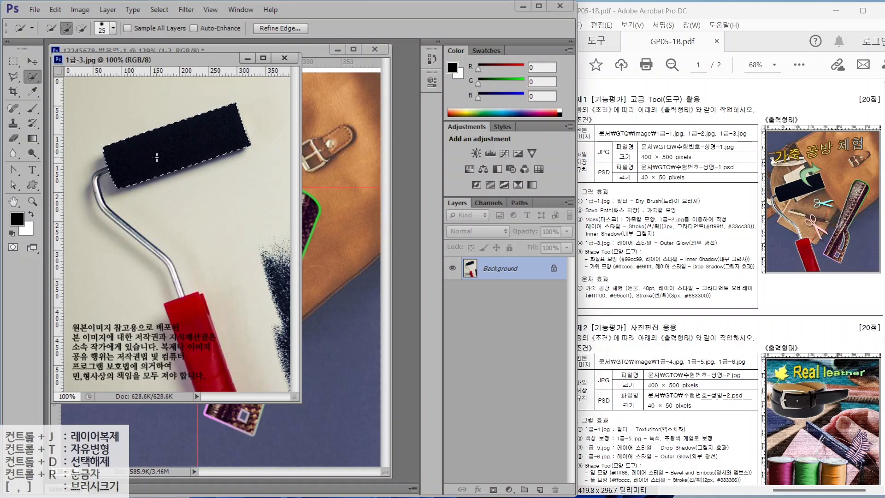
{"action": "key", "text": "Caps_Lock"}
{"action": "mouse_move", "coordinate": [204, 328]}
{"action": "left_mouse_down"}
{"action": "mouse_move", "coordinate": [193, 332]}
{"action": "mouse_move", "coordinate": [187, 311]}
{"action": "left_mouse_up"}
{"action": "key", "text": "bracketleft"}
{"action": "key", "text": "bracketleft"}
{"action": "key", "text": "bracketleft"}
{"action": "key", "text": "bracketleft"}
{"action": "key", "text": "bracketleft"}
{"action": "key", "text": "bracketleft"}
{"action": "mouse_move", "coordinate": [105, 171]}
{"action": "left_mouse_down"}
{"action": "mouse_move", "coordinate": [105, 207]}
{"action": "mouse_move", "coordinate": [149, 245]}
{"action": "mouse_move", "coordinate": [180, 295]}
{"action": "left_mouse_up"}
{"action": "left_click_drag", "start_coordinate": [184, 60], "coordinate": [343, 136]}
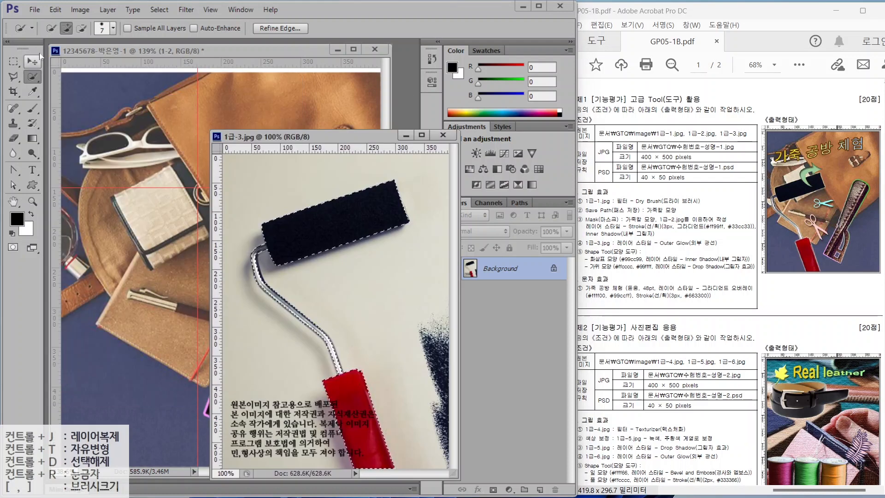
- Move the selected roller into the composite, close 1급-3.jpg, and name the layer 1-3
{"action": "left_click", "coordinate": [32, 61]}
{"action": "left_click_drag", "start_coordinate": [332, 222], "coordinate": [147, 223]}
{"action": "left_click", "coordinate": [443, 135]}
{"action": "double_click", "coordinate": [490, 268]}
{"action": "type", "text": "1-3"}
{"action": "key", "text": "Return"}
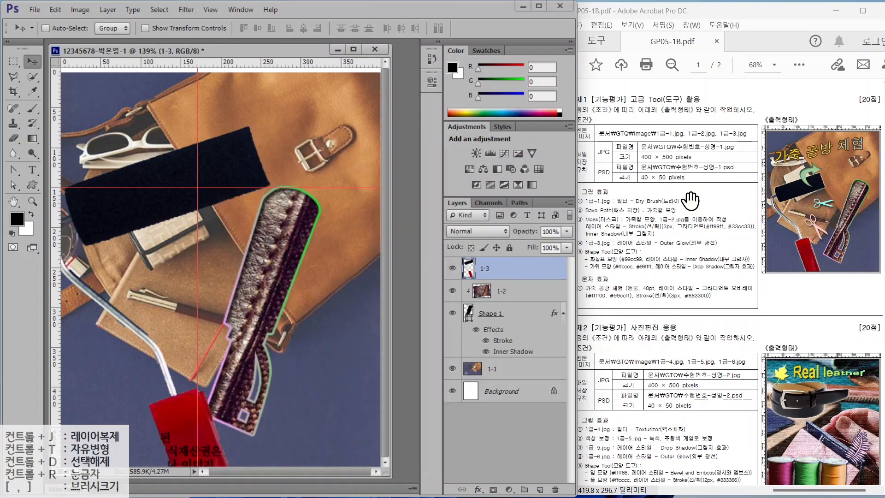
- Free-transform the roller to about 68% and place it over the bag, left of the handle
{"action": "left_click", "coordinate": [56, 9]}
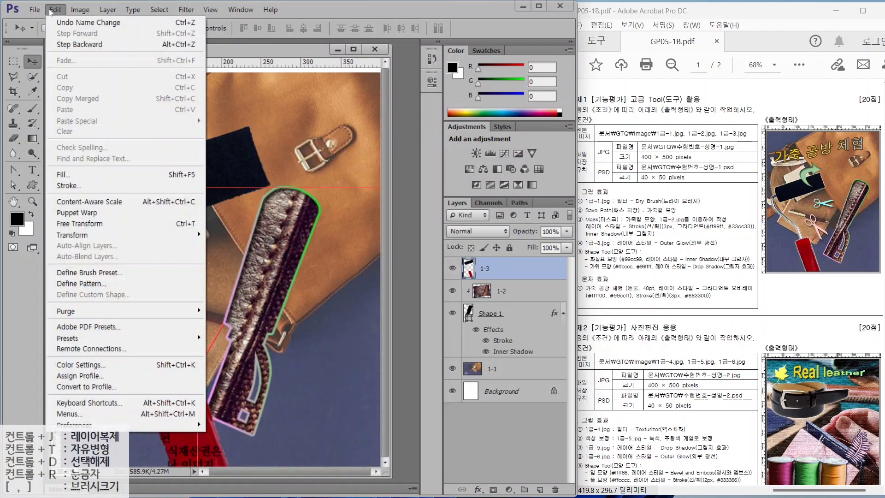
{"action": "mouse_move", "coordinate": [35, 11]}
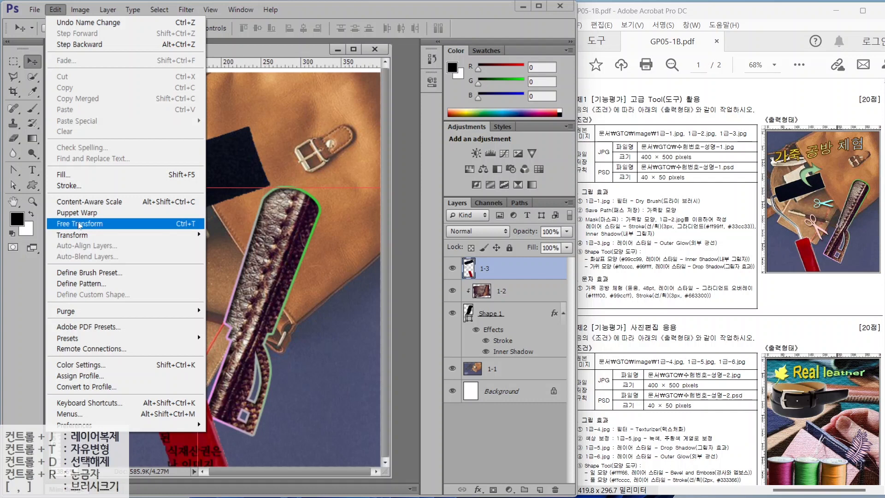
{"action": "left_click", "coordinate": [177, 225]}
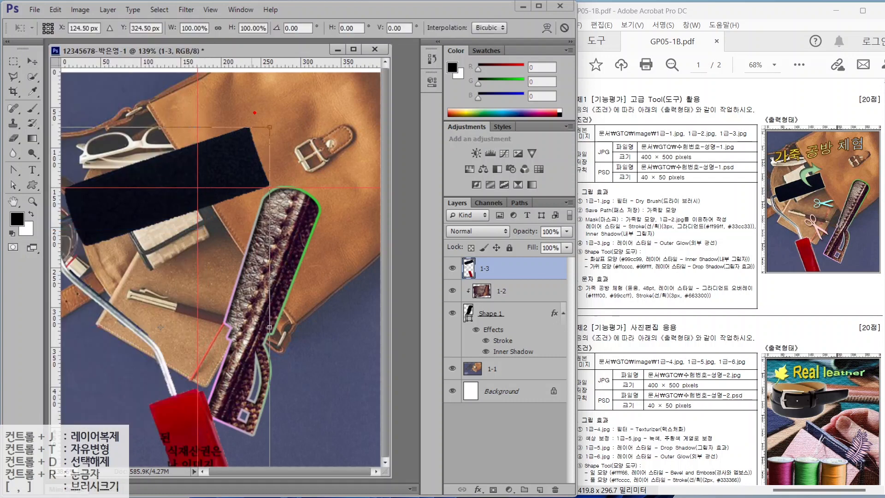
{"action": "mouse_move", "coordinate": [279, 138]}
{"action": "left_mouse_down"}
{"action": "mouse_move", "coordinate": [267, 113]}
{"action": "mouse_move", "coordinate": [281, 146]}
{"action": "left_mouse_up"}
{"action": "left_click_drag", "start_coordinate": [277, 323], "coordinate": [283, 345]}
{"action": "key", "text": "Escape"}
{"action": "left_click_drag", "start_coordinate": [267, 129], "coordinate": [194, 225]}
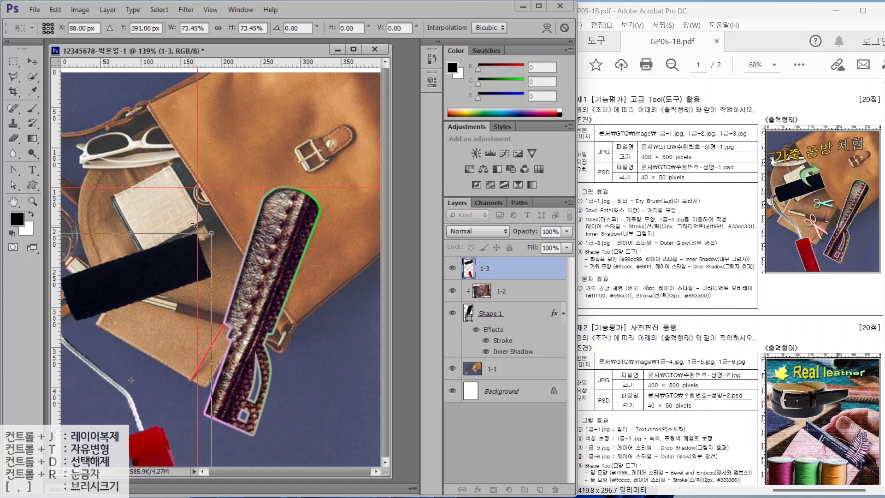
{"action": "left_click_drag", "start_coordinate": [174, 264], "coordinate": [198, 215]}
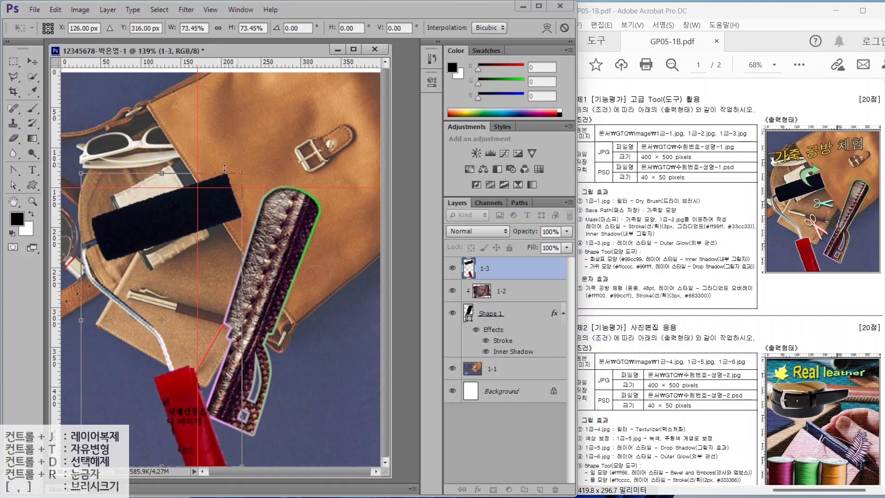
{"action": "left_click_drag", "start_coordinate": [241, 174], "coordinate": [230, 194]}
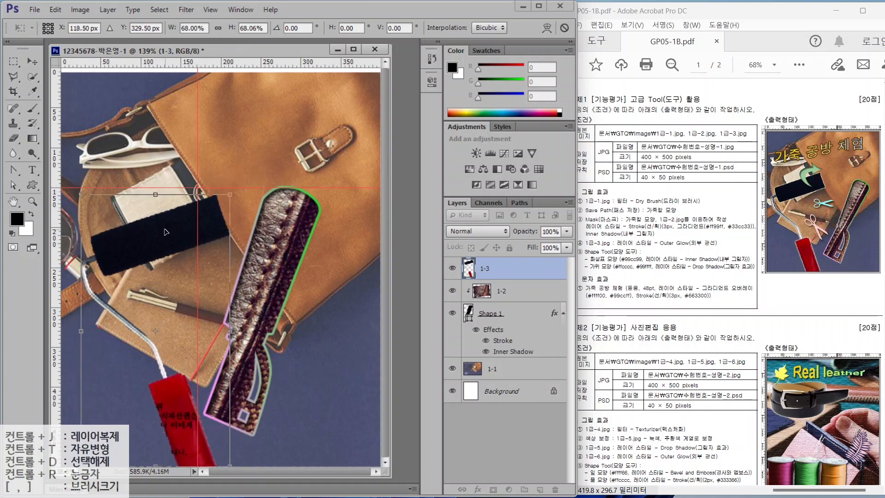
{"action": "key", "text": "Return"}
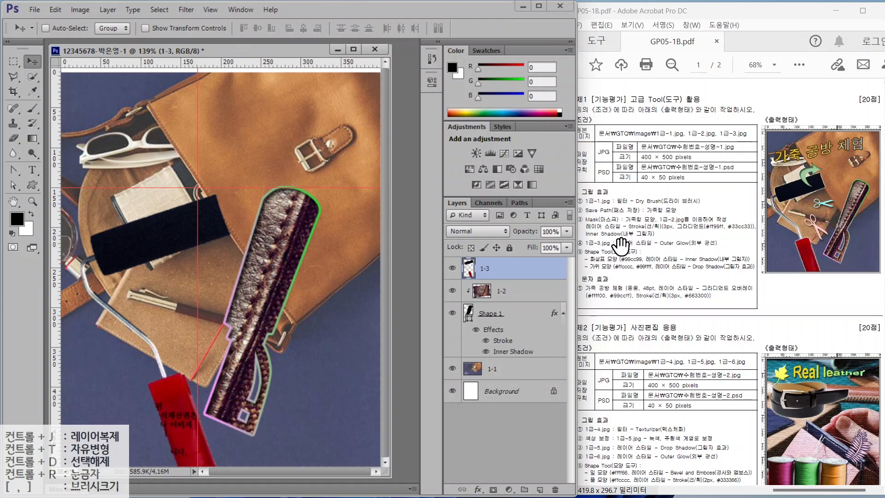
- Add an Outer Glow to roller layer 1-3, accepting the default settings
{"action": "left_click", "coordinate": [477, 489]}
{"action": "left_click", "coordinate": [501, 463]}
{"action": "key", "text": "Return"}
{"action": "key", "text": "ctrl+2"}
{"action": "left_click_drag", "start_coordinate": [590, 255], "coordinate": [662, 255]}
{"action": "left_click_drag", "start_coordinate": [599, 252], "coordinate": [577, 224]}
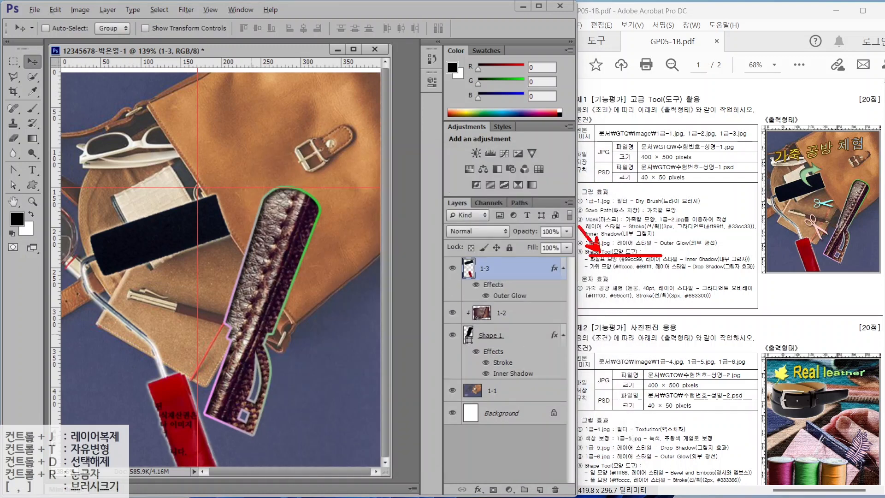
{"action": "left_click_drag", "start_coordinate": [599, 272], "coordinate": [576, 310]}
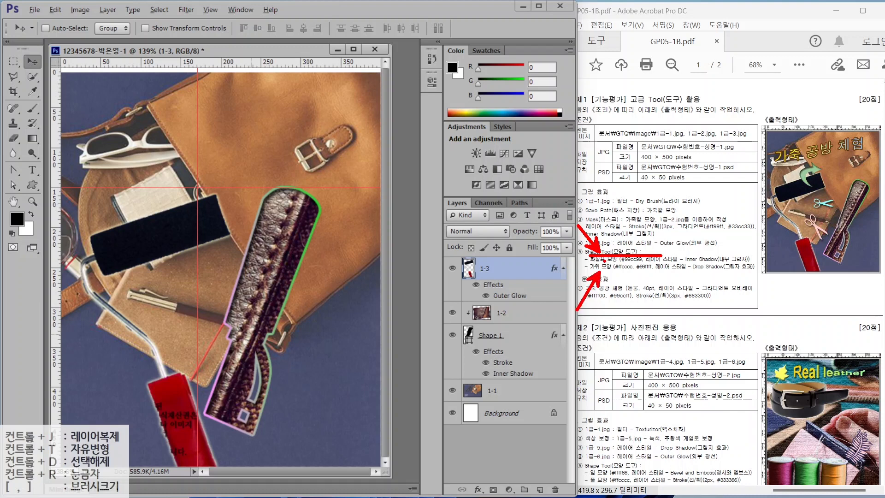
{"action": "key", "text": "e"}
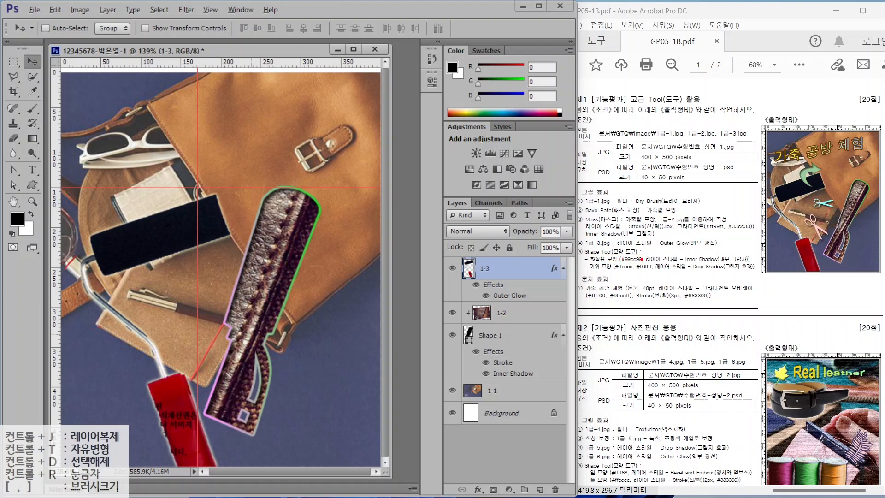
{"action": "mouse_move", "coordinate": [640, 260]}
{"action": "left_mouse_down"}
{"action": "mouse_move", "coordinate": [620, 262]}
{"action": "mouse_move", "coordinate": [638, 251]}
{"action": "left_mouse_up"}
{"action": "mouse_move", "coordinate": [628, 274]}
{"action": "left_mouse_down"}
{"action": "mouse_move", "coordinate": [609, 301]}
{"action": "mouse_move", "coordinate": [656, 295]}
{"action": "left_mouse_up"}
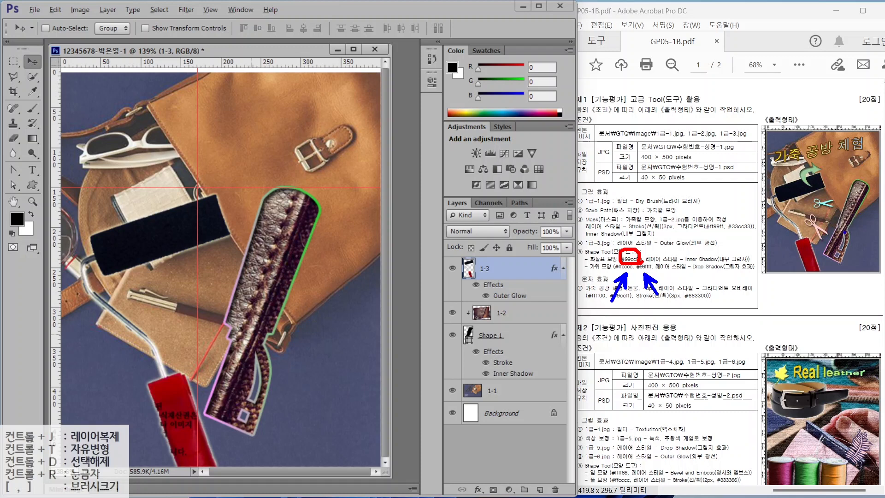
{"action": "mouse_move", "coordinate": [829, 244]}
{"action": "left_mouse_down"}
{"action": "mouse_move", "coordinate": [812, 217]}
{"action": "mouse_move", "coordinate": [831, 228]}
{"action": "mouse_move", "coordinate": [840, 213]}
{"action": "mouse_move", "coordinate": [826, 192]}
{"action": "mouse_move", "coordinate": [844, 215]}
{"action": "left_mouse_up"}
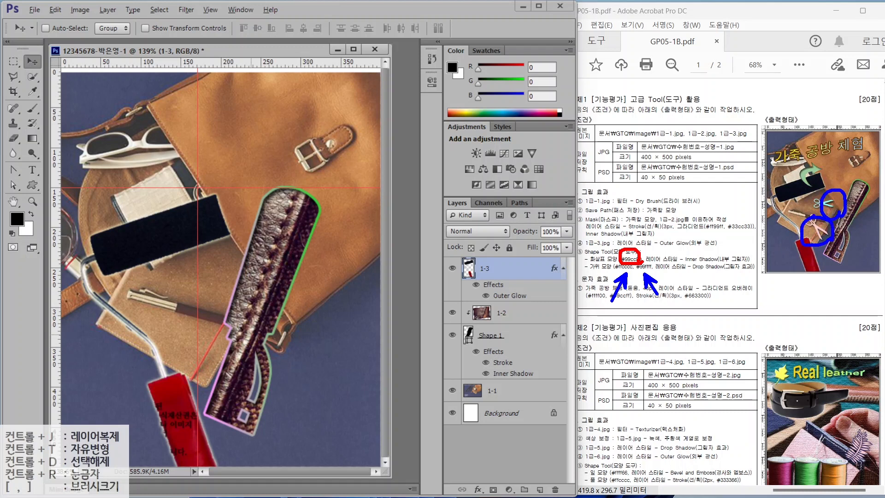
{"action": "key", "text": "Escape"}
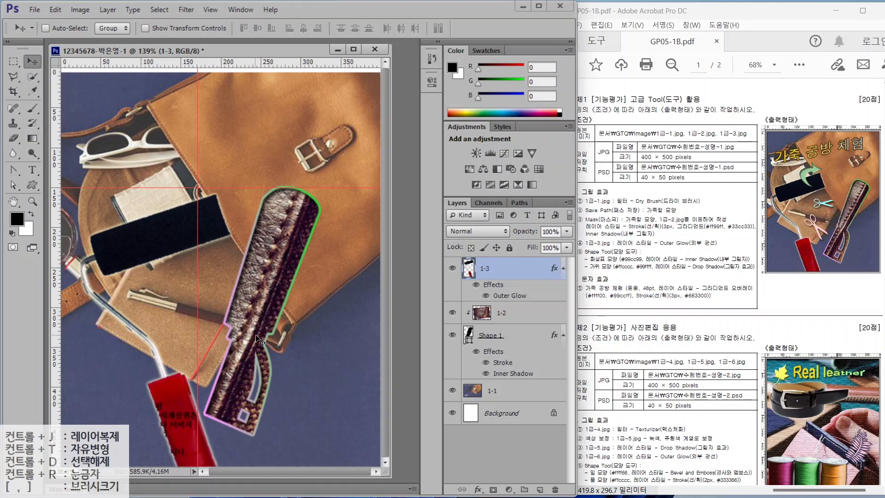
- Switch to the Custom Shape Tool in Shape mode
{"action": "left_click", "coordinate": [32, 185]}
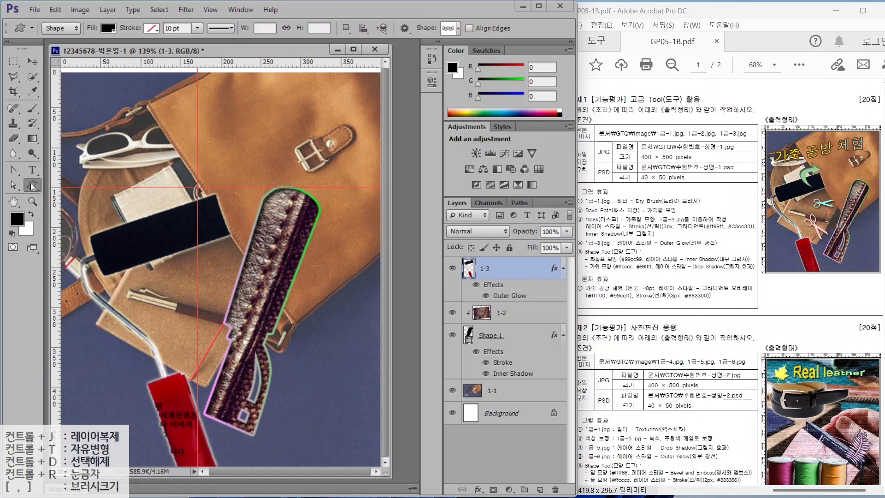
{"action": "key", "text": "alt+2"}
{"action": "mouse_move", "coordinate": [22, 14]}
{"action": "left_mouse_down"}
{"action": "mouse_move", "coordinate": [167, 38]}
{"action": "mouse_move", "coordinate": [420, 50]}
{"action": "left_mouse_up"}
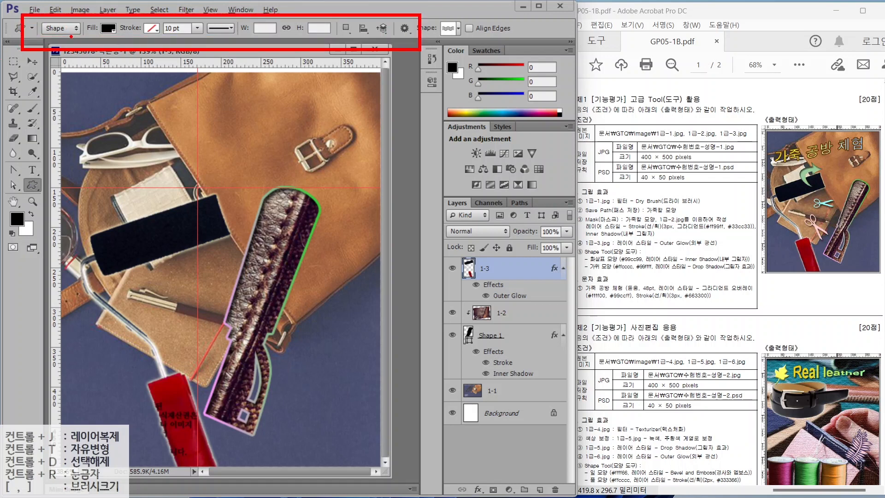
{"action": "mouse_move", "coordinate": [71, 36]}
{"action": "left_mouse_down"}
{"action": "mouse_move", "coordinate": [46, 36]}
{"action": "mouse_move", "coordinate": [72, 37]}
{"action": "mouse_move", "coordinate": [93, 72]}
{"action": "left_mouse_up"}
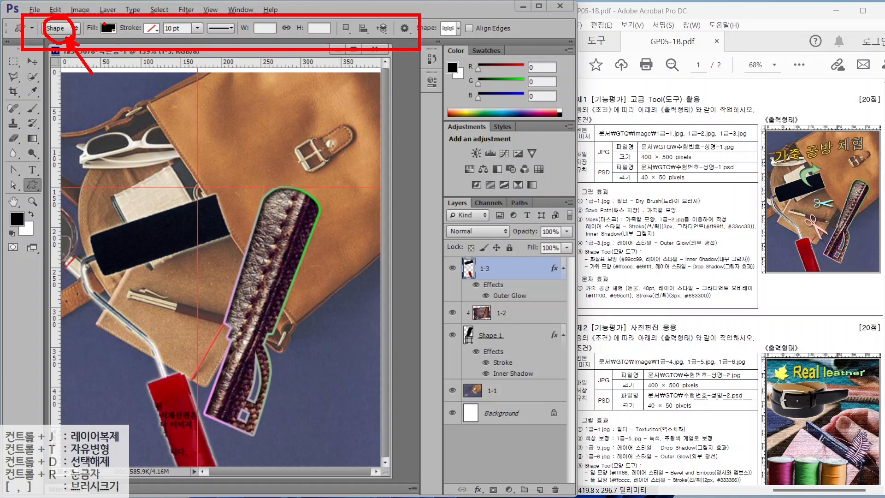
{"action": "mouse_move", "coordinate": [118, 36]}
{"action": "left_mouse_down"}
{"action": "mouse_move", "coordinate": [97, 21]}
{"action": "mouse_move", "coordinate": [139, 61]}
{"action": "left_mouse_up"}
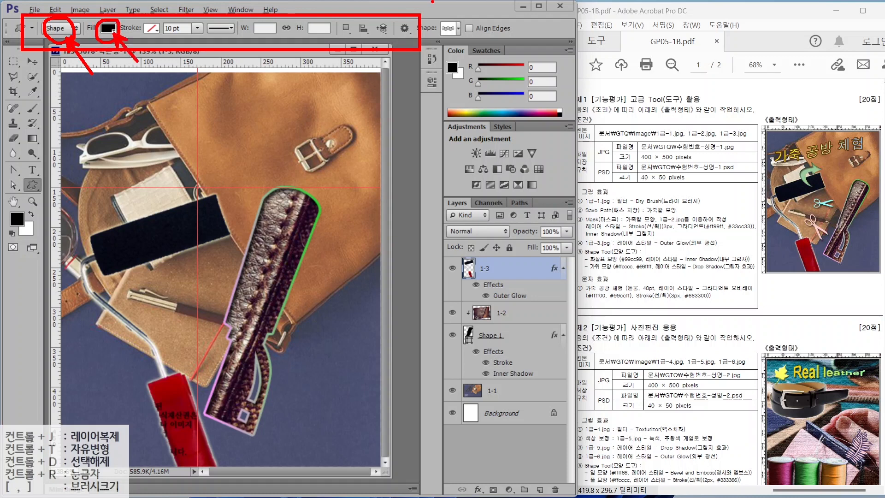
{"action": "mouse_move", "coordinate": [462, 34]}
{"action": "left_mouse_down"}
{"action": "mouse_move", "coordinate": [423, 25]}
{"action": "mouse_move", "coordinate": [452, 7]}
{"action": "mouse_move", "coordinate": [459, 36]}
{"action": "left_mouse_up"}
{"action": "left_click_drag", "start_coordinate": [479, 66], "coordinate": [454, 39]}
{"action": "key", "text": "Escape"}
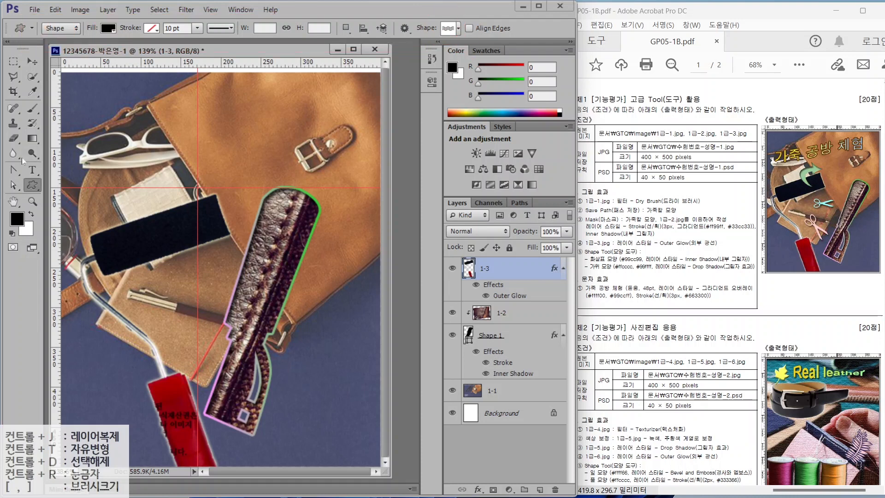
- Load the All set of custom shapes into the shape picker
{"action": "left_click", "coordinate": [458, 28]}
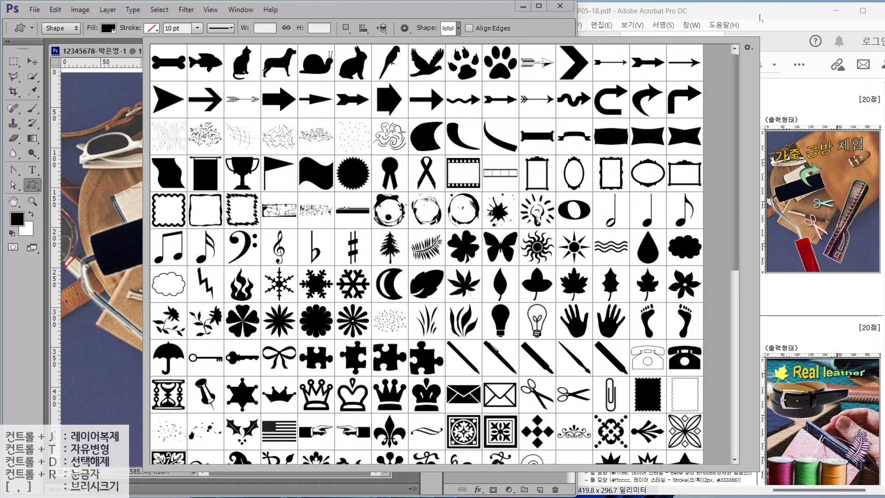
{"action": "left_click", "coordinate": [749, 49]}
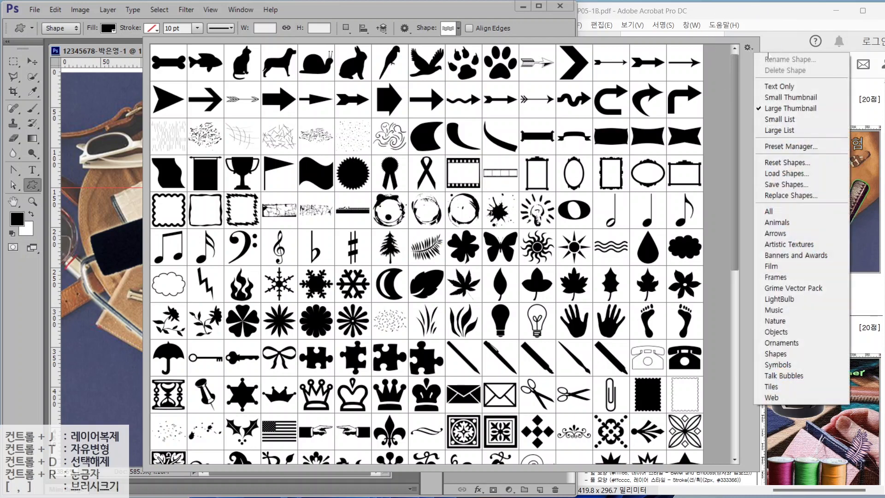
{"action": "left_click", "coordinate": [782, 214]}
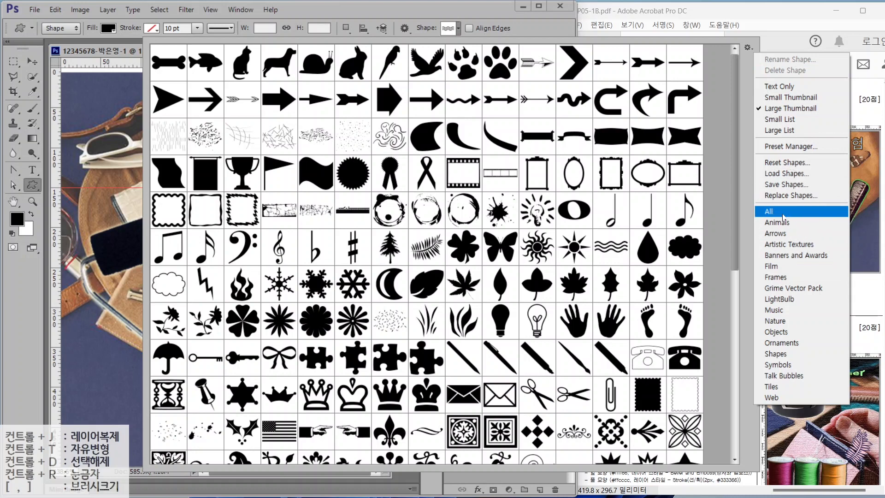
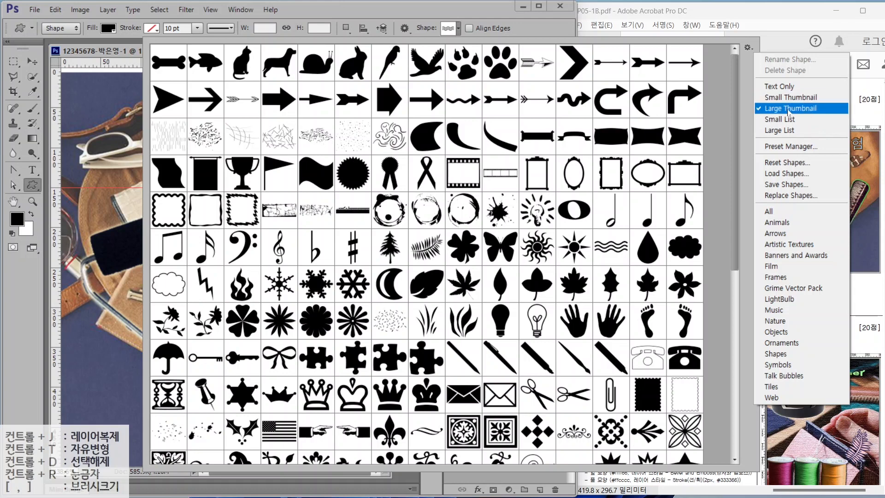
- Draw the curved arrow custom shape on the left of the image
{"action": "left_click", "coordinate": [475, 179]}
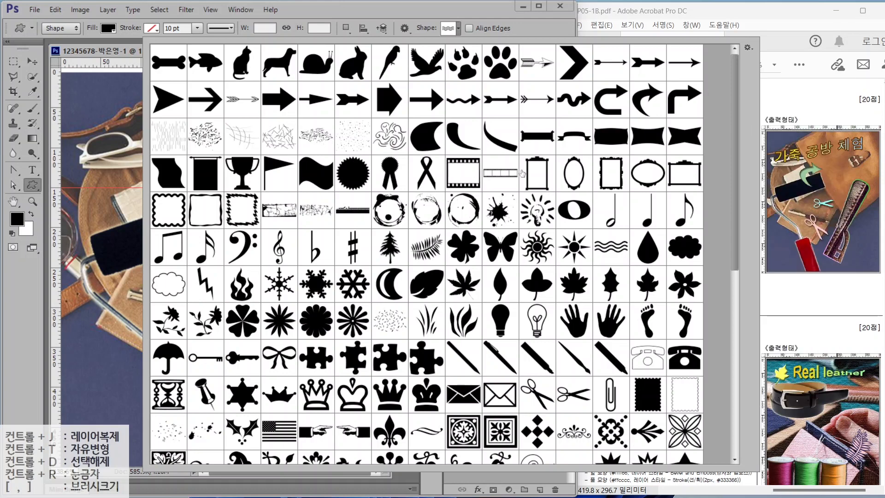
{"action": "double_click", "coordinate": [651, 108]}
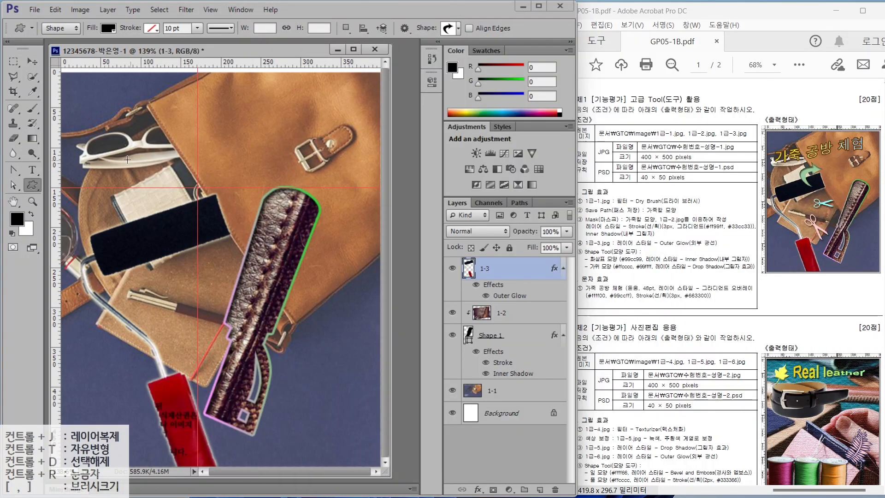
{"action": "left_click_drag", "start_coordinate": [127, 159], "coordinate": [194, 235]}
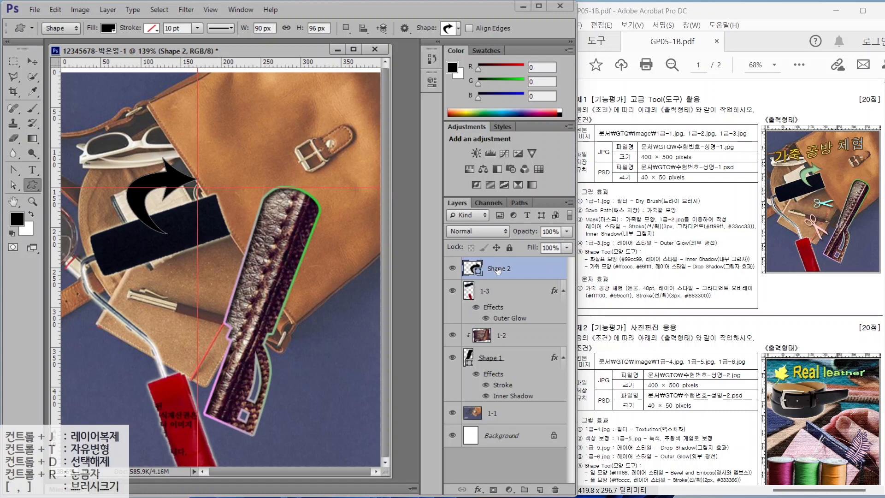
- Fill the arrow with light green #99CC99
{"action": "mouse_move", "coordinate": [491, 270]}
{"action": "left_mouse_down"}
{"action": "mouse_move", "coordinate": [447, 272]}
{"action": "mouse_move", "coordinate": [486, 265]}
{"action": "mouse_move", "coordinate": [484, 273]}
{"action": "left_mouse_up"}
{"action": "key", "text": "Escape"}
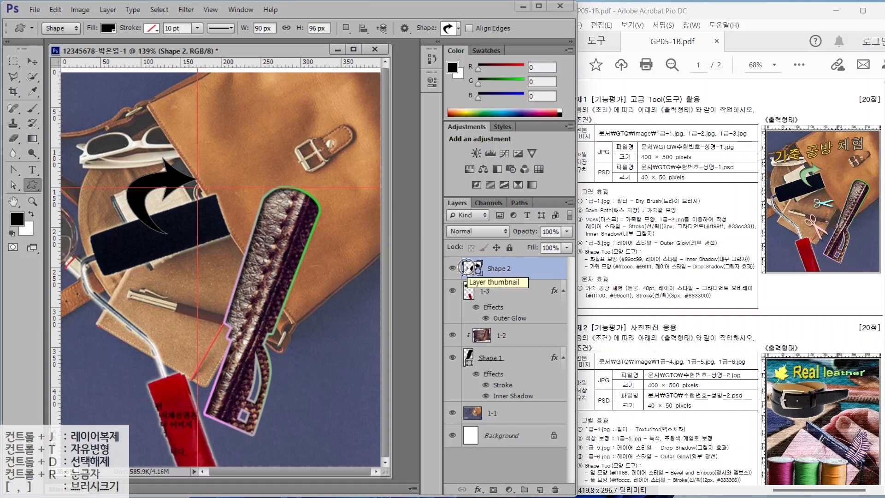
{"action": "double_click", "coordinate": [469, 271]}
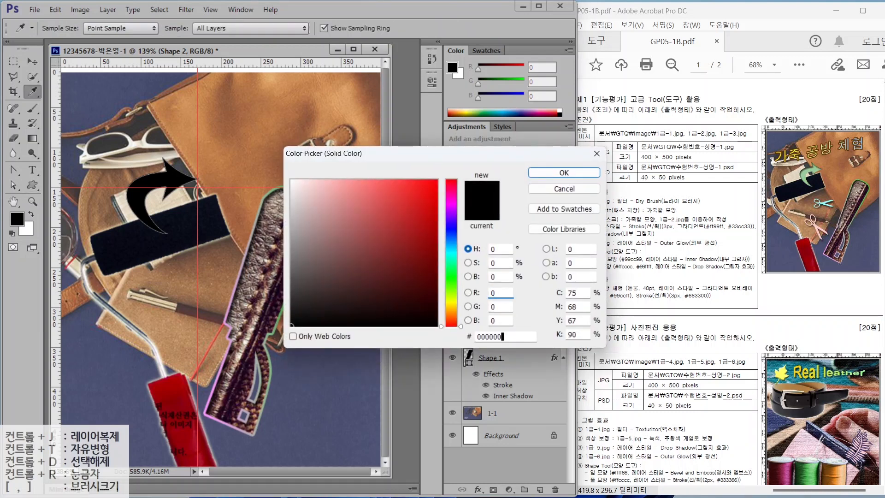
{"action": "left_click", "coordinate": [467, 337]}
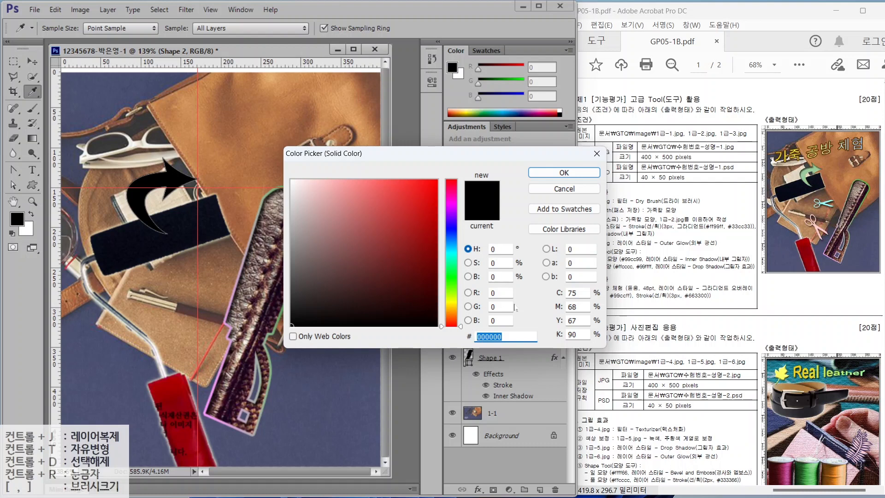
{"action": "type", "text": "99CC"}
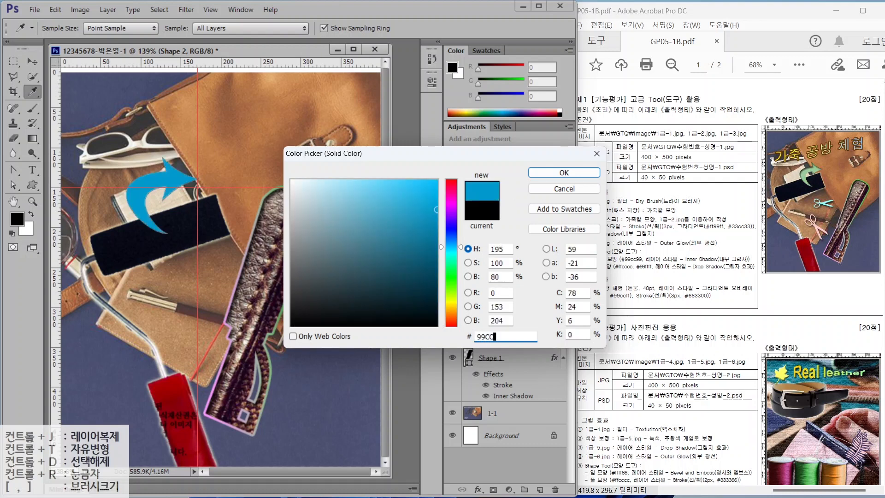
{"action": "type", "text": "99"}
{"action": "key", "text": "Return"}
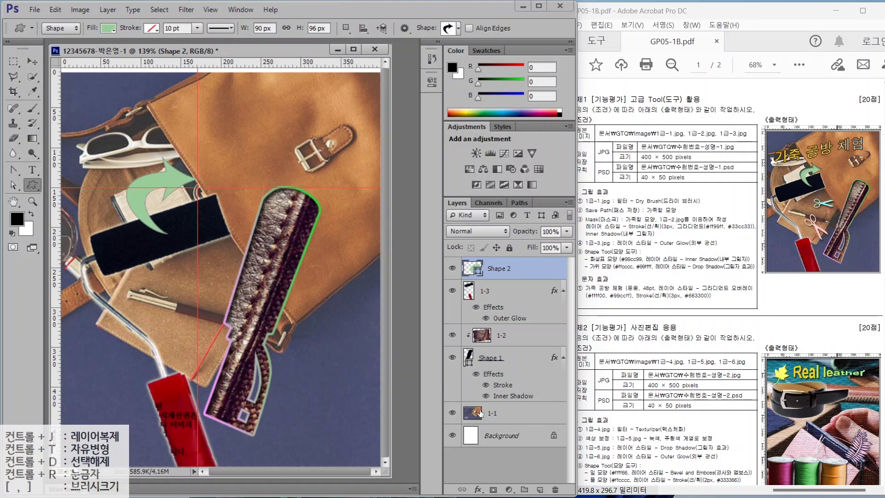
- Add an Inner Shadow to the arrow with the default settings
{"action": "left_click", "coordinate": [478, 489]}
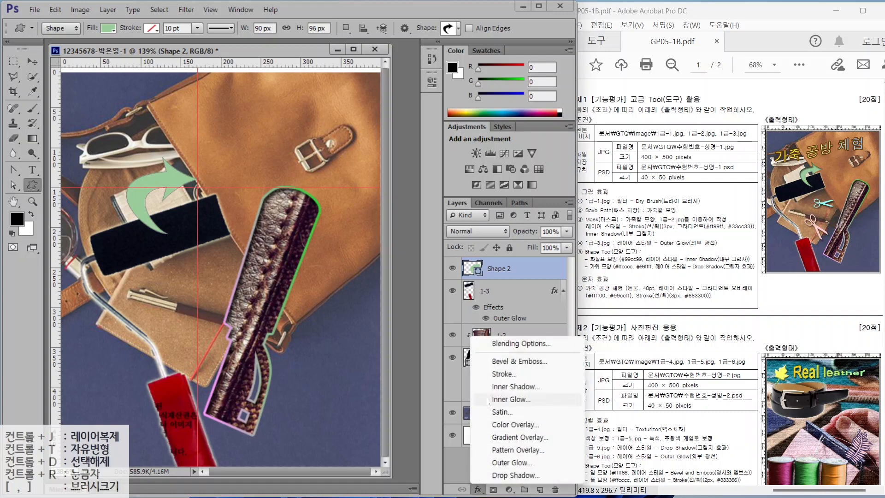
{"action": "left_click", "coordinate": [504, 388]}
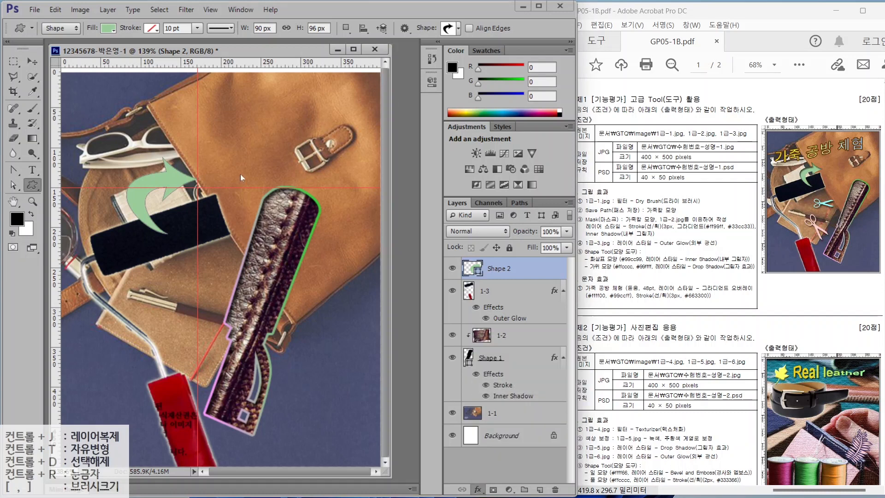
{"action": "left_click", "coordinate": [599, 184]}
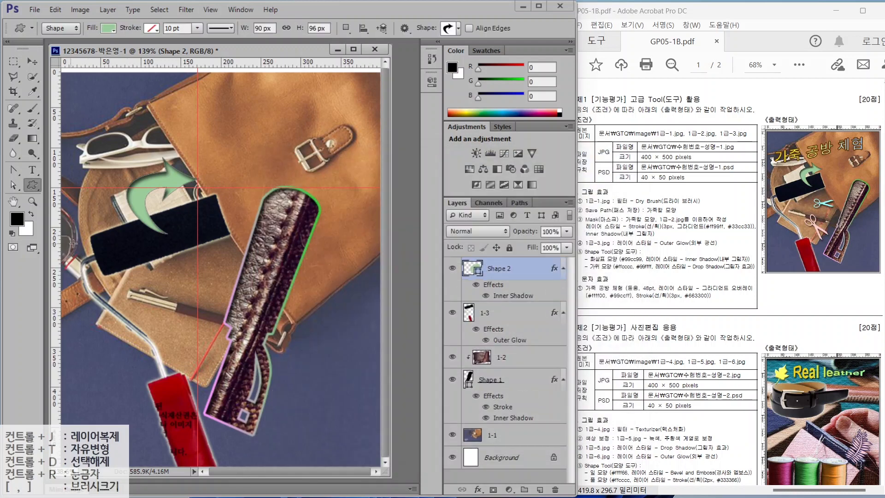
- Shrink the arrow to about 73 × 77 px and move it over the black tag
{"action": "key", "text": "ctrl+t"}
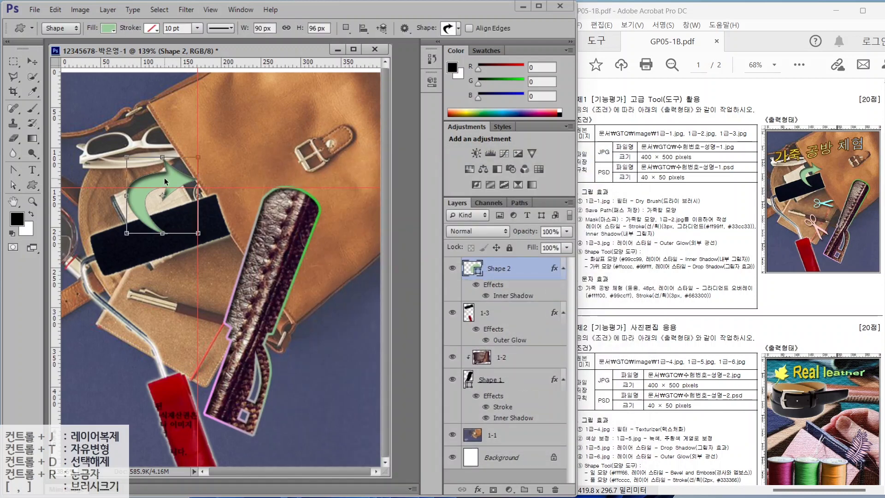
{"action": "left_click_drag", "start_coordinate": [126, 158], "coordinate": [140, 173]}
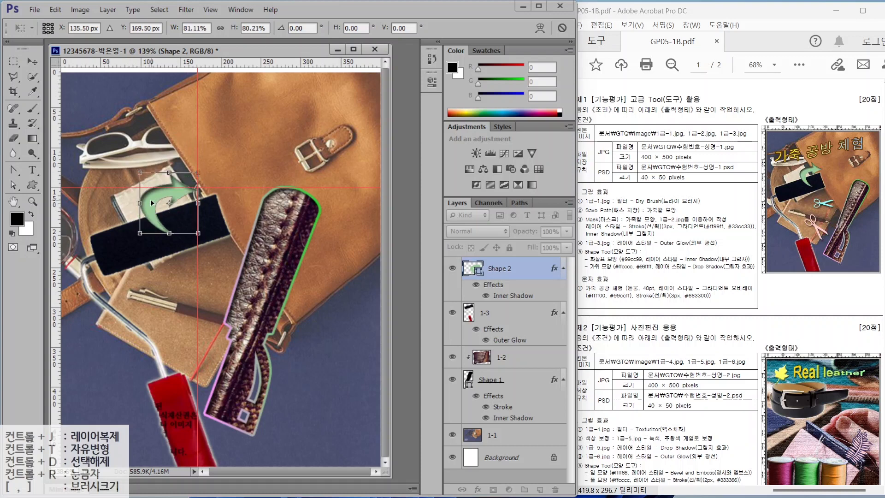
{"action": "left_click_drag", "start_coordinate": [152, 203], "coordinate": [181, 195]}
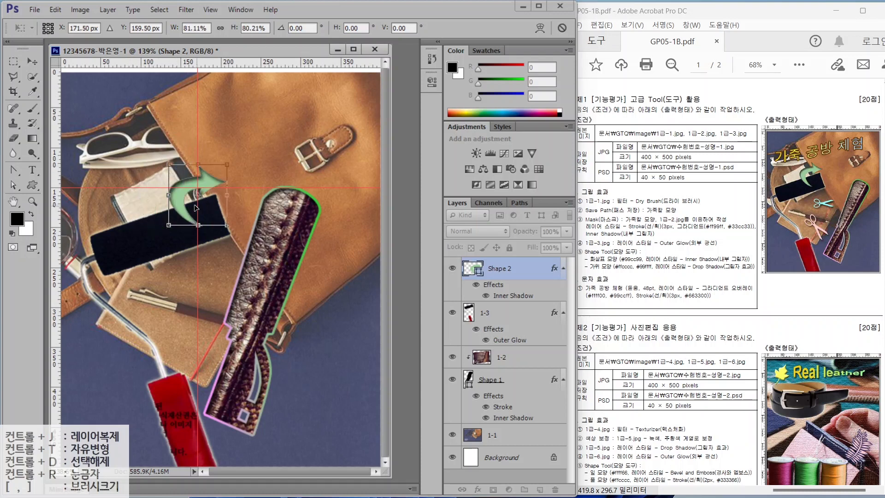
{"action": "key", "text": "Return"}
{"action": "key", "text": "u"}
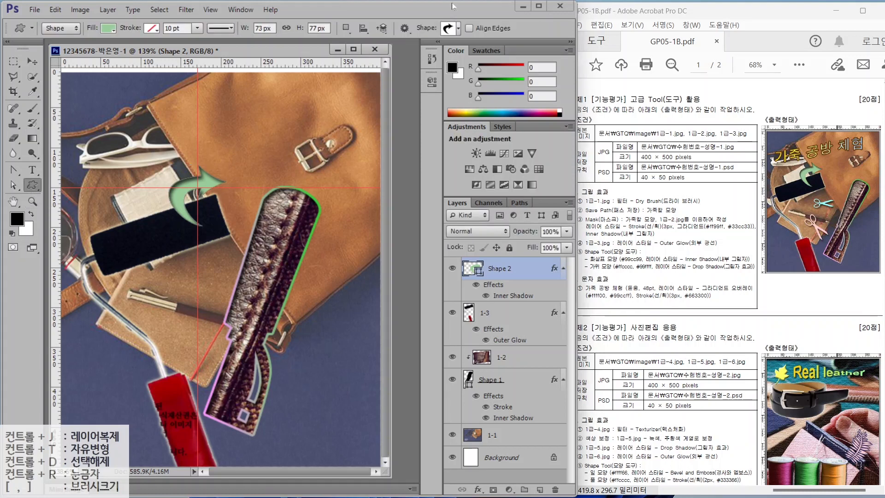
{"action": "left_click", "coordinate": [459, 29]}
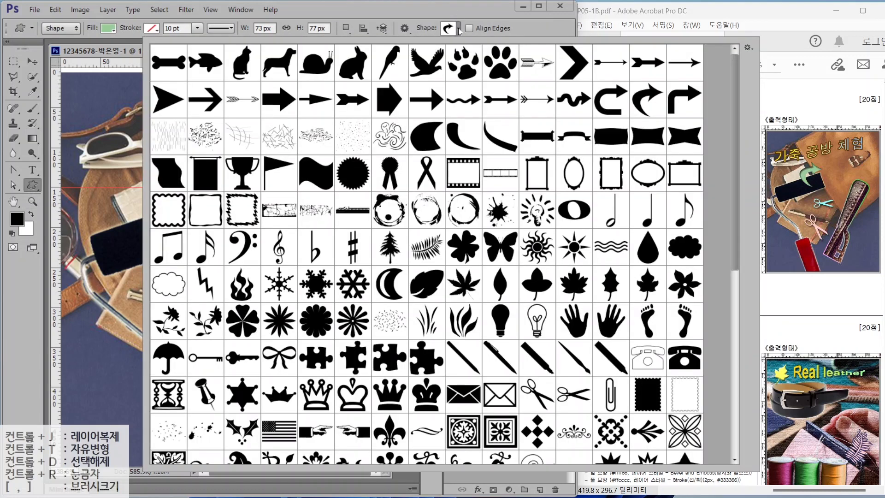
- Draw the scissors shape in the lower left and fill it pink #FFCCCC
{"action": "double_click", "coordinate": [533, 398]}
{"action": "left_click_drag", "start_coordinate": [169, 302], "coordinate": [236, 367]}
{"action": "double_click", "coordinate": [472, 268]}
{"action": "double_click", "coordinate": [489, 336]}
{"action": "type", "text": "ffcccc"}
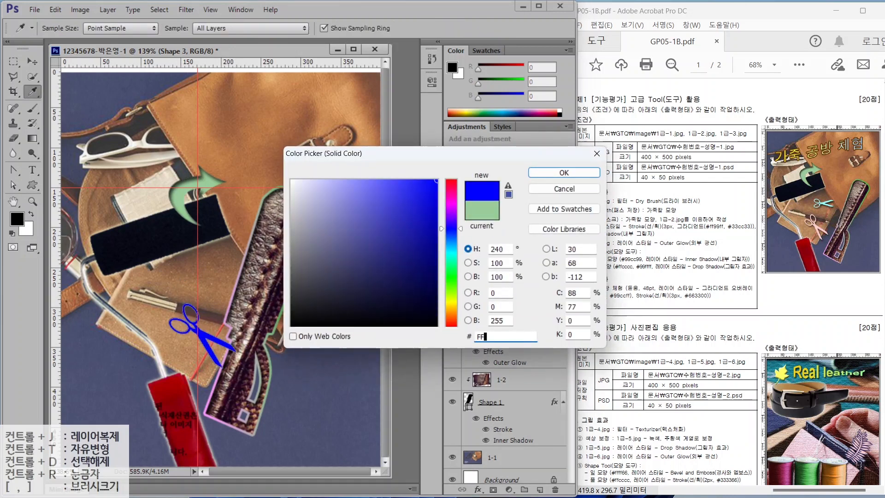
{"action": "key", "text": "Return"}
- Add a Drop Shadow to the pink scissors with the default settings
{"action": "left_click", "coordinate": [478, 490]}
{"action": "left_click", "coordinate": [485, 478]}
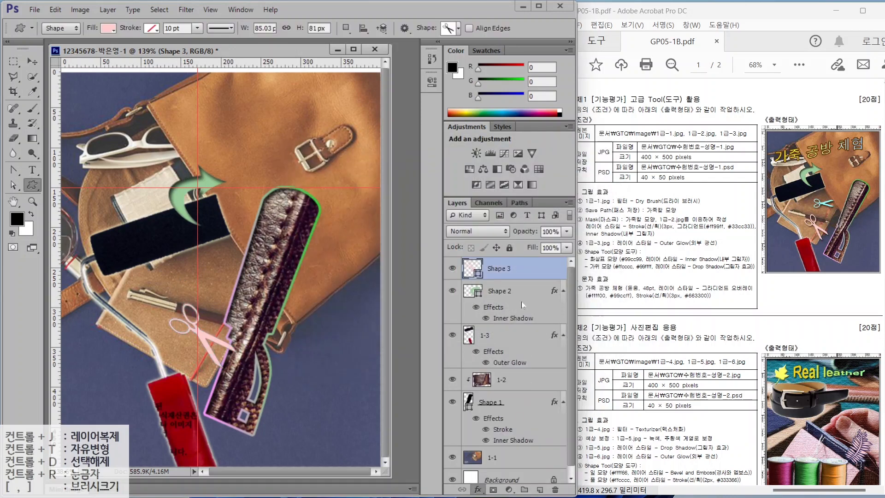
{"action": "left_click", "coordinate": [594, 181]}
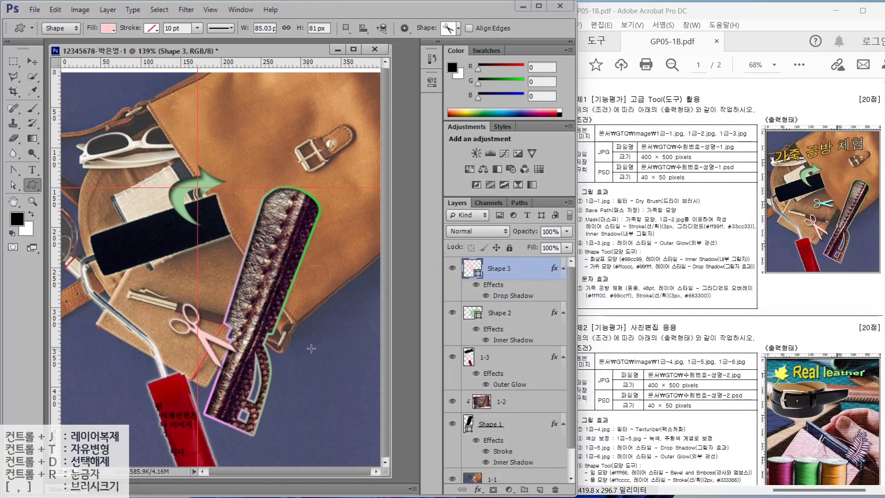
- Duplicate the Shape 3 scissors layer, rotating the copy about 28° and shrinking it to 71%
{"action": "left_click", "coordinate": [517, 266]}
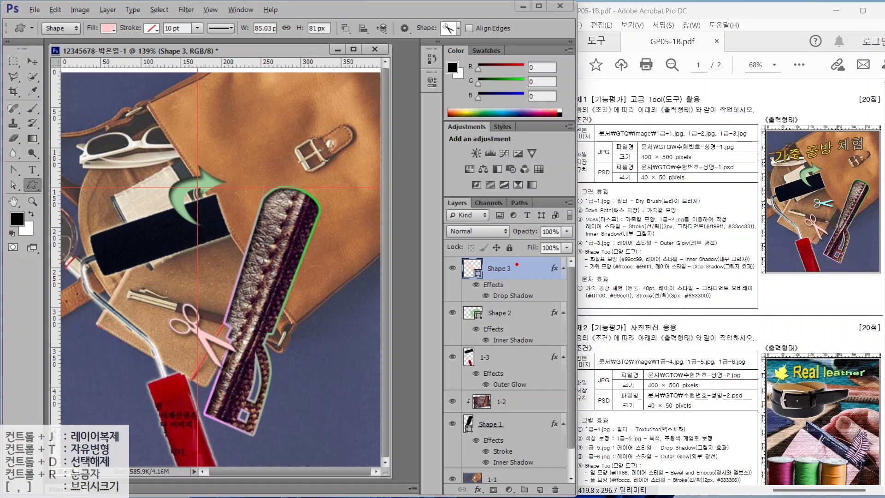
{"action": "left_click_drag", "start_coordinate": [448, 251], "coordinate": [552, 286]}
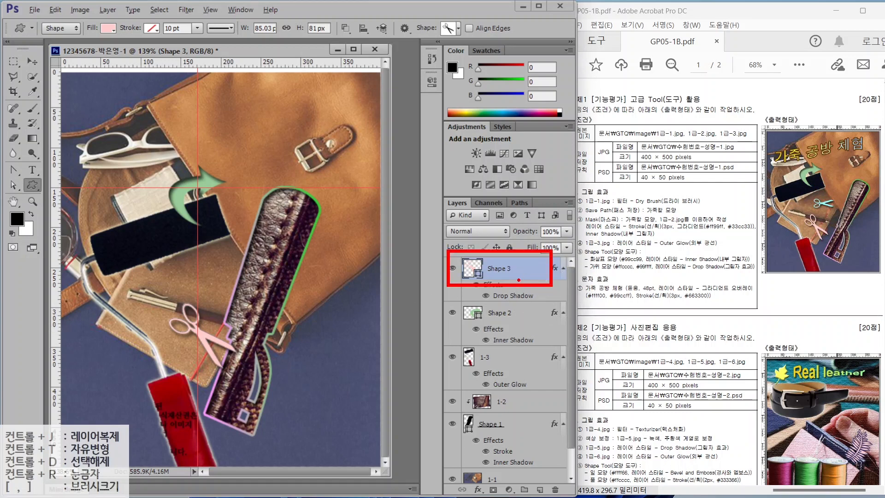
{"action": "key", "text": "Escape"}
{"action": "key", "text": "ctrl+j"}
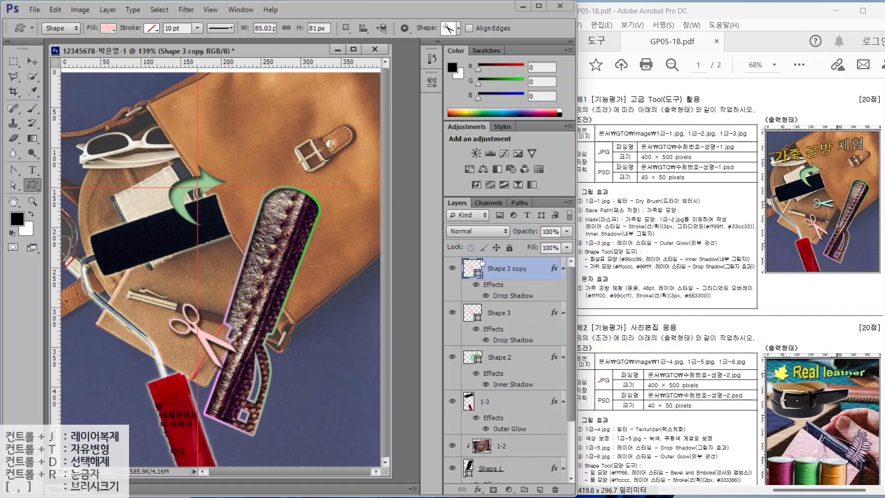
{"action": "mouse_move", "coordinate": [537, 281]}
{"action": "left_mouse_down"}
{"action": "mouse_move", "coordinate": [510, 286]}
{"action": "mouse_move", "coordinate": [471, 253]}
{"action": "mouse_move", "coordinate": [547, 262]}
{"action": "mouse_move", "coordinate": [537, 279]}
{"action": "left_mouse_up"}
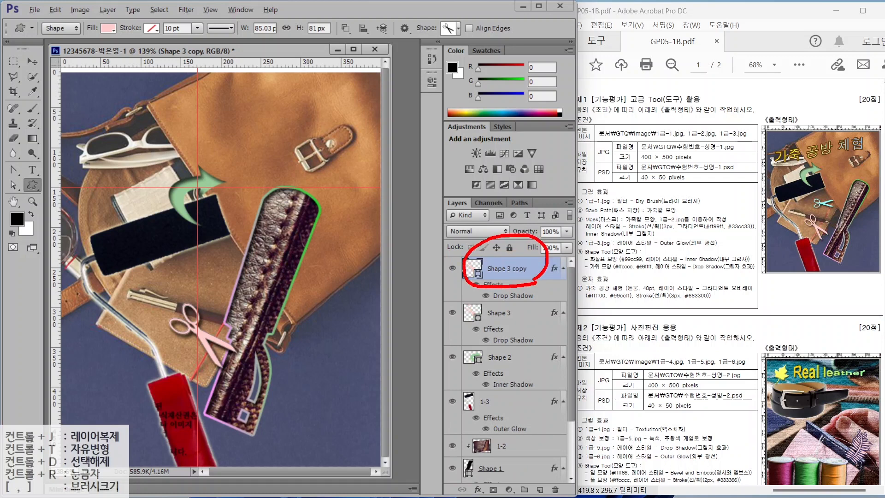
{"action": "key", "text": "Escape"}
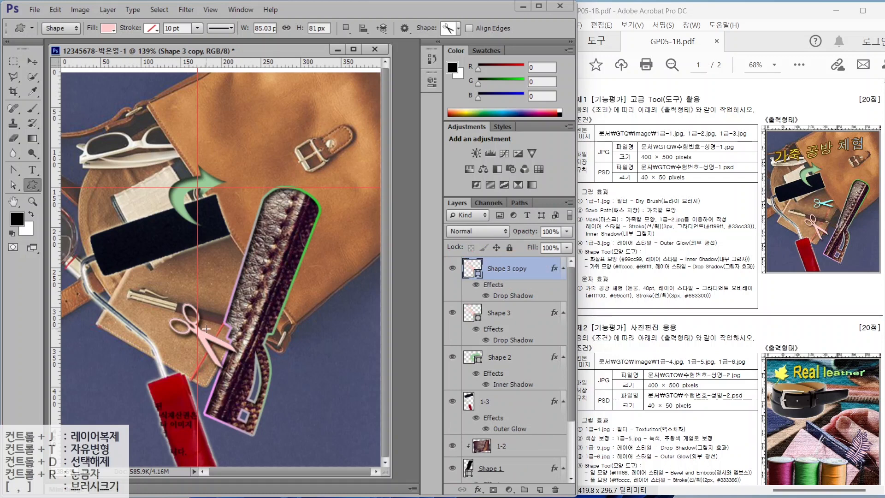
{"action": "key", "text": "ctrl+t"}
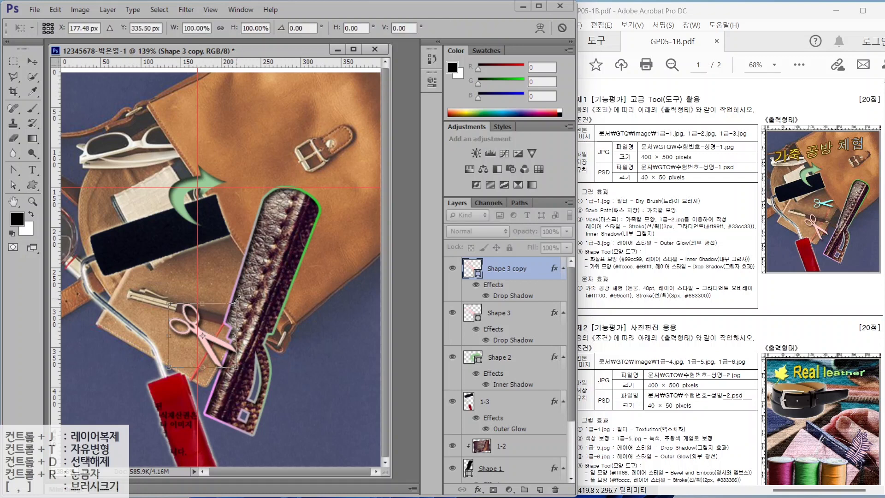
{"action": "left_click_drag", "start_coordinate": [244, 297], "coordinate": [216, 282]}
{"action": "left_click_drag", "start_coordinate": [152, 259], "coordinate": [175, 275]}
{"action": "key", "text": "Return"}
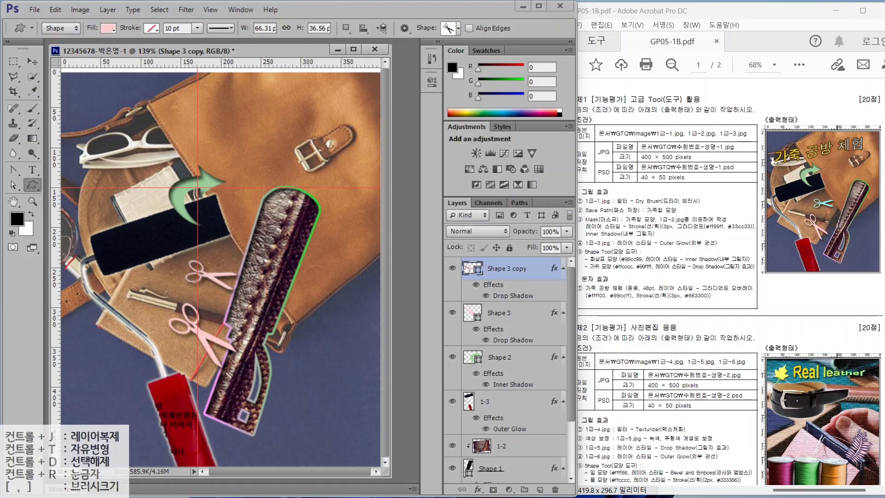
- Fill the copied scissors with light cyan #99FFFF
{"action": "double_click", "coordinate": [469, 268]}
{"action": "left_click", "coordinate": [479, 337]}
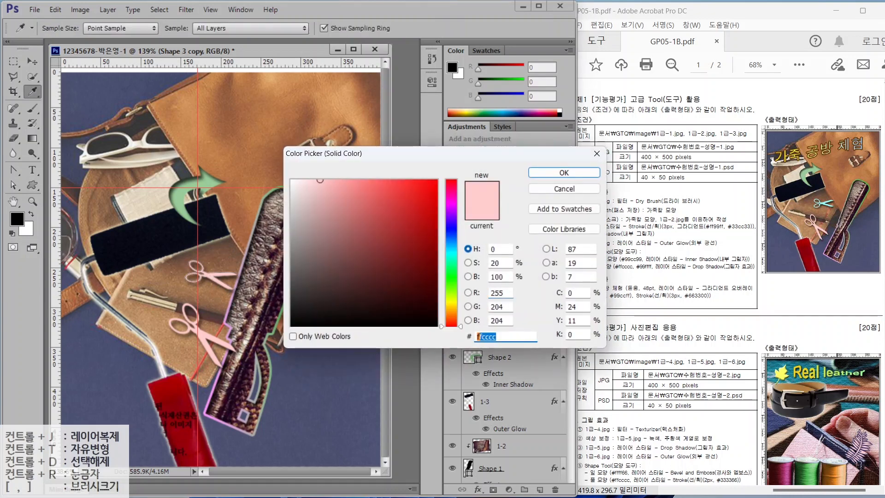
{"action": "type", "text": "99ffff"}
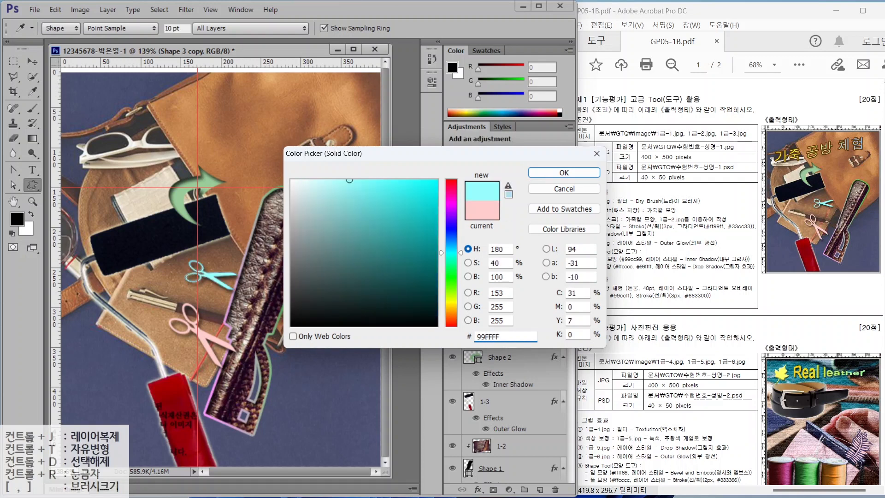
{"action": "key", "text": "Return"}
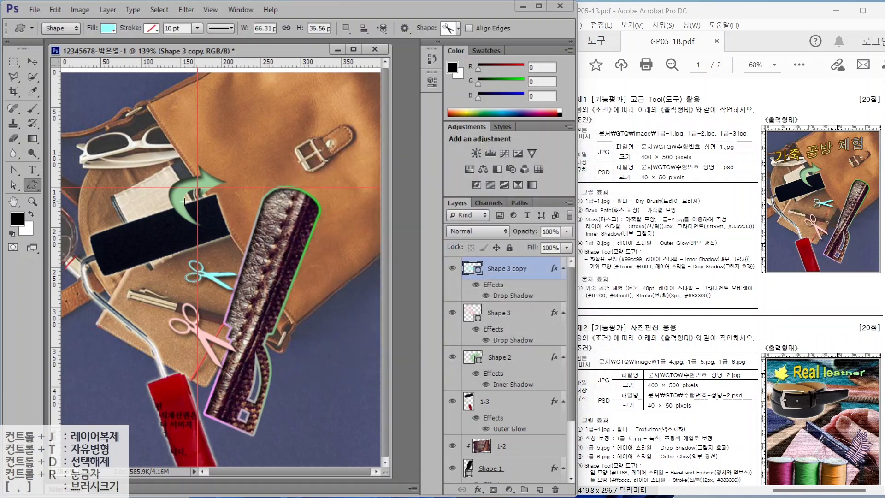
{"action": "left_click", "coordinate": [32, 170]}
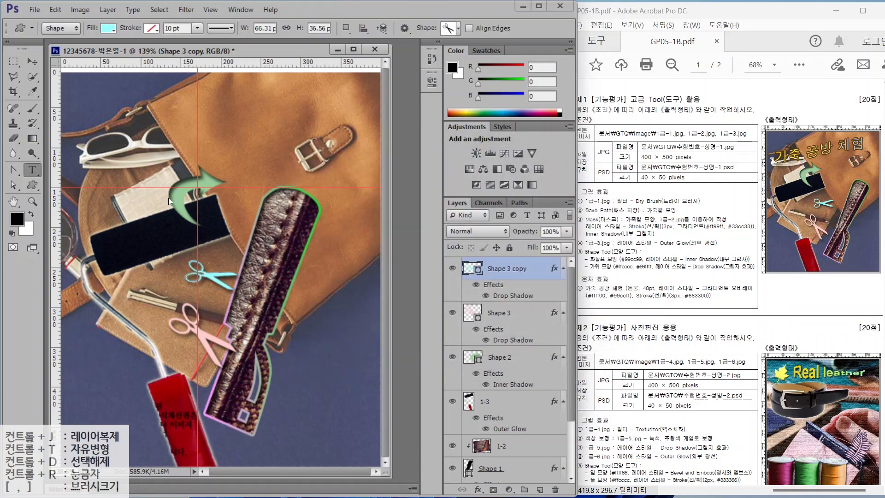
- Paste the title 가죽 공방 체험 as a new text layer near the top-left
{"action": "left_click", "coordinate": [110, 135]}
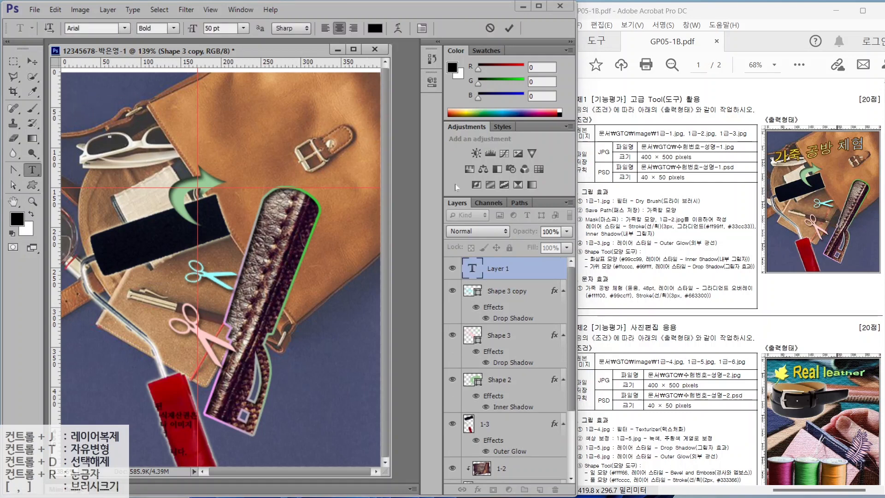
{"action": "type", "text": "가죽 공방 체험"}
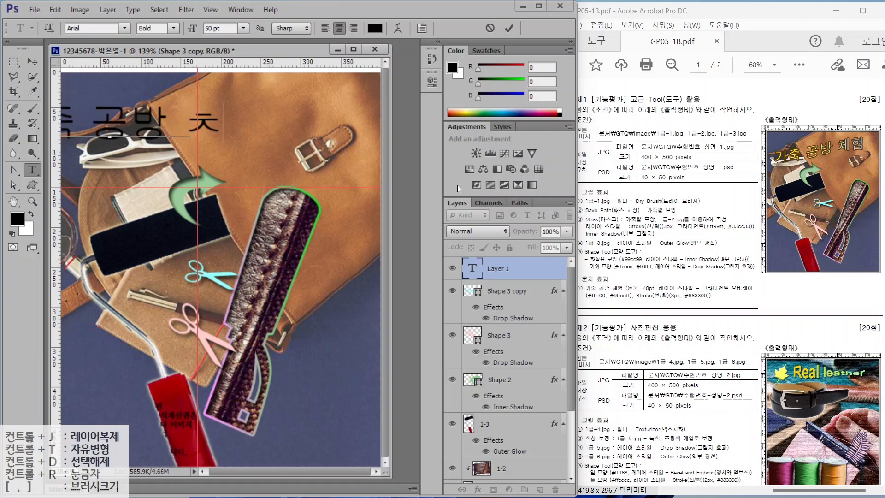
{"action": "key", "text": "ctrl+Return"}
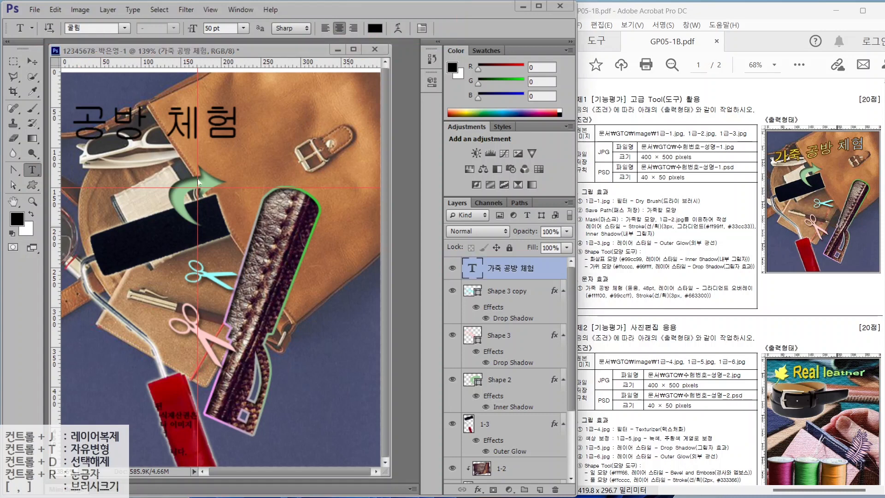
- Set the title in the 돋움 font at 48 pt
{"action": "left_click", "coordinate": [124, 29]}
{"action": "left_click", "coordinate": [186, 61]}
{"action": "left_click_drag", "start_coordinate": [224, 28], "coordinate": [183, 24]}
{"action": "type", "text": "48"}
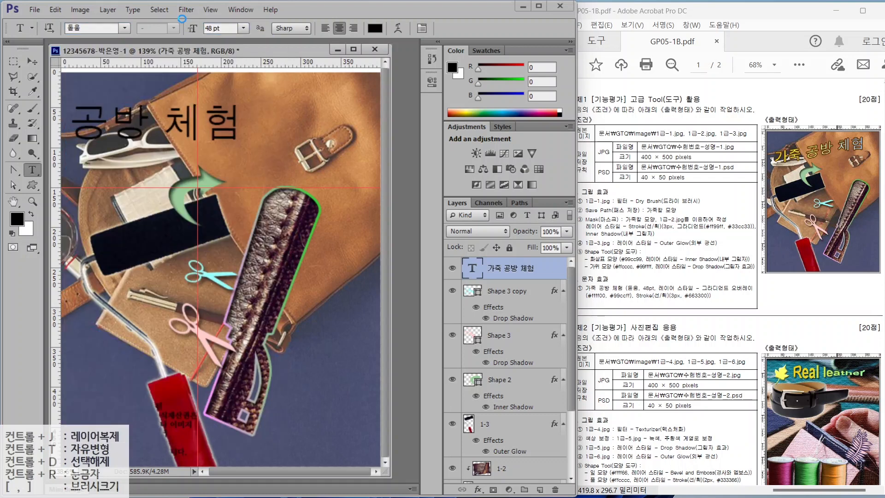
{"action": "key", "text": "Return"}
{"action": "left_click", "coordinate": [487, 485]}
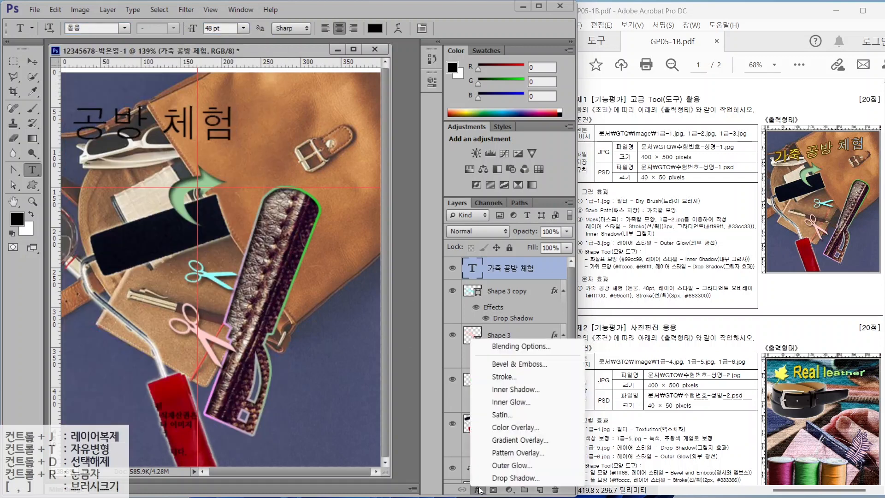
- Add a Gradient Overlay from yellow FFFF00 to light blue 99CCFF at about -4°
{"action": "left_click", "coordinate": [502, 441]}
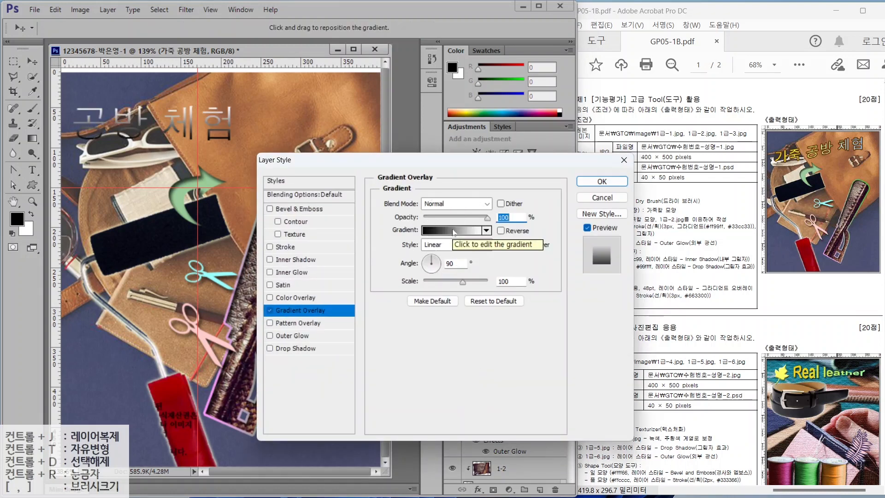
{"action": "left_click", "coordinate": [454, 231]}
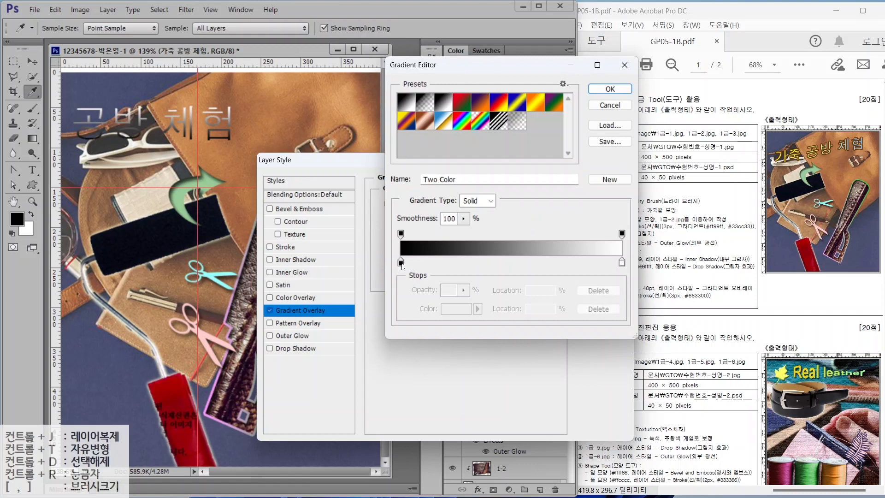
{"action": "double_click", "coordinate": [401, 263]}
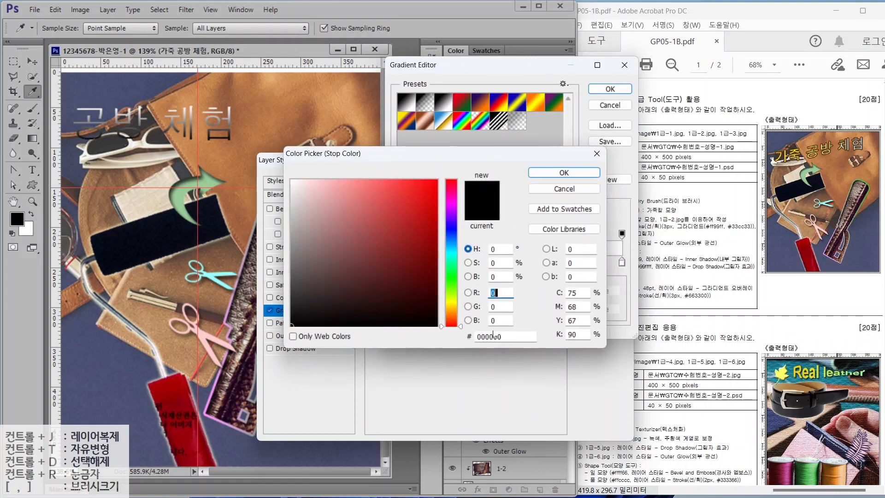
{"action": "double_click", "coordinate": [495, 335]}
{"action": "type", "text": "FFFF00"}
{"action": "key", "text": "Return"}
{"action": "double_click", "coordinate": [622, 263]}
{"action": "double_click", "coordinate": [493, 336]}
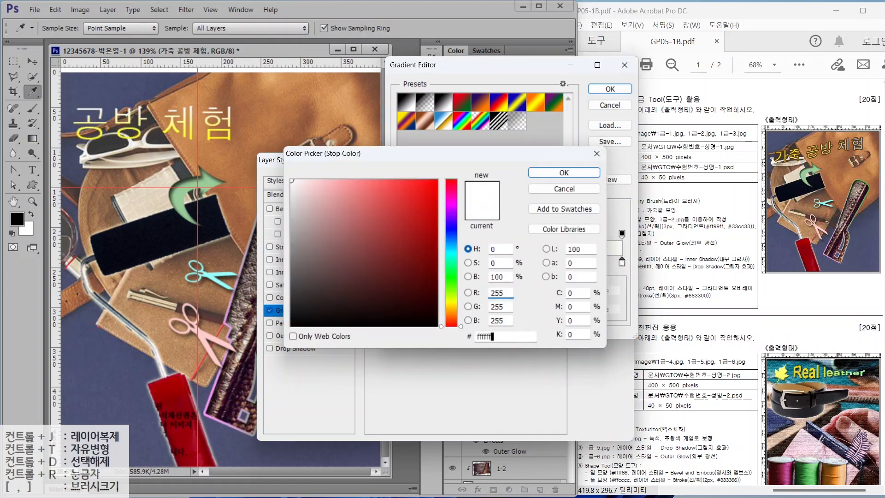
{"action": "type", "text": "99CCFF"}
{"action": "key", "text": "Return"}
{"action": "key", "text": "Return"}
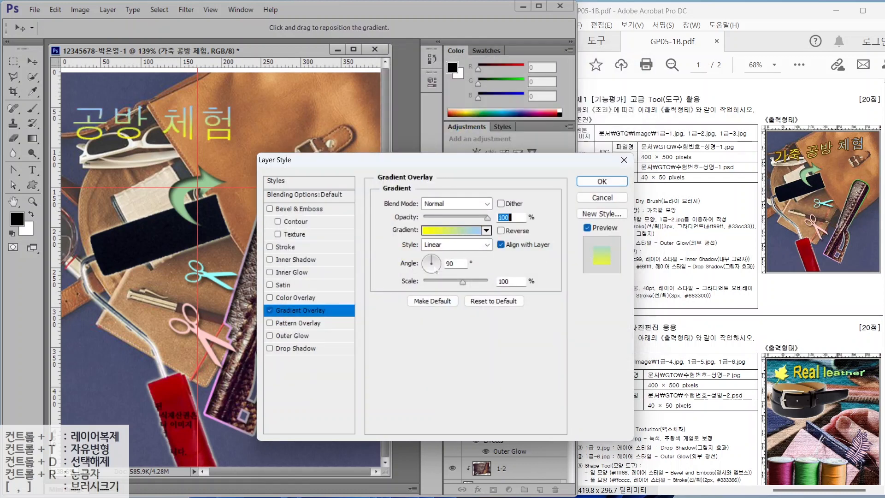
{"action": "left_click_drag", "start_coordinate": [436, 264], "coordinate": [439, 264]}
{"action": "key", "text": "ctrl"}
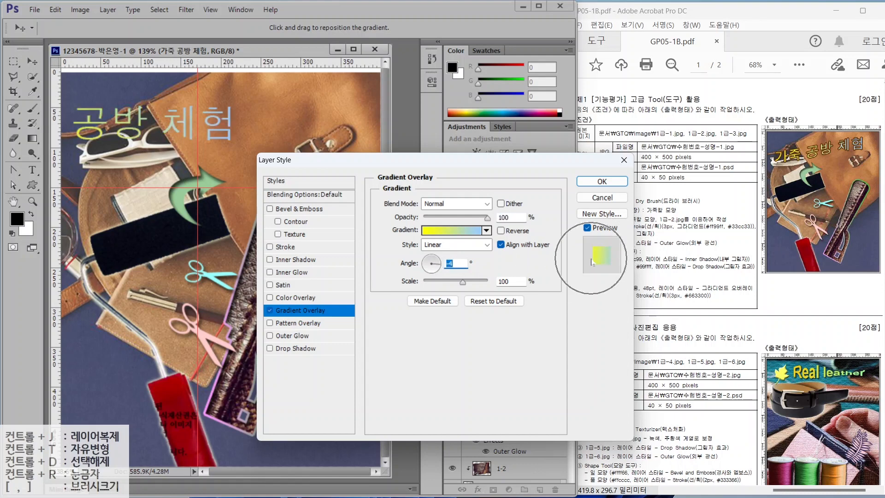
{"action": "key", "text": "ctrl"}
{"action": "key", "text": "ctrl"}
- Add a 3 px dark brown #663300 Stroke to the title and apply the effects
{"action": "left_click", "coordinate": [300, 247]}
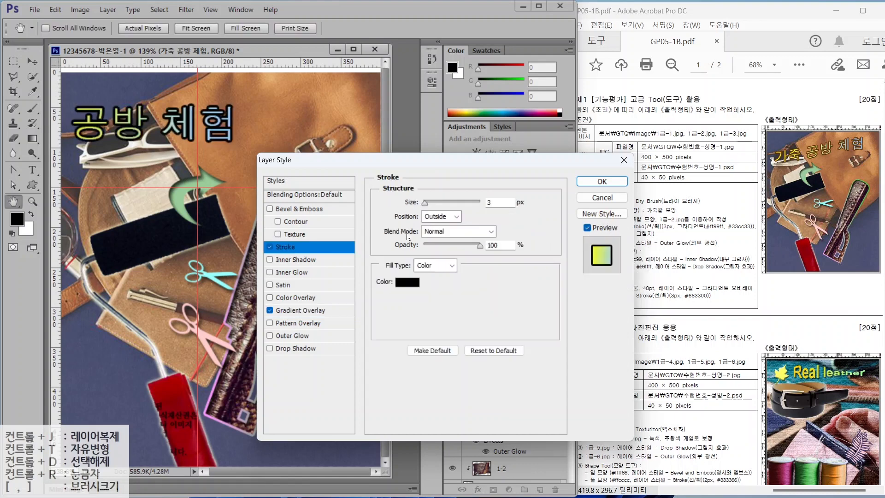
{"action": "left_click_drag", "start_coordinate": [501, 203], "coordinate": [476, 204]}
{"action": "type", "text": "3"}
{"action": "left_click", "coordinate": [407, 283]}
{"action": "left_click_drag", "start_coordinate": [511, 337], "coordinate": [428, 338]}
{"action": "type", "text": "663300"}
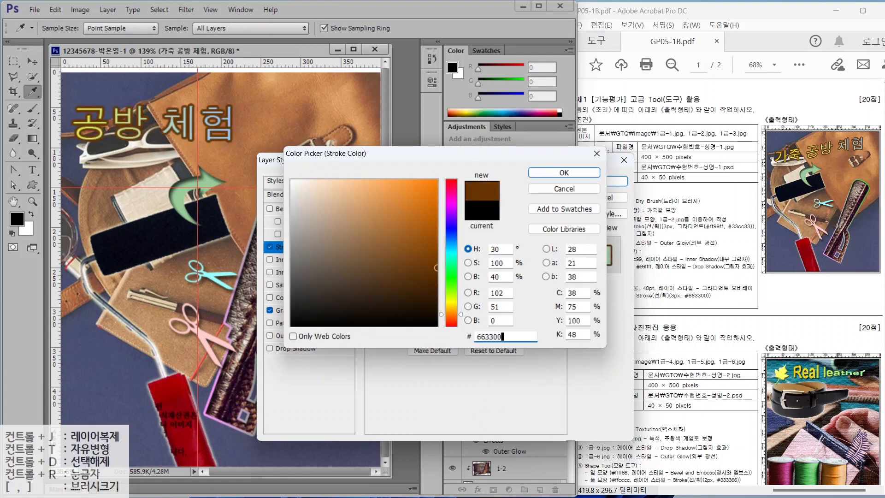
{"action": "key", "text": "Return"}
{"action": "key", "text": "Return"}
{"action": "key", "text": "t"}
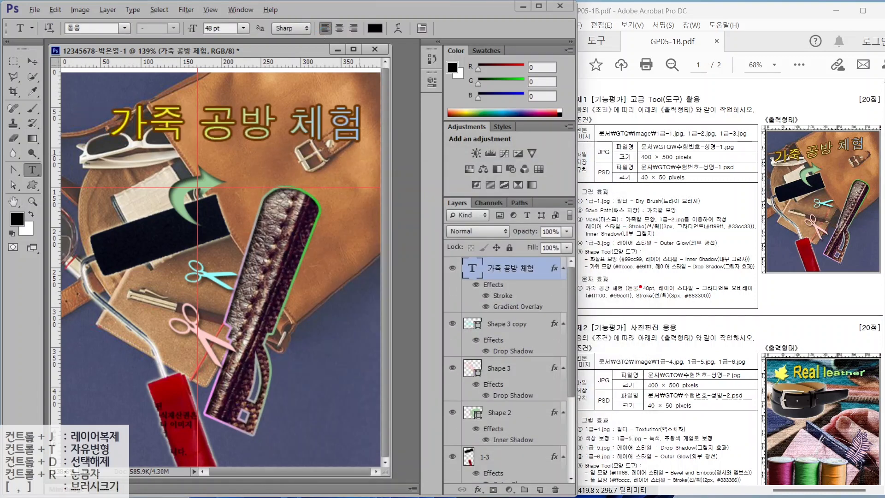
- Warp the title with the Rise style at +50 bend and drag it toward the upper-left corner
{"action": "left_click_drag", "start_coordinate": [672, 285], "coordinate": [658, 265]}
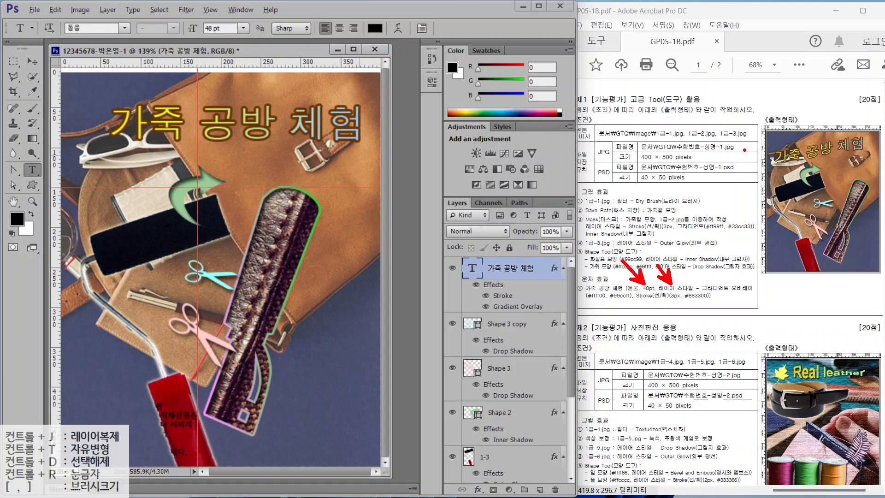
{"action": "left_click_drag", "start_coordinate": [745, 150], "coordinate": [873, 136]}
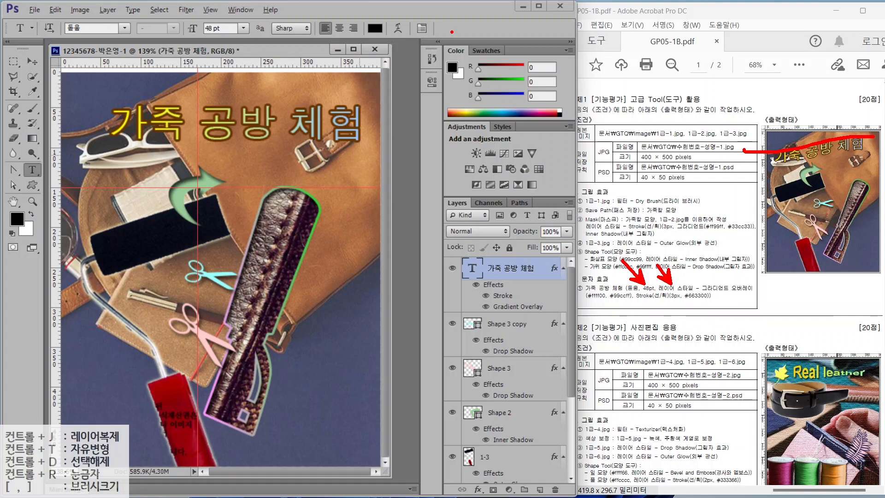
{"action": "mouse_move", "coordinate": [412, 41]}
{"action": "left_mouse_down"}
{"action": "mouse_move", "coordinate": [385, 40]}
{"action": "mouse_move", "coordinate": [388, 17]}
{"action": "mouse_move", "coordinate": [415, 19]}
{"action": "left_mouse_up"}
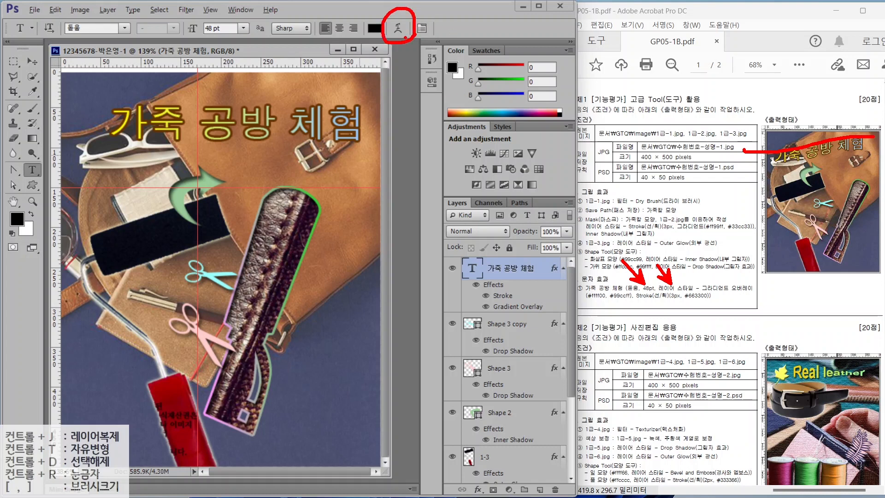
{"action": "left_click_drag", "start_coordinate": [435, 70], "coordinate": [406, 39]}
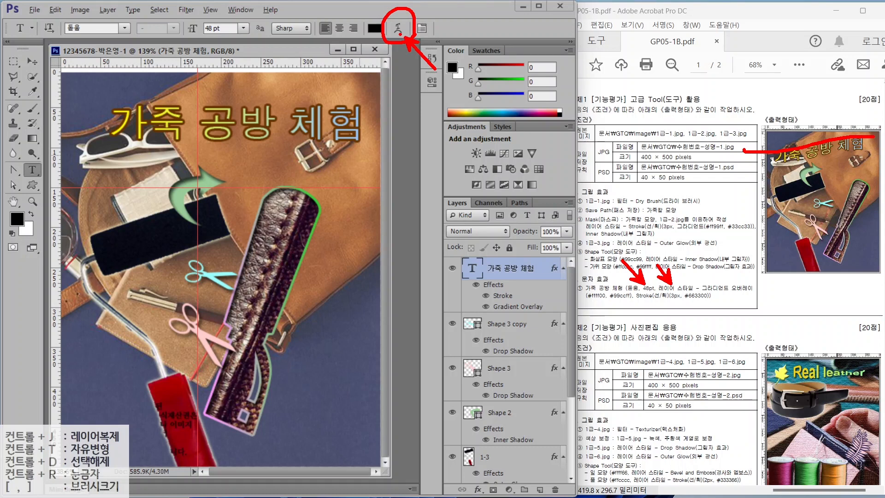
{"action": "key", "text": "Escape"}
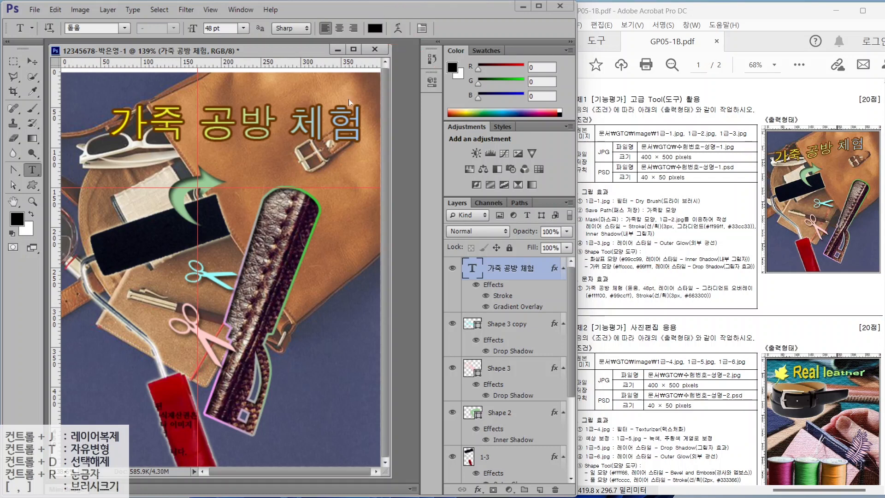
{"action": "left_click", "coordinate": [397, 30]}
{"action": "left_click", "coordinate": [425, 170]}
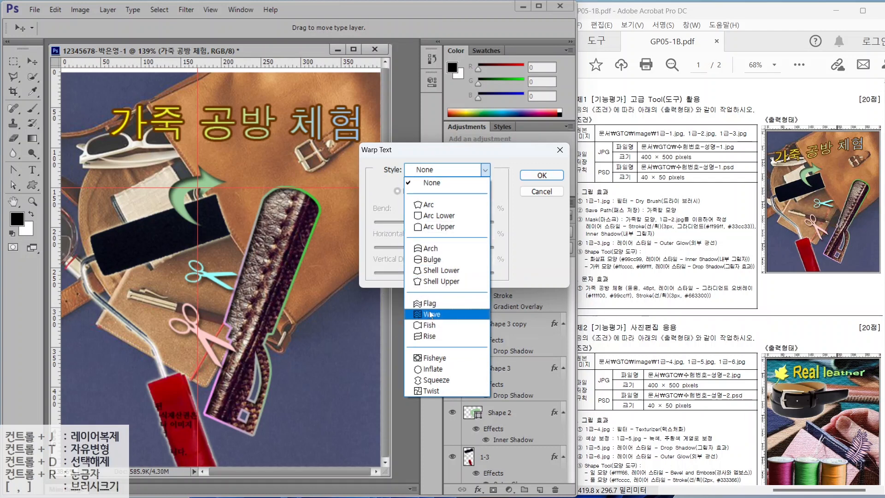
{"action": "left_click", "coordinate": [427, 337]}
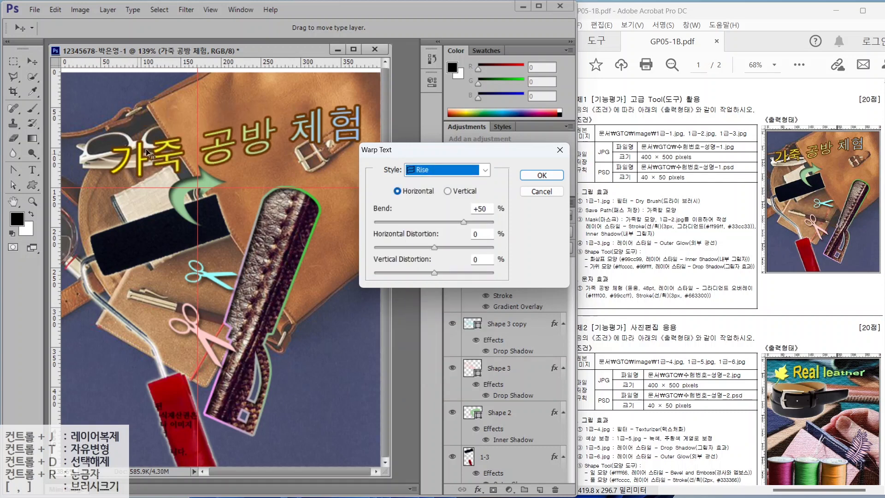
{"action": "left_click", "coordinate": [542, 175]}
{"action": "left_click", "coordinate": [32, 61]}
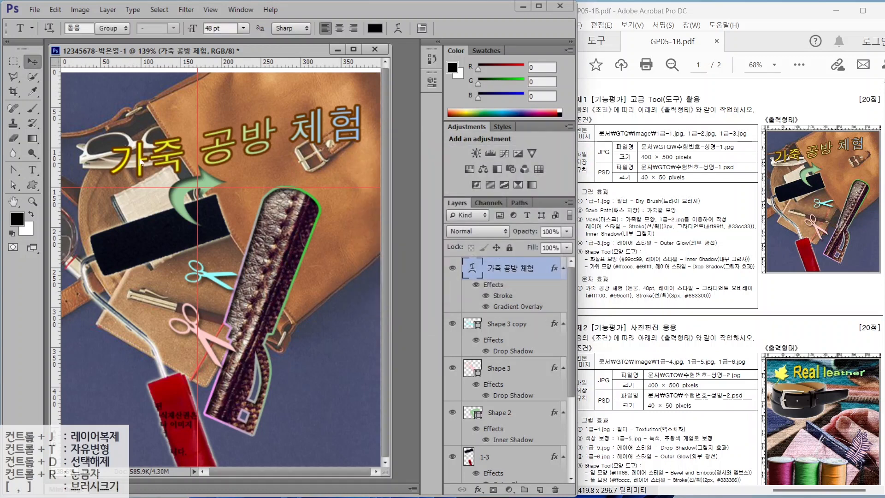
{"action": "left_click_drag", "start_coordinate": [137, 157], "coordinate": [110, 149]}
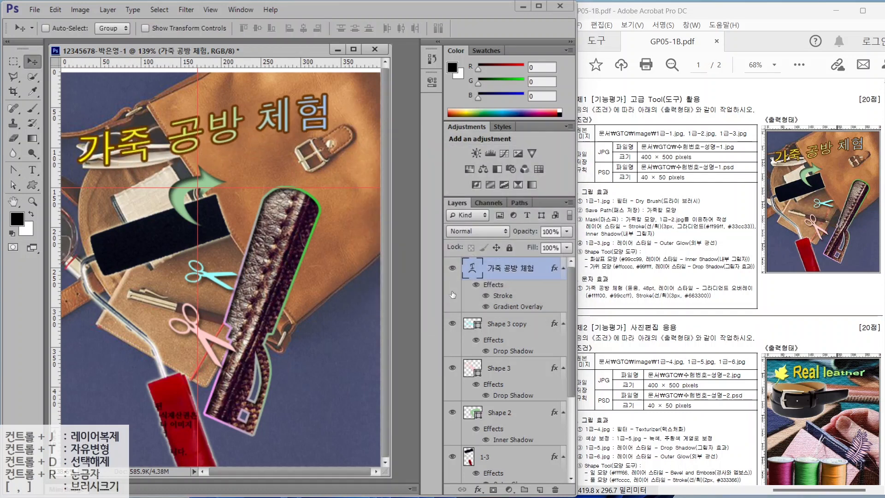
- Shift the 1-2 photo and Shape 1 leather strip layers about 9 px right
{"action": "scroll", "coordinate": [453, 294], "scroll_direction": "down", "scroll_amount": 5}
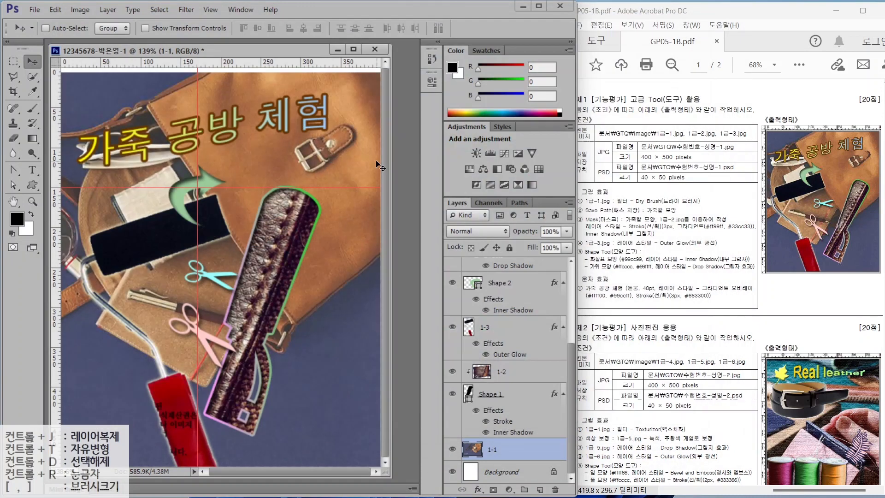
{"action": "left_click", "coordinate": [501, 372]}
{"action": "left_click", "coordinate": [505, 394], "text": "shift"}
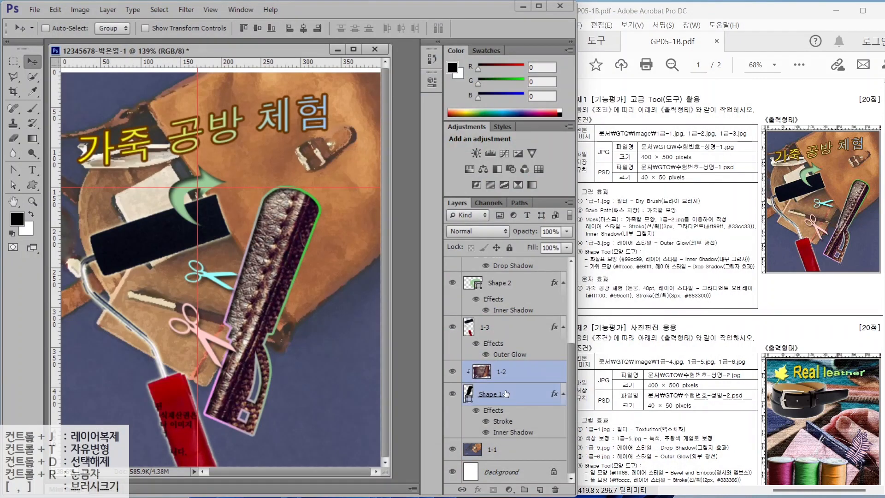
{"action": "key", "text": "ctrl+t"}
{"action": "left_click_drag", "start_coordinate": [274, 265], "coordinate": [281, 265]}
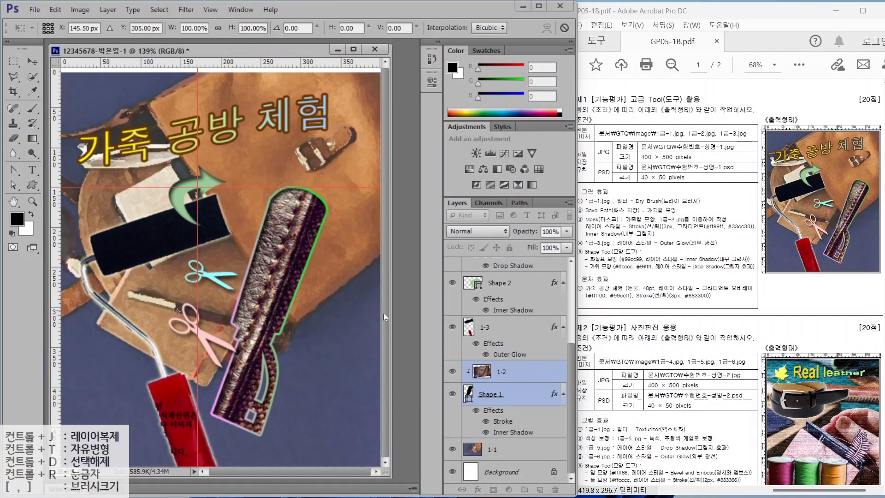
{"action": "key", "text": "Return"}
- Shrink the pink scissors from its top-right corner
{"action": "scroll", "coordinate": [494, 328], "scroll_direction": "up", "scroll_amount": 5}
{"action": "left_click", "coordinate": [495, 367]}
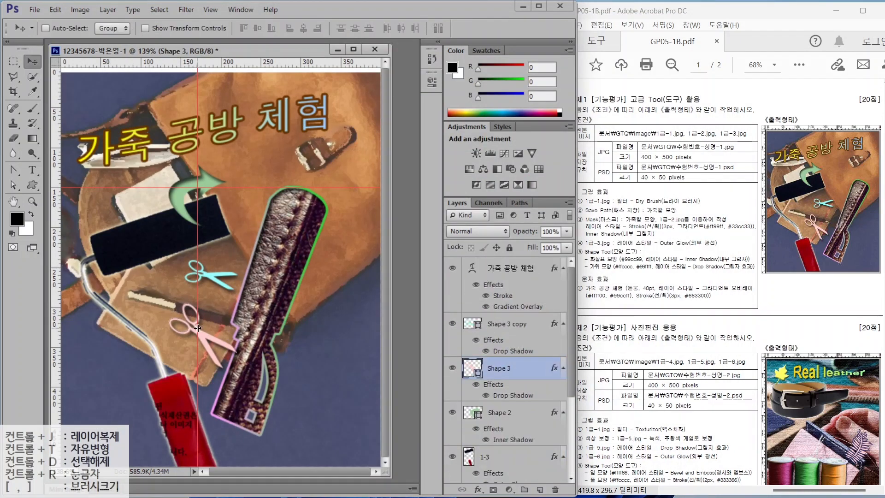
{"action": "key", "text": "ctrl+t"}
{"action": "left_click_drag", "start_coordinate": [237, 304], "coordinate": [228, 314]}
{"action": "key", "text": "Return"}
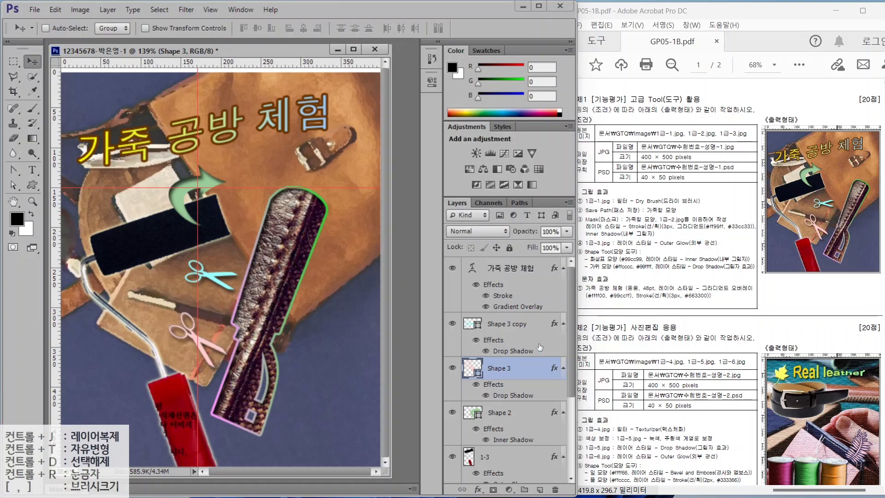
- Shrink the cyan scissors and tilt it slightly
{"action": "left_click", "coordinate": [514, 325]}
{"action": "key", "text": "ctrl+t"}
{"action": "mouse_move", "coordinate": [237, 261]}
{"action": "left_mouse_down"}
{"action": "mouse_move", "coordinate": [229, 249]}
{"action": "mouse_move", "coordinate": [226, 272]}
{"action": "left_mouse_up"}
{"action": "key", "text": "Return"}
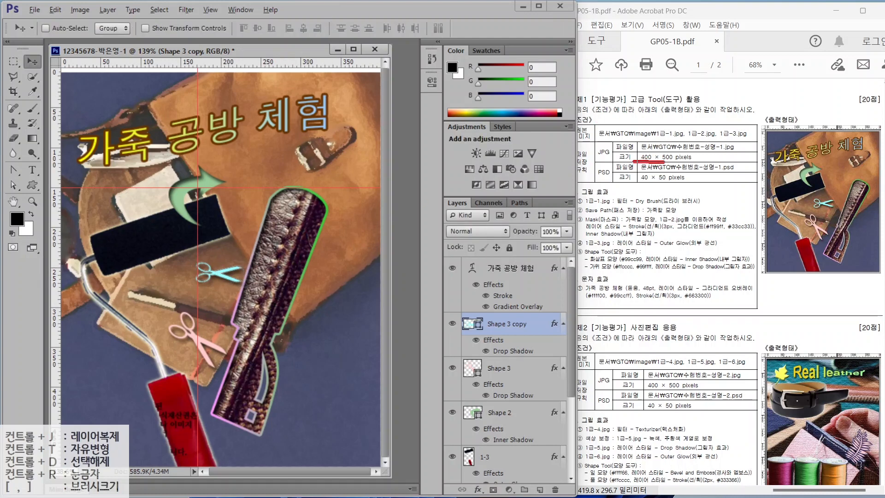
{"action": "left_click_drag", "start_coordinate": [663, 162], "coordinate": [689, 162]}
{"action": "left_click_drag", "start_coordinate": [590, 132], "coordinate": [544, 113]}
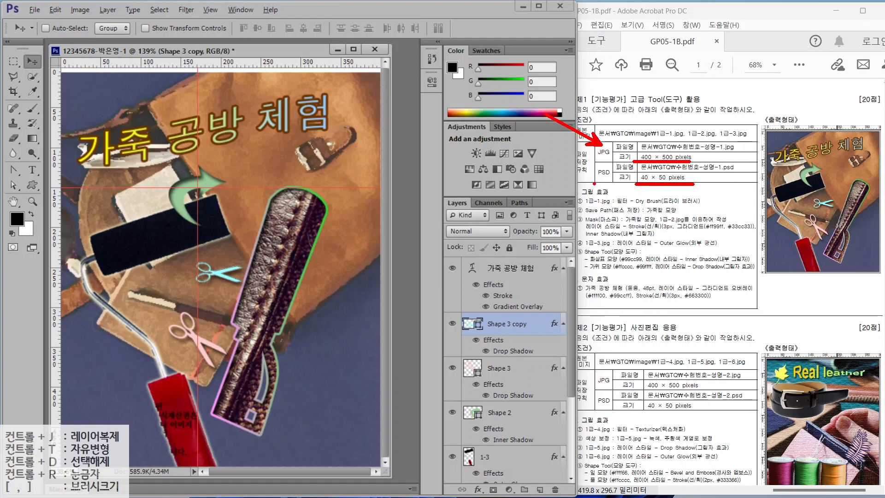
{"action": "left_click_drag", "start_coordinate": [594, 184], "coordinate": [553, 210]}
{"action": "key", "text": "Escape"}
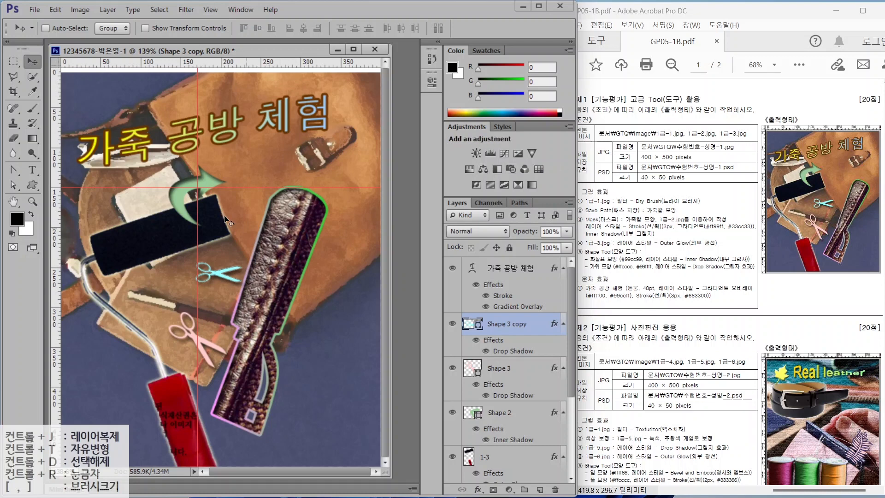
{"action": "left_click", "coordinate": [206, 8]}
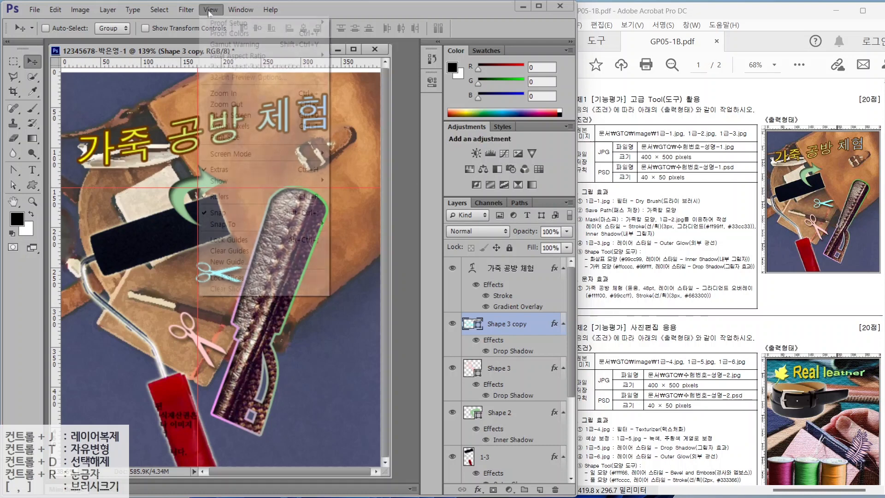
- Clear the guides and save the poster as a Quality 12 JPEG in Documents > GTQ
{"action": "left_click", "coordinate": [232, 250]}
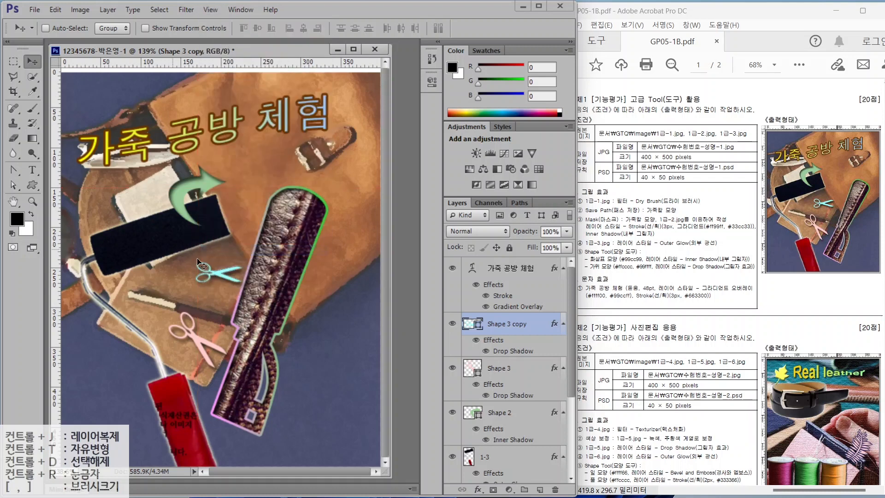
{"action": "left_click", "coordinate": [34, 10]}
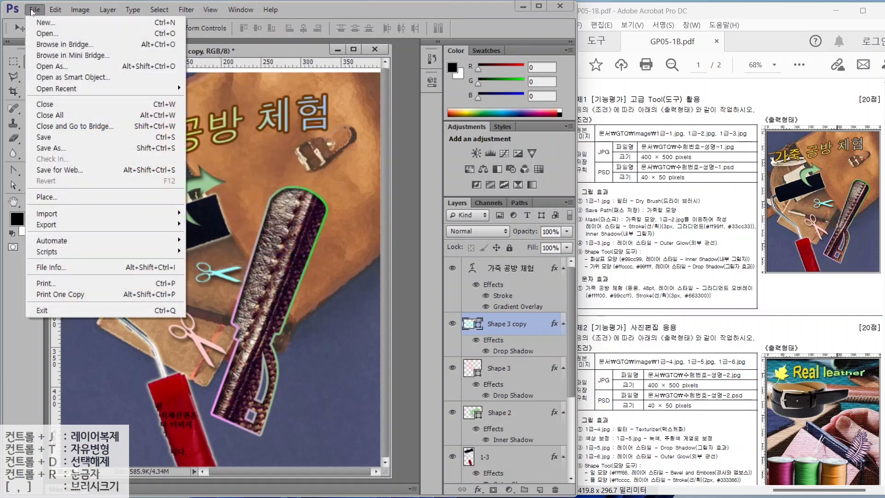
{"action": "left_click", "coordinate": [39, 138]}
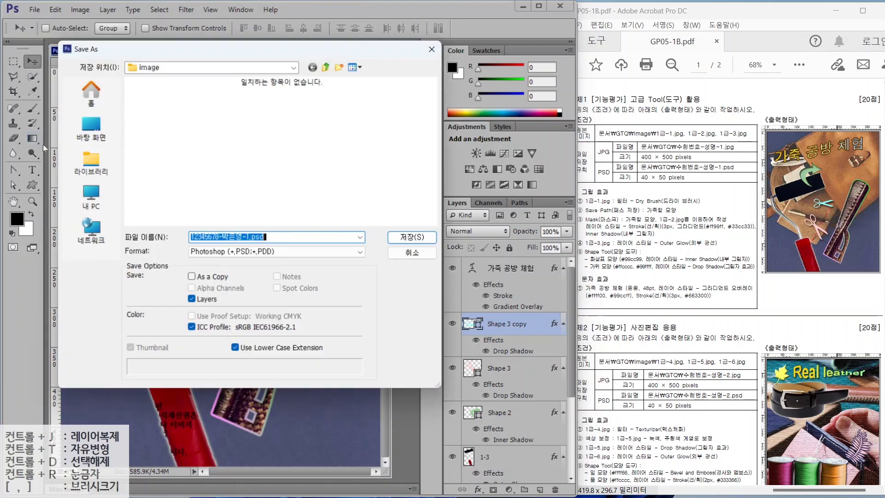
{"action": "left_click", "coordinate": [91, 164]}
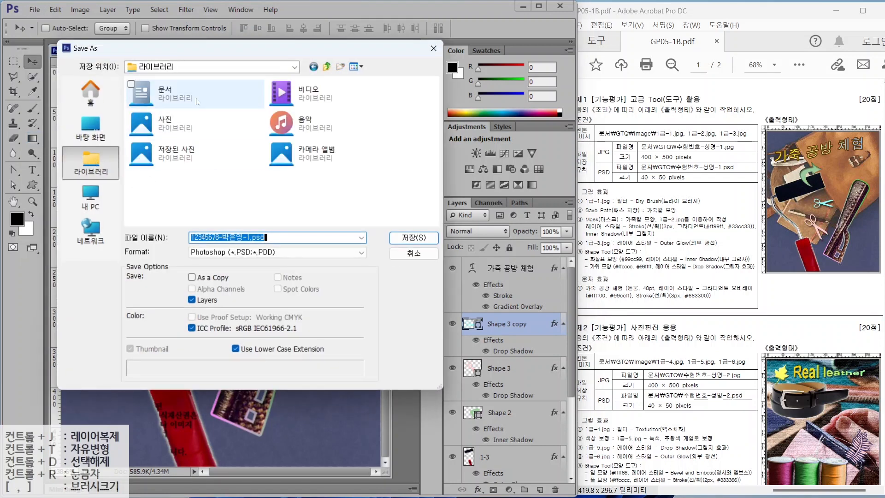
{"action": "left_click", "coordinate": [173, 92]}
{"action": "double_click", "coordinate": [173, 92]}
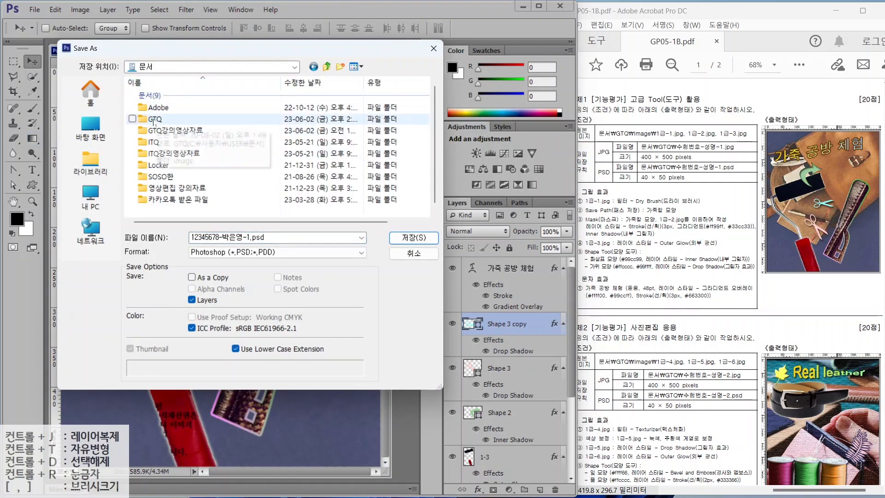
{"action": "double_click", "coordinate": [153, 119]}
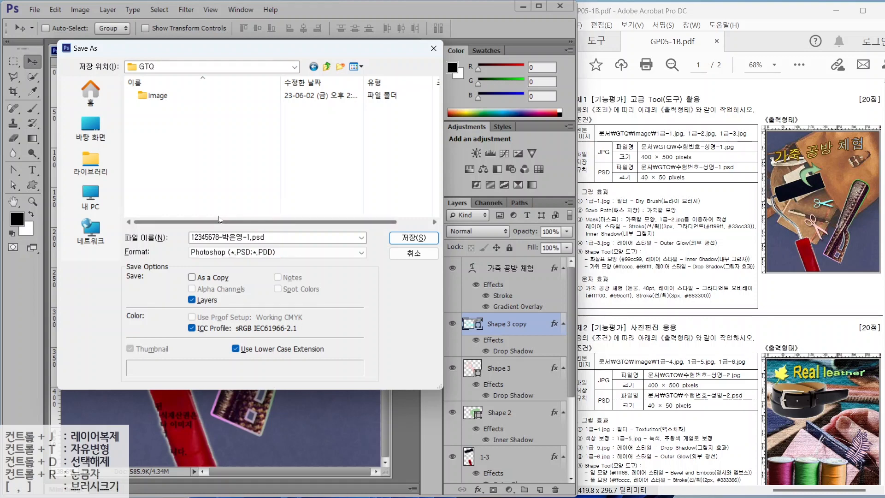
{"action": "left_click", "coordinate": [216, 252]}
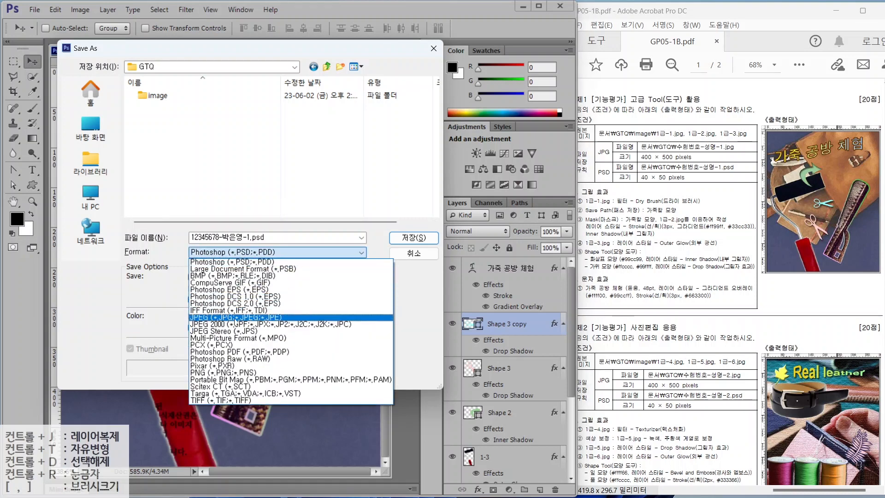
{"action": "left_click", "coordinate": [216, 317]}
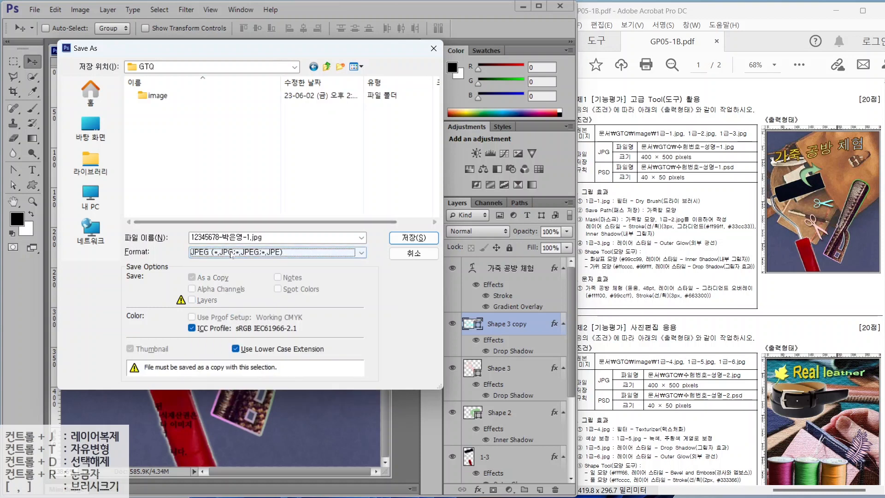
{"action": "left_click", "coordinate": [401, 238]}
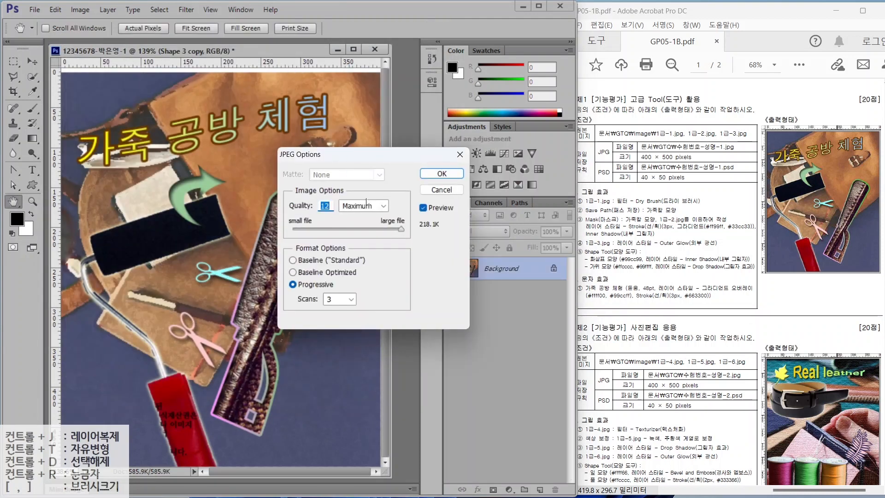
{"action": "left_click", "coordinate": [441, 173]}
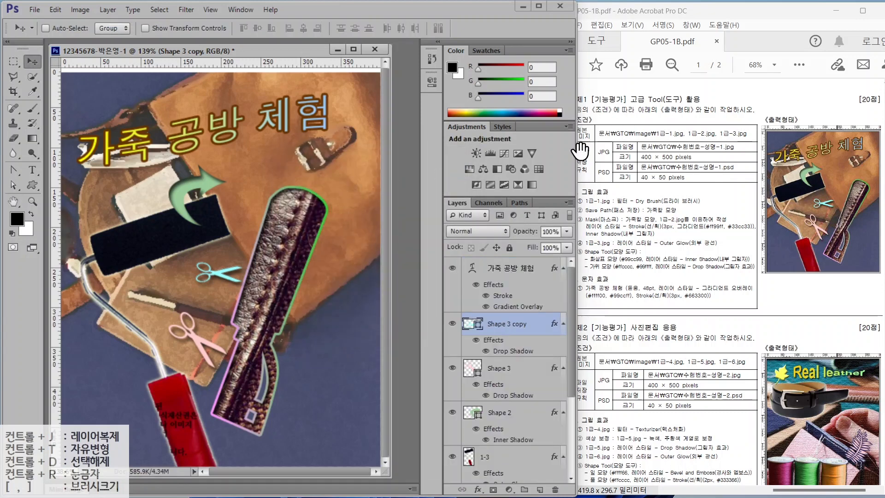
- Resize the image to 40 × 50 pixels
{"action": "left_click", "coordinate": [88, 10]}
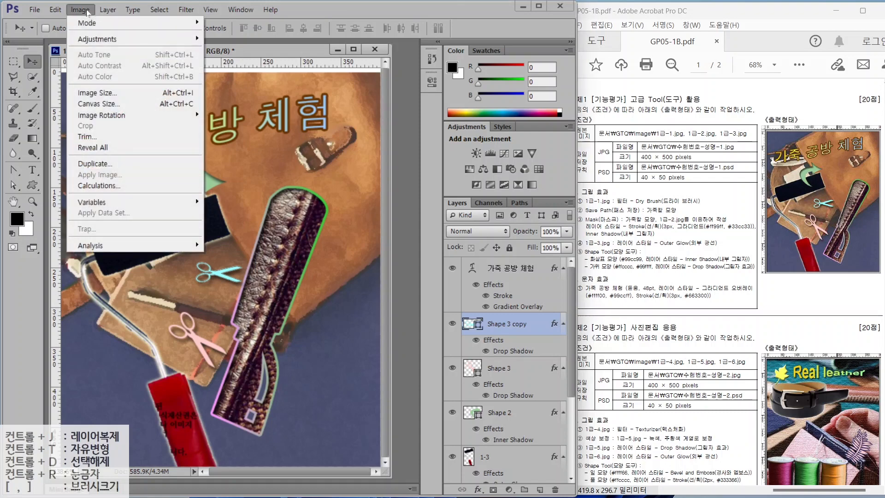
{"action": "key", "text": "Right"}
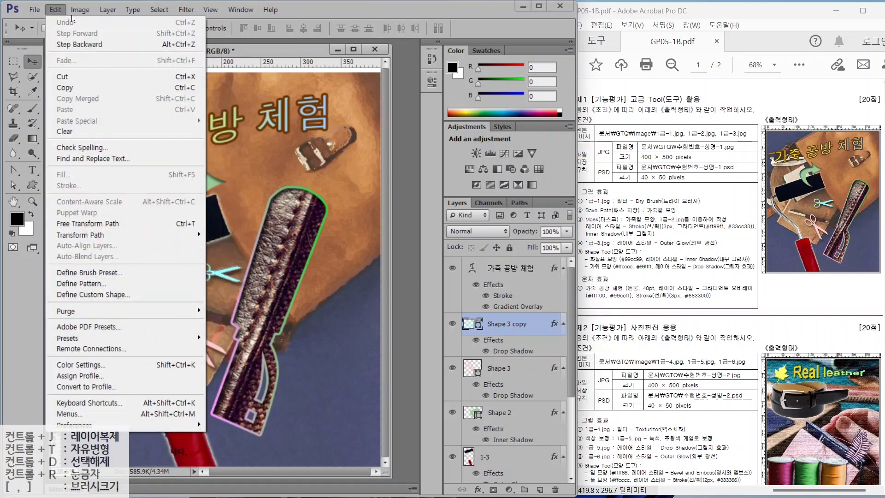
{"action": "mouse_move", "coordinate": [74, 10]}
{"action": "left_click", "coordinate": [97, 92]}
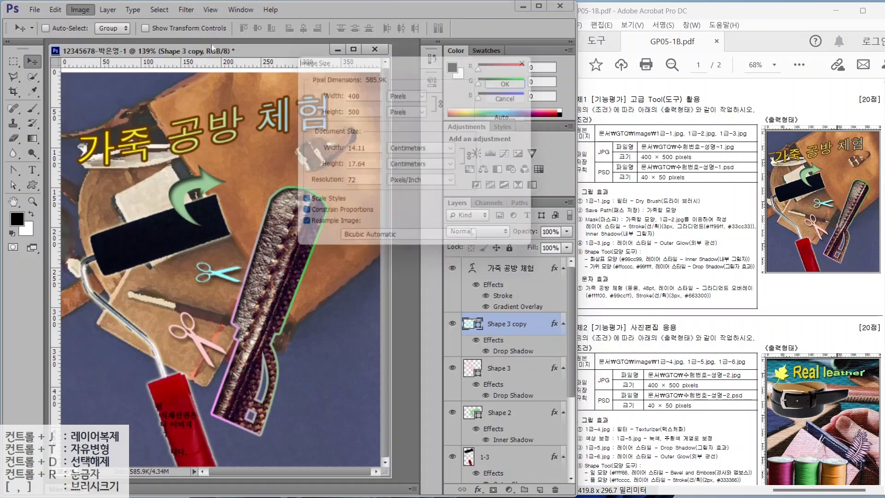
{"action": "type", "text": "40"}
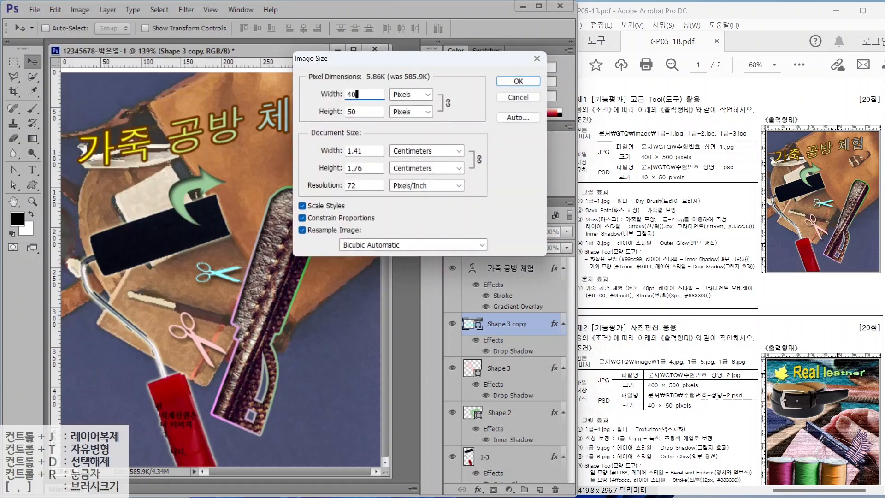
{"action": "key", "text": "Return"}
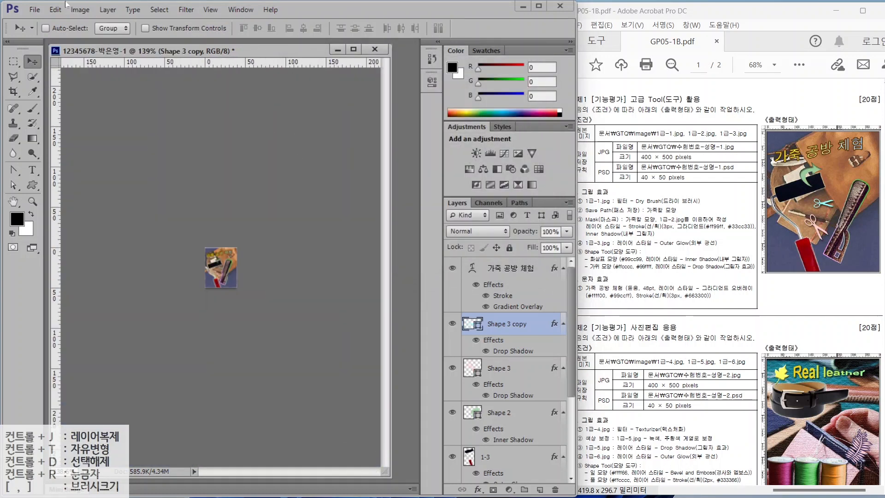
- Save the resized image as a Photoshop PSD in the GTQ folder
{"action": "left_click", "coordinate": [35, 9]}
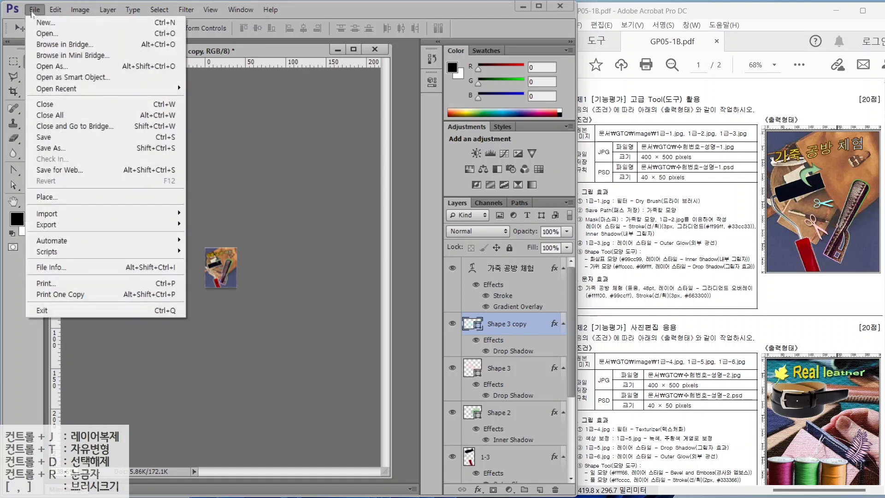
{"action": "left_click", "coordinate": [52, 141]}
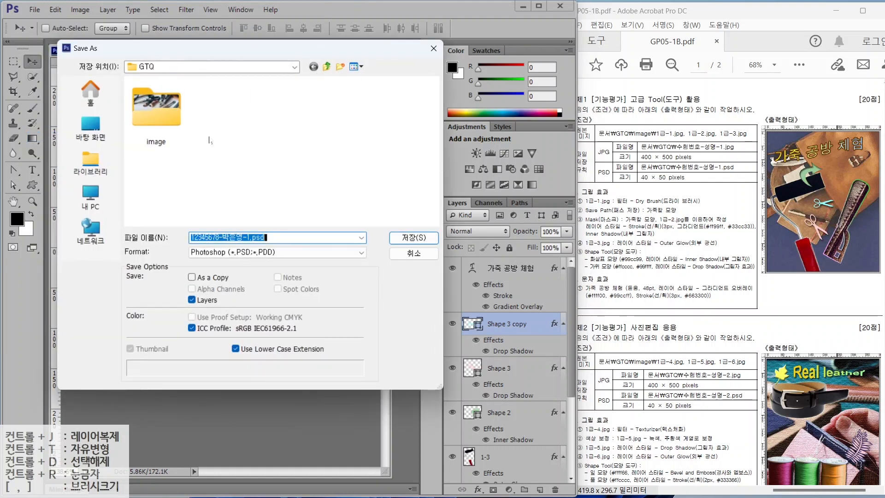
{"action": "left_click", "coordinate": [238, 252]}
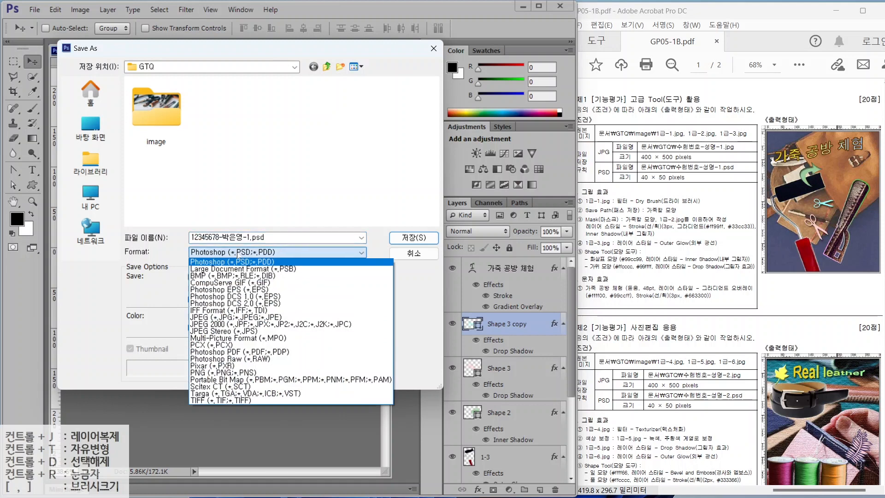
{"action": "left_click", "coordinate": [238, 259]}
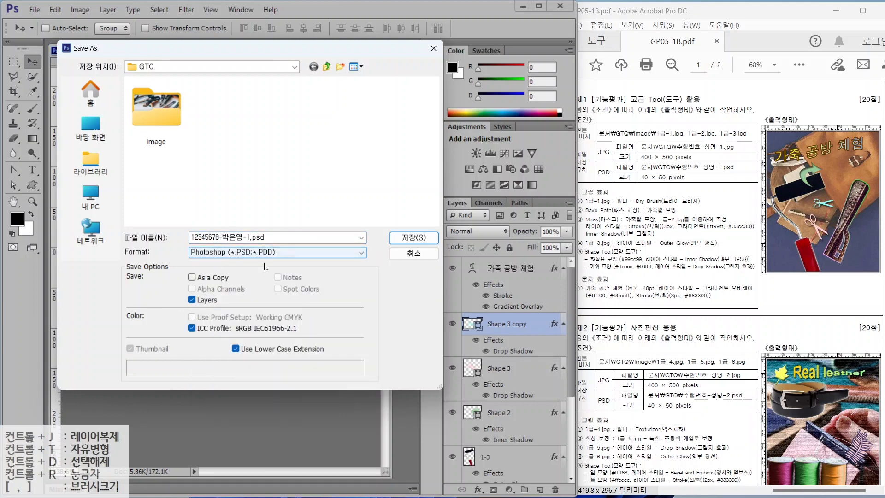
{"action": "left_click", "coordinate": [413, 237]}
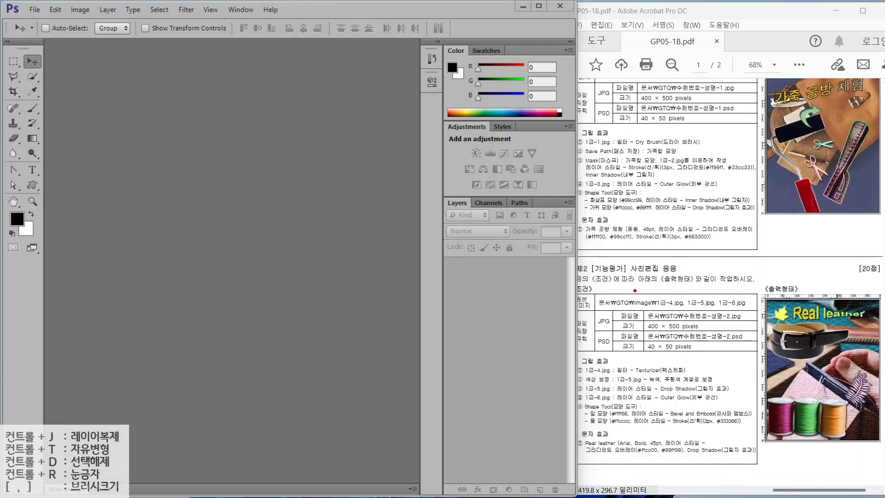
- Create a named 400 × 500 px, 72 ppi RGB document with a white background
{"action": "left_click_drag", "start_coordinate": [616, 300], "coordinate": [743, 329]}
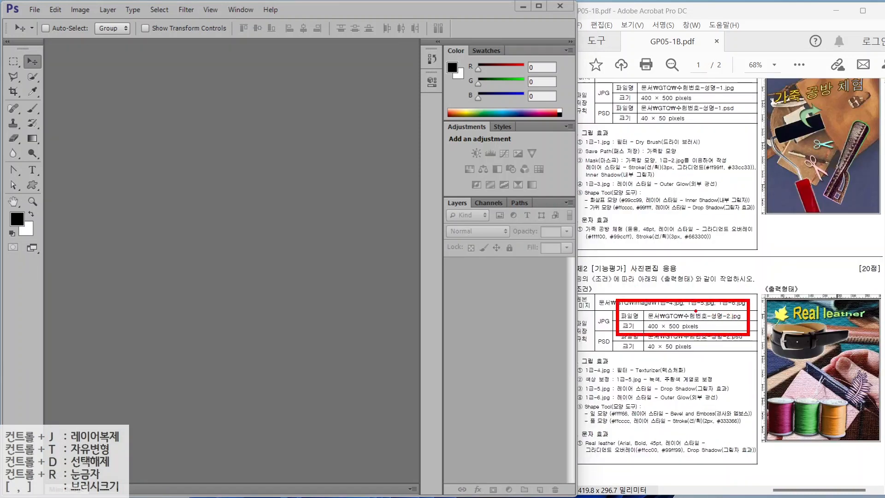
{"action": "left_click_drag", "start_coordinate": [696, 310], "coordinate": [721, 284]}
{"action": "left_click_drag", "start_coordinate": [707, 366], "coordinate": [672, 335]}
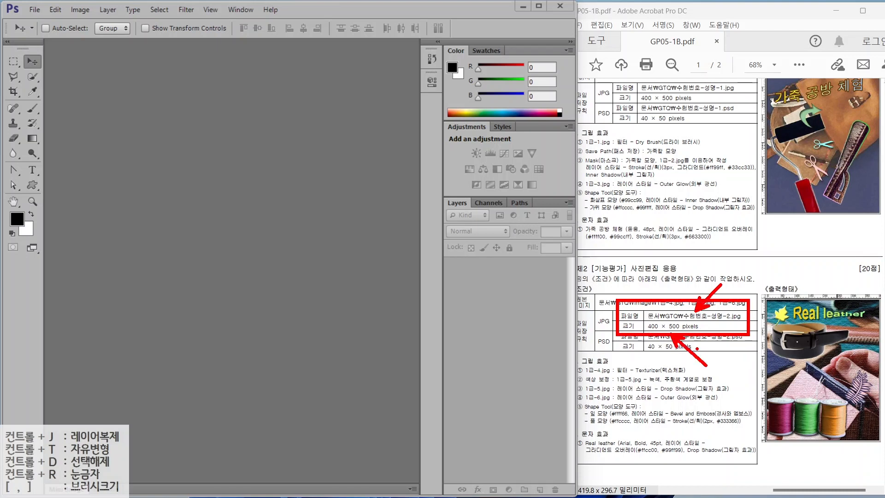
{"action": "key", "text": "Escape"}
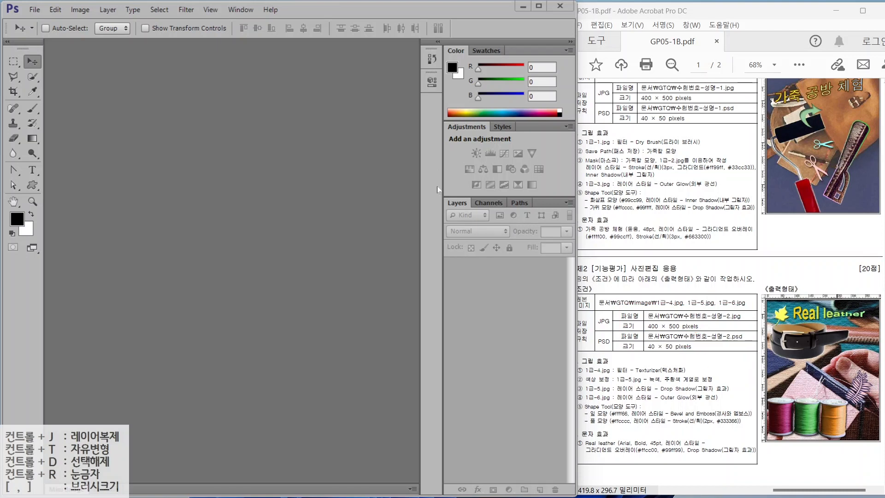
{"action": "left_click", "coordinate": [35, 10]}
{"action": "left_click", "coordinate": [37, 21]}
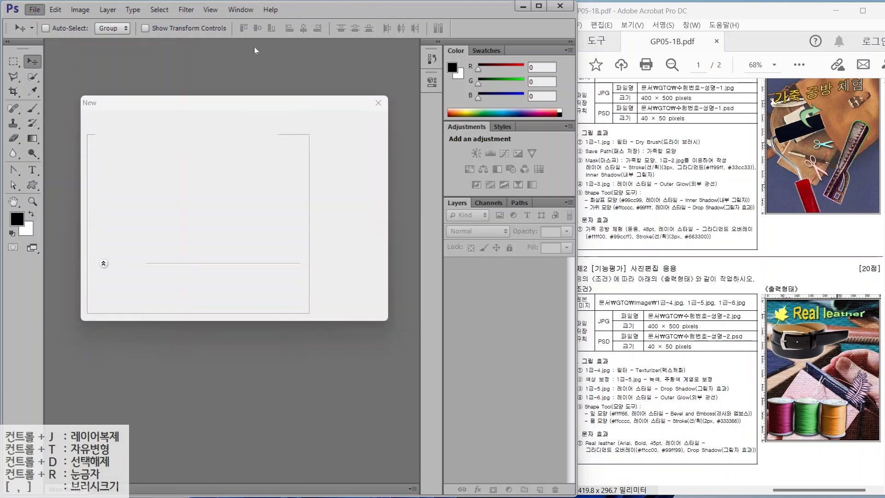
{"action": "type", "text": "1234"}
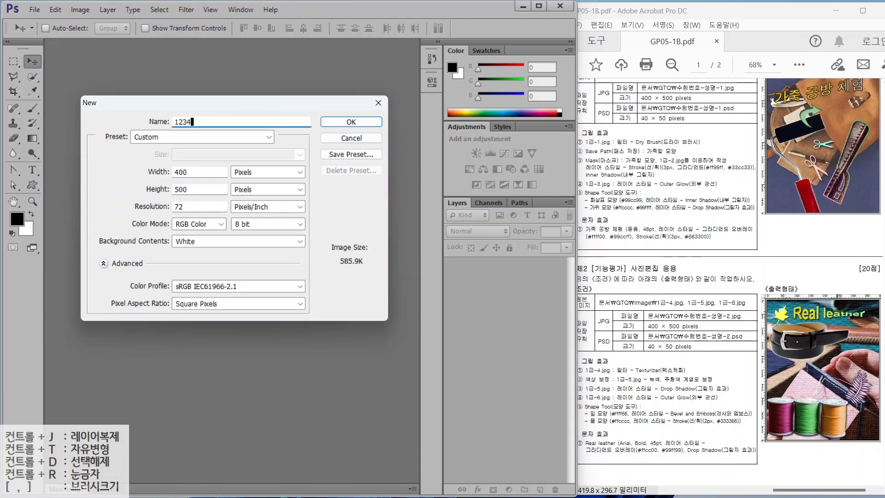
{"action": "mouse_move", "coordinate": [166, 197]}
{"action": "left_mouse_down"}
{"action": "mouse_move", "coordinate": [207, 229]}
{"action": "mouse_move", "coordinate": [195, 247]}
{"action": "mouse_move", "coordinate": [205, 249]}
{"action": "left_mouse_up"}
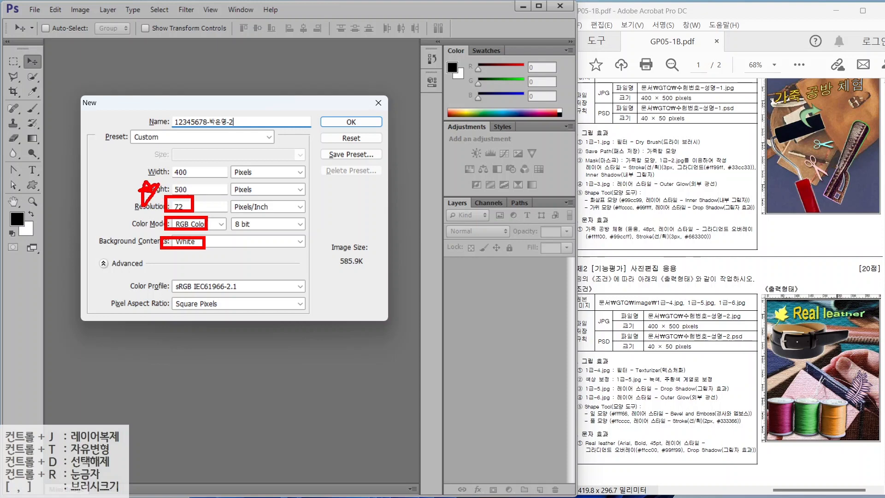
{"action": "key", "text": "Escape"}
{"action": "left_click", "coordinate": [342, 125]}
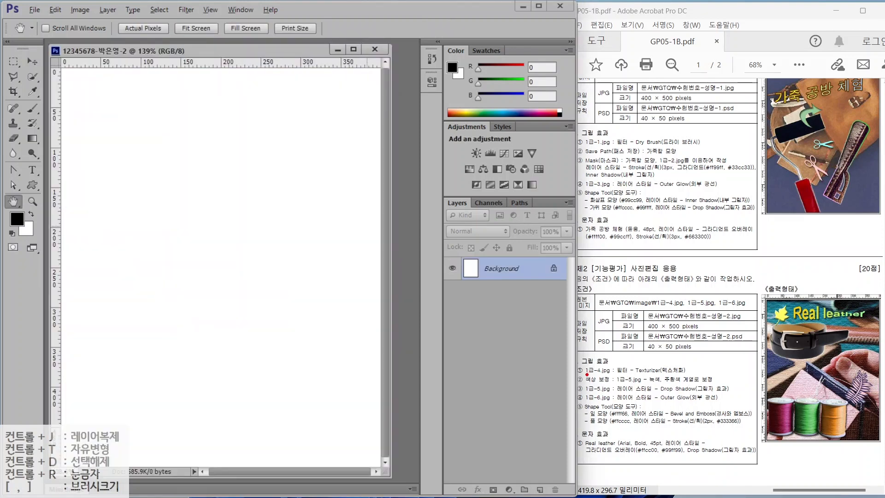
{"action": "left_click_drag", "start_coordinate": [587, 375], "coordinate": [721, 376]}
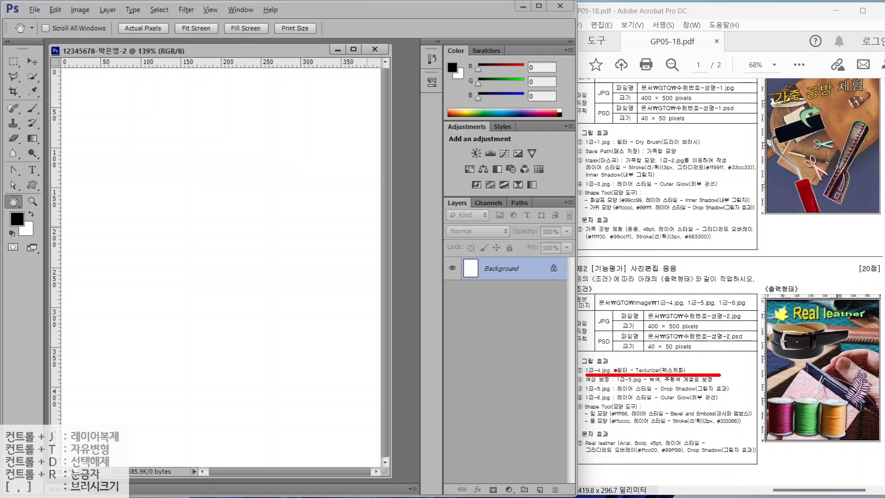
{"action": "key", "text": "Escape"}
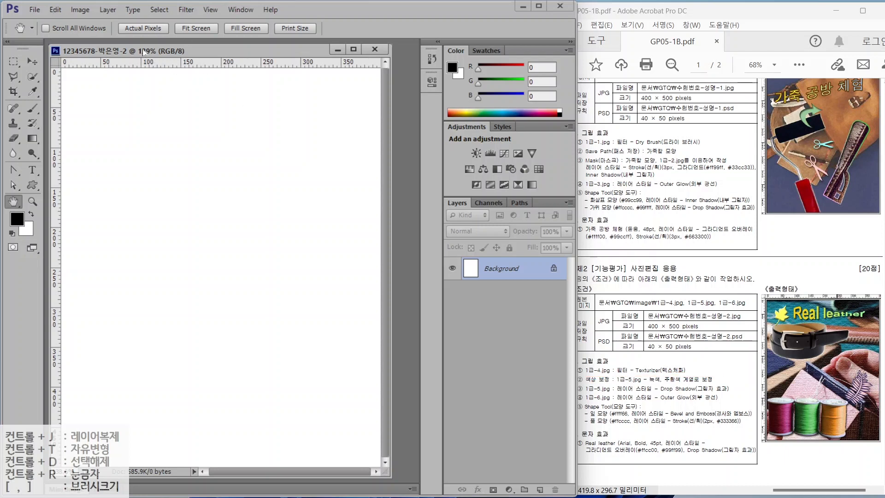
{"action": "mouse_move", "coordinate": [143, 51]}
{"action": "left_mouse_down"}
{"action": "mouse_move", "coordinate": [114, 81]}
{"action": "mouse_move", "coordinate": [235, 66]}
{"action": "mouse_move", "coordinate": [124, 76]}
{"action": "mouse_move", "coordinate": [144, 55]}
{"action": "left_mouse_up"}
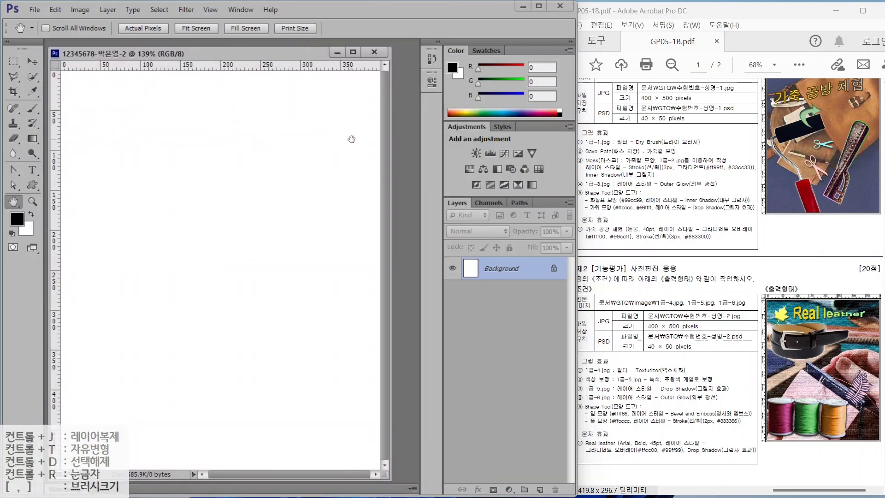
- Open 1급-4.jpg and resize it to 500 px tall (750×500)
{"action": "double_click", "coordinate": [404, 148]}
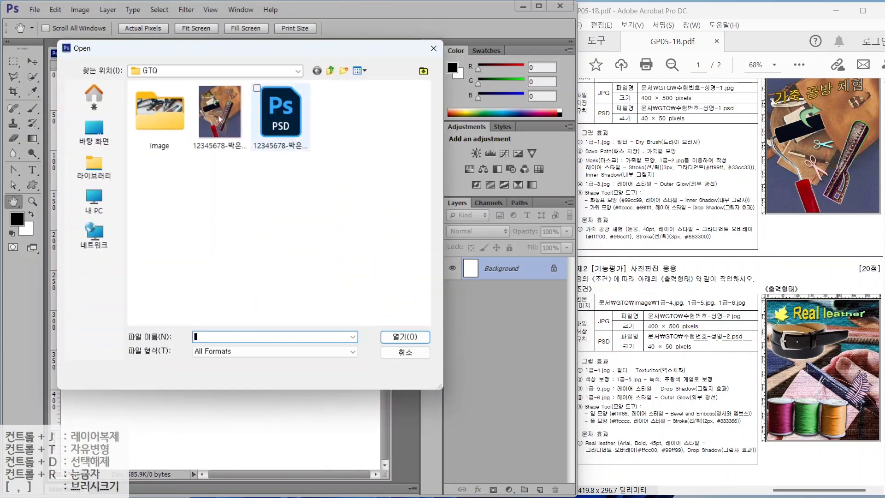
{"action": "double_click", "coordinate": [161, 124]}
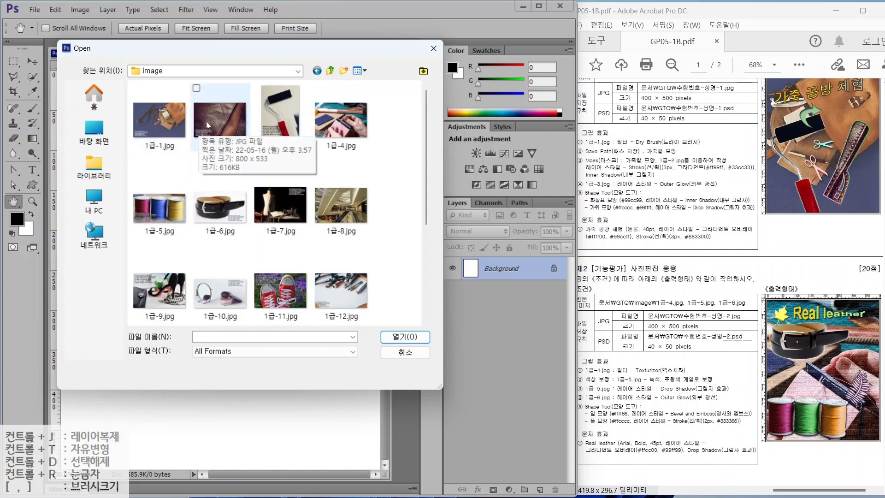
{"action": "left_click", "coordinate": [341, 119]}
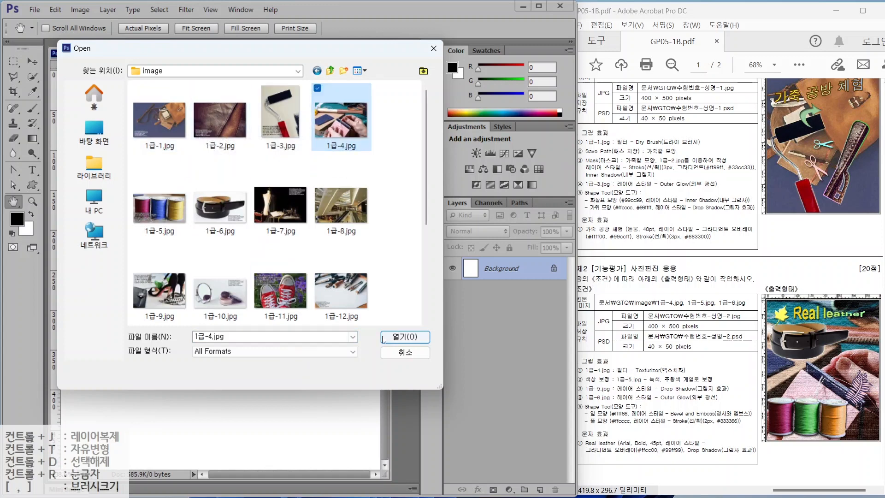
{"action": "left_click", "coordinate": [405, 337]}
{"action": "key", "text": "ctrl+minus"}
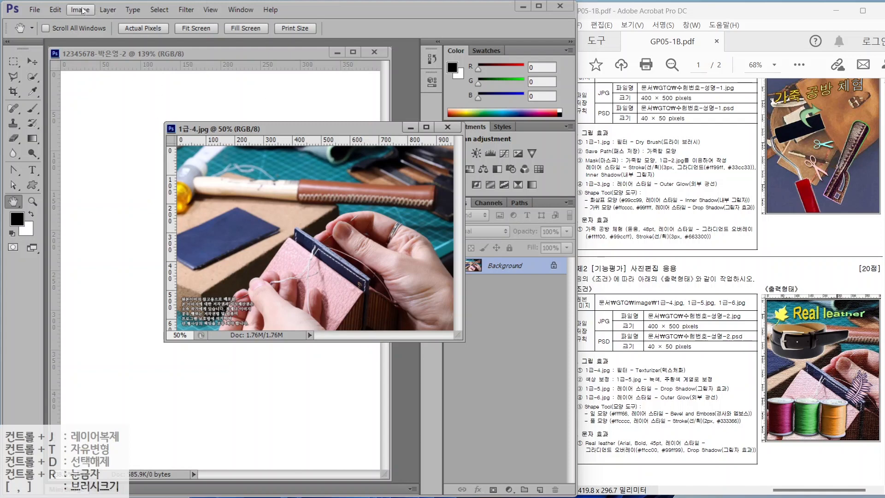
{"action": "left_click", "coordinate": [107, 9]}
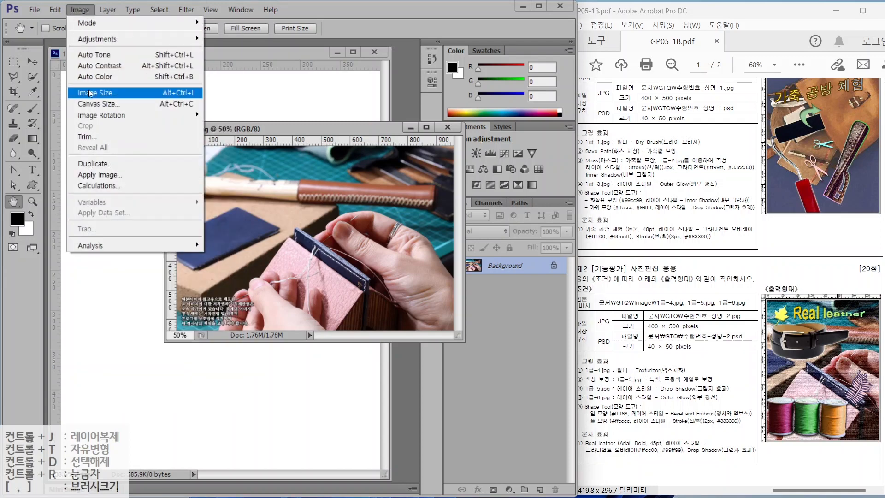
{"action": "left_click", "coordinate": [96, 92]}
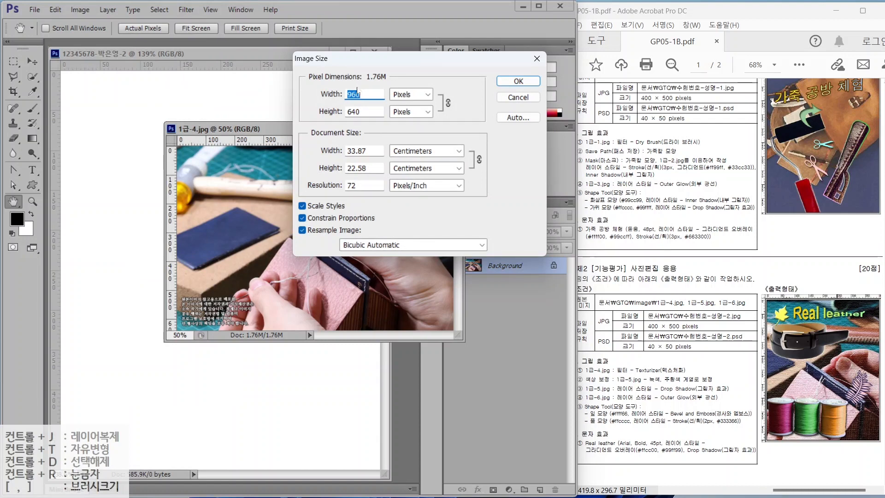
{"action": "type", "text": "400"}
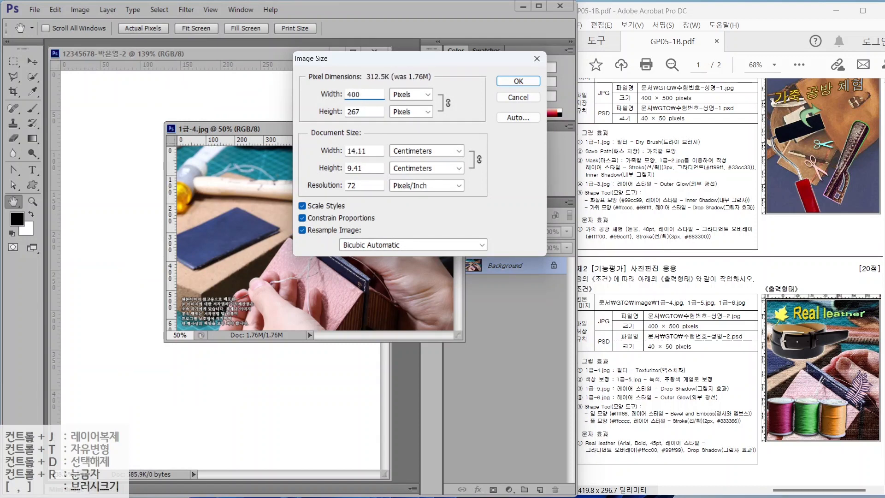
{"action": "key", "text": "Tab"}
{"action": "type", "text": "500"}
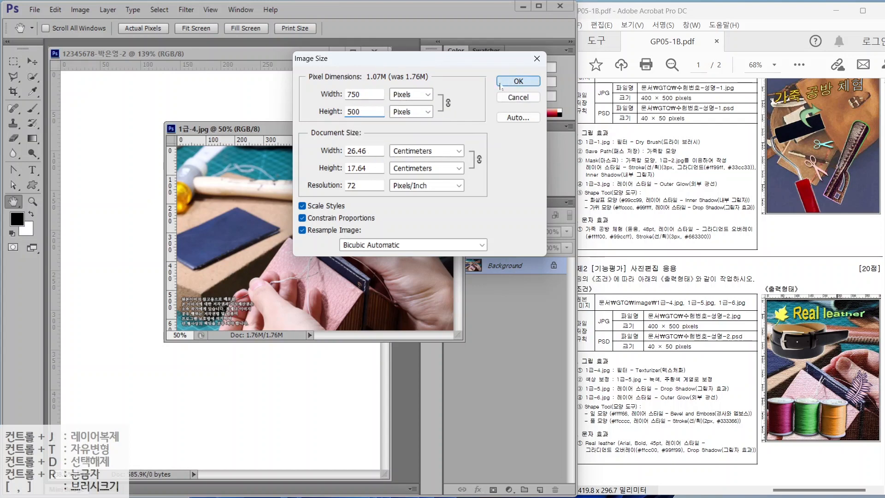
{"action": "left_click", "coordinate": [501, 84]}
- Drag the resized photo into the new document, then close the source without saving
{"action": "left_click", "coordinate": [32, 61]}
{"action": "left_click_drag", "start_coordinate": [202, 213], "coordinate": [133, 213]}
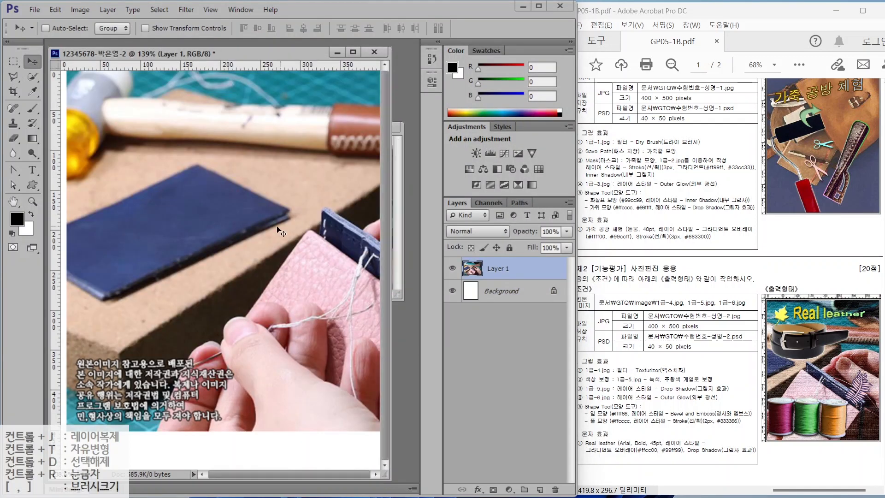
{"action": "left_click_drag", "start_coordinate": [277, 229], "coordinate": [184, 251]}
{"action": "left_click_drag", "start_coordinate": [339, 219], "coordinate": [302, 231]}
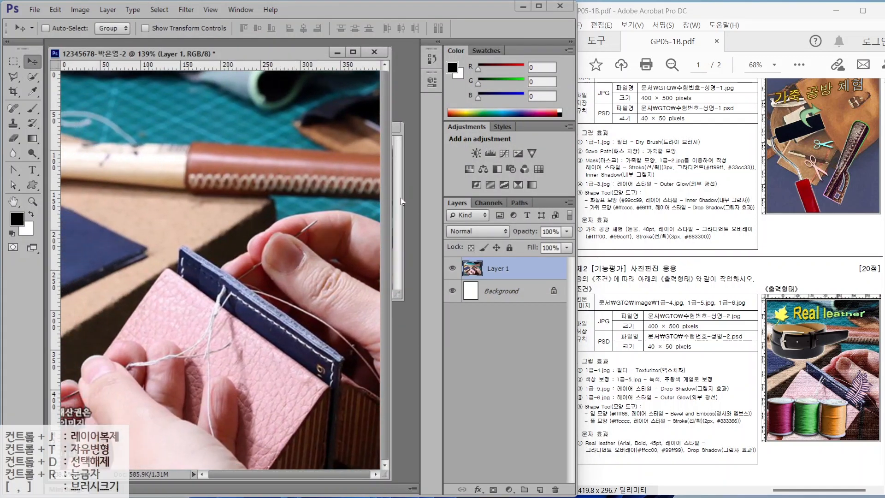
{"action": "left_click", "coordinate": [401, 201]}
{"action": "key", "text": "ctrl+w"}
{"action": "key", "text": "n"}
- Name the layer 1-4 and apply the Texturizer filter with Canvas texture
{"action": "double_click", "coordinate": [502, 269]}
{"action": "type", "text": "1-4"}
{"action": "key", "text": "Return"}
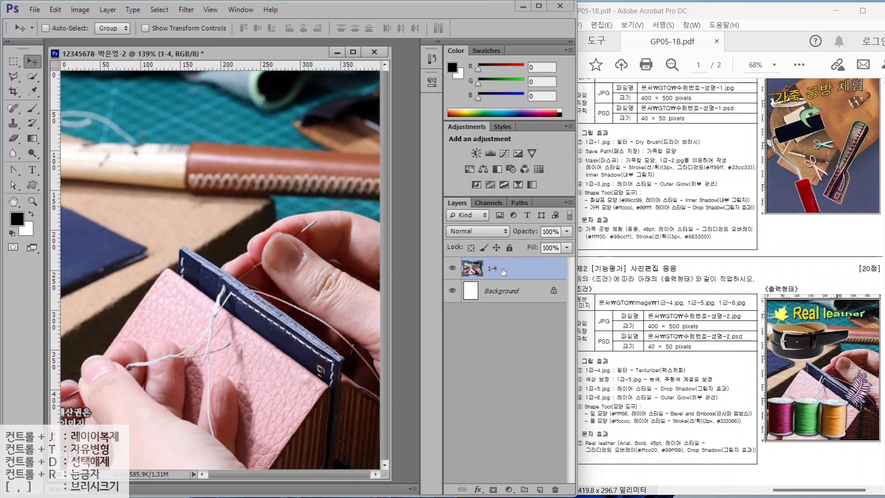
{"action": "left_click", "coordinate": [186, 10]}
{"action": "left_click", "coordinate": [203, 55]}
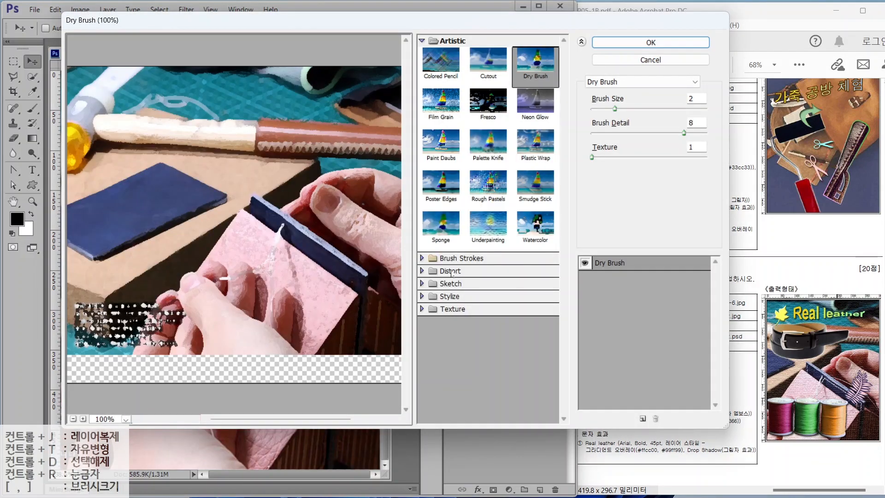
{"action": "left_click", "coordinate": [458, 309]}
{"action": "left_click", "coordinate": [535, 371]}
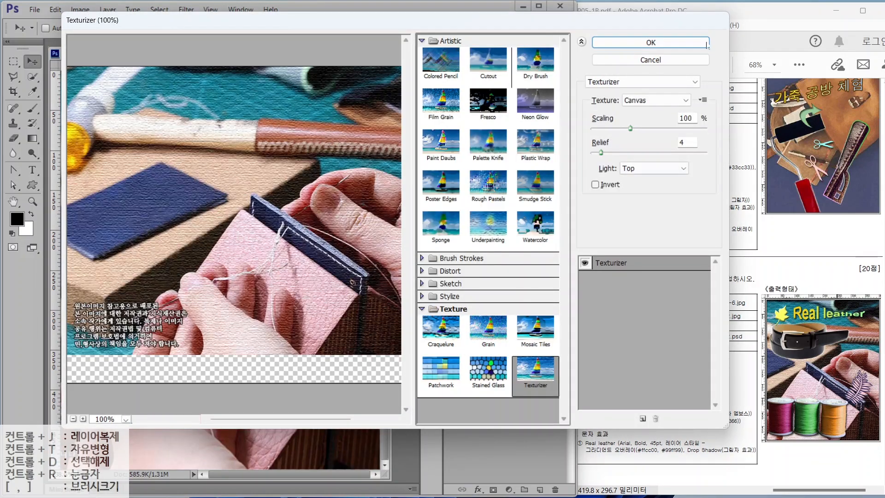
{"action": "left_click", "coordinate": [628, 43]}
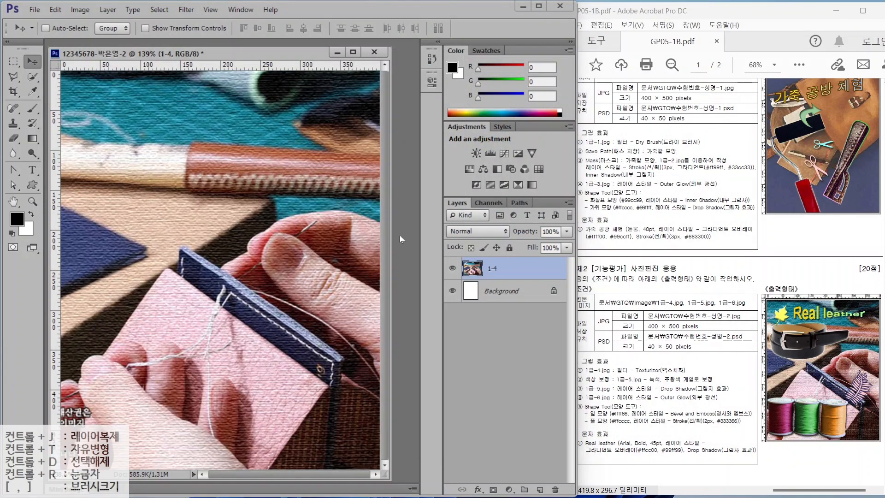
{"action": "key", "text": "ctrl+o"}
- Open 1급-5.jpg and Quick Select the three thread spools
{"action": "left_click", "coordinate": [159, 208]}
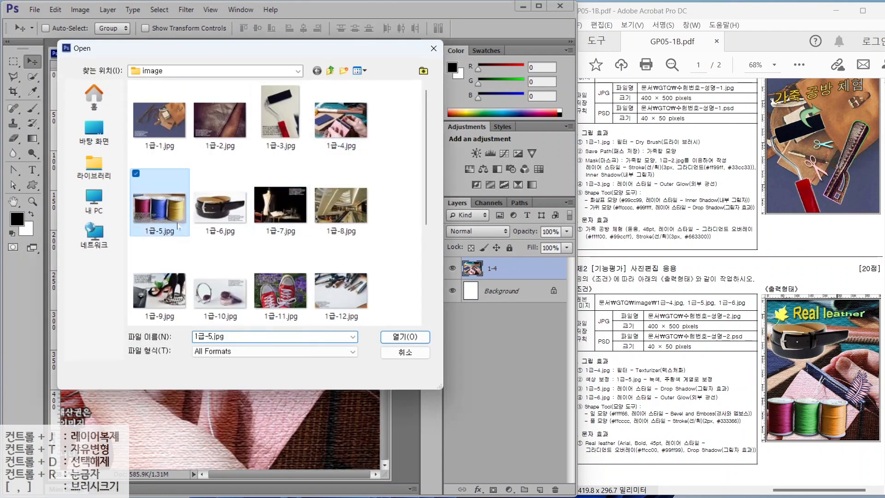
{"action": "left_click", "coordinate": [395, 339]}
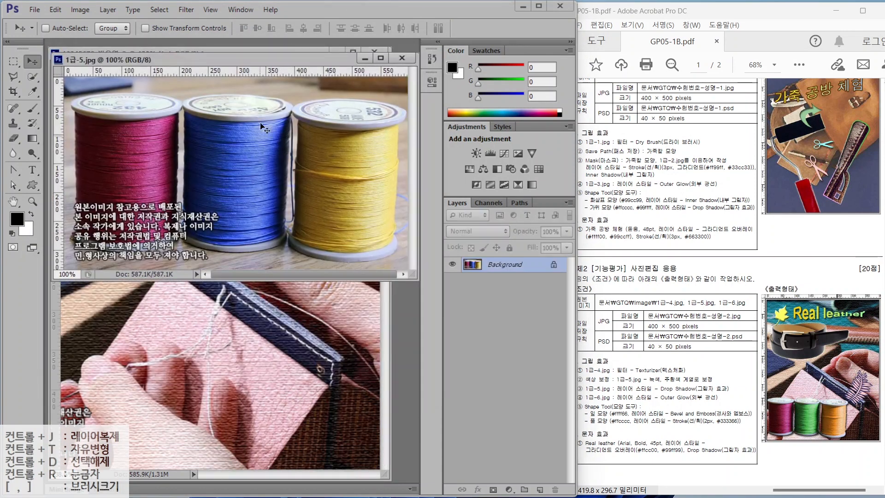
{"action": "key", "text": "w"}
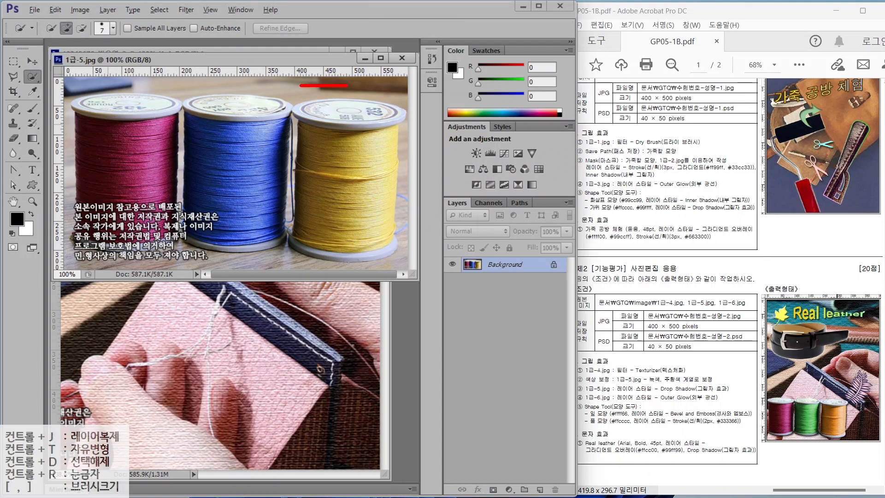
{"action": "left_click_drag", "start_coordinate": [403, 66], "coordinate": [344, 182]}
{"action": "mouse_move", "coordinate": [420, 82]}
{"action": "left_mouse_down"}
{"action": "mouse_move", "coordinate": [477, 72]}
{"action": "mouse_move", "coordinate": [470, 150]}
{"action": "mouse_move", "coordinate": [394, 135]}
{"action": "left_mouse_up"}
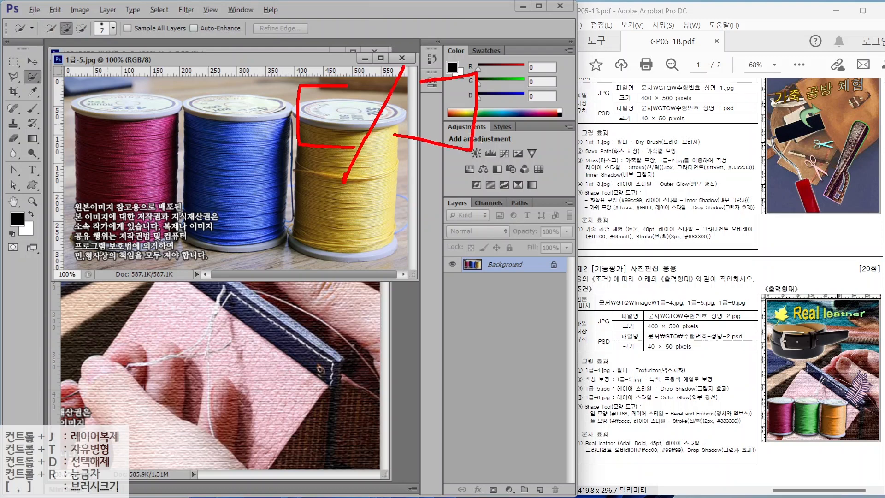
{"action": "key", "text": "Escape"}
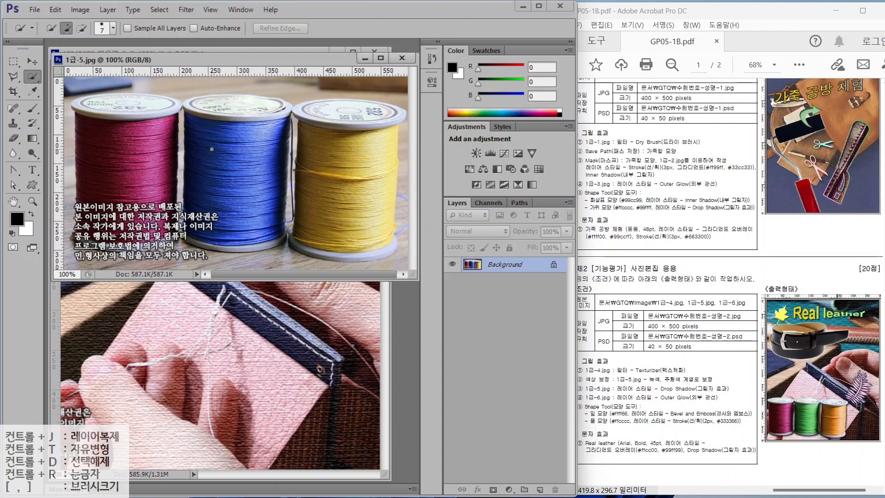
{"action": "key", "text": "bracketright"}
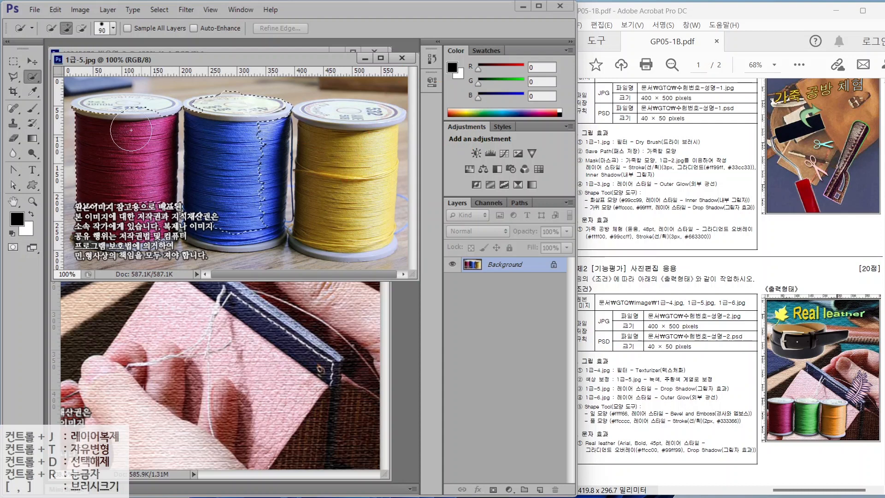
{"action": "left_click_drag", "start_coordinate": [125, 217], "coordinate": [224, 222]}
{"action": "left_click_drag", "start_coordinate": [340, 157], "coordinate": [343, 221]}
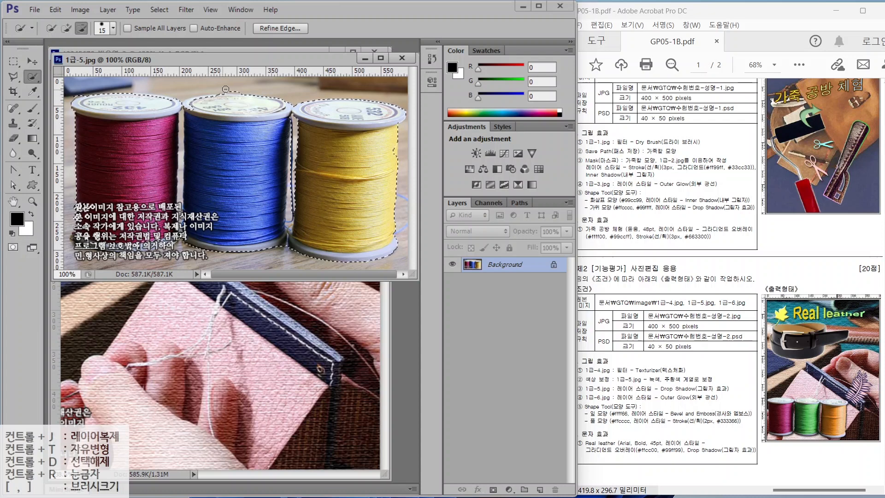
- Outline the red spool with the Polygonal Lasso to complete the spools selection
{"action": "key", "text": "l"}
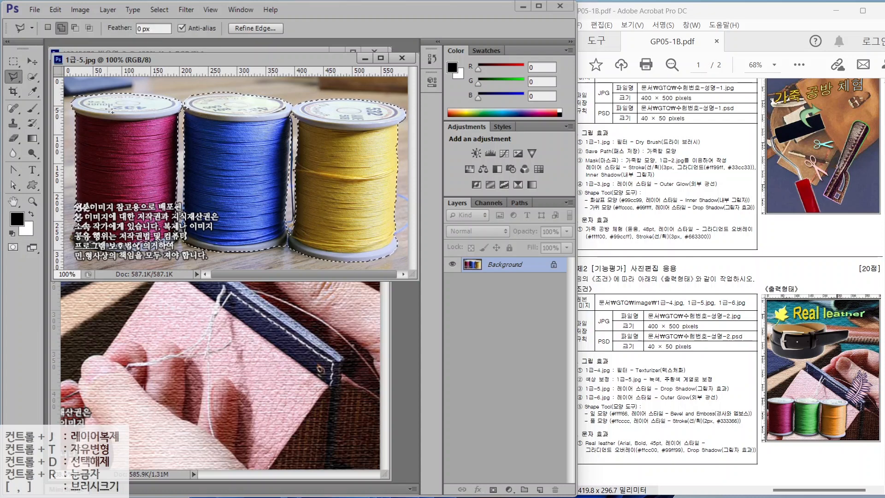
{"action": "left_click", "coordinate": [105, 171]}
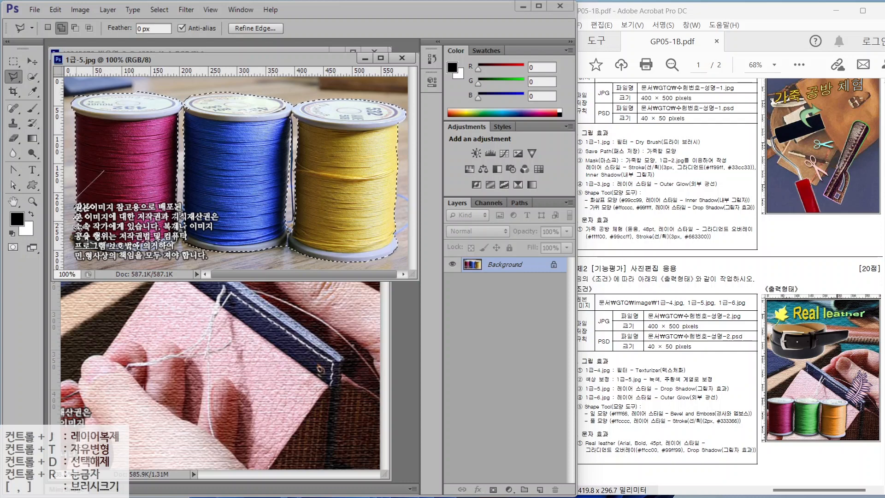
{"action": "left_click", "coordinate": [76, 197]}
{"action": "left_click", "coordinate": [76, 237]}
{"action": "left_click", "coordinate": [122, 250]}
{"action": "left_click", "coordinate": [177, 244]}
{"action": "left_click", "coordinate": [173, 190]}
{"action": "left_click", "coordinate": [105, 171]}
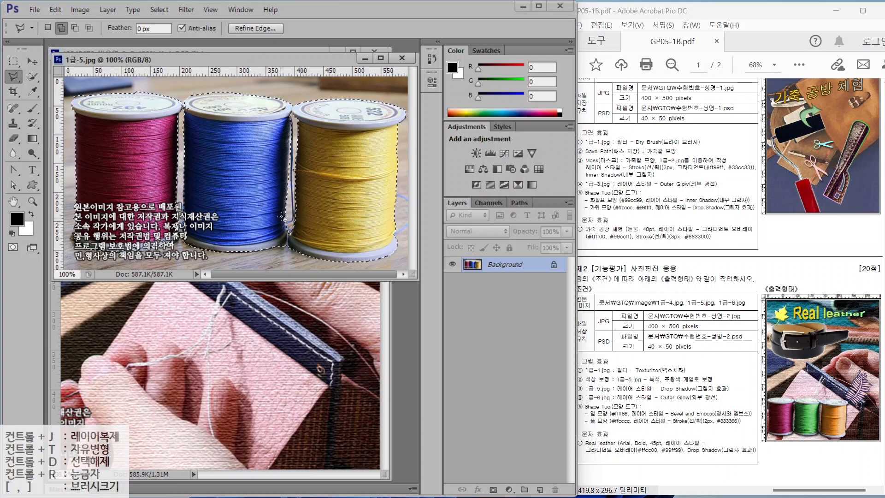
- Drag the selected spools into the poster as a new layer
{"action": "left_click", "coordinate": [32, 62]}
{"action": "left_click_drag", "start_coordinate": [141, 129], "coordinate": [201, 323]}
{"action": "double_click", "coordinate": [497, 268]}
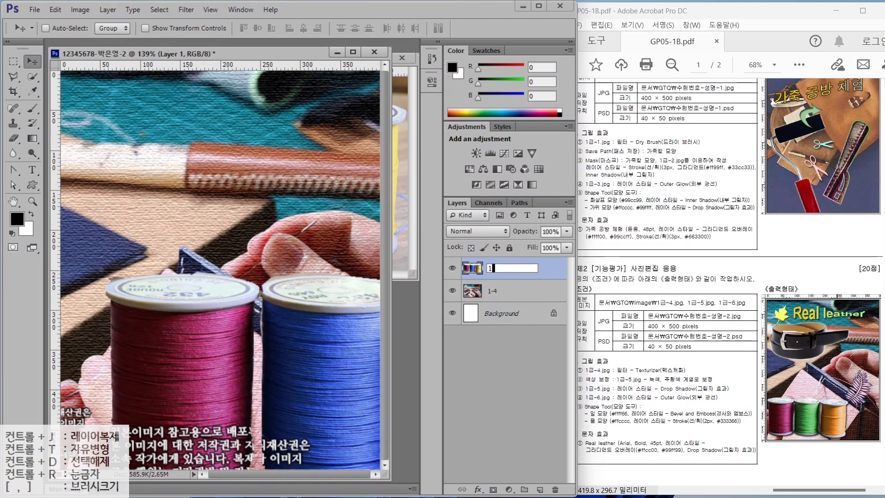
- Name the layer 1-5, then Free Transform the spools smaller into the bottom-left corner
{"action": "type", "text": "1-5"}
{"action": "left_click", "coordinate": [402, 58]}
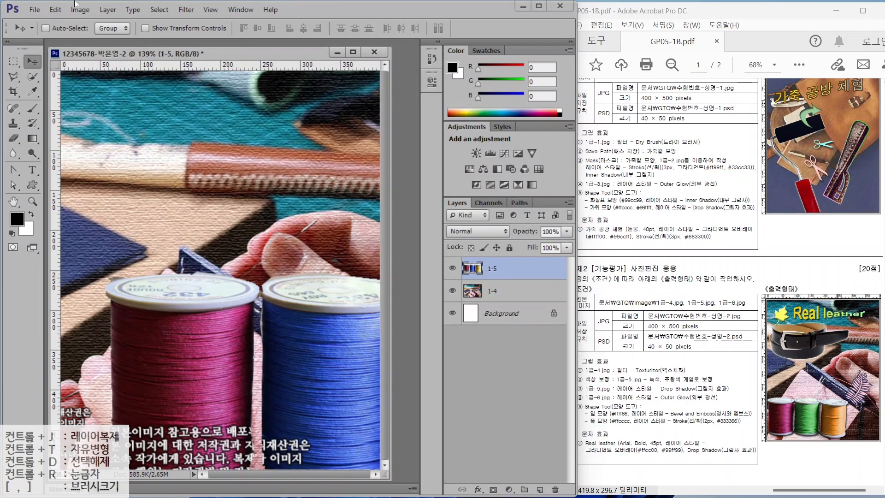
{"action": "left_click", "coordinate": [37, 12]}
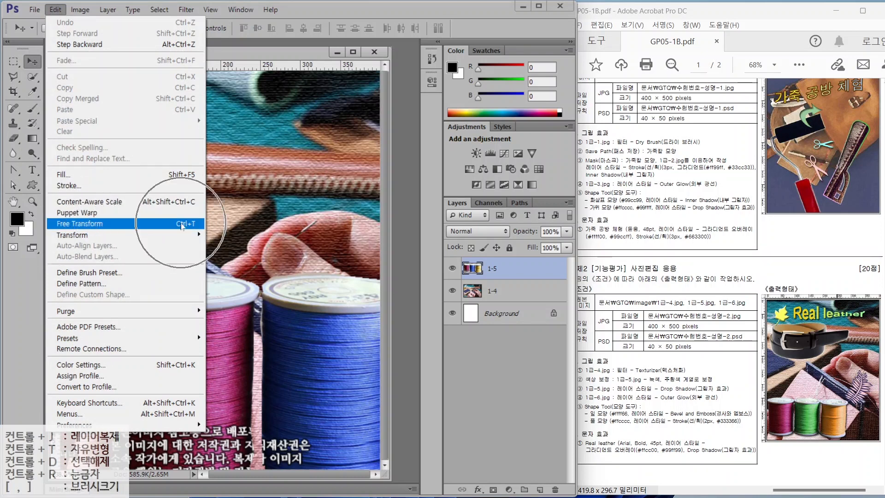
{"action": "left_click", "coordinate": [182, 225]}
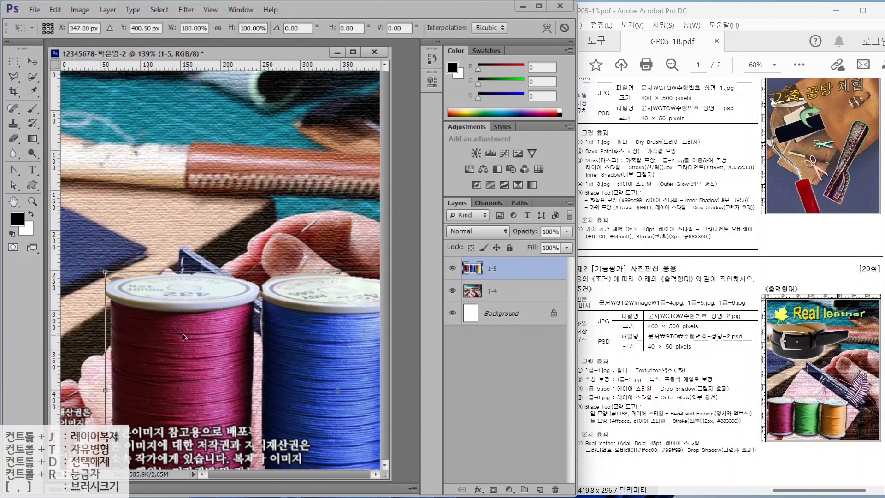
{"action": "left_click_drag", "start_coordinate": [106, 272], "coordinate": [265, 355]}
{"action": "left_click_drag", "start_coordinate": [322, 411], "coordinate": [98, 367]}
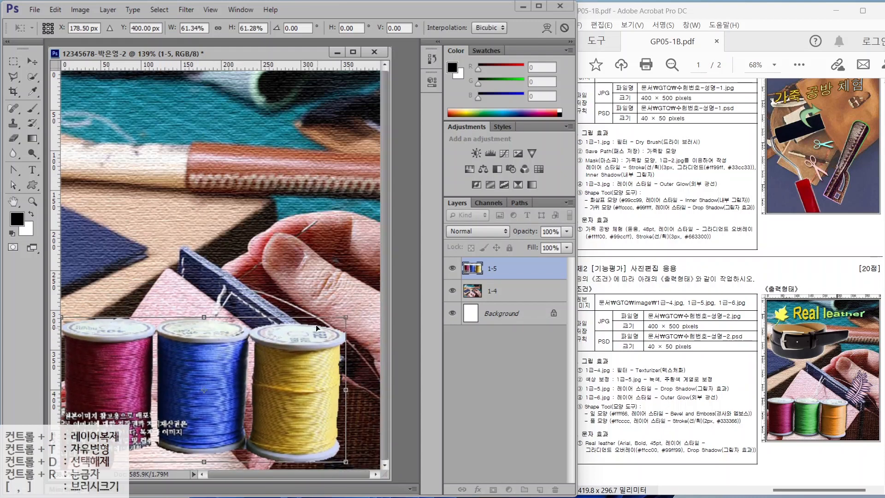
{"action": "left_click_drag", "start_coordinate": [345, 317], "coordinate": [297, 343]}
{"action": "key", "text": "Return"}
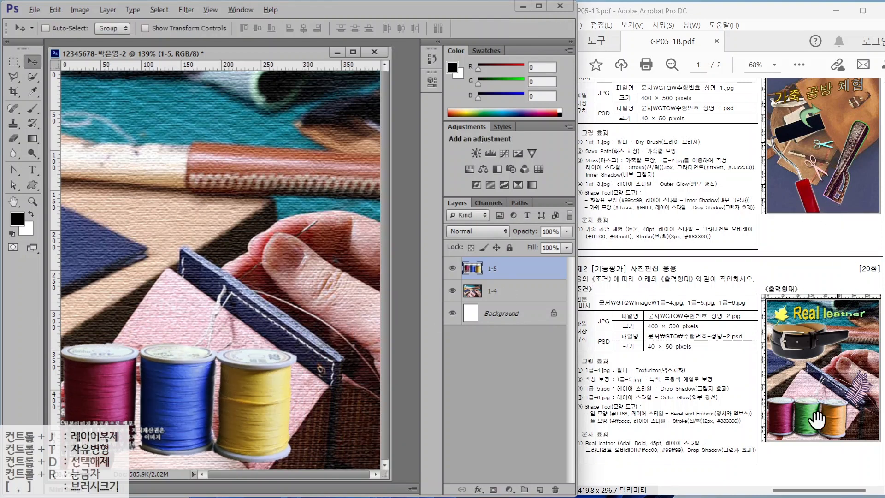
- Drag within the right-hand panel area, then cancel with Escape
{"action": "left_click_drag", "start_coordinate": [784, 408], "coordinate": [760, 372]}
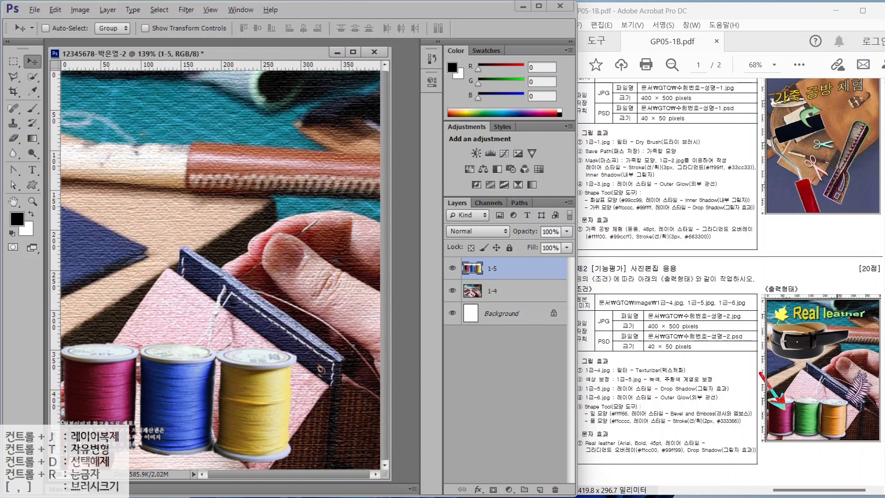
{"action": "left_click_drag", "start_coordinate": [804, 409], "coordinate": [804, 373]}
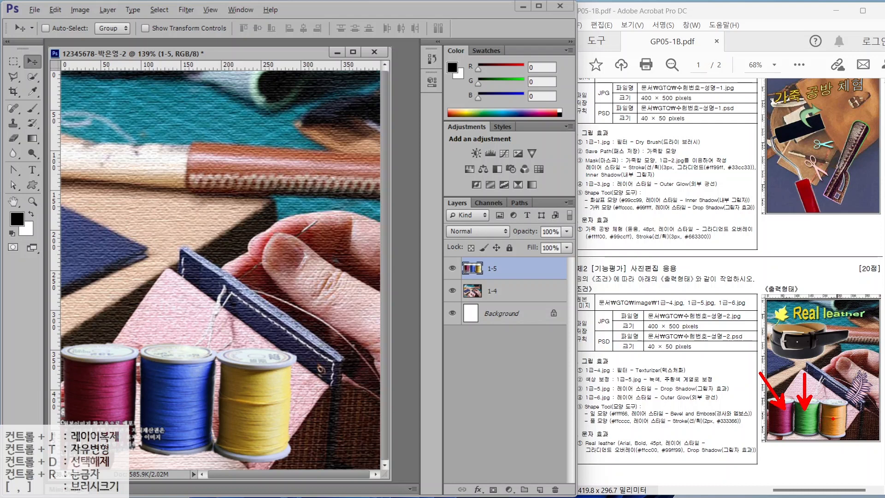
{"action": "left_click_drag", "start_coordinate": [837, 416], "coordinate": [858, 392]}
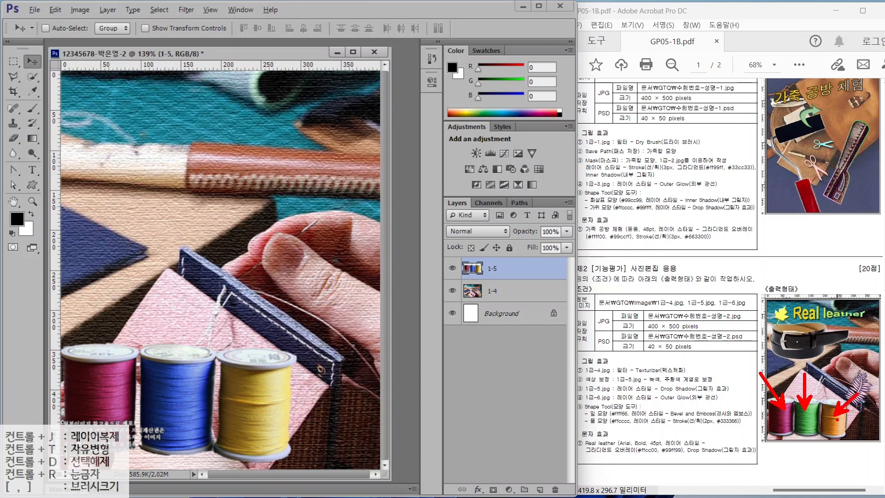
{"action": "key", "text": "Escape"}
- Select the blue spool and apply Hue/Saturation: hue -138, saturation +24, lightness -27
{"action": "left_click", "coordinate": [29, 82]}
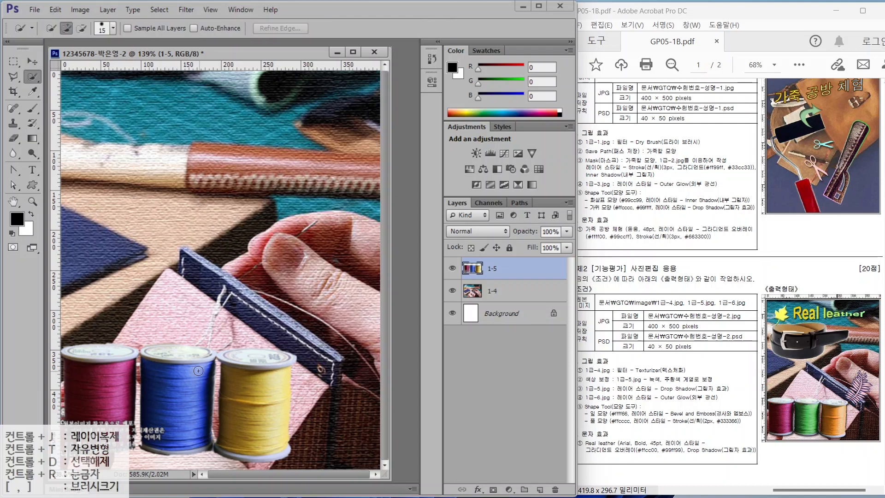
{"action": "left_click_drag", "start_coordinate": [170, 379], "coordinate": [159, 436]}
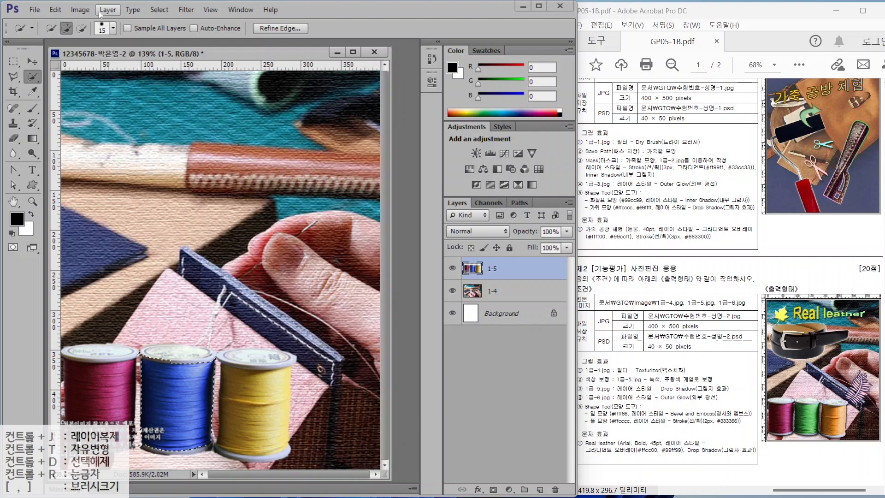
{"action": "left_click", "coordinate": [81, 10]}
{"action": "mouse_move", "coordinate": [79, 39]}
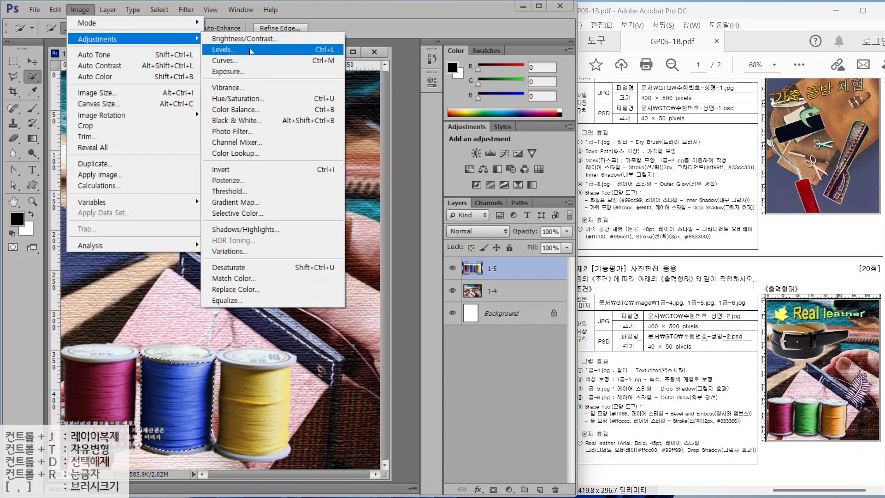
{"action": "left_click", "coordinate": [234, 99]}
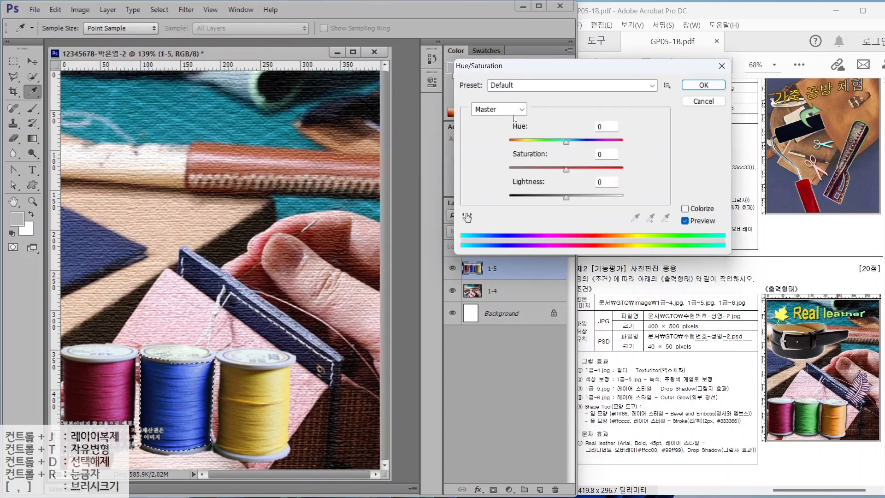
{"action": "left_click_drag", "start_coordinate": [565, 141], "coordinate": [519, 144]}
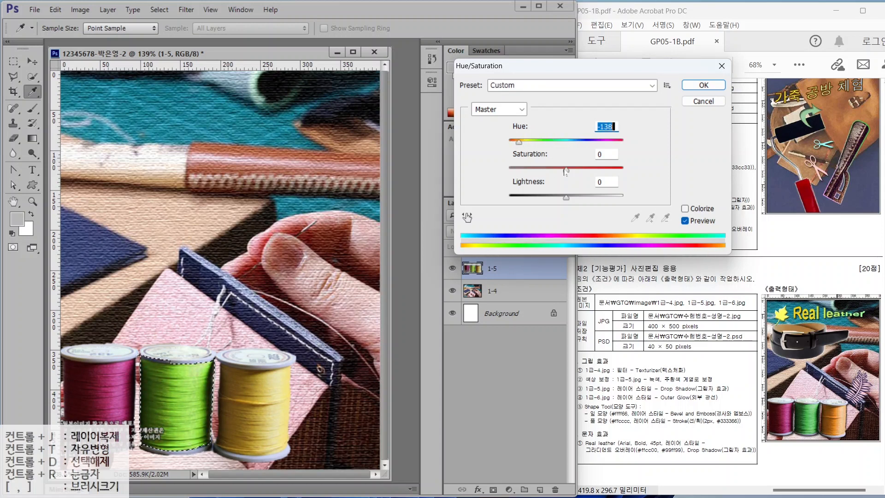
{"action": "mouse_move", "coordinate": [566, 170]}
{"action": "left_mouse_down"}
{"action": "mouse_move", "coordinate": [557, 171]}
{"action": "mouse_move", "coordinate": [575, 170]}
{"action": "left_mouse_up"}
{"action": "left_click_drag", "start_coordinate": [562, 201], "coordinate": [551, 201]}
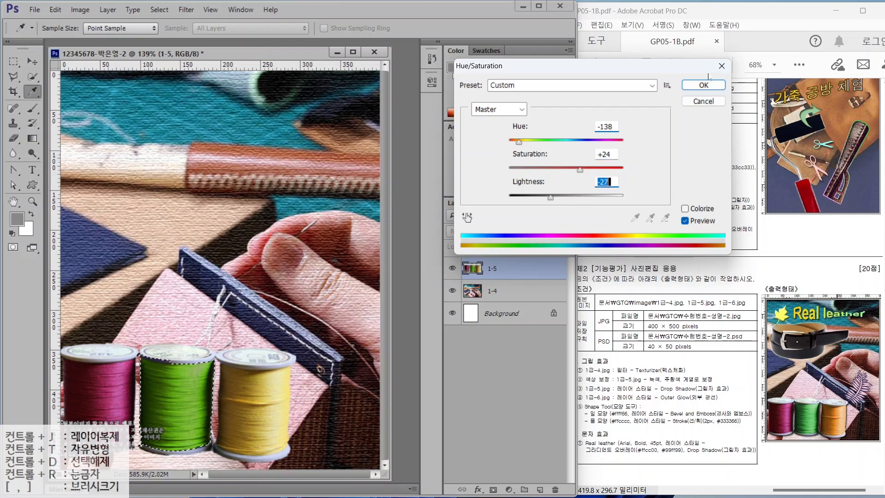
{"action": "left_click", "coordinate": [705, 85]}
{"action": "key", "text": "w"}
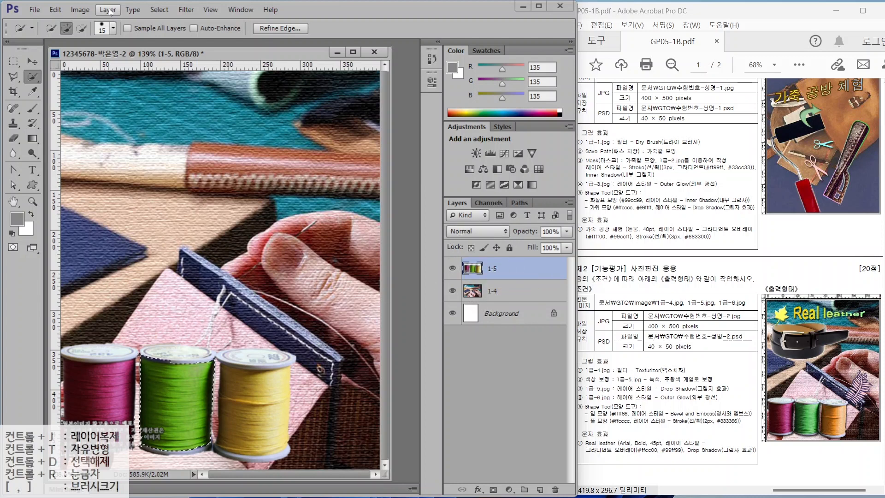
- Deselect the green spool and select the yellow spool, trimming its bottom rim
{"action": "left_click", "coordinate": [186, 10]}
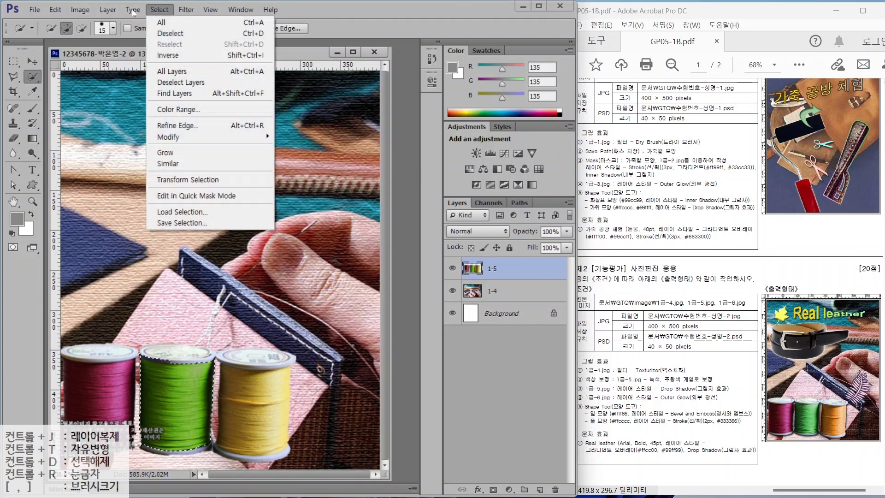
{"action": "left_click", "coordinate": [170, 34]}
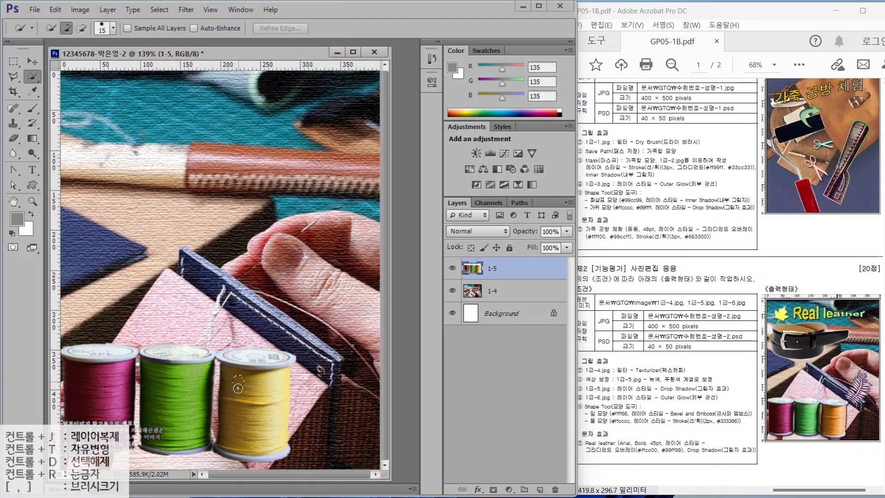
{"action": "left_click_drag", "start_coordinate": [238, 382], "coordinate": [237, 411]}
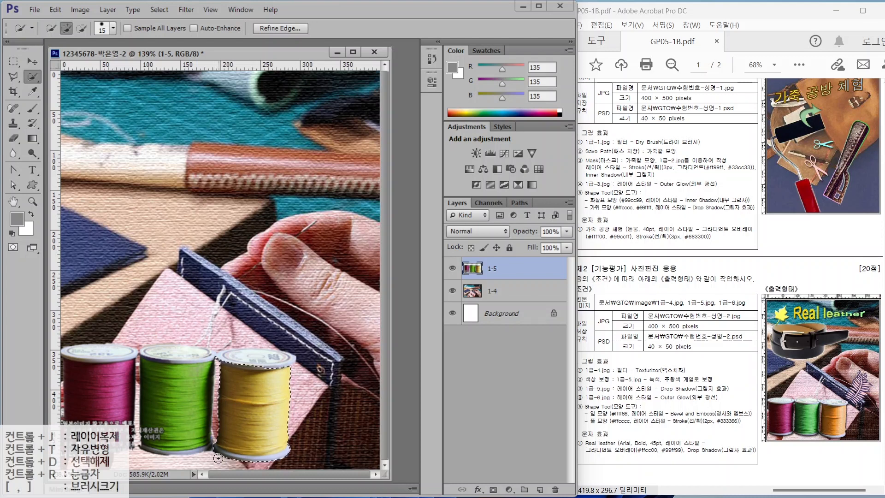
{"action": "left_click_drag", "start_coordinate": [224, 458], "coordinate": [251, 463]}
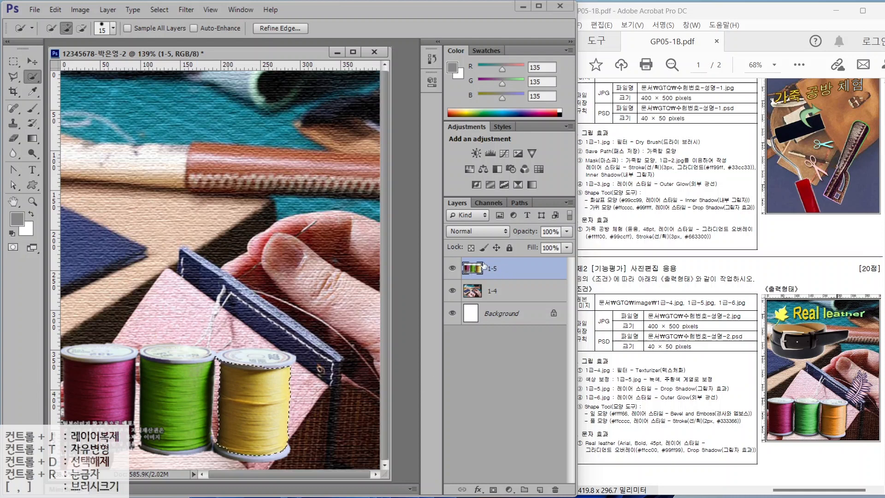
- Open the window control menu, make several drags, then dismiss with Escape
{"action": "key", "text": "alt+space"}
{"action": "left_click_drag", "start_coordinate": [433, 196], "coordinate": [585, 496]}
{"action": "left_click_drag", "start_coordinate": [500, 476], "coordinate": [519, 495]}
{"action": "left_click_drag", "start_coordinate": [539, 440], "coordinate": [511, 481]}
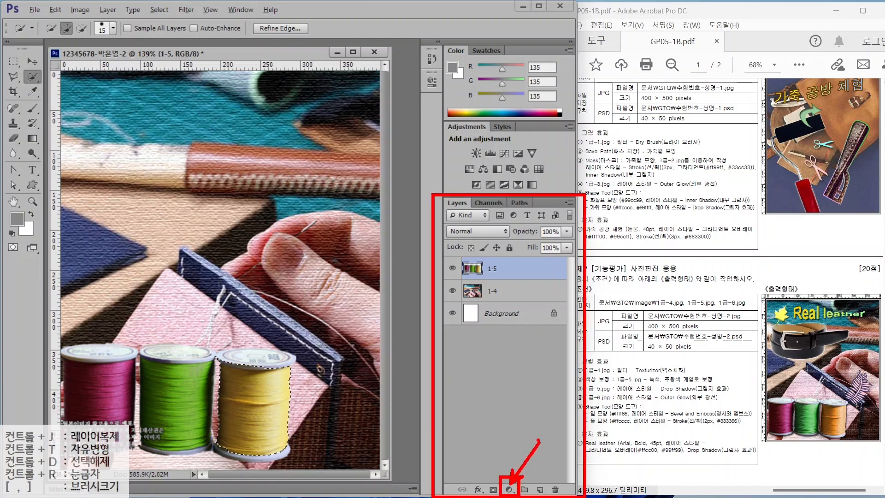
{"action": "key", "text": "Escape"}
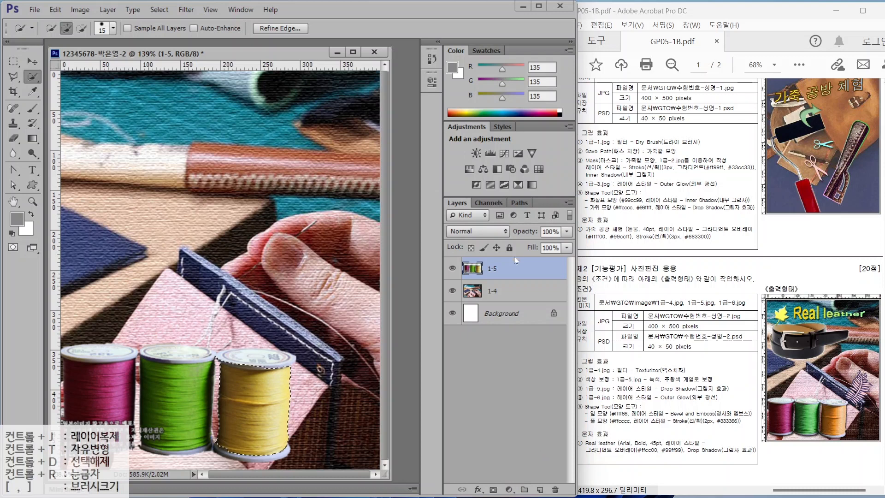
- Add a Hue/Saturation adjustment layer at hue -39 to turn the yellow spool orange
{"action": "left_click", "coordinate": [508, 489]}
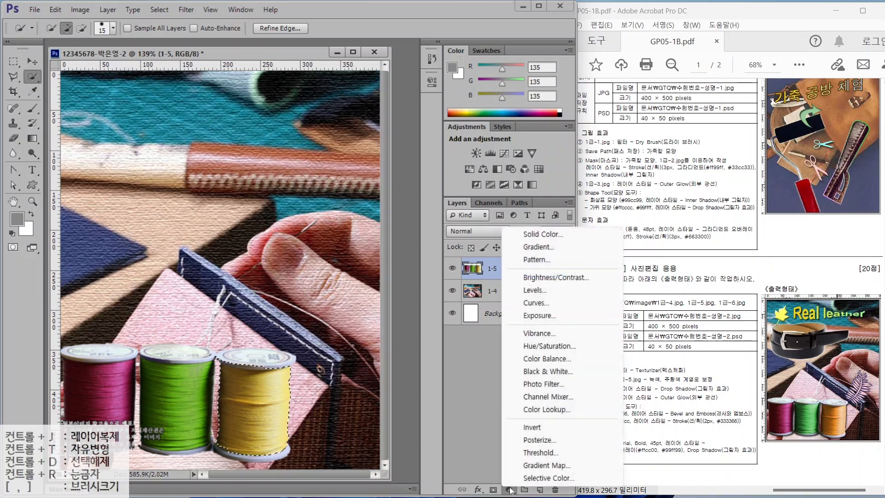
{"action": "left_click", "coordinate": [536, 350]}
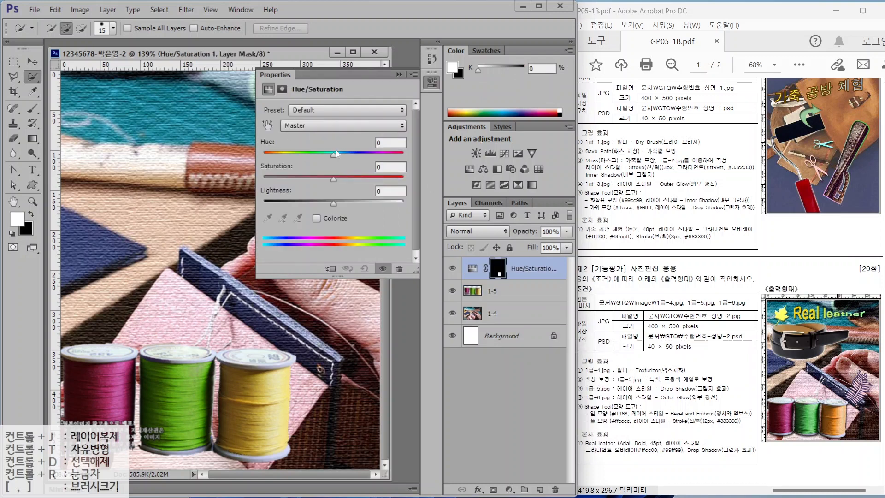
{"action": "left_click_drag", "start_coordinate": [333, 156], "coordinate": [306, 161]}
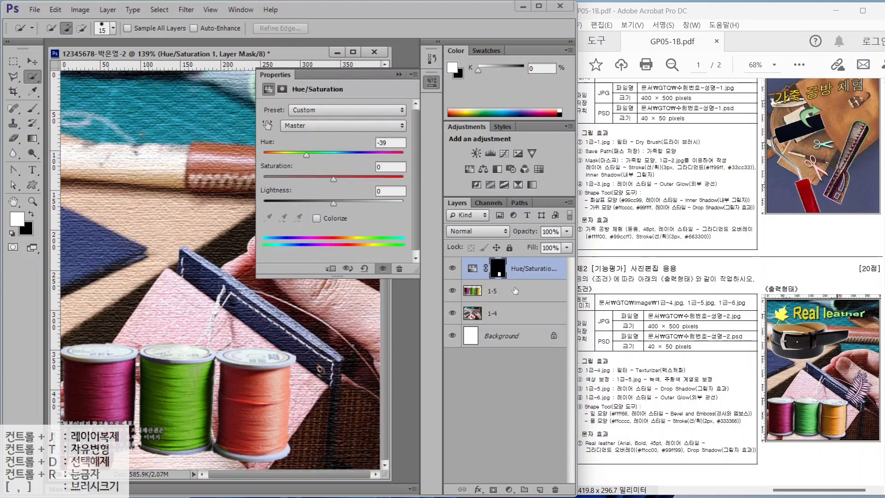
{"action": "left_click", "coordinate": [472, 270]}
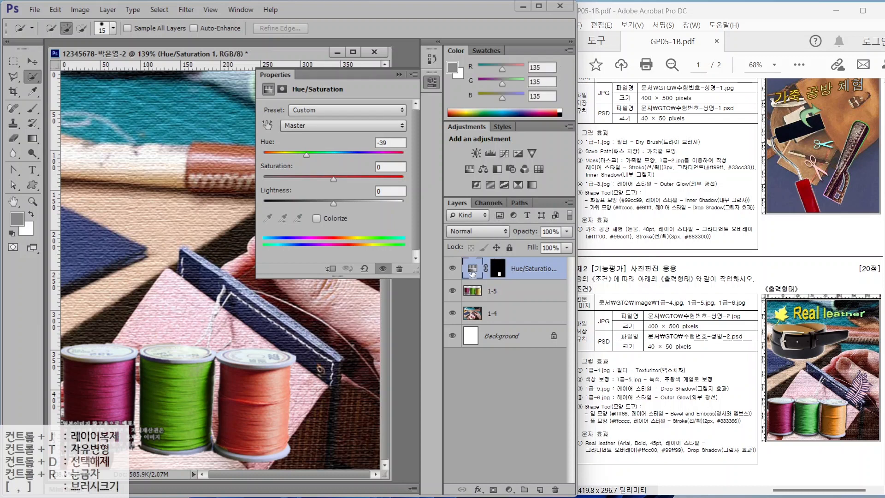
- Toggle the adjustment's visibility to compare before and after, leaving it on
{"action": "left_click", "coordinate": [452, 269]}
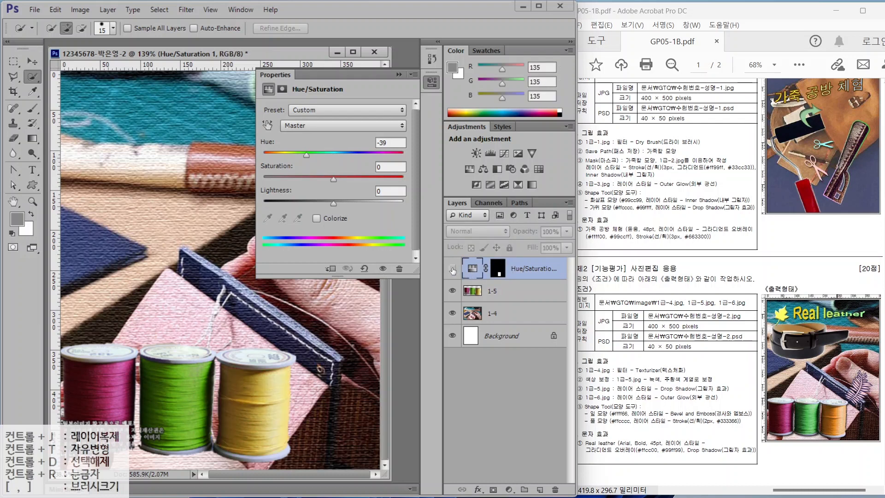
{"action": "left_click", "coordinate": [453, 269]}
{"action": "left_click", "coordinate": [453, 269]}
{"action": "left_click", "coordinate": [452, 269]}
{"action": "left_click", "coordinate": [452, 270]}
{"action": "left_click", "coordinate": [431, 82]}
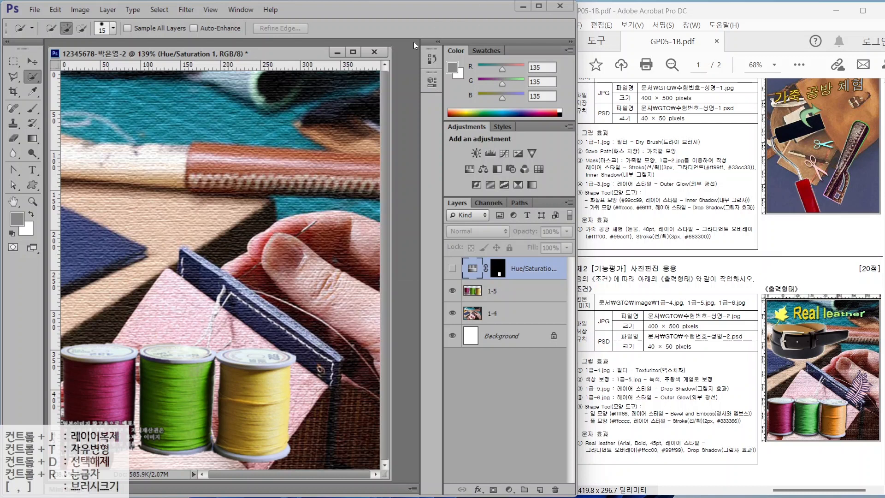
{"action": "left_click", "coordinate": [451, 271]}
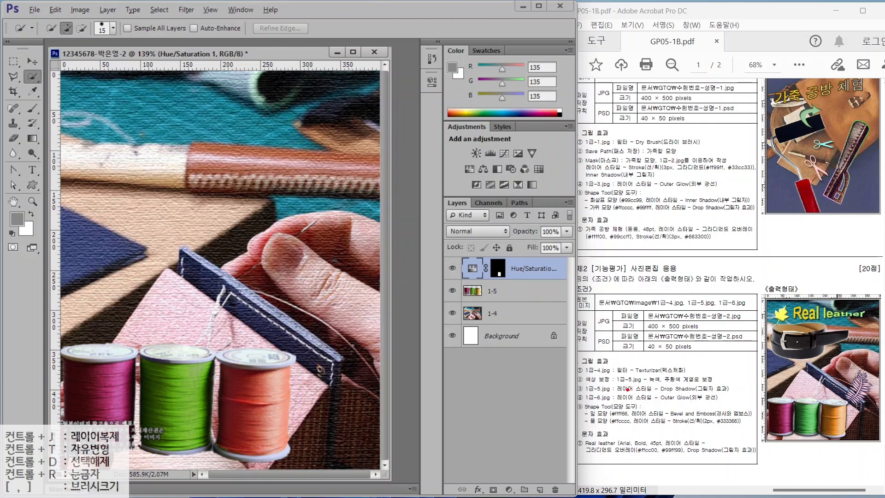
{"action": "left_click_drag", "start_coordinate": [620, 395], "coordinate": [737, 394]}
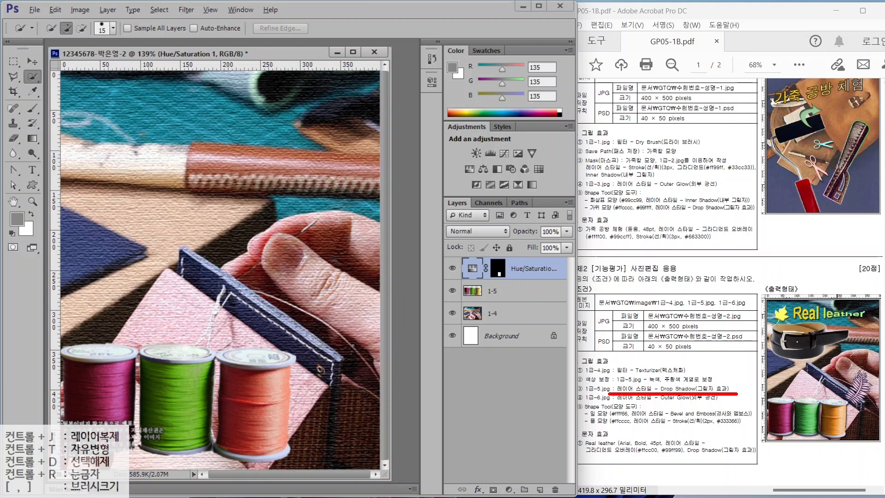
{"action": "key", "text": "Escape"}
- Apply a default Drop Shadow to spools layer 1-5, then open the belt photo 1급-6.jpg
{"action": "left_click", "coordinate": [509, 296]}
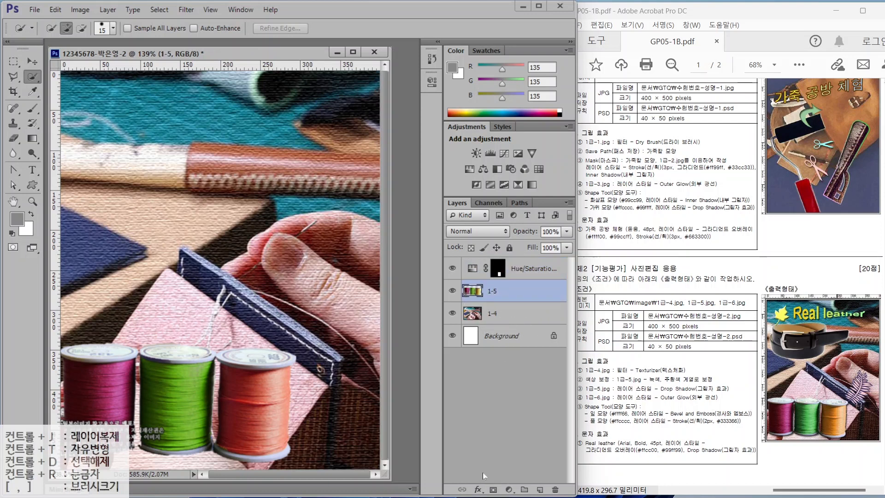
{"action": "left_click", "coordinate": [478, 489]}
{"action": "left_click", "coordinate": [511, 476]}
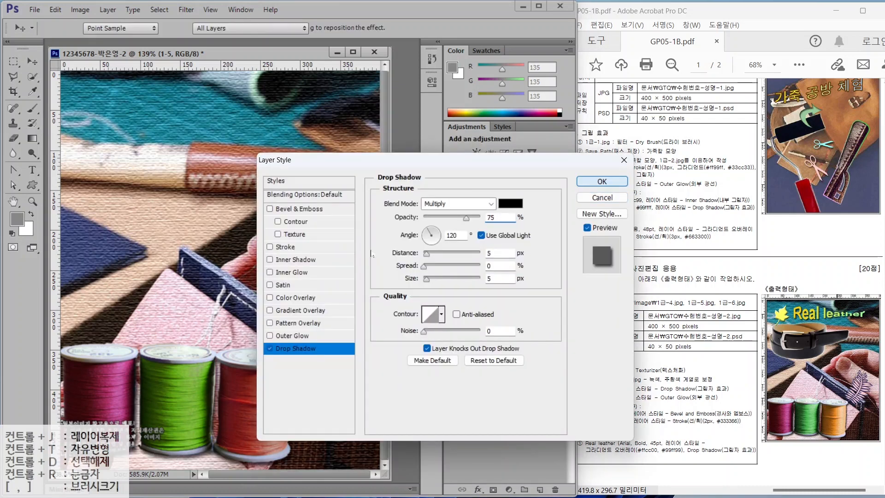
{"action": "key", "text": "Return"}
{"action": "left_click", "coordinate": [521, 271]}
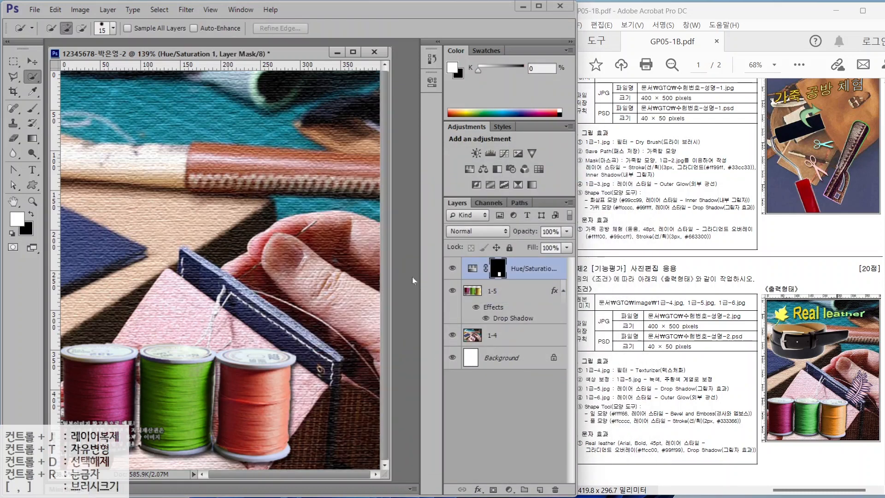
{"action": "key", "text": "ctrl+o"}
{"action": "double_click", "coordinate": [220, 202]}
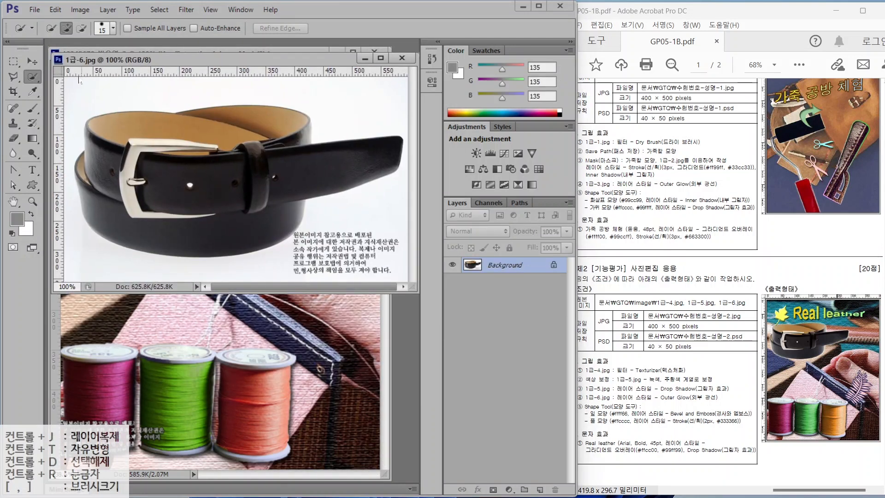
- Switch to the Magic Wand tool and adjust its options bar
{"action": "right_click", "coordinate": [32, 77]}
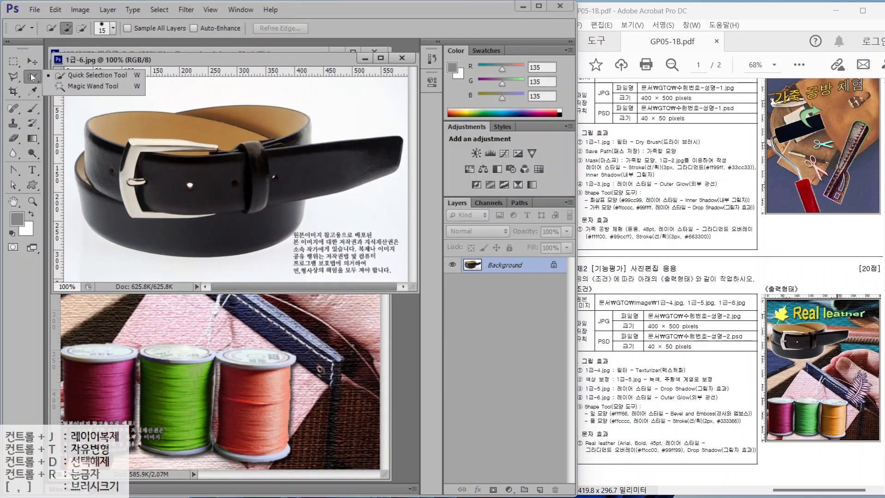
{"action": "left_click", "coordinate": [85, 87]}
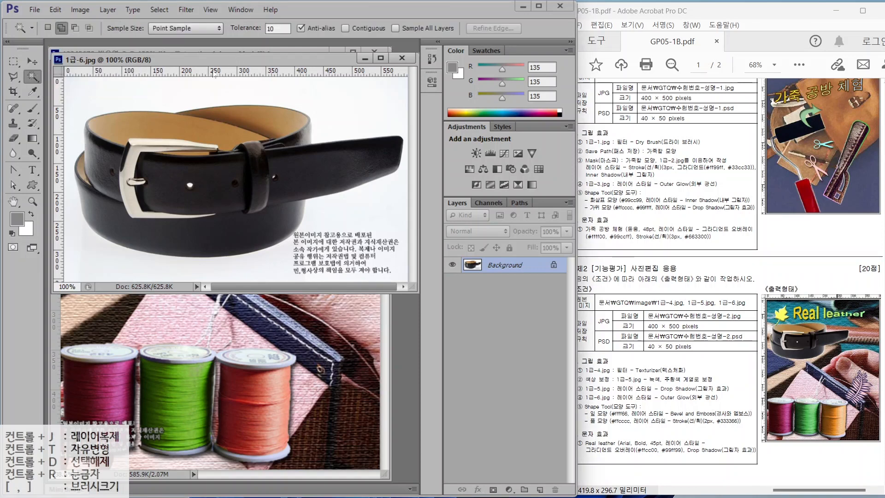
{"action": "key", "text": "alt+2"}
{"action": "mouse_move", "coordinate": [34, 13]}
{"action": "left_mouse_down"}
{"action": "mouse_move", "coordinate": [268, 46]}
{"action": "mouse_move", "coordinate": [489, 44]}
{"action": "left_mouse_up"}
{"action": "mouse_move", "coordinate": [278, 33]}
{"action": "left_mouse_down"}
{"action": "mouse_move", "coordinate": [265, 43]}
{"action": "mouse_move", "coordinate": [281, 41]}
{"action": "left_mouse_up"}
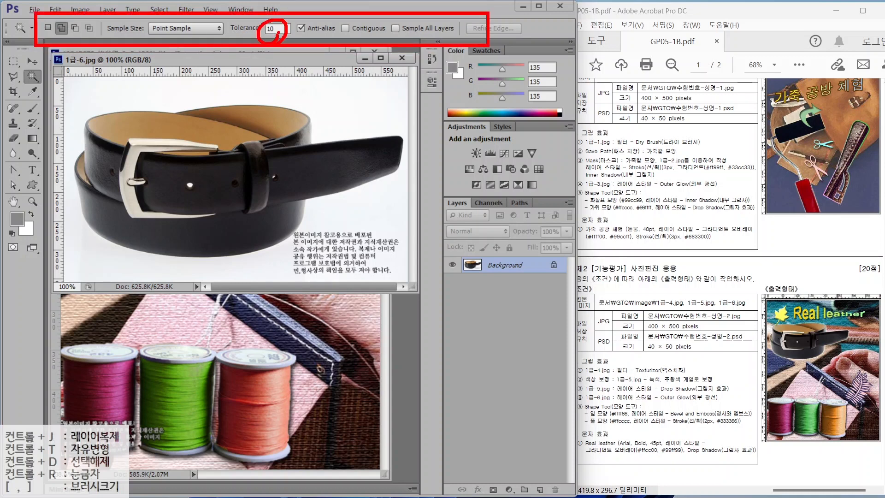
{"action": "key", "text": "Escape"}
- Select the white background with the Magic Wand at tolerance 32, Contiguous on
{"action": "left_click", "coordinate": [247, 30]}
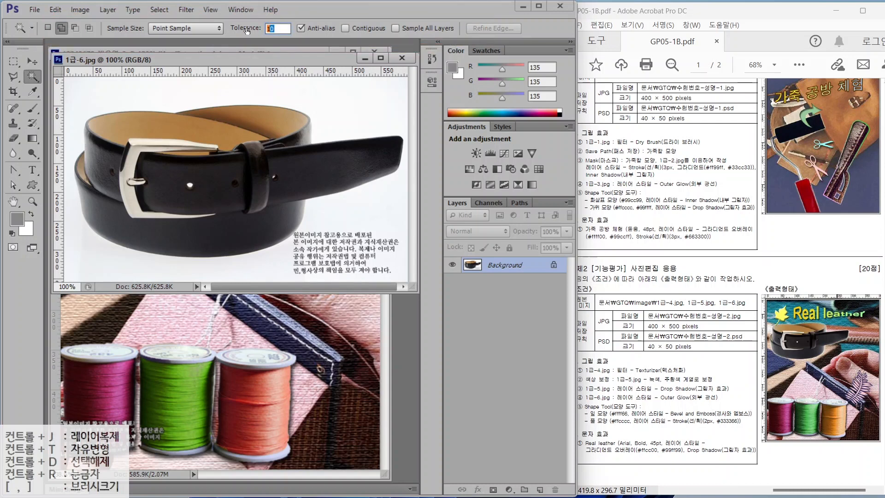
{"action": "type", "text": "32"}
{"action": "left_click", "coordinate": [330, 118]}
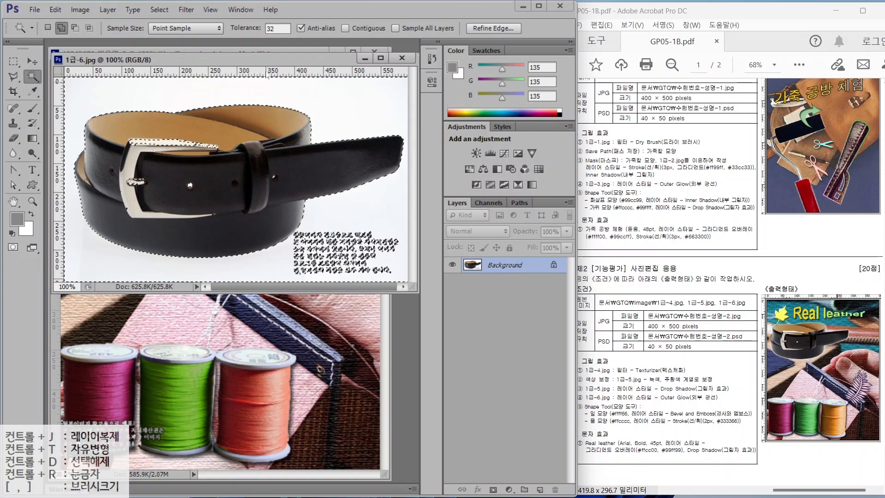
{"action": "key", "text": "ctrl+d"}
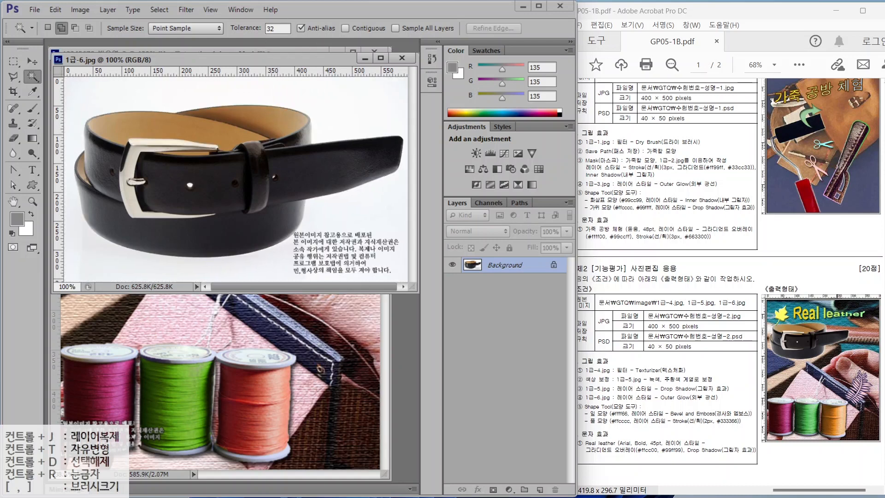
{"action": "left_click", "coordinate": [271, 28]}
{"action": "type", "text": "20"}
{"action": "left_click", "coordinate": [288, 105]}
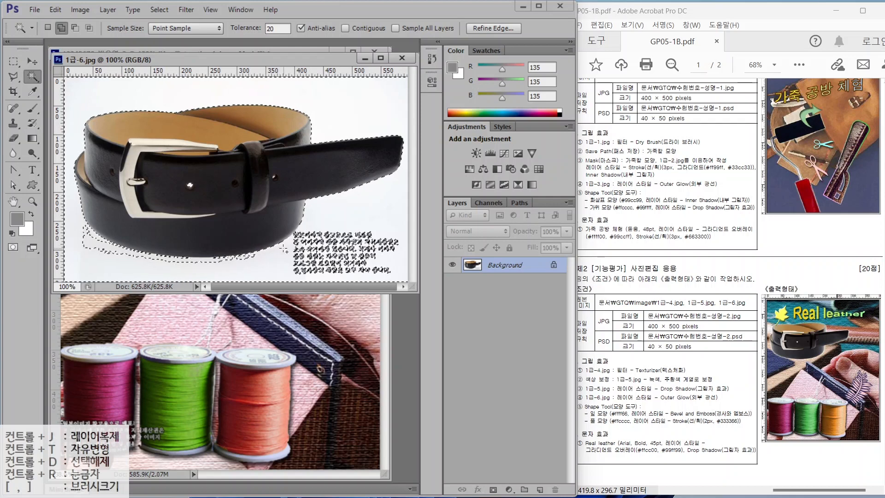
{"action": "key", "text": "ctrl"}
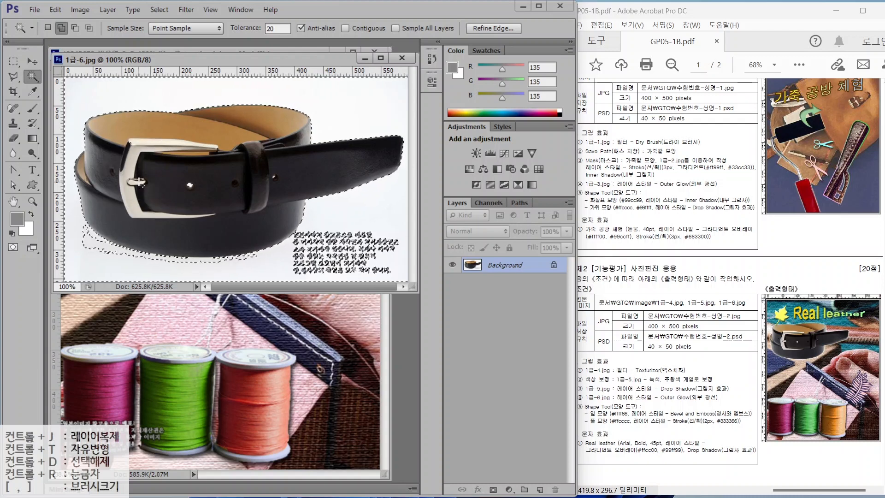
{"action": "left_click", "coordinate": [345, 28]}
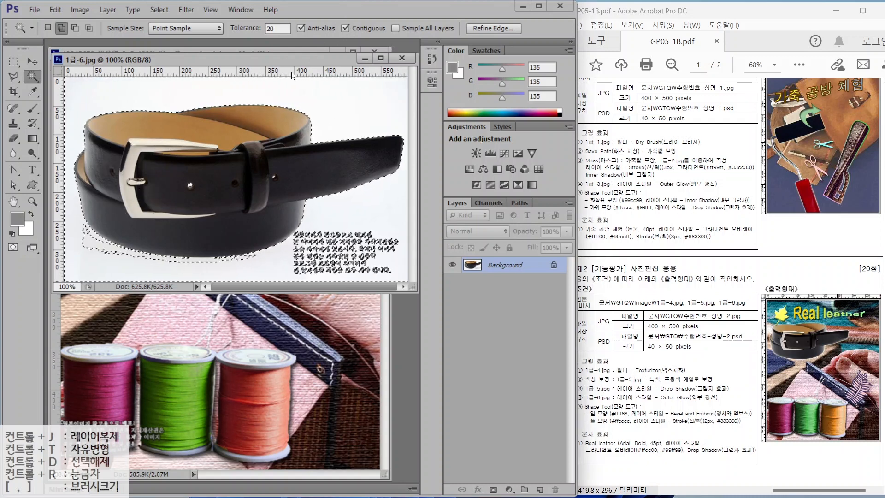
{"action": "key", "text": "ctrl+d"}
{"action": "left_click_drag", "start_coordinate": [279, 29], "coordinate": [260, 32]}
{"action": "type", "text": "32"}
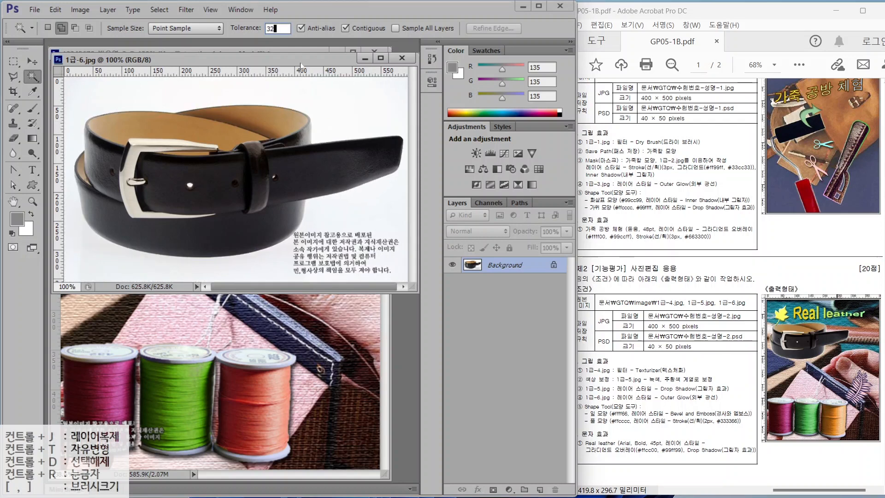
{"action": "left_click", "coordinate": [353, 109]}
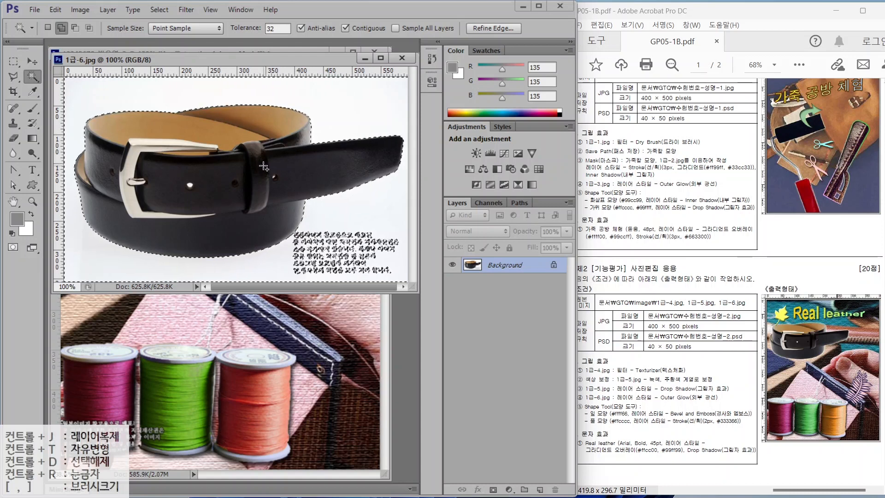
- Invert the selection, subtract the caption text, and drag the belt into the poster
{"action": "left_click", "coordinate": [159, 10]}
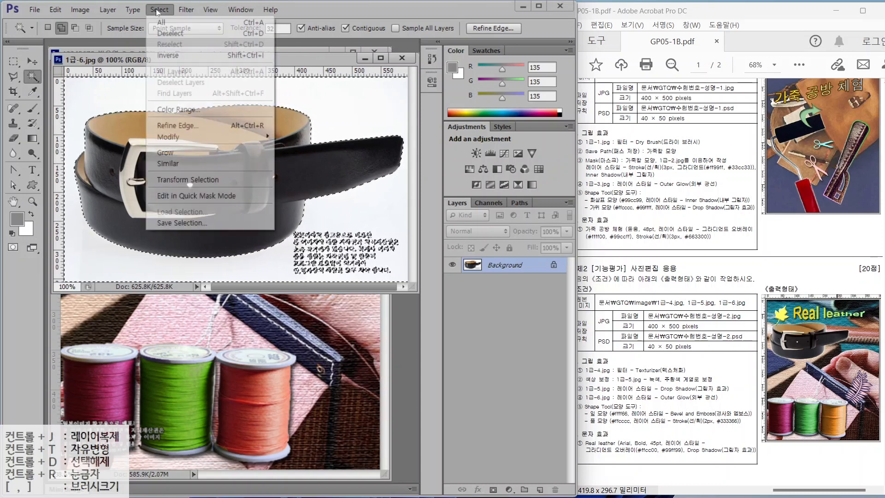
{"action": "left_click", "coordinate": [167, 55]}
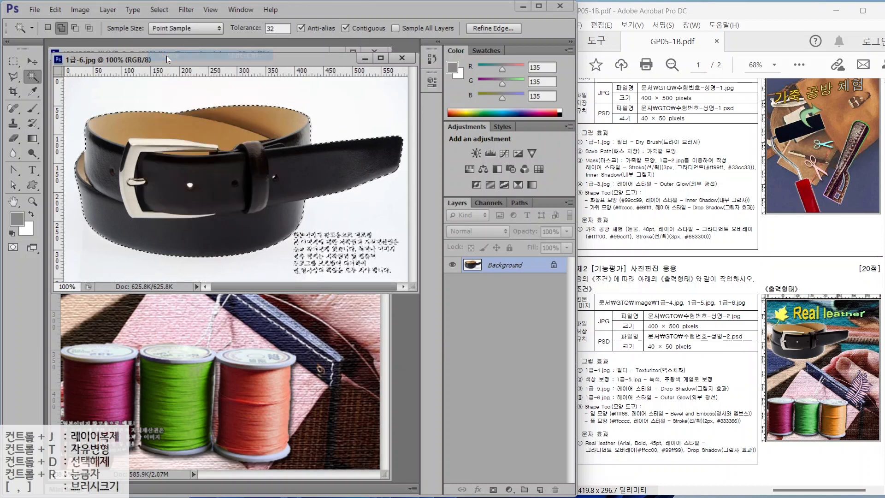
{"action": "left_click", "coordinate": [13, 61]}
{"action": "left_click_drag", "start_coordinate": [293, 233], "coordinate": [403, 279]}
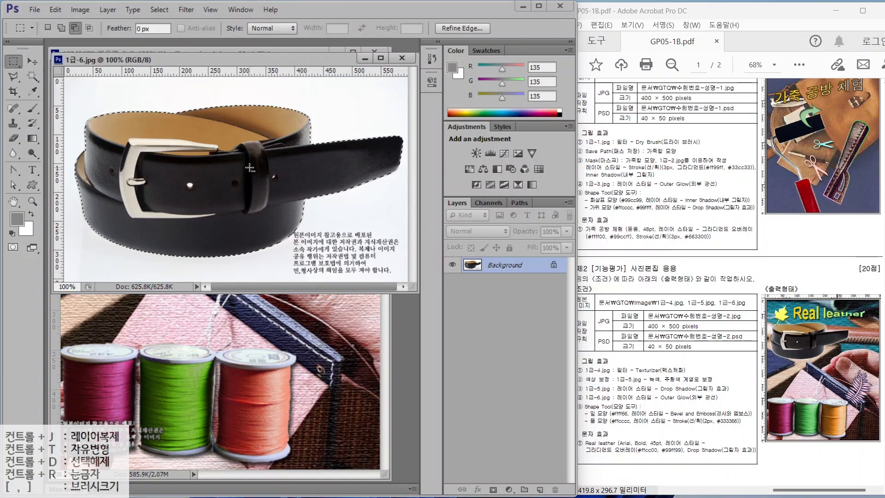
{"action": "left_click", "coordinate": [32, 61]}
{"action": "left_click_drag", "start_coordinate": [151, 178], "coordinate": [121, 330]}
- Close the belt source image and name the new layer 1-6
{"action": "left_click", "coordinate": [402, 58]}
{"action": "double_click", "coordinate": [497, 268]}
{"action": "type", "text": "1-6"}
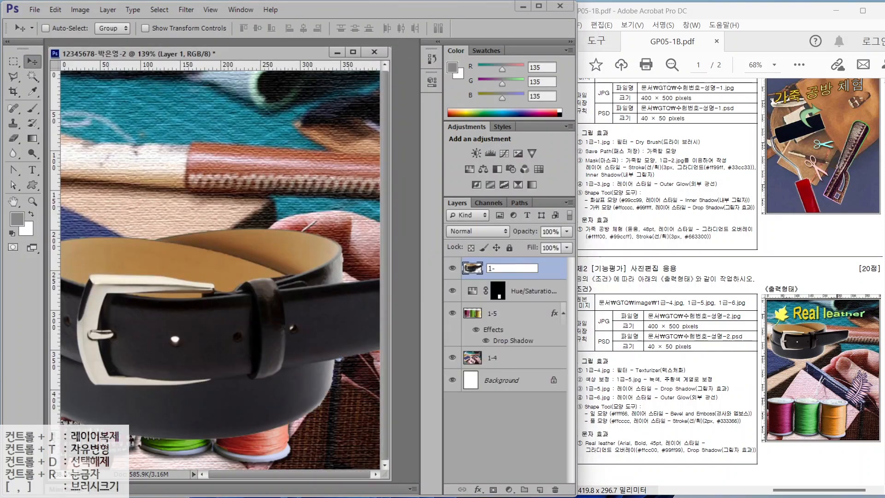
{"action": "key", "text": "Return"}
- Scale the belt to about half size and move it to the upper left
{"action": "left_click_drag", "start_coordinate": [225, 323], "coordinate": [301, 272]}
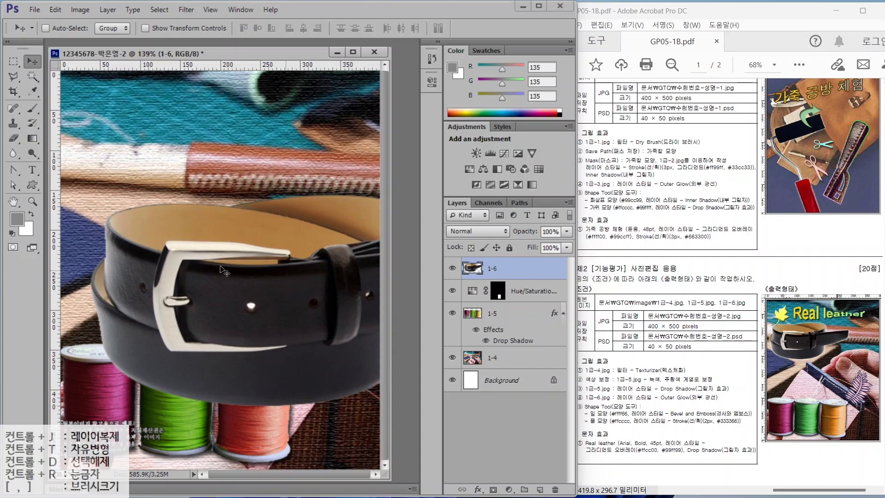
{"action": "key", "text": "ctrl+t"}
{"action": "left_click_drag", "start_coordinate": [92, 196], "coordinate": [282, 371]}
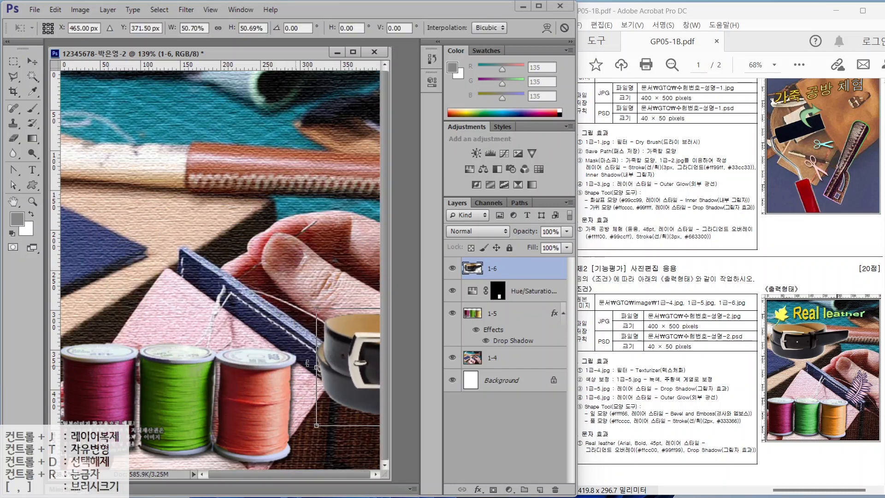
{"action": "left_click_drag", "start_coordinate": [327, 333], "coordinate": [103, 173]}
{"action": "left_click_drag", "start_coordinate": [295, 131], "coordinate": [289, 135]}
{"action": "key", "text": "Return"}
- Add a default Outer Glow effect to the belt layer
{"action": "left_click", "coordinate": [478, 488]}
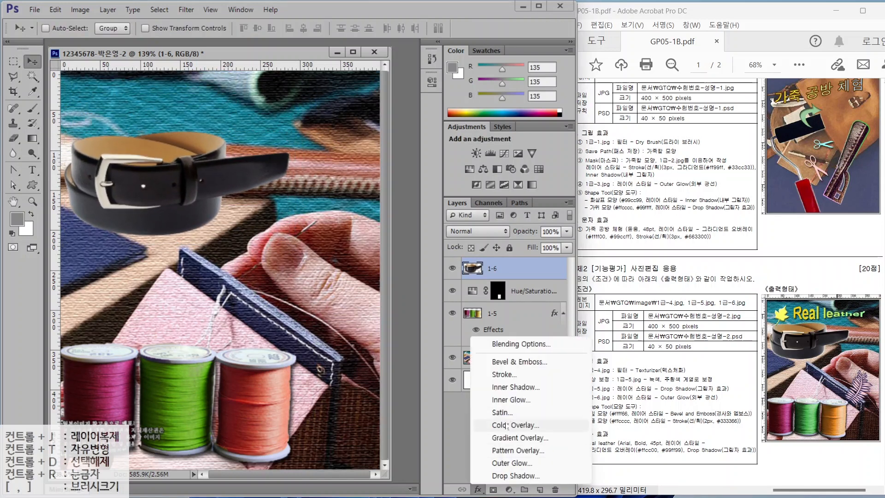
{"action": "left_click", "coordinate": [553, 463]}
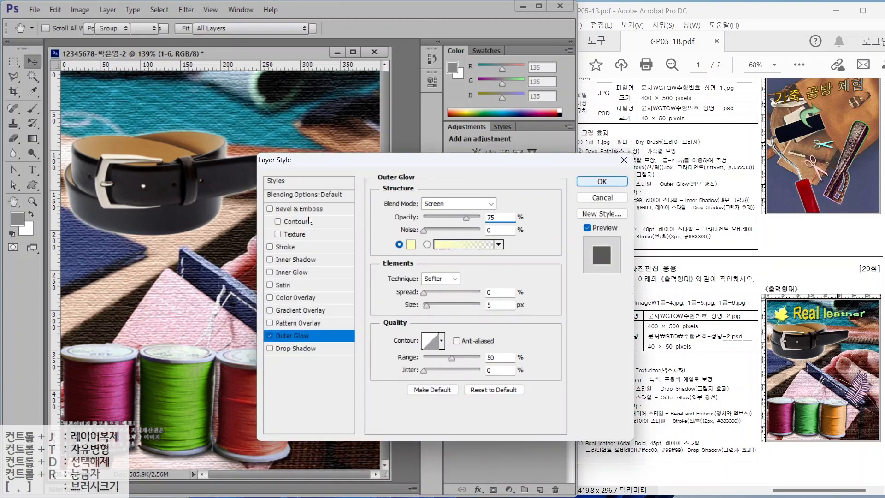
{"action": "left_click", "coordinate": [604, 179]}
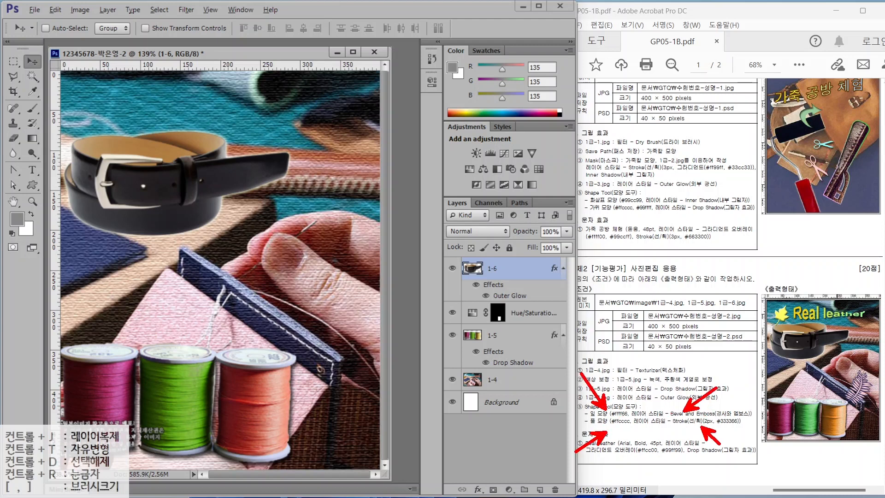
{"action": "left_click", "coordinate": [32, 185]}
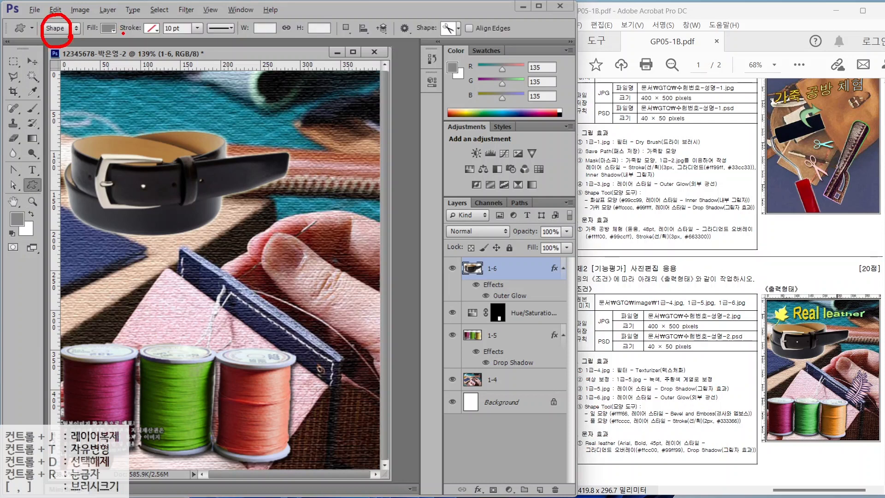
- Draw a Leaf custom shape near the top-left of the poster
{"action": "left_click_drag", "start_coordinate": [89, 15], "coordinate": [113, 40]}
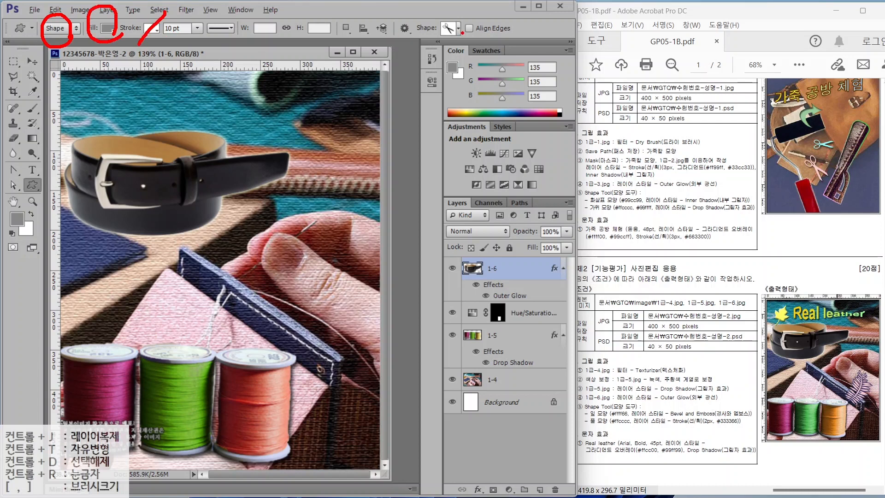
{"action": "key", "text": "Escape"}
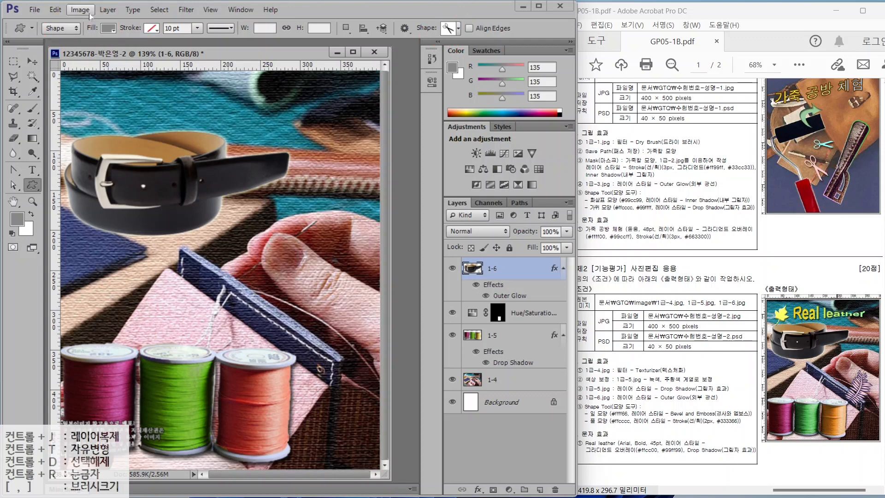
{"action": "left_click", "coordinate": [458, 29]}
{"action": "double_click", "coordinate": [646, 284]}
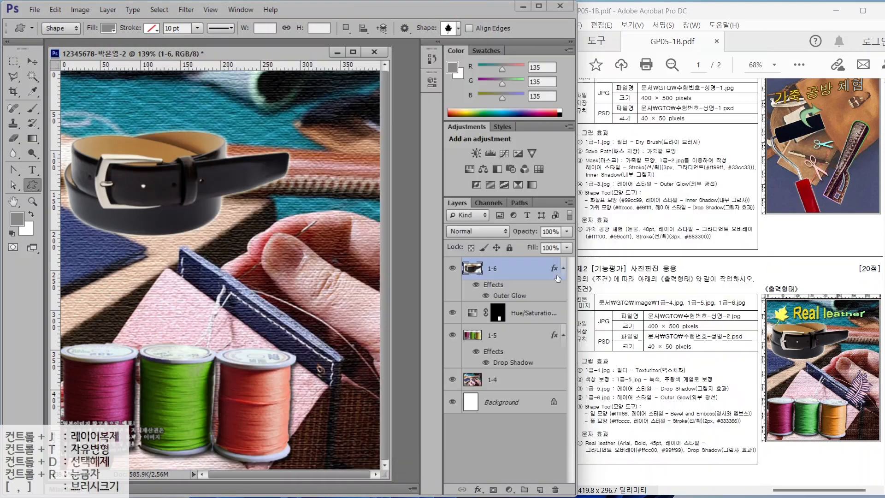
{"action": "left_click_drag", "start_coordinate": [75, 90], "coordinate": [120, 159]}
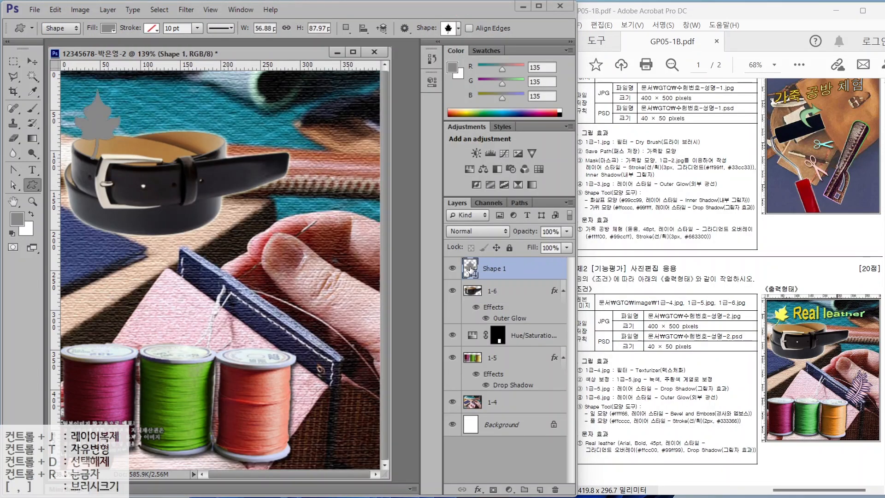
- Fill the leaf with pale yellow ffff66, add Bevel & Emboss, and tilt it slightly
{"action": "double_click", "coordinate": [470, 268]}
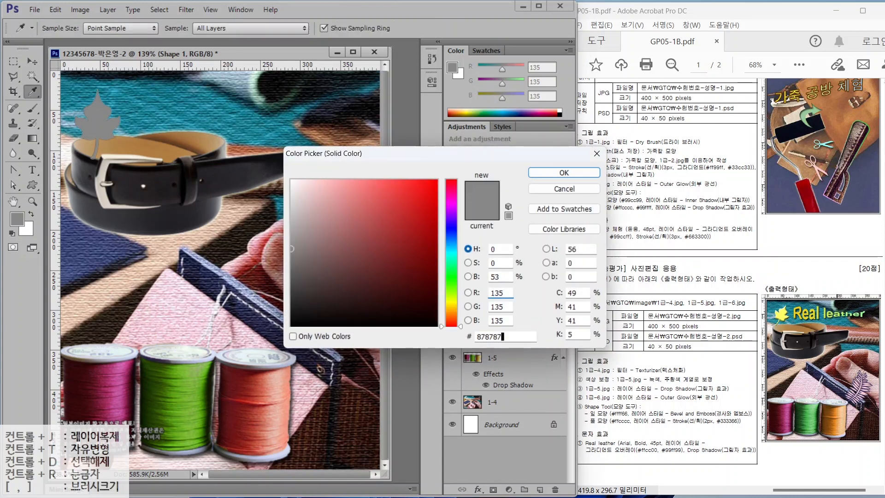
{"action": "left_click", "coordinate": [502, 337]}
{"action": "type", "text": "ffff66"}
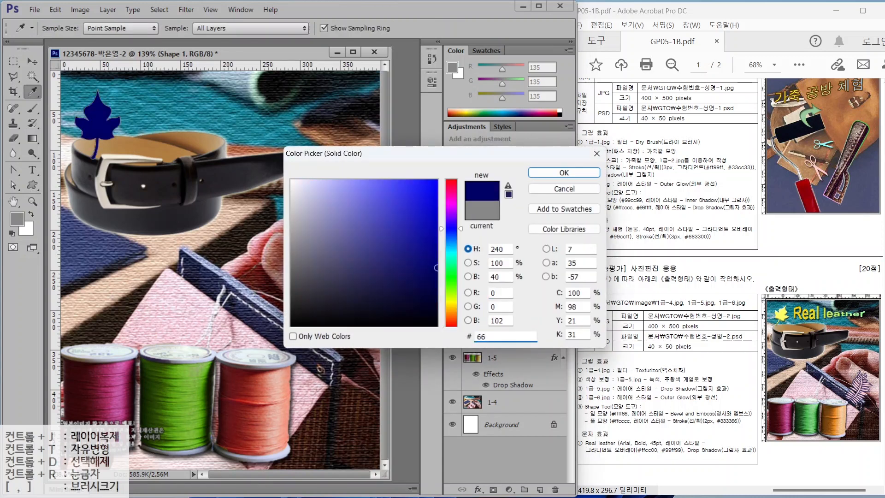
{"action": "key", "text": "Return"}
{"action": "left_click", "coordinate": [477, 489]}
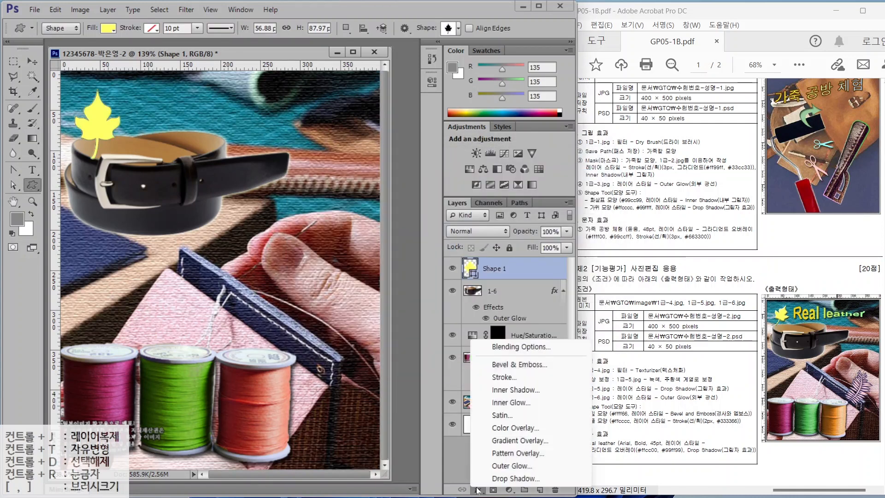
{"action": "left_click", "coordinate": [521, 365]}
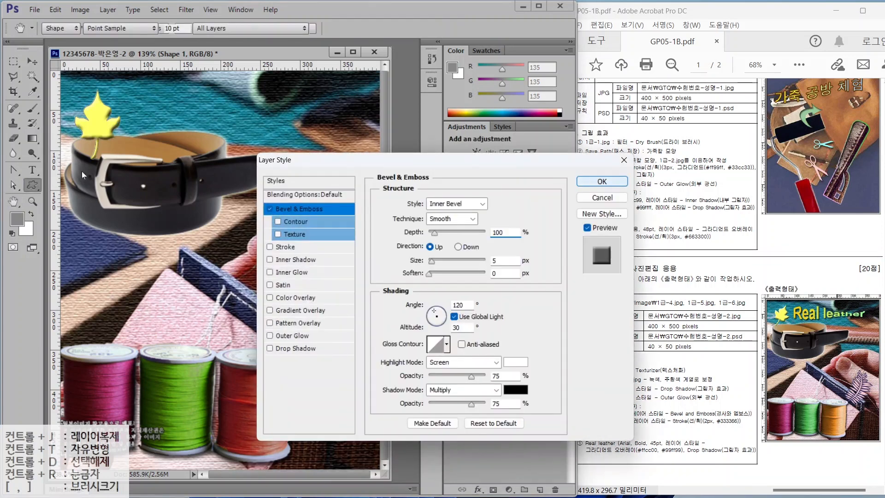
{"action": "key", "text": "Return"}
{"action": "key", "text": "ctrl+t"}
{"action": "mouse_move", "coordinate": [141, 96]}
{"action": "left_mouse_down"}
{"action": "mouse_move", "coordinate": [152, 119]}
{"action": "mouse_move", "coordinate": [106, 107]}
{"action": "mouse_move", "coordinate": [109, 99]}
{"action": "mouse_move", "coordinate": [102, 134]}
{"action": "mouse_move", "coordinate": [103, 100]}
{"action": "left_mouse_up"}
{"action": "key", "text": "Return"}
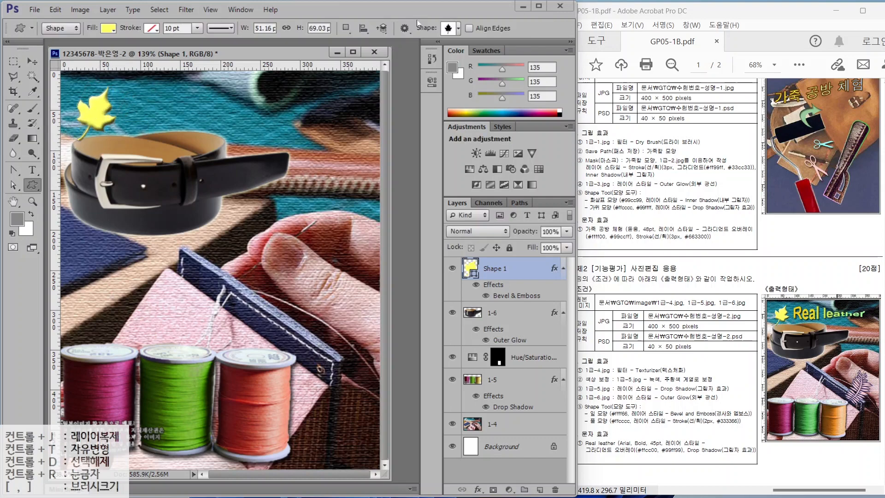
- Draw a Grass custom shape in the middle of the poster
{"action": "left_click", "coordinate": [457, 29]}
{"action": "double_click", "coordinate": [419, 244]}
{"action": "left_click_drag", "start_coordinate": [260, 236], "coordinate": [350, 323]}
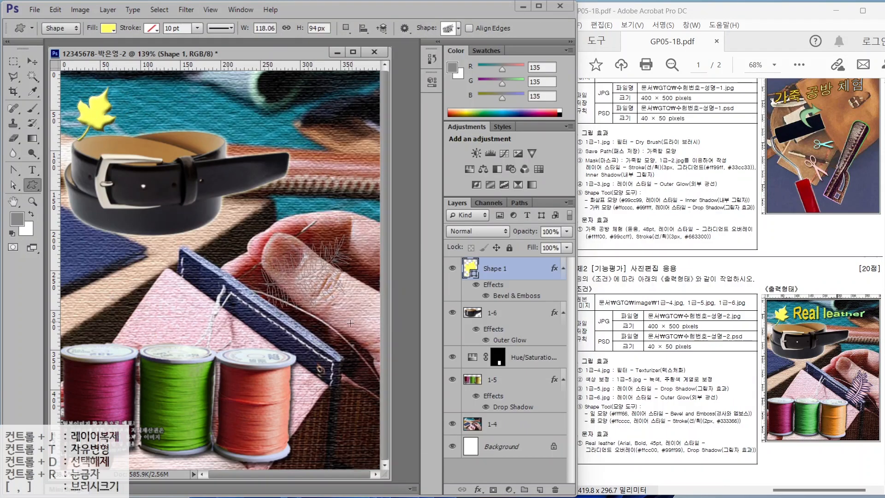
{"action": "double_click", "coordinate": [471, 268]}
- Fill the grass shape pink ffcccc and add a 2 px Stroke in navy 333366
{"action": "type", "text": "ffcccc"}
{"action": "key", "text": "Return"}
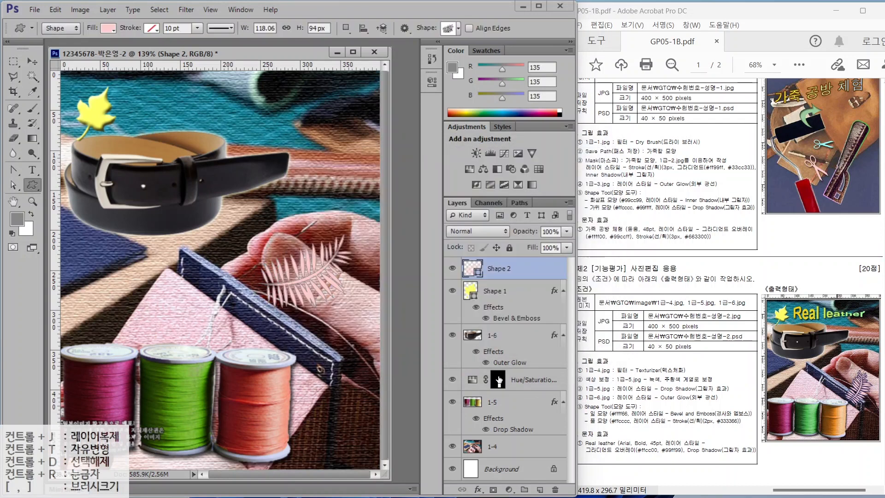
{"action": "left_click", "coordinate": [477, 490]}
{"action": "left_click", "coordinate": [503, 402]}
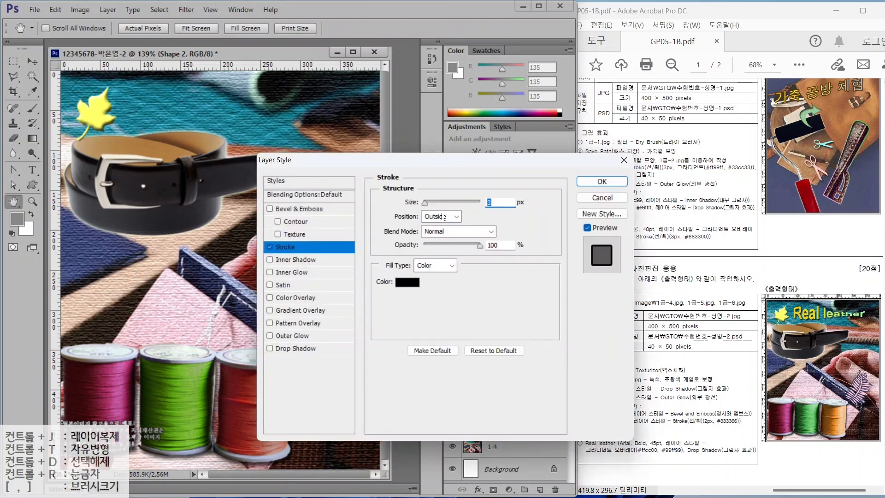
{"action": "type", "text": "2"}
{"action": "left_click", "coordinate": [406, 282]}
{"action": "type", "text": "333366"}
{"action": "key", "text": "Return"}
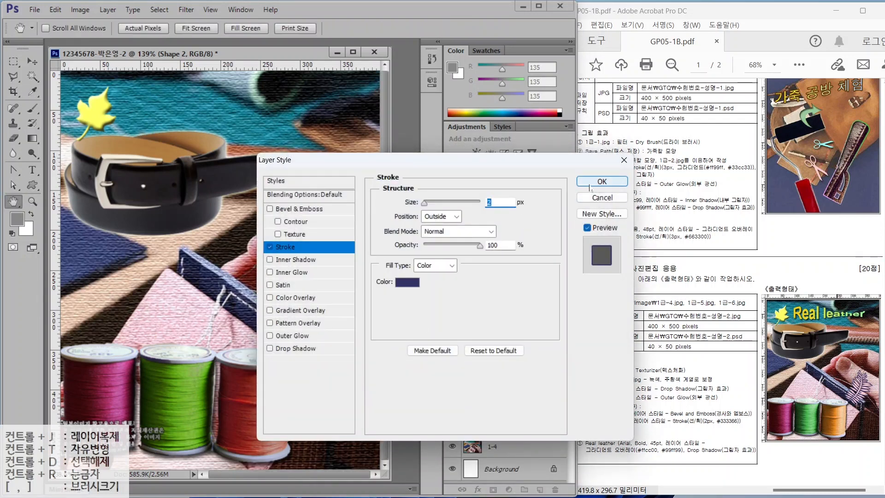
{"action": "left_click", "coordinate": [590, 184]}
- Rotate, resize and position the grass shape beside the hand
{"action": "key", "text": "ctrl+t"}
{"action": "left_click_drag", "start_coordinate": [357, 234], "coordinate": [336, 216]}
{"action": "left_click_drag", "start_coordinate": [305, 289], "coordinate": [311, 325]}
{"action": "left_click_drag", "start_coordinate": [337, 253], "coordinate": [314, 259]}
{"action": "left_click_drag", "start_coordinate": [311, 328], "coordinate": [326, 332]}
{"action": "left_click_drag", "start_coordinate": [327, 270], "coordinate": [328, 259]}
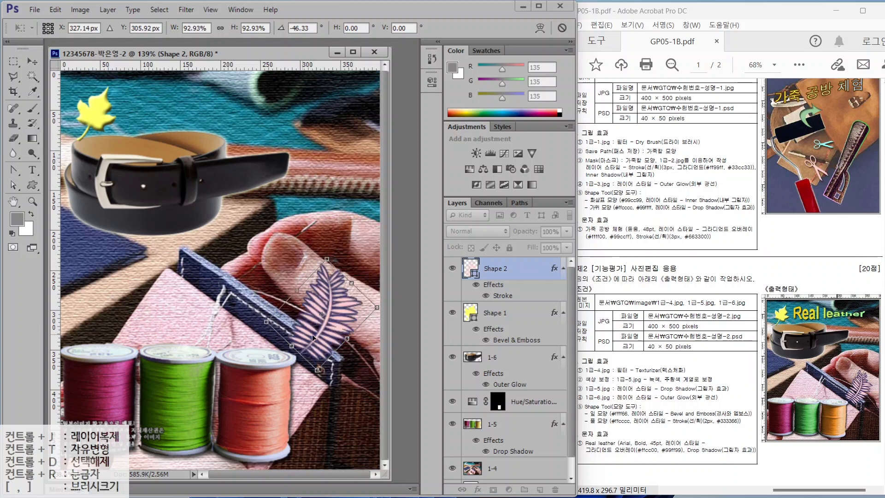
{"action": "key", "text": "Return"}
{"action": "left_click", "coordinate": [616, 433]}
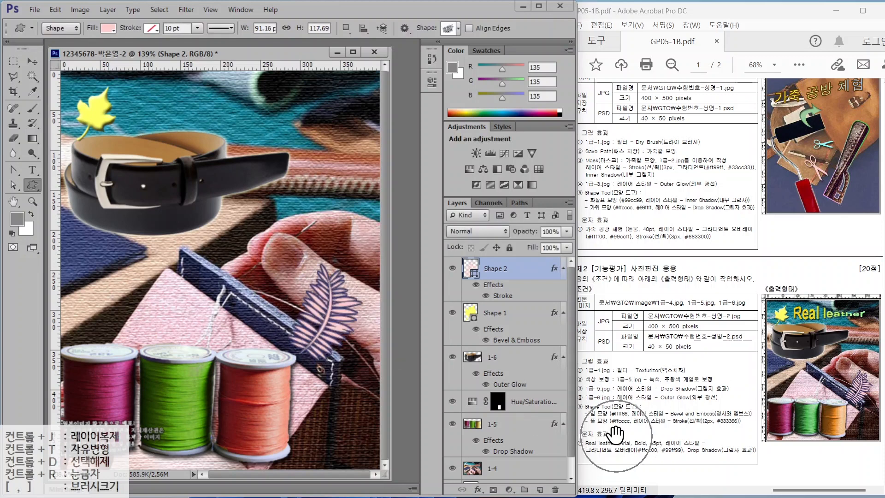
{"action": "left_click", "coordinate": [39, 171]}
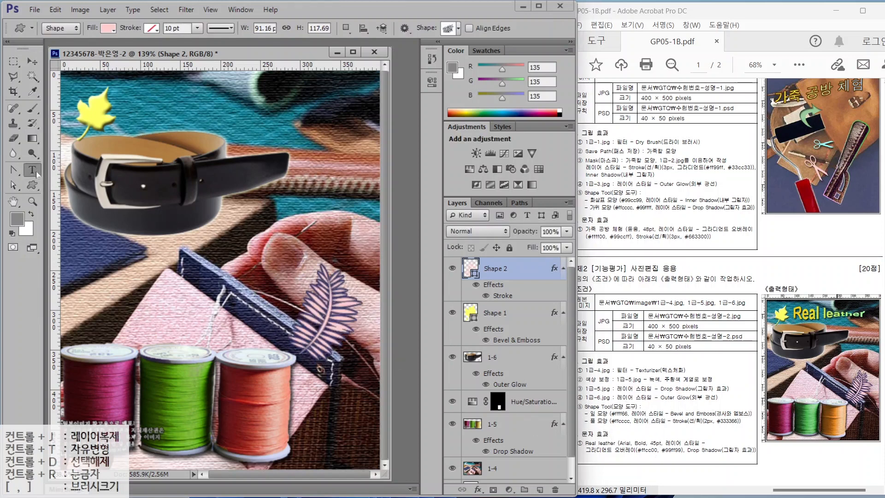
- Type the title 'Real leather' near the top of the poster
{"action": "left_click", "coordinate": [237, 128]}
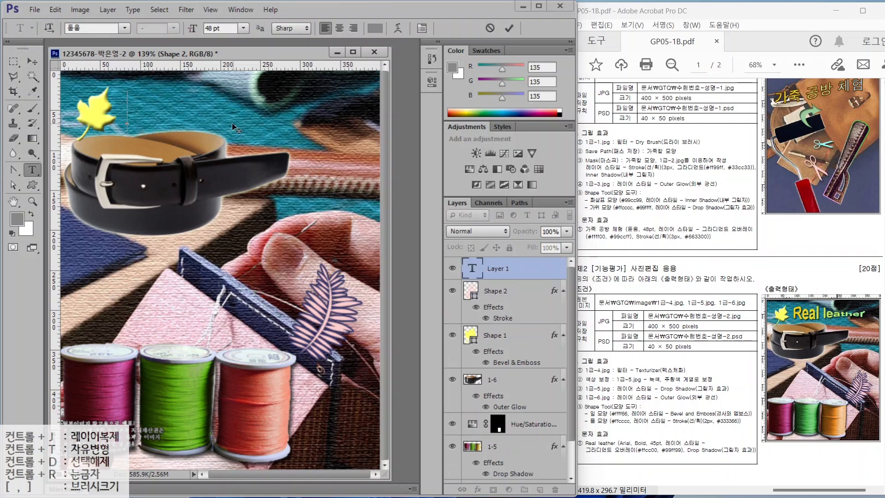
{"action": "key", "text": "Caps_Lock"}
{"action": "type", "text": "Real leather"}
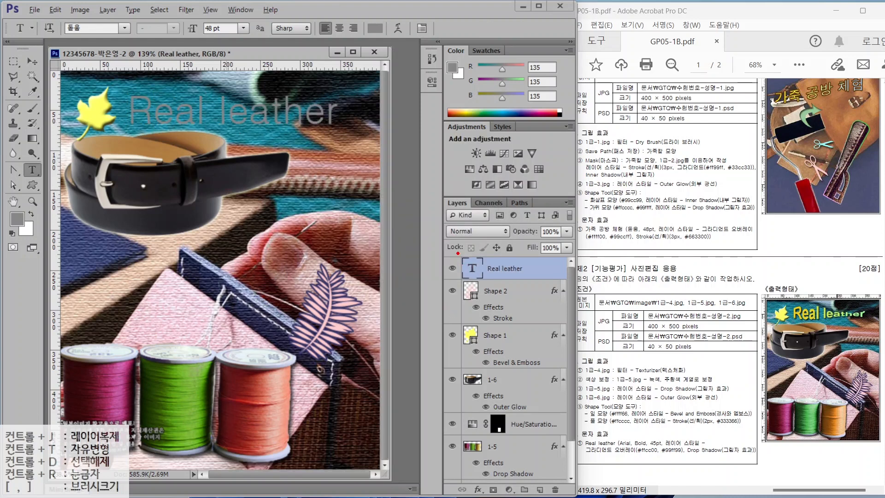
{"action": "left_click_drag", "start_coordinate": [454, 252], "coordinate": [548, 286]}
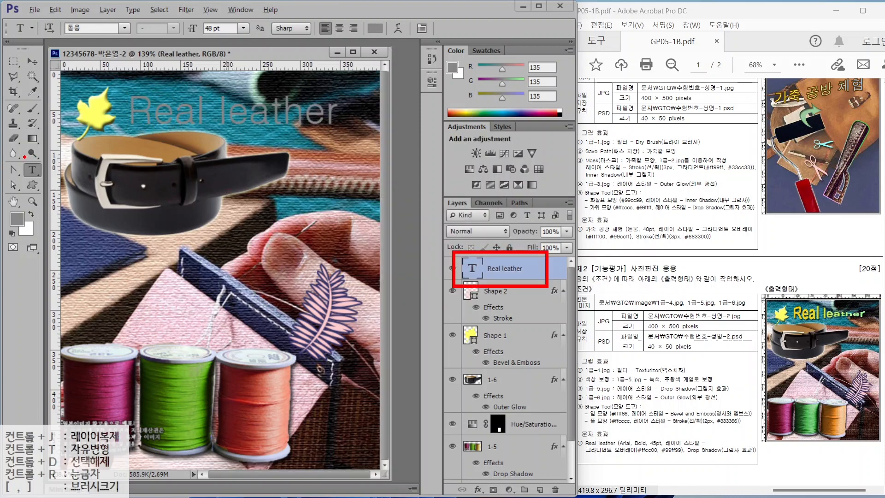
{"action": "left_click_drag", "start_coordinate": [42, 178], "coordinate": [46, 181]}
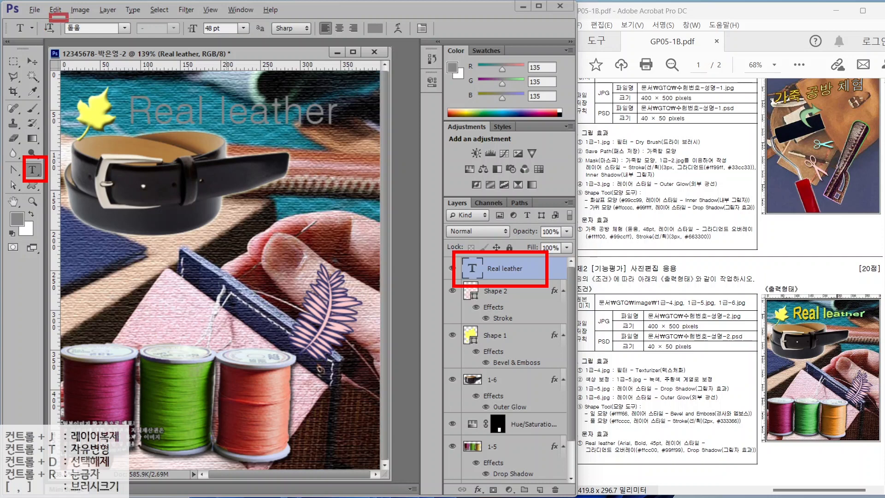
{"action": "left_click_drag", "start_coordinate": [69, 22], "coordinate": [437, 67]}
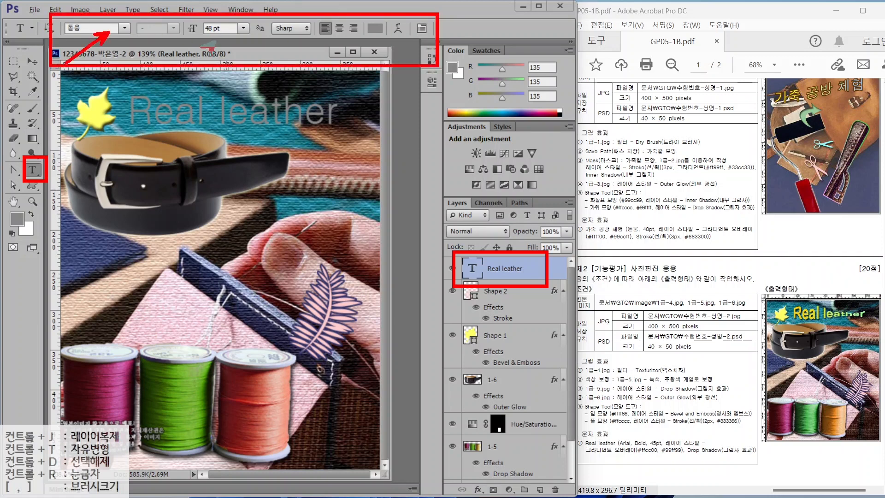
{"action": "left_click_drag", "start_coordinate": [159, 85], "coordinate": [216, 41]}
{"action": "key", "text": "Escape"}
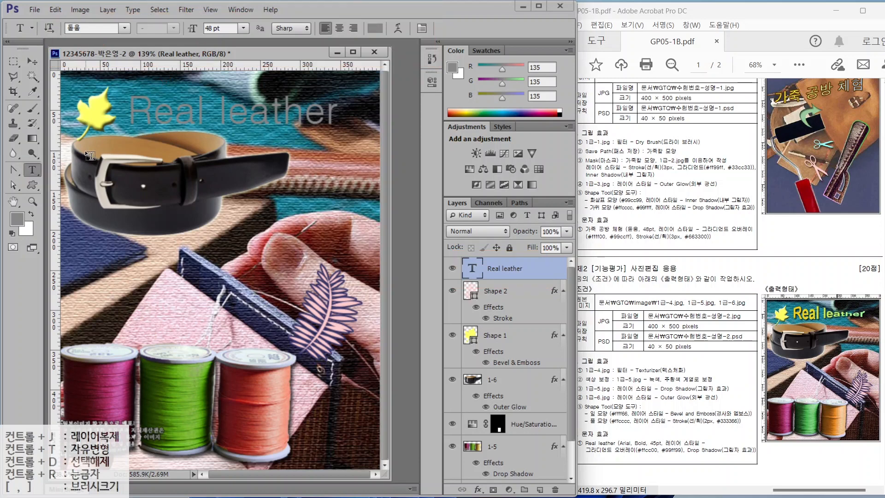
- Set the title to Arial Bold, 45 pt
{"action": "left_click", "coordinate": [124, 29]}
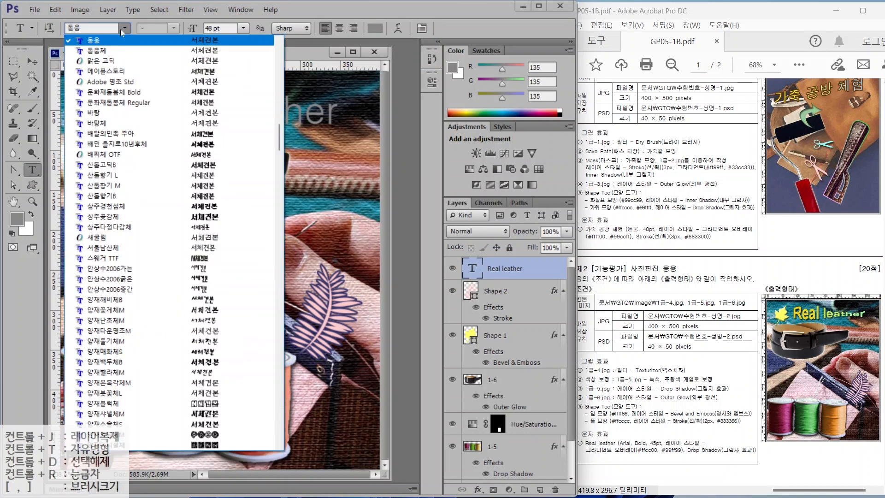
{"action": "scroll", "coordinate": [272, 188], "scroll_direction": "up", "scroll_amount": 15}
{"action": "left_click", "coordinate": [94, 196]}
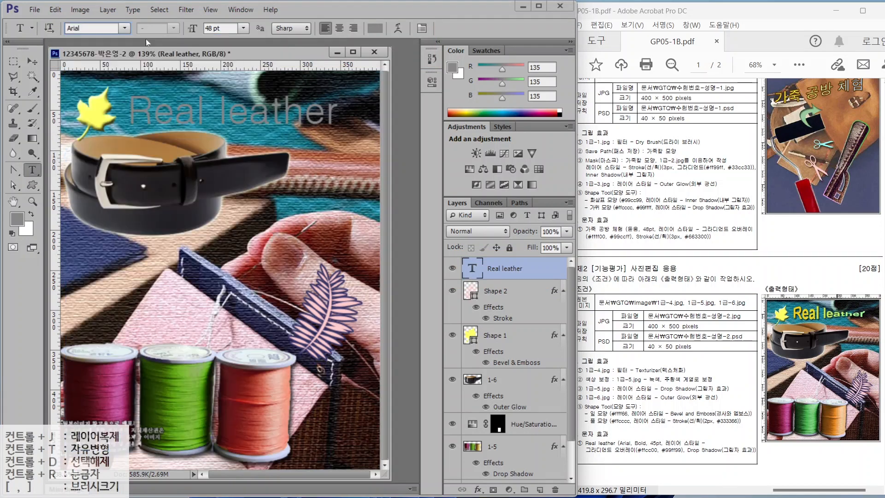
{"action": "left_click", "coordinate": [173, 28]}
{"action": "left_click", "coordinate": [152, 101]}
{"action": "left_click_drag", "start_coordinate": [224, 29], "coordinate": [207, 29]}
{"action": "type", "text": "45"}
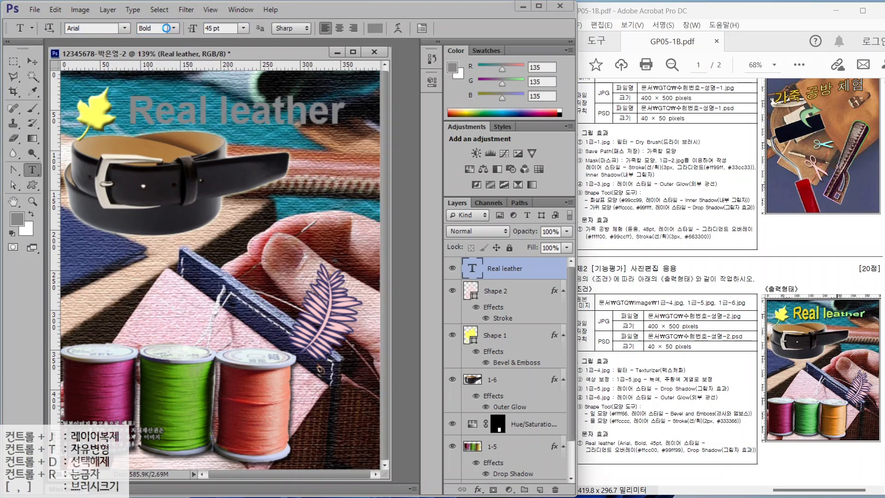
{"action": "key", "text": "Return"}
- Give the title a horizontal Gradient Overlay from ffcc00 to 99ff99
{"action": "left_click", "coordinate": [478, 489]}
{"action": "left_click", "coordinate": [494, 444]}
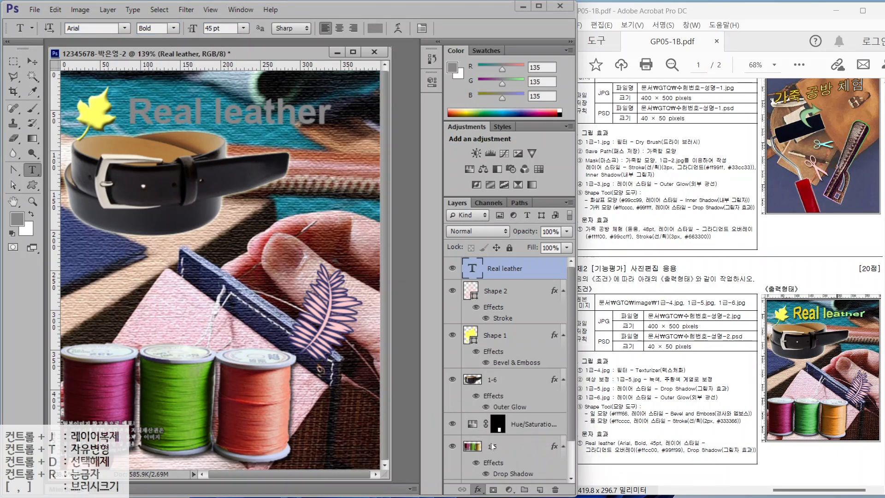
{"action": "left_click", "coordinate": [438, 230]}
{"action": "left_click", "coordinate": [400, 263]}
{"action": "left_click", "coordinate": [455, 308]}
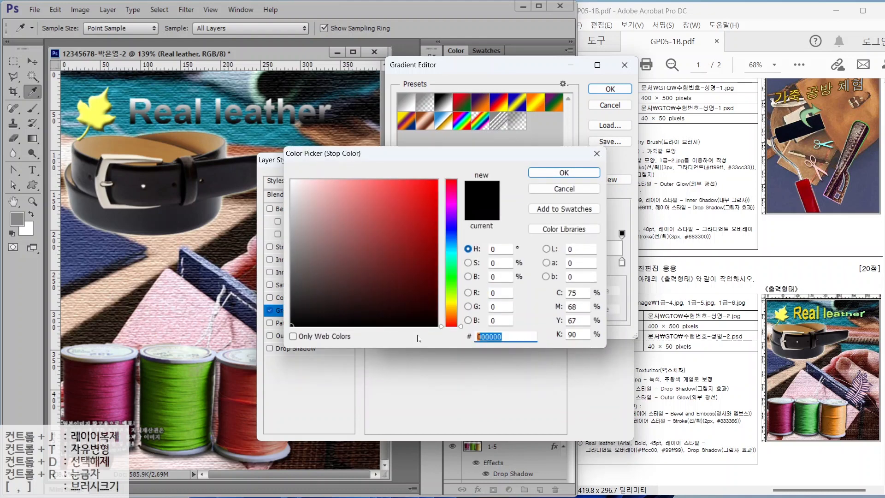
{"action": "type", "text": "ffcc00"}
{"action": "key", "text": "Return"}
{"action": "left_click", "coordinate": [621, 262]}
{"action": "left_click", "coordinate": [456, 309]}
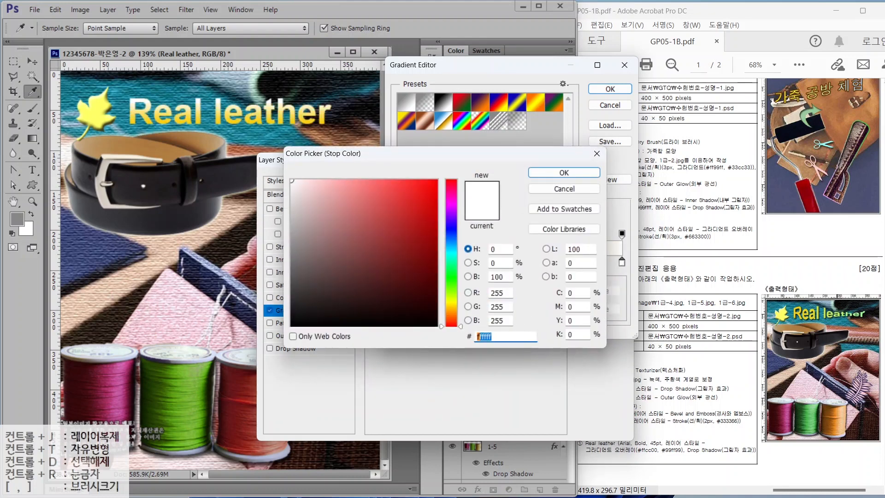
{"action": "type", "text": "99ff99"}
{"action": "key", "text": "Return"}
{"action": "left_click", "coordinate": [609, 89]}
{"action": "left_click_drag", "start_coordinate": [432, 257], "coordinate": [440, 264]}
- Add a Drop Shadow to the title and apply the effects
{"action": "left_click", "coordinate": [295, 347]}
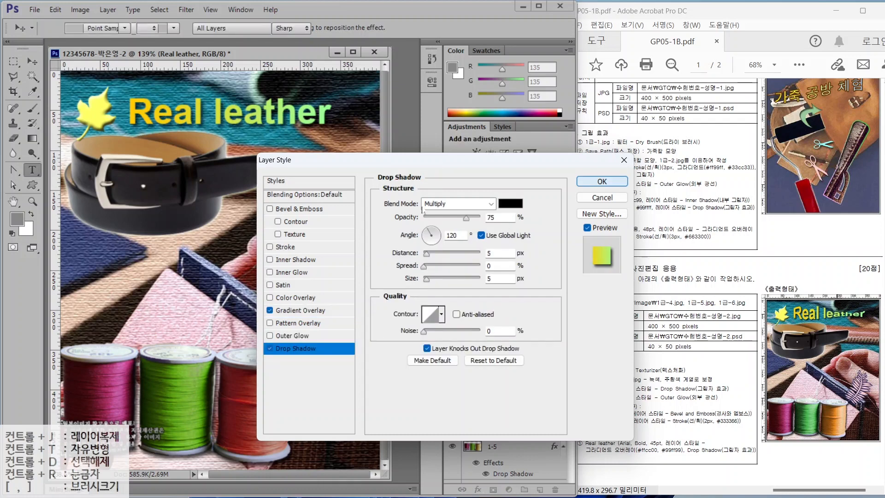
{"action": "key", "text": "Return"}
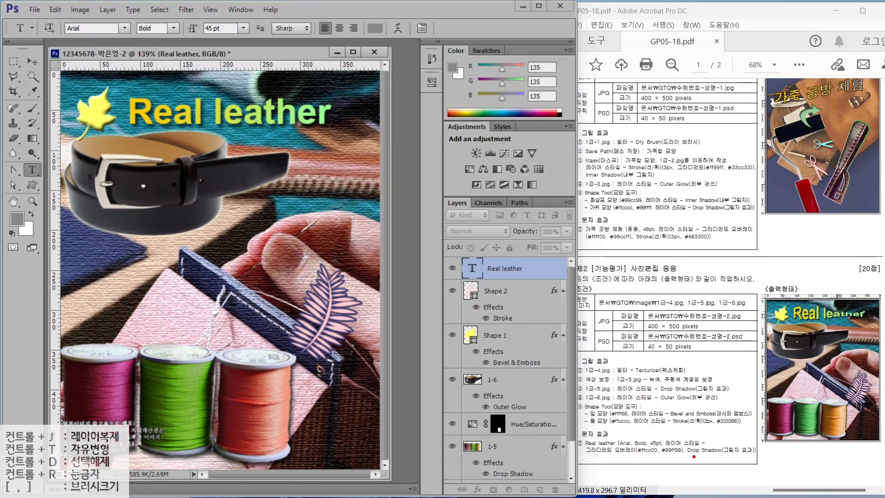
{"action": "left_click_drag", "start_coordinate": [638, 460], "coordinate": [725, 461]}
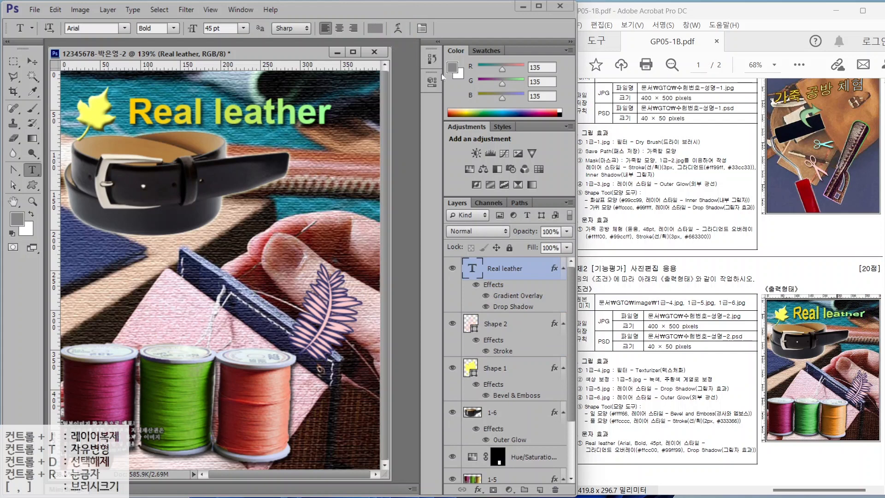
- Warp the Real leather title with the Fish style and switch to the Move tool
{"action": "left_click", "coordinate": [398, 27]}
{"action": "left_click", "coordinate": [447, 170]}
{"action": "left_click", "coordinate": [421, 330]}
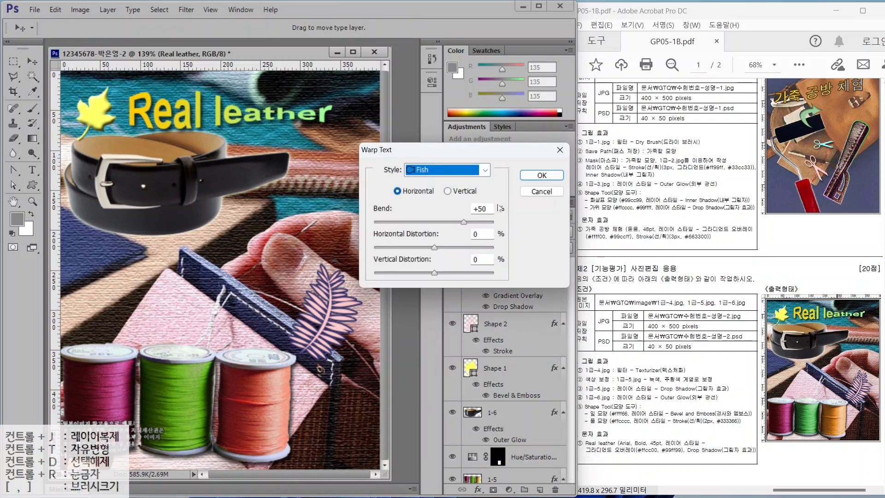
{"action": "key", "text": "Return"}
{"action": "key", "text": "v"}
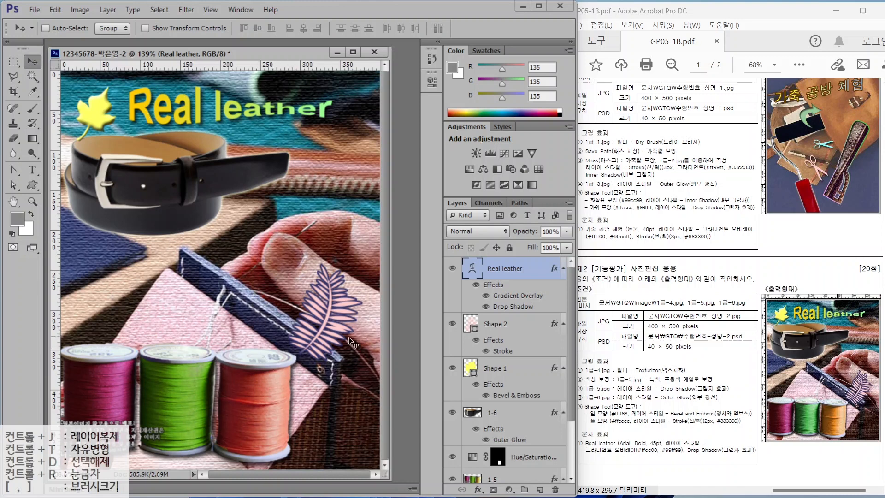
- Review the finished poster's layer stack
{"action": "scroll", "coordinate": [532, 360], "scroll_direction": "down", "scroll_amount": 2}
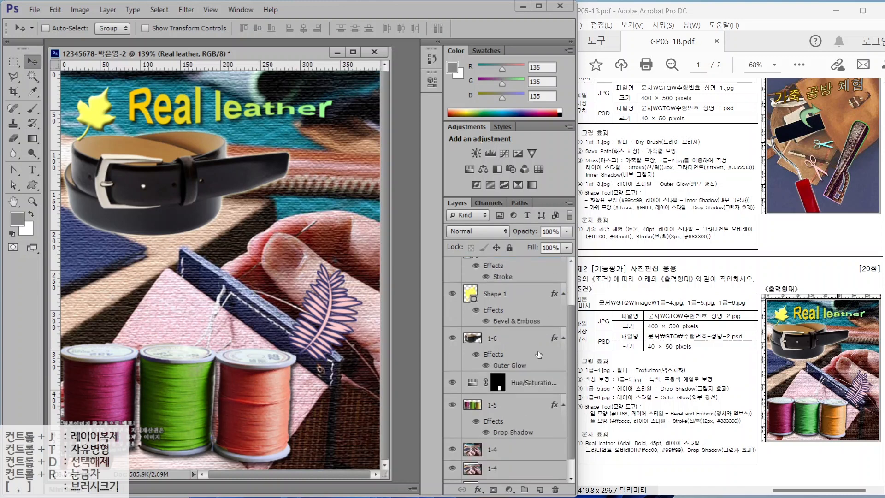
{"action": "scroll", "coordinate": [532, 359], "scroll_direction": "up", "scroll_amount": 2}
{"action": "scroll", "coordinate": [532, 359], "scroll_direction": "down", "scroll_amount": 2}
{"action": "scroll", "coordinate": [532, 359], "scroll_direction": "up", "scroll_amount": 2}
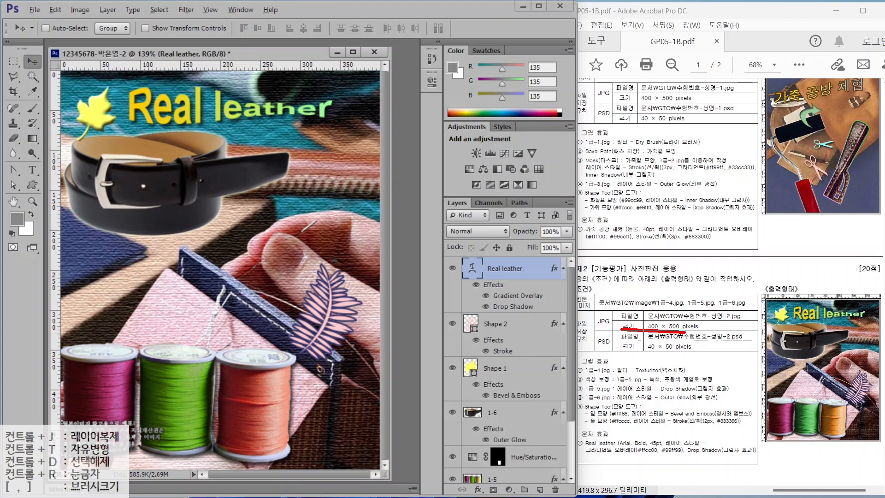
{"action": "left_click_drag", "start_coordinate": [621, 328], "coordinate": [715, 329]}
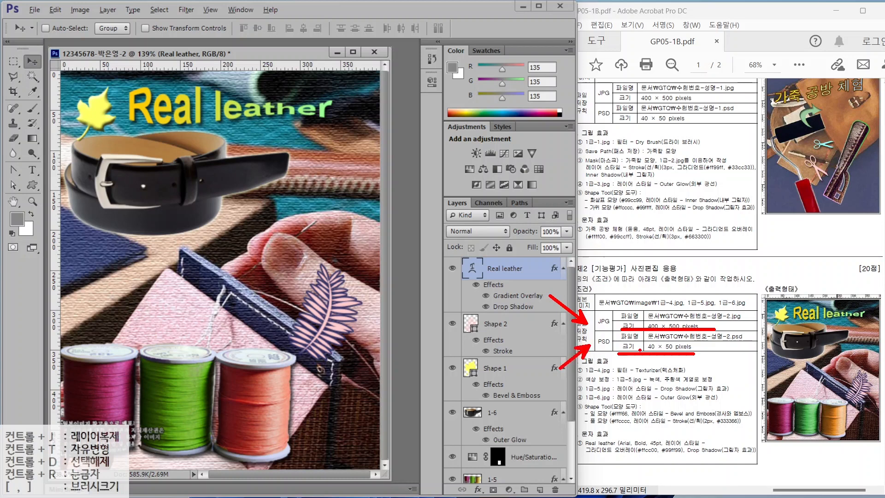
{"action": "key", "text": "Escape"}
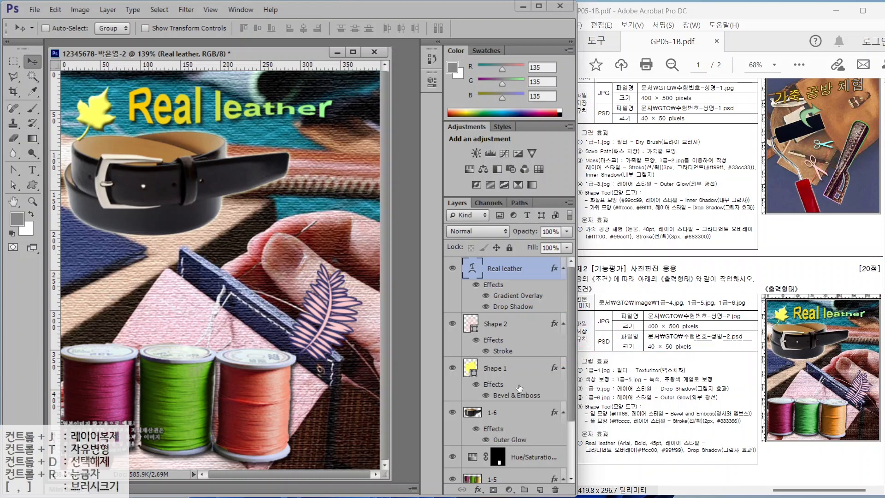
- Save the poster as a JPEG in the GTQ folder at maximum quality 12
{"action": "left_click", "coordinate": [34, 10]}
{"action": "left_click", "coordinate": [113, 130]}
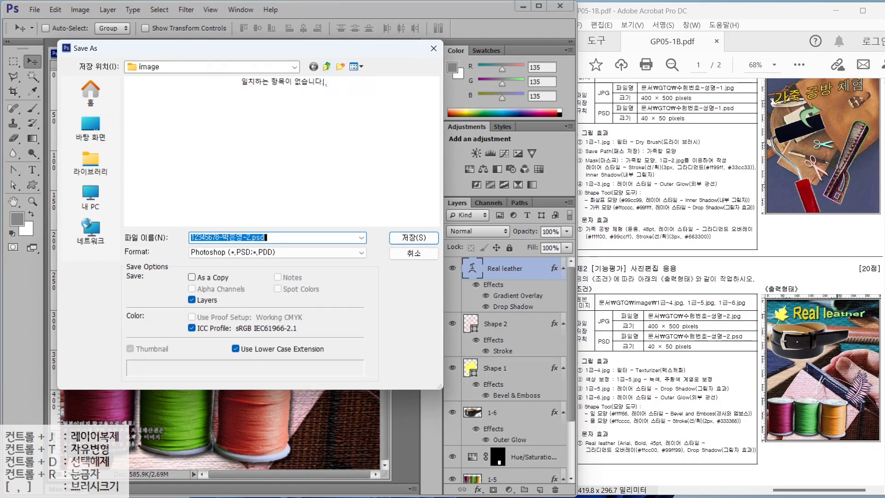
{"action": "left_click", "coordinate": [326, 68]}
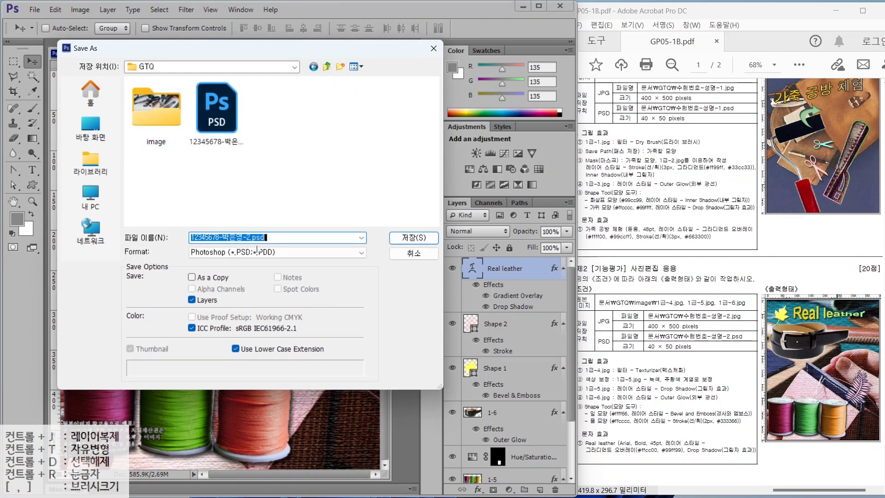
{"action": "left_click", "coordinate": [210, 252]}
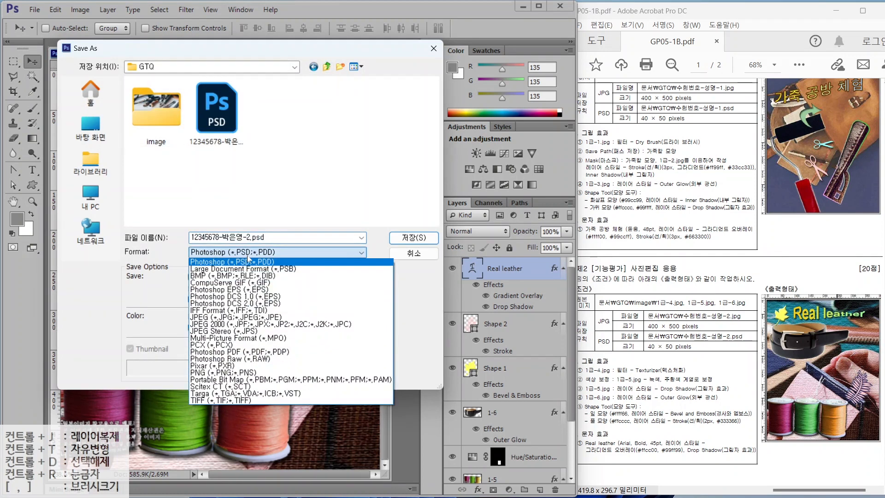
{"action": "left_click", "coordinate": [210, 317]}
{"action": "left_click", "coordinate": [406, 237]}
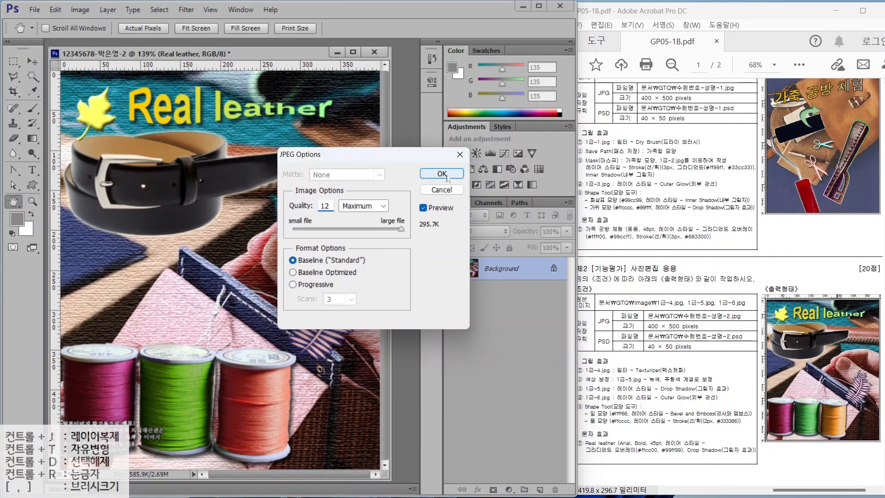
{"action": "left_click", "coordinate": [445, 175]}
- Shrink the image to 40 pixels wide and save it as a layered PSD
{"action": "left_click", "coordinate": [81, 10]}
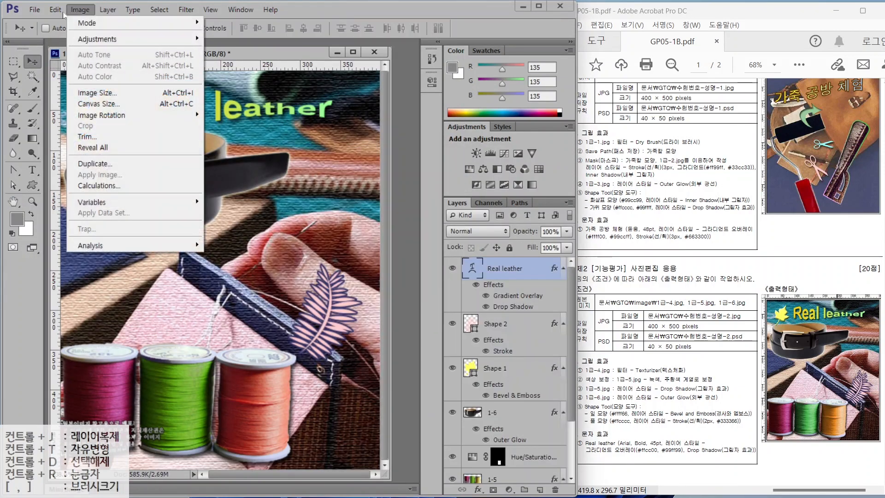
{"action": "left_click", "coordinate": [82, 92]}
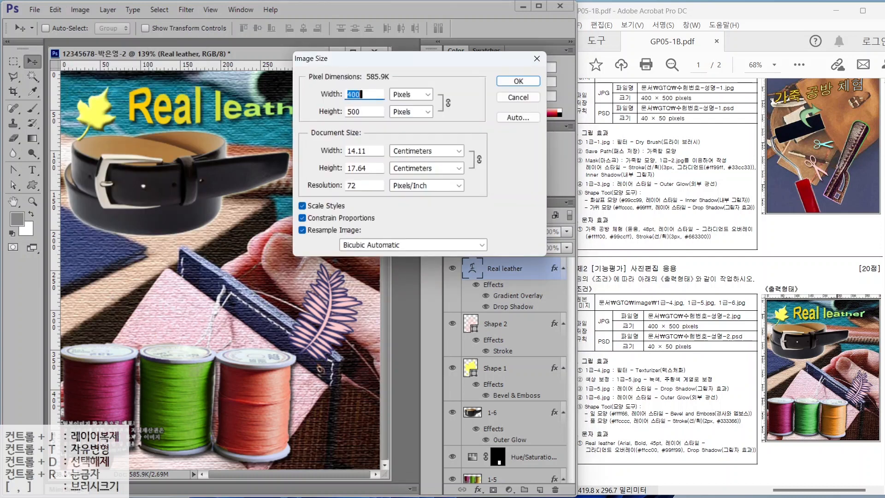
{"action": "type", "text": "40"}
{"action": "key", "text": "Return"}
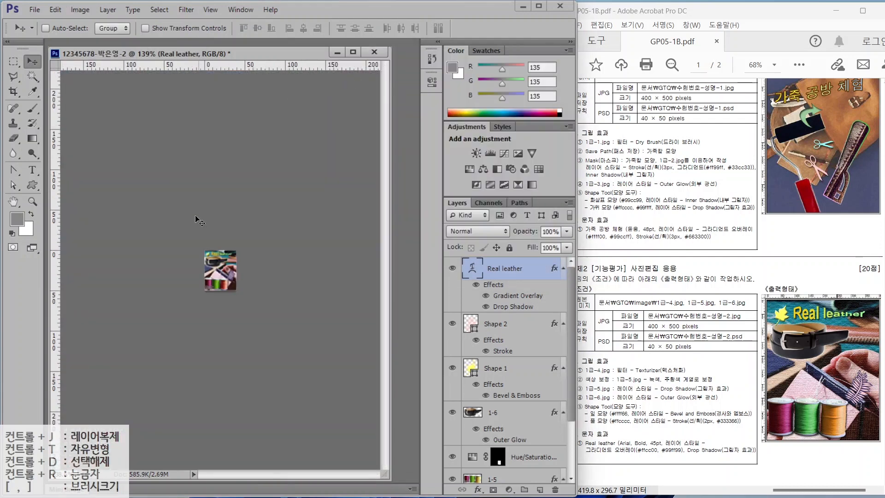
{"action": "left_click", "coordinate": [35, 10]}
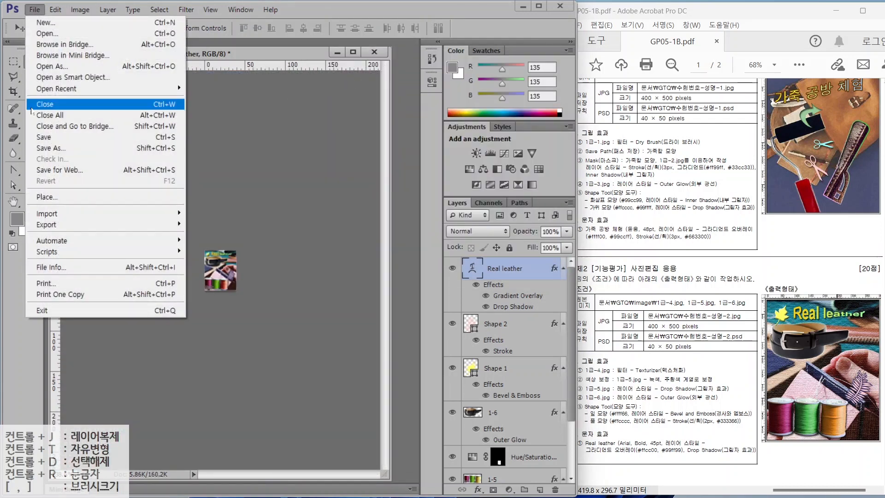
{"action": "left_click", "coordinate": [38, 138]}
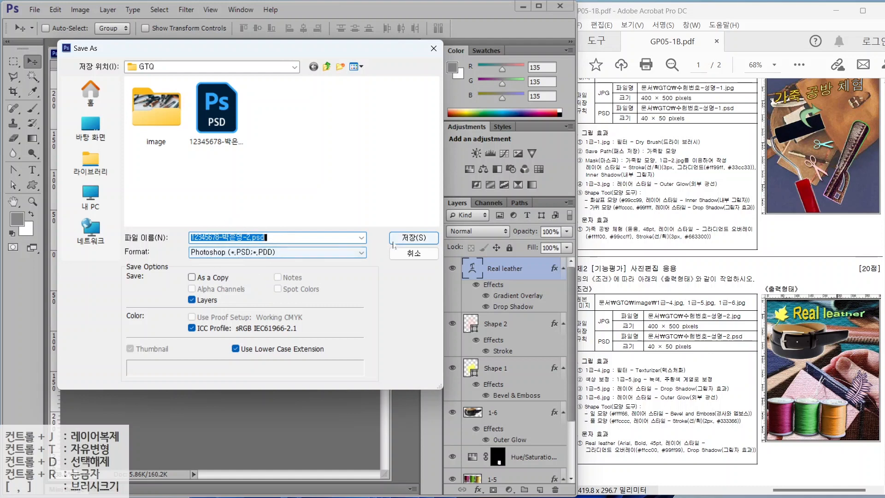
{"action": "key", "text": "Return"}
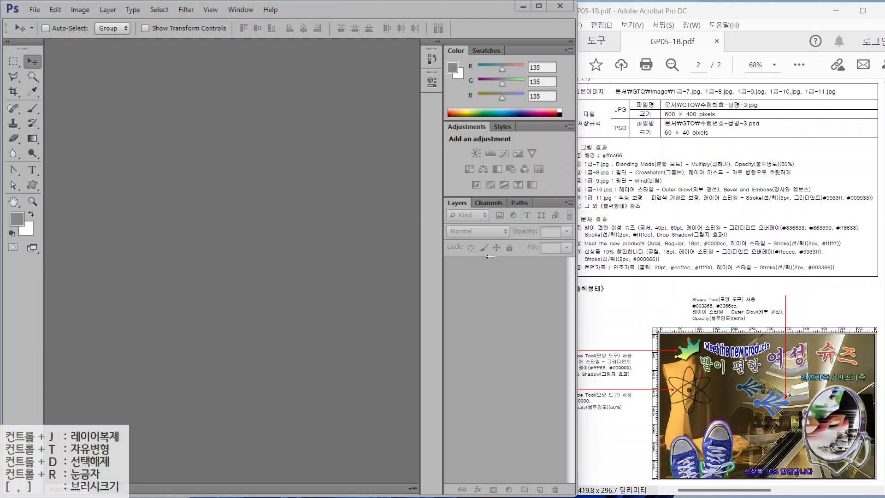
- Create a new 600×400 px document named with the exam ID and name plus '-3'
{"action": "left_click", "coordinate": [35, 10]}
{"action": "left_click", "coordinate": [31, 22]}
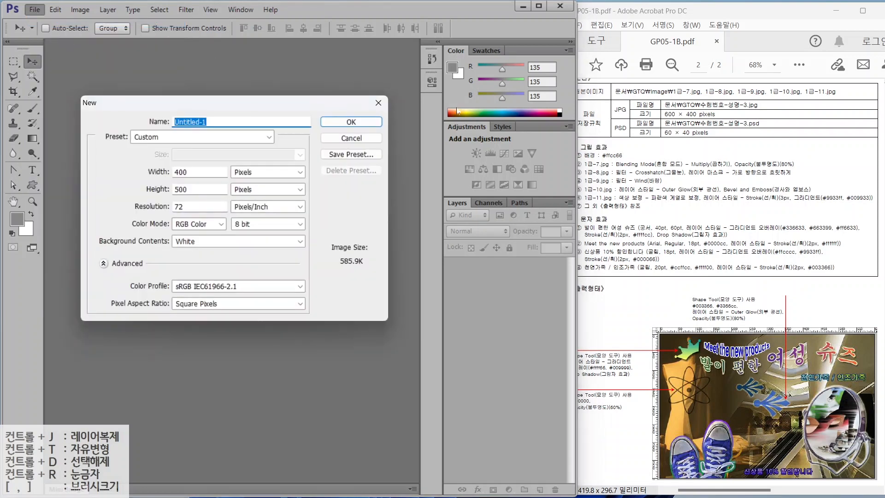
{"action": "type", "text": "123456"}
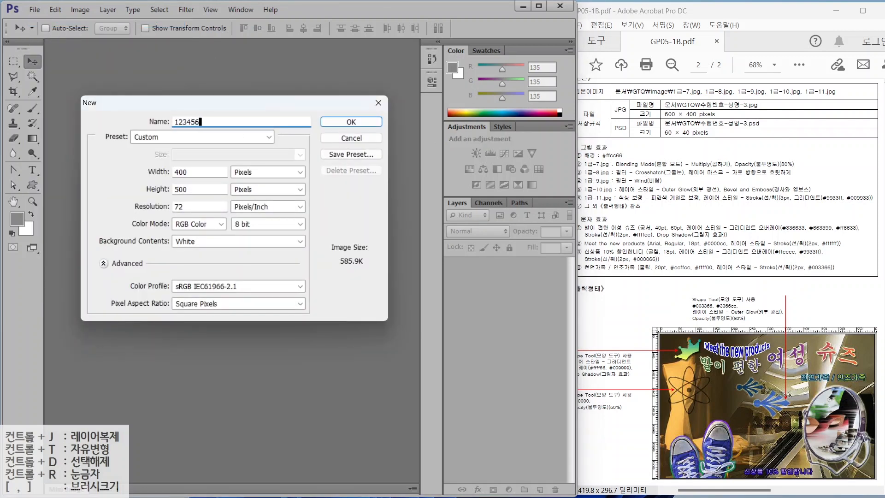
{"action": "double_click", "coordinate": [181, 172]}
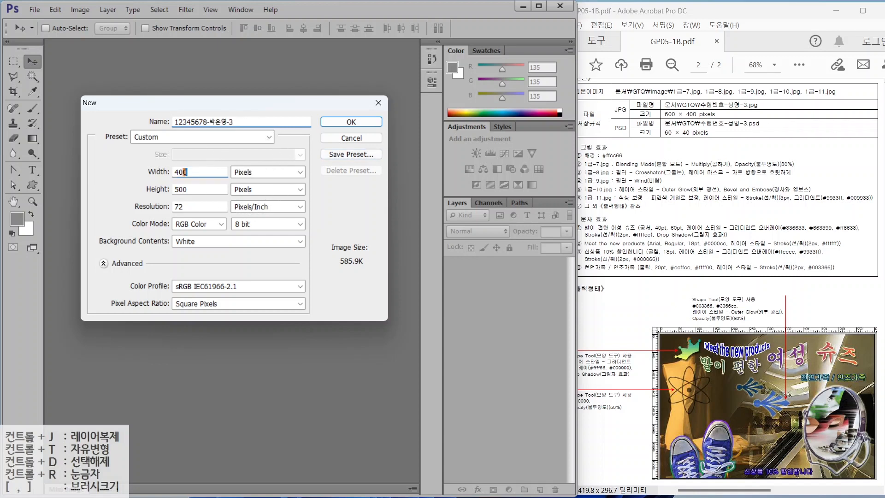
{"action": "type", "text": "600"}
{"action": "key", "text": "Tab"}
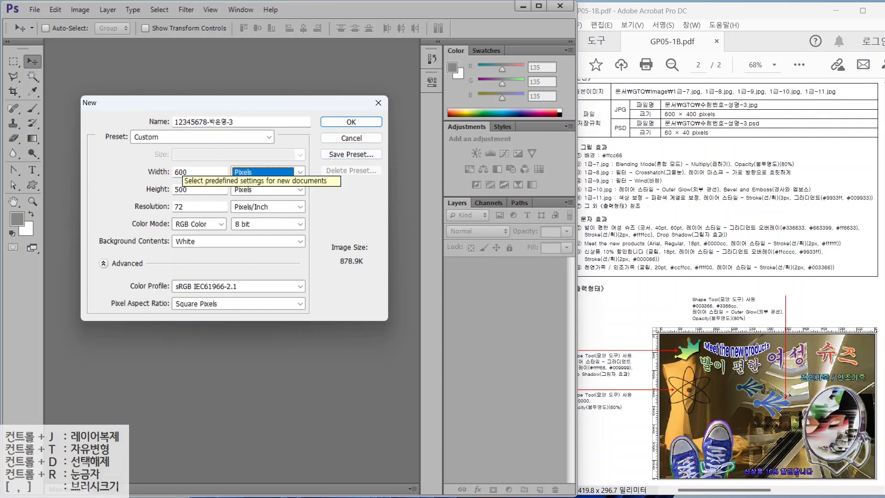
{"action": "type", "text": "400"}
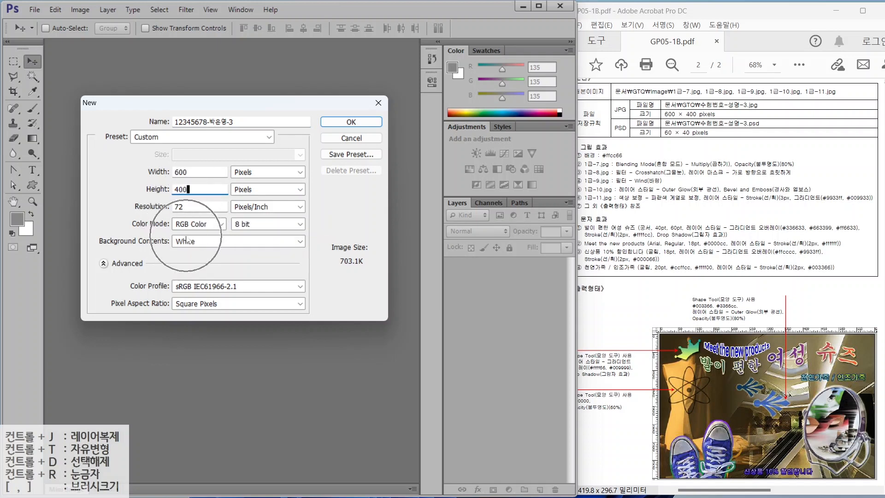
{"action": "left_click", "coordinate": [351, 122]}
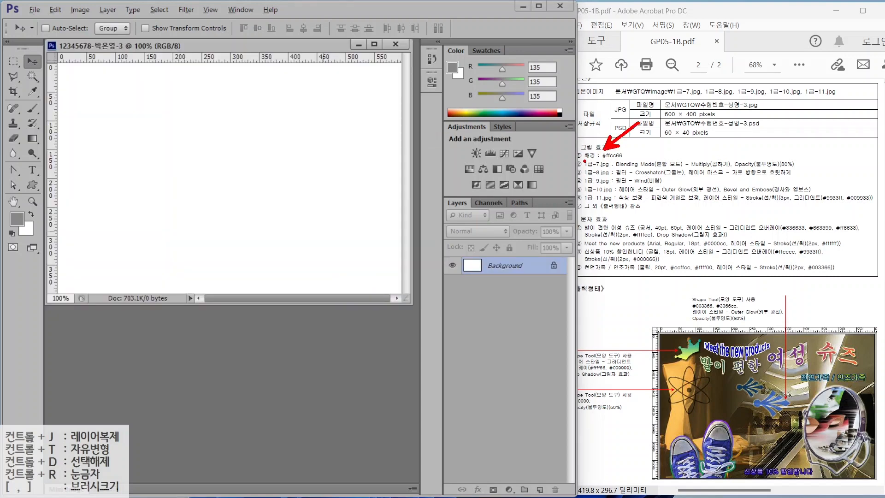
- Set the foreground colour to light orange ffcc66
{"action": "left_click_drag", "start_coordinate": [584, 162], "coordinate": [639, 161]}
{"action": "mouse_move", "coordinate": [32, 222]}
{"action": "left_mouse_down"}
{"action": "mouse_move", "coordinate": [4, 230]}
{"action": "mouse_move", "coordinate": [30, 208]}
{"action": "left_mouse_up"}
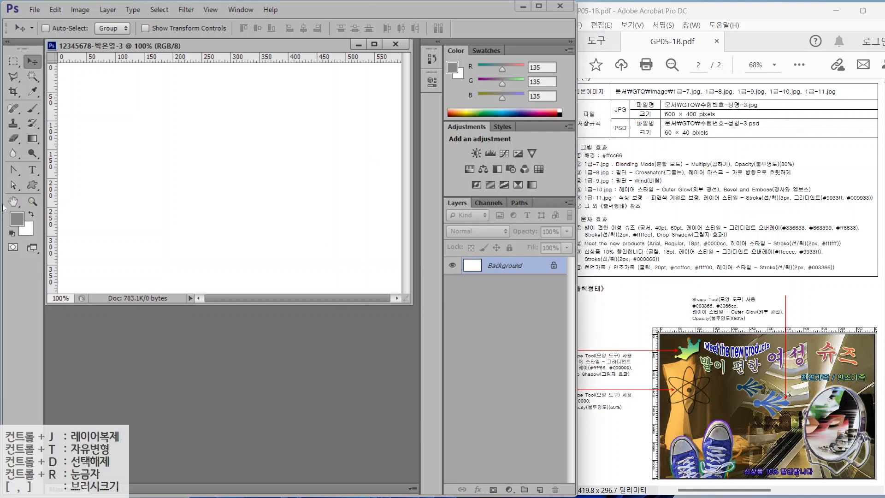
{"action": "left_click", "coordinate": [17, 219]}
{"action": "type", "text": "ffcc66"}
{"action": "key", "text": "Return"}
{"action": "key", "text": "v"}
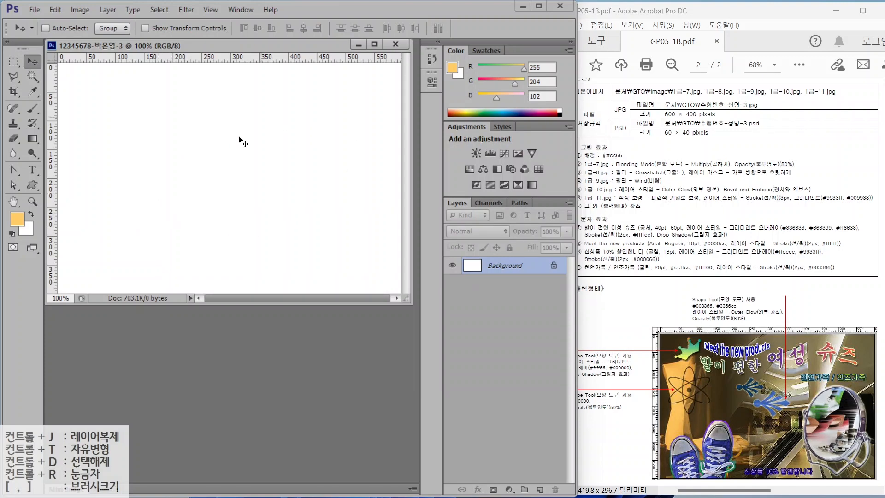
- Fill the canvas with the foreground colour and bring up the Open dialog
{"action": "left_click", "coordinate": [54, 11]}
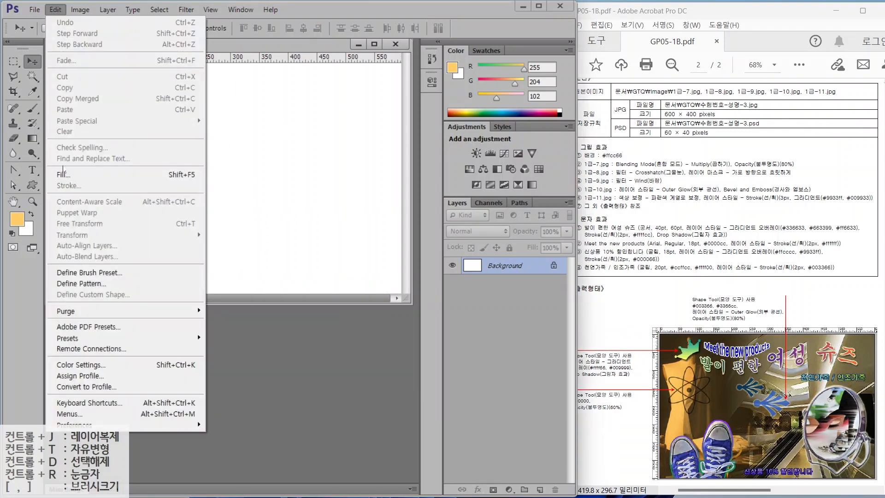
{"action": "left_click", "coordinate": [63, 174]}
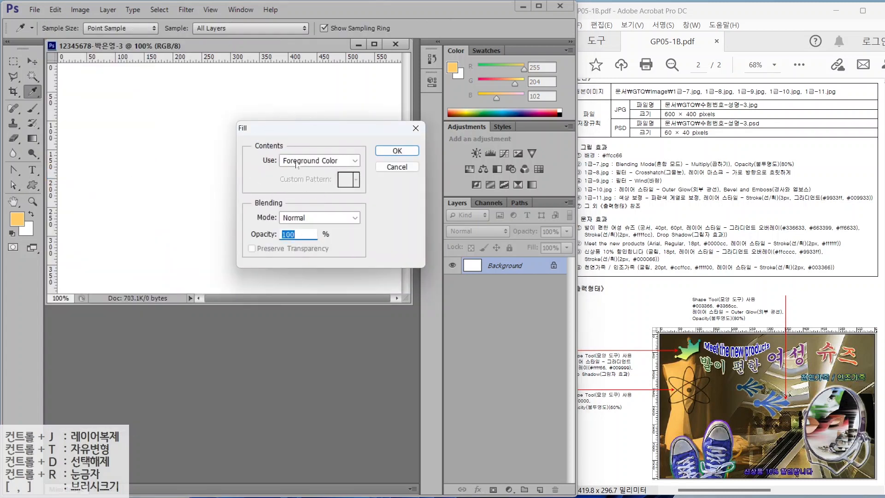
{"action": "left_click", "coordinate": [397, 151]}
{"action": "key", "text": "v"}
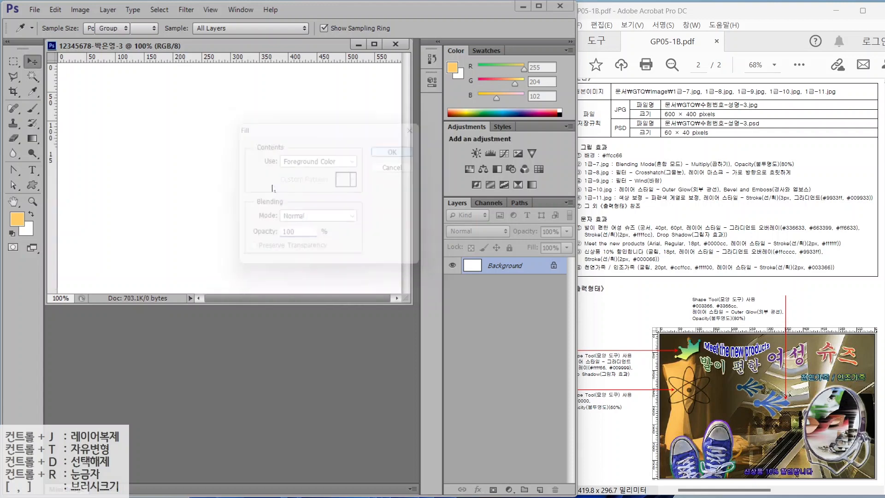
{"action": "double_click", "coordinate": [267, 330]}
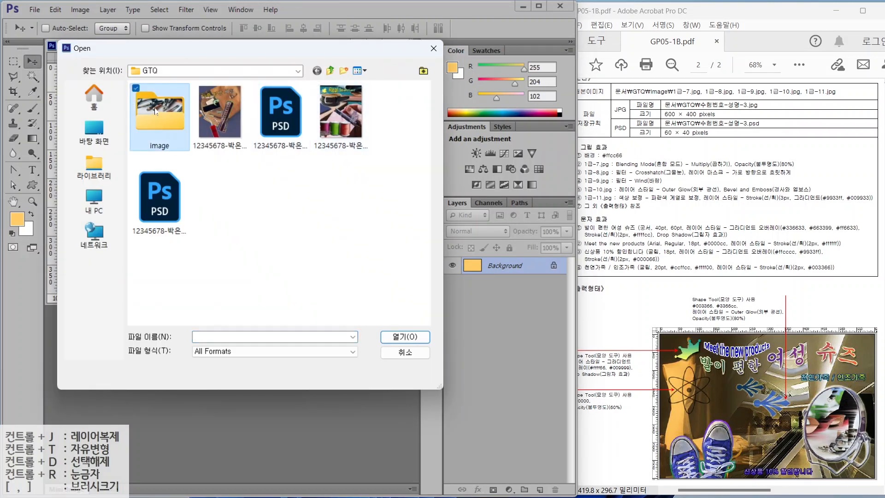
- Open the mannequin photo 1급-7.jpg from the image folder
{"action": "double_click", "coordinate": [173, 136]}
{"action": "double_click", "coordinate": [282, 196]}
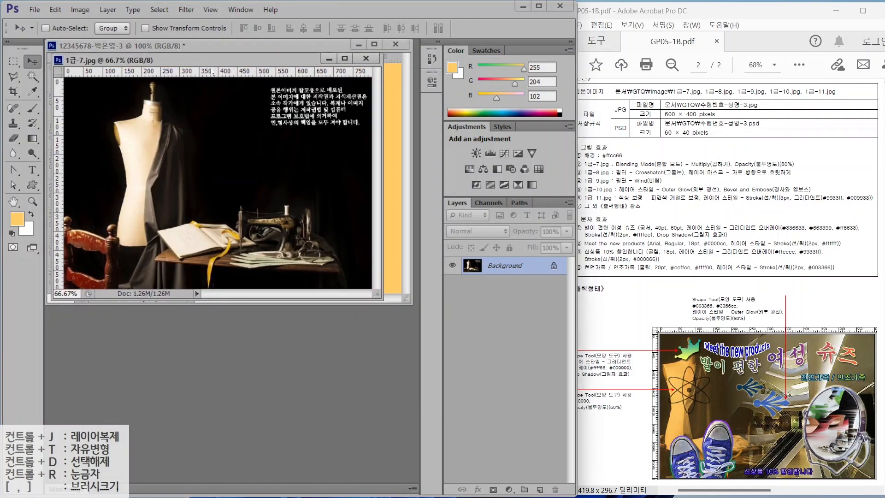
{"action": "left_click_drag", "start_coordinate": [211, 60], "coordinate": [259, 112]}
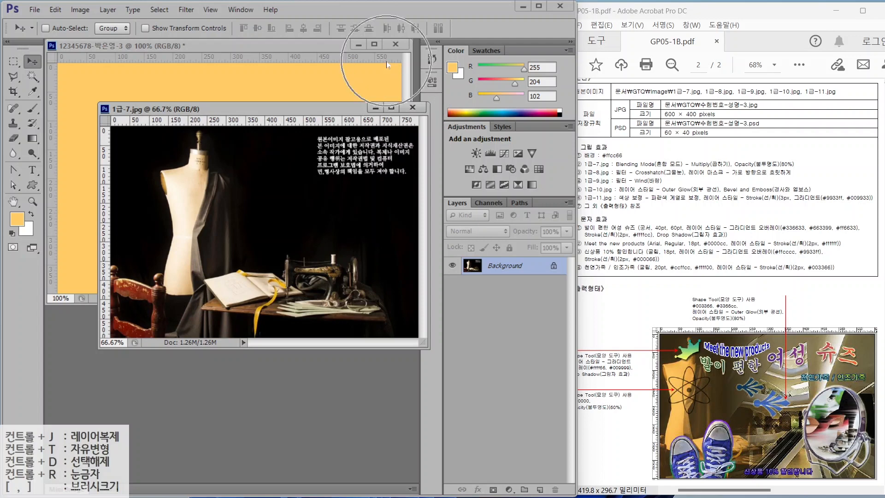
- Resize the mannequin photo to 600 pixels wide
{"action": "left_click", "coordinate": [74, 11]}
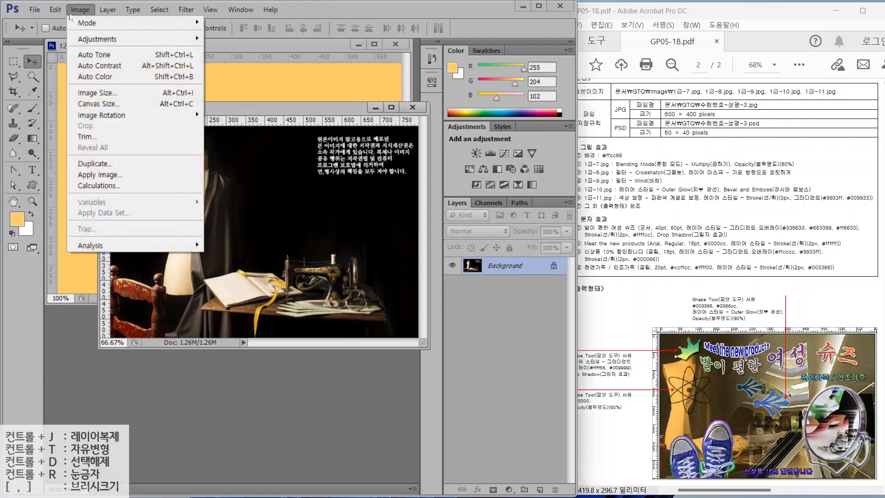
{"action": "left_click", "coordinate": [97, 92]}
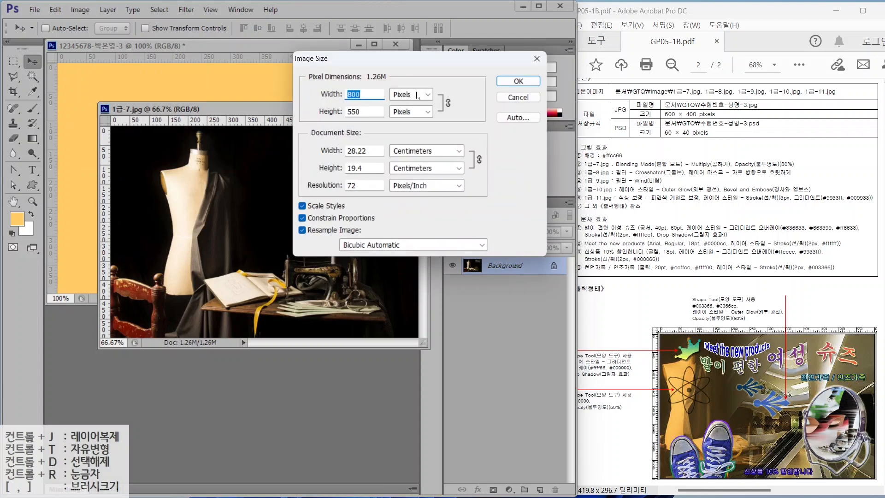
{"action": "type", "text": "600"}
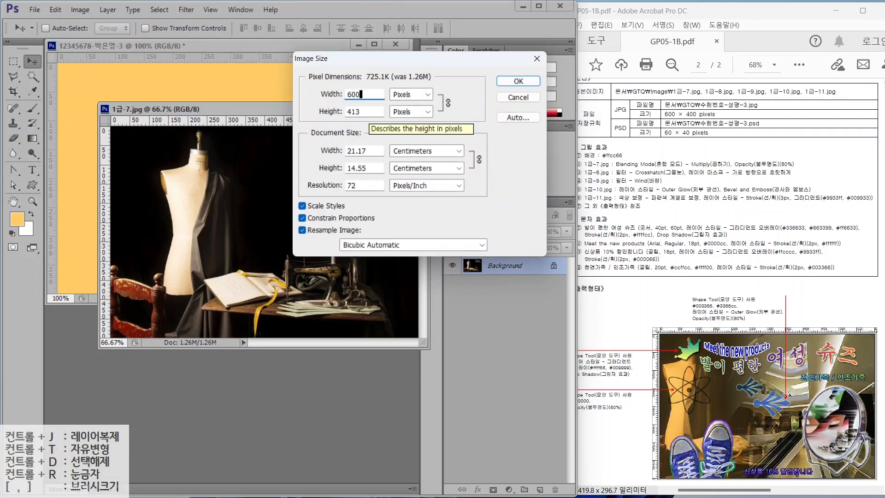
{"action": "key", "text": "Tab"}
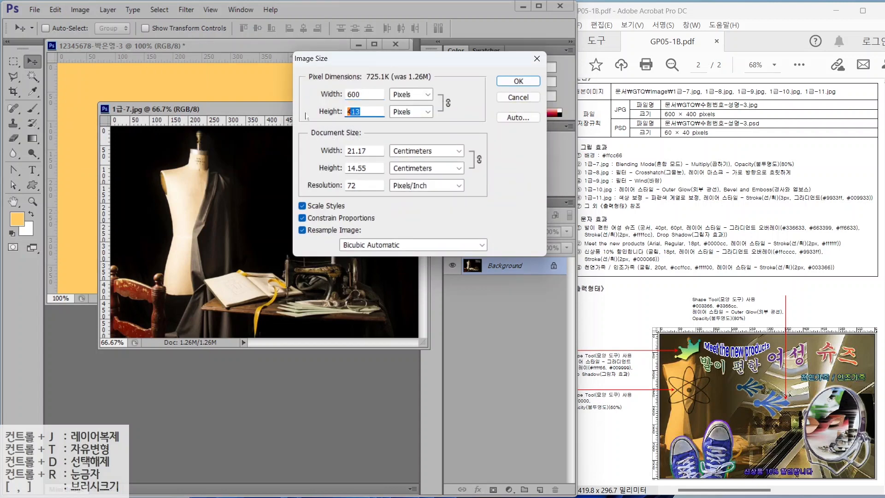
{"action": "type", "text": "400"}
{"action": "key", "text": "shift+Tab"}
{"action": "type", "text": "600"}
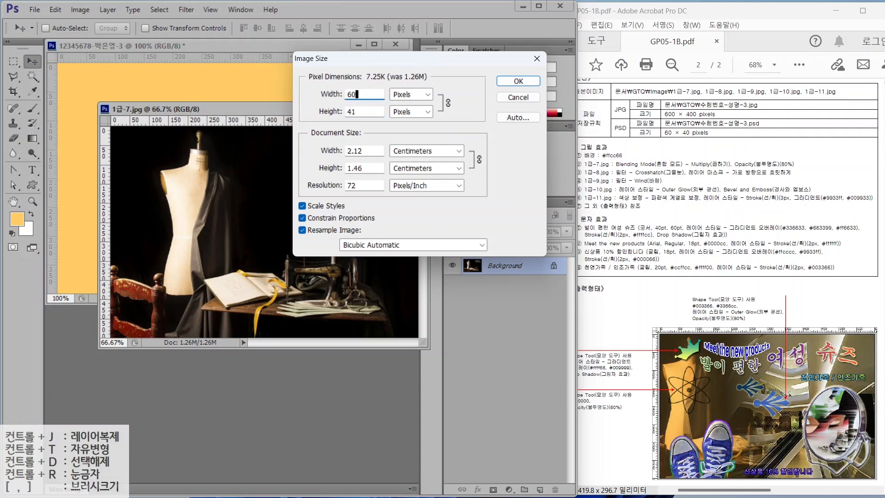
{"action": "left_click", "coordinate": [517, 82]}
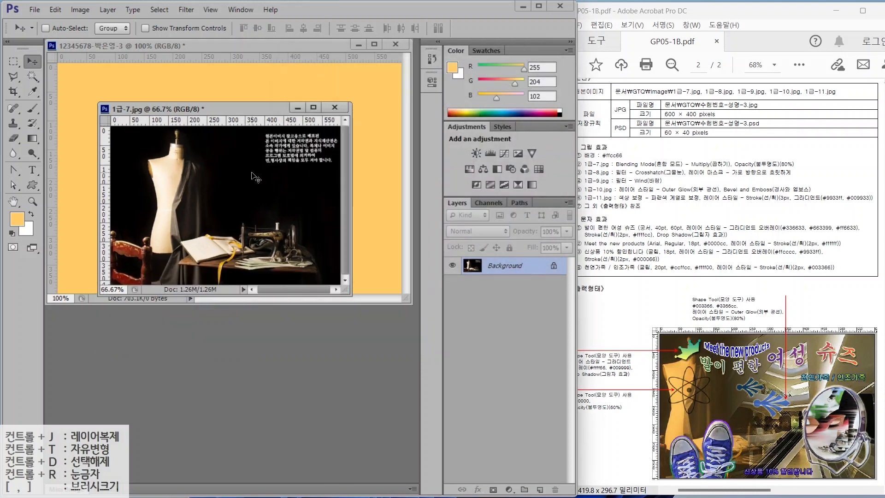
- Drag the photo into the poster, close the original unsaved, and name the layer 1-7
{"action": "left_click_drag", "start_coordinate": [226, 273], "coordinate": [138, 167]}
{"action": "left_click", "coordinate": [189, 321]}
{"action": "key", "text": "ctrl+w"}
{"action": "left_click", "coordinate": [296, 197]}
{"action": "double_click", "coordinate": [507, 268]}
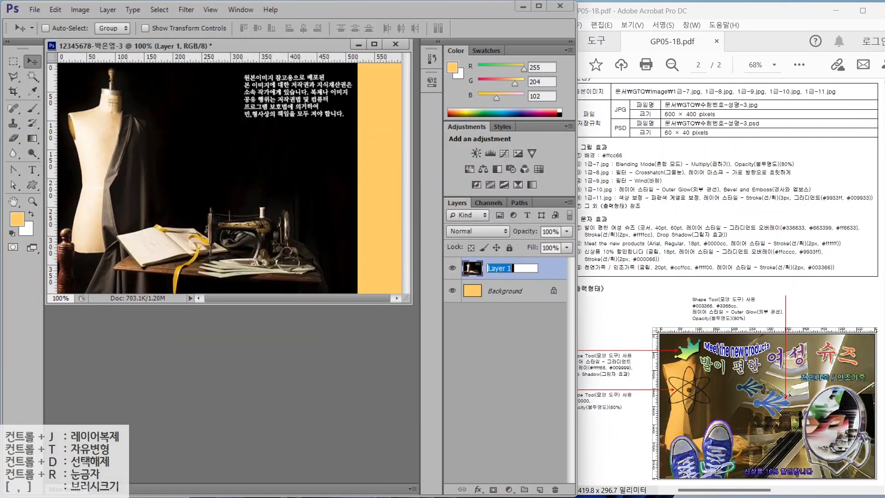
{"action": "type", "text": "1-7"}
{"action": "key", "text": "Return"}
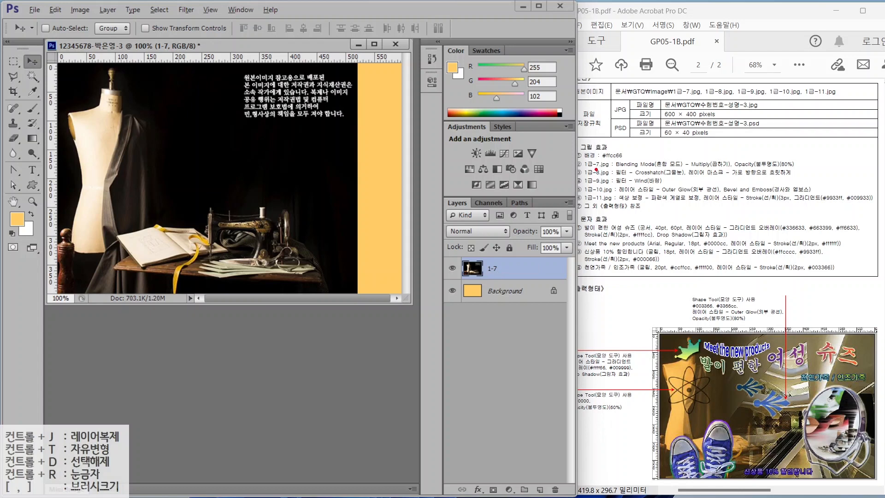
{"action": "left_click_drag", "start_coordinate": [600, 170], "coordinate": [719, 169]}
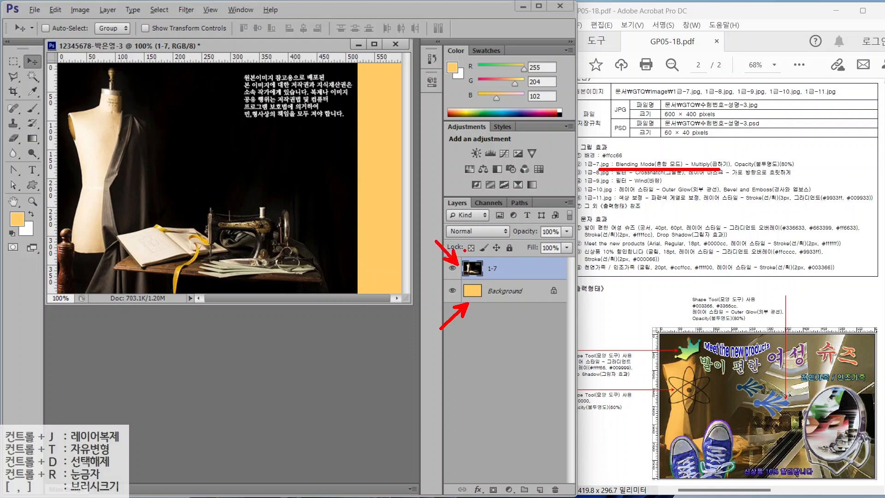
- Annotate the Multiply requirement and the layer blending controls with emphasis marks, then clear them
{"action": "mouse_move", "coordinate": [719, 168]}
{"action": "left_mouse_down"}
{"action": "mouse_move", "coordinate": [707, 150]}
{"action": "mouse_move", "coordinate": [718, 167]}
{"action": "mouse_move", "coordinate": [808, 170]}
{"action": "mouse_move", "coordinate": [796, 155]}
{"action": "mouse_move", "coordinate": [792, 174]}
{"action": "left_mouse_up"}
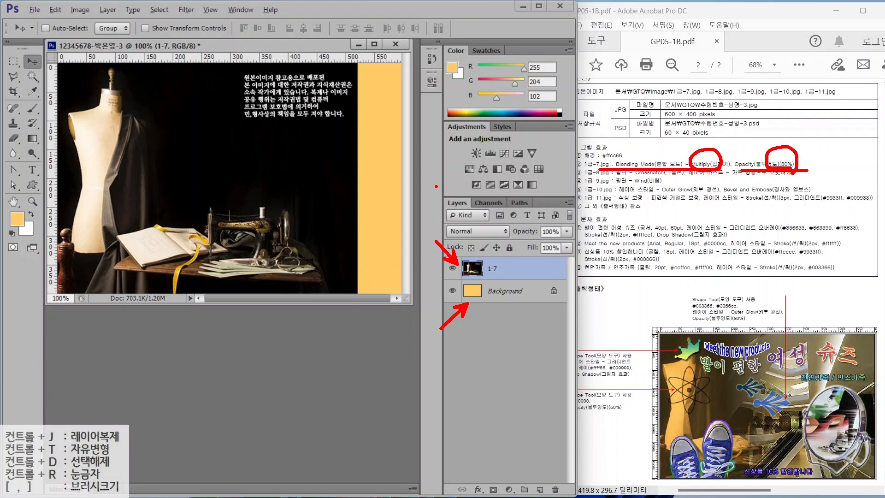
{"action": "left_click_drag", "start_coordinate": [436, 186], "coordinate": [589, 337]}
{"action": "left_click_drag", "start_coordinate": [432, 228], "coordinate": [595, 240]}
{"action": "left_click_drag", "start_coordinate": [479, 194], "coordinate": [493, 226]}
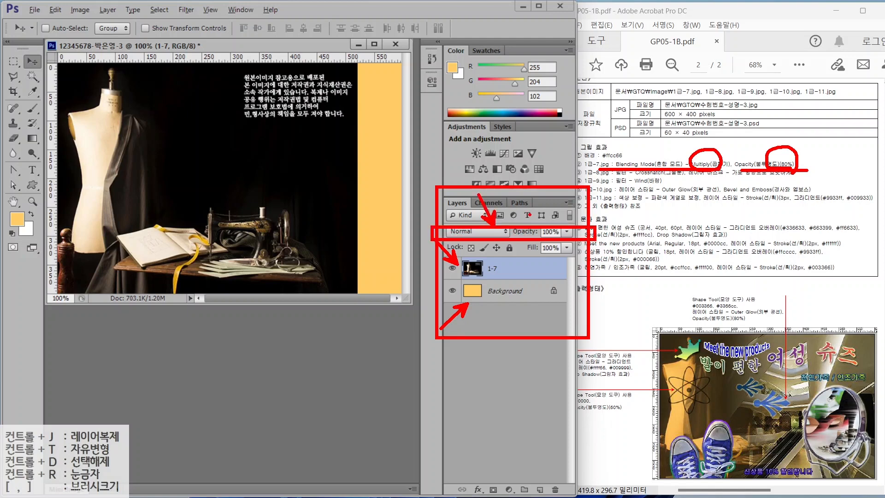
{"action": "left_click_drag", "start_coordinate": [563, 204], "coordinate": [544, 226]}
{"action": "key", "text": "Escape"}
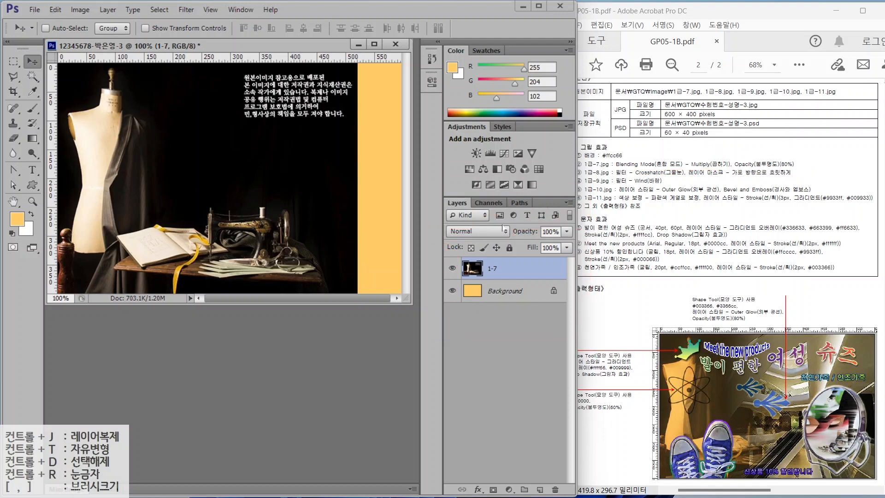
- Set layer 1-7 to Multiply at 80% opacity and bring up the Open dialog
{"action": "left_click", "coordinate": [475, 232]}
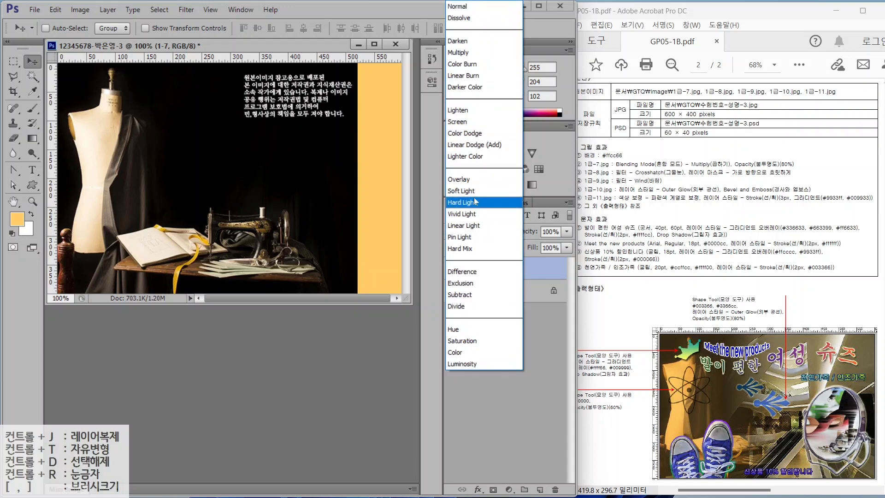
{"action": "left_click", "coordinate": [461, 53]}
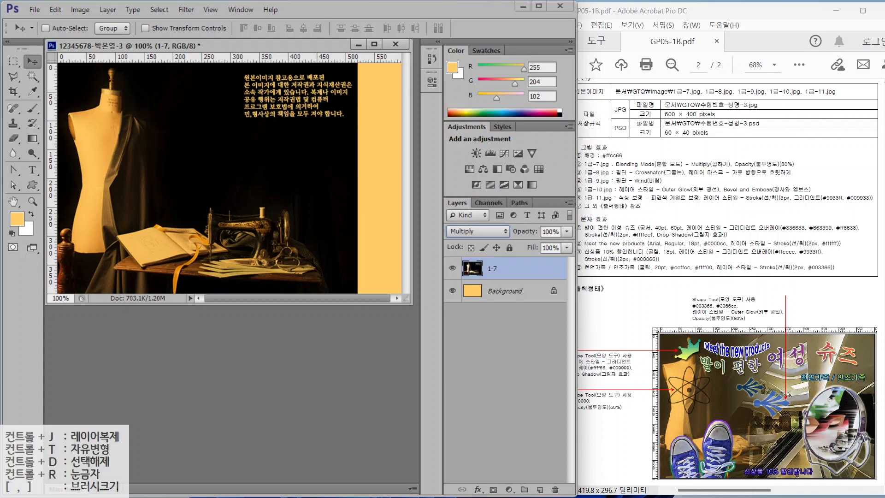
{"action": "left_click", "coordinate": [555, 232]}
{"action": "type", "text": "80"}
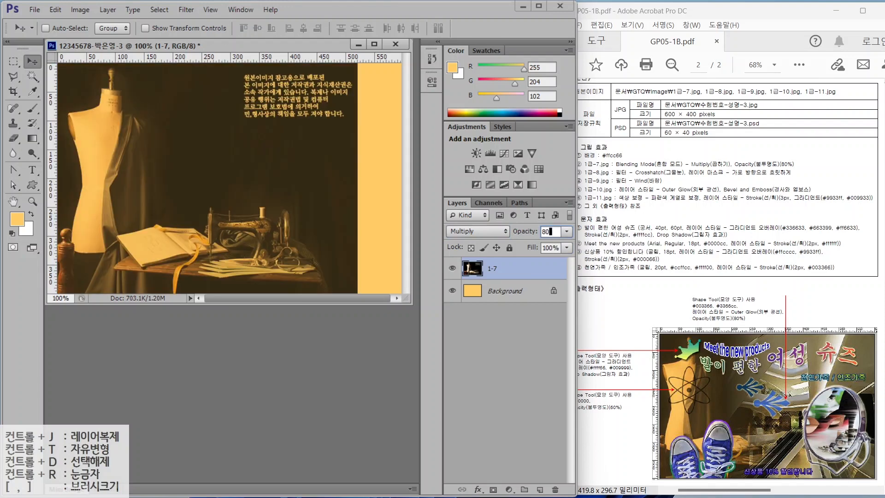
{"action": "double_click", "coordinate": [270, 357]}
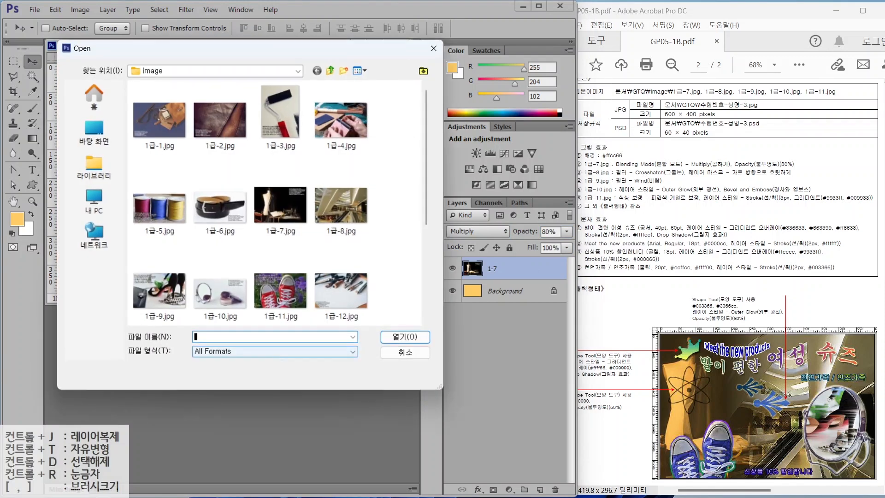
- Open 1급-8.jpg and resize it to 600 pixels wide
{"action": "left_click", "coordinate": [338, 197]}
{"action": "double_click", "coordinate": [338, 198]}
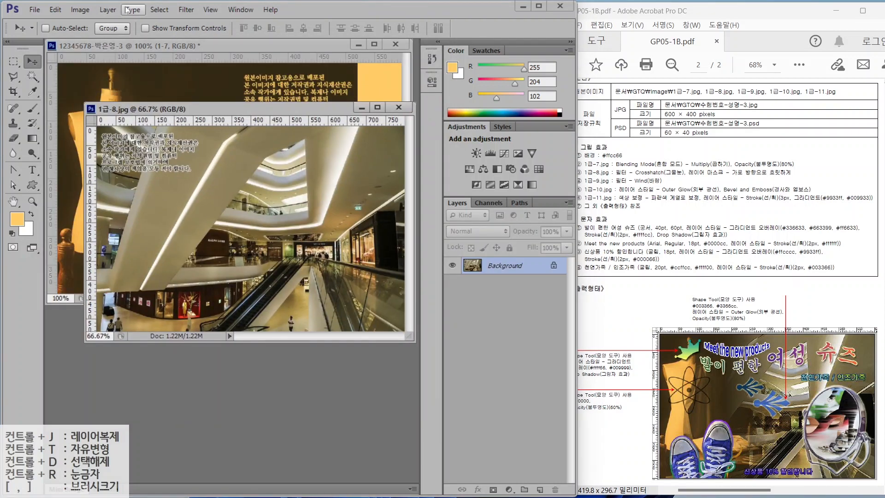
{"action": "key", "text": "alt+i"}
{"action": "type", "text": "i600"}
{"action": "key", "text": "Return"}
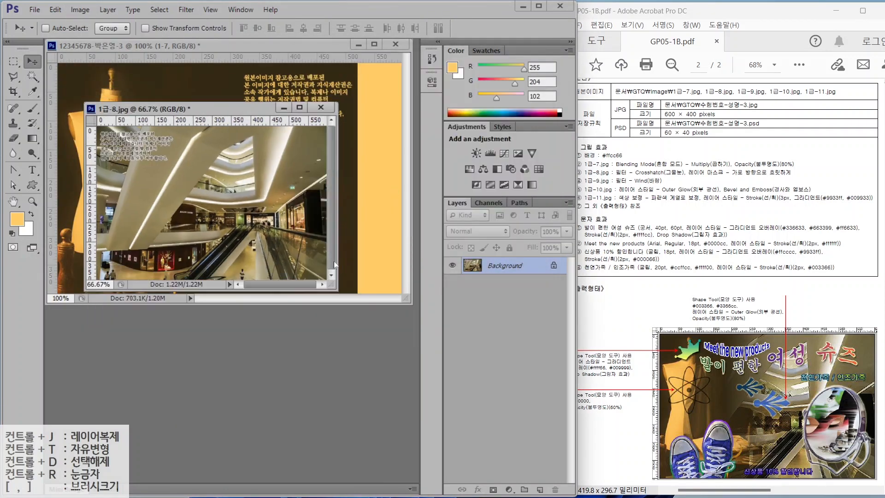
- Drag the mall photo into the poster, then close the original without saving
{"action": "left_click_drag", "start_coordinate": [191, 109], "coordinate": [235, 133]}
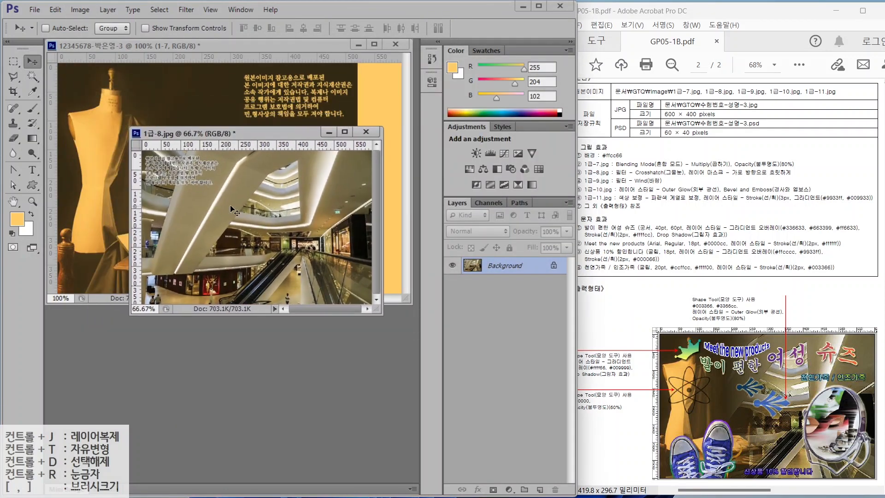
{"action": "left_click_drag", "start_coordinate": [233, 207], "coordinate": [196, 120]}
{"action": "left_click_drag", "start_coordinate": [262, 176], "coordinate": [265, 205]}
{"action": "left_click", "coordinate": [318, 310]}
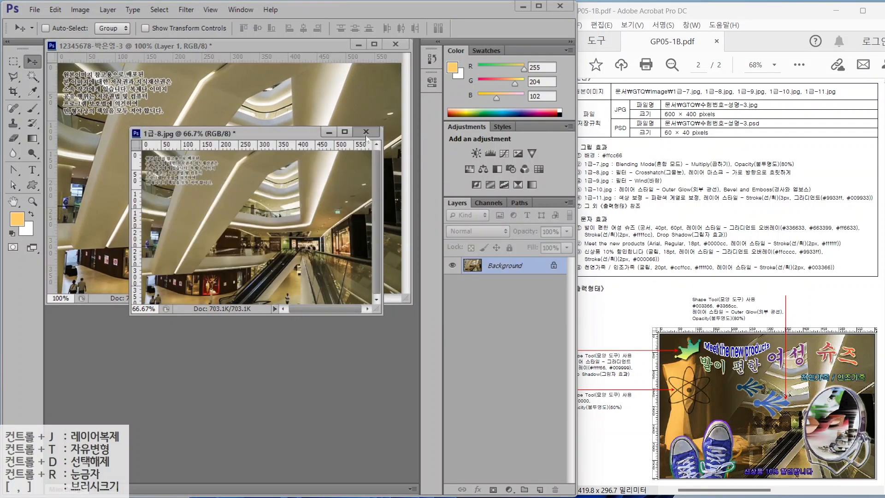
{"action": "left_click", "coordinate": [366, 132]}
{"action": "key", "text": "n"}
- Rename the new mall layer to 1-8
{"action": "double_click", "coordinate": [498, 269]}
{"action": "type", "text": "1-8"}
{"action": "key", "text": "Return"}
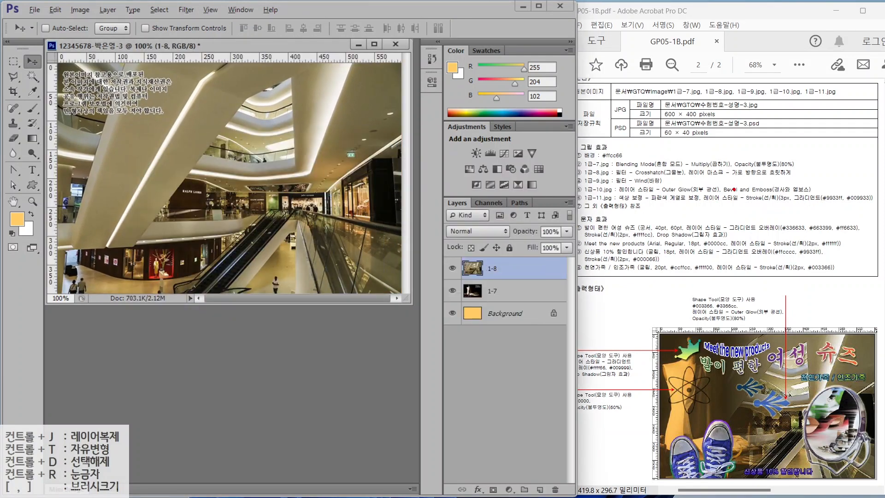
- Annotate the spec's Multiply, Crosshatch, opacity and blur requirements
{"action": "left_click_drag", "start_coordinate": [632, 166], "coordinate": [609, 139]}
{"action": "left_click_drag", "start_coordinate": [625, 176], "coordinate": [681, 176]}
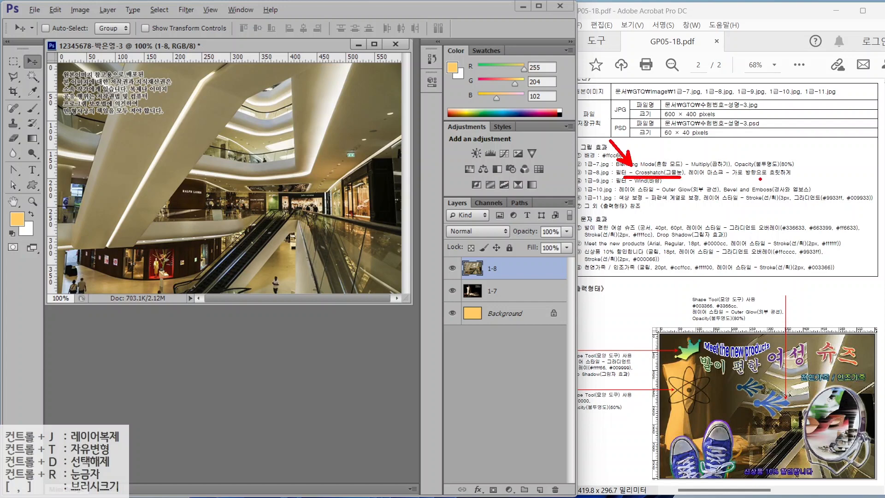
{"action": "mouse_move", "coordinate": [760, 178]}
{"action": "left_mouse_down"}
{"action": "mouse_move", "coordinate": [728, 179]}
{"action": "mouse_move", "coordinate": [751, 143]}
{"action": "mouse_move", "coordinate": [790, 177]}
{"action": "left_mouse_up"}
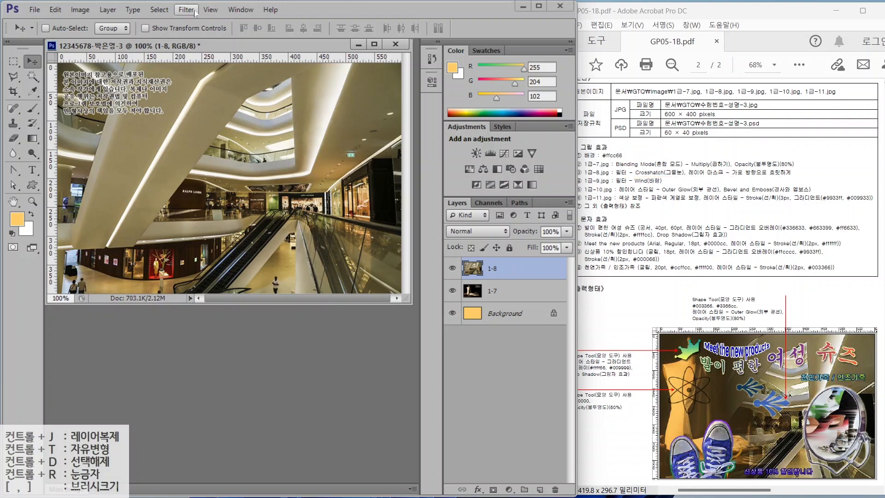
- Apply Filter Gallery's Crosshatch (stroke length 9, sharpness 6, strength 1) to layer 1-8 and add a mask
{"action": "left_click", "coordinate": [211, 10]}
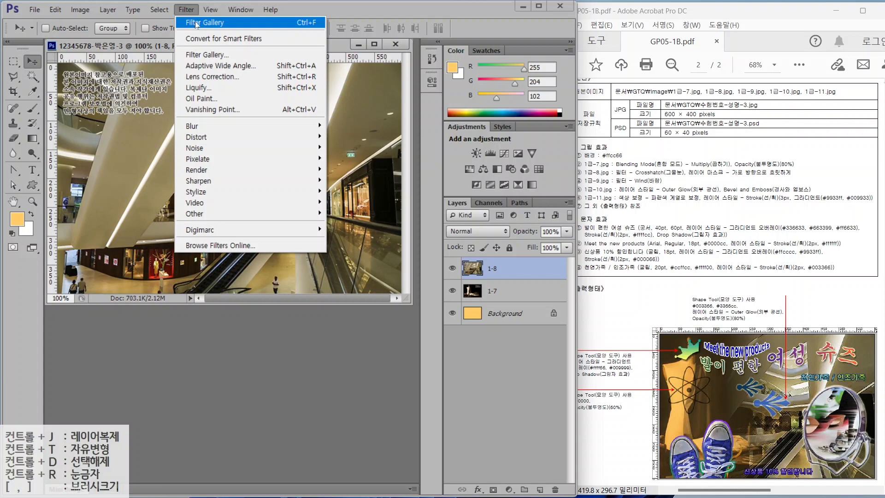
{"action": "left_click", "coordinate": [196, 24]}
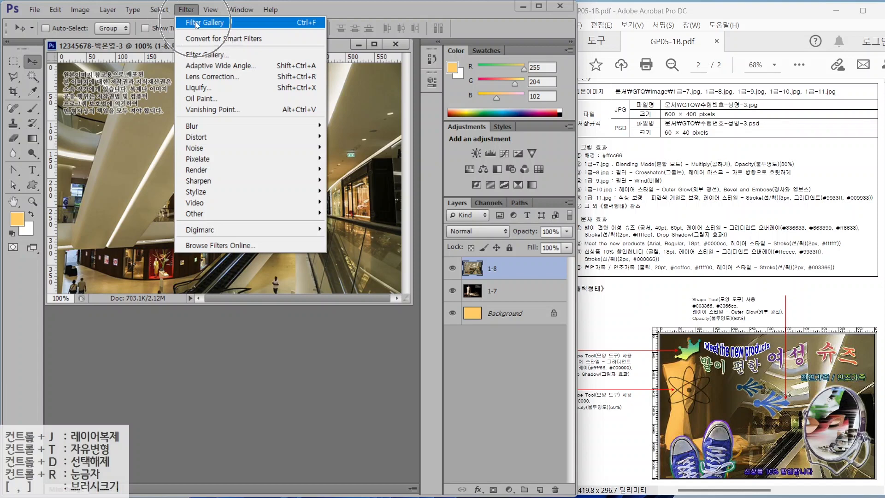
{"action": "left_click", "coordinate": [192, 55]}
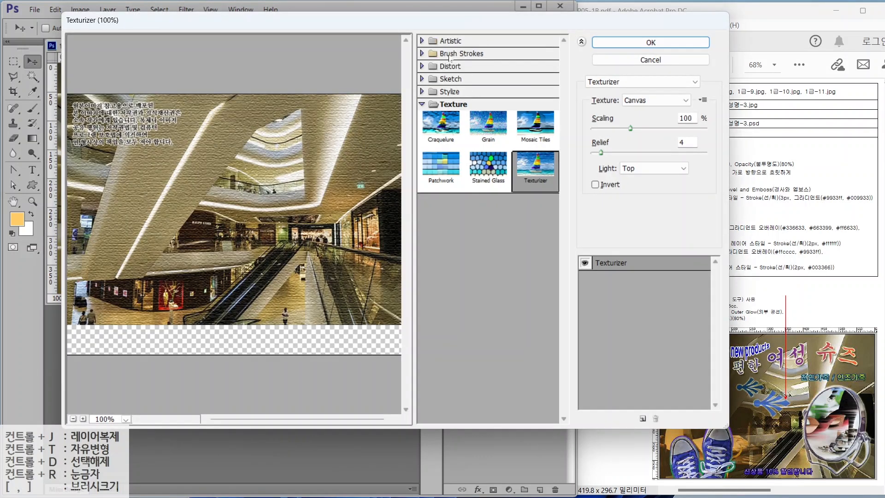
{"action": "left_click", "coordinate": [432, 53]}
{"action": "left_click", "coordinate": [530, 78]}
{"action": "key", "text": "Return"}
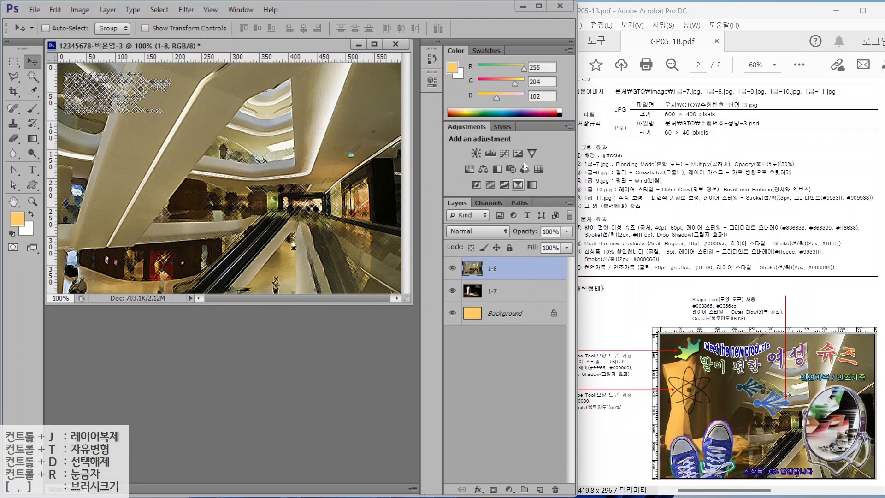
{"action": "left_click", "coordinate": [493, 488]}
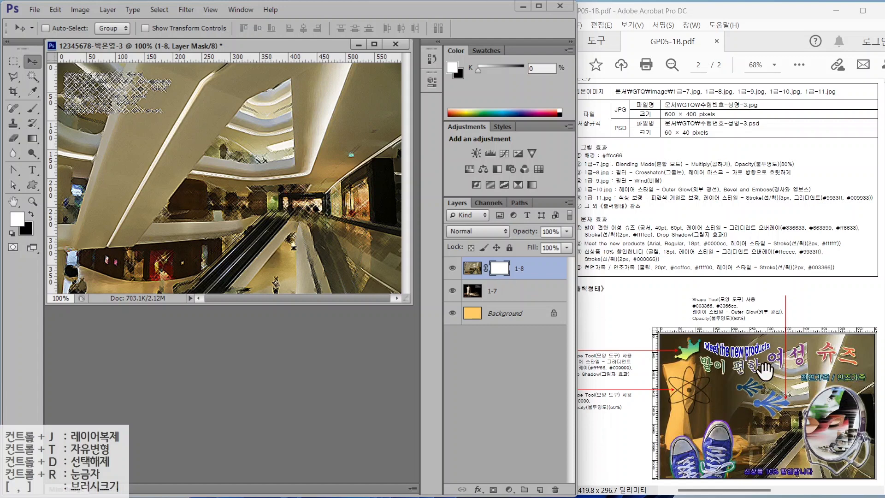
- Select the Gradient tool with the Black, White preset from the Gradient Editor
{"action": "left_click", "coordinate": [36, 139]}
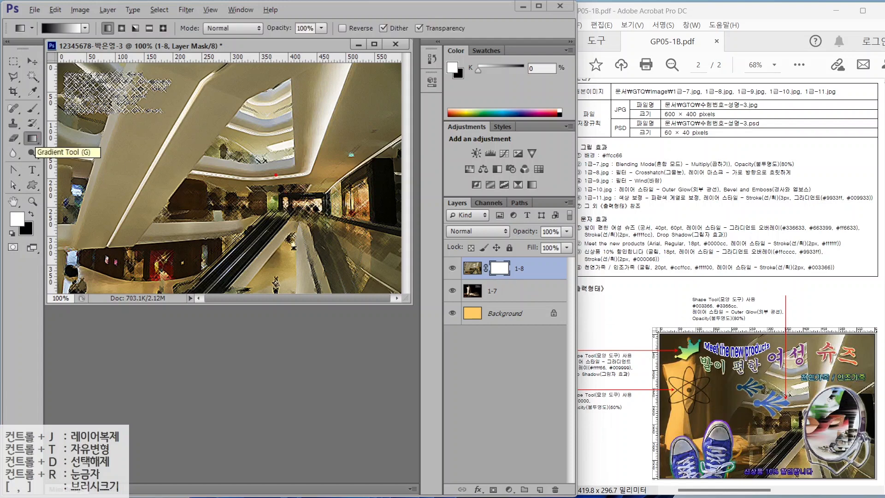
{"action": "mouse_move", "coordinate": [520, 281]}
{"action": "left_mouse_down"}
{"action": "mouse_move", "coordinate": [479, 275]}
{"action": "mouse_move", "coordinate": [482, 246]}
{"action": "mouse_move", "coordinate": [518, 277]}
{"action": "left_mouse_up"}
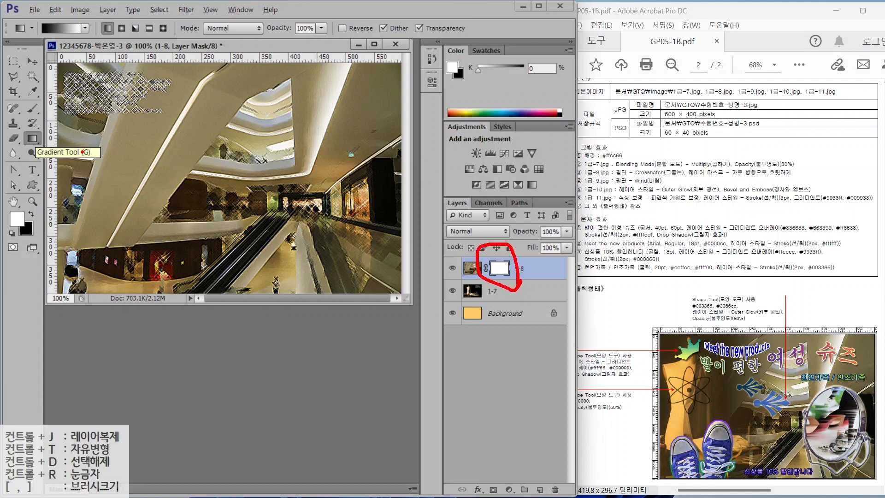
{"action": "mouse_move", "coordinate": [54, 146]}
{"action": "left_mouse_down"}
{"action": "mouse_move", "coordinate": [34, 126]}
{"action": "mouse_move", "coordinate": [54, 131]}
{"action": "left_mouse_up"}
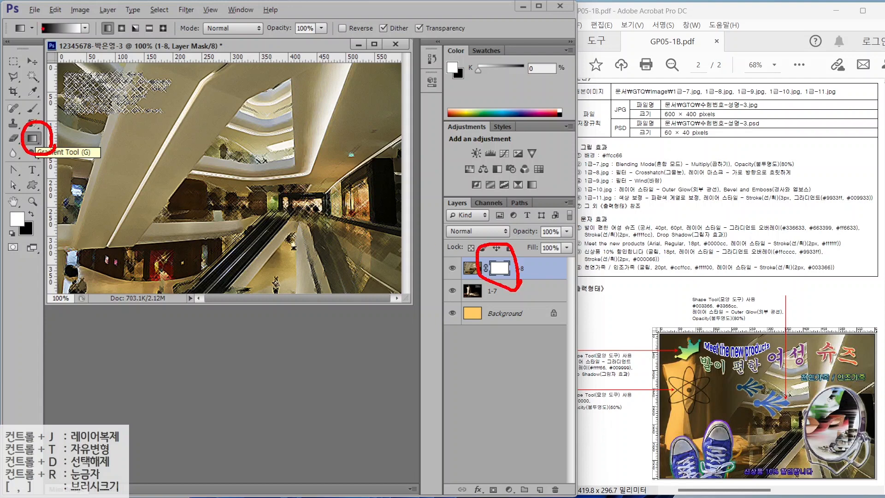
{"action": "left_click_drag", "start_coordinate": [21, 78], "coordinate": [48, 36]}
{"action": "left_click_drag", "start_coordinate": [36, 41], "coordinate": [54, 43]}
{"action": "left_click_drag", "start_coordinate": [117, 71], "coordinate": [89, 34]}
{"action": "left_click_drag", "start_coordinate": [88, 47], "coordinate": [104, 39]}
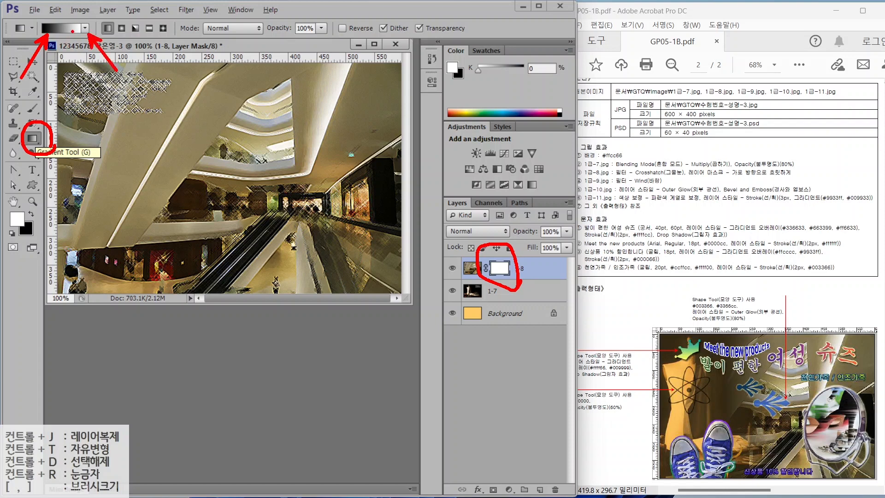
{"action": "key", "text": "Escape"}
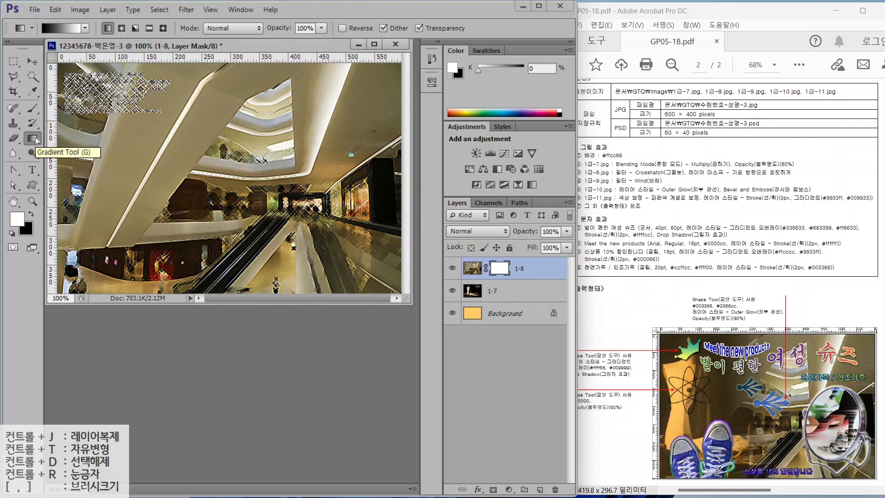
{"action": "left_click", "coordinate": [62, 29]}
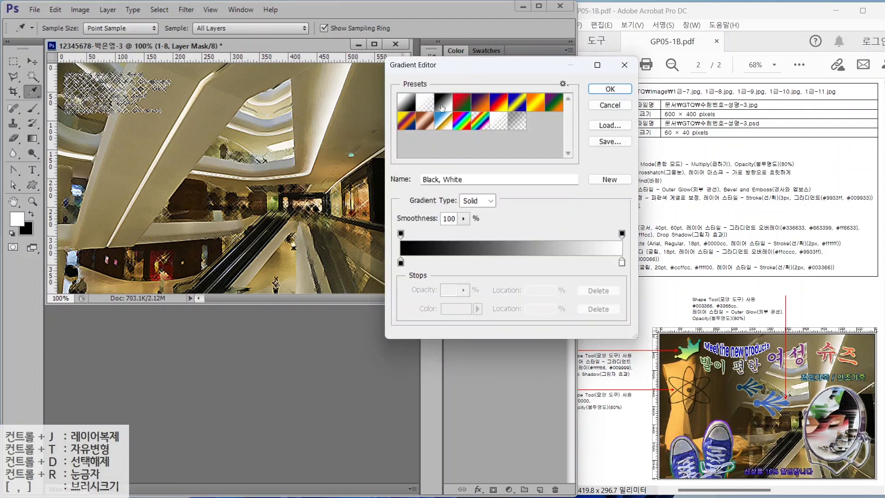
{"action": "left_click", "coordinate": [626, 90]}
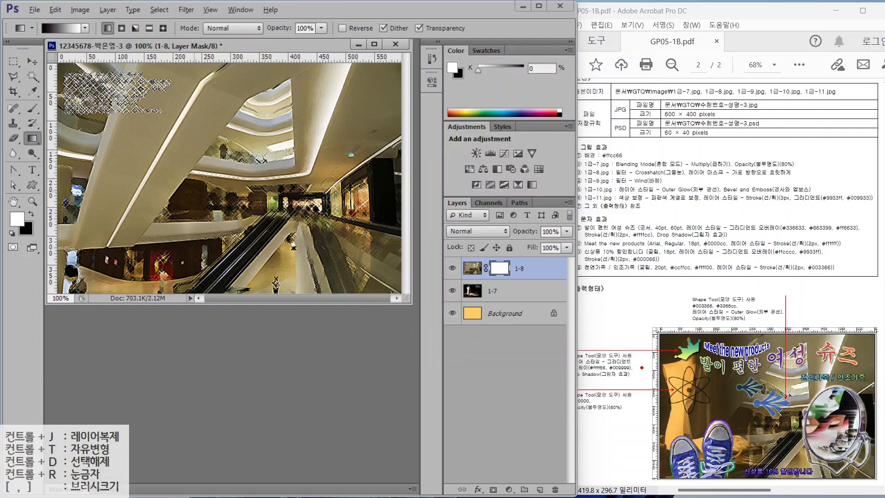
- Drag a black-to-white gradient left to right across the 1-8 mask to reveal the mannequin
{"action": "mouse_move", "coordinate": [866, 385]}
{"action": "left_mouse_down"}
{"action": "mouse_move", "coordinate": [777, 329]}
{"action": "mouse_move", "coordinate": [863, 367]}
{"action": "left_mouse_up"}
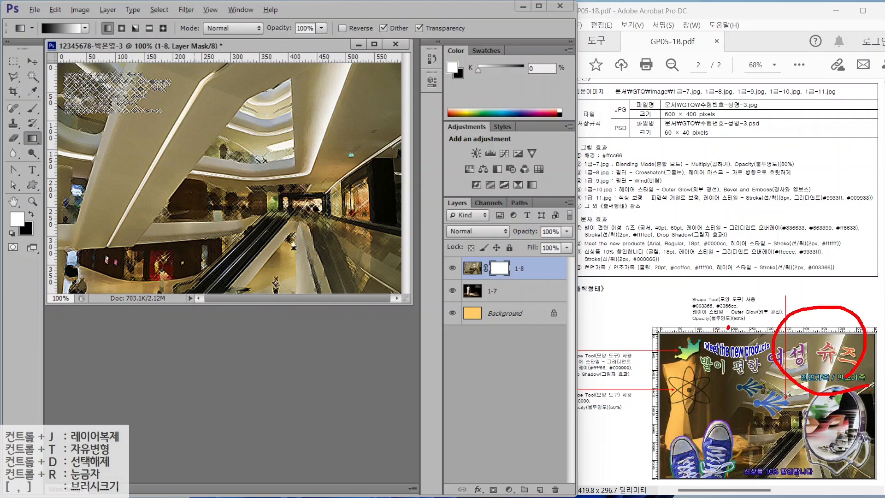
{"action": "left_click_drag", "start_coordinate": [727, 327], "coordinate": [673, 388]}
{"action": "left_click_drag", "start_coordinate": [677, 340], "coordinate": [714, 376]}
{"action": "mouse_move", "coordinate": [384, 166]}
{"action": "left_mouse_down"}
{"action": "mouse_move", "coordinate": [268, 106]}
{"action": "mouse_move", "coordinate": [365, 163]}
{"action": "left_mouse_up"}
{"action": "left_click_drag", "start_coordinate": [297, 109], "coordinate": [341, 102]}
{"action": "mouse_move", "coordinate": [311, 77]}
{"action": "left_mouse_down"}
{"action": "mouse_move", "coordinate": [325, 122]}
{"action": "mouse_move", "coordinate": [294, 127]}
{"action": "left_mouse_up"}
{"action": "mouse_move", "coordinate": [293, 138]}
{"action": "left_mouse_down"}
{"action": "mouse_move", "coordinate": [357, 133]}
{"action": "mouse_move", "coordinate": [359, 156]}
{"action": "left_mouse_up"}
{"action": "mouse_move", "coordinate": [331, 145]}
{"action": "left_mouse_down"}
{"action": "mouse_move", "coordinate": [333, 182]}
{"action": "mouse_move", "coordinate": [369, 161]}
{"action": "left_mouse_up"}
{"action": "left_click_drag", "start_coordinate": [179, 113], "coordinate": [101, 191]}
{"action": "left_click_drag", "start_coordinate": [108, 118], "coordinate": [162, 197]}
{"action": "mouse_move", "coordinate": [100, 87]}
{"action": "left_mouse_down"}
{"action": "mouse_move", "coordinate": [114, 115]}
{"action": "mouse_move", "coordinate": [145, 100]}
{"action": "mouse_move", "coordinate": [144, 120]}
{"action": "left_mouse_up"}
{"action": "mouse_move", "coordinate": [122, 123]}
{"action": "left_mouse_down"}
{"action": "mouse_move", "coordinate": [116, 159]}
{"action": "mouse_move", "coordinate": [155, 158]}
{"action": "left_mouse_up"}
{"action": "mouse_move", "coordinate": [119, 134]}
{"action": "left_mouse_down"}
{"action": "mouse_move", "coordinate": [161, 126]}
{"action": "mouse_move", "coordinate": [155, 161]}
{"action": "left_mouse_up"}
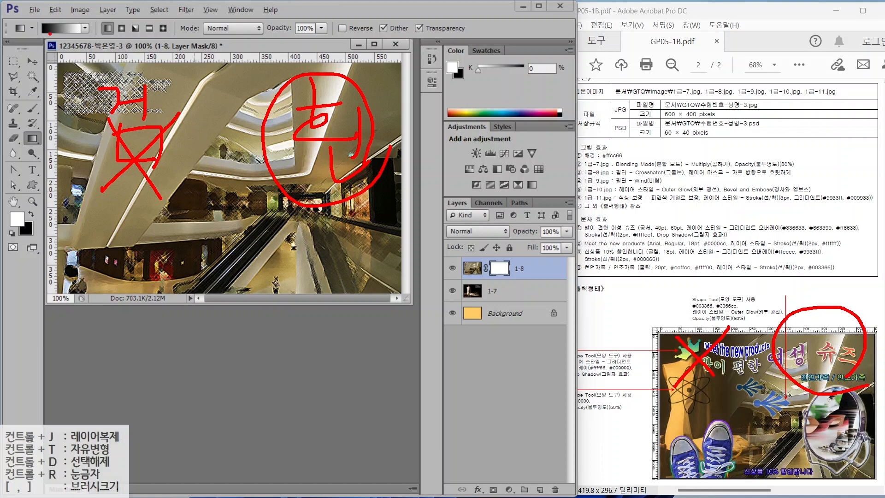
{"action": "mouse_move", "coordinate": [51, 33]}
{"action": "left_mouse_down"}
{"action": "mouse_move", "coordinate": [31, 24]}
{"action": "mouse_move", "coordinate": [56, 22]}
{"action": "left_mouse_up"}
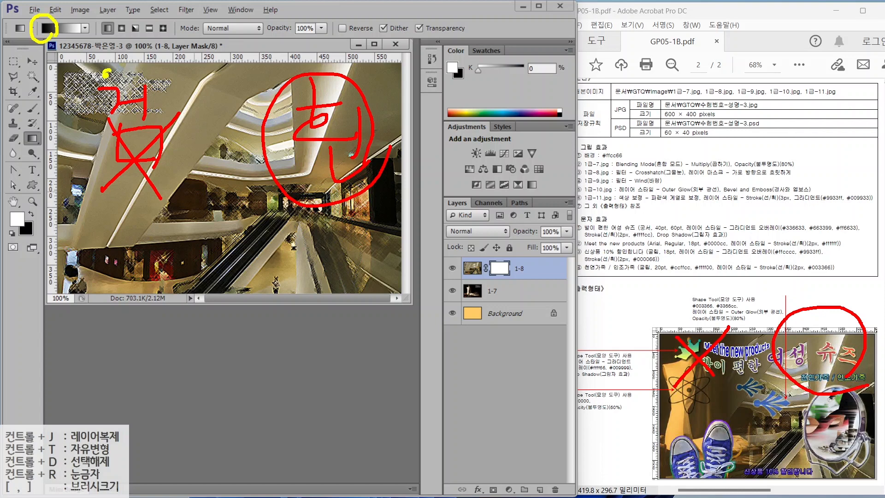
{"action": "mouse_move", "coordinate": [109, 72]}
{"action": "left_mouse_down"}
{"action": "mouse_move", "coordinate": [258, 68]}
{"action": "mouse_move", "coordinate": [244, 87]}
{"action": "left_mouse_up"}
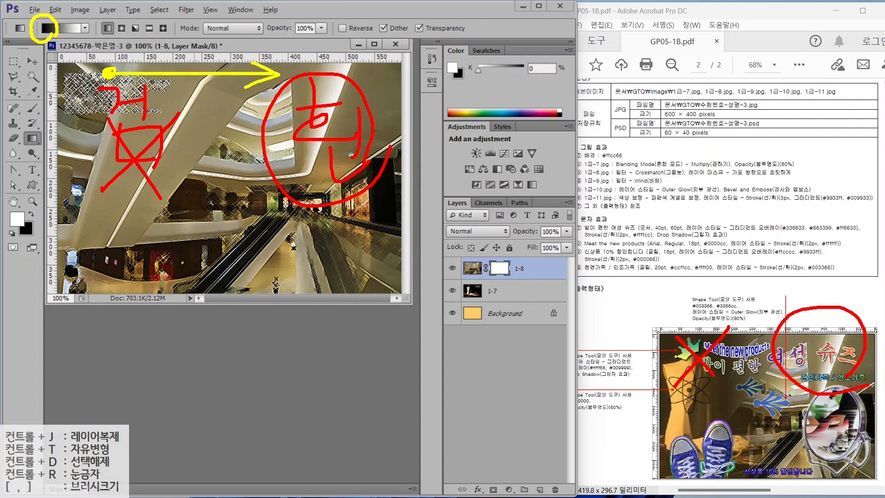
{"action": "key", "text": "Escape"}
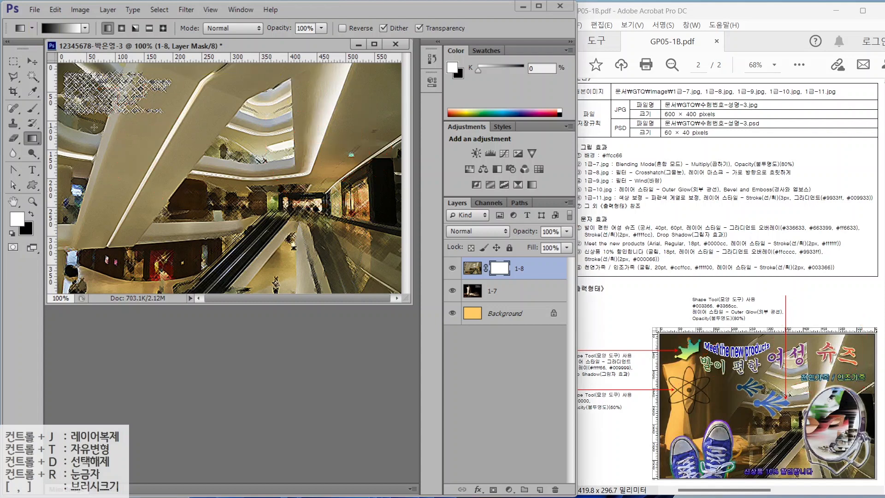
{"action": "left_click_drag", "start_coordinate": [248, 133], "coordinate": [248, 134]}
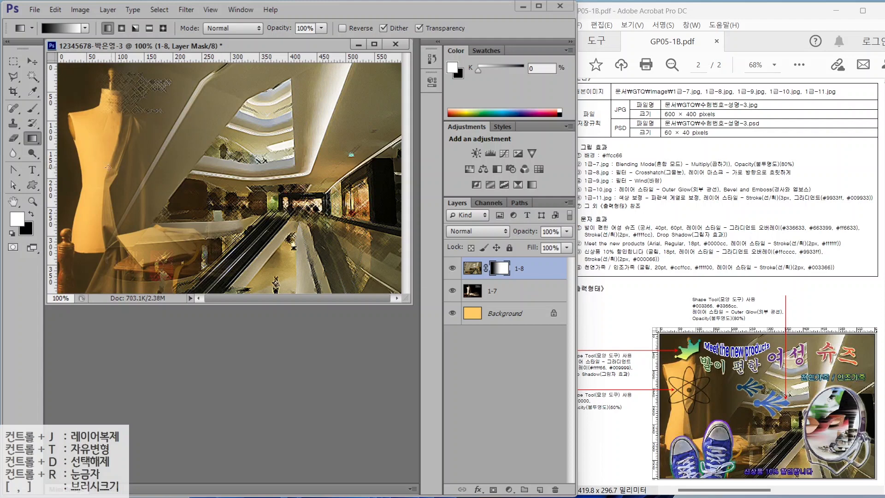
{"action": "left_click_drag", "start_coordinate": [81, 165], "coordinate": [299, 165]}
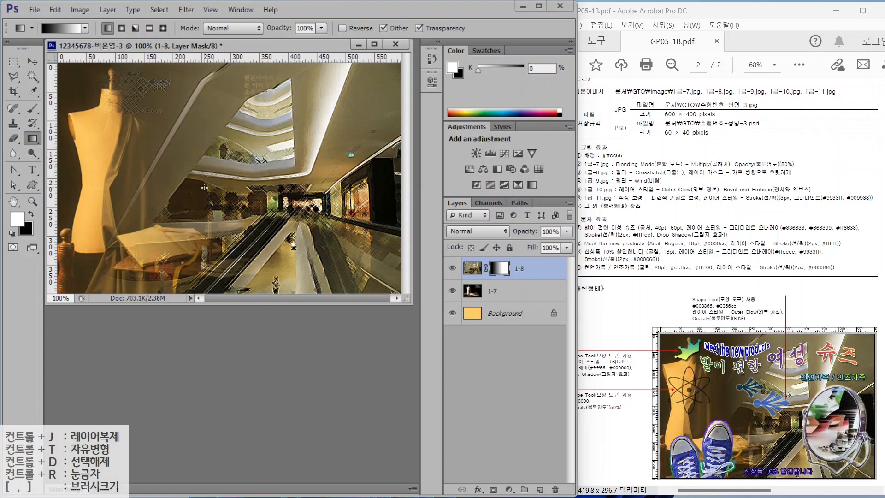
- Open 1급-9.jpg, drag the shoe photo into the poster, and close the photo
{"action": "double_click", "coordinate": [295, 344]}
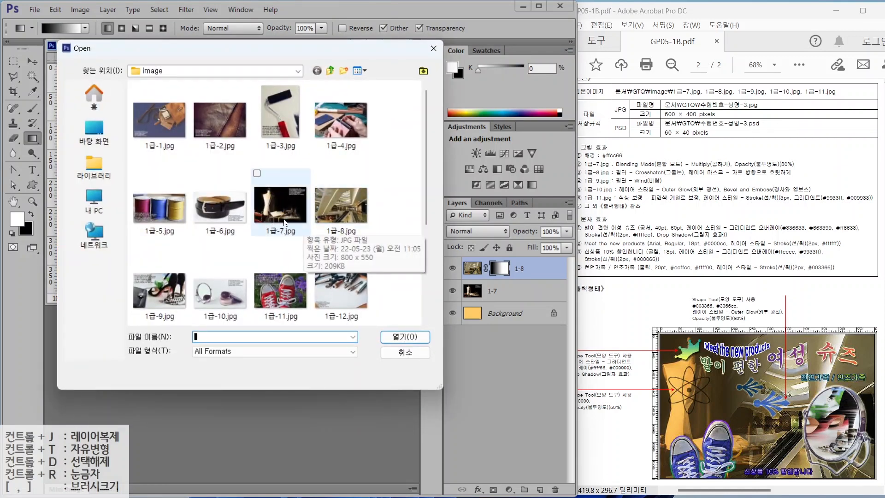
{"action": "double_click", "coordinate": [159, 290]}
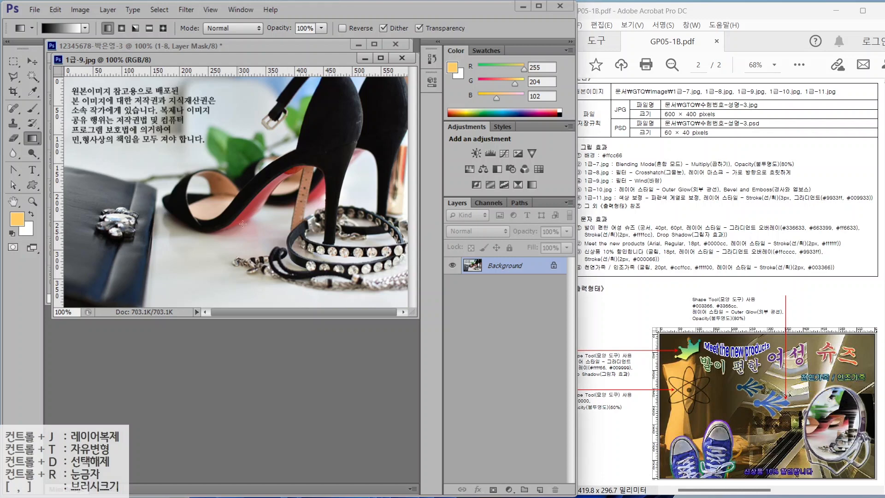
{"action": "left_click_drag", "start_coordinate": [212, 63], "coordinate": [221, 115]}
{"action": "left_click", "coordinate": [33, 61]}
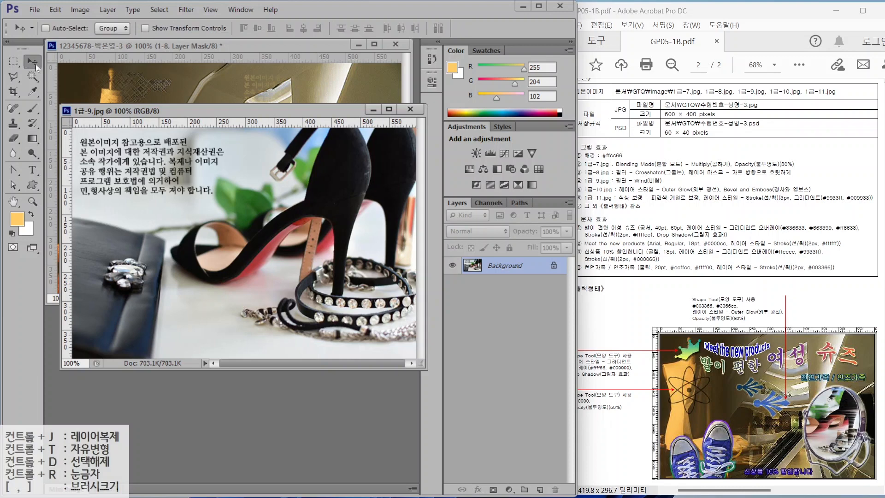
{"action": "left_click", "coordinate": [178, 98]}
{"action": "left_click_drag", "start_coordinate": [178, 99], "coordinate": [179, 100]}
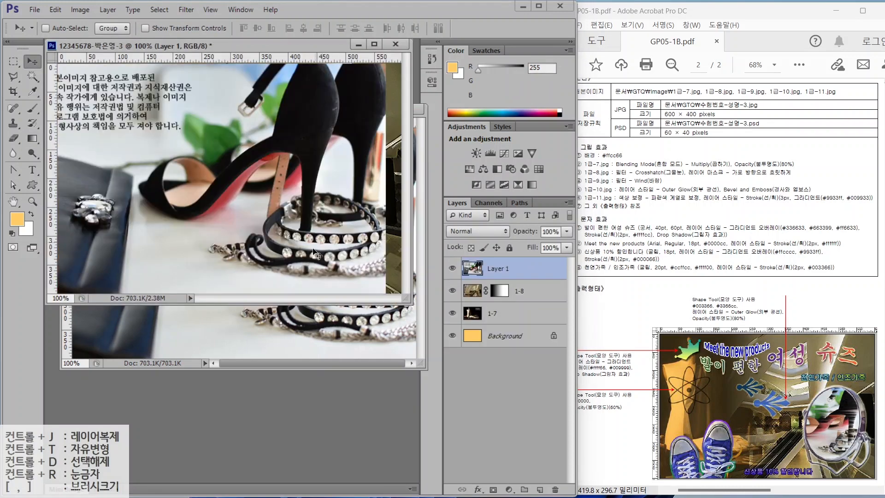
{"action": "left_click", "coordinate": [292, 331]}
{"action": "left_click", "coordinate": [410, 111]}
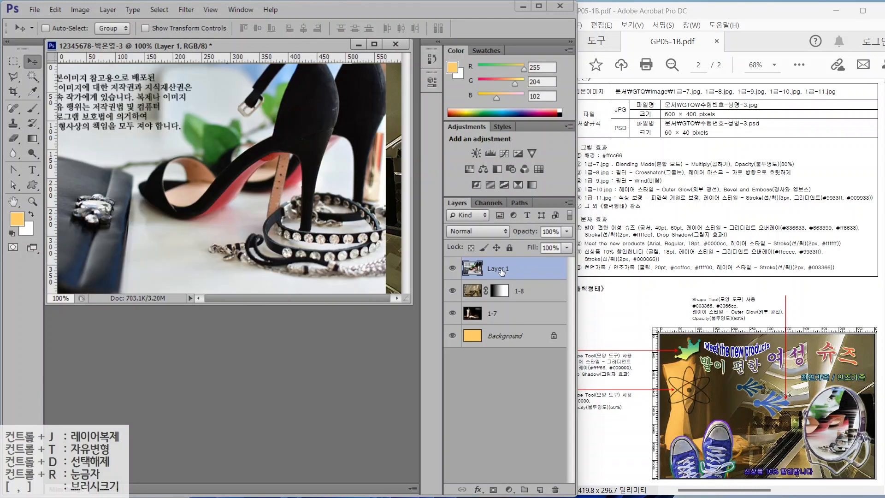
- Name the shoe layer 1-9 and scale it to about 77%, placed lower left
{"action": "double_click", "coordinate": [500, 267]}
{"action": "type", "text": "1-9"}
{"action": "key", "text": "Return"}
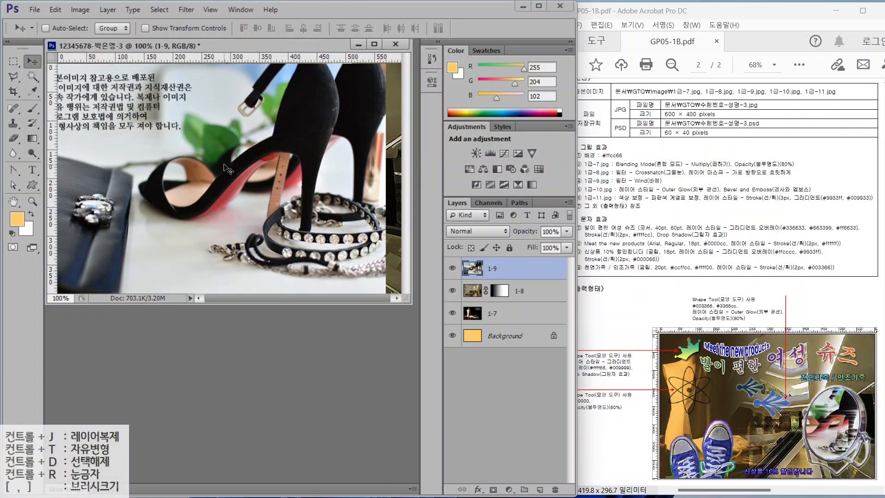
{"action": "key", "text": "ctrl+t"}
{"action": "left_click_drag", "start_coordinate": [371, 114], "coordinate": [367, 126]}
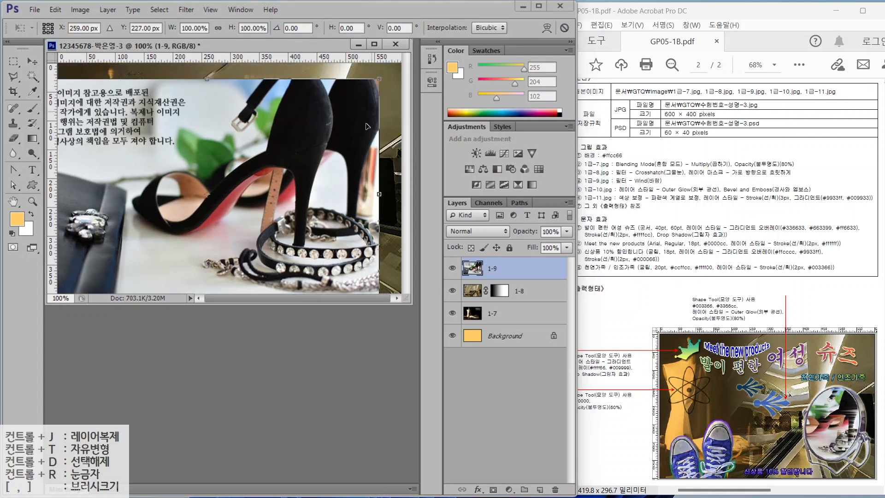
{"action": "left_click_drag", "start_coordinate": [379, 81], "coordinate": [300, 131]}
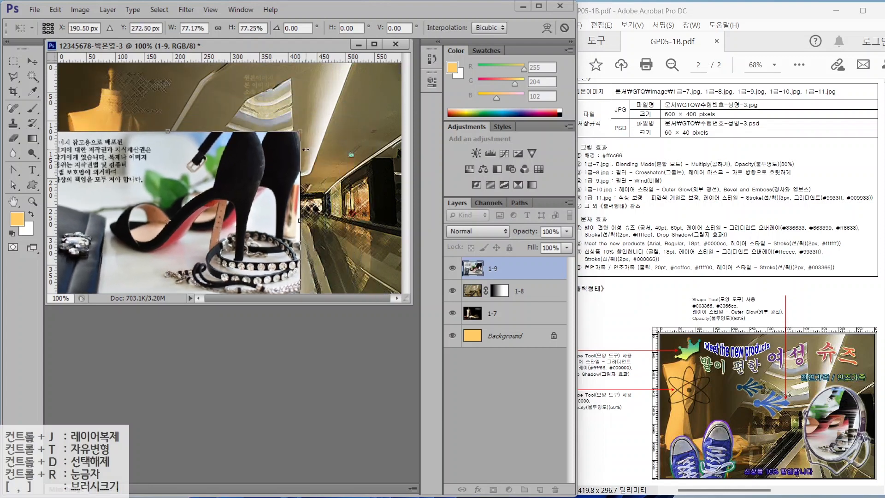
{"action": "key", "text": "Return"}
{"action": "key", "text": "ctrl+o"}
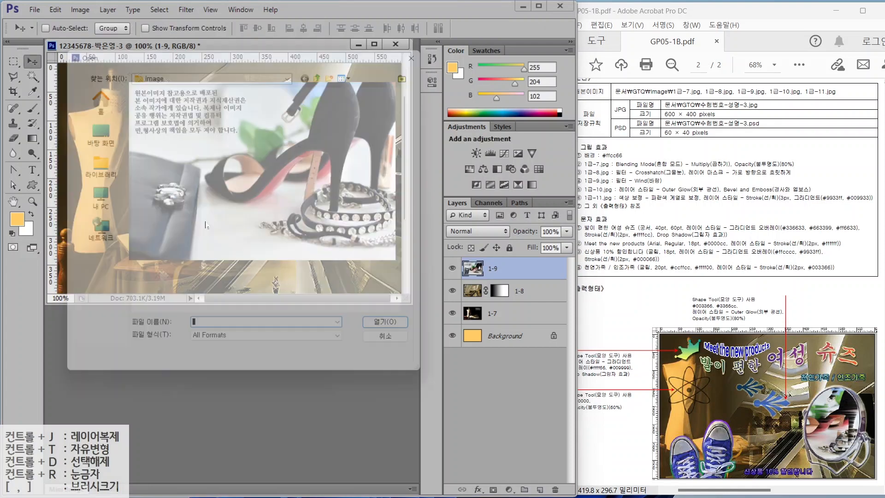
- Open 1급-10.jpg and quick-select the mirror's glass and frame
{"action": "double_click", "coordinate": [219, 291]}
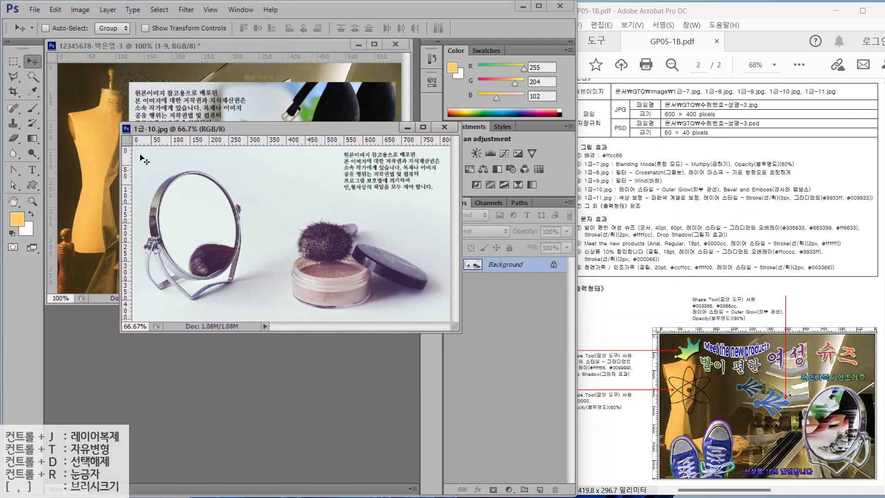
{"action": "left_click", "coordinate": [31, 79]}
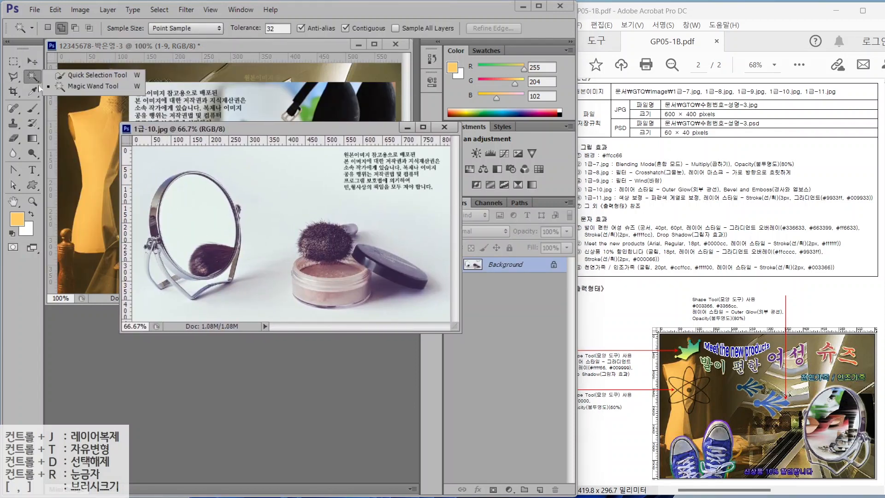
{"action": "left_click", "coordinate": [92, 75]}
{"action": "mouse_move", "coordinate": [193, 199]}
{"action": "left_mouse_down"}
{"action": "mouse_move", "coordinate": [203, 256]}
{"action": "mouse_move", "coordinate": [220, 263]}
{"action": "mouse_move", "coordinate": [188, 290]}
{"action": "mouse_move", "coordinate": [156, 263]}
{"action": "left_mouse_up"}
{"action": "key", "text": "Caps_Lock"}
{"action": "left_click_drag", "start_coordinate": [232, 257], "coordinate": [238, 219]}
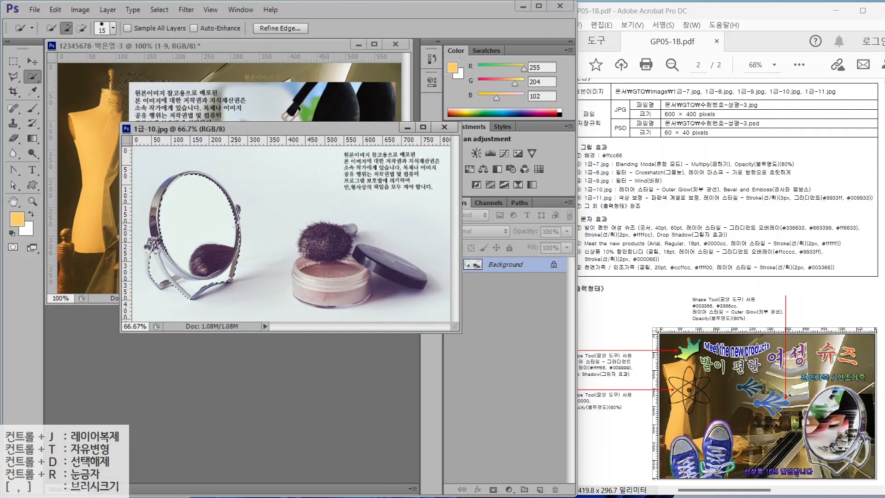
{"action": "mouse_move", "coordinate": [154, 234]}
{"action": "left_mouse_down"}
{"action": "mouse_move", "coordinate": [196, 180]}
{"action": "mouse_move", "coordinate": [188, 176]}
{"action": "mouse_move", "coordinate": [213, 180]}
{"action": "mouse_move", "coordinate": [238, 209]}
{"action": "left_mouse_up"}
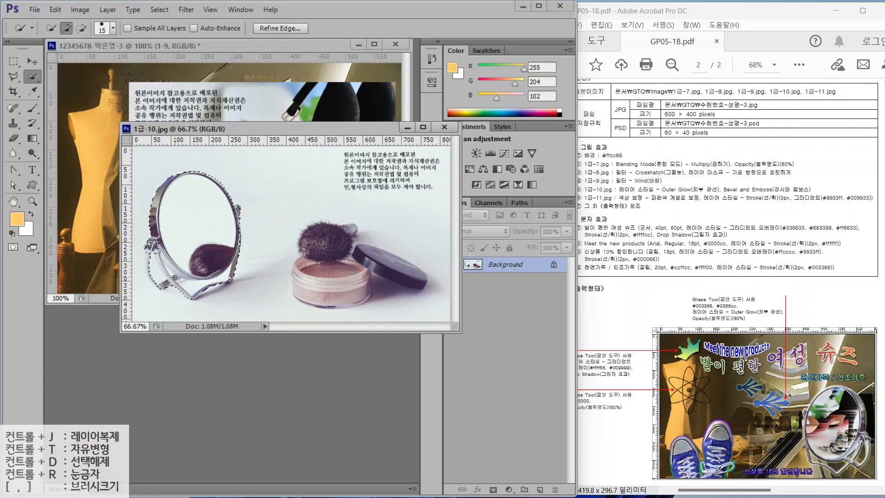
- Add the mirror's left stand to the selection and remove the background inside it
{"action": "left_click", "coordinate": [18, 79]}
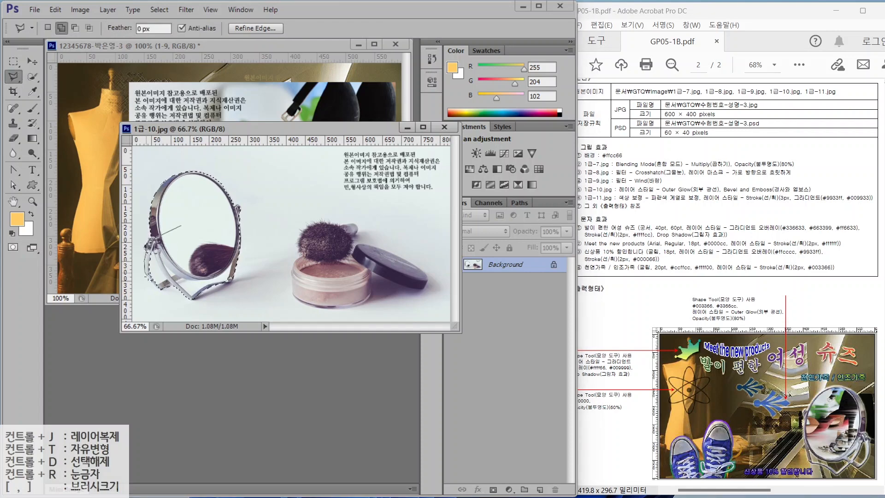
{"action": "left_click", "coordinate": [148, 277]}
{"action": "left_click", "coordinate": [160, 290]}
{"action": "left_click", "coordinate": [182, 226]}
{"action": "left_click", "coordinate": [75, 28]}
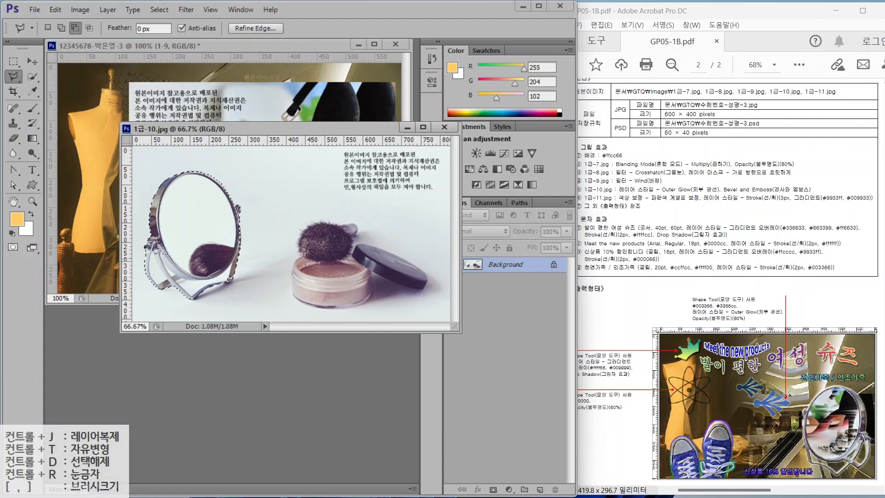
{"action": "left_click", "coordinate": [35, 79]}
{"action": "left_click", "coordinate": [81, 28]}
{"action": "left_click_drag", "start_coordinate": [202, 284], "coordinate": [189, 283]}
{"action": "left_click_drag", "start_coordinate": [158, 265], "coordinate": [162, 276]}
- Add the mirror's lower-left frame and leg with the Polygonal Lasso in Add mode
{"action": "left_click", "coordinate": [14, 77]}
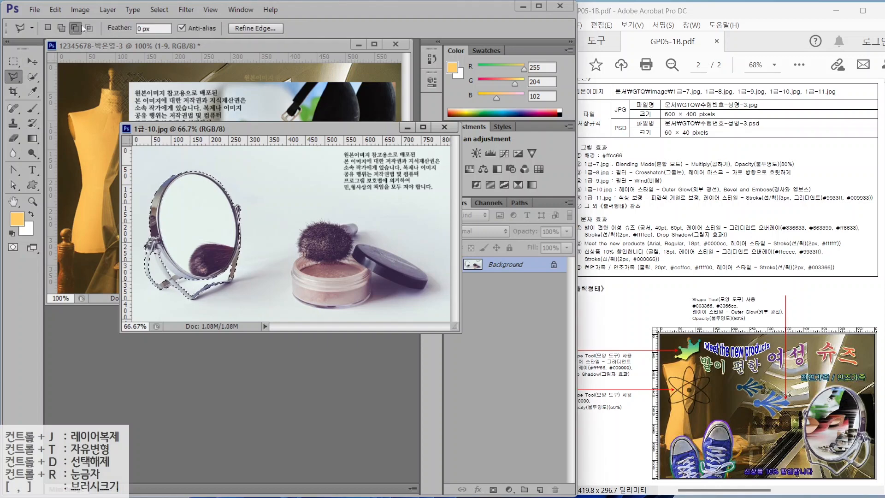
{"action": "left_click", "coordinate": [61, 28]}
{"action": "left_click", "coordinate": [174, 233]}
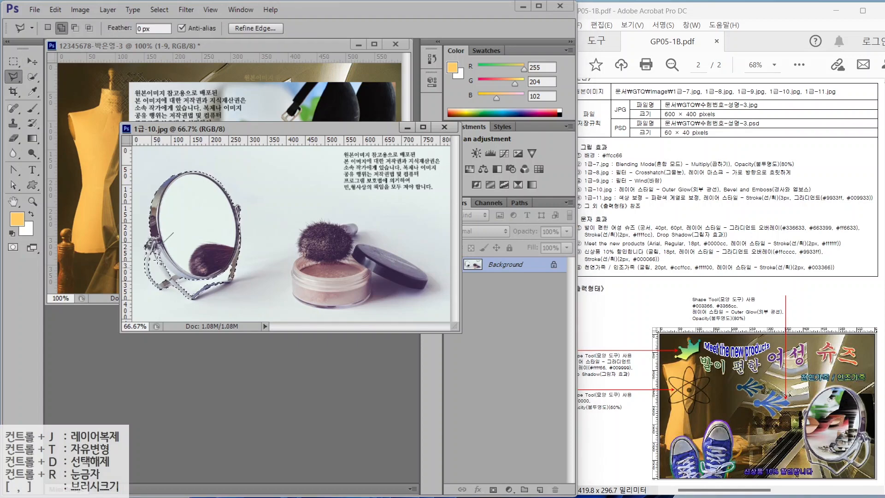
{"action": "left_click", "coordinate": [159, 262]}
{"action": "left_click", "coordinate": [171, 283]}
{"action": "left_click", "coordinate": [190, 277]}
{"action": "left_click", "coordinate": [174, 234]}
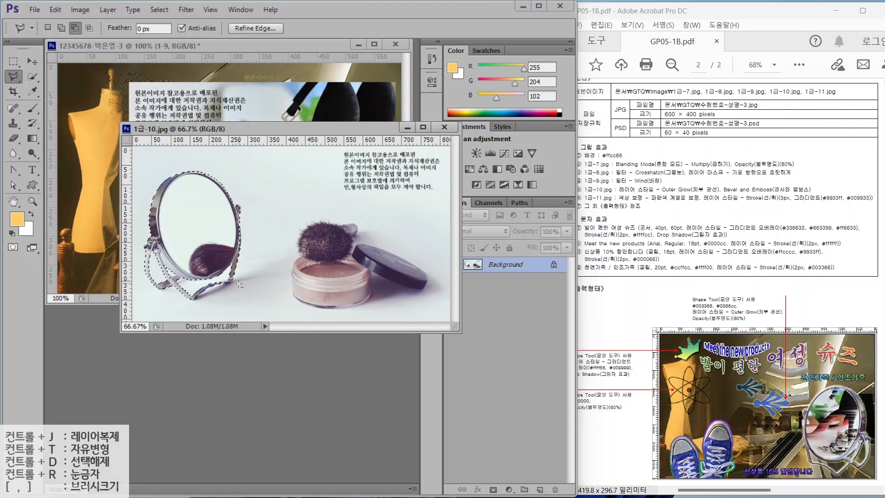
- Finish the mirror selection and drag it into the poster as a new layer
{"action": "left_click", "coordinate": [62, 28]}
{"action": "left_click", "coordinate": [234, 254]}
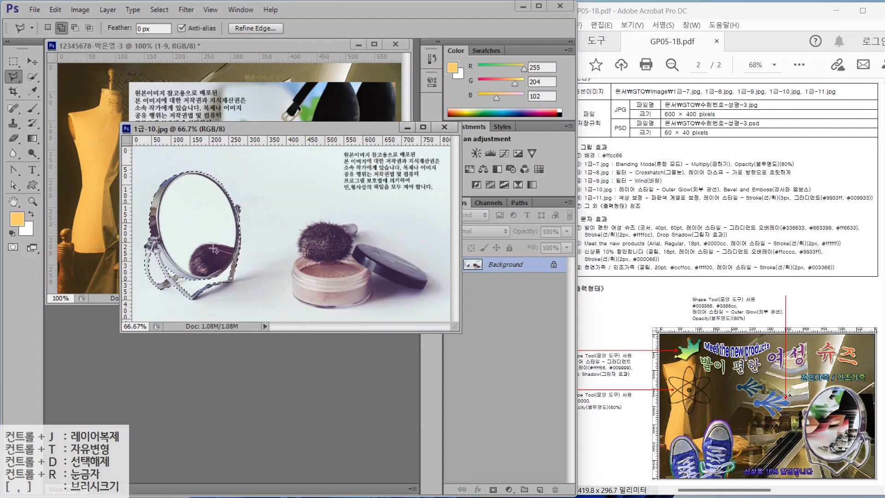
{"action": "key", "text": "Escape"}
{"action": "left_click_drag", "start_coordinate": [181, 227], "coordinate": [92, 211]}
{"action": "key", "text": "v"}
{"action": "double_click", "coordinate": [502, 268]}
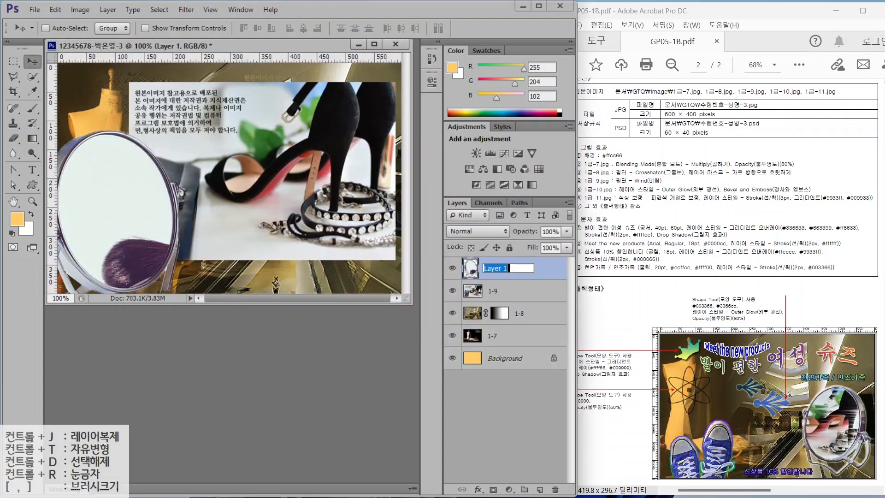
- Name the mirror layer 1-10, then roughly shrink it and move it right
{"action": "type", "text": "1-10"}
{"action": "key", "text": "Return"}
{"action": "key", "text": "ctrl+t"}
{"action": "left_click_drag", "start_coordinate": [179, 129], "coordinate": [158, 157]}
{"action": "left_click_drag", "start_coordinate": [142, 210], "coordinate": [302, 181]}
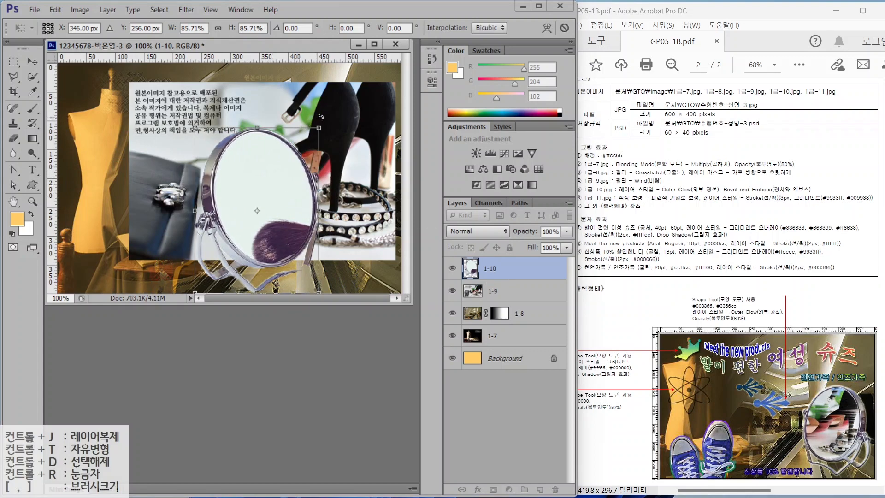
{"action": "left_click_drag", "start_coordinate": [320, 117], "coordinate": [293, 158]}
- Flip the mirror horizontally, scale it to about 73%, and place it lower right
{"action": "right_click", "coordinate": [265, 187]}
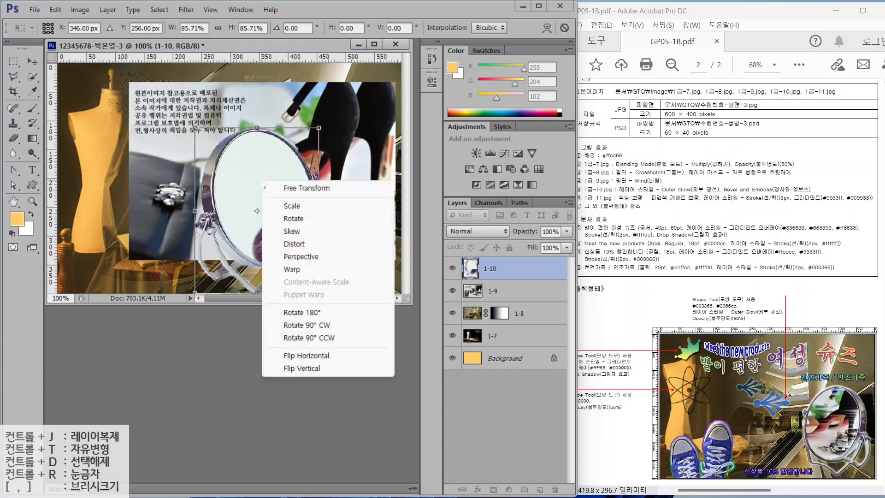
{"action": "left_click", "coordinate": [303, 356]}
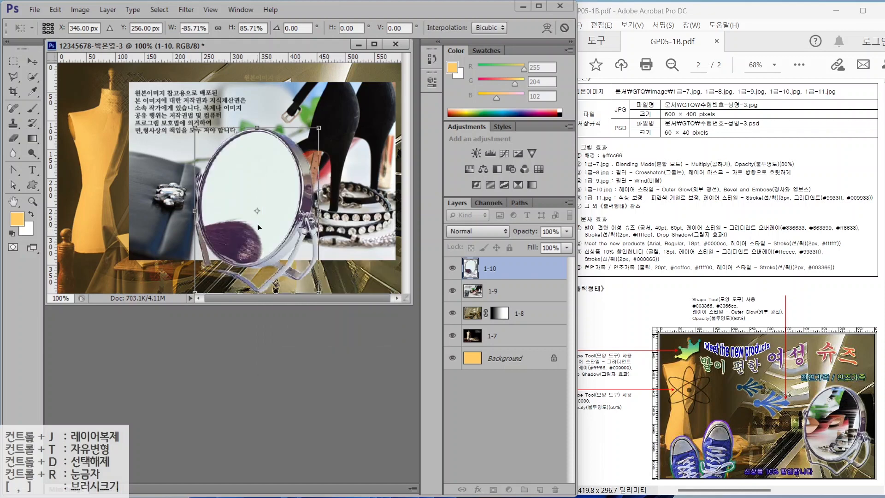
{"action": "left_click_drag", "start_coordinate": [269, 226], "coordinate": [330, 232]}
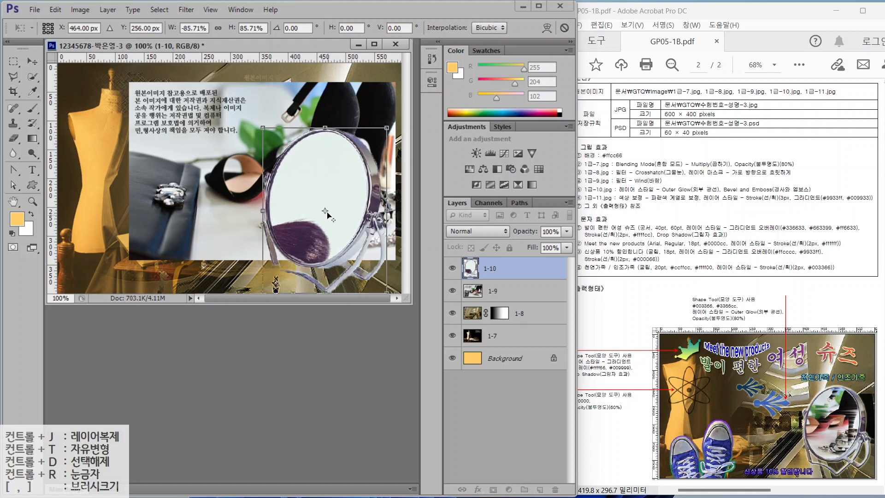
{"action": "left_click_drag", "start_coordinate": [263, 128], "coordinate": [283, 158]}
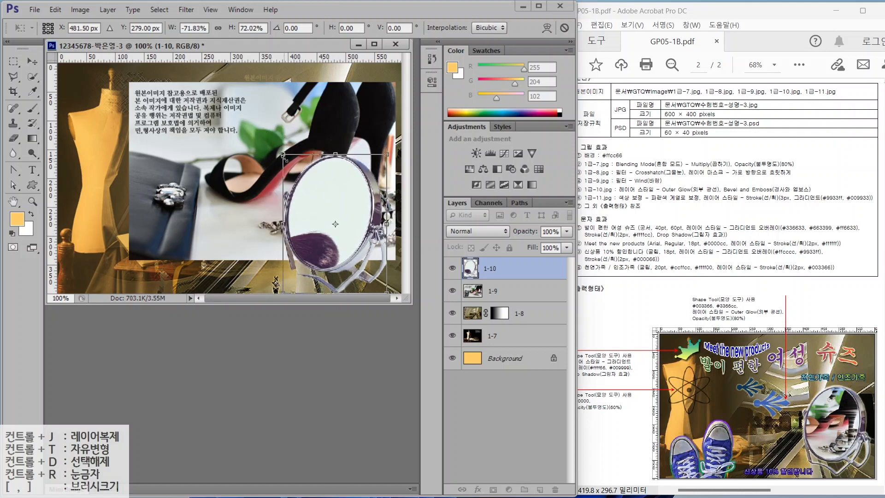
{"action": "key", "text": "Return"}
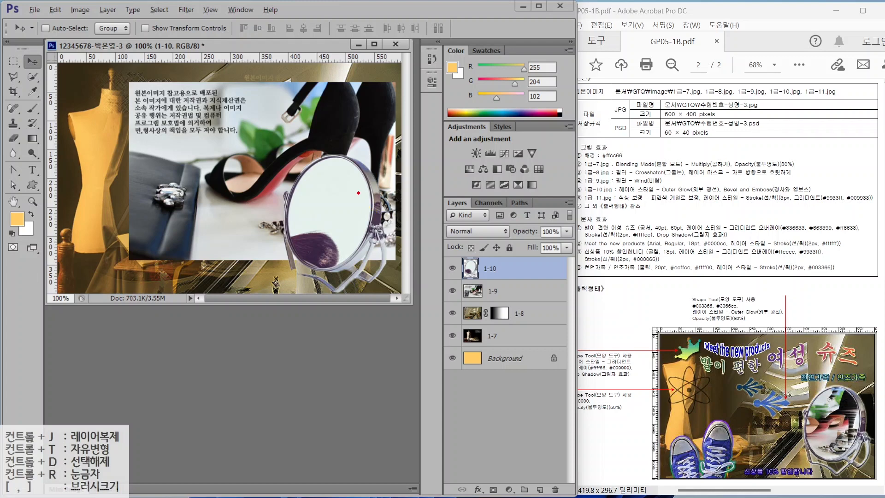
{"action": "mouse_move", "coordinate": [320, 165]}
{"action": "left_mouse_down"}
{"action": "mouse_move", "coordinate": [297, 184]}
{"action": "mouse_move", "coordinate": [295, 233]}
{"action": "mouse_move", "coordinate": [360, 237]}
{"action": "mouse_move", "coordinate": [342, 180]}
{"action": "left_mouse_up"}
{"action": "left_click_drag", "start_coordinate": [349, 118], "coordinate": [422, 76]}
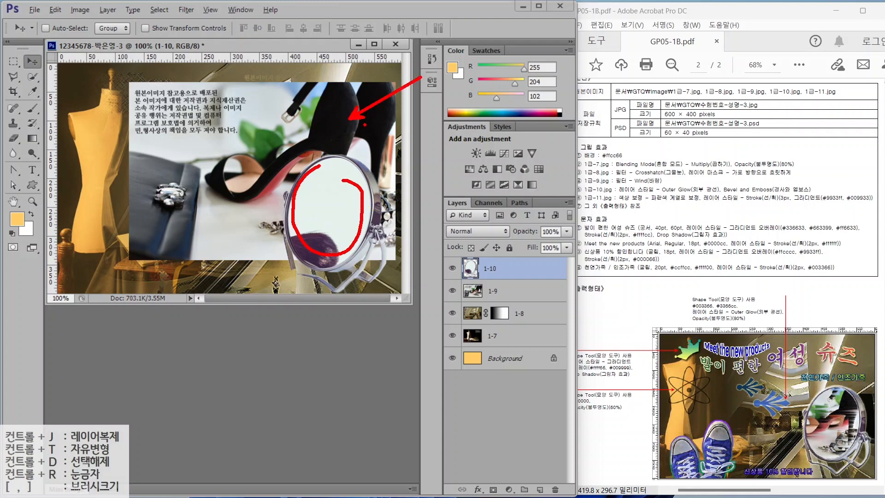
{"action": "key", "text": "Escape"}
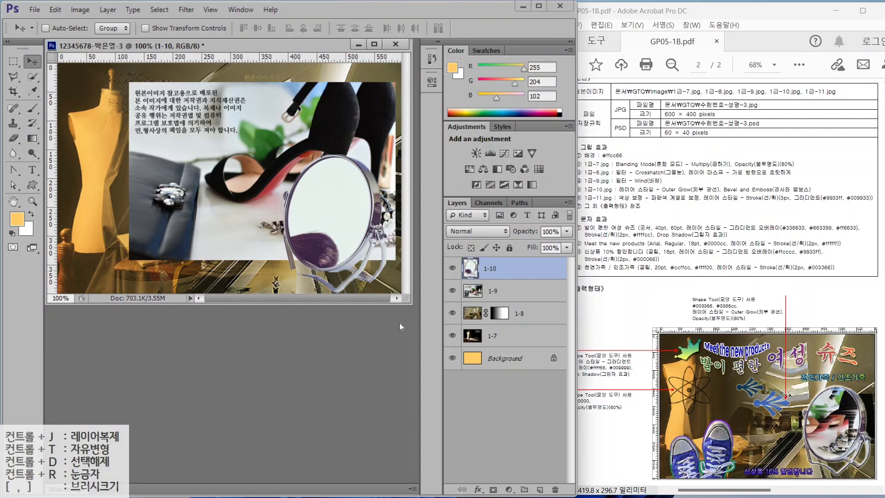
- Quick-select the 1-10 mirror glass, then trim its lower-left edge with the Polygonal Lasso
{"action": "left_click", "coordinate": [32, 76]}
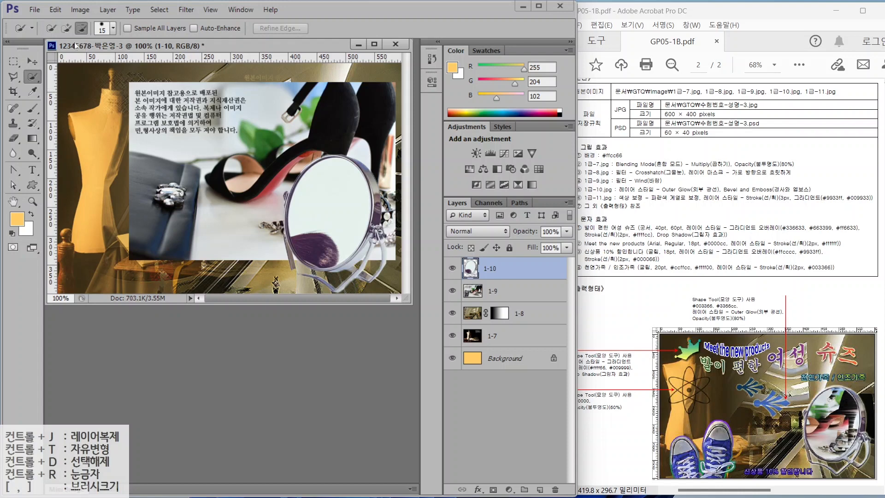
{"action": "left_click", "coordinate": [66, 28]}
{"action": "left_click_drag", "start_coordinate": [316, 207], "coordinate": [329, 251]}
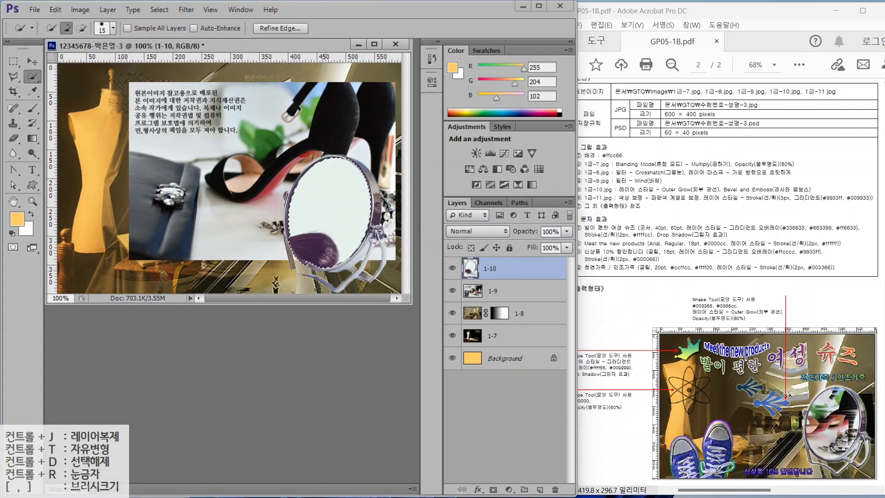
{"action": "left_click", "coordinate": [13, 77]}
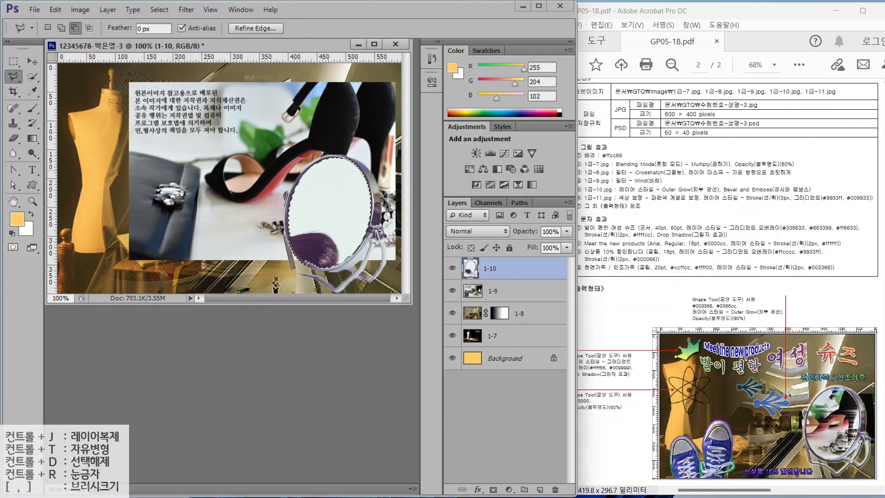
{"action": "left_click", "coordinate": [264, 250]}
{"action": "left_click", "coordinate": [290, 236]}
{"action": "left_click", "coordinate": [293, 250]}
{"action": "left_click", "coordinate": [299, 260]}
{"action": "left_click", "coordinate": [309, 266]}
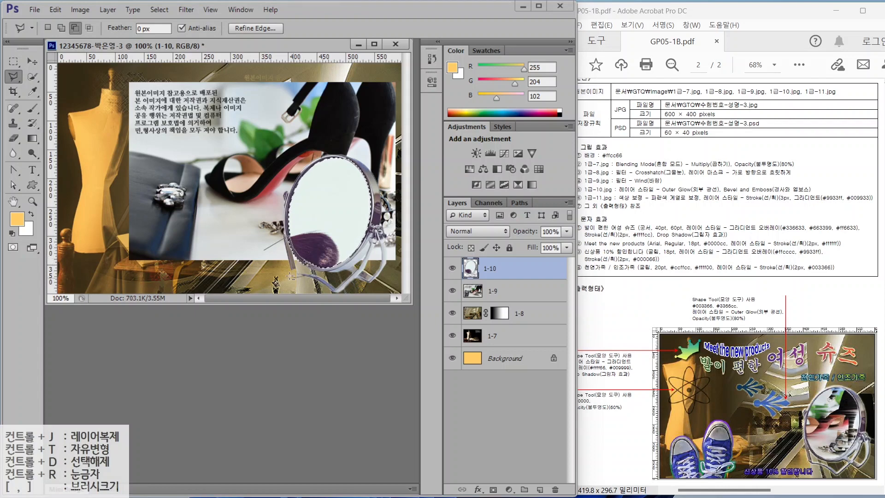
{"action": "left_click", "coordinate": [264, 251]}
- Copy the mirror glass to a layer named 클리핑 and move layer 1-9 above it
{"action": "key", "text": "ctrl+j"}
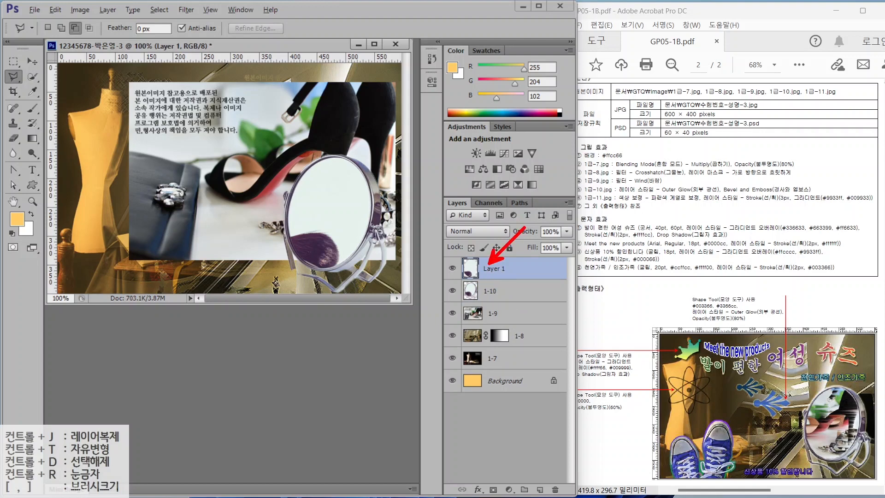
{"action": "double_click", "coordinate": [493, 269]}
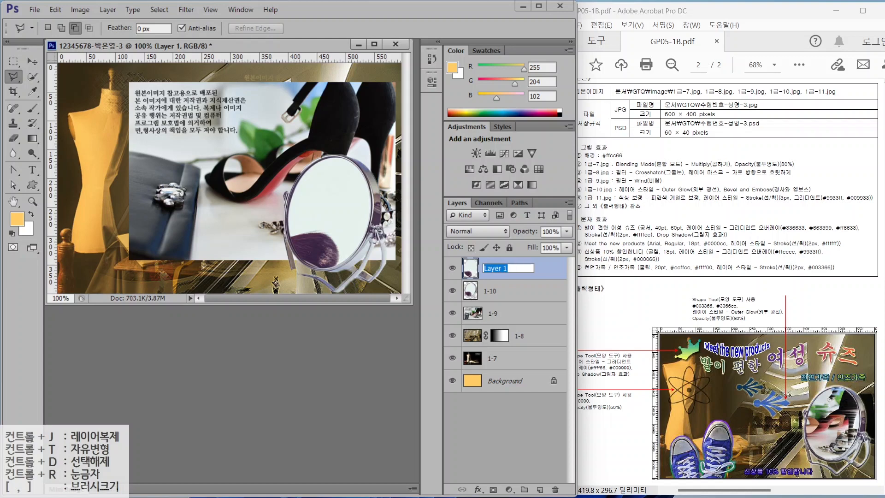
{"action": "type", "text": "Z"}
{"action": "type", "text": "클리핑"}
{"action": "key", "text": "Return"}
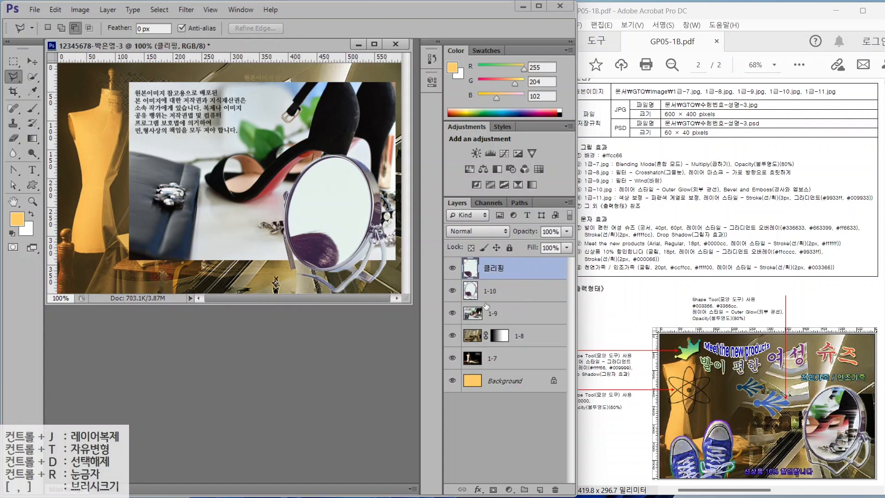
{"action": "left_click", "coordinate": [496, 315]}
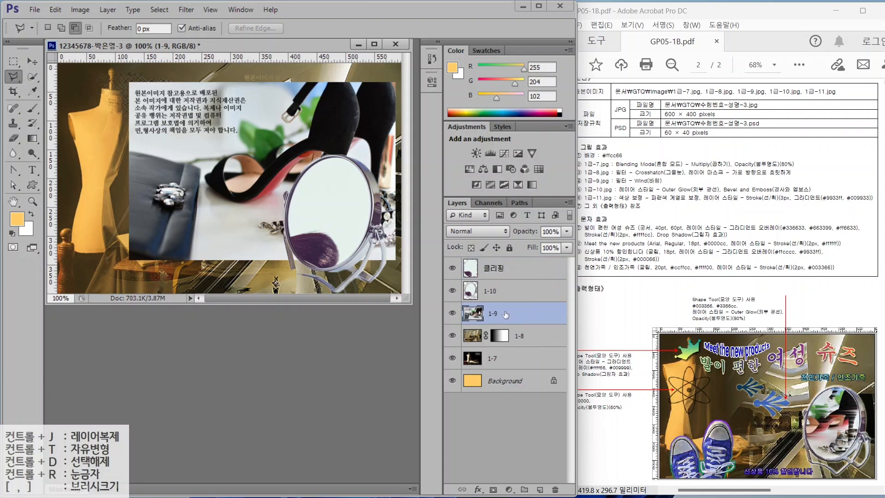
{"action": "left_click_drag", "start_coordinate": [506, 314], "coordinate": [512, 265]}
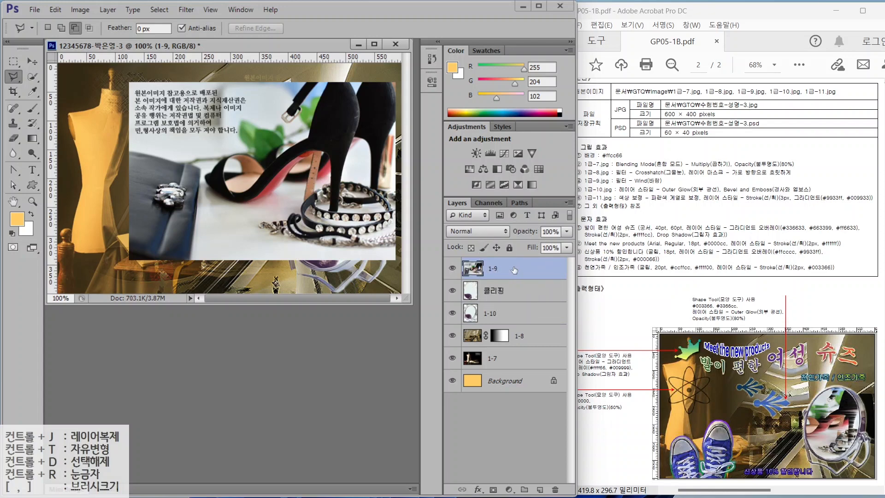
- Clip layer 1-9 into the 클리핑 glass layer and position the shoe inside the mirror
{"action": "left_click", "coordinate": [514, 270]}
{"action": "right_click", "coordinate": [513, 267]}
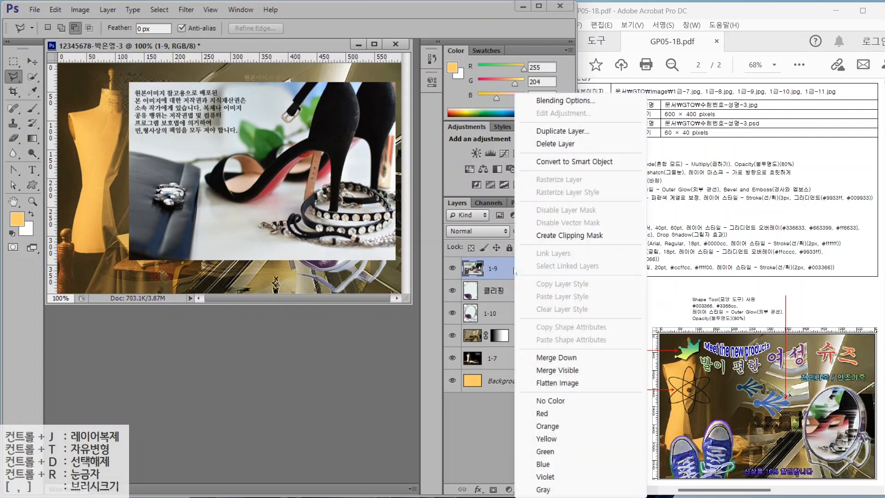
{"action": "left_click", "coordinate": [559, 236]}
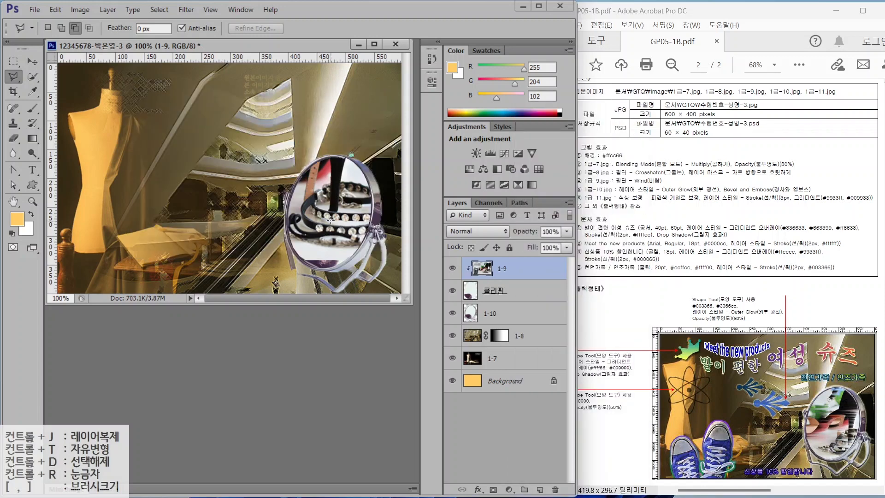
{"action": "left_click", "coordinate": [32, 62]}
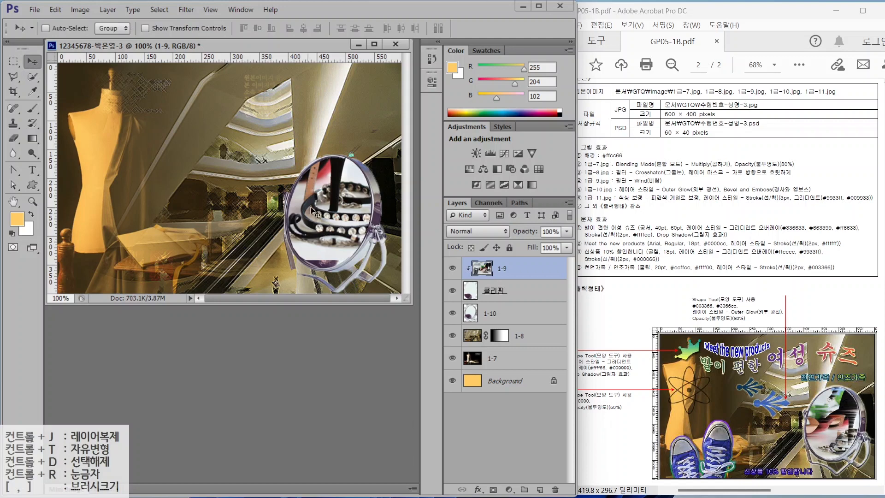
{"action": "mouse_move", "coordinate": [332, 203]}
{"action": "left_mouse_down"}
{"action": "mouse_move", "coordinate": [329, 233]}
{"action": "mouse_move", "coordinate": [347, 226]}
{"action": "mouse_move", "coordinate": [323, 245]}
{"action": "mouse_move", "coordinate": [342, 242]}
{"action": "mouse_move", "coordinate": [336, 220]}
{"action": "left_mouse_up"}
- Scale the shoe photo to about 73% and shift it up and left within the mirror
{"action": "key", "text": "ctrl+t"}
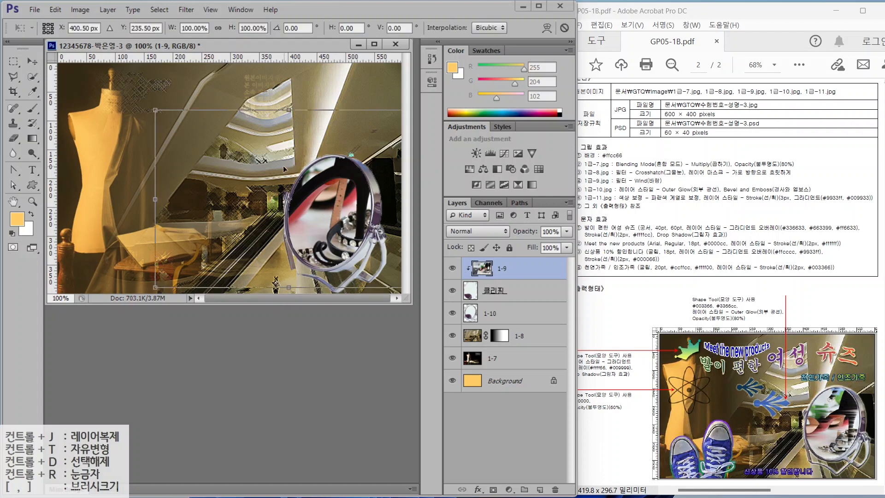
{"action": "left_click_drag", "start_coordinate": [154, 110], "coordinate": [225, 157]}
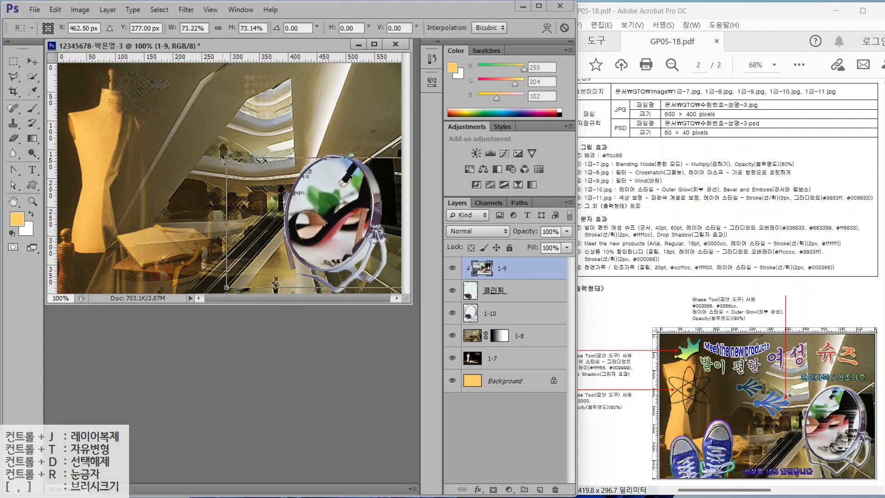
{"action": "mouse_move", "coordinate": [336, 215]}
{"action": "left_mouse_down"}
{"action": "mouse_move", "coordinate": [321, 201]}
{"action": "mouse_move", "coordinate": [339, 217]}
{"action": "left_mouse_up"}
{"action": "key", "text": "Return"}
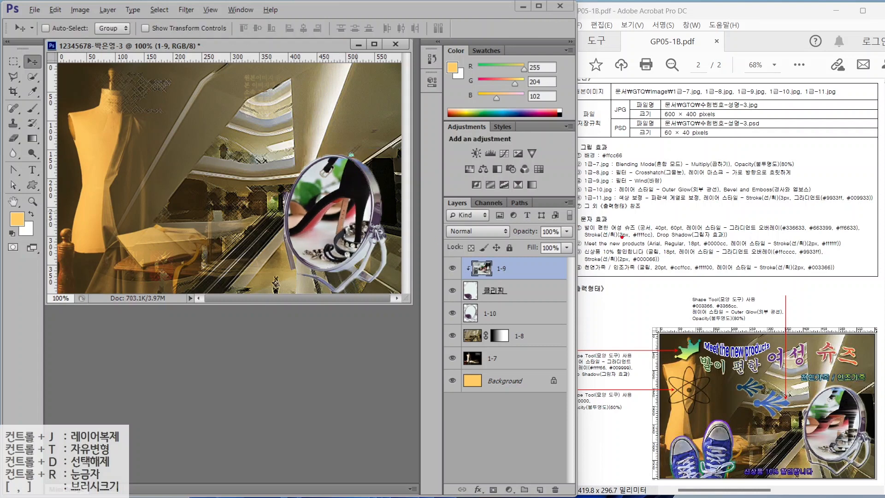
{"action": "left_click_drag", "start_coordinate": [598, 186], "coordinate": [695, 186]}
{"action": "left_click_drag", "start_coordinate": [668, 156], "coordinate": [648, 178]}
{"action": "left_click_drag", "start_coordinate": [650, 169], "coordinate": [663, 172]}
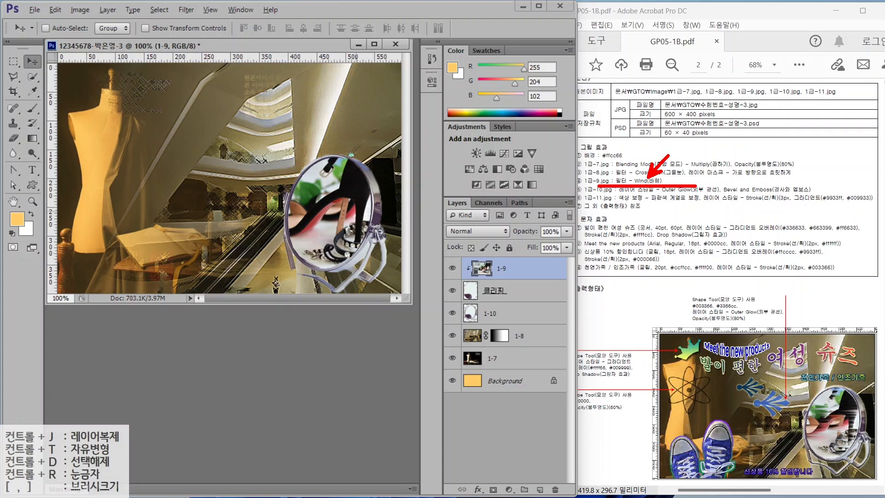
{"action": "key", "text": "Escape"}
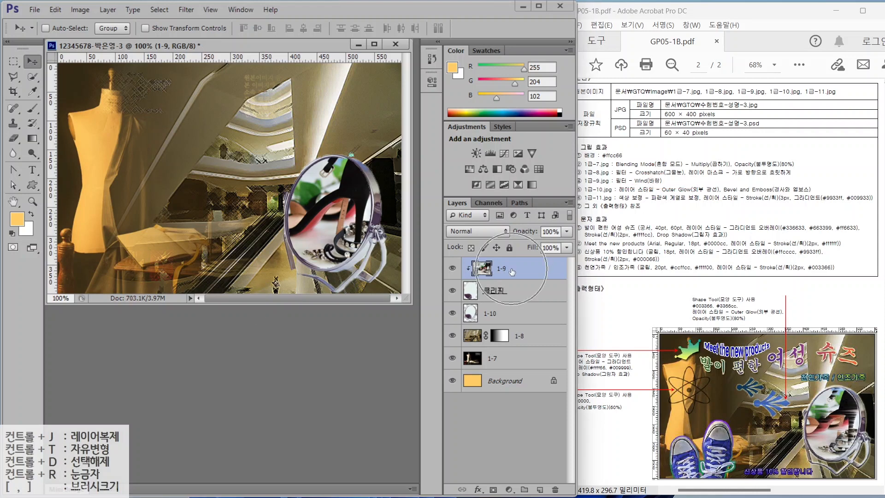
- Apply Filter > Stylize > Wind to the 1-9 shoe layer
{"action": "left_click", "coordinate": [186, 9]}
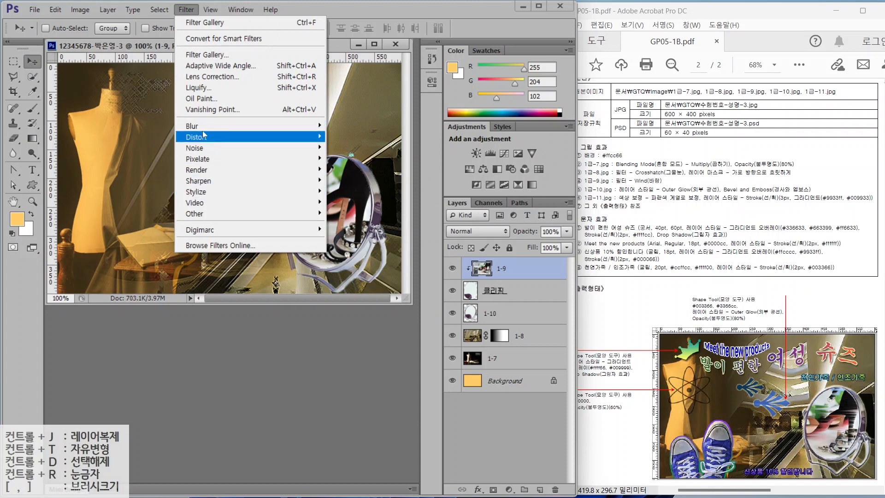
{"action": "mouse_move", "coordinate": [205, 128]}
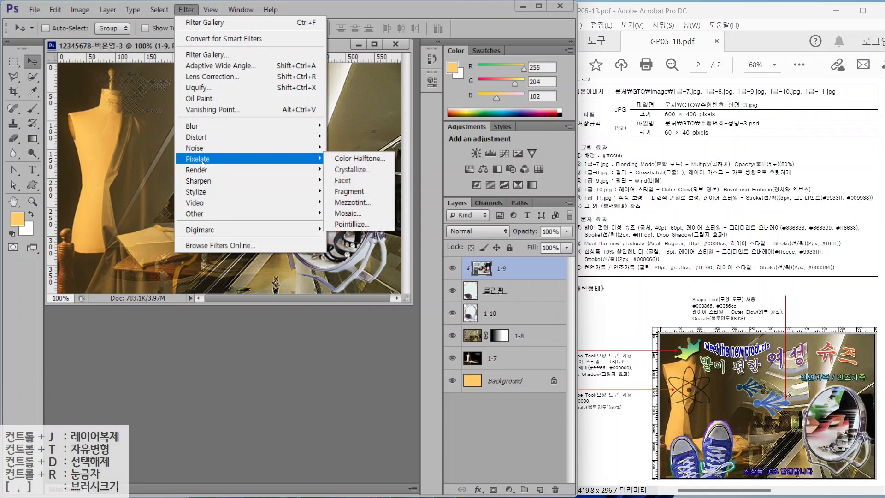
{"action": "mouse_move", "coordinate": [201, 192]}
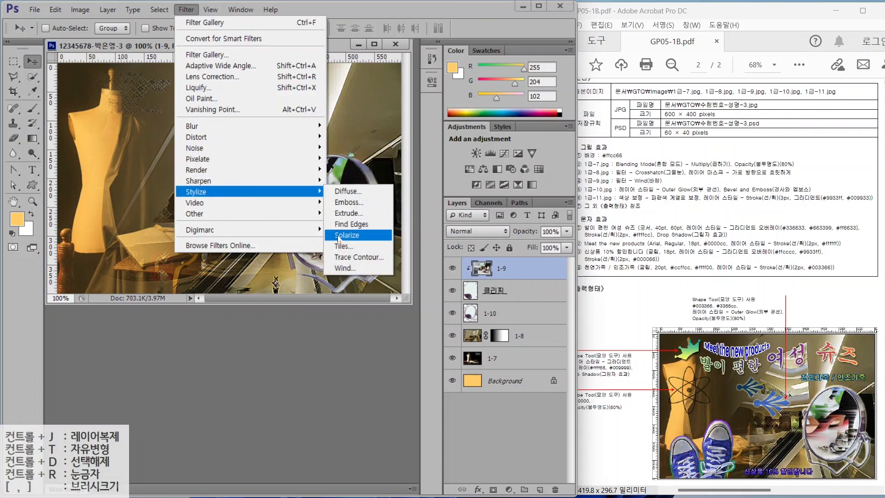
{"action": "left_click", "coordinate": [344, 268]}
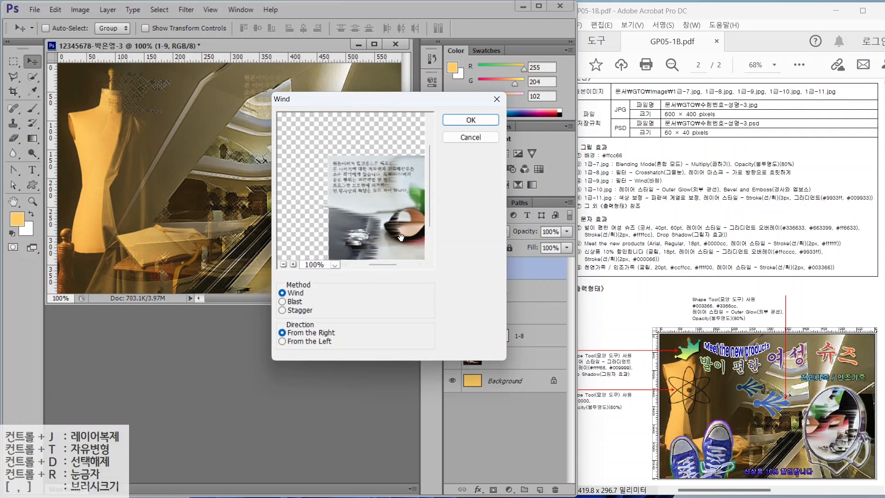
{"action": "left_click_drag", "start_coordinate": [401, 237], "coordinate": [353, 211]}
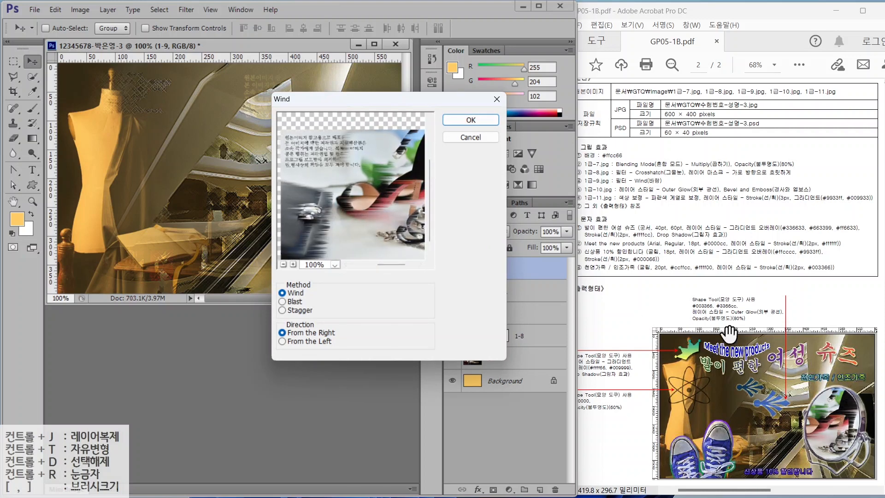
{"action": "left_click", "coordinate": [466, 121]}
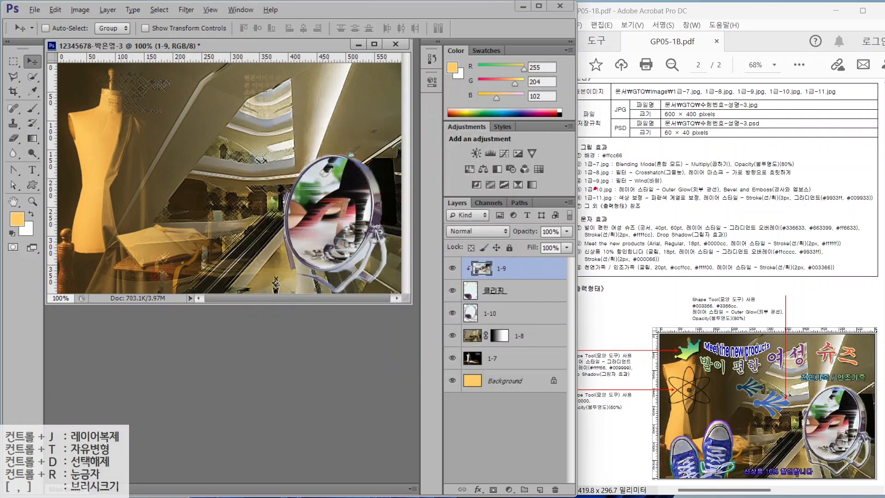
{"action": "left_click_drag", "start_coordinate": [612, 195], "coordinate": [786, 196]}
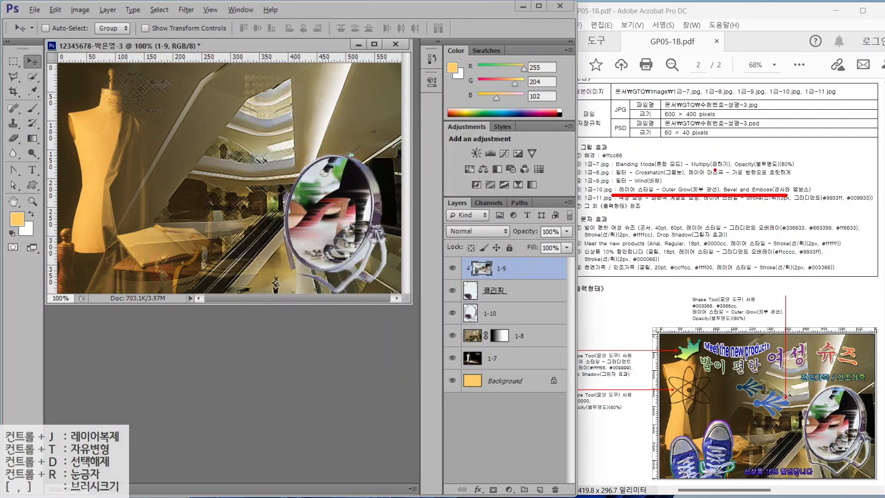
{"action": "left_click_drag", "start_coordinate": [704, 181], "coordinate": [666, 152]}
{"action": "key", "text": "Escape"}
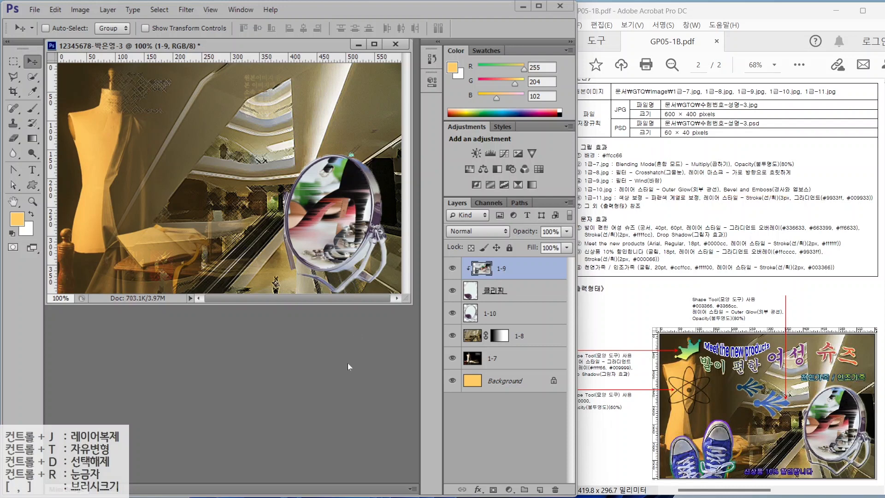
- Add Outer Glow and Bevel & Emboss effects to the 1-10 mirror layer
{"action": "left_click", "coordinate": [500, 317]}
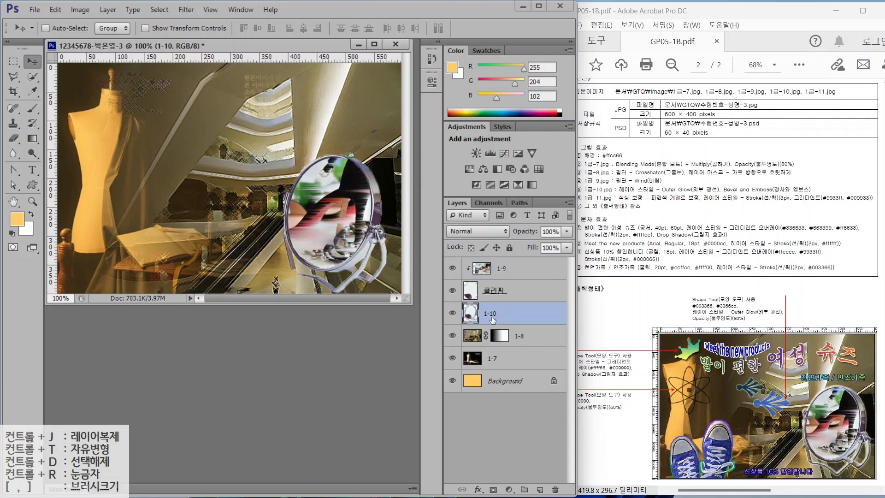
{"action": "left_click", "coordinate": [477, 488]}
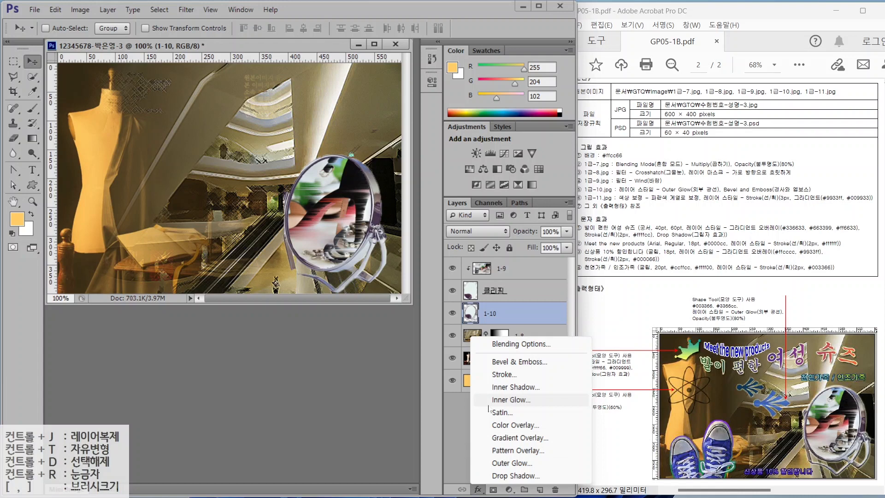
{"action": "left_click", "coordinate": [504, 465]}
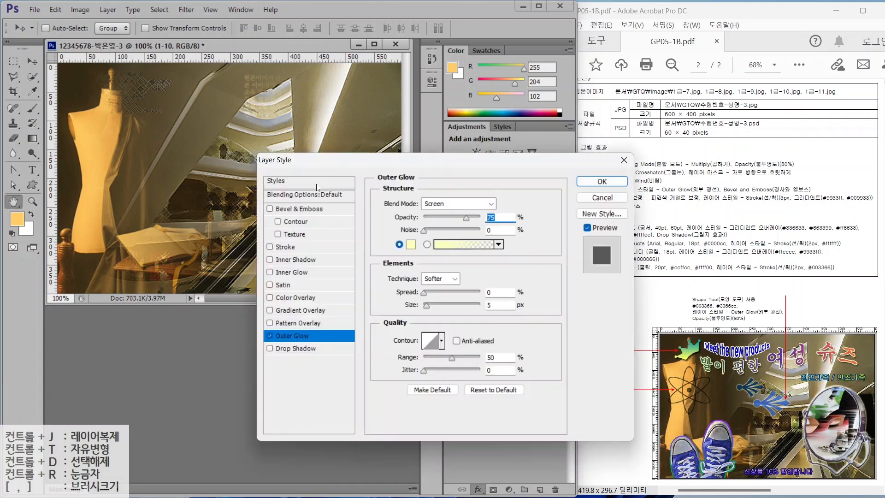
{"action": "left_click", "coordinate": [291, 208]}
{"action": "left_click", "coordinate": [586, 185]}
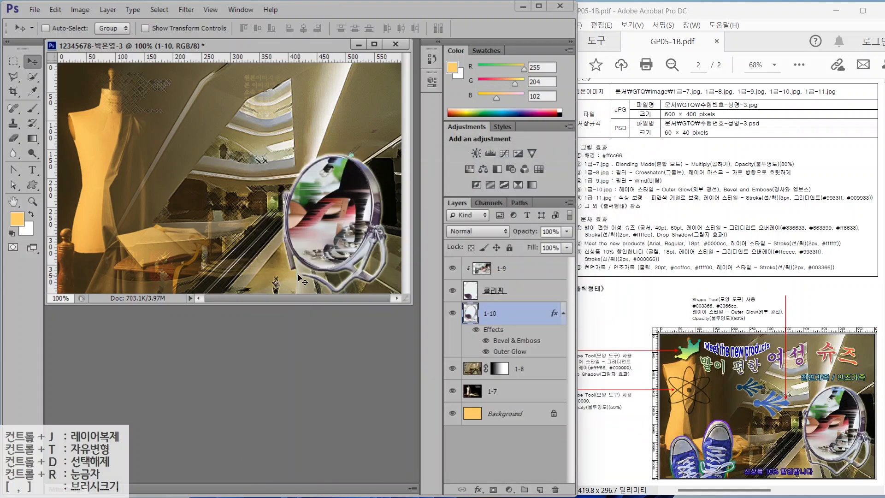
- Select layer 1-9 and bring up the Open dialog for the next image
{"action": "left_click", "coordinate": [491, 265]}
{"action": "key", "text": "alt+2"}
{"action": "left_click_drag", "start_coordinate": [464, 256], "coordinate": [556, 277]}
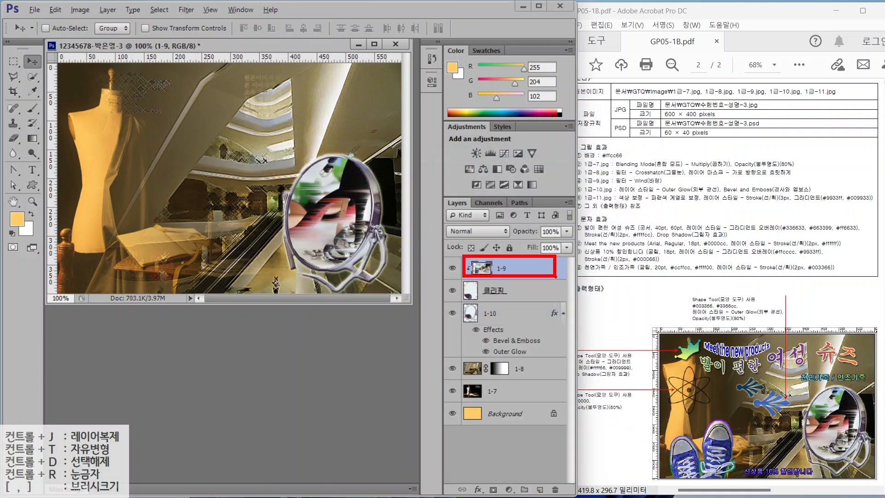
{"action": "left_click_drag", "start_coordinate": [435, 259], "coordinate": [484, 227]}
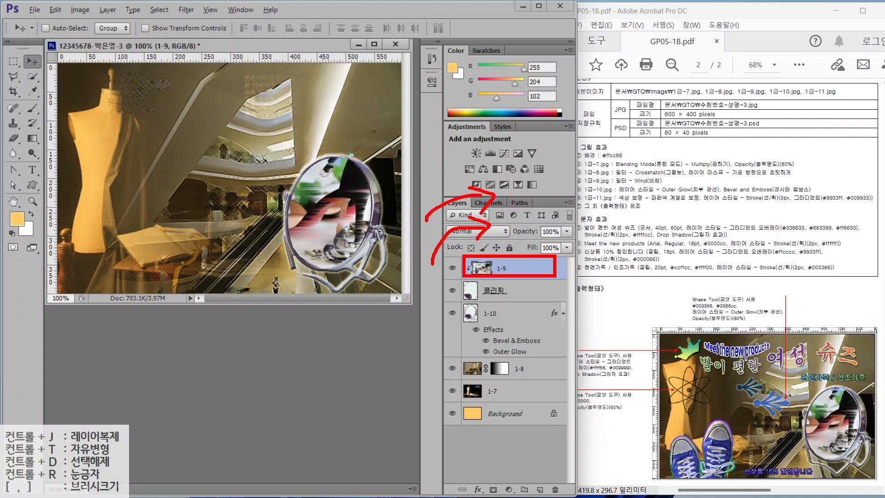
{"action": "key", "text": "Escape"}
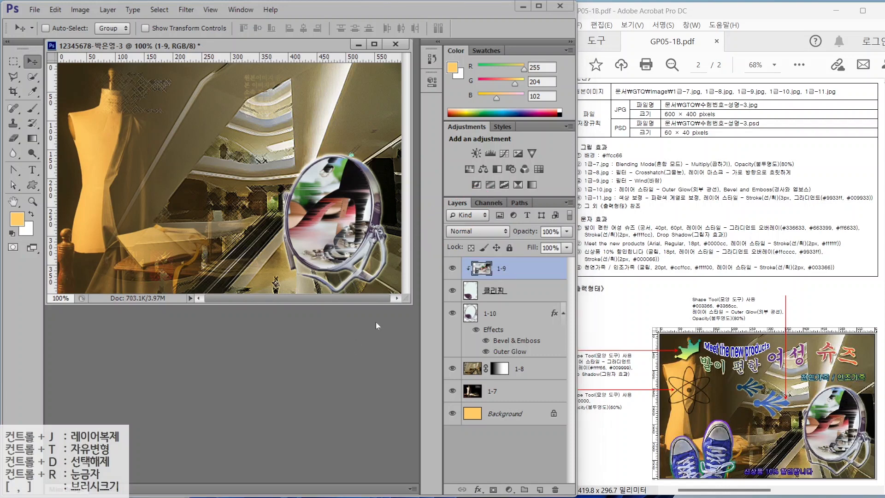
{"action": "key", "text": "ctrl+o"}
- Open 1급-11.jpg, quick-select the red sneakers and drag them into the poster
{"action": "left_click", "coordinate": [300, 295]}
{"action": "key", "text": "Return"}
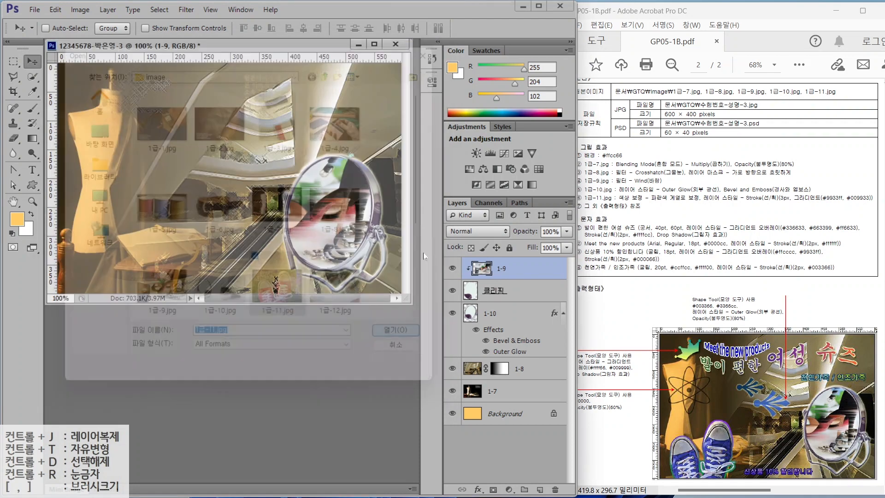
{"action": "left_click_drag", "start_coordinate": [152, 63], "coordinate": [271, 131]}
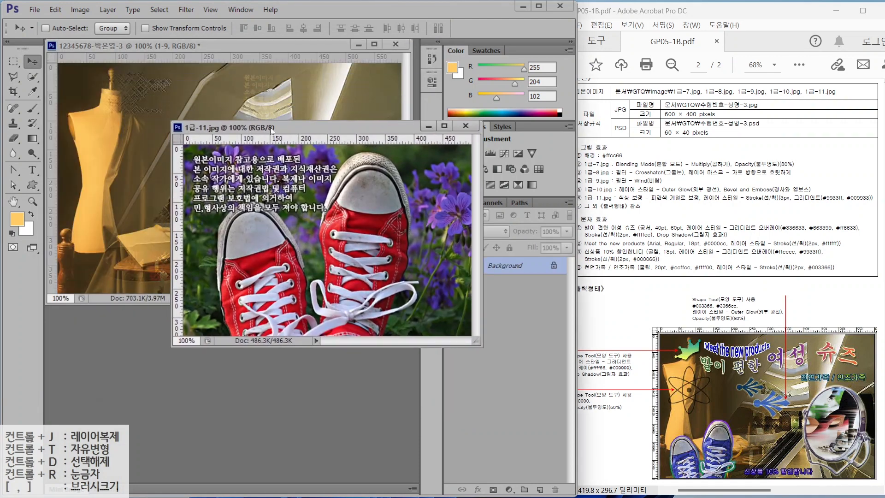
{"action": "left_click", "coordinate": [32, 76]}
{"action": "left_click_drag", "start_coordinate": [268, 285], "coordinate": [293, 253]}
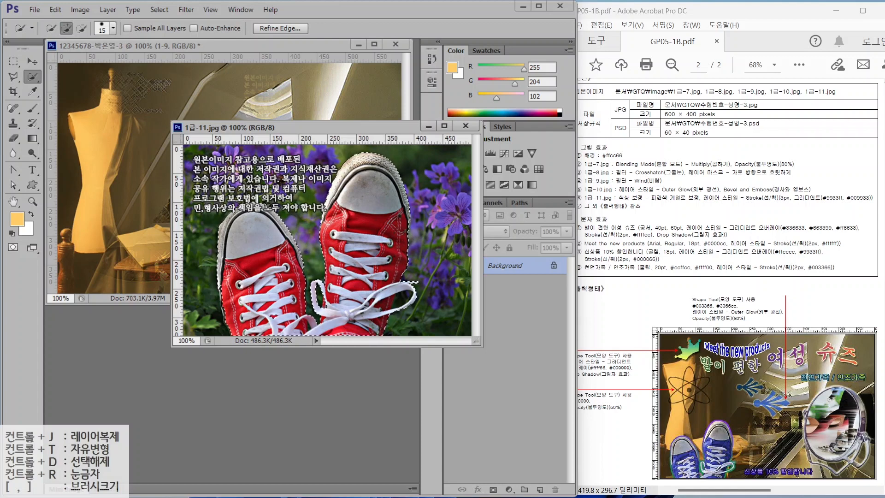
{"action": "left_click", "coordinate": [32, 62]}
{"action": "left_click_drag", "start_coordinate": [360, 221], "coordinate": [181, 203]}
- Close the shoe photo and rename the new sneaker layer to 1-11
{"action": "left_click", "coordinate": [465, 126]}
{"action": "double_click", "coordinate": [491, 268]}
{"action": "type", "text": "1-11"}
{"action": "key", "text": "Return"}
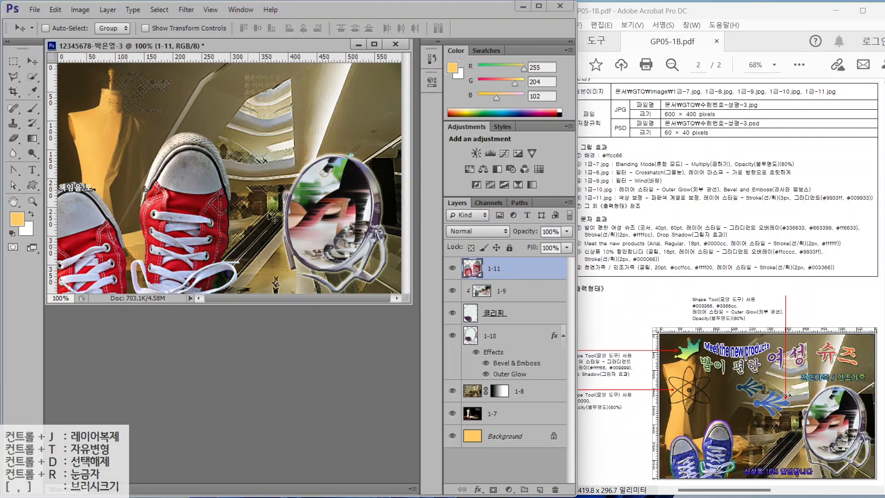
- Scale the sneakers down to about 62% and place them at the lower left
{"action": "key", "text": "ctrl+t"}
{"action": "left_click_drag", "start_coordinate": [240, 132], "coordinate": [168, 199]}
{"action": "left_click_drag", "start_coordinate": [155, 243], "coordinate": [193, 228]}
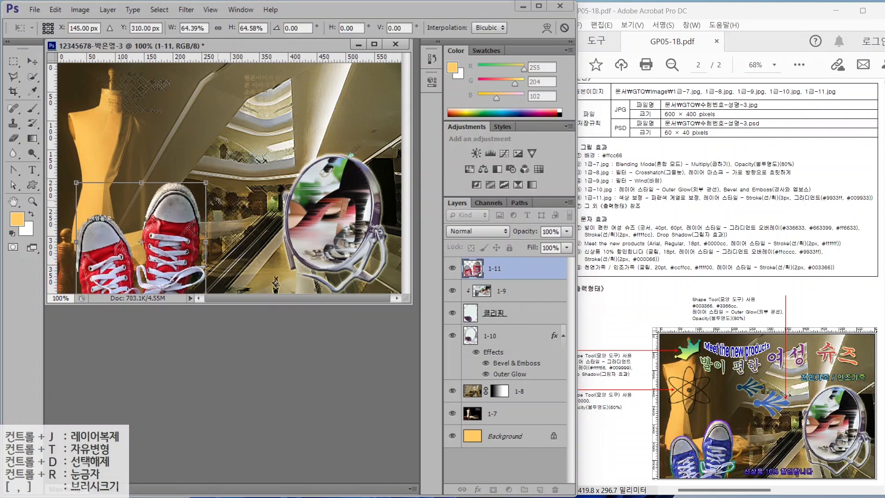
{"action": "left_click_drag", "start_coordinate": [206, 184], "coordinate": [201, 188]}
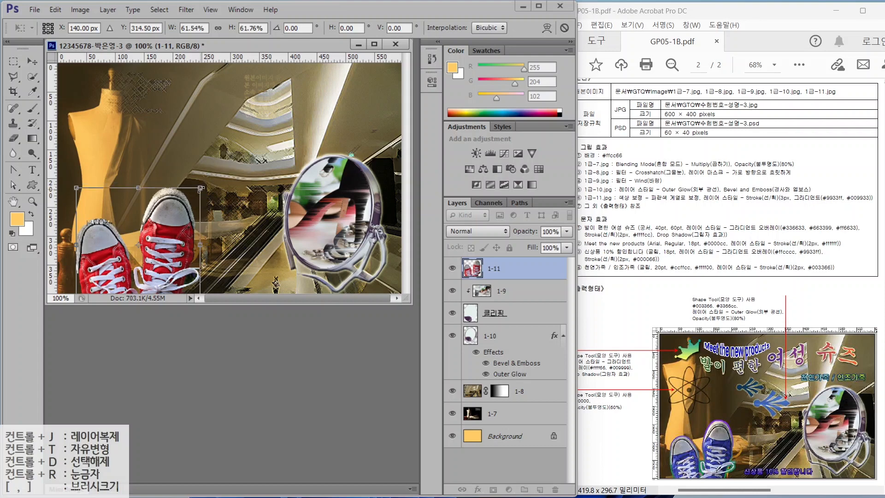
{"action": "key", "text": "Return"}
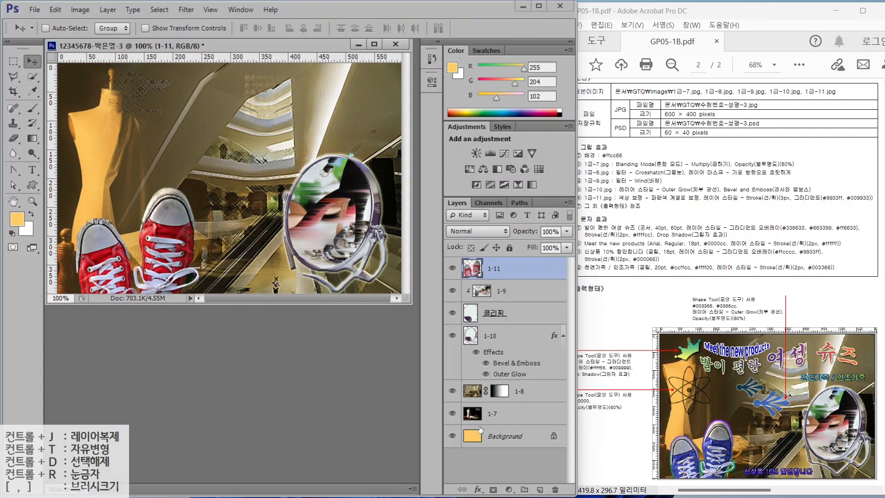
- Add a 3 px Stroke effect to layer 1-11 with a Gradient fill type
{"action": "left_click", "coordinate": [478, 489]}
{"action": "left_click", "coordinate": [496, 374]}
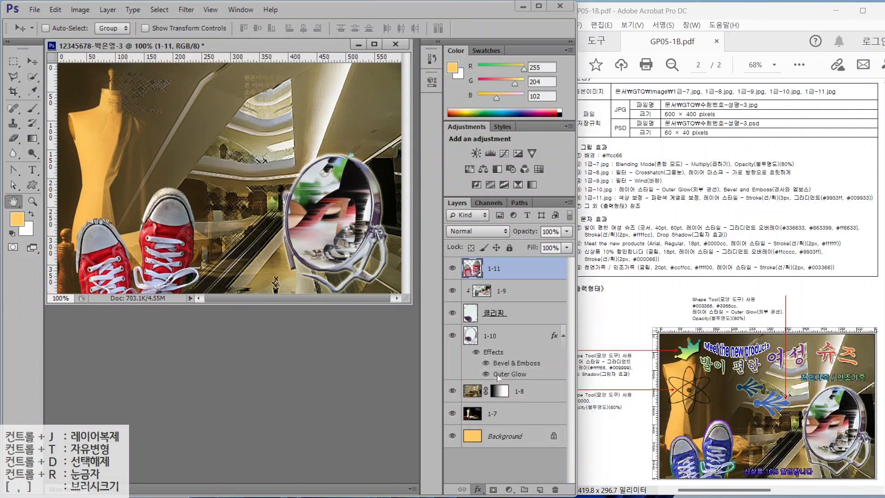
{"action": "left_click", "coordinate": [433, 265]}
{"action": "left_click", "coordinate": [422, 289]}
{"action": "left_click", "coordinate": [423, 282]}
- Set the stroke gradient from #9933ff to #009933, angle it downward, and apply it
{"action": "double_click", "coordinate": [399, 259]}
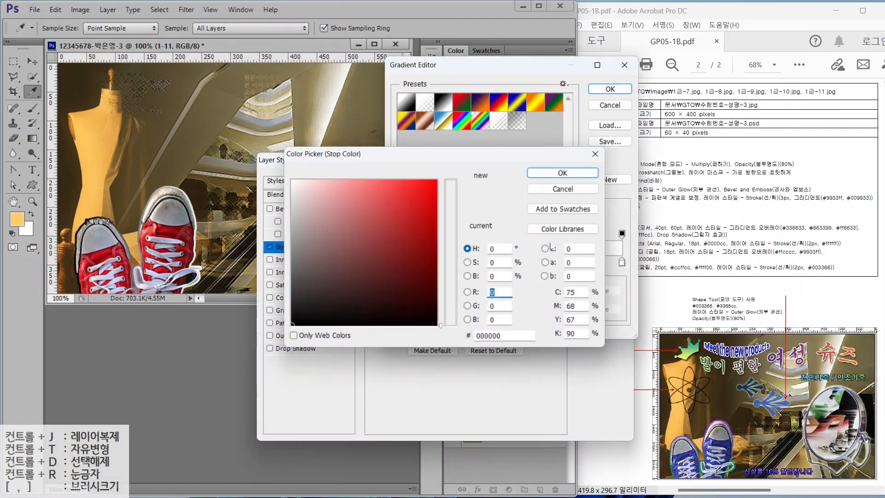
{"action": "type", "text": "9933ff"}
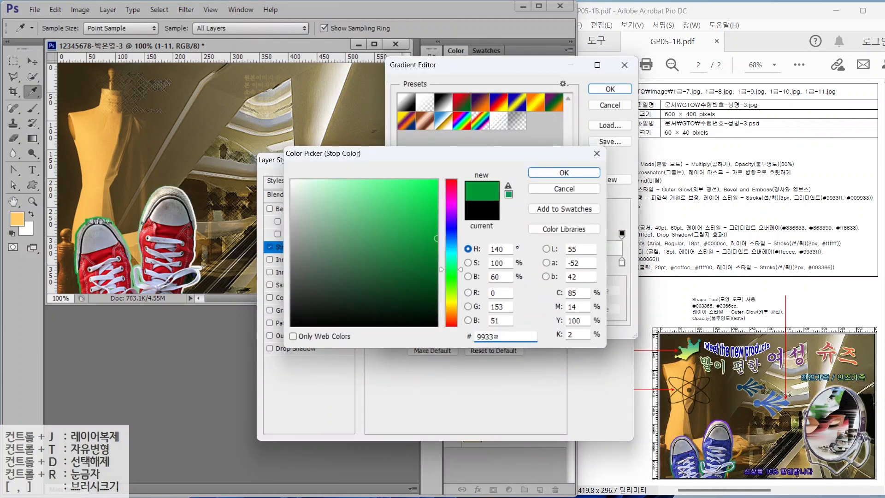
{"action": "key", "text": "Return"}
{"action": "left_click", "coordinate": [621, 262]}
{"action": "double_click", "coordinate": [622, 262]}
{"action": "type", "text": "009933"}
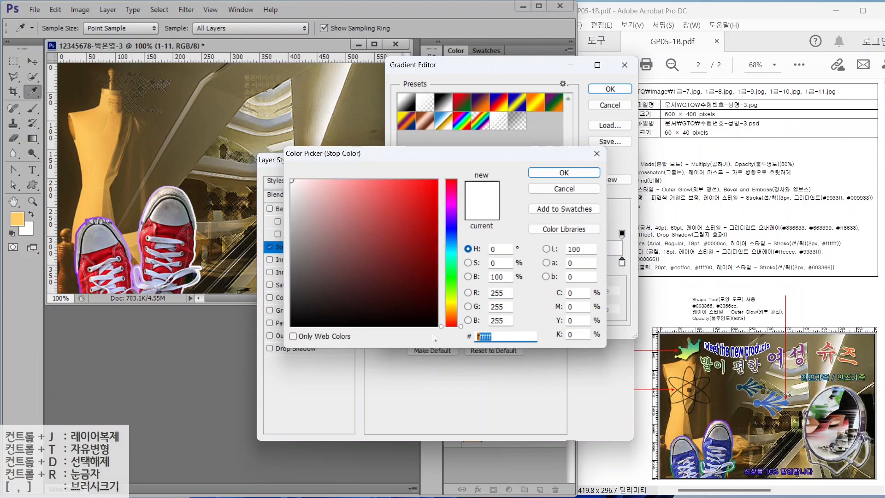
{"action": "key", "text": "Return"}
{"action": "key", "text": "Return"}
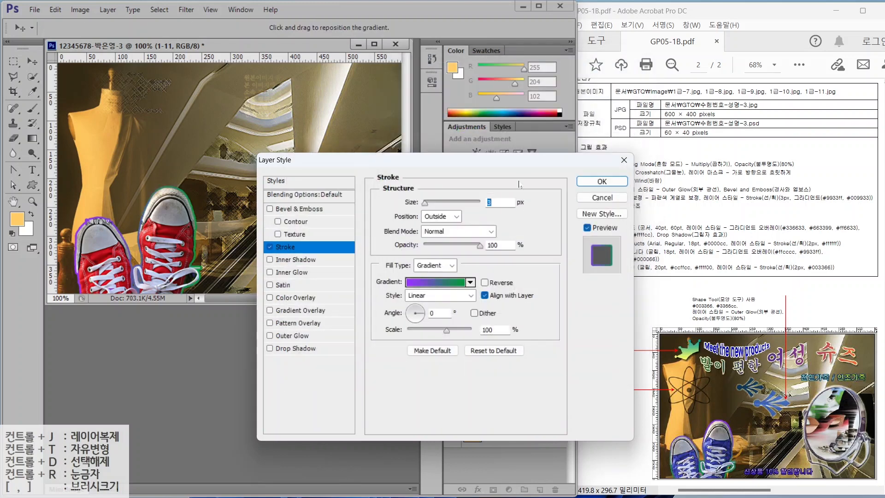
{"action": "left_click_drag", "start_coordinate": [419, 316], "coordinate": [416, 324]}
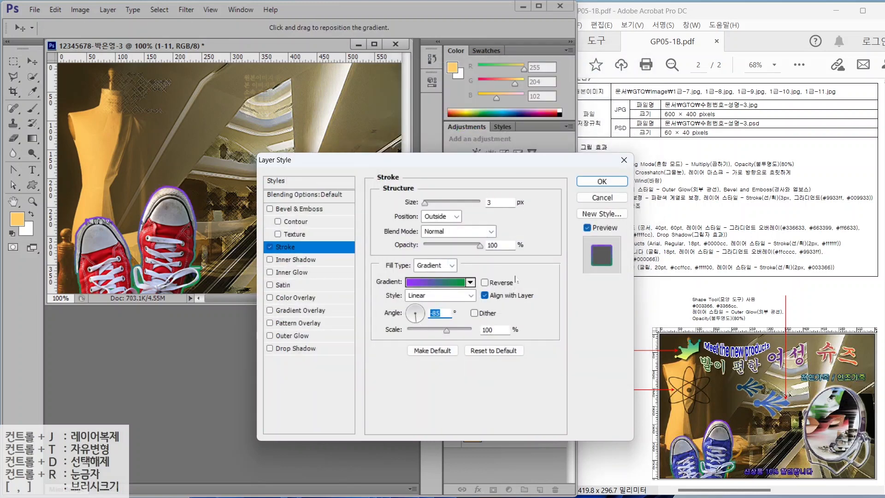
{"action": "left_click", "coordinate": [601, 181]}
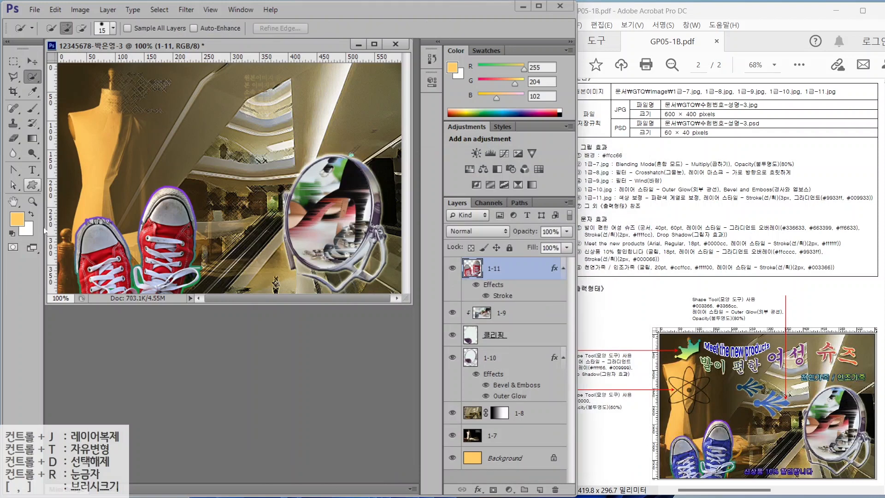
- Shift the sneakers' hue by -138 with Hue/Saturation so they turn blue
{"action": "left_click", "coordinate": [108, 9]}
{"action": "mouse_move", "coordinate": [118, 38]}
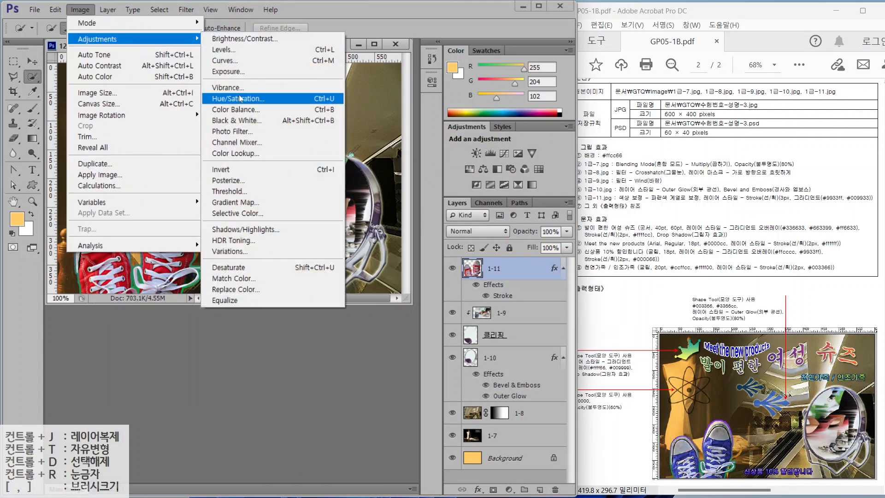
{"action": "left_click", "coordinate": [244, 95]}
{"action": "left_click_drag", "start_coordinate": [566, 139], "coordinate": [520, 153]}
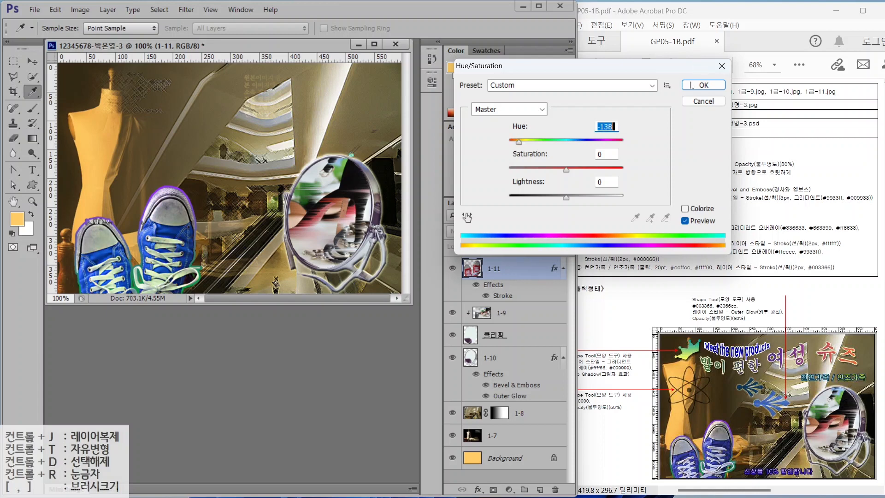
{"action": "left_click", "coordinate": [691, 86]}
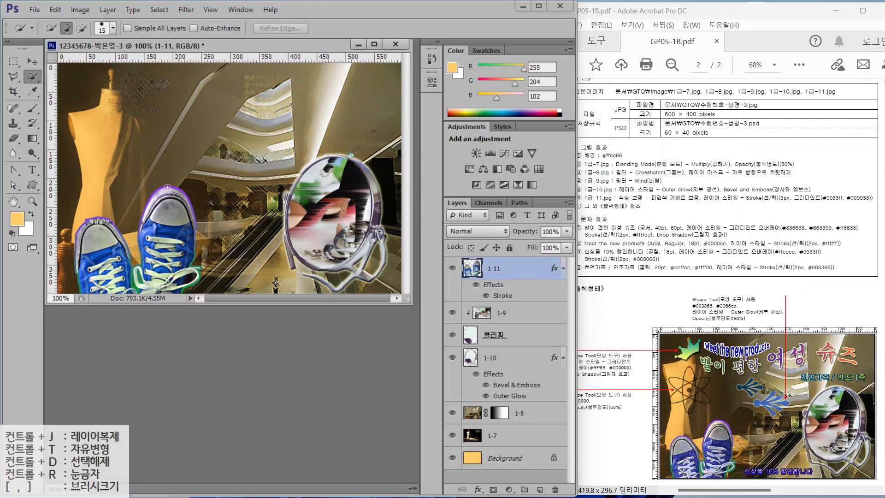
{"action": "left_click", "coordinate": [34, 186]}
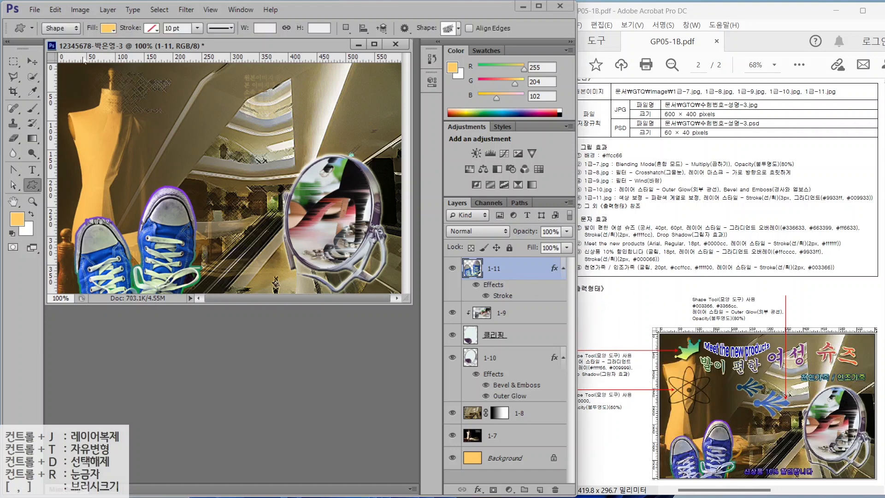
- Draw the crown custom shape, then tilt and slightly shrink it
{"action": "left_click", "coordinate": [448, 28]}
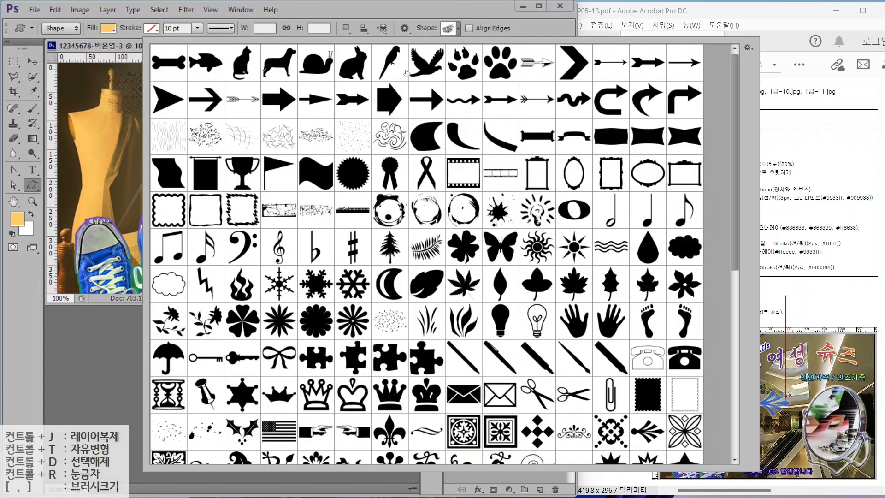
{"action": "scroll", "coordinate": [533, 297], "scroll_direction": "down", "scroll_amount": 2}
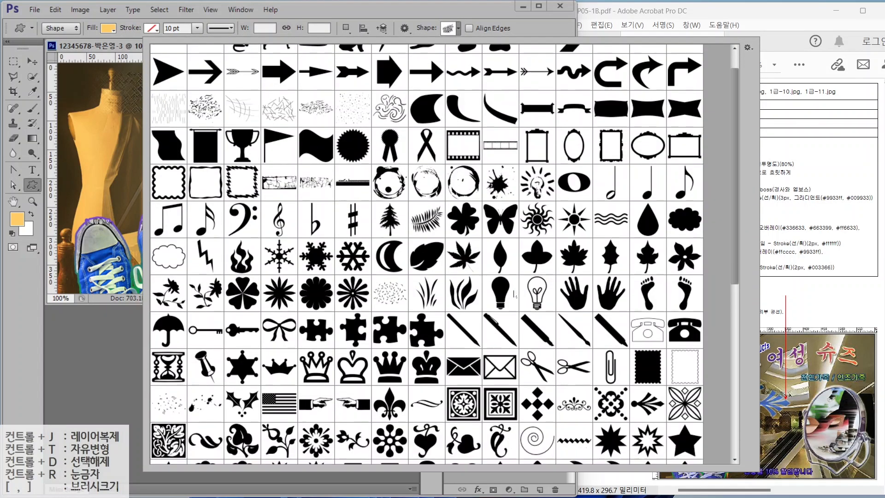
{"action": "double_click", "coordinate": [274, 351]}
{"action": "left_click_drag", "start_coordinate": [84, 71], "coordinate": [140, 103]}
{"action": "key", "text": "ctrl+t"}
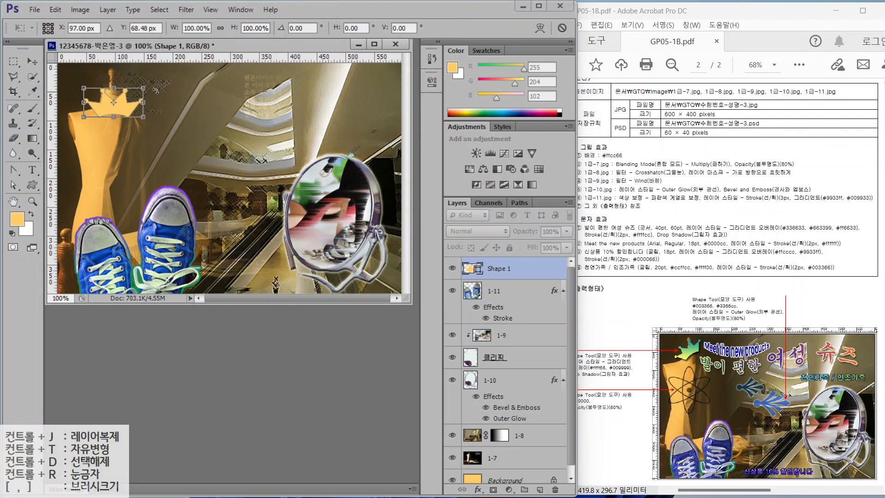
{"action": "left_click_drag", "start_coordinate": [175, 62], "coordinate": [157, 97]}
{"action": "left_click_drag", "start_coordinate": [92, 121], "coordinate": [96, 112]}
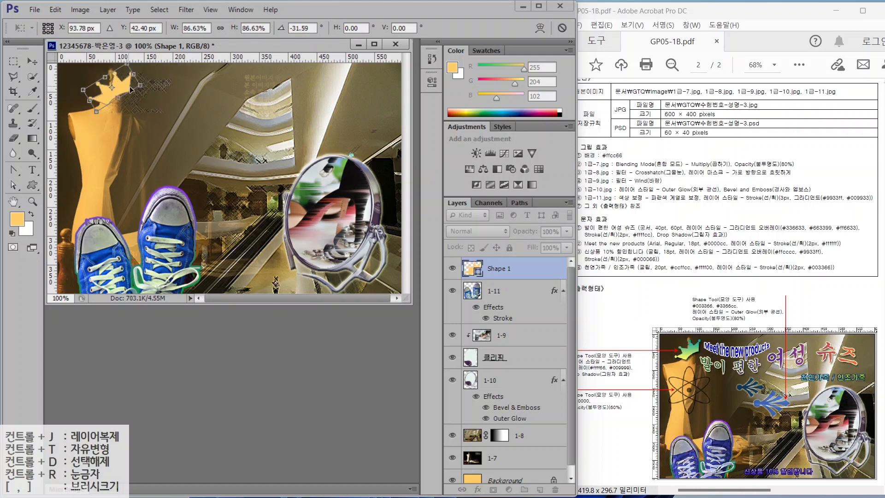
{"action": "key", "text": "Return"}
- Give the crown a Gradient Overlay running from #ffff66 to #009999
{"action": "left_click", "coordinate": [477, 490]}
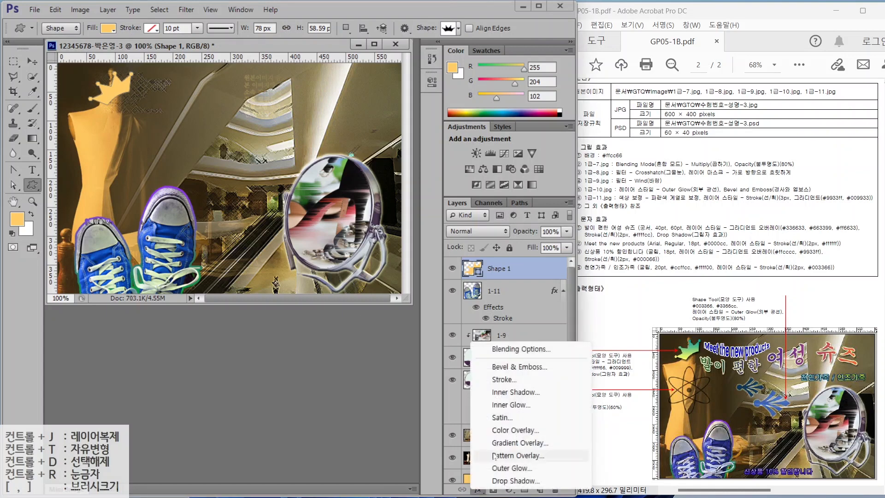
{"action": "left_click", "coordinate": [501, 441]}
{"action": "left_click", "coordinate": [495, 211]}
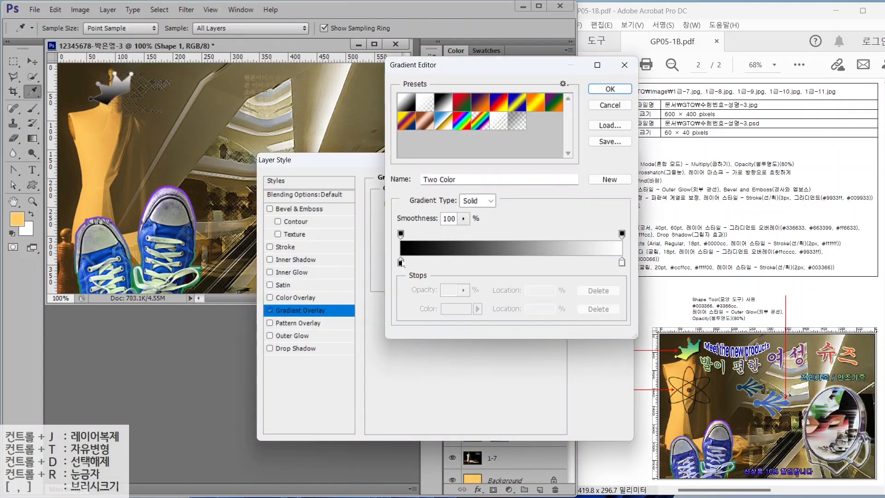
{"action": "double_click", "coordinate": [400, 263]}
{"action": "left_click_drag", "start_coordinate": [501, 336], "coordinate": [411, 338]}
{"action": "type", "text": "ffff66"}
{"action": "key", "text": "Return"}
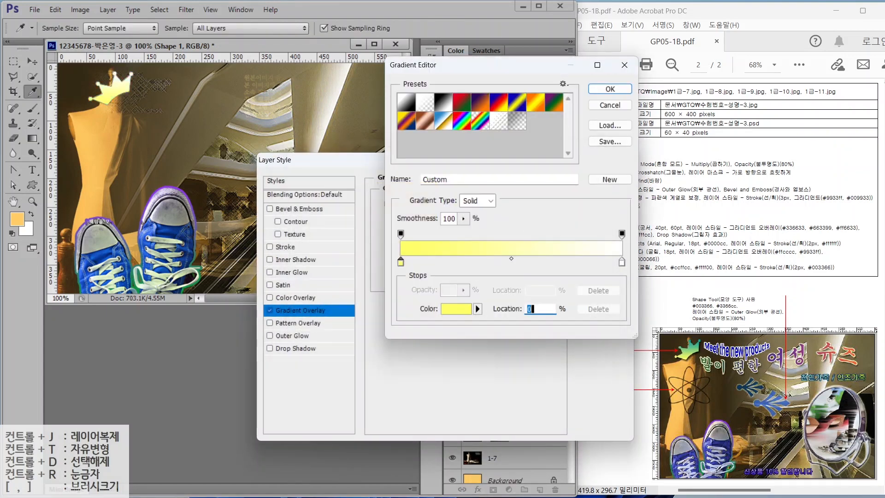
{"action": "double_click", "coordinate": [622, 263]}
{"action": "type", "text": "009999"}
{"action": "key", "text": "Return"}
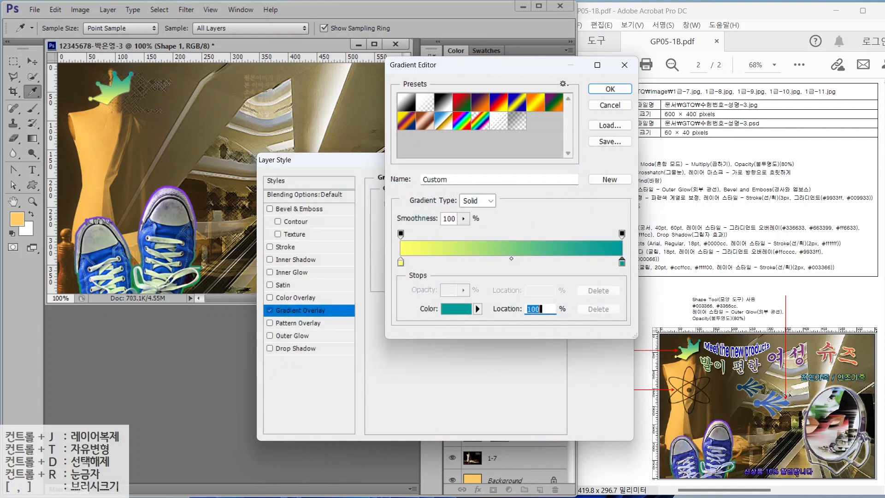
{"action": "left_click", "coordinate": [600, 89]}
- Add a Drop Shadow to the crown and apply its layer effects
{"action": "left_click", "coordinate": [295, 348]}
{"action": "left_click", "coordinate": [587, 179]}
{"action": "key", "text": "u"}
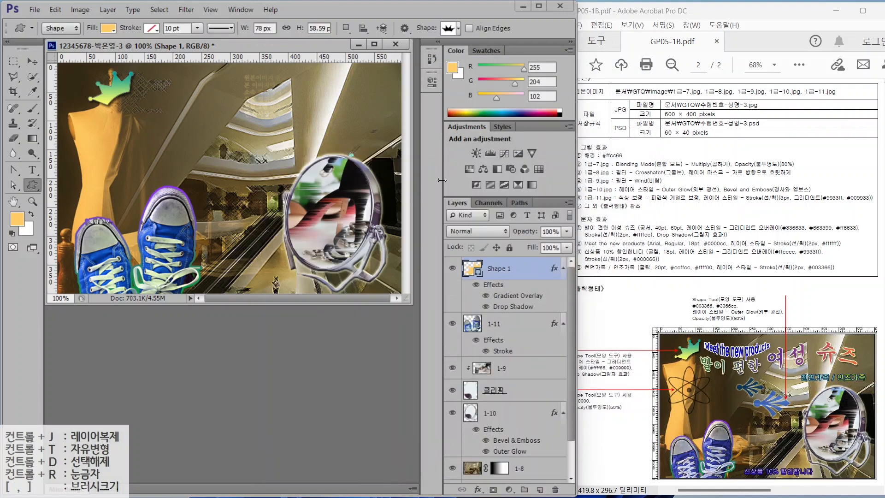
{"action": "left_click", "coordinate": [447, 29]}
- Draw the atom custom shape over the mannequin and fill it black
{"action": "scroll", "coordinate": [502, 308], "scroll_direction": "down", "scroll_amount": 1}
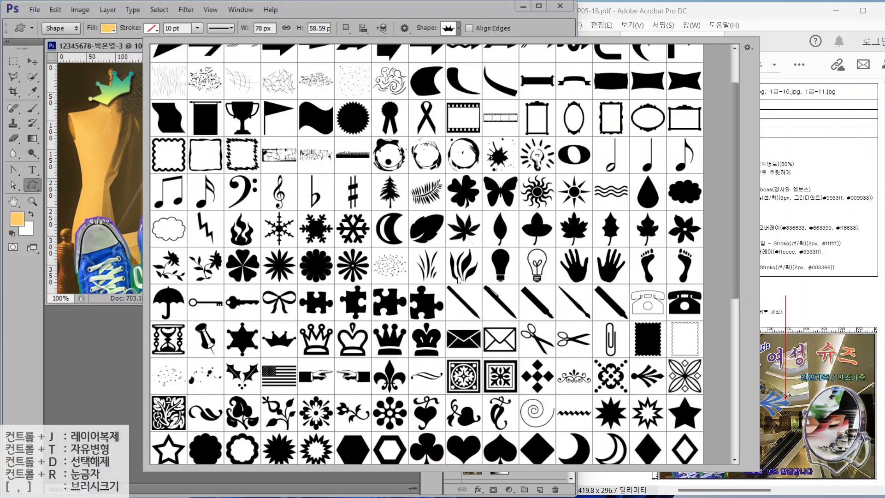
{"action": "scroll", "coordinate": [484, 295], "scroll_direction": "up", "scroll_amount": 2}
{"action": "scroll", "coordinate": [461, 281], "scroll_direction": "down", "scroll_amount": 4}
{"action": "scroll", "coordinate": [460, 279], "scroll_direction": "down", "scroll_amount": 5}
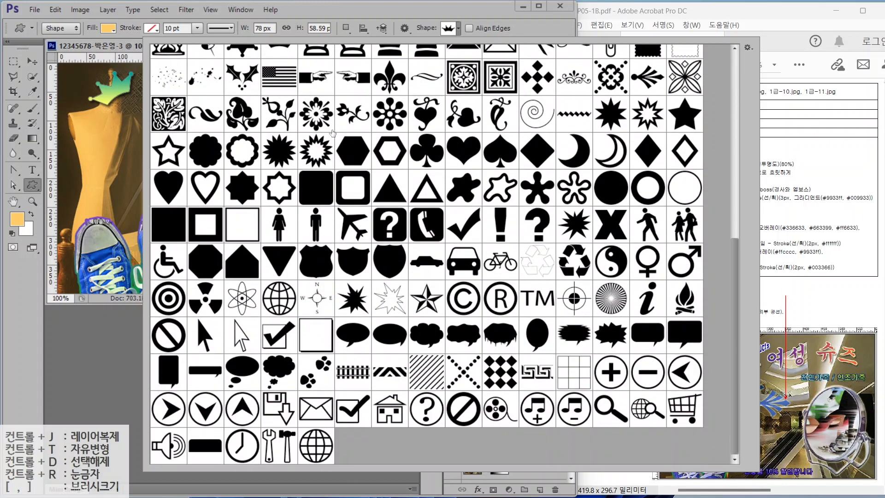
{"action": "double_click", "coordinate": [241, 299]}
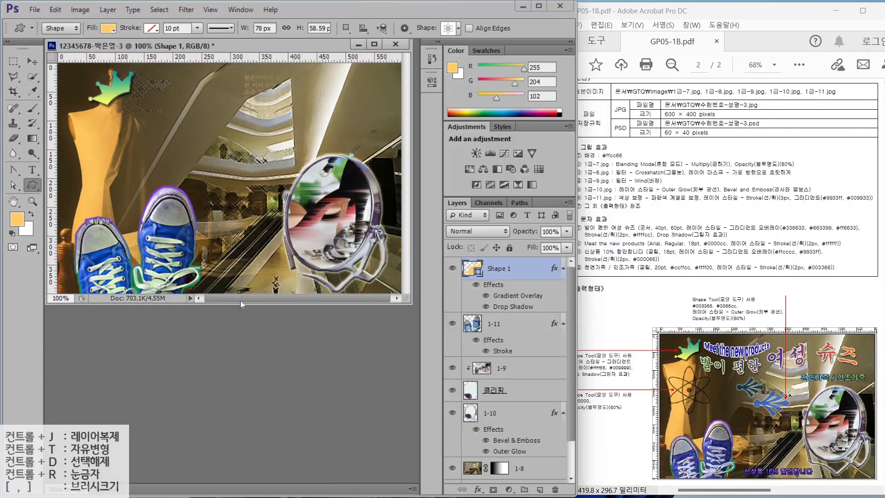
{"action": "left_click_drag", "start_coordinate": [99, 137], "coordinate": [155, 204]}
{"action": "double_click", "coordinate": [498, 268]}
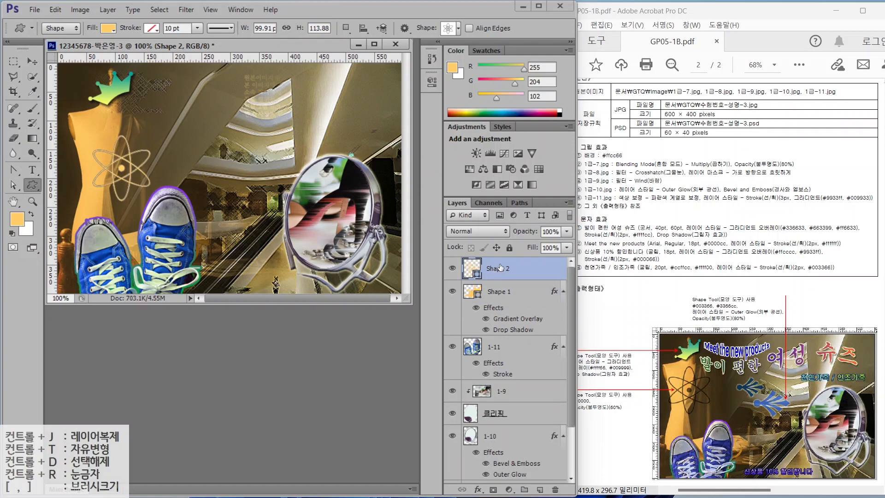
{"action": "double_click", "coordinate": [471, 268]}
{"action": "left_click_drag", "start_coordinate": [428, 306], "coordinate": [442, 329]}
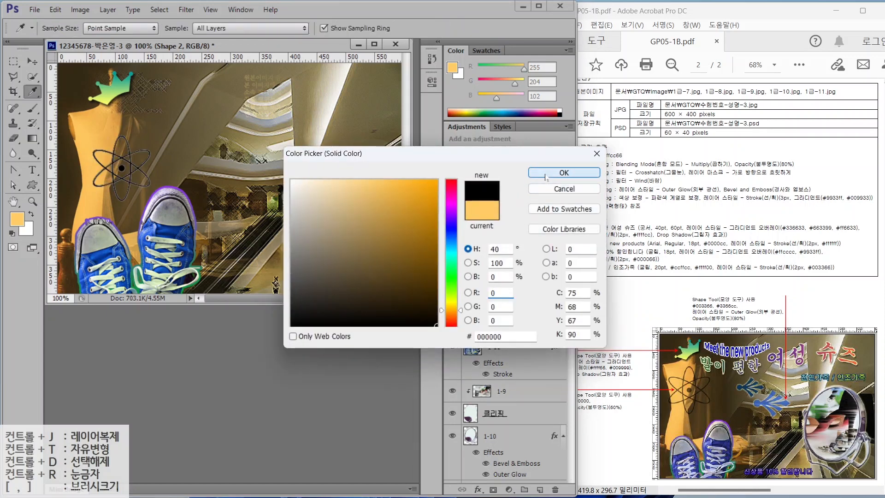
{"action": "left_click", "coordinate": [563, 172]}
- Set the atom layer's opacity to 60%
{"action": "key", "text": "alt+2"}
{"action": "left_click_drag", "start_coordinate": [589, 414], "coordinate": [642, 414]}
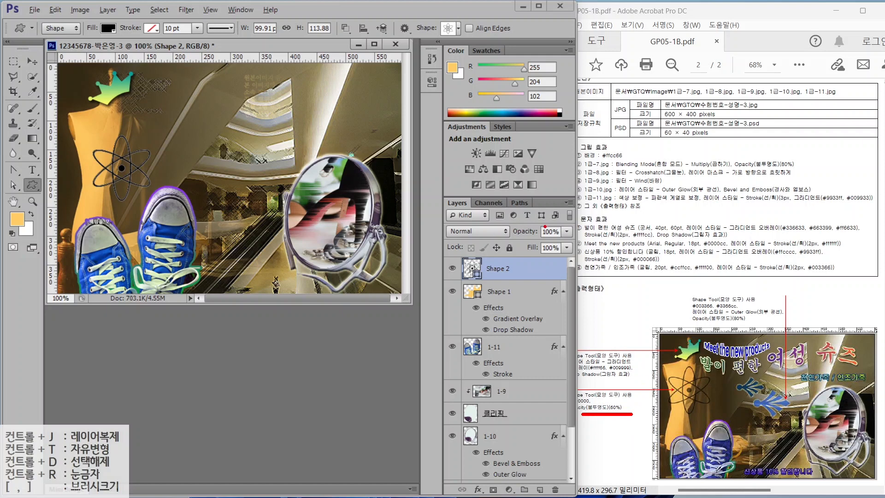
{"action": "left_click_drag", "start_coordinate": [522, 239], "coordinate": [585, 240]}
{"action": "key", "text": "Escape"}
{"action": "double_click", "coordinate": [549, 232]}
{"action": "type", "text": "60"}
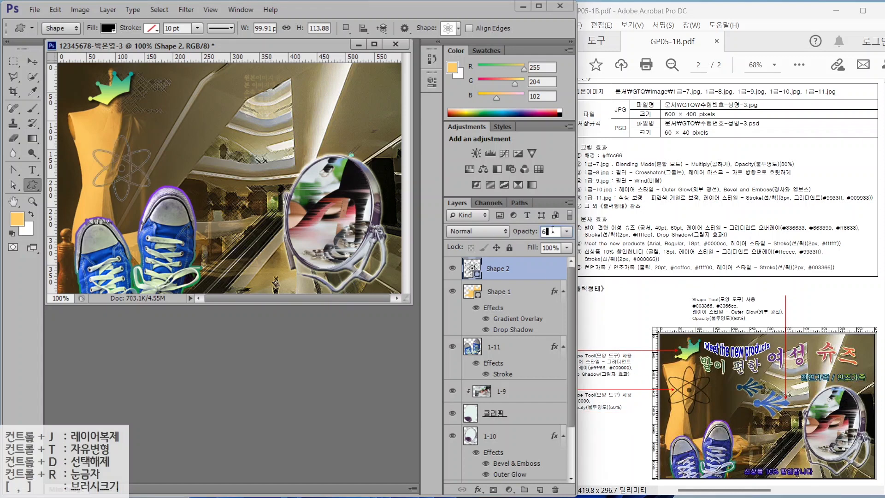
{"action": "key", "text": "Return"}
{"action": "left_click", "coordinate": [458, 28]}
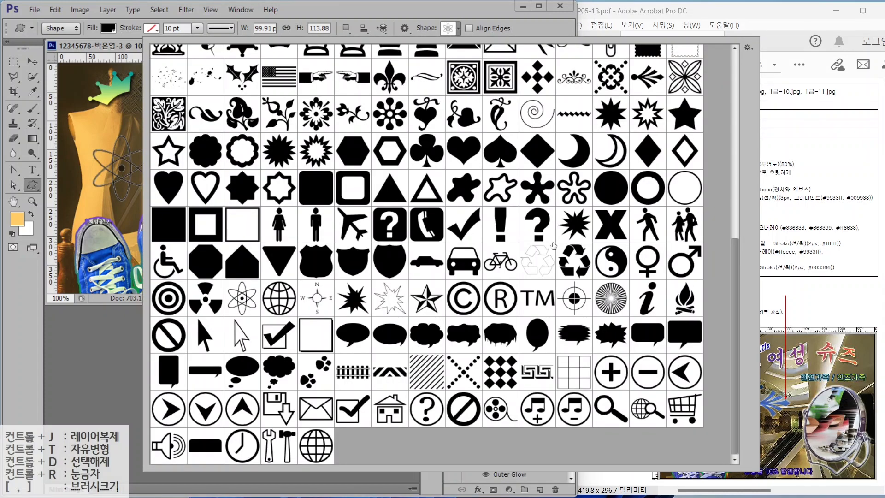
{"action": "double_click", "coordinate": [648, 78]}
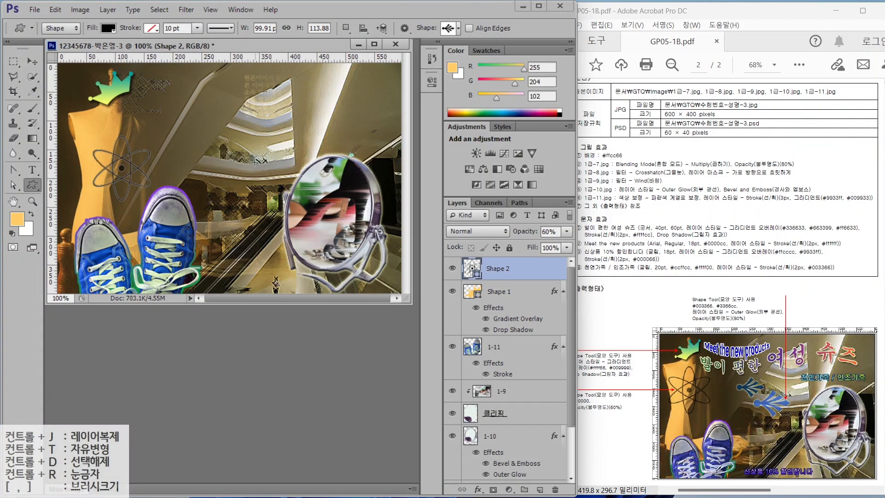
- Draw the ornamental arrow in #003366 with an Outer Glow at 80% opacity
{"action": "left_click_drag", "start_coordinate": [195, 141], "coordinate": [236, 169]}
{"action": "double_click", "coordinate": [472, 268]}
{"action": "double_click", "coordinate": [484, 338]}
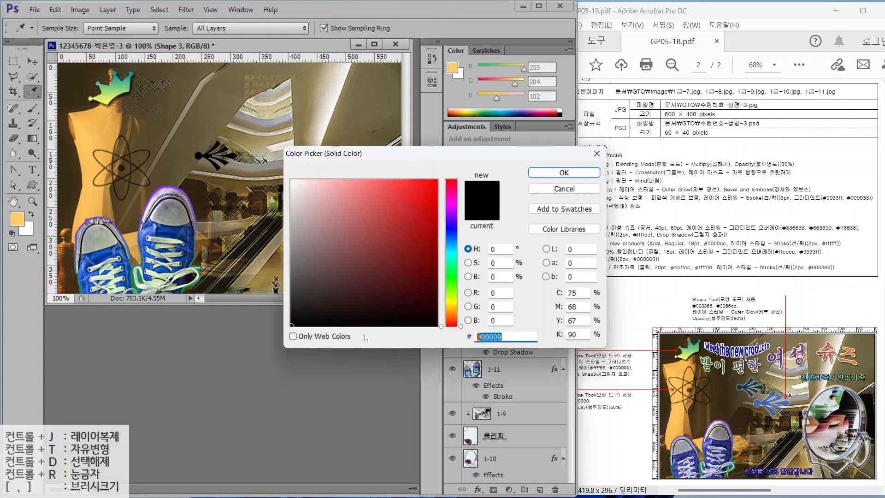
{"action": "type", "text": "003366"}
{"action": "key", "text": "Return"}
{"action": "left_click", "coordinate": [478, 490]}
{"action": "left_click", "coordinate": [502, 462]}
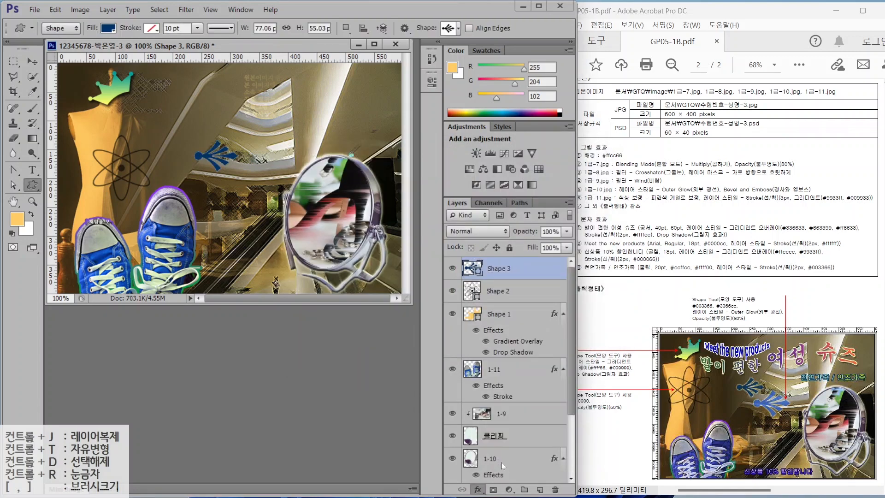
{"action": "left_click", "coordinate": [605, 182]}
{"action": "key", "text": "8"}
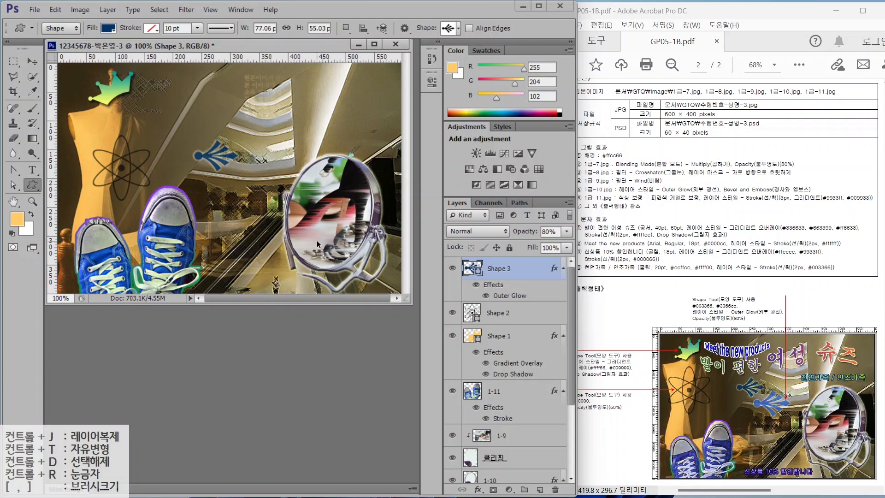
- Duplicate the arrow, enlarge the copy to about 140%, recolor it #3366CC, and position it
{"action": "key", "text": "ctrl+j"}
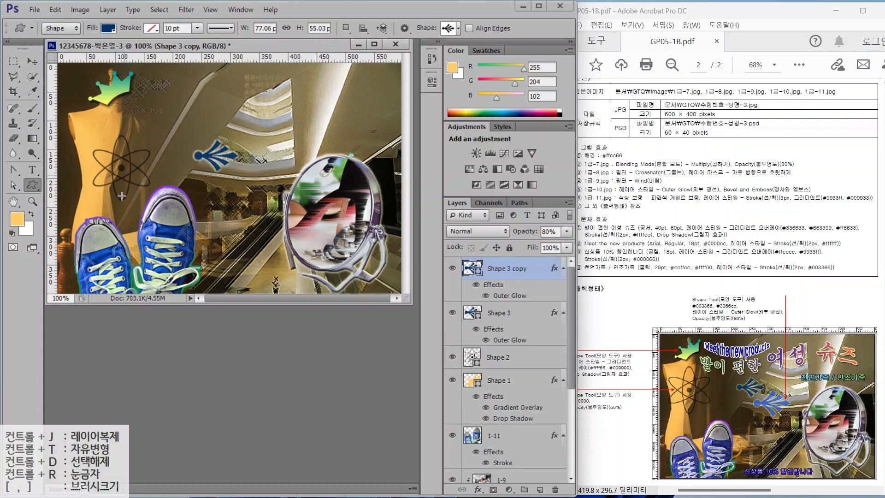
{"action": "key", "text": "ctrl+t"}
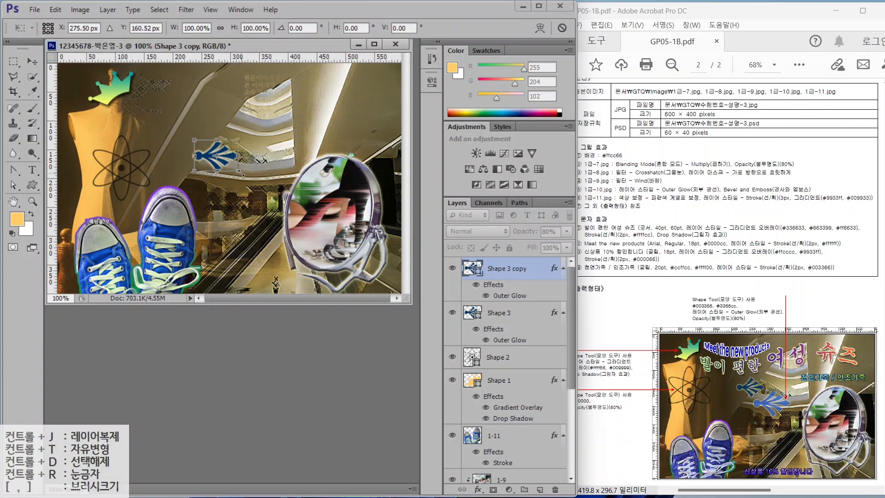
{"action": "left_click_drag", "start_coordinate": [236, 169], "coordinate": [270, 189]}
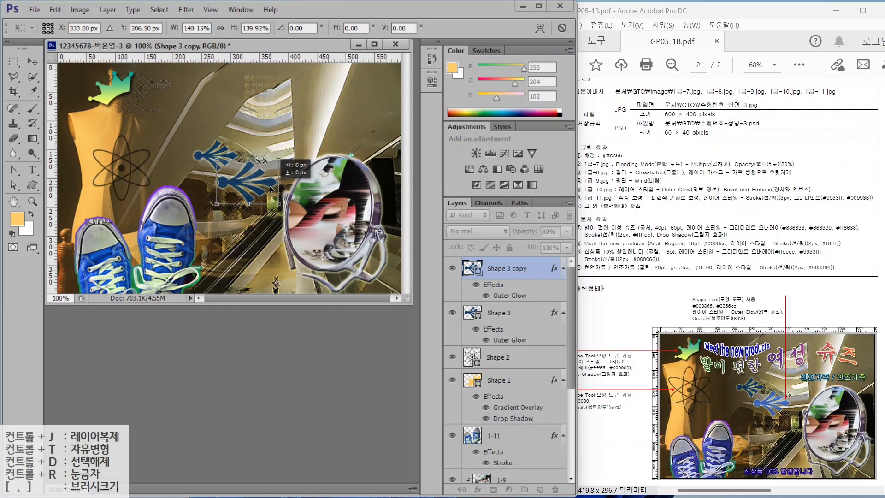
{"action": "key", "text": "Return"}
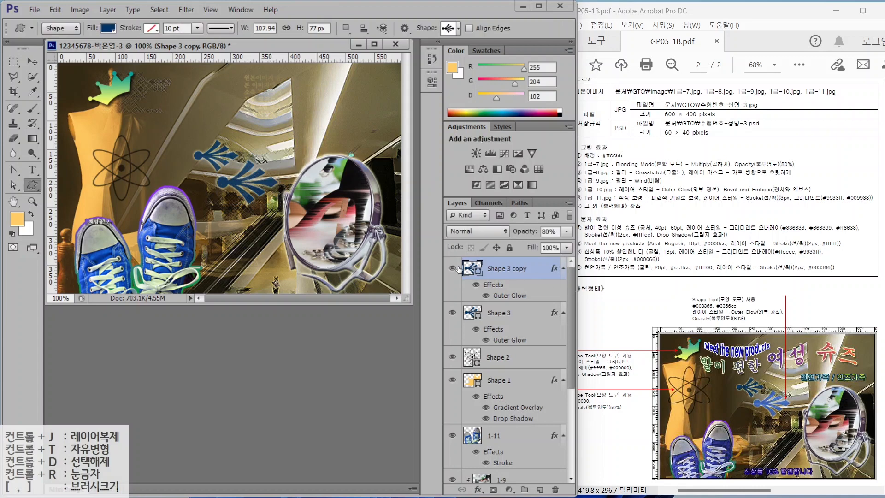
{"action": "double_click", "coordinate": [472, 268]}
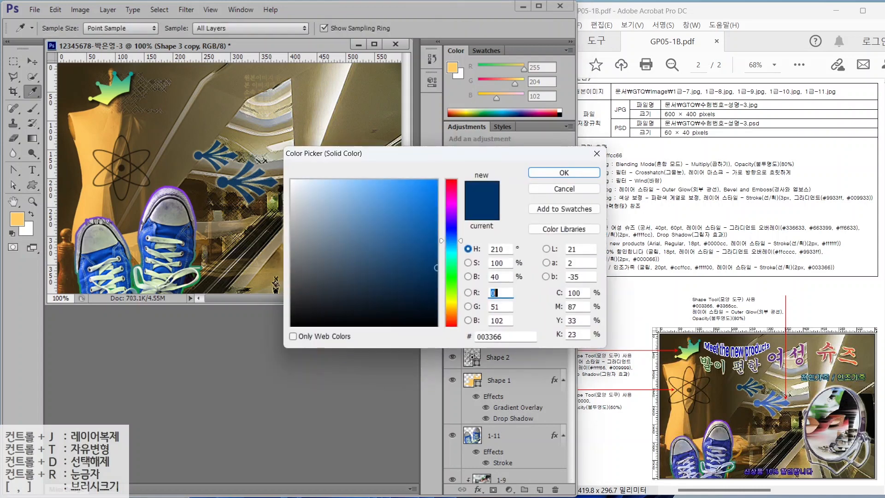
{"action": "type", "text": "3366CC"}
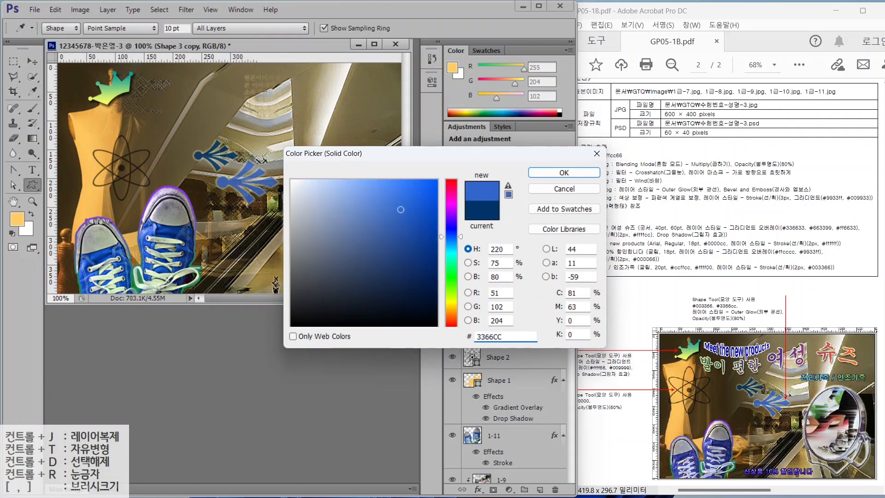
{"action": "key", "text": "Return"}
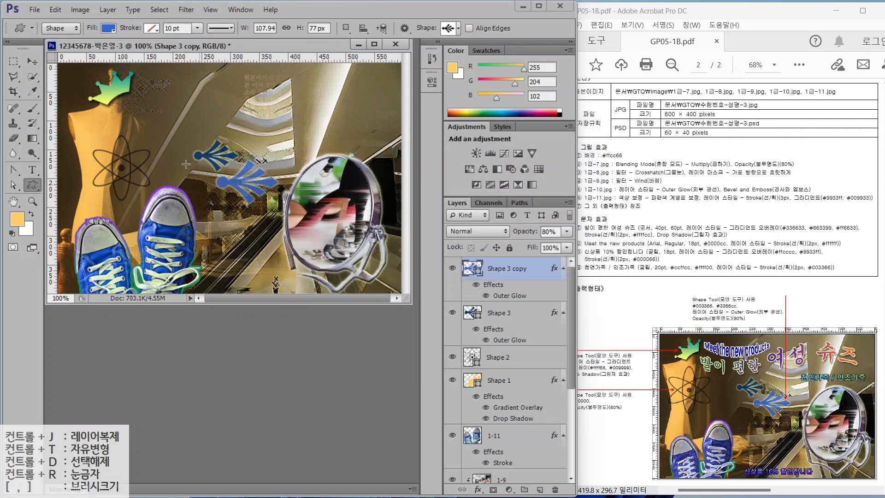
{"action": "left_click", "coordinate": [32, 61]}
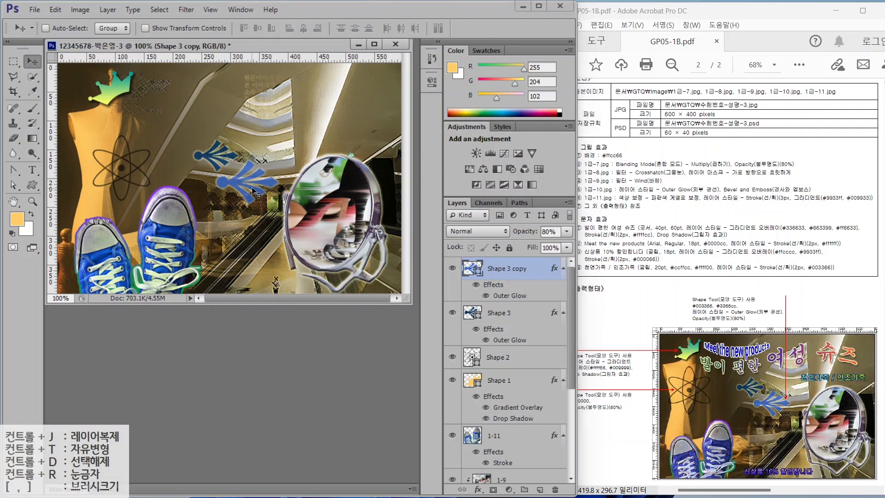
{"action": "left_click_drag", "start_coordinate": [256, 192], "coordinate": [253, 185]}
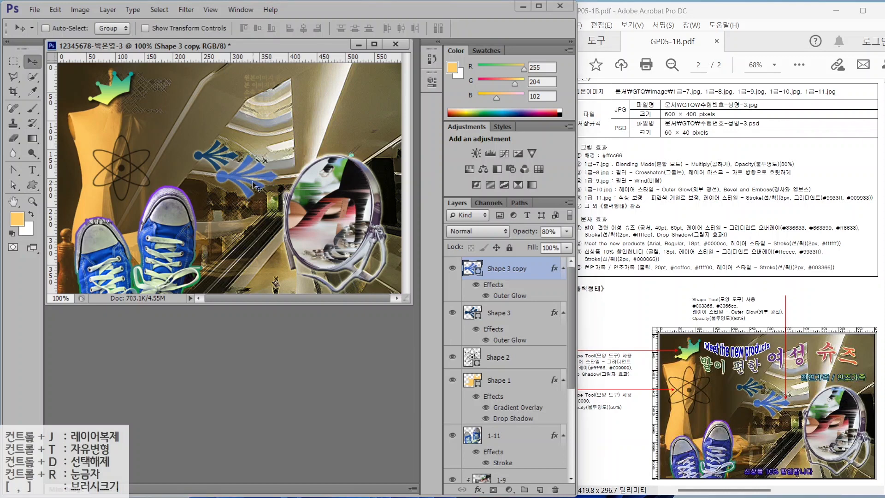
{"action": "left_click", "coordinate": [475, 312]}
- Move the dark blue arrow (Shape 3) up and to the left
{"action": "left_click_drag", "start_coordinate": [213, 162], "coordinate": [237, 166]}
{"action": "key", "text": "ctrl+t"}
{"action": "key", "text": "Return"}
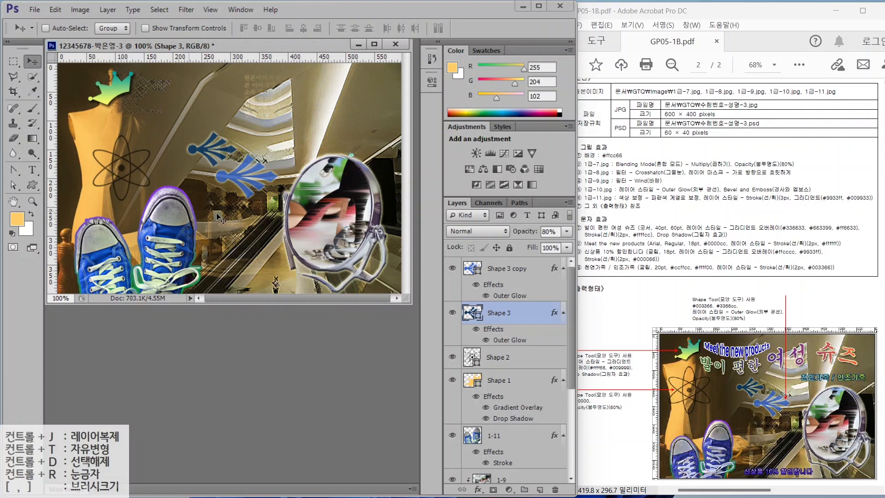
{"action": "key", "text": "ctrl+t"}
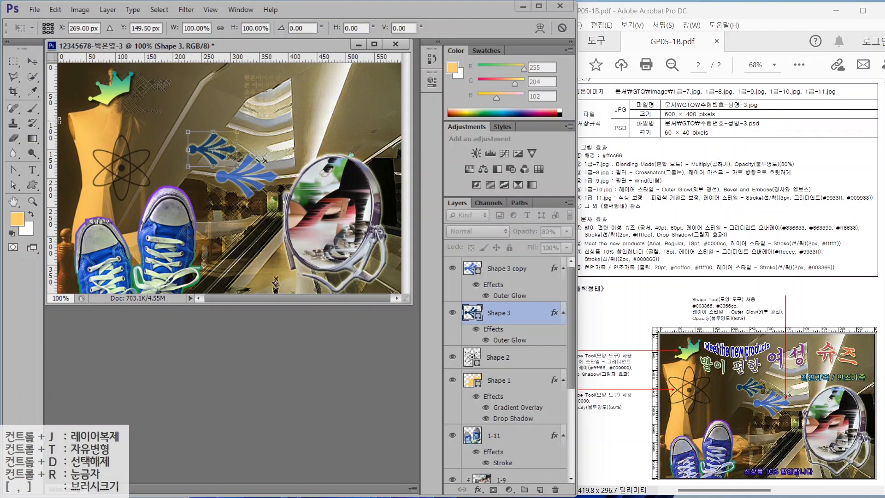
{"action": "key", "text": "Return"}
- Enlarge the atom symbol (Shape 2) to about 128% over the mannequin
{"action": "left_click", "coordinate": [496, 359]}
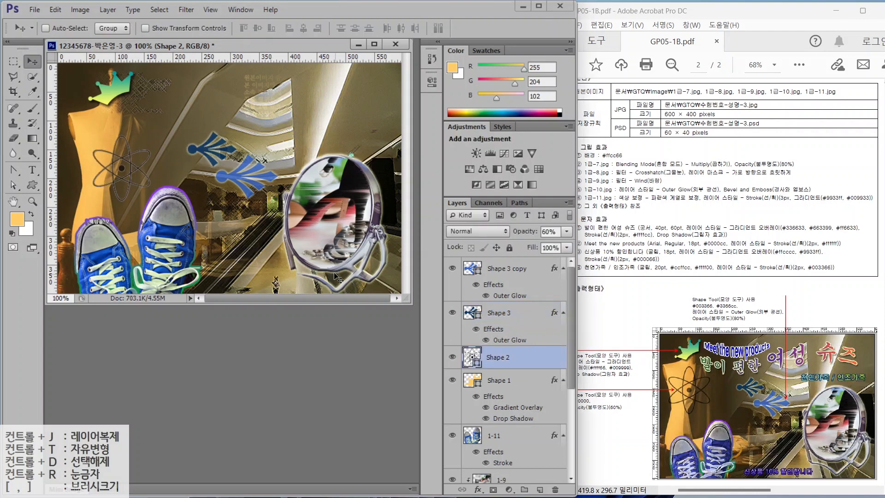
{"action": "key", "text": "ctrl+t"}
{"action": "left_click_drag", "start_coordinate": [94, 135], "coordinate": [77, 117]}
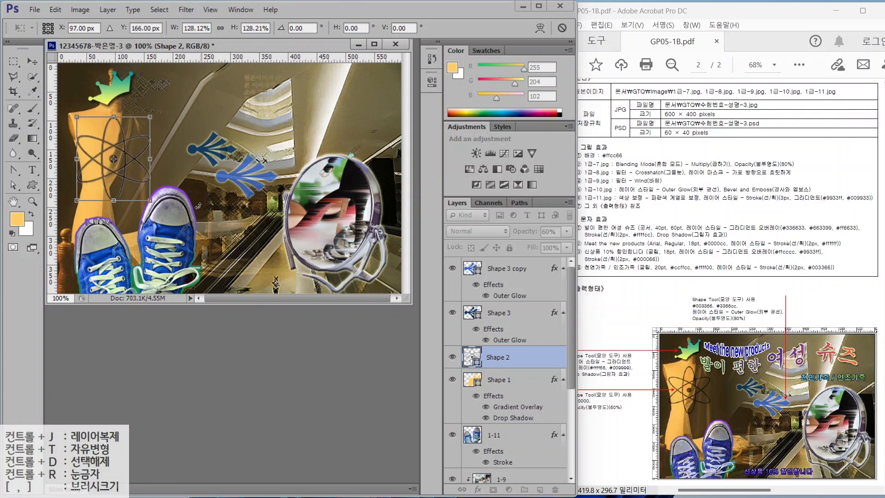
{"action": "left_click", "coordinate": [32, 61]}
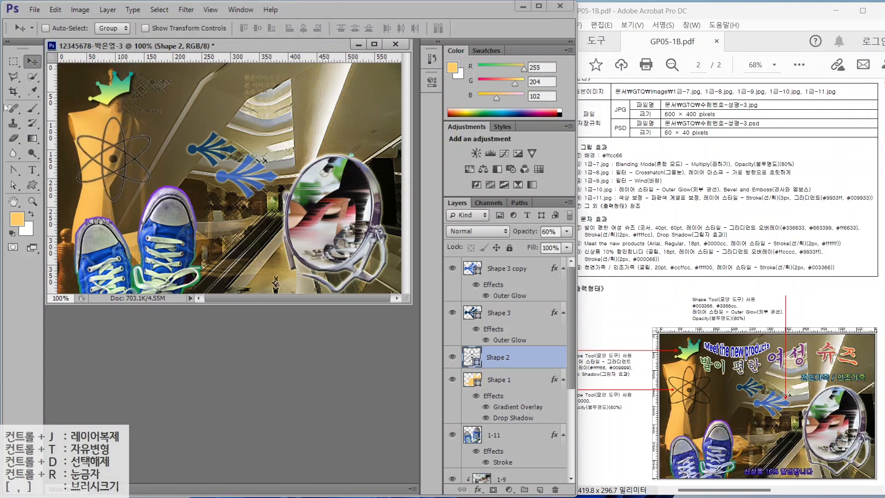
- Type the title 발이 편한 여성 슈즈 near the top and set it in 궁서
{"action": "left_click", "coordinate": [30, 174]}
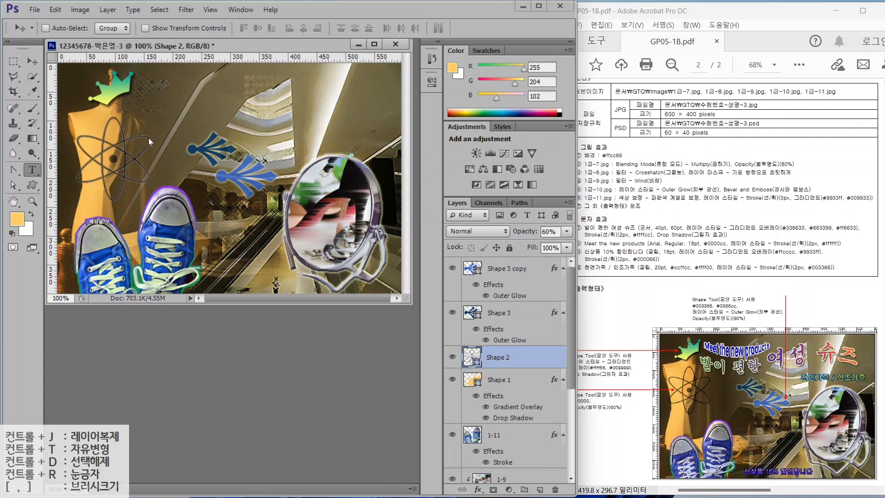
{"action": "left_click", "coordinate": [155, 108]}
{"action": "type", "text": "발이 편"}
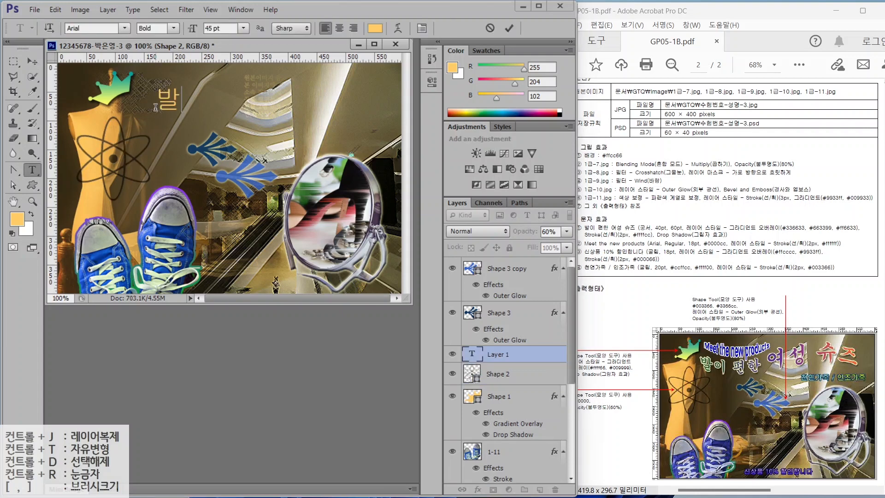
{"action": "type", "text": "여성 슈즈"}
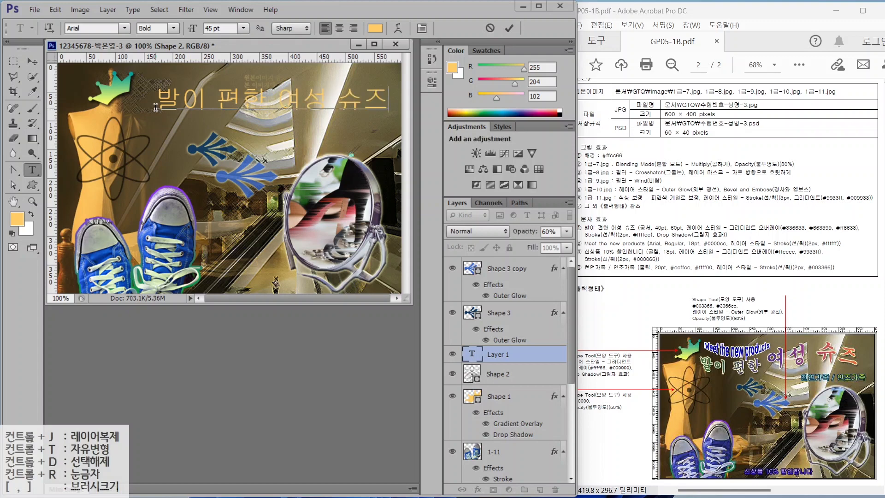
{"action": "key", "text": "ctrl+Return"}
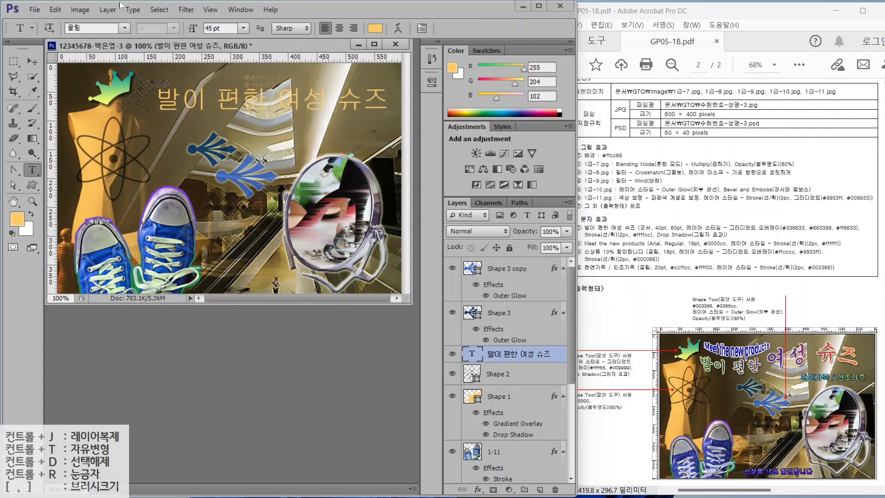
{"action": "left_click", "coordinate": [124, 29]}
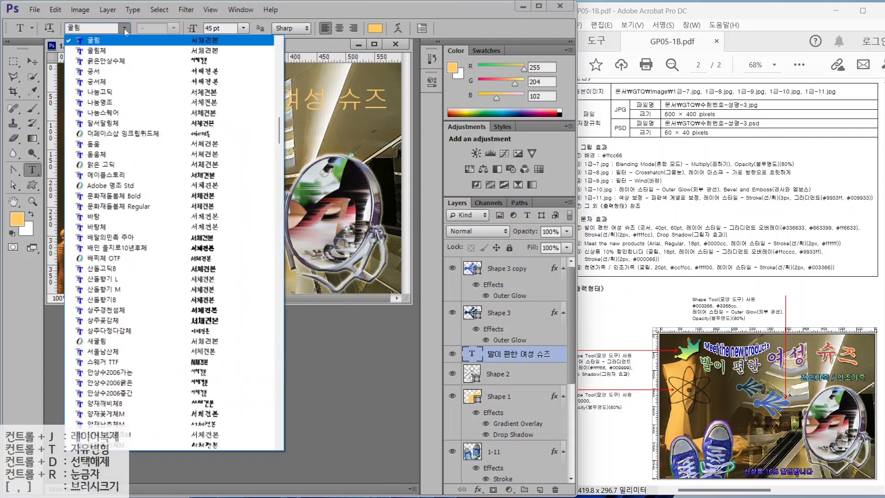
{"action": "left_click", "coordinate": [111, 71]}
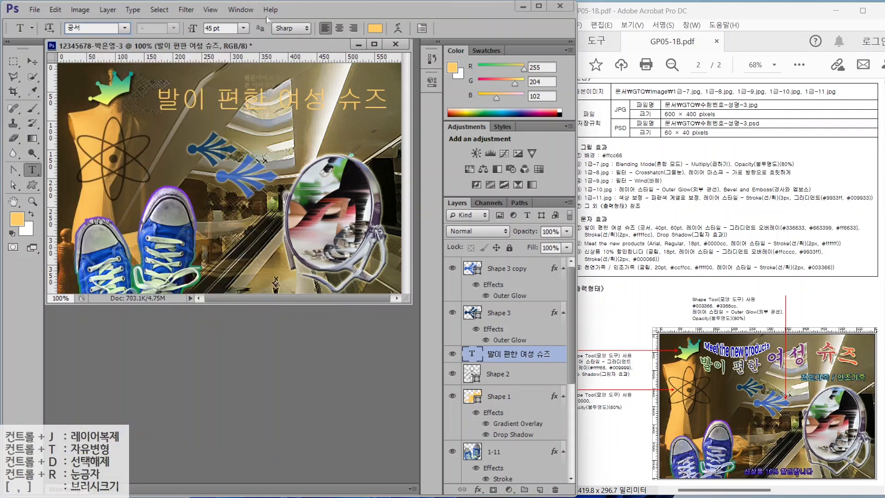
{"action": "key", "text": "Return"}
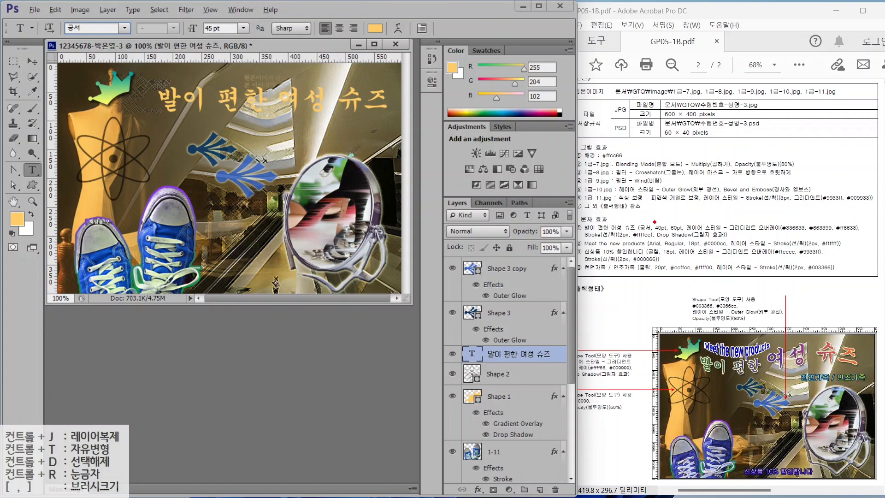
- Check the reference spec and set the title size to 40 pt
{"action": "left_click_drag", "start_coordinate": [661, 221], "coordinate": [641, 187]}
{"action": "left_click_drag", "start_coordinate": [675, 218], "coordinate": [681, 192]}
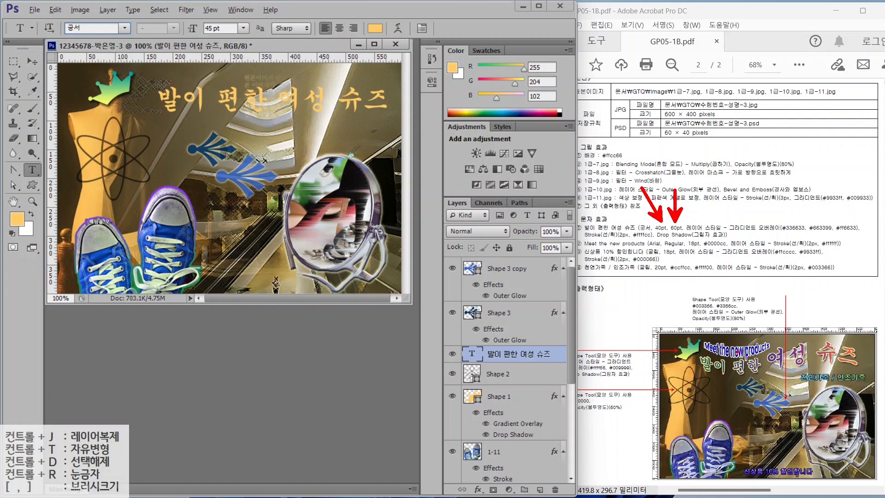
{"action": "mouse_move", "coordinate": [697, 374]}
{"action": "left_mouse_down"}
{"action": "mouse_move", "coordinate": [722, 386]}
{"action": "mouse_move", "coordinate": [761, 378]}
{"action": "mouse_move", "coordinate": [775, 346]}
{"action": "mouse_move", "coordinate": [839, 333]}
{"action": "mouse_move", "coordinate": [866, 354]}
{"action": "left_mouse_up"}
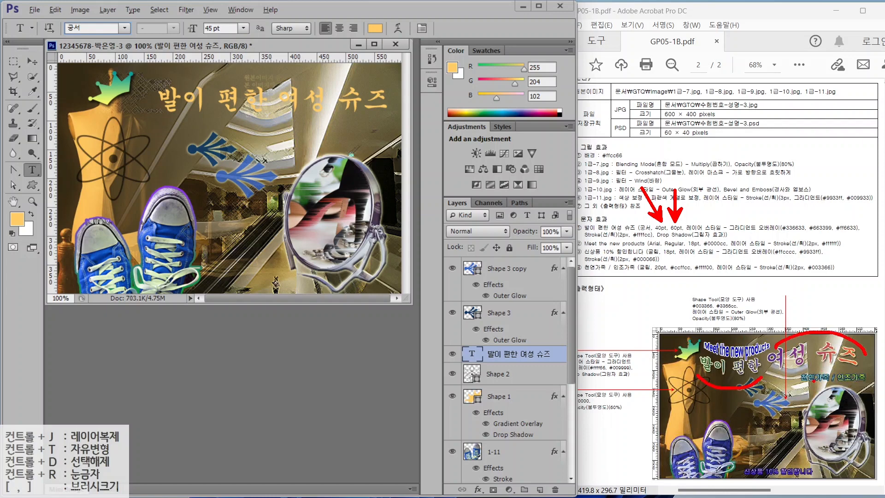
{"action": "key", "text": "Escape"}
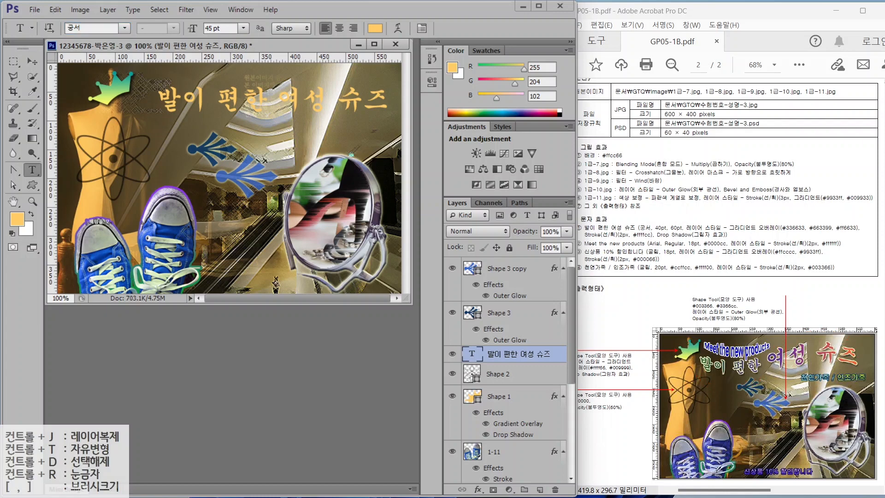
{"action": "left_click_drag", "start_coordinate": [224, 28], "coordinate": [180, 28]}
{"action": "type", "text": "40"}
{"action": "key", "text": "Return"}
- Enlarge the words 여성 슈즈 to 60 pt and commit the title
{"action": "left_click_drag", "start_coordinate": [265, 99], "coordinate": [371, 99]}
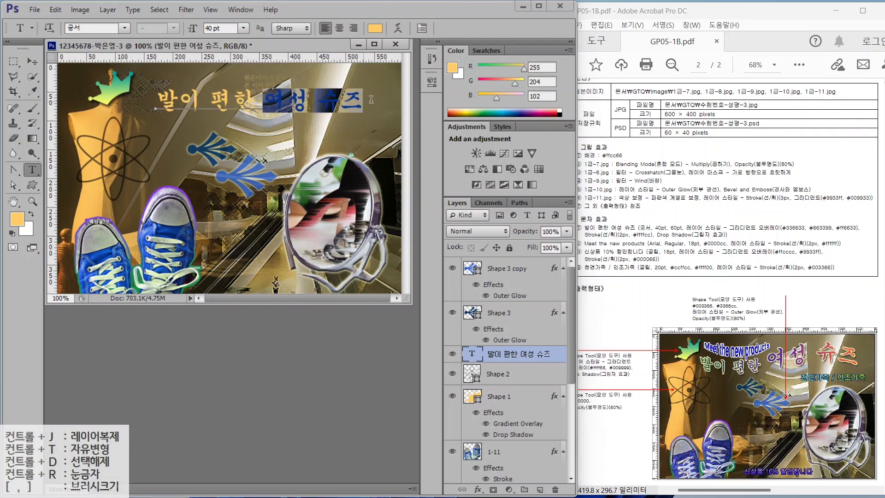
{"action": "left_click_drag", "start_coordinate": [224, 29], "coordinate": [168, 27]}
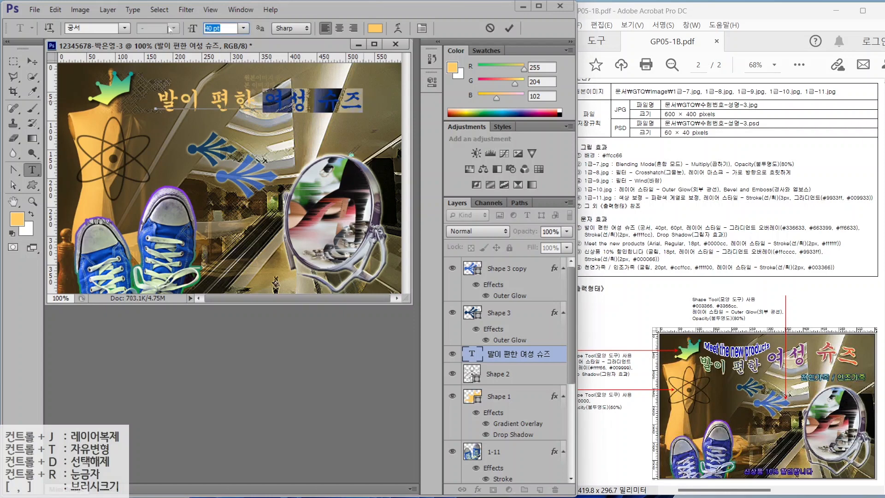
{"action": "type", "text": "60"}
{"action": "key", "text": "Return"}
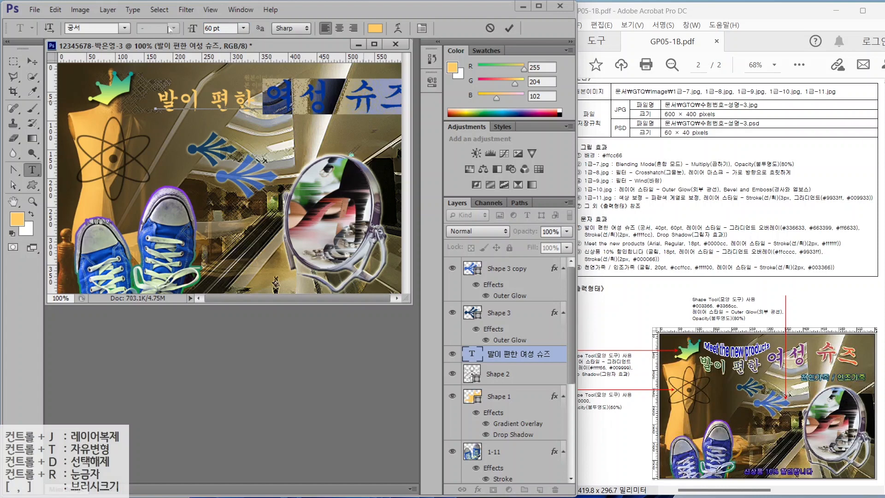
{"action": "key", "text": "ctrl+Return"}
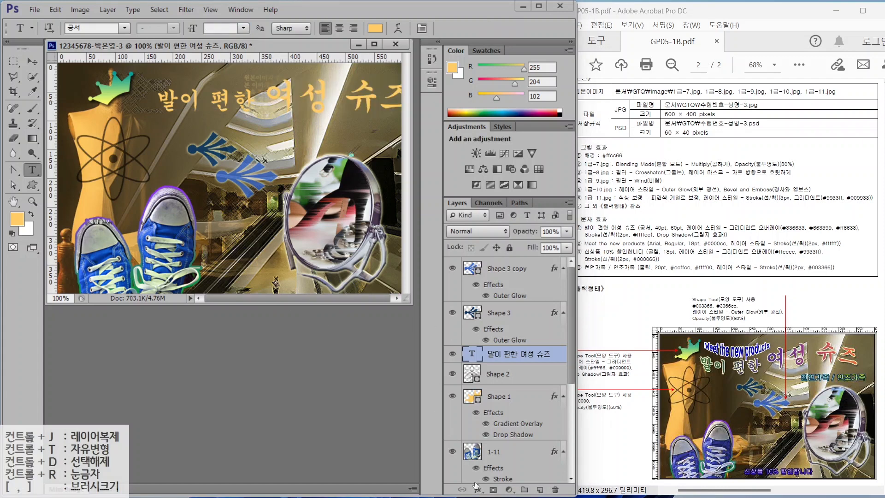
{"action": "left_click", "coordinate": [478, 488]}
- Add a Gradient Overlay to the title and insert a middle colour stop in the Gradient Editor
{"action": "left_click", "coordinate": [496, 440]}
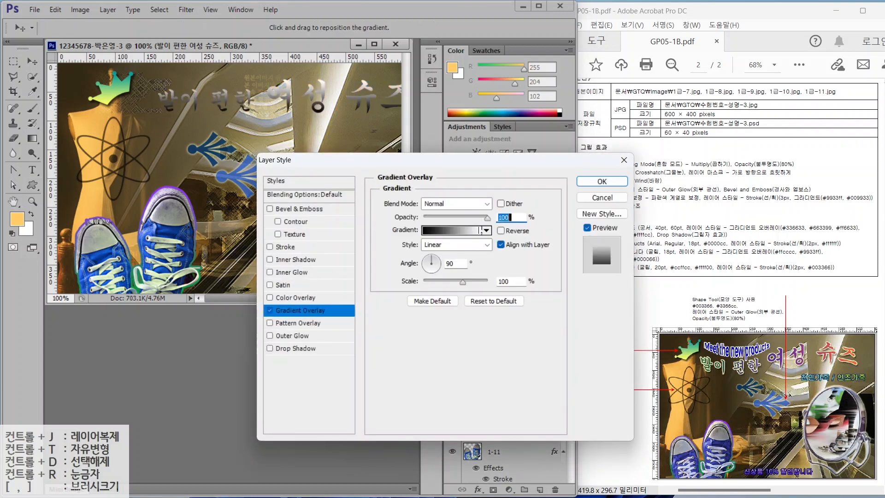
{"action": "left_click", "coordinate": [457, 233]}
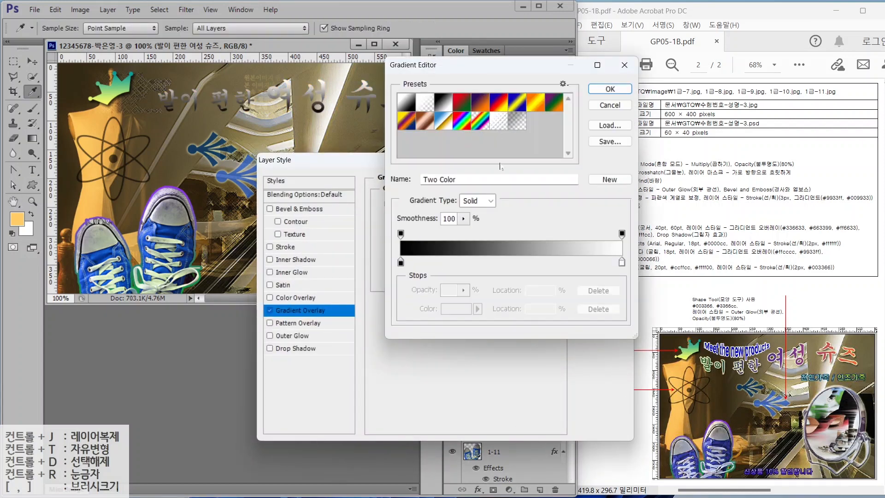
{"action": "key", "text": "alt"}
{"action": "left_click_drag", "start_coordinate": [782, 221], "coordinate": [755, 186]}
{"action": "mouse_move", "coordinate": [823, 222]}
{"action": "left_mouse_down"}
{"action": "mouse_move", "coordinate": [832, 191]}
{"action": "mouse_move", "coordinate": [883, 212]}
{"action": "left_mouse_up"}
{"action": "mouse_move", "coordinate": [426, 262]}
{"action": "left_mouse_down"}
{"action": "mouse_move", "coordinate": [396, 264]}
{"action": "mouse_move", "coordinate": [416, 267]}
{"action": "left_mouse_up"}
{"action": "mouse_move", "coordinate": [620, 266]}
{"action": "left_mouse_down"}
{"action": "mouse_move", "coordinate": [615, 253]}
{"action": "mouse_move", "coordinate": [623, 273]}
{"action": "left_mouse_up"}
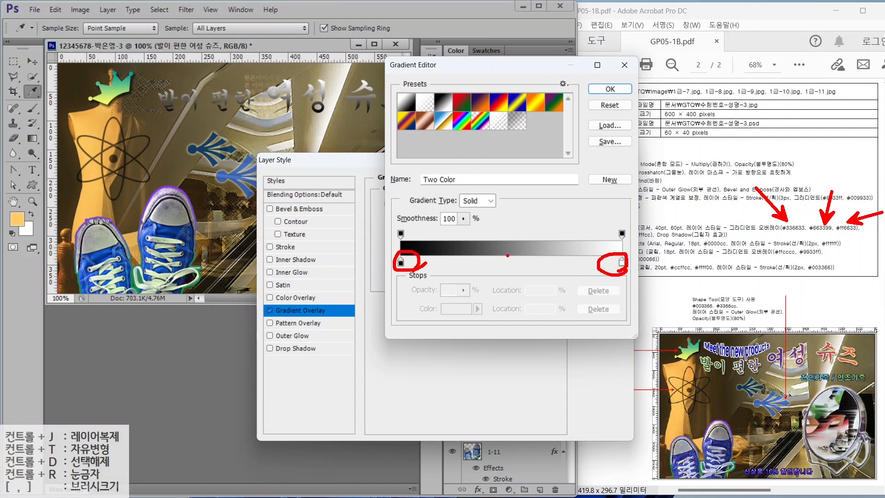
{"action": "mouse_move", "coordinate": [501, 256]}
{"action": "left_mouse_down"}
{"action": "mouse_move", "coordinate": [511, 269]}
{"action": "mouse_move", "coordinate": [524, 250]}
{"action": "left_mouse_up"}
{"action": "key", "text": "Escape"}
{"action": "left_click", "coordinate": [507, 263]}
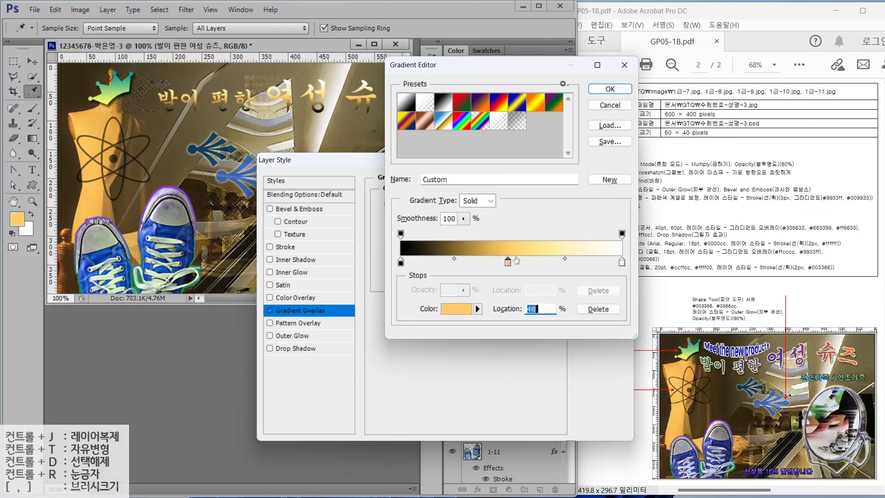
- Set the gradient stops to #336633, #663399 and #ff6633 and accept the gradient
{"action": "double_click", "coordinate": [401, 262]}
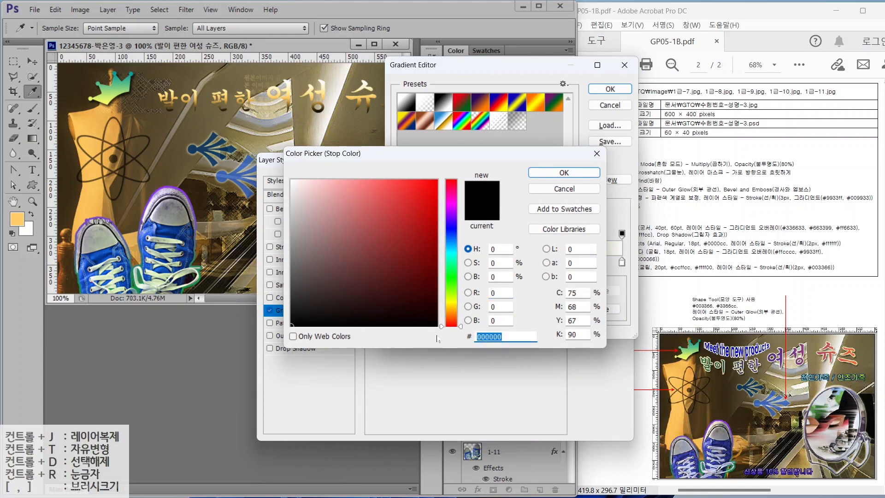
{"action": "type", "text": "336633"}
{"action": "key", "text": "Return"}
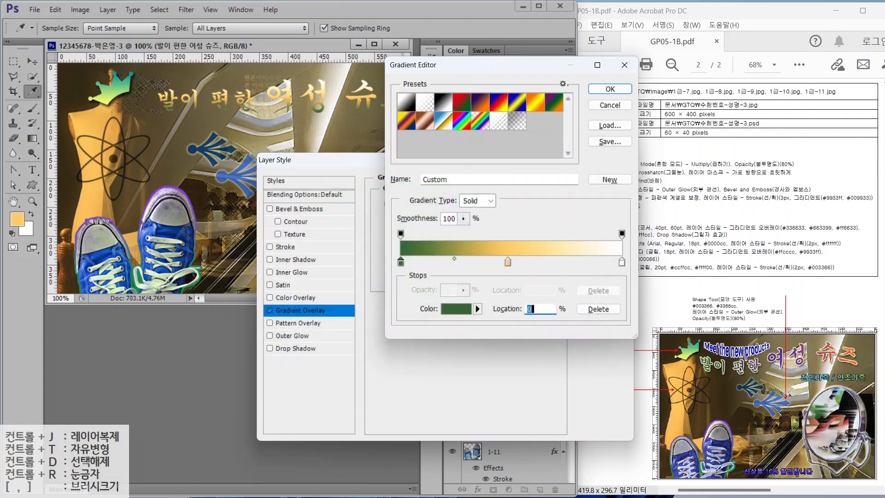
{"action": "double_click", "coordinate": [507, 263]}
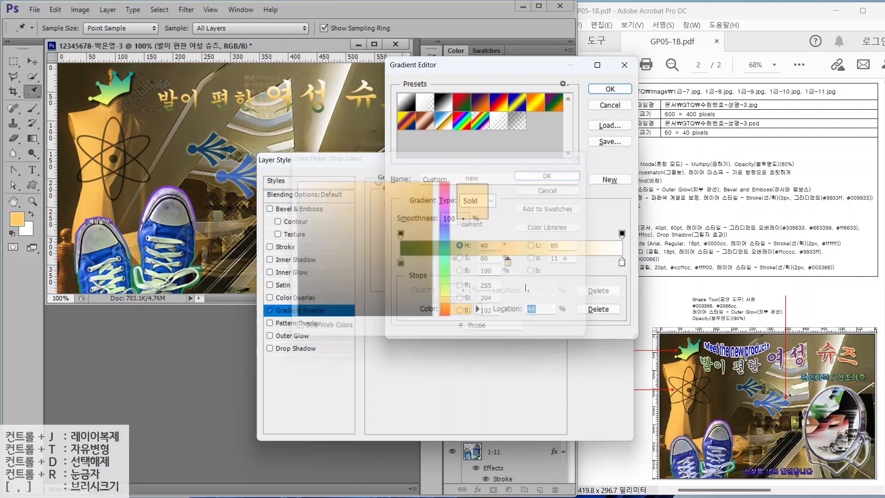
{"action": "left_click", "coordinate": [484, 337]}
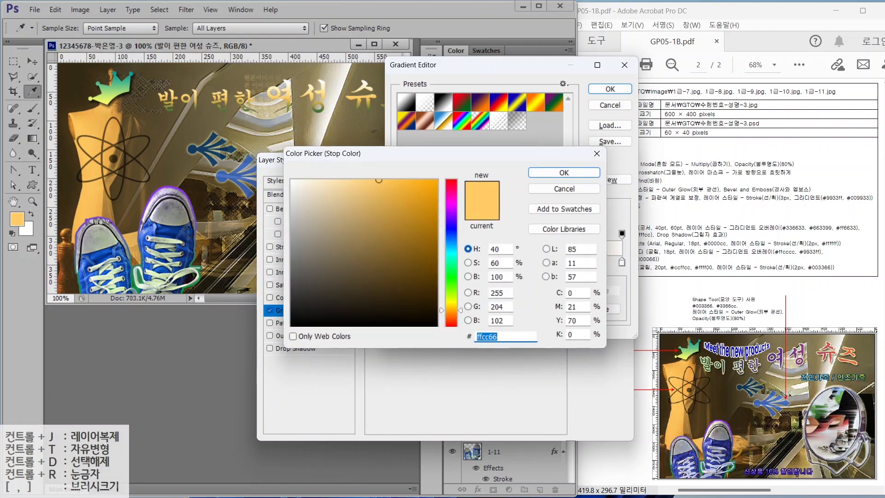
{"action": "type", "text": "663366"}
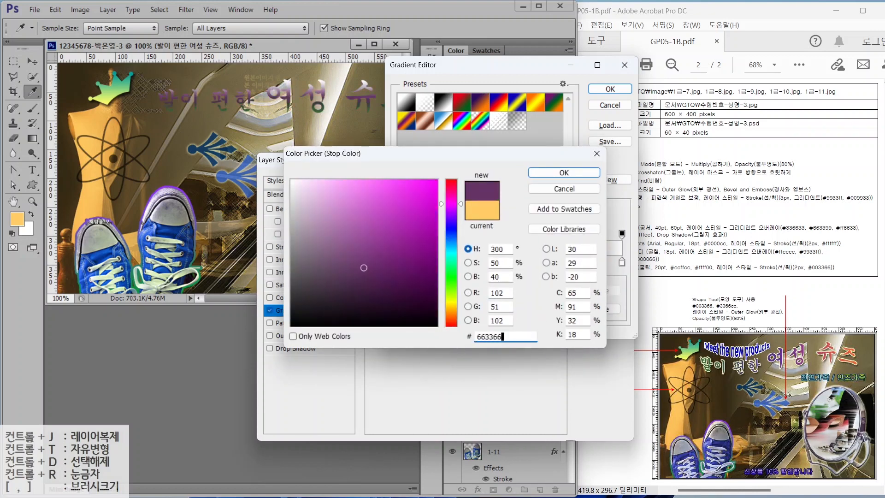
{"action": "key", "text": "BackSpace"}
{"action": "key", "text": "BackSpace"}
{"action": "type", "text": "99"}
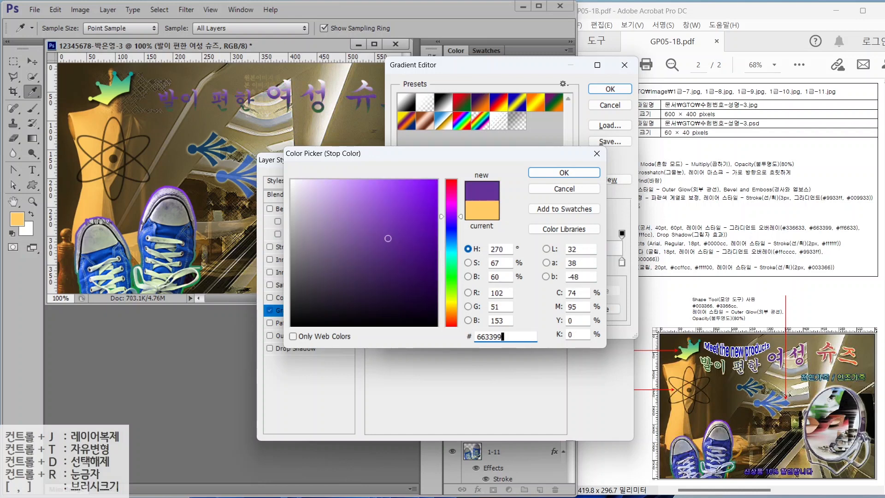
{"action": "key", "text": "Return"}
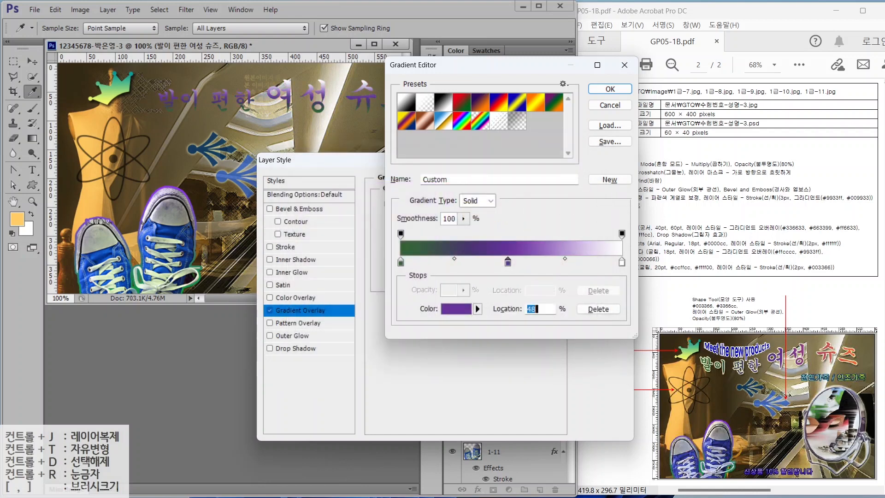
{"action": "double_click", "coordinate": [621, 261]}
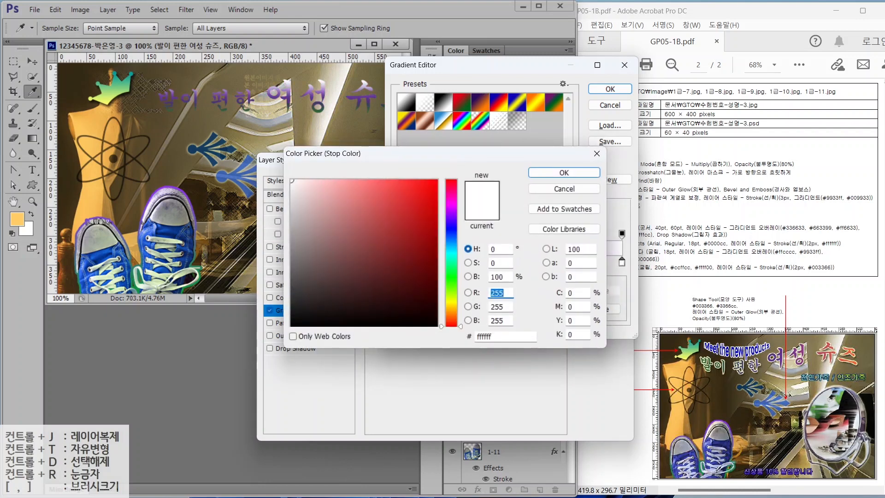
{"action": "left_click", "coordinate": [479, 336]}
{"action": "type", "text": "0"}
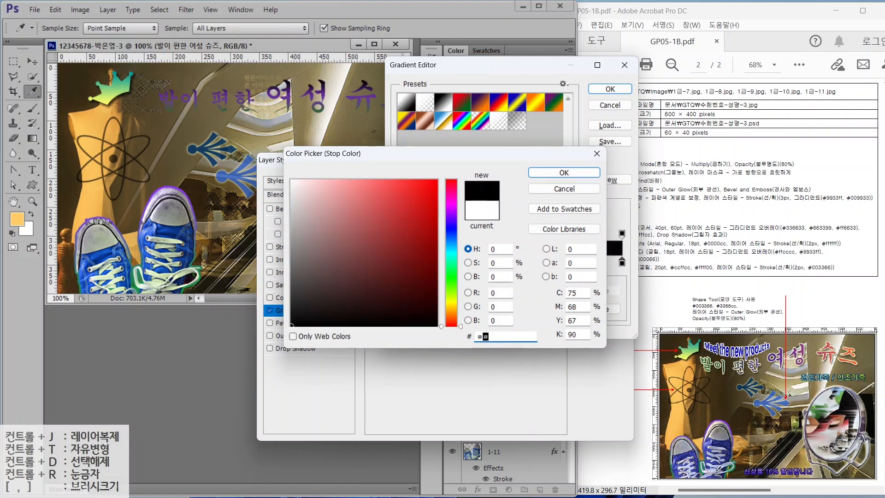
{"action": "type", "text": "FF"}
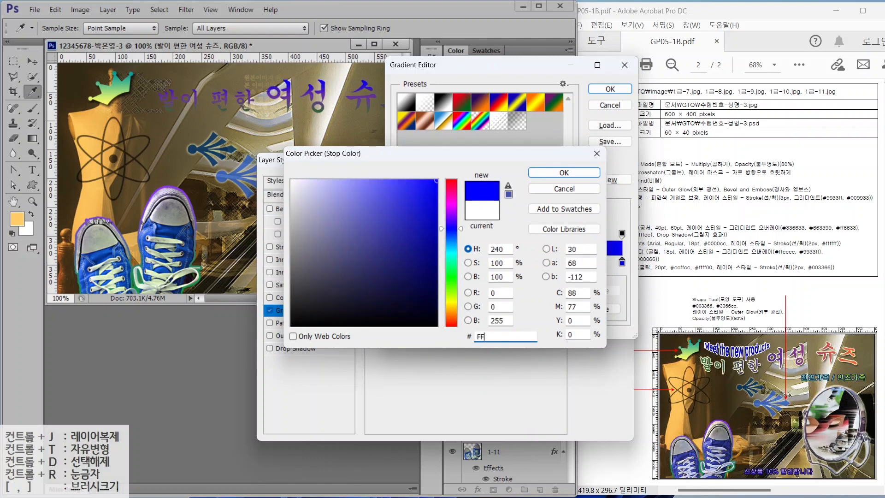
{"action": "type", "text": "6633"}
{"action": "key", "text": "Return"}
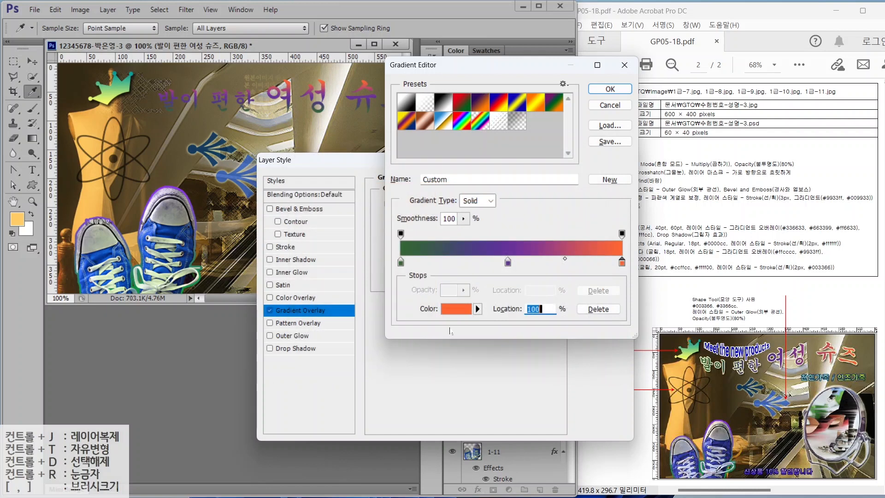
{"action": "left_click", "coordinate": [610, 89]}
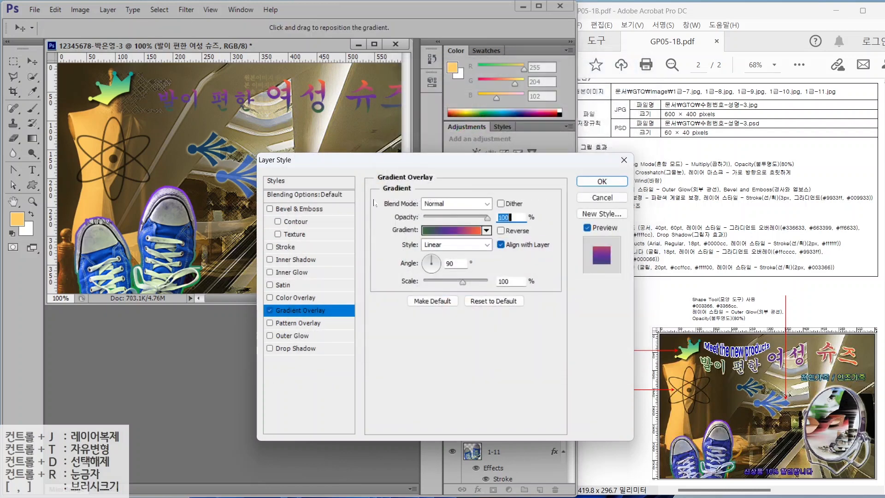
- Set the gradient angle to -10° and add a light yellow FFFFCC stroke to the title
{"action": "left_click_drag", "start_coordinate": [435, 259], "coordinate": [438, 264]}
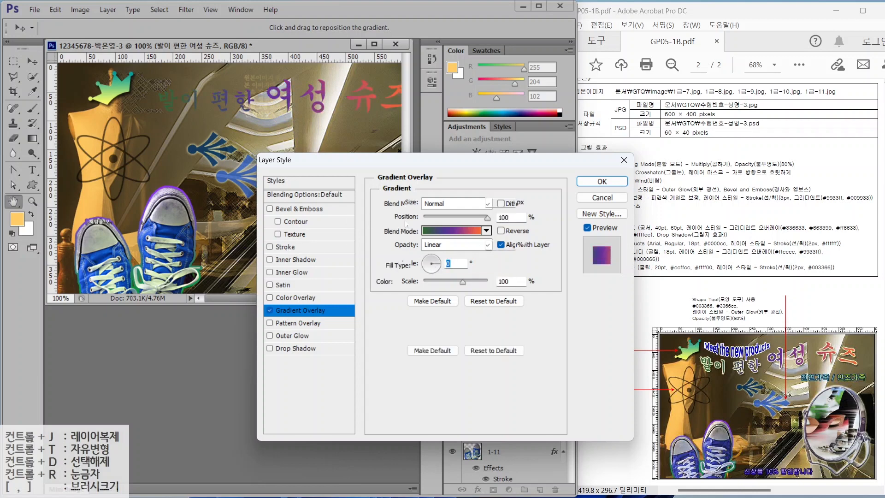
{"action": "left_click", "coordinate": [285, 247]}
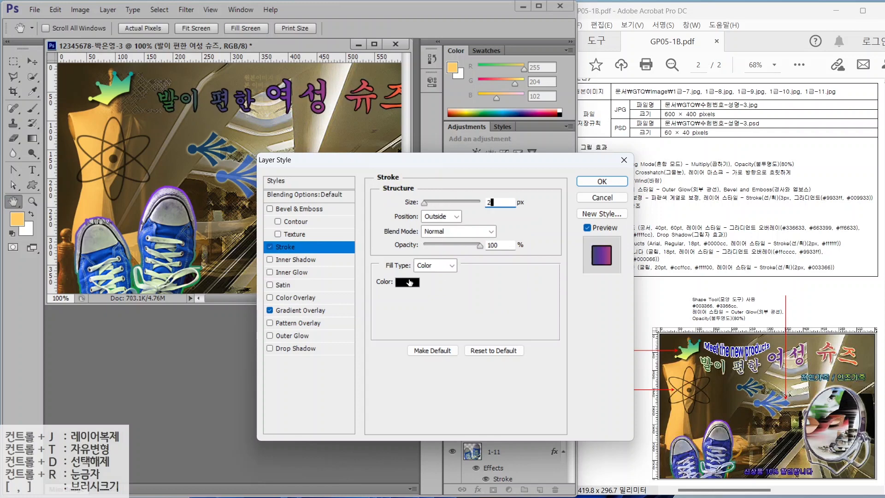
{"action": "left_click", "coordinate": [408, 282]}
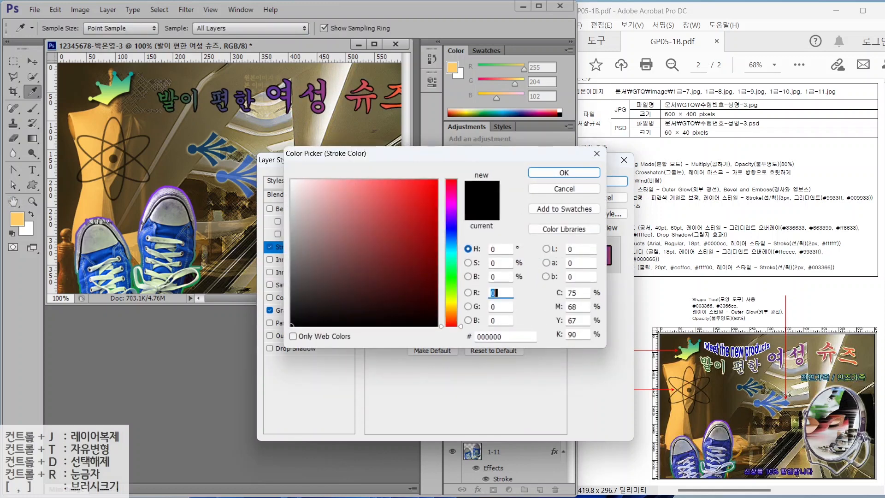
{"action": "left_click_drag", "start_coordinate": [505, 336], "coordinate": [451, 322]}
{"action": "type", "text": "F"}
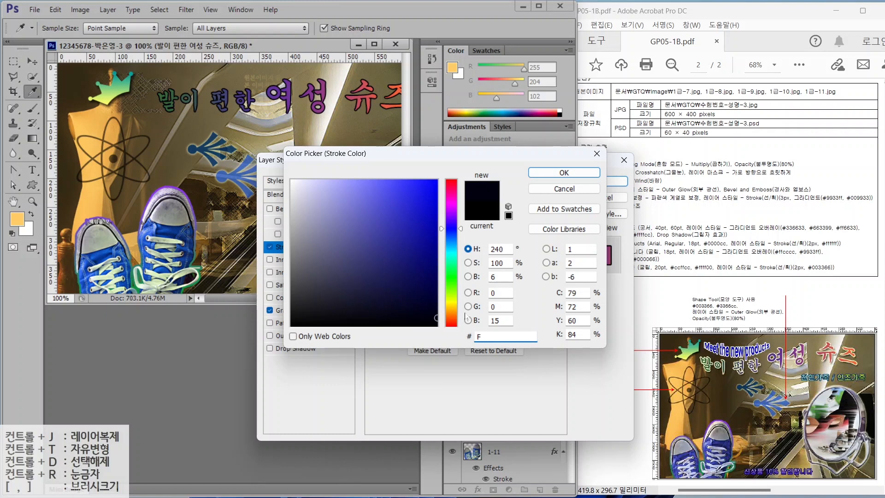
{"action": "type", "text": "FFFCC"}
{"action": "key", "text": "Return"}
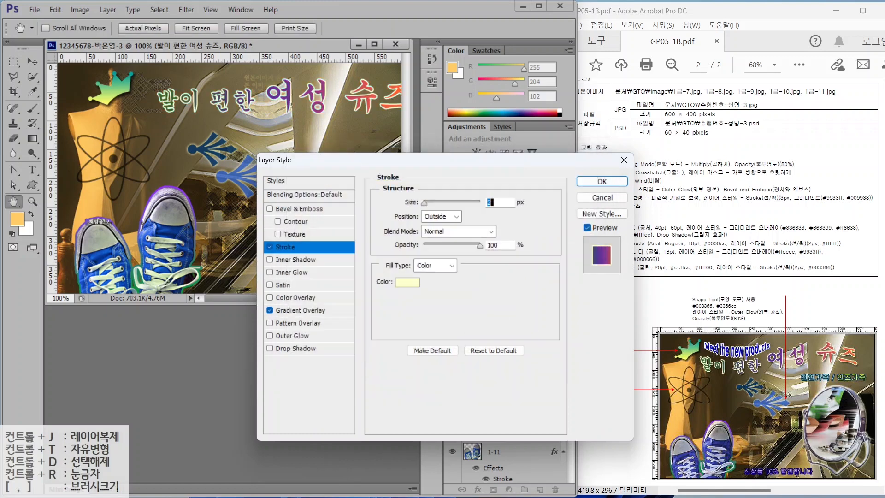
- Add a Multiply drop shadow at 75% opacity and apply the title's layer styles
{"action": "left_click", "coordinate": [298, 349]}
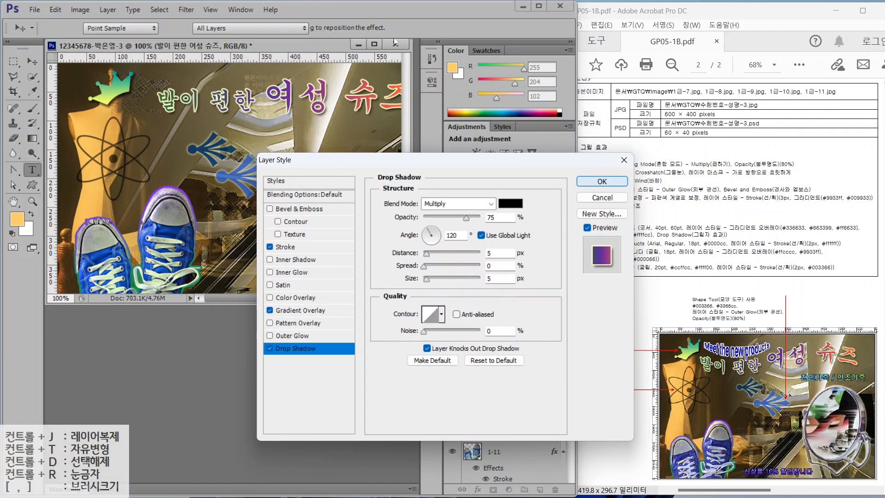
{"action": "key", "text": "Return"}
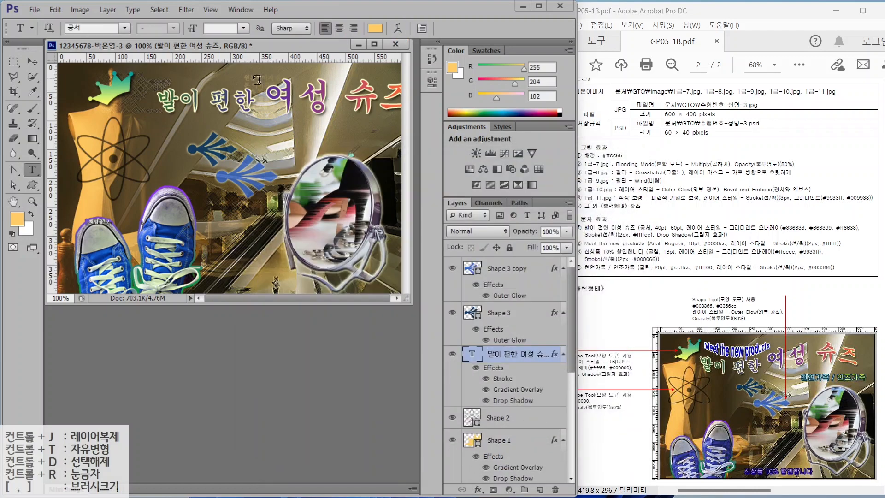
{"action": "left_click", "coordinate": [30, 60]}
- Shift the title left, raise its layer to the top, and apply a Flag text warp
{"action": "left_click_drag", "start_coordinate": [240, 105], "coordinate": [206, 112]}
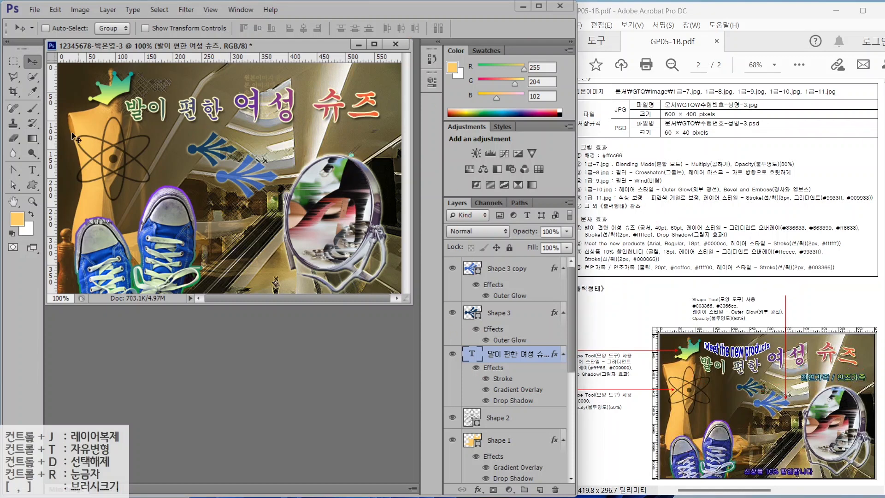
{"action": "left_click_drag", "start_coordinate": [479, 357], "coordinate": [479, 263]}
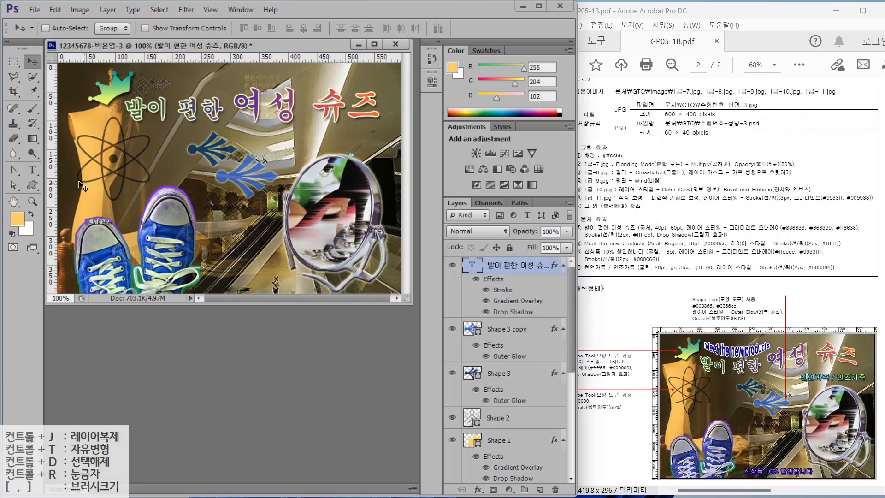
{"action": "left_click", "coordinate": [35, 172]}
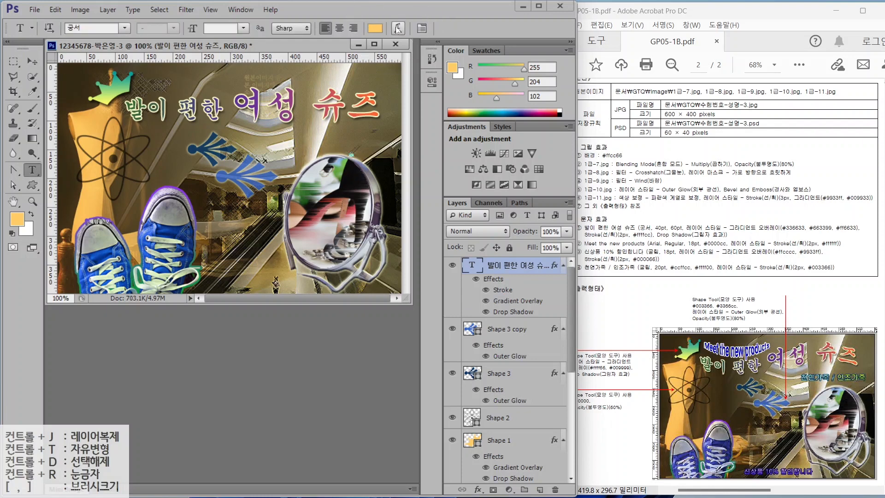
{"action": "left_click", "coordinate": [398, 28]}
{"action": "left_click", "coordinate": [461, 170]}
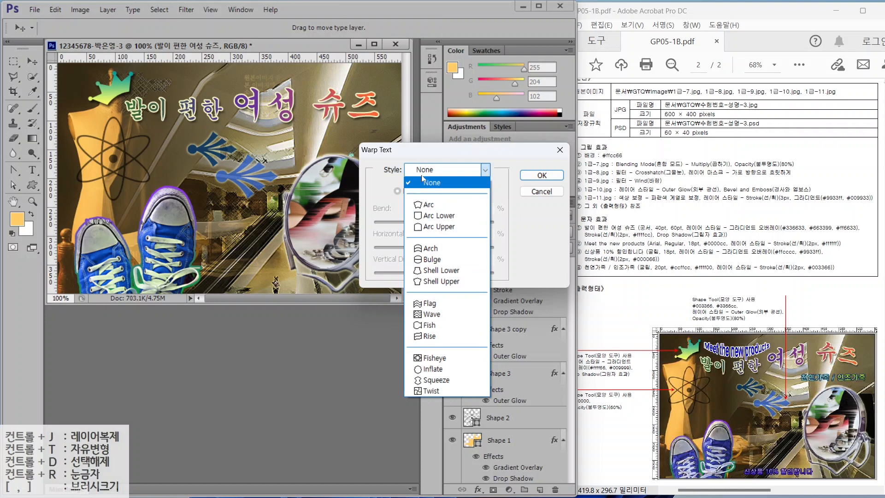
{"action": "left_click", "coordinate": [429, 304]}
{"action": "left_click", "coordinate": [542, 175]}
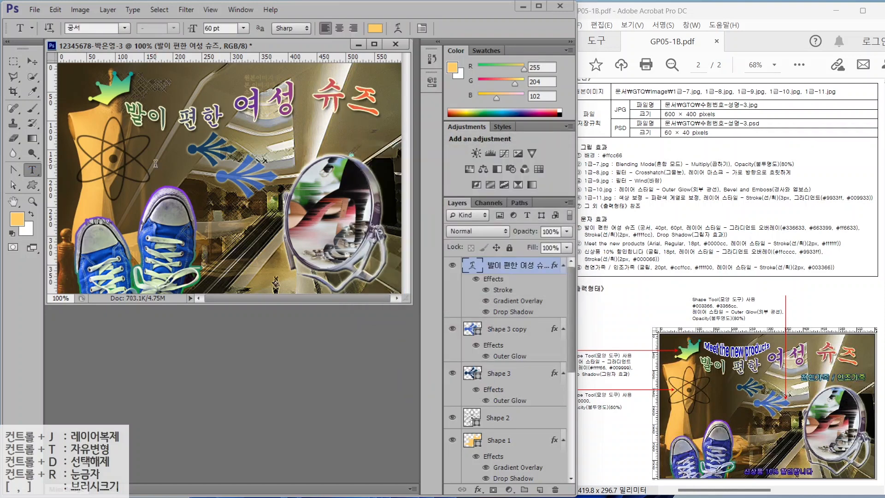
- Start a new text line on the canvas, deleting the mistyped 'mEET'
{"action": "left_click", "coordinate": [155, 164]}
{"action": "type", "text": "mEET"}
{"action": "key", "text": "BackSpace"}
{"action": "key", "text": "BackSpace"}
{"action": "key", "text": "BackSpace"}
{"action": "key", "text": "BackSpace"}
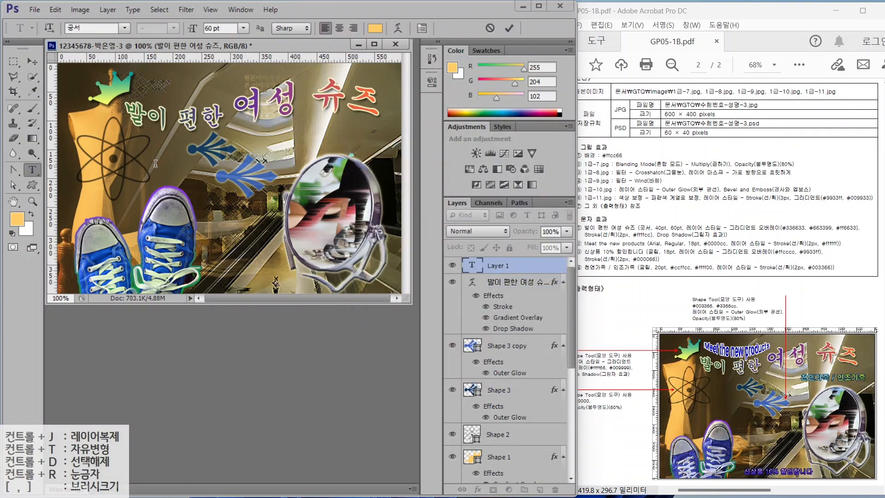
- Type 'Meet the new products' and set it in Arial
{"action": "key", "text": "Caps_Lock"}
{"action": "type", "text": "Meet the new"}
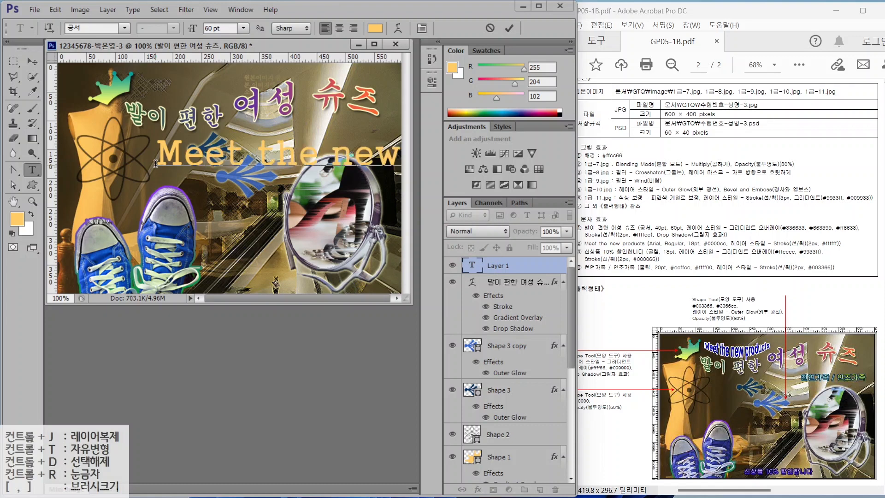
{"action": "type", "text": " products"}
{"action": "key", "text": "ctrl+Return"}
{"action": "left_click", "coordinate": [124, 30]}
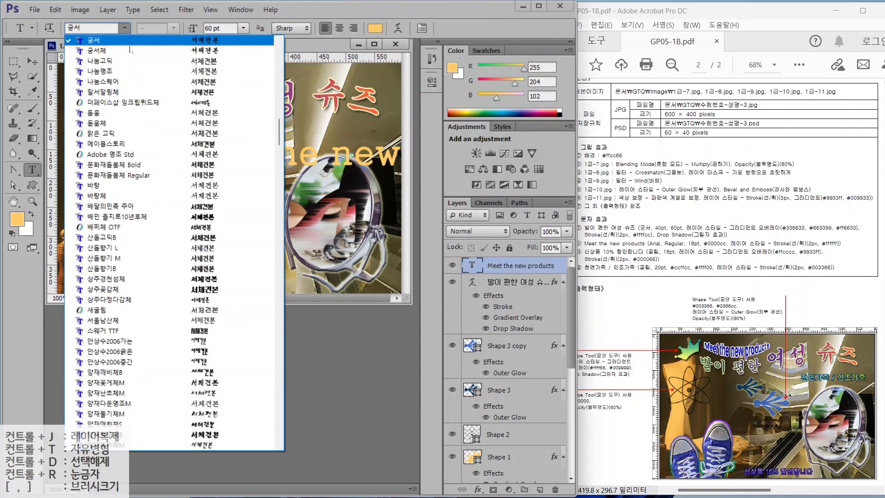
{"action": "left_click_drag", "start_coordinate": [279, 140], "coordinate": [280, 165]}
{"action": "scroll", "coordinate": [129, 359], "scroll_direction": "down", "scroll_amount": 5}
{"action": "left_click", "coordinate": [128, 360]}
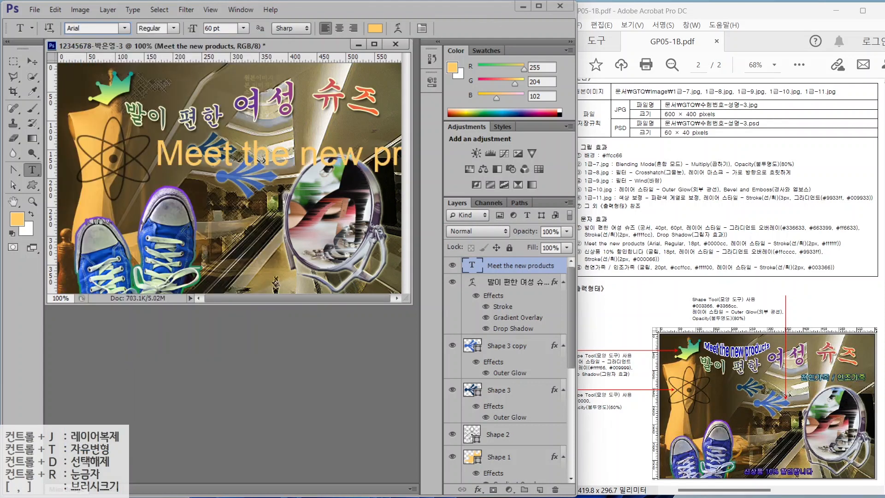
- Make the line 18 pt in blue 0000cc
{"action": "double_click", "coordinate": [214, 28]}
{"action": "type", "text": "18"}
{"action": "key", "text": "Return"}
{"action": "left_click", "coordinate": [376, 28]}
{"action": "type", "text": "0000"}
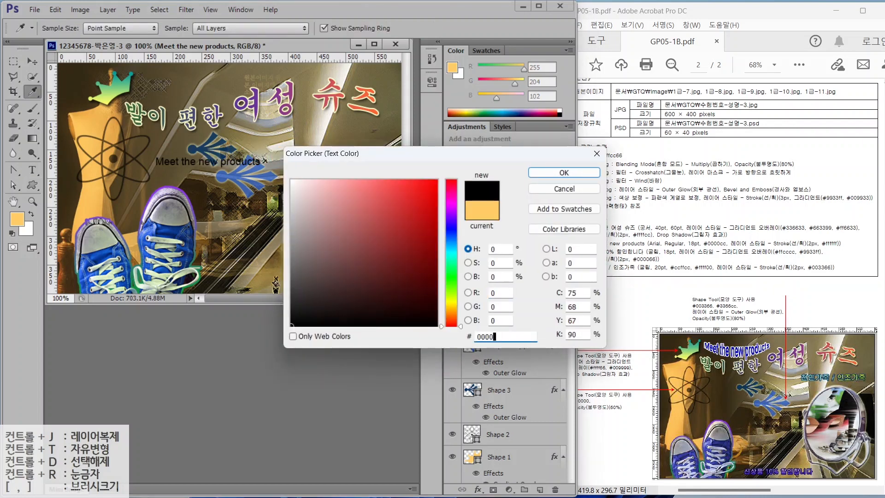
{"action": "type", "text": "cc"}
{"action": "key", "text": "Return"}
- Give the English line a white Stroke layer effect
{"action": "left_click", "coordinate": [477, 489]}
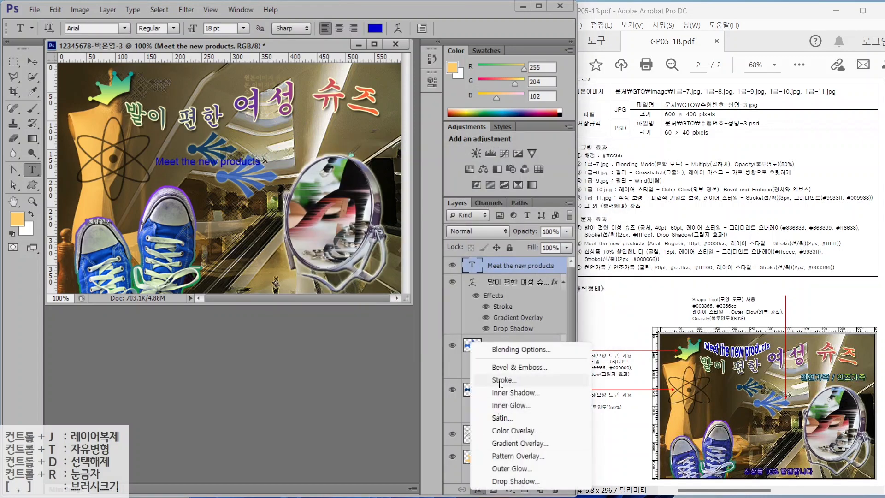
{"action": "left_click", "coordinate": [500, 380]}
{"action": "left_click", "coordinate": [408, 282]}
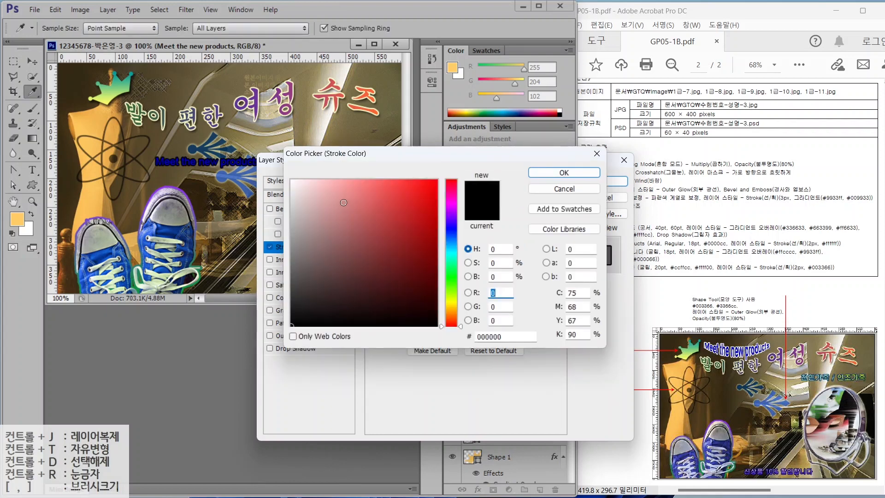
{"action": "left_click_drag", "start_coordinate": [343, 203], "coordinate": [288, 177]}
{"action": "left_click", "coordinate": [563, 173]}
{"action": "left_click", "coordinate": [592, 184]}
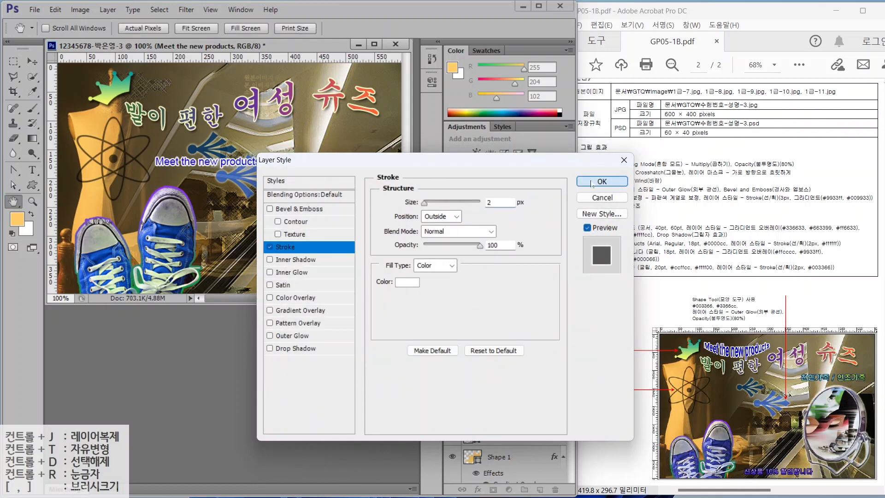
- Warp the line with Arc Lower and move it to the top of the poster
{"action": "left_click", "coordinate": [396, 27]}
{"action": "left_click", "coordinate": [429, 170]}
{"action": "left_click", "coordinate": [428, 218]}
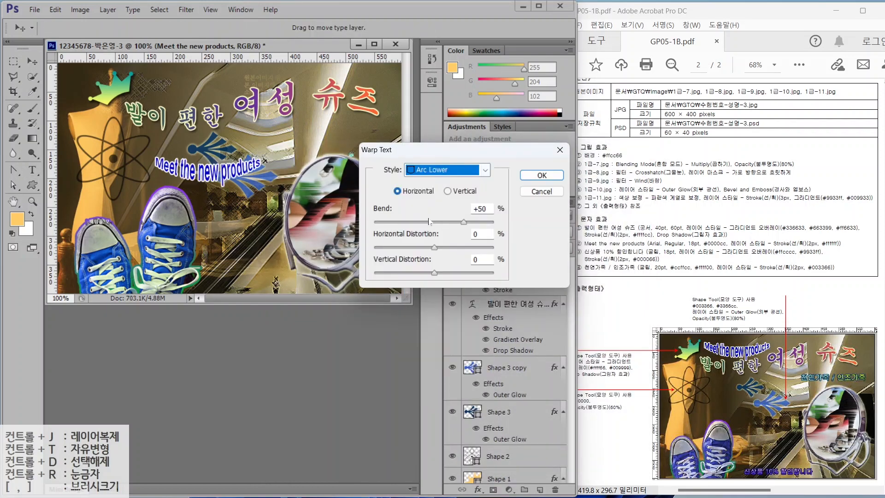
{"action": "left_click", "coordinate": [528, 182]}
{"action": "key", "text": "v"}
{"action": "left_click_drag", "start_coordinate": [204, 165], "coordinate": [221, 121]}
- Type '신상품 10% 할인합니다' as a new line and set it in 굴림
{"action": "left_click", "coordinate": [32, 169]}
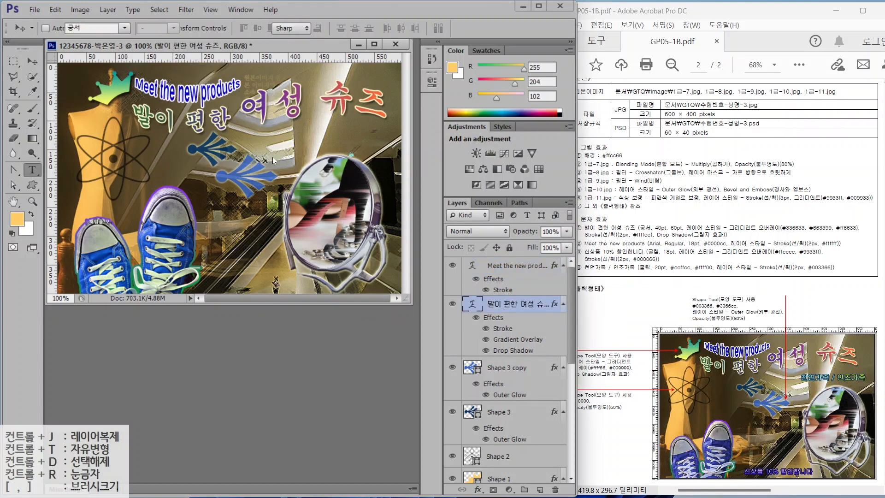
{"action": "left_click", "coordinate": [273, 155]}
{"action": "type", "text": "신상품 10%"}
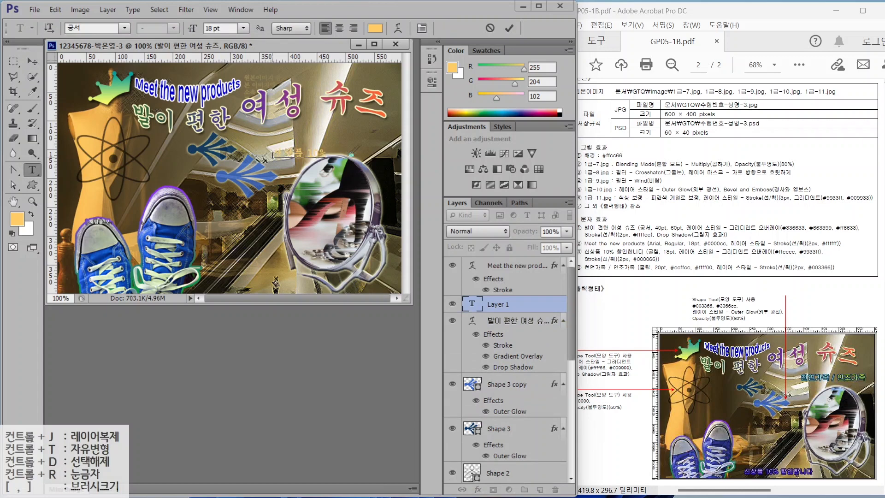
{"action": "type", "text": " 할인합니다"}
{"action": "key", "text": "ctrl+Return"}
{"action": "left_click", "coordinate": [125, 28]}
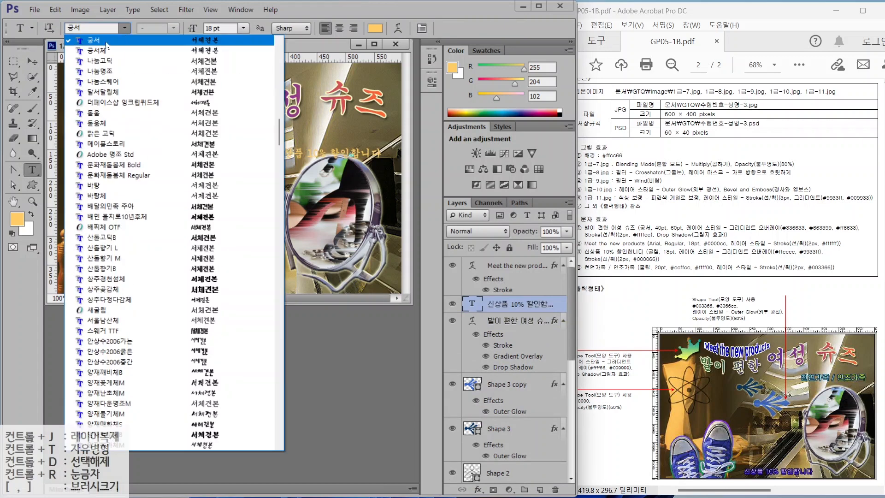
{"action": "scroll", "coordinate": [106, 44], "scroll_direction": "up", "scroll_amount": 1}
{"action": "left_click", "coordinate": [105, 50]}
{"action": "left_click_drag", "start_coordinate": [222, 29], "coordinate": [177, 29]}
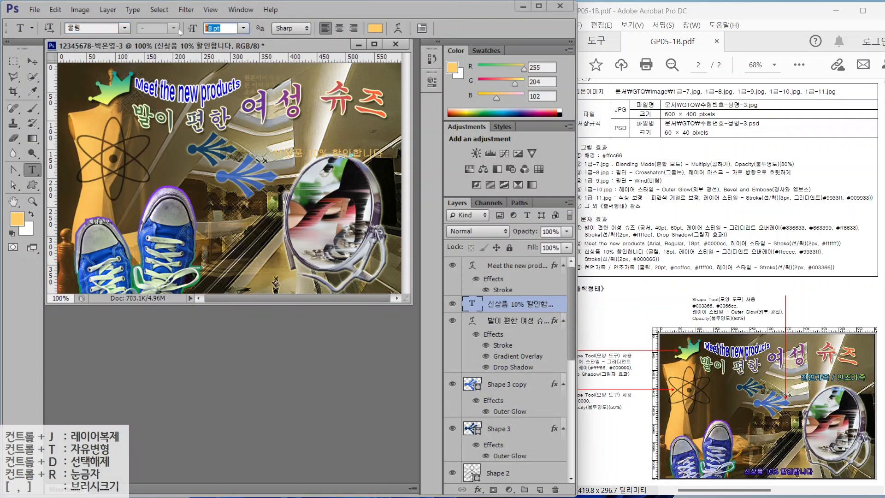
{"action": "left_click", "coordinate": [500, 304]}
{"action": "left_click", "coordinate": [481, 491]}
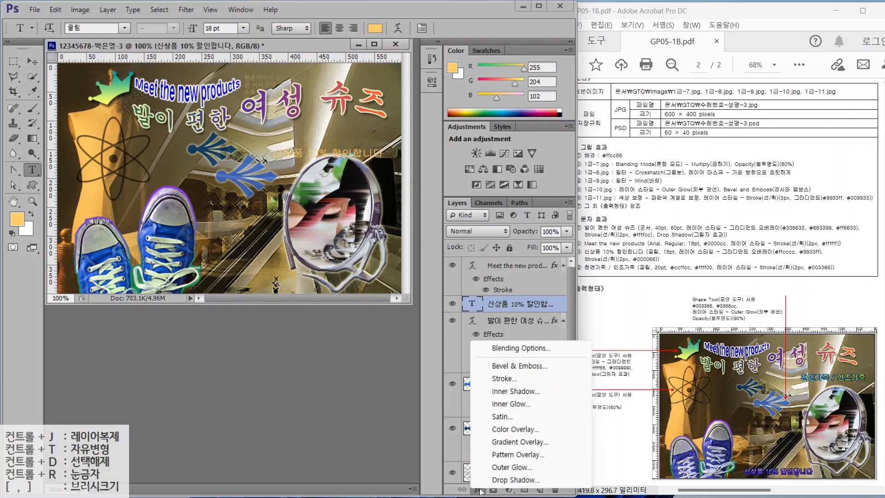
- Add a Gradient Overlay running from pink ffcccc to purple 9933ff
{"action": "left_click", "coordinate": [519, 442]}
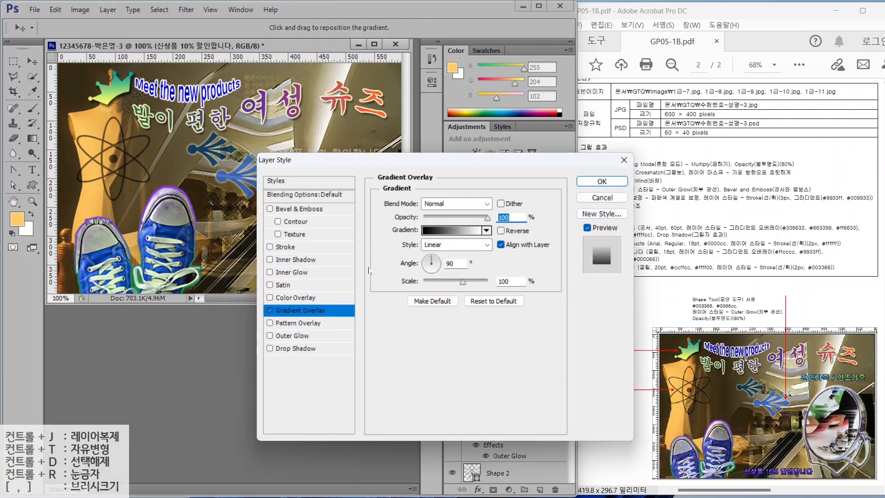
{"action": "left_click", "coordinate": [438, 231]}
{"action": "double_click", "coordinate": [401, 261]}
{"action": "type", "text": "ff"}
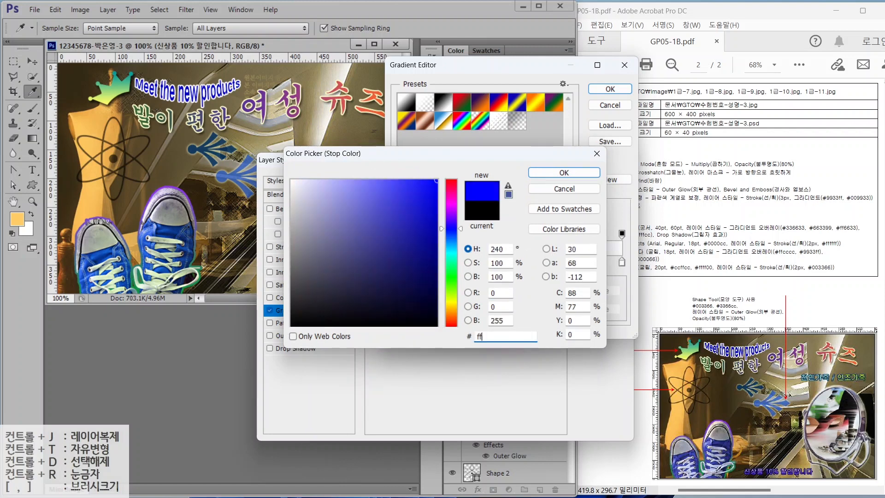
{"action": "type", "text": "cccc"}
{"action": "key", "text": "Return"}
{"action": "double_click", "coordinate": [622, 262]}
{"action": "left_click_drag", "start_coordinate": [490, 336], "coordinate": [457, 336]}
{"action": "type", "text": "993"}
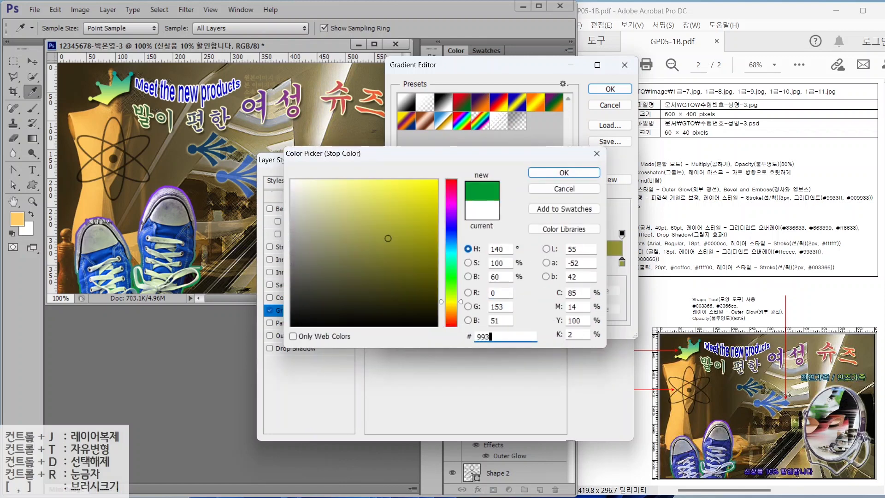
{"action": "type", "text": "3ff"}
{"action": "key", "text": "Return"}
{"action": "left_click", "coordinate": [600, 87]}
- Add a 2 px dark blue 000066 stroke and apply the effects
{"action": "left_click", "coordinate": [284, 247]}
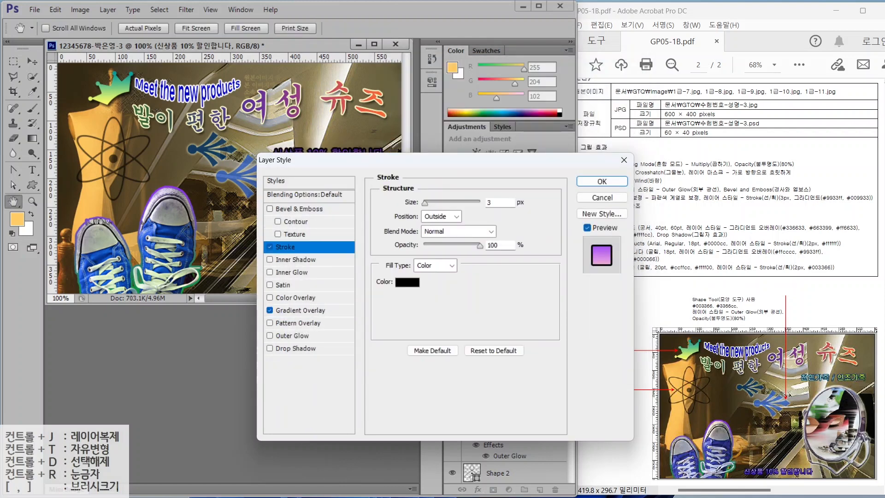
{"action": "double_click", "coordinate": [490, 203]}
{"action": "type", "text": "2"}
{"action": "left_click", "coordinate": [404, 282]}
{"action": "left_click_drag", "start_coordinate": [503, 336], "coordinate": [494, 336]}
{"action": "type", "text": "66"}
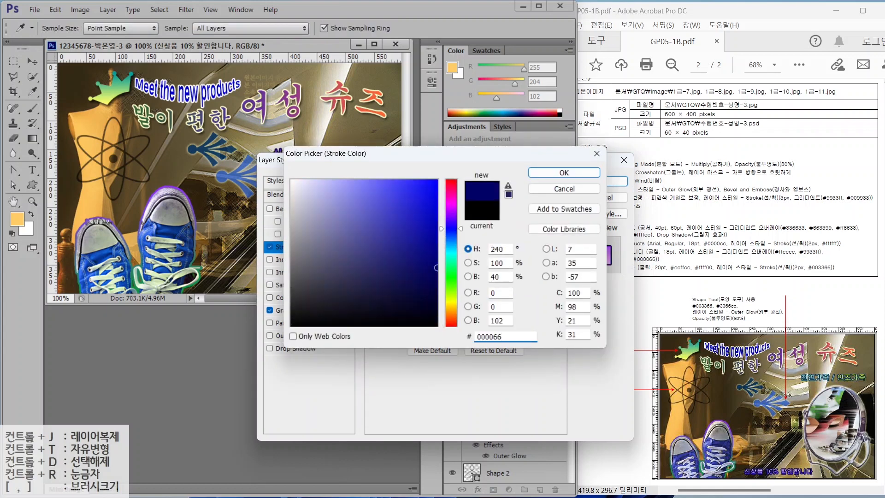
{"action": "key", "text": "Return"}
{"action": "left_click", "coordinate": [602, 181]}
- Move the discount line to the bottom centre and start a new text line
{"action": "key", "text": "v"}
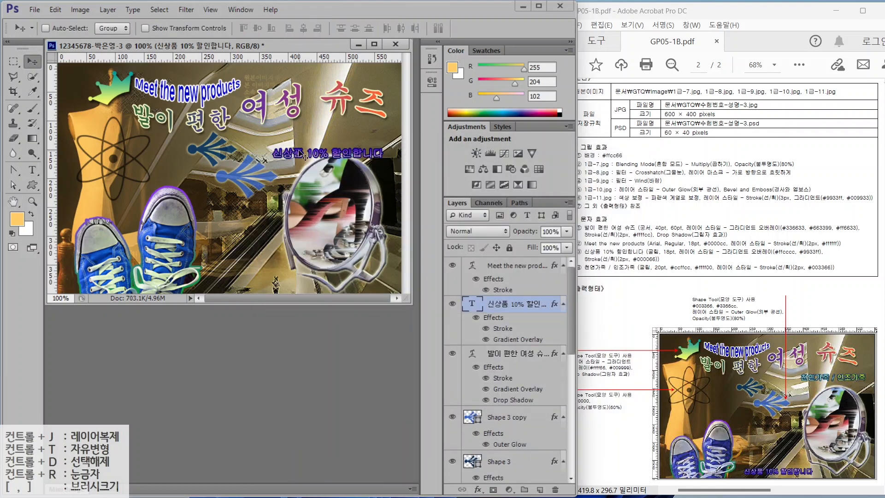
{"action": "left_click_drag", "start_coordinate": [302, 155], "coordinate": [235, 285]}
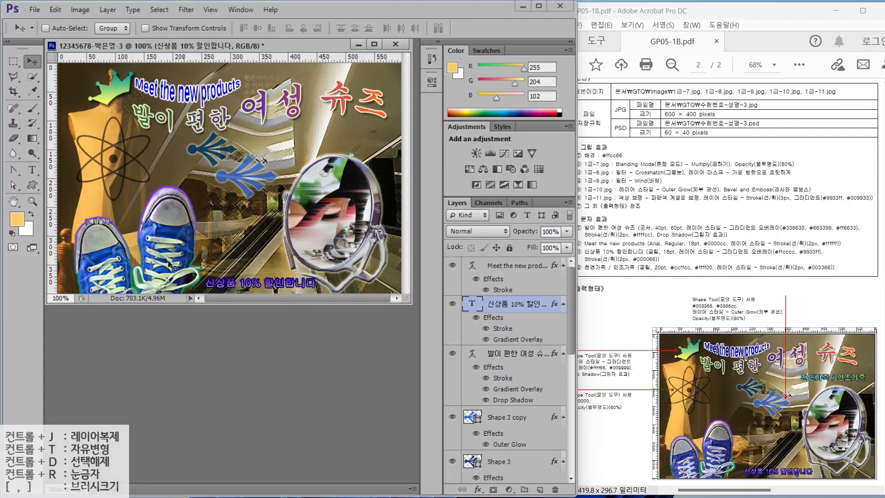
{"action": "key", "text": "t"}
{"action": "left_click", "coordinate": [174, 163]}
- Type '천연가죽 / 인조가죽' at 20 pt in light green ccffcc
{"action": "type", "text": "천연가죽 / 인조가죽"}
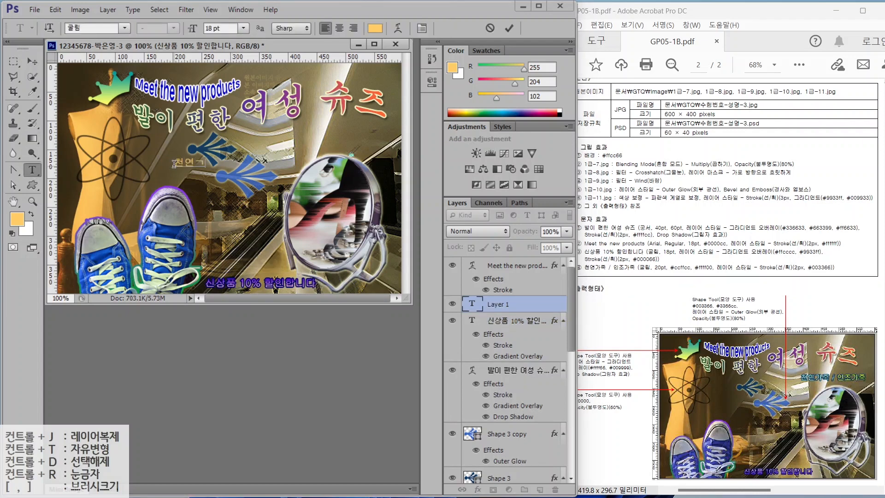
{"action": "key", "text": "ctrl+Return"}
{"action": "left_click_drag", "start_coordinate": [223, 29], "coordinate": [162, 26]}
{"action": "type", "text": "20"}
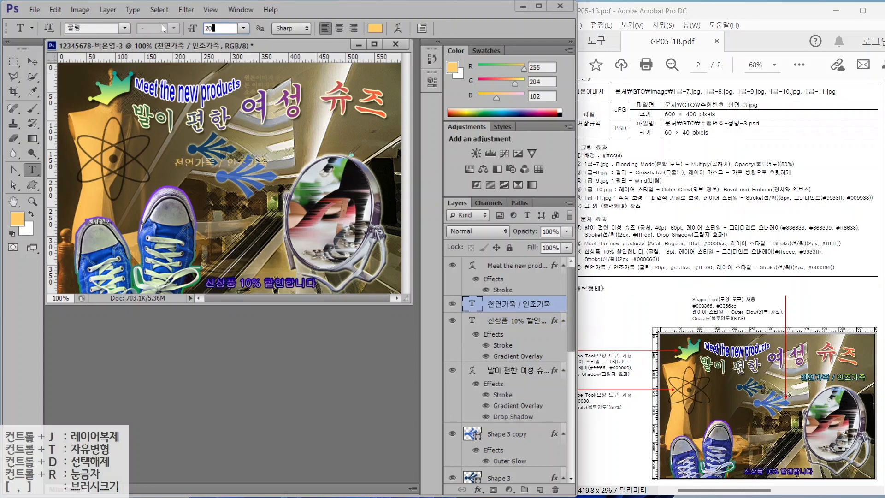
{"action": "key", "text": "Return"}
{"action": "left_click", "coordinate": [375, 29]}
{"action": "left_click_drag", "start_coordinate": [498, 336], "coordinate": [434, 340]}
{"action": "type", "text": "ccffcc"}
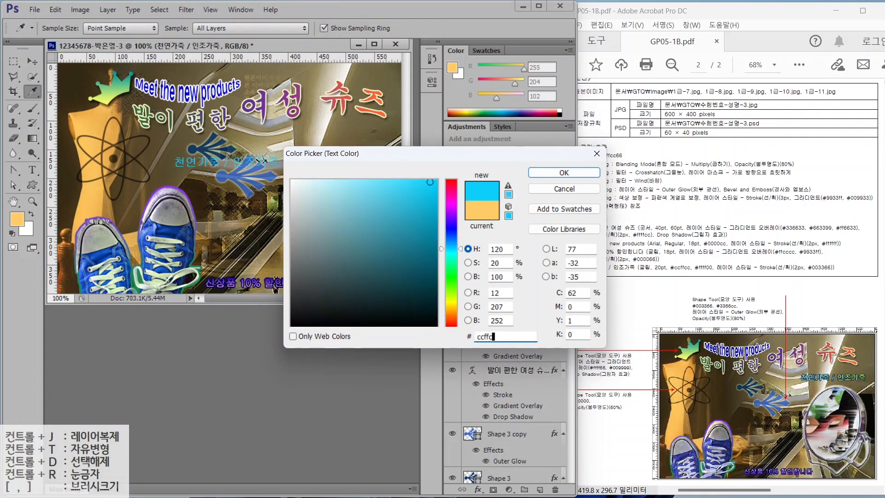
{"action": "key", "text": "Return"}
- Outline the text with a 2 px dark blue 003366 Stroke effect
{"action": "left_click", "coordinate": [477, 489]}
{"action": "left_click", "coordinate": [497, 384]}
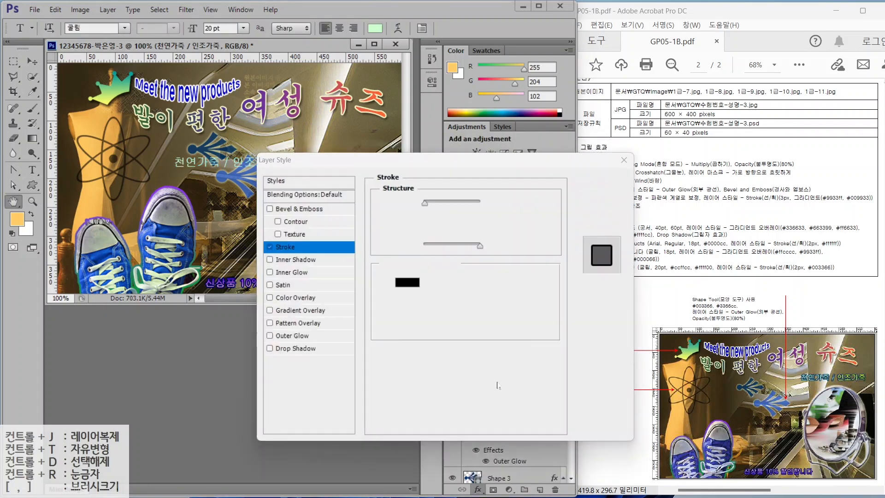
{"action": "type", "text": "2"}
{"action": "left_click", "coordinate": [407, 281]}
{"action": "left_click_drag", "start_coordinate": [498, 336], "coordinate": [452, 338]}
{"action": "type", "text": "003366"}
{"action": "key", "text": "Return"}
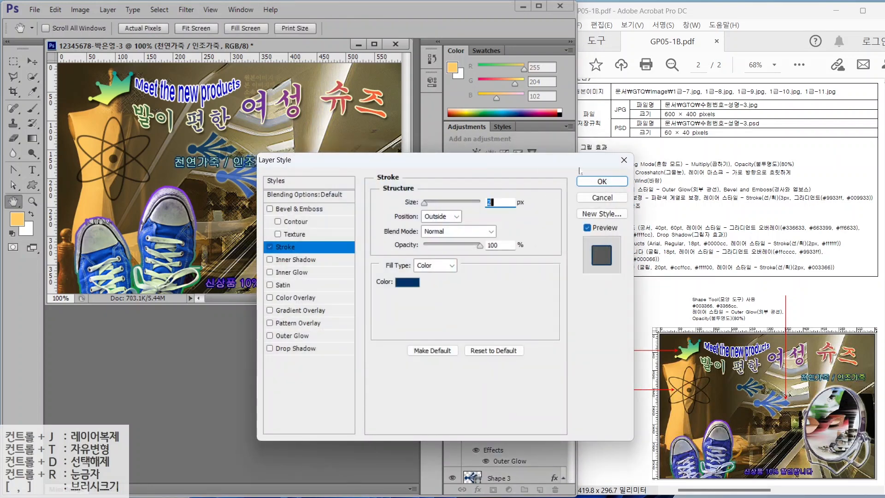
{"action": "key", "text": "Return"}
- Recolour the text yellow ffff00 and move it to the poster's upper right
{"action": "left_click", "coordinate": [375, 28]}
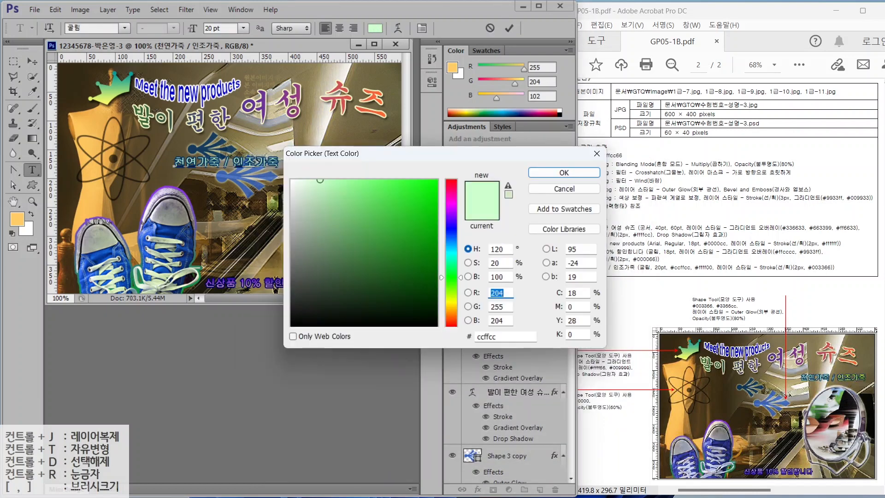
{"action": "type", "text": "ffff00"}
{"action": "key", "text": "Return"}
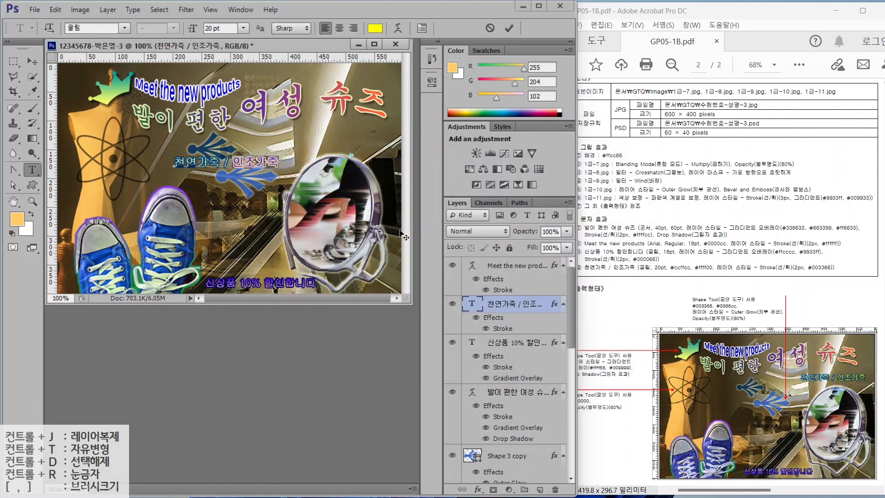
{"action": "left_click", "coordinate": [32, 61]}
{"action": "left_click_drag", "start_coordinate": [246, 163], "coordinate": [354, 138]}
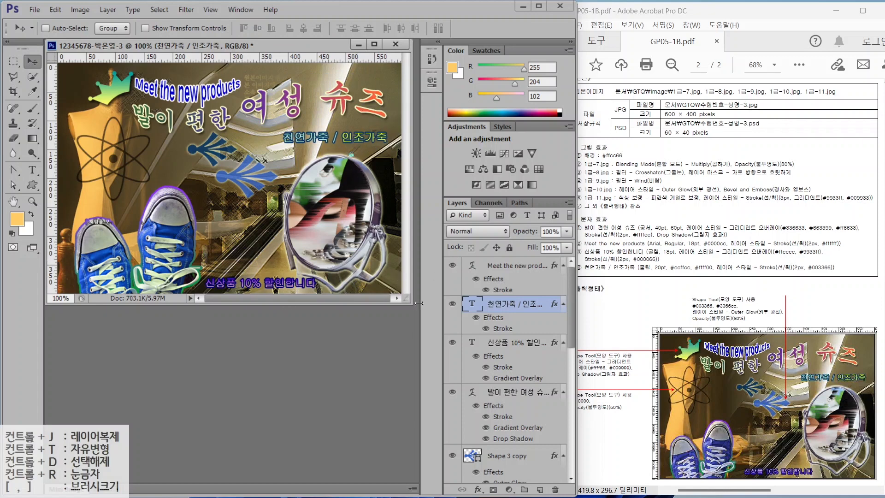
{"action": "mouse_move", "coordinate": [571, 327]}
{"action": "left_mouse_down"}
{"action": "mouse_move", "coordinate": [565, 410]}
{"action": "mouse_move", "coordinate": [565, 336]}
{"action": "left_mouse_up"}
{"action": "mouse_move", "coordinate": [568, 345]}
{"action": "left_mouse_down"}
{"action": "mouse_move", "coordinate": [571, 461]}
{"action": "mouse_move", "coordinate": [573, 329]}
{"action": "left_mouse_up"}
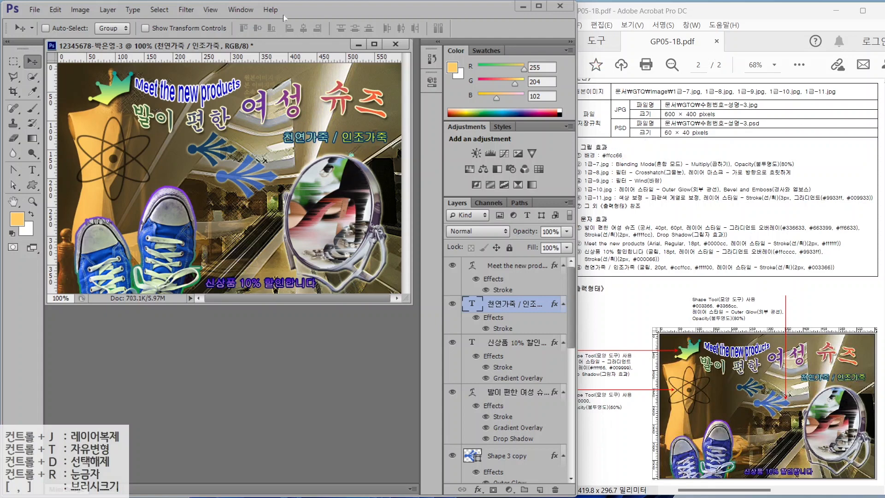
- Save the poster as a JPEG, accepting the default quality settings
{"action": "left_click", "coordinate": [34, 10]}
{"action": "left_click", "coordinate": [42, 137]}
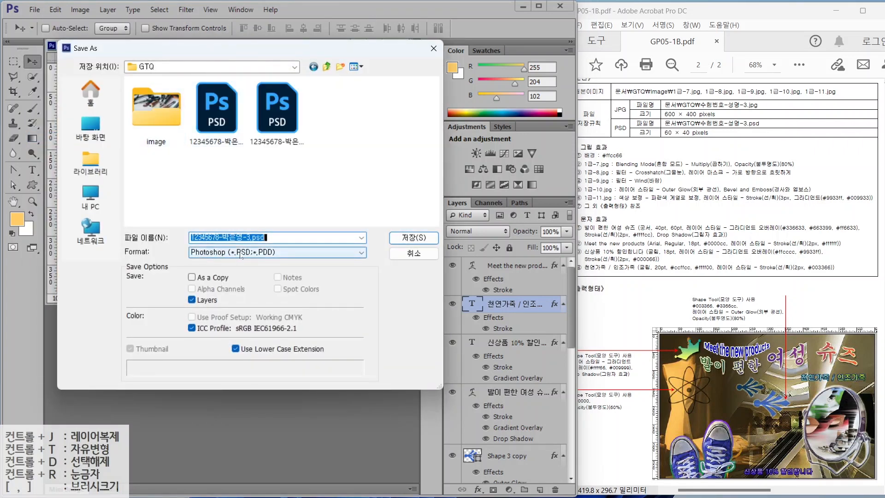
{"action": "left_click", "coordinate": [242, 253]}
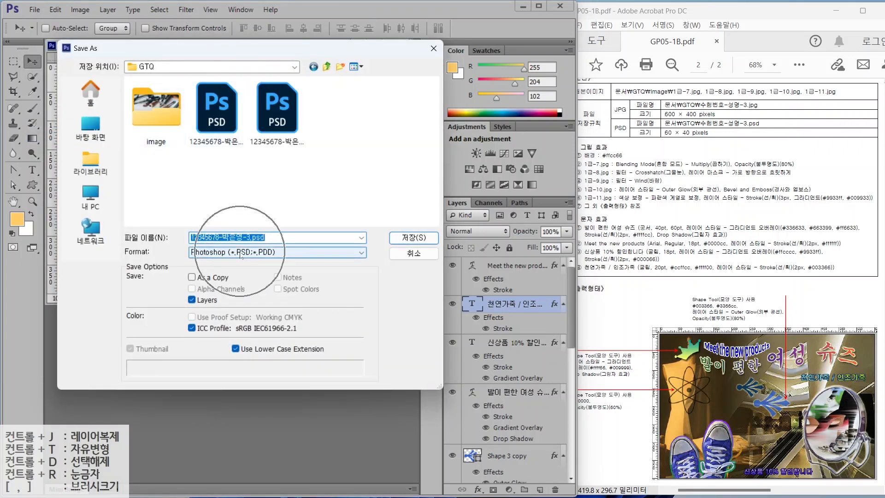
{"action": "left_click", "coordinate": [222, 318]}
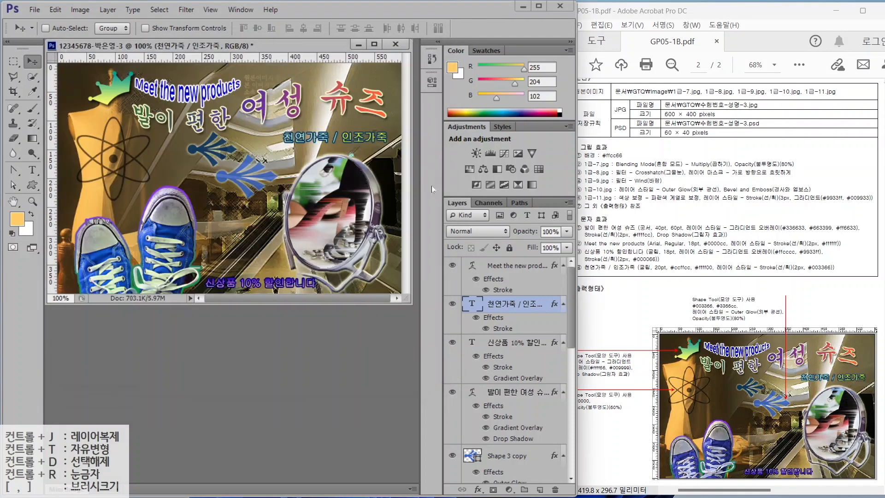
{"action": "left_click", "coordinate": [413, 237]}
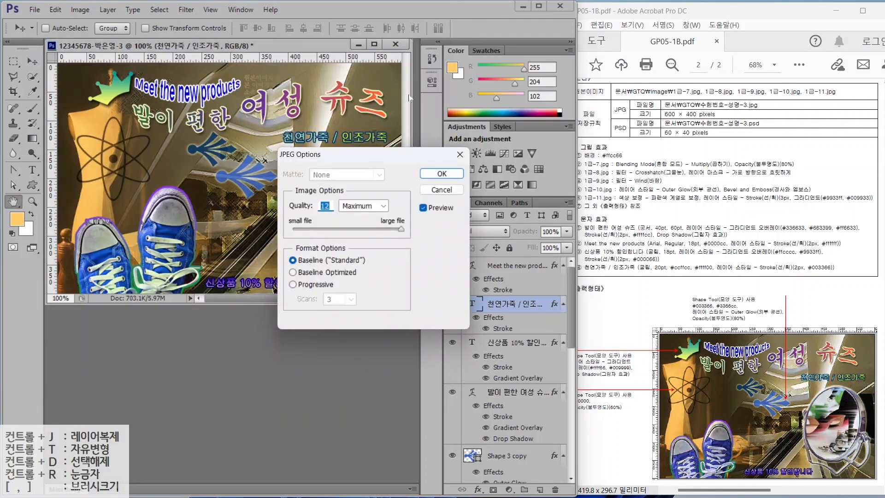
{"action": "left_click", "coordinate": [441, 174]}
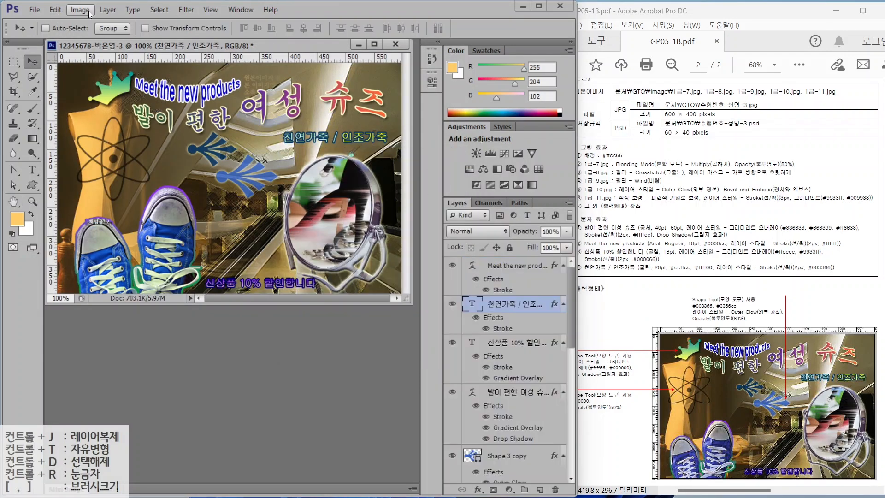
- Resize the image to 60 pixels wide (60×40)
{"action": "left_click", "coordinate": [107, 9]}
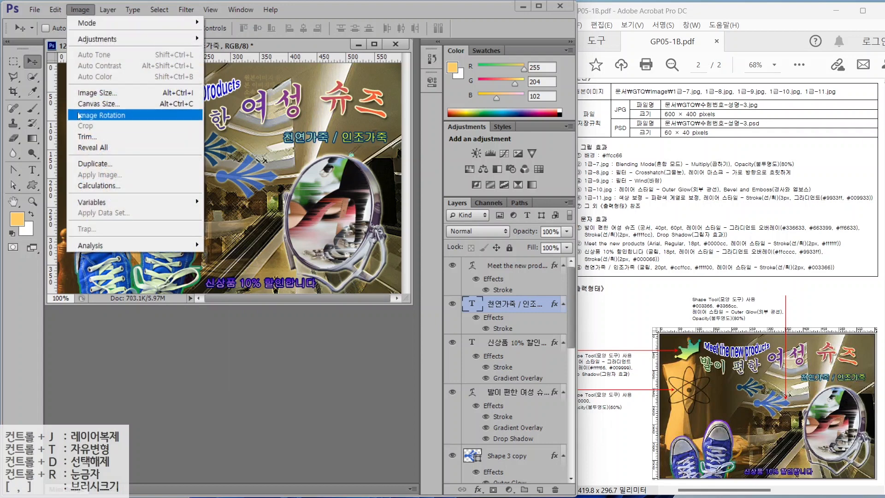
{"action": "left_click", "coordinate": [95, 93]}
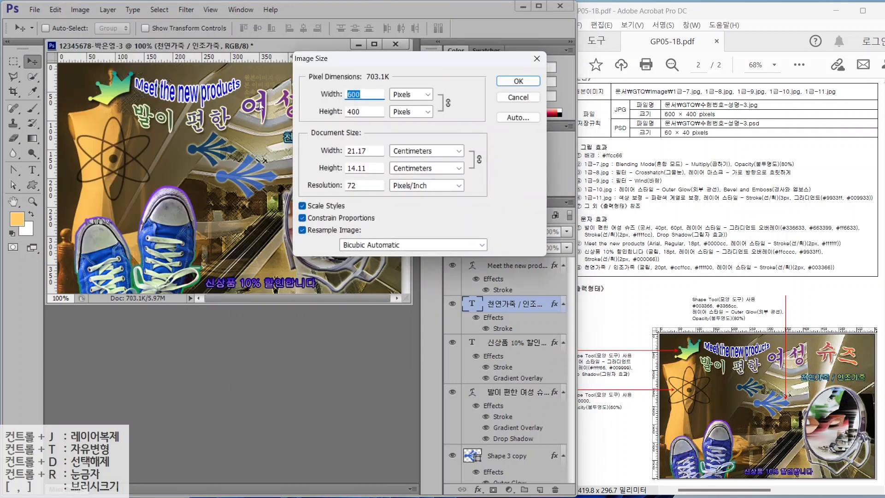
{"action": "type", "text": "60"}
{"action": "key", "text": "Return"}
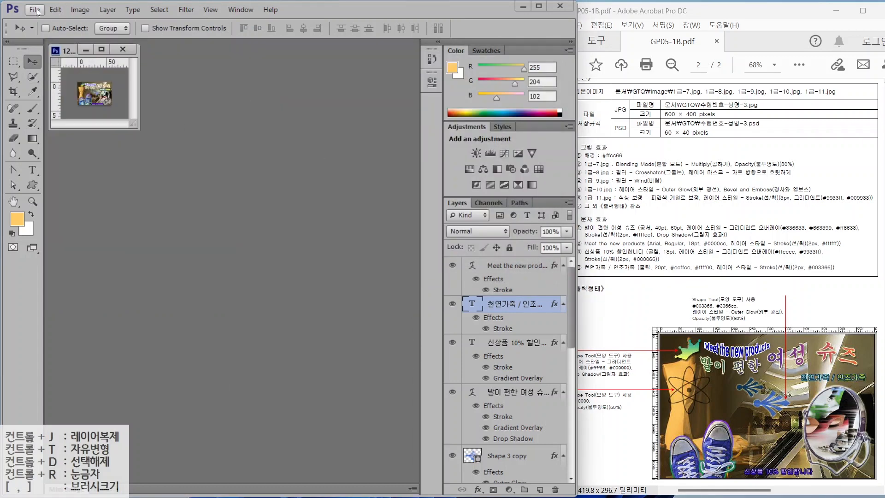
- Save the resized version as a PSD
{"action": "left_click", "coordinate": [34, 10]}
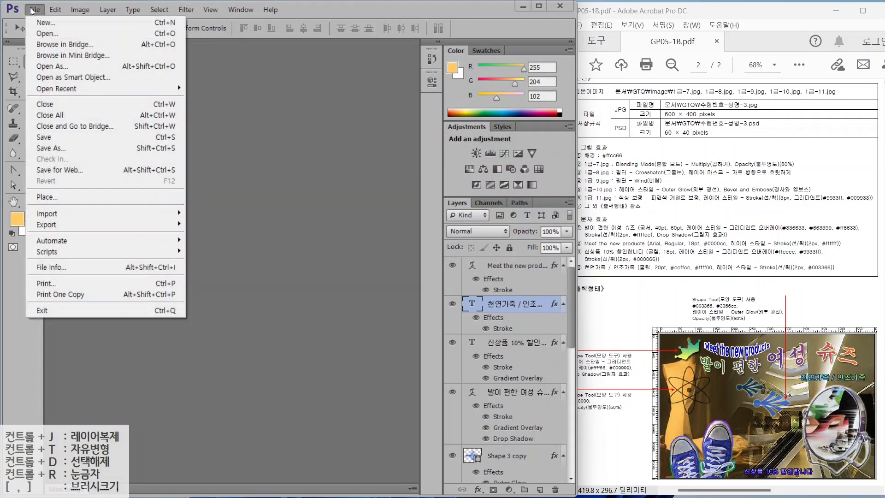
{"action": "left_click", "coordinate": [42, 138]}
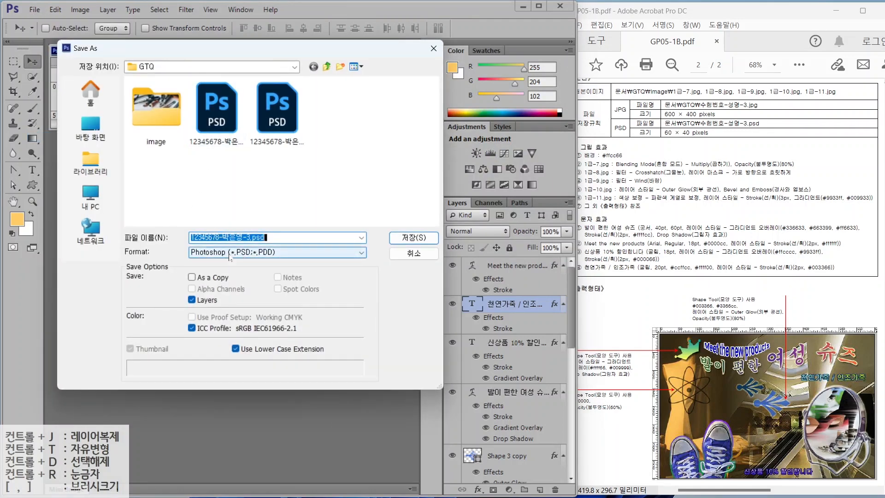
{"action": "key", "text": "ctrl"}
{"action": "left_click", "coordinate": [413, 238]}
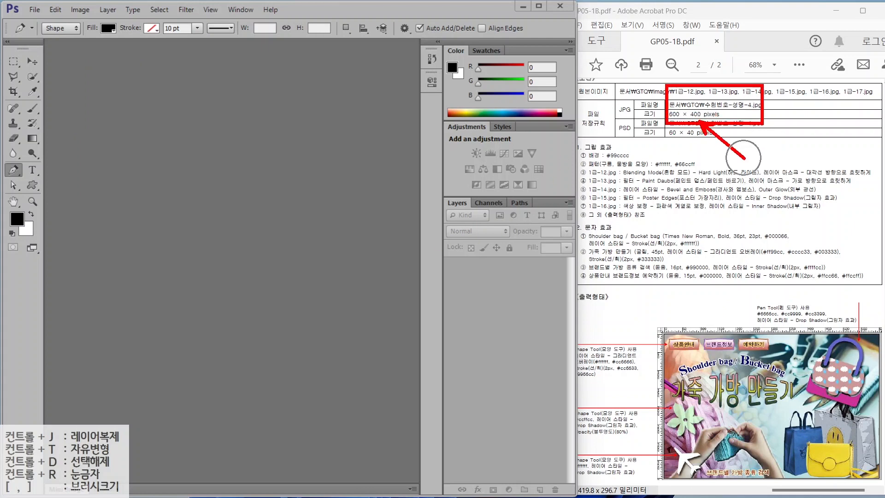
- Create a 600×400 px, 72 ppi RGB document with white background, named with the student's ID and name
{"action": "left_click", "coordinate": [34, 9]}
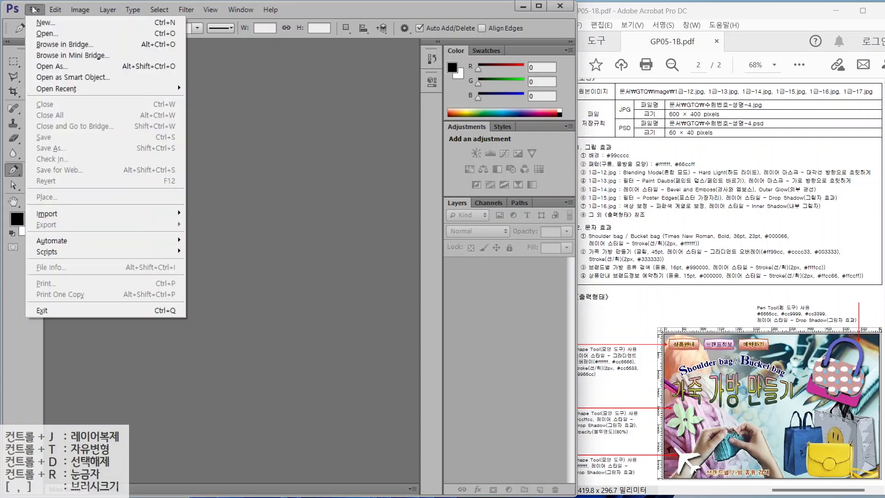
{"action": "left_click", "coordinate": [36, 18]}
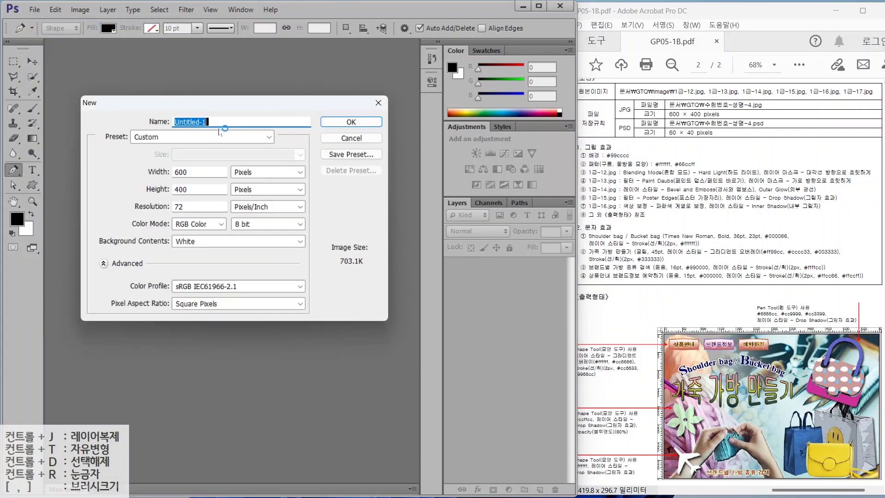
{"action": "key", "text": "alt"}
{"action": "left_click_drag", "start_coordinate": [225, 162], "coordinate": [274, 180]}
{"action": "left_click_drag", "start_coordinate": [172, 167], "coordinate": [123, 143]}
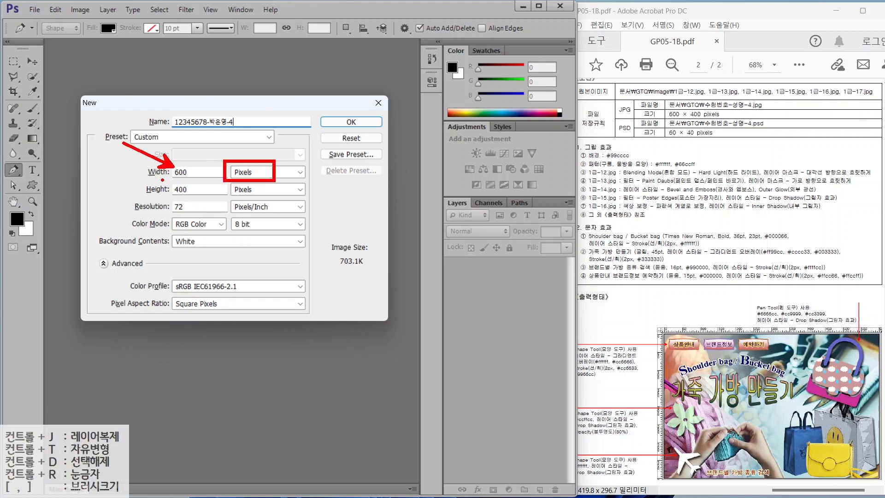
{"action": "left_click_drag", "start_coordinate": [170, 187], "coordinate": [122, 152]}
{"action": "left_click_drag", "start_coordinate": [167, 200], "coordinate": [216, 231]}
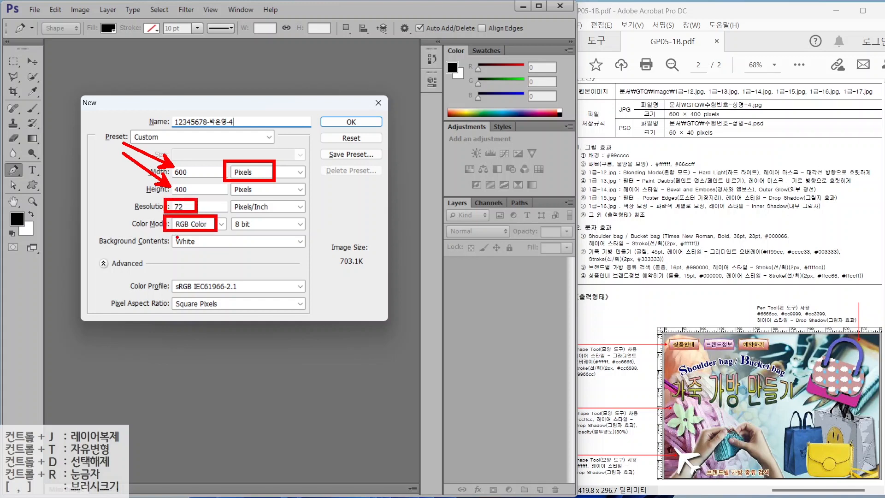
{"action": "left_click_drag", "start_coordinate": [163, 233], "coordinate": [211, 251]}
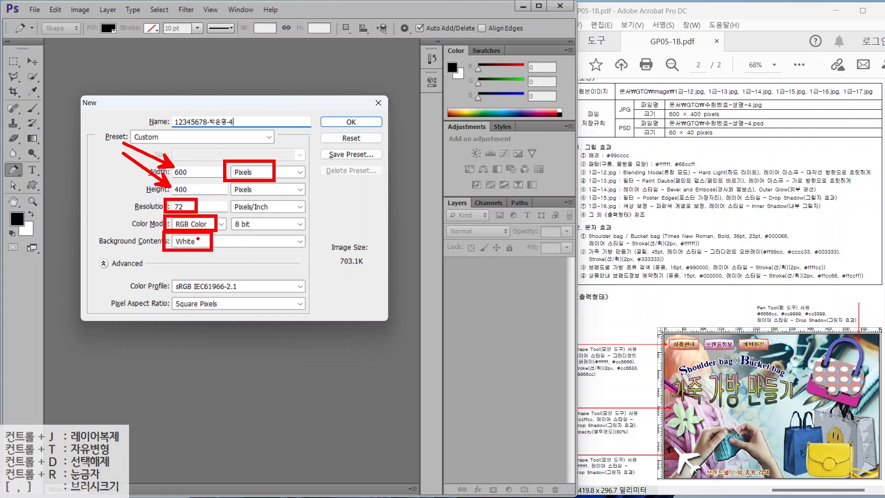
{"action": "key", "text": "Escape"}
{"action": "left_click", "coordinate": [351, 122]}
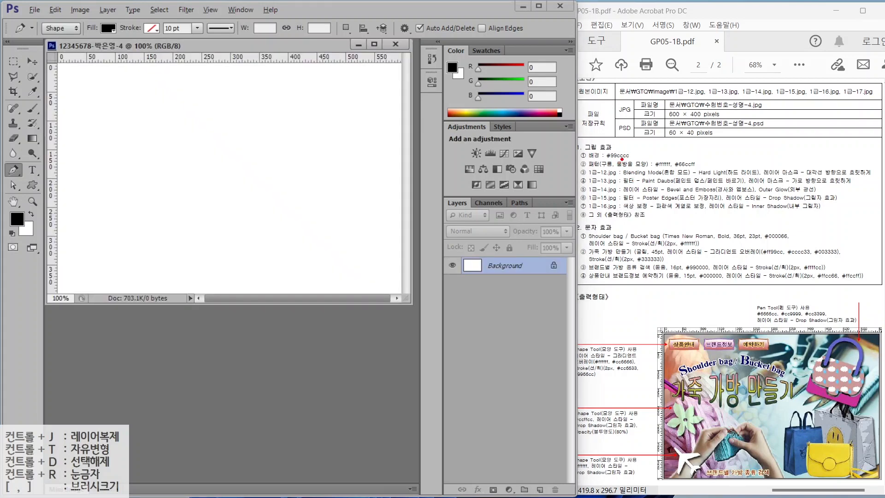
- Set the foreground colour to light teal #99cccc
{"action": "left_click_drag", "start_coordinate": [672, 115], "coordinate": [628, 145]}
{"action": "mouse_move", "coordinate": [27, 220]}
{"action": "left_mouse_down"}
{"action": "mouse_move", "coordinate": [3, 232]}
{"action": "mouse_move", "coordinate": [19, 200]}
{"action": "mouse_move", "coordinate": [23, 218]}
{"action": "left_mouse_up"}
{"action": "left_click", "coordinate": [17, 219]}
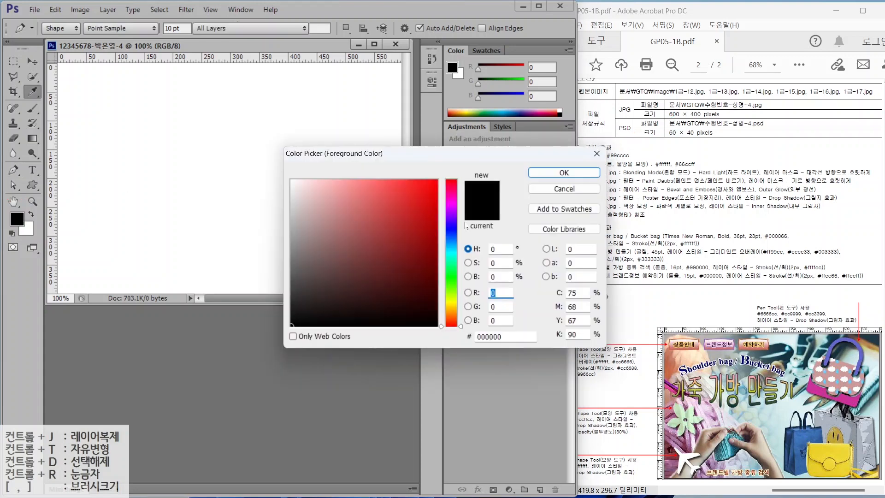
{"action": "double_click", "coordinate": [504, 336]}
{"action": "type", "text": "99cccc"}
{"action": "key", "text": "Return"}
{"action": "key", "text": "p"}
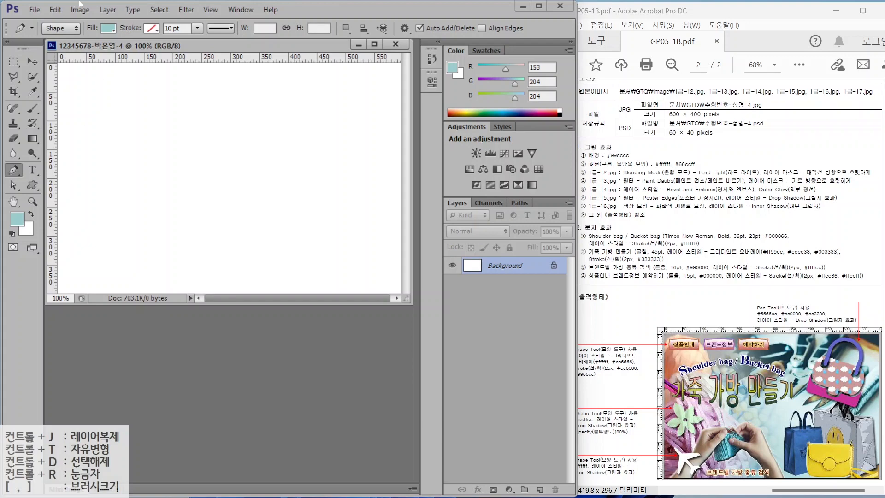
- Fill the entire canvas with the teal foreground colour
{"action": "left_click", "coordinate": [55, 10]}
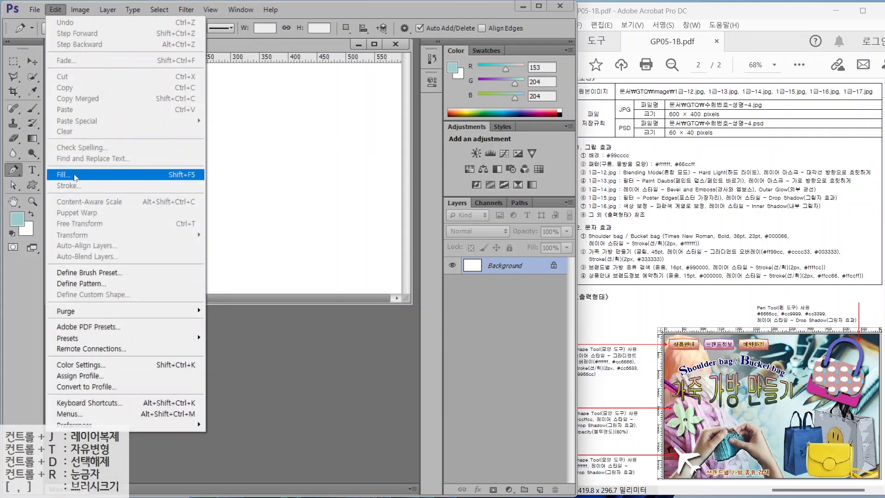
{"action": "left_click", "coordinate": [64, 174]}
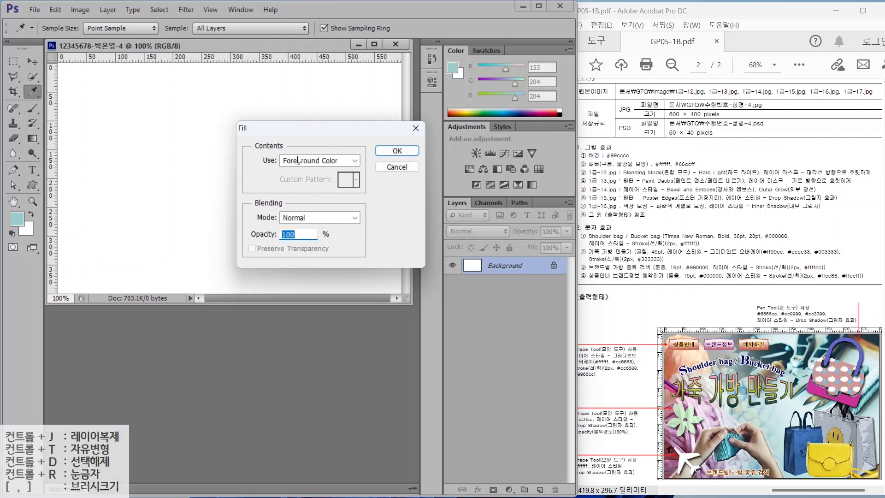
{"action": "left_click", "coordinate": [397, 150]}
{"action": "key", "text": "p"}
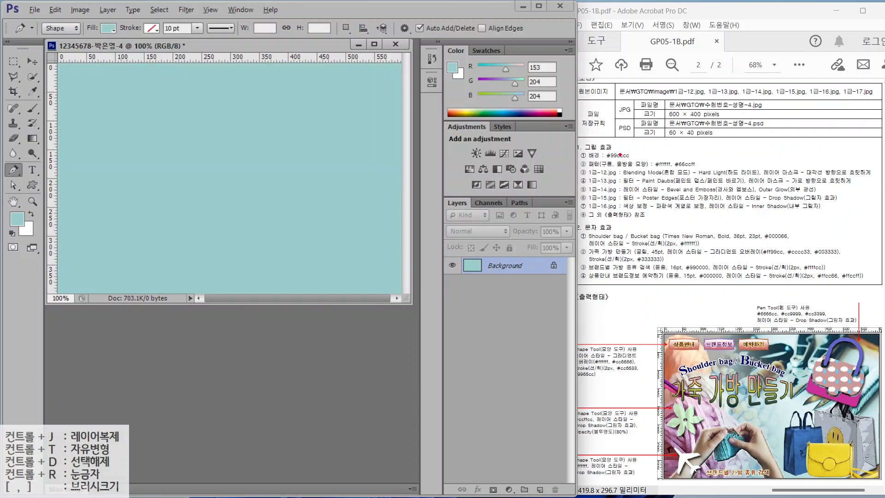
{"action": "left_click_drag", "start_coordinate": [590, 170], "coordinate": [728, 168]}
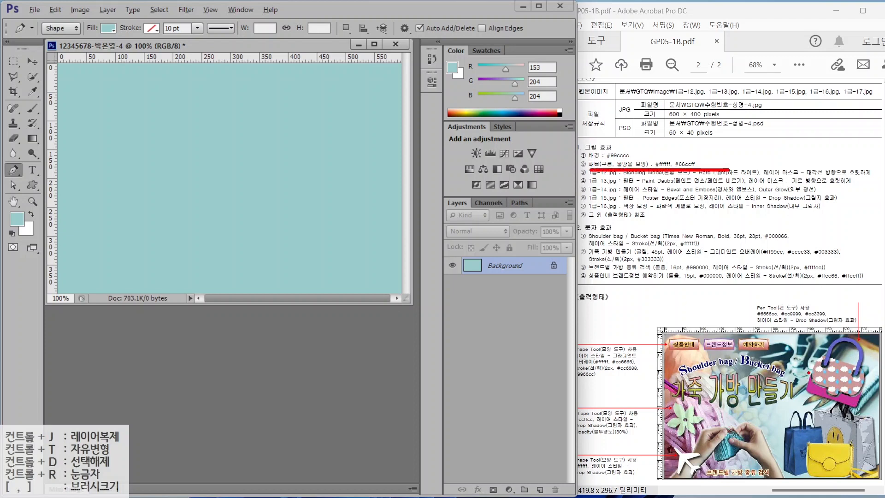
{"action": "left_click", "coordinate": [816, 364]}
{"action": "left_click", "coordinate": [817, 383]}
{"action": "key", "text": "Escape"}
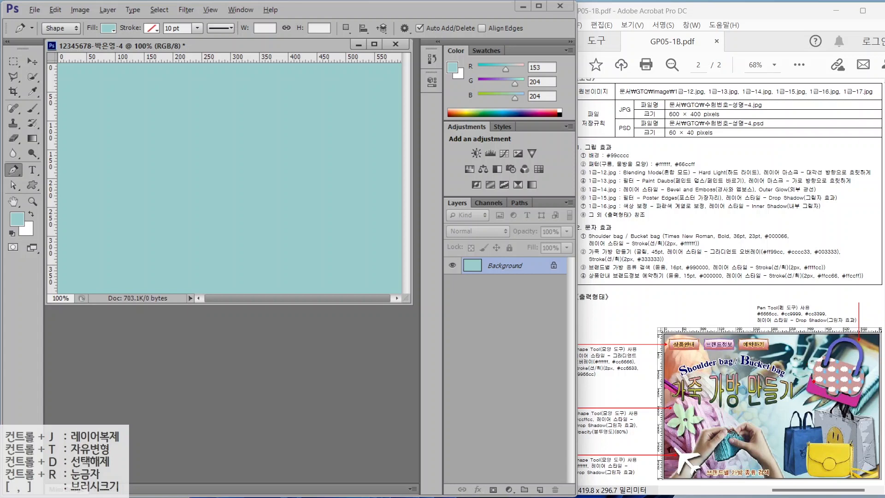
- Bring up the New document dialog from the File menu, preset to 600 × 400 px at 72 ppi
{"action": "left_click_drag", "start_coordinate": [816, 381], "coordinate": [815, 290]}
{"action": "left_click_drag", "start_coordinate": [827, 382], "coordinate": [827, 275]}
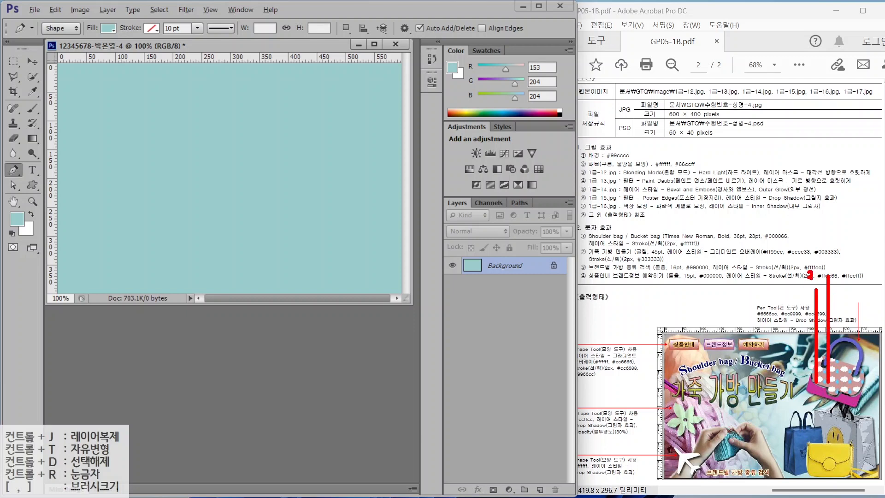
{"action": "left_click_drag", "start_coordinate": [826, 273], "coordinate": [827, 285]}
{"action": "mouse_move", "coordinate": [820, 365]}
{"action": "left_mouse_down"}
{"action": "mouse_move", "coordinate": [691, 353]}
{"action": "mouse_move", "coordinate": [613, 366]}
{"action": "left_mouse_up"}
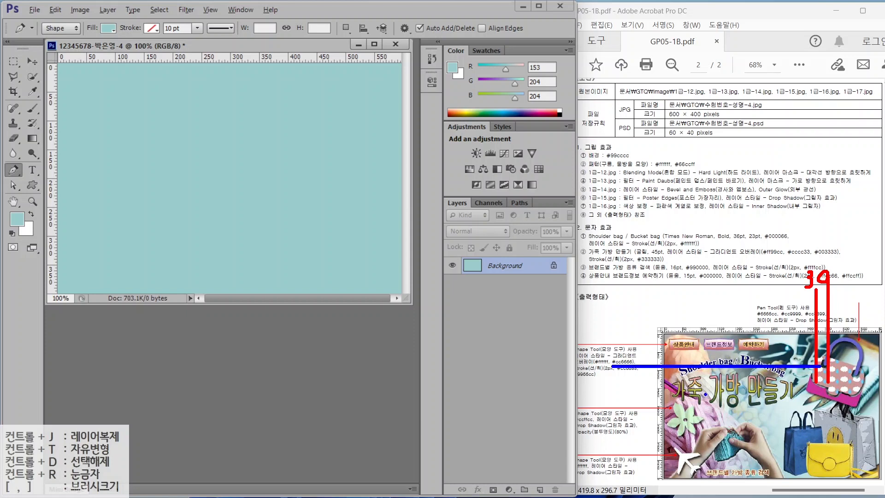
{"action": "left_click_drag", "start_coordinate": [820, 375], "coordinate": [603, 376]}
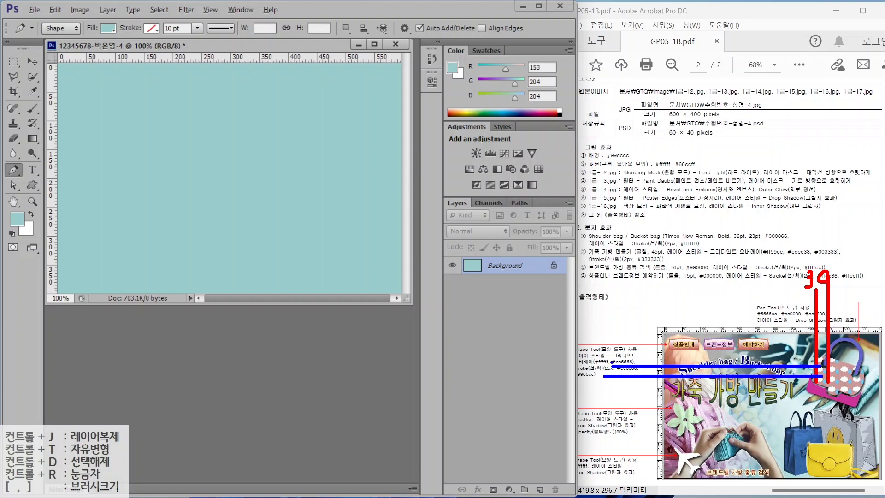
{"action": "left_click_drag", "start_coordinate": [616, 350], "coordinate": [613, 381]}
{"action": "left_click_drag", "start_coordinate": [611, 356], "coordinate": [626, 356]}
{"action": "key", "text": "Escape"}
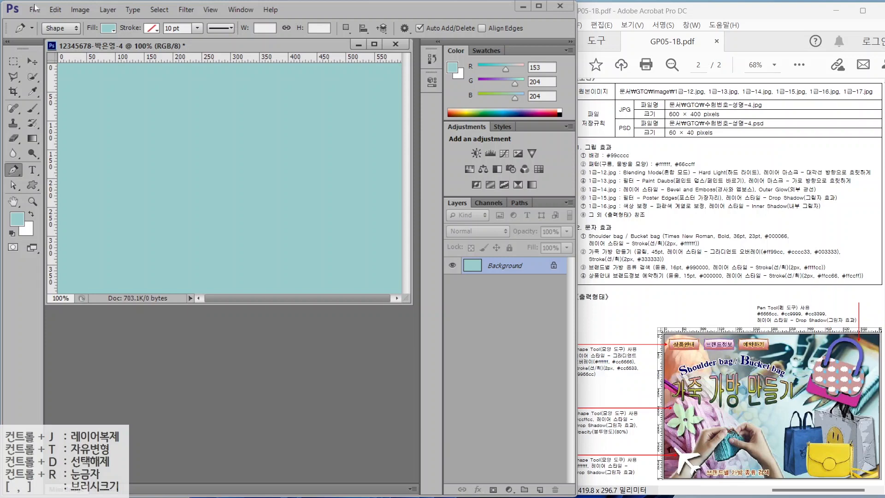
{"action": "left_click", "coordinate": [36, 10]}
{"action": "left_click", "coordinate": [43, 22]}
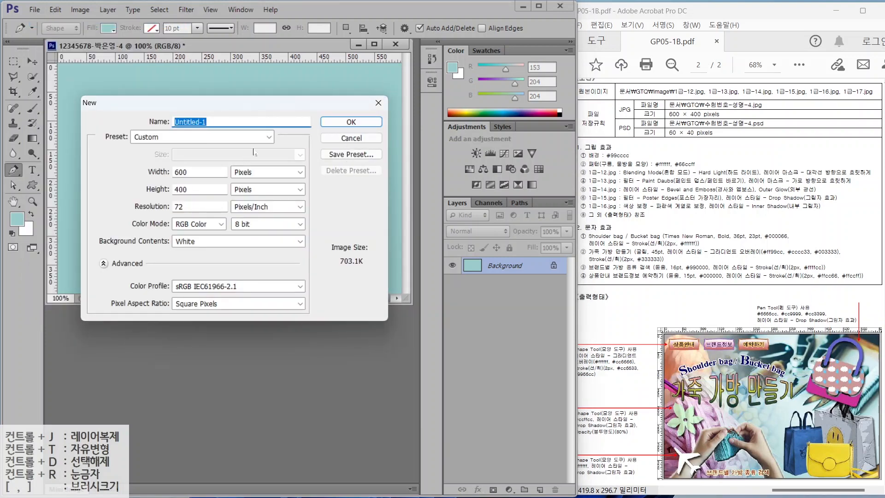
- Create a new 30 × 25 px document with a transparent background
{"action": "double_click", "coordinate": [175, 171]}
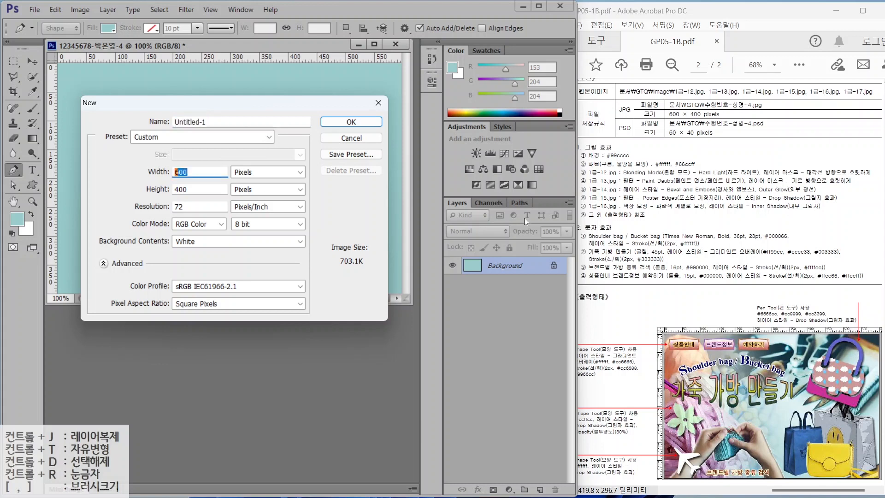
{"action": "type", "text": "30"}
{"action": "key", "text": "Tab"}
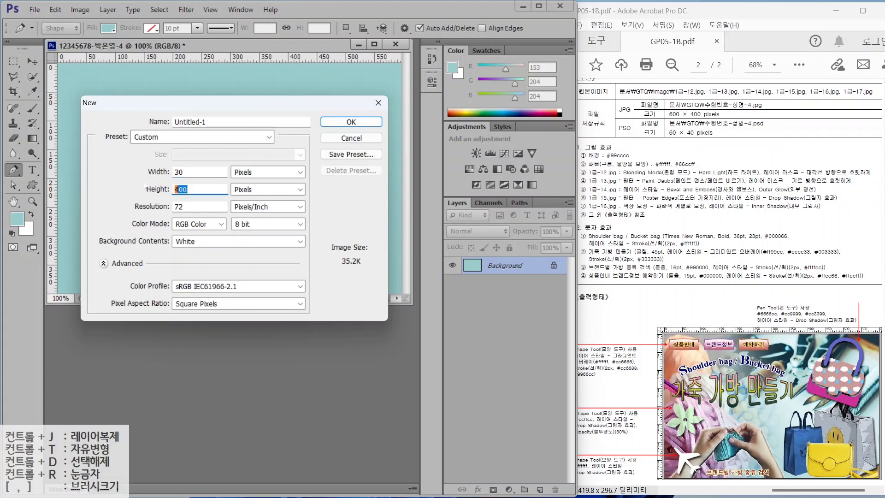
{"action": "type", "text": "25"}
{"action": "left_click", "coordinate": [185, 247]}
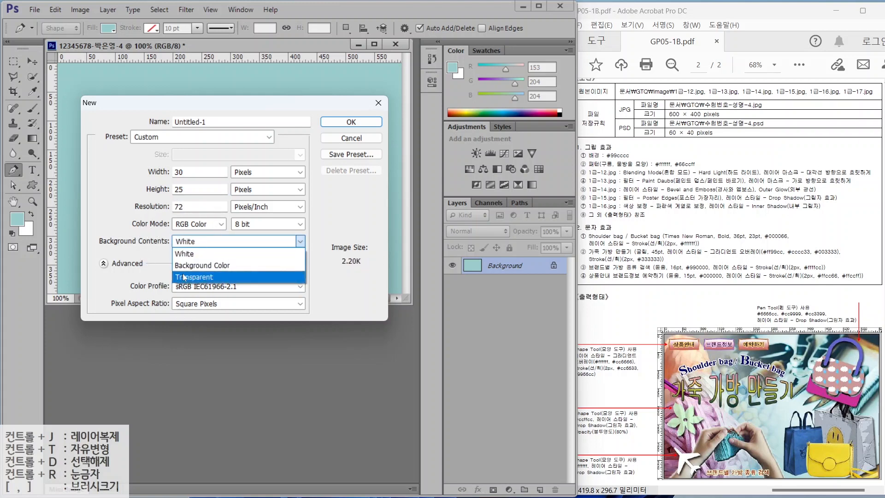
{"action": "left_click", "coordinate": [183, 277]}
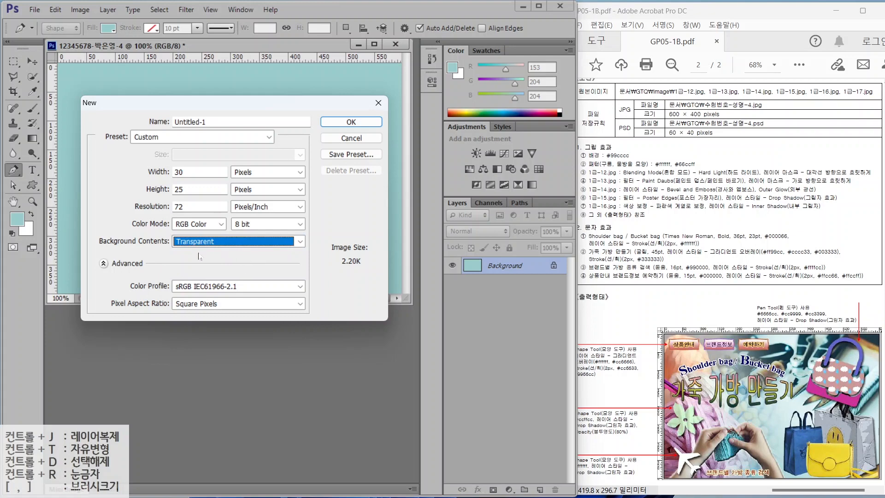
{"action": "left_click", "coordinate": [351, 121]}
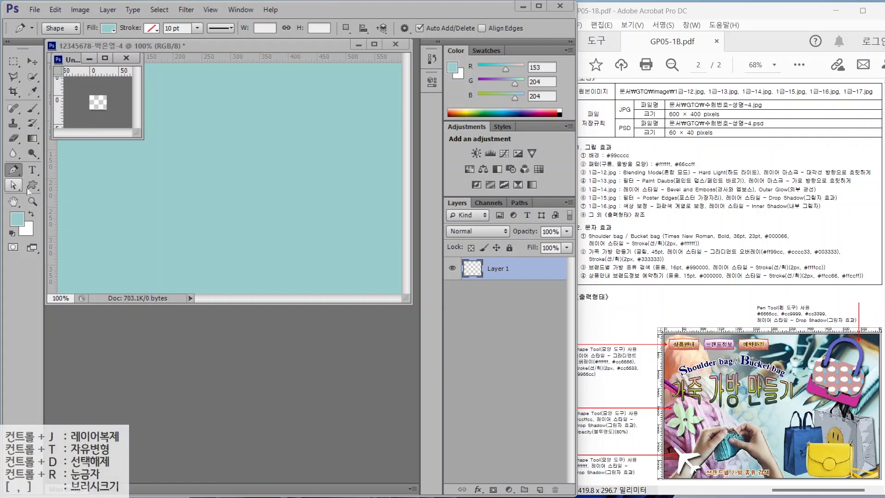
- Draw a white cloud custom shape across the enlarged small canvas
{"action": "double_click", "coordinate": [13, 201]}
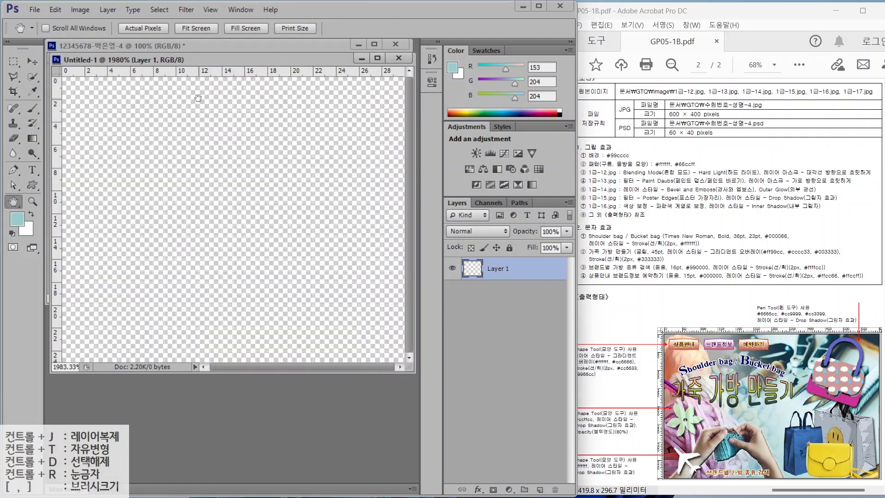
{"action": "left_click", "coordinate": [32, 186]}
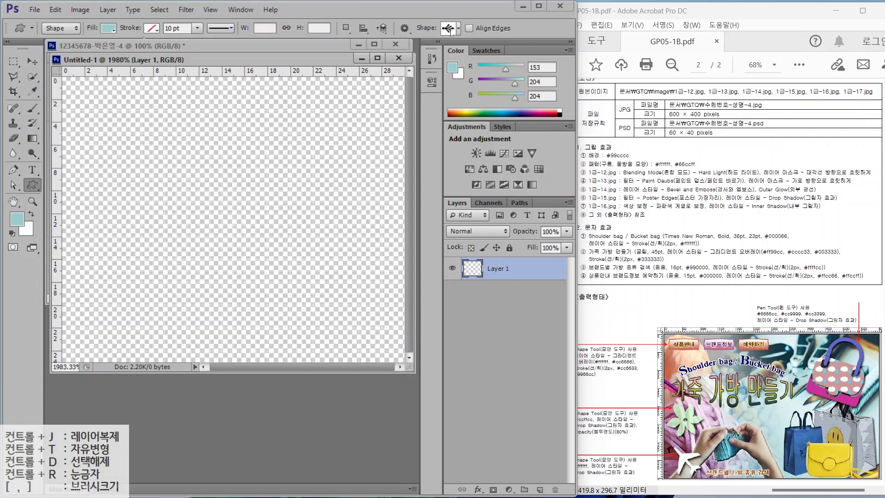
{"action": "left_click", "coordinate": [458, 28]}
{"action": "scroll", "coordinate": [466, 171], "scroll_direction": "up", "scroll_amount": 6}
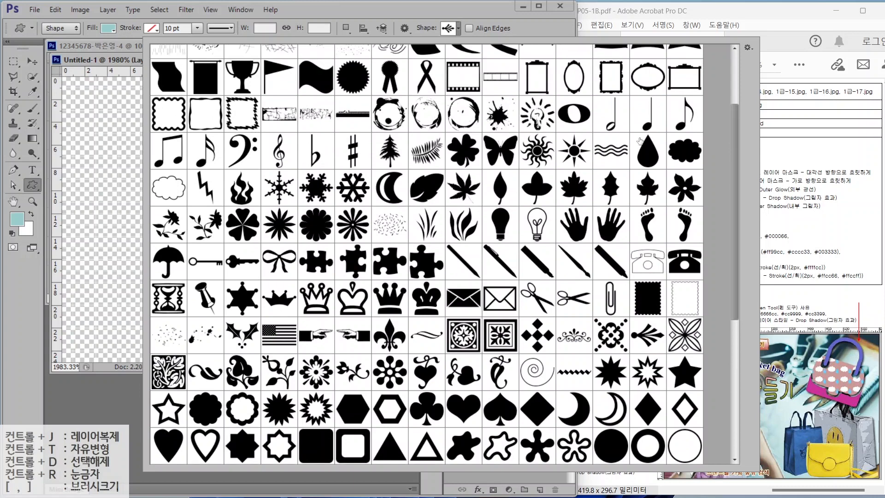
{"action": "double_click", "coordinate": [684, 151]}
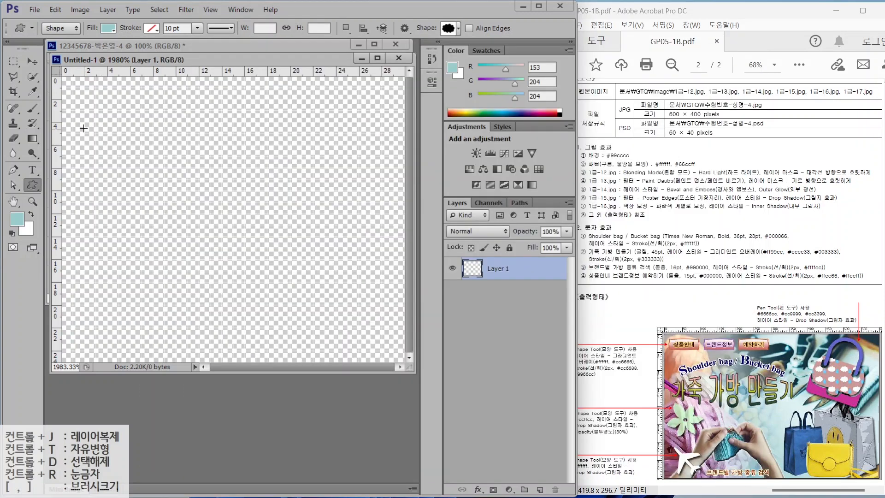
{"action": "left_click_drag", "start_coordinate": [76, 124], "coordinate": [289, 272]}
{"action": "double_click", "coordinate": [472, 268]}
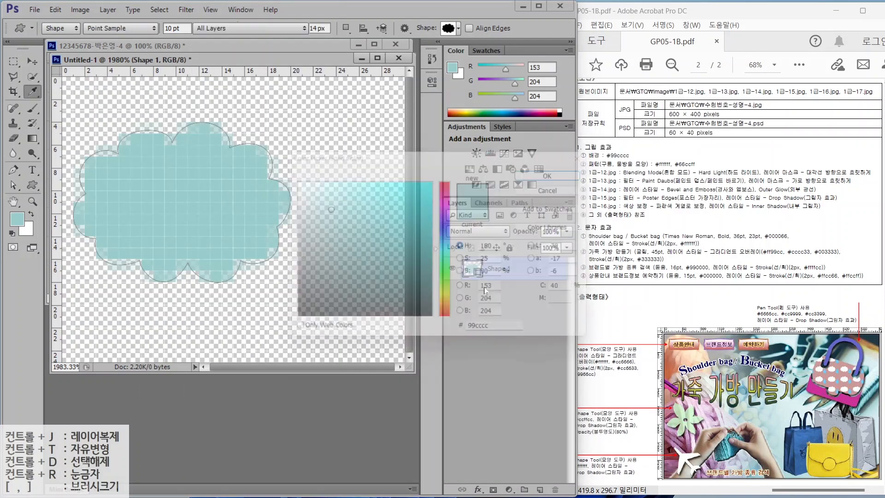
{"action": "left_click_drag", "start_coordinate": [361, 201], "coordinate": [251, 148]}
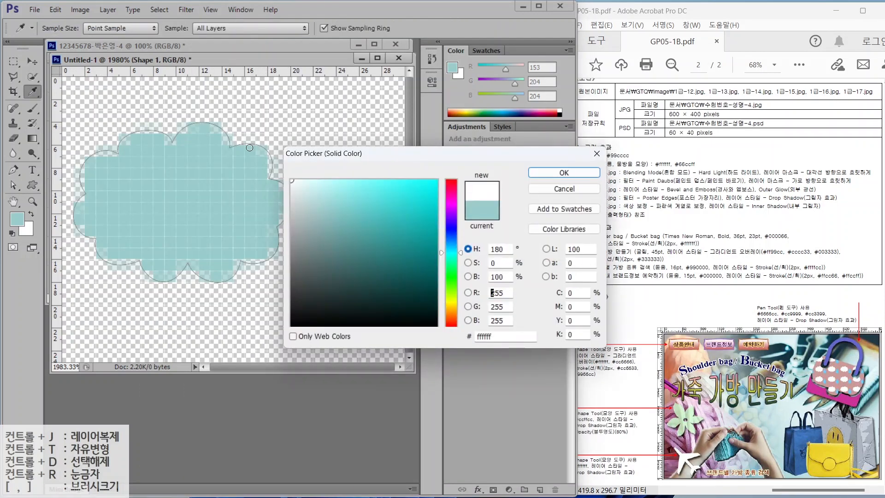
{"action": "left_click", "coordinate": [563, 172]}
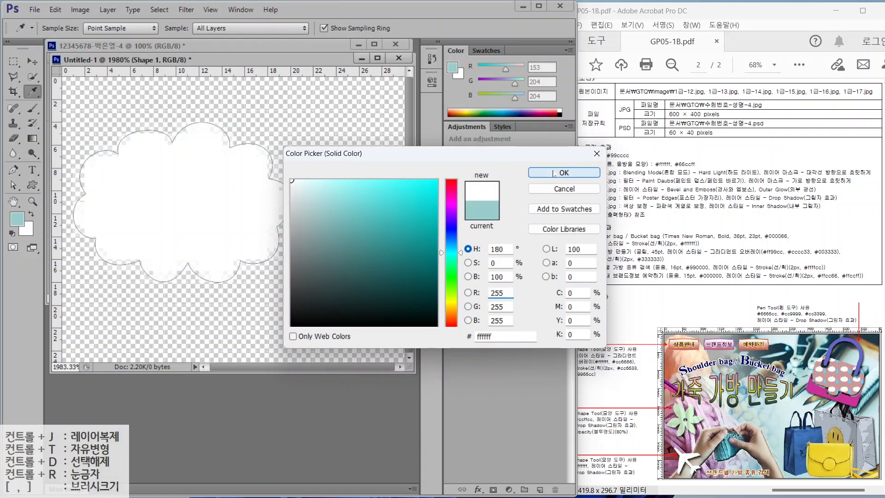
- Draw a water drop shape filled #66ccff and move it to the lower right
{"action": "left_click", "coordinate": [443, 30]}
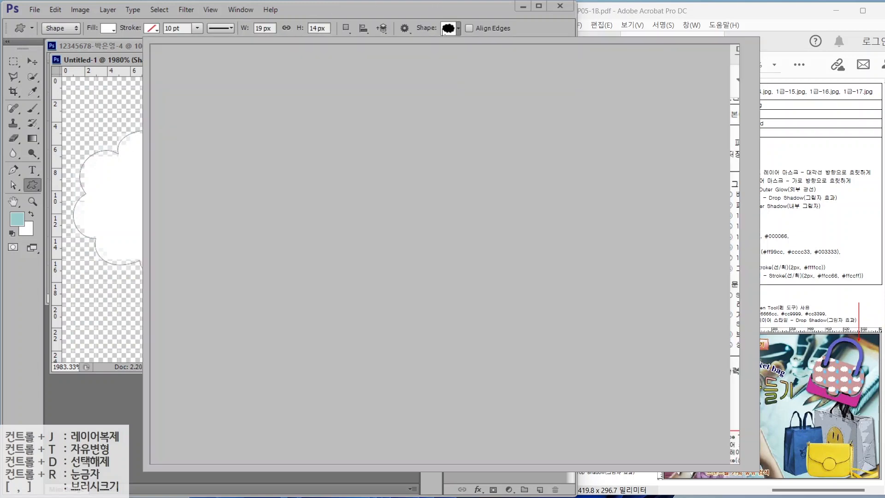
{"action": "double_click", "coordinate": [637, 162]}
{"action": "left_click_drag", "start_coordinate": [305, 187], "coordinate": [377, 316]}
{"action": "double_click", "coordinate": [470, 269]}
{"action": "double_click", "coordinate": [479, 336]}
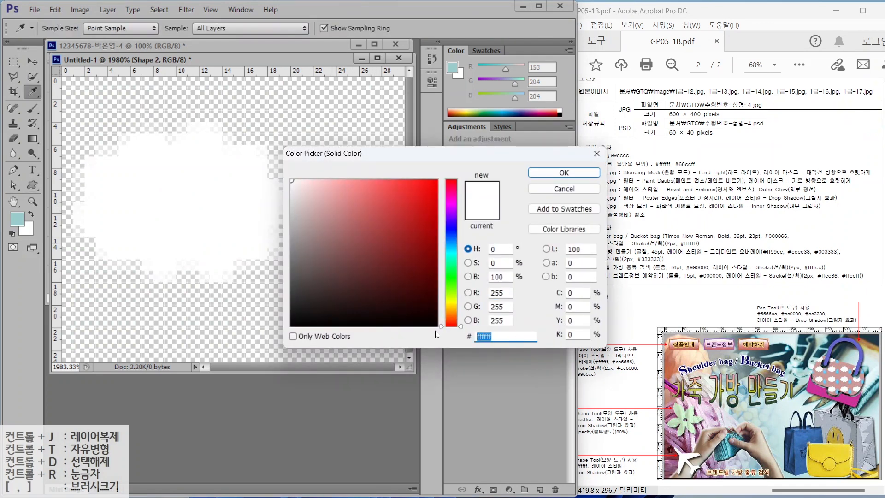
{"action": "type", "text": "66ccff"}
{"action": "key", "text": "Return"}
{"action": "left_click", "coordinate": [32, 61]}
{"action": "left_click_drag", "start_coordinate": [330, 232], "coordinate": [307, 277]}
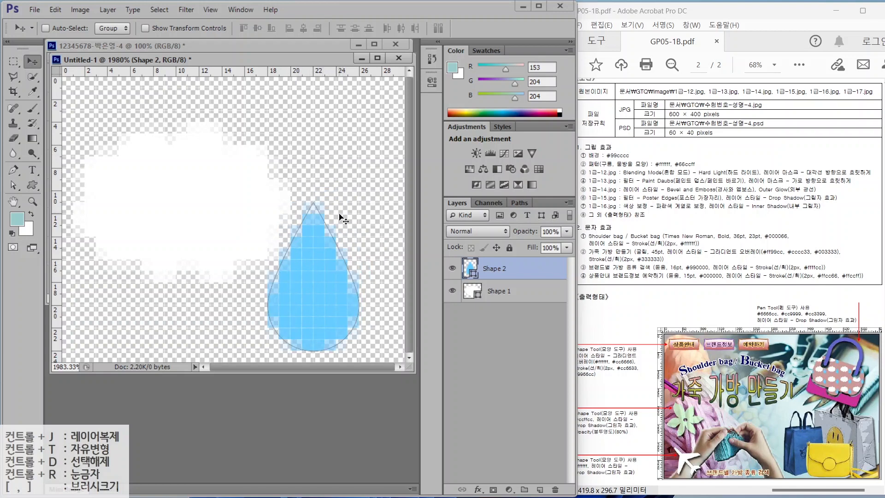
- Define the cloud-and-drop artwork as a pattern named '구름, 물방울' and move its window aside
{"action": "left_click", "coordinate": [54, 10]}
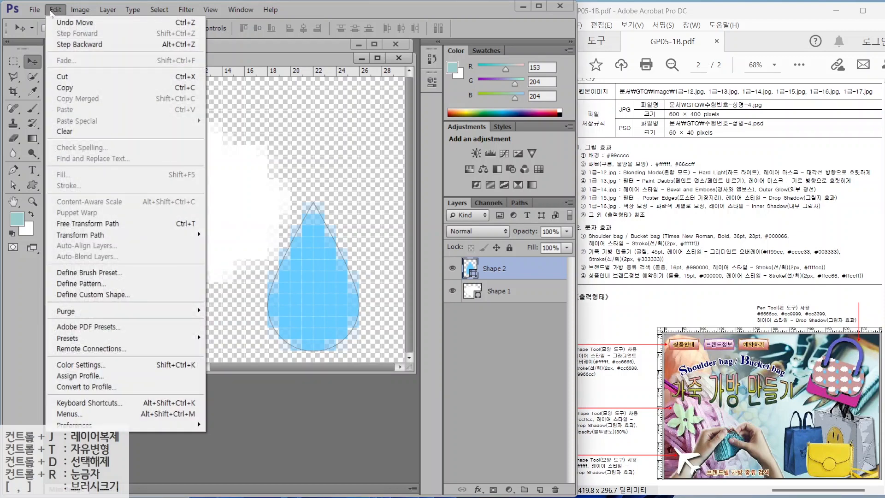
{"action": "left_click", "coordinate": [76, 286]}
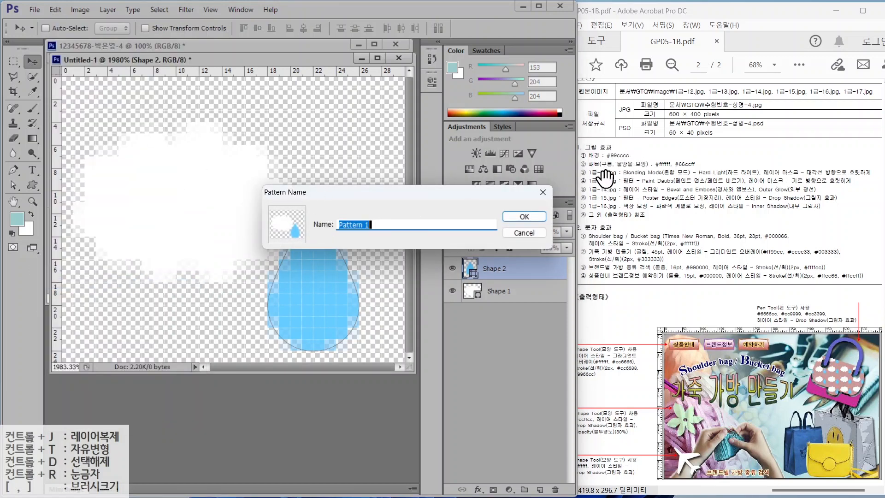
{"action": "type", "text": "r구름"}
{"action": "type", "text": ", 물방울 모양"}
{"action": "key", "text": "Return"}
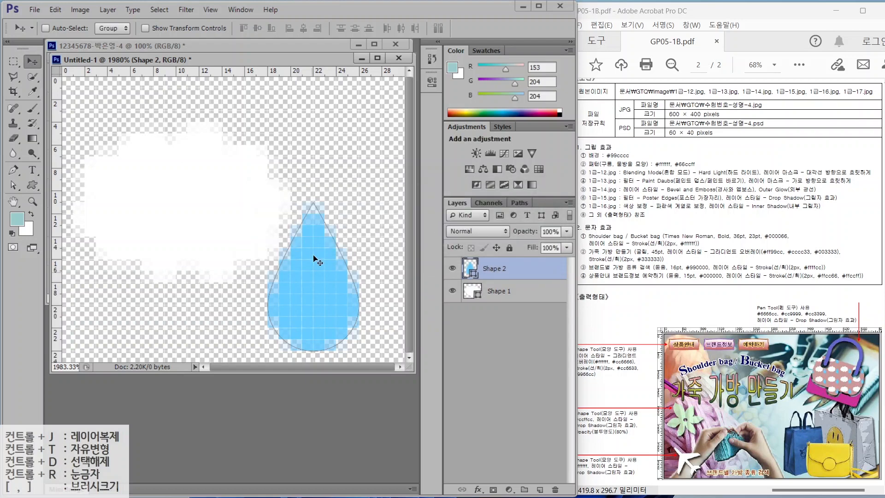
{"action": "left_click_drag", "start_coordinate": [188, 61], "coordinate": [208, 104]}
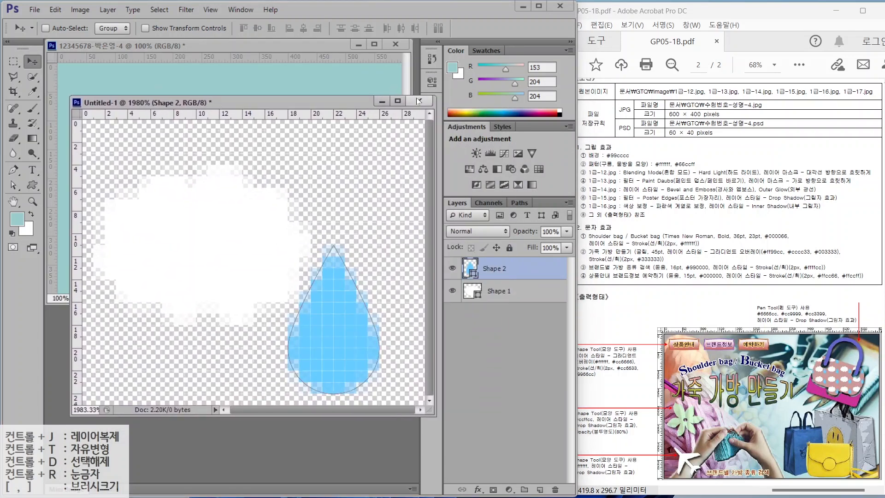
- Open 1급-12.jpg from the image folder beside the poster document
{"action": "left_click", "coordinate": [382, 104]}
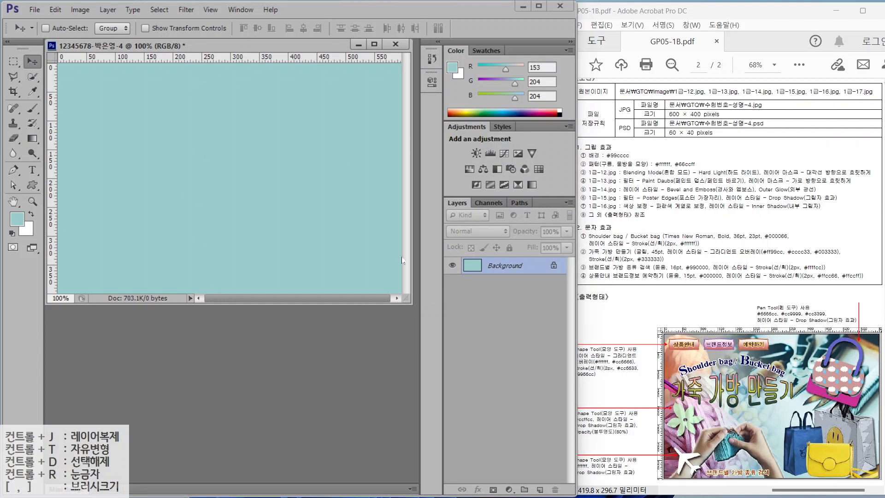
{"action": "double_click", "coordinate": [223, 322]}
{"action": "double_click", "coordinate": [157, 92]}
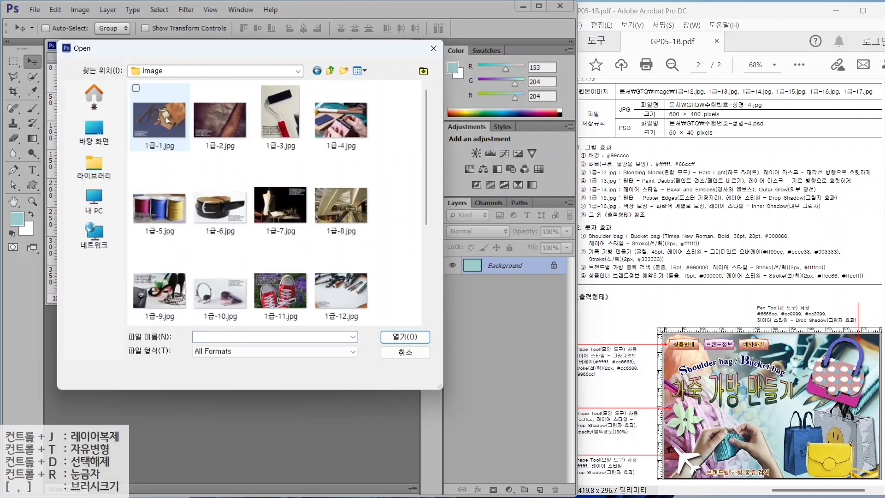
{"action": "double_click", "coordinate": [335, 292]}
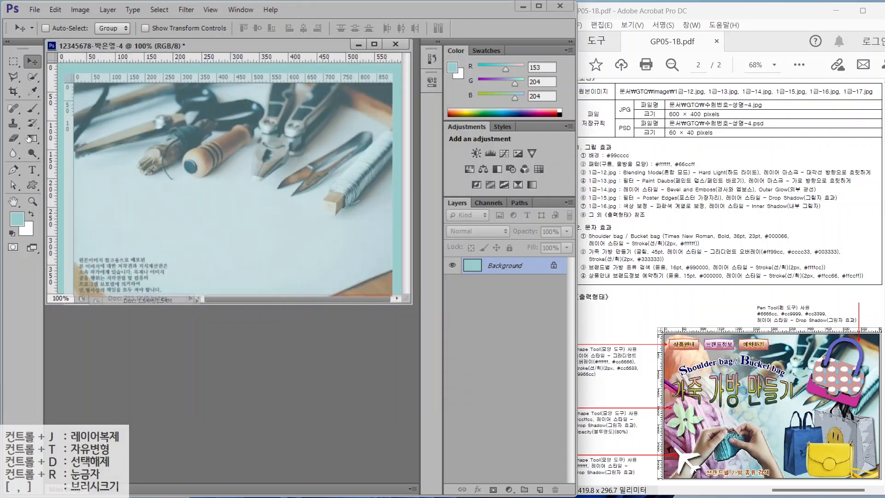
{"action": "left_click_drag", "start_coordinate": [155, 42], "coordinate": [162, 125]}
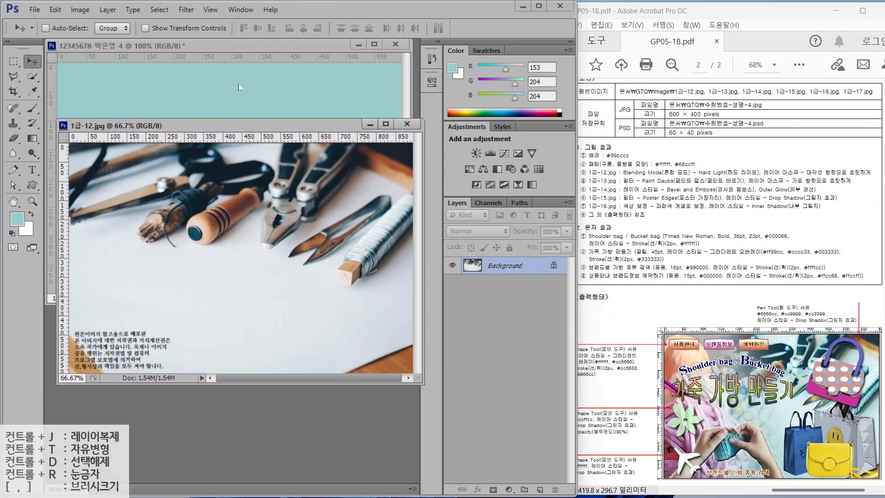
- Resize the tools photo to 600 × 400 px
{"action": "left_click", "coordinate": [81, 11]}
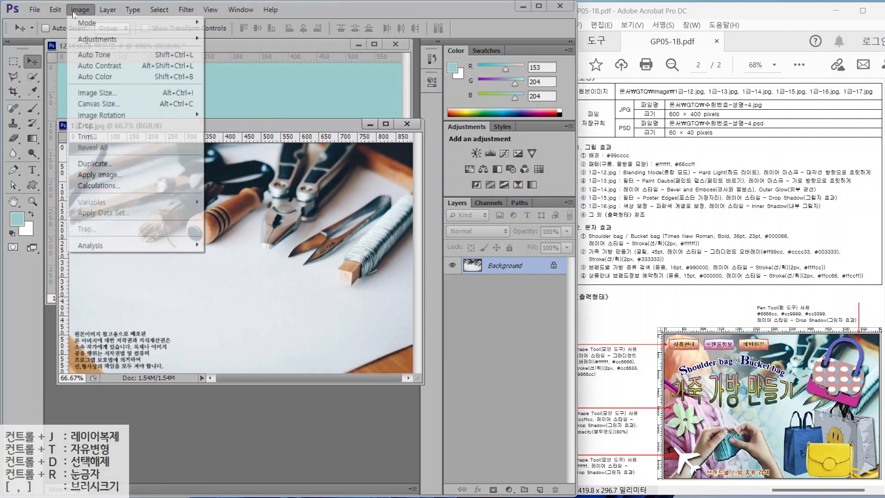
{"action": "left_click", "coordinate": [83, 92]}
{"action": "type", "text": "600"}
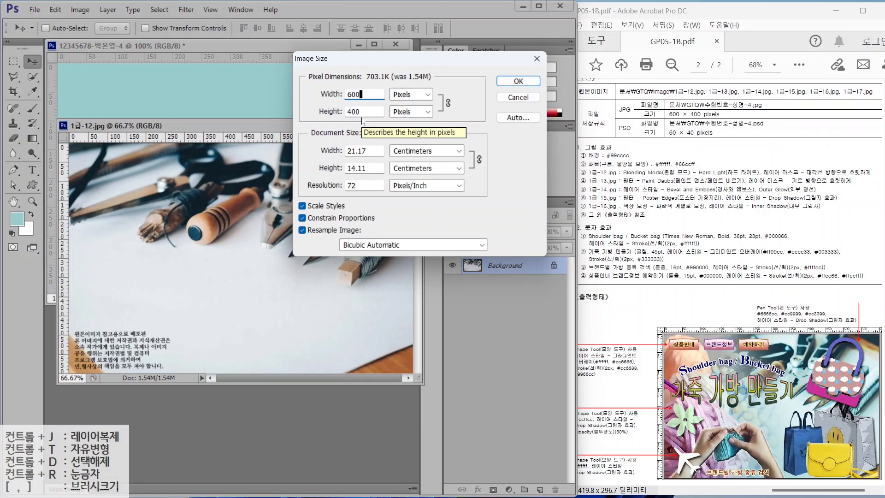
{"action": "left_click", "coordinate": [518, 81]}
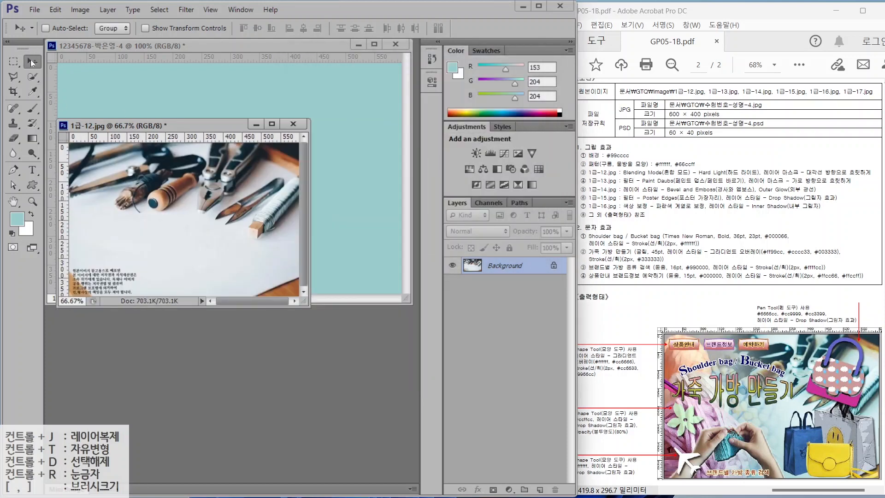
- Copy the tools photo into the poster, align it to the canvas, and close the original unsaved
{"action": "left_click_drag", "start_coordinate": [174, 125], "coordinate": [189, 161]}
{"action": "left_click_drag", "start_coordinate": [211, 208], "coordinate": [292, 123]}
{"action": "mouse_move", "coordinate": [306, 157]}
{"action": "left_mouse_down"}
{"action": "mouse_move", "coordinate": [300, 165]}
{"action": "mouse_move", "coordinate": [316, 164]}
{"action": "left_mouse_up"}
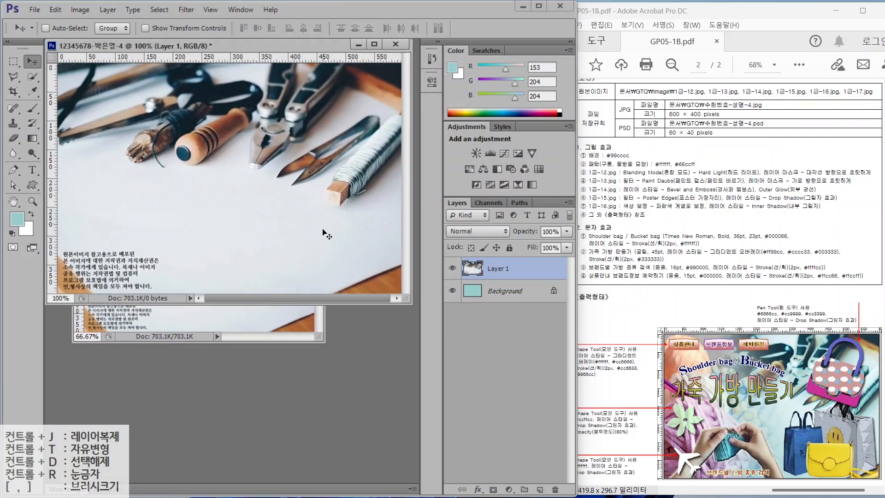
{"action": "key", "text": "ctrl+Tab"}
{"action": "key", "text": "ctrl+w"}
{"action": "key", "text": "n"}
- Rename the new photo layer to 1-12
{"action": "double_click", "coordinate": [498, 268]}
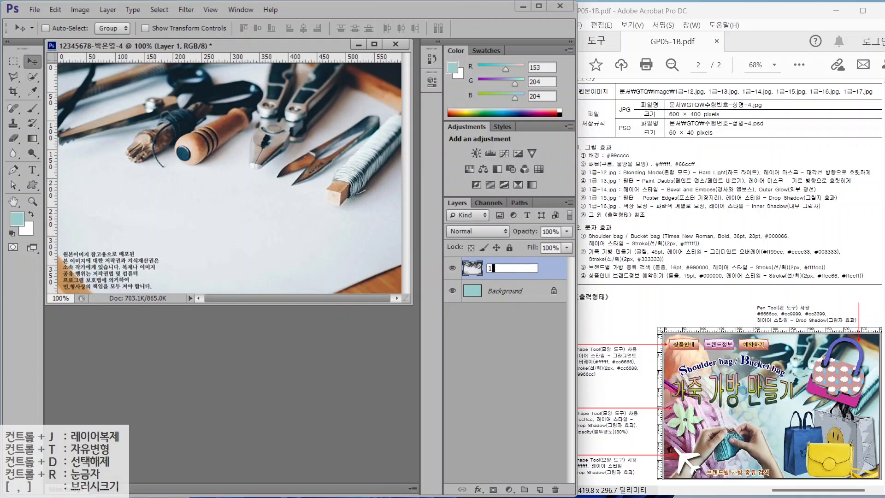
{"action": "type", "text": "1-12"}
{"action": "key", "text": "Return"}
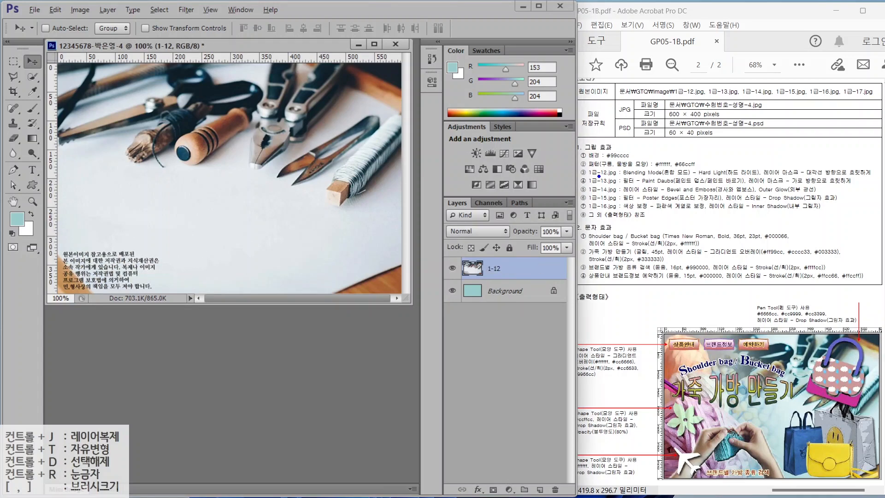
{"action": "mouse_move", "coordinate": [599, 176]}
{"action": "left_mouse_down"}
{"action": "mouse_move", "coordinate": [734, 176]}
{"action": "mouse_move", "coordinate": [733, 159]}
{"action": "mouse_move", "coordinate": [760, 130]}
{"action": "left_mouse_up"}
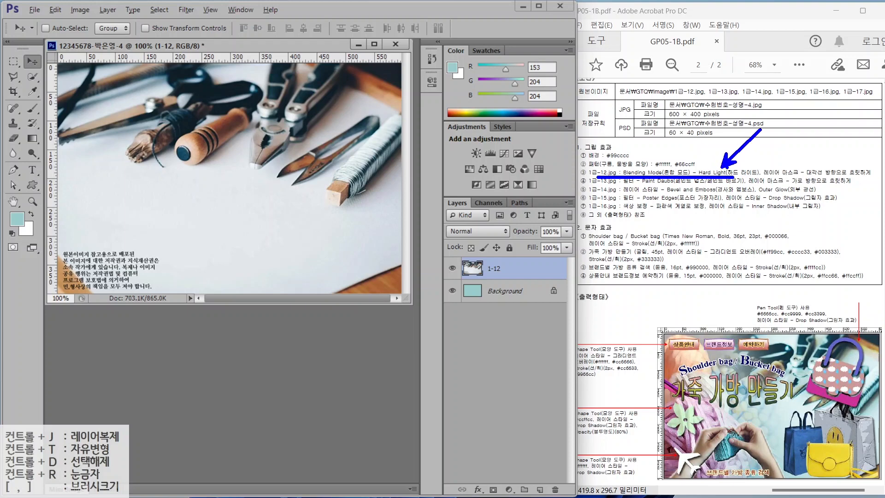
{"action": "left_click_drag", "start_coordinate": [475, 300], "coordinate": [448, 326]}
- Set the 1-12 layer's blend mode to Hard Light
{"action": "key", "text": "e"}
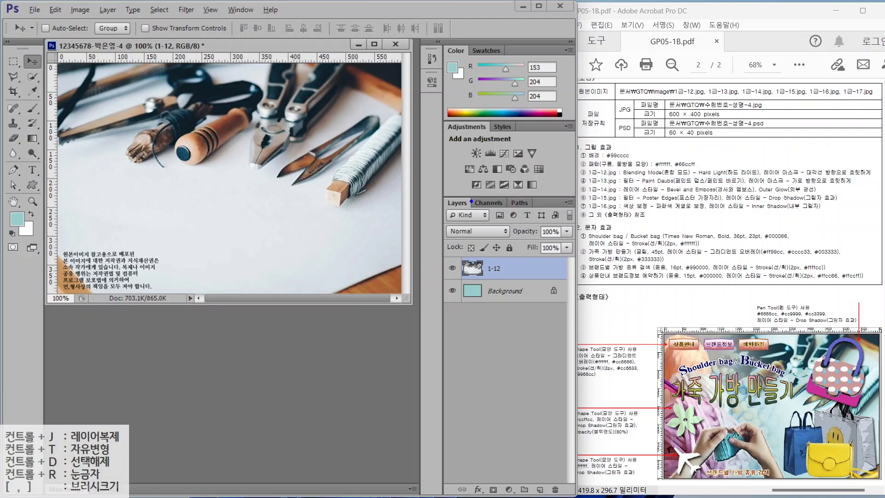
{"action": "left_click_drag", "start_coordinate": [424, 184], "coordinate": [600, 311]}
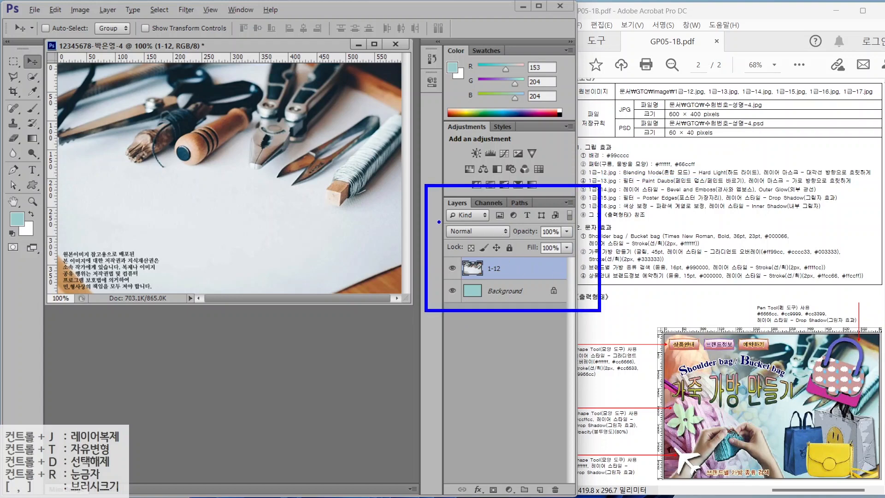
{"action": "left_click_drag", "start_coordinate": [439, 222], "coordinate": [512, 241]}
{"action": "left_click_drag", "start_coordinate": [441, 225], "coordinate": [393, 206]}
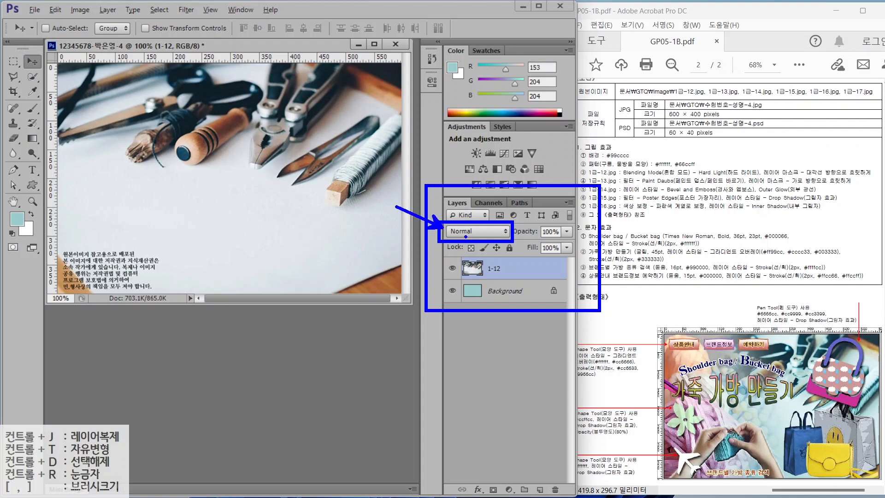
{"action": "left_click", "coordinate": [472, 232]}
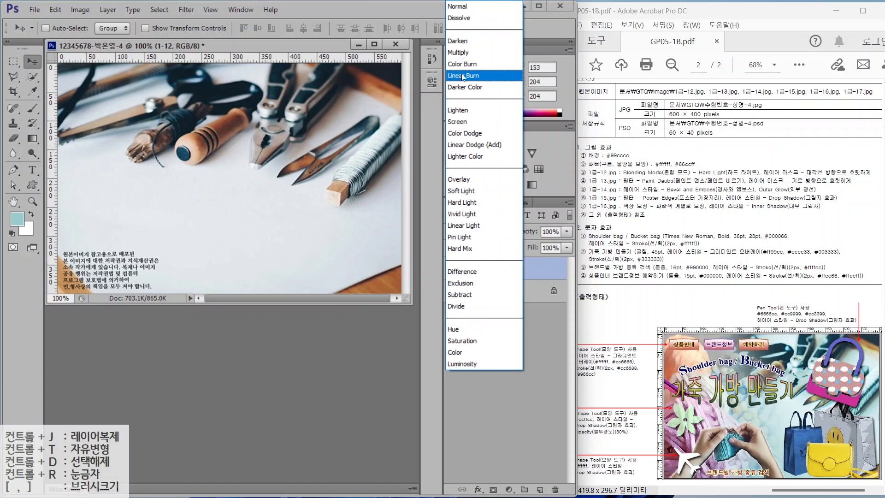
{"action": "left_click", "coordinate": [459, 203]}
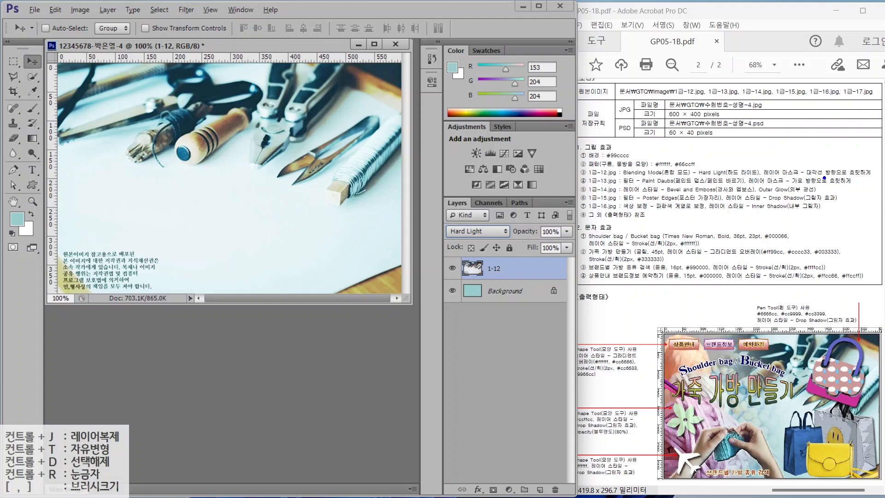
- Make several drag adjustments in the workspace, cancelling them with Escape
{"action": "mouse_move", "coordinate": [867, 180]}
{"action": "left_mouse_down"}
{"action": "mouse_move", "coordinate": [802, 185]}
{"action": "mouse_move", "coordinate": [804, 164]}
{"action": "mouse_move", "coordinate": [860, 195]}
{"action": "left_mouse_up"}
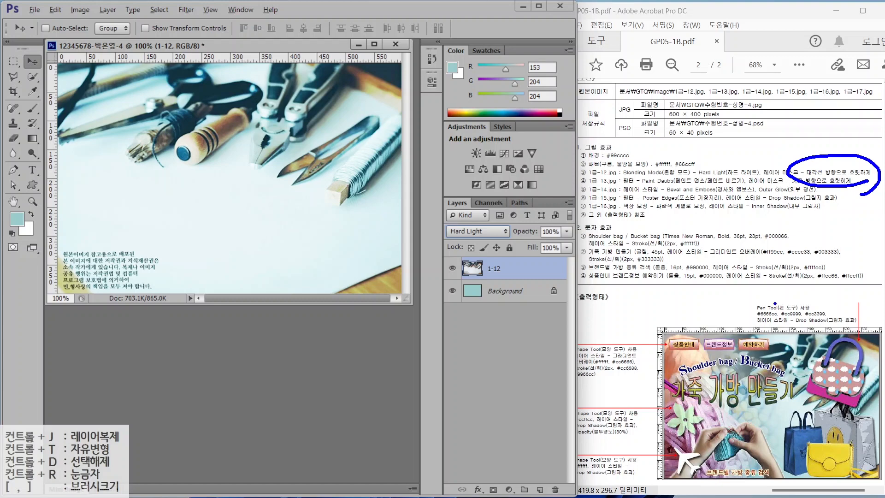
{"action": "mouse_move", "coordinate": [868, 420]}
{"action": "left_mouse_down"}
{"action": "mouse_move", "coordinate": [828, 435]}
{"action": "mouse_move", "coordinate": [761, 371]}
{"action": "mouse_move", "coordinate": [773, 317]}
{"action": "mouse_move", "coordinate": [857, 305]}
{"action": "mouse_move", "coordinate": [882, 329]}
{"action": "mouse_move", "coordinate": [859, 413]}
{"action": "left_mouse_up"}
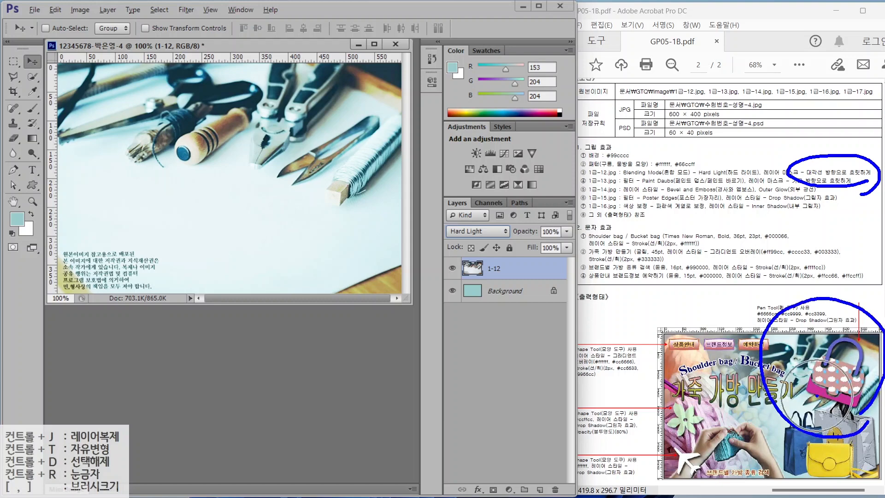
{"action": "left_click_drag", "start_coordinate": [765, 404], "coordinate": [656, 473]}
{"action": "left_click_drag", "start_coordinate": [666, 418], "coordinate": [728, 480]}
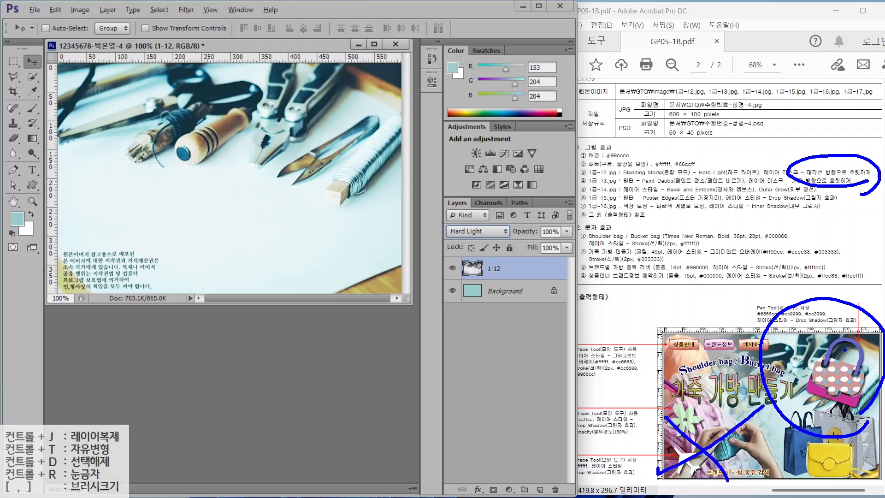
{"action": "mouse_move", "coordinate": [820, 322]}
{"action": "left_mouse_down"}
{"action": "mouse_move", "coordinate": [827, 389]}
{"action": "mouse_move", "coordinate": [744, 332]}
{"action": "mouse_move", "coordinate": [742, 368]}
{"action": "mouse_move", "coordinate": [767, 426]}
{"action": "left_mouse_up"}
{"action": "key", "text": "Escape"}
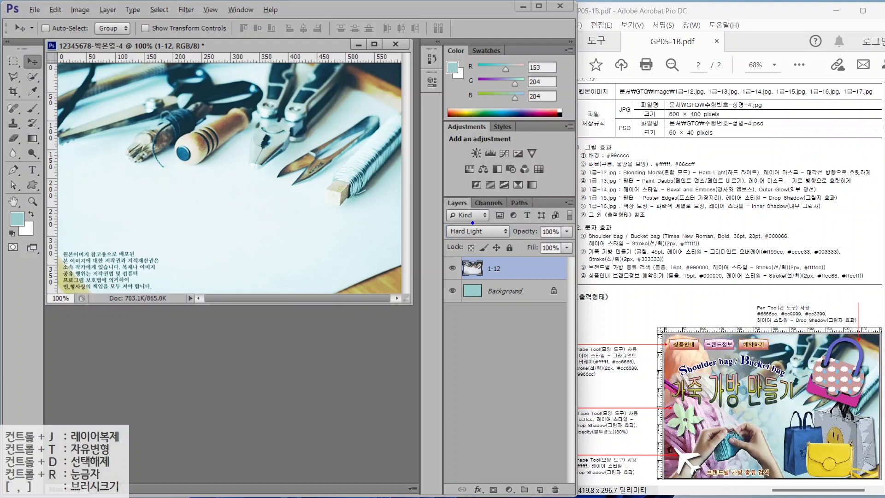
{"action": "left_click_drag", "start_coordinate": [430, 185], "coordinate": [580, 495]}
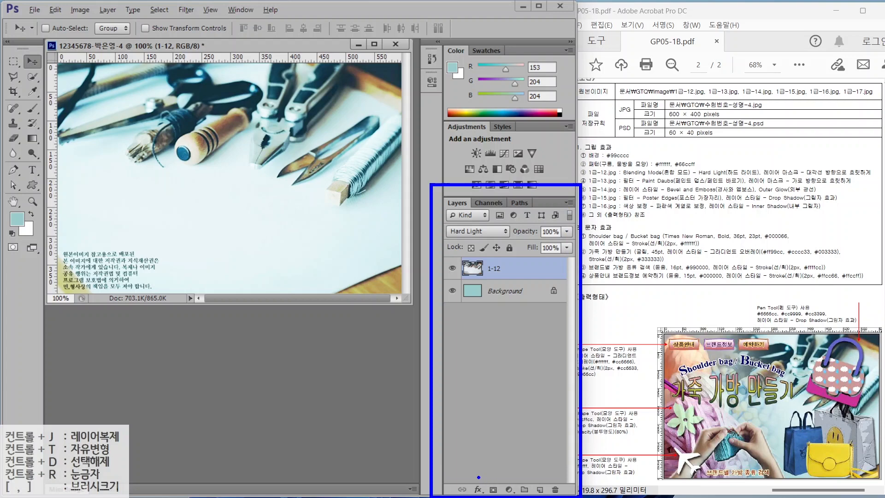
{"action": "left_click_drag", "start_coordinate": [478, 477], "coordinate": [505, 497]}
{"action": "left_click_drag", "start_coordinate": [513, 453], "coordinate": [494, 482]}
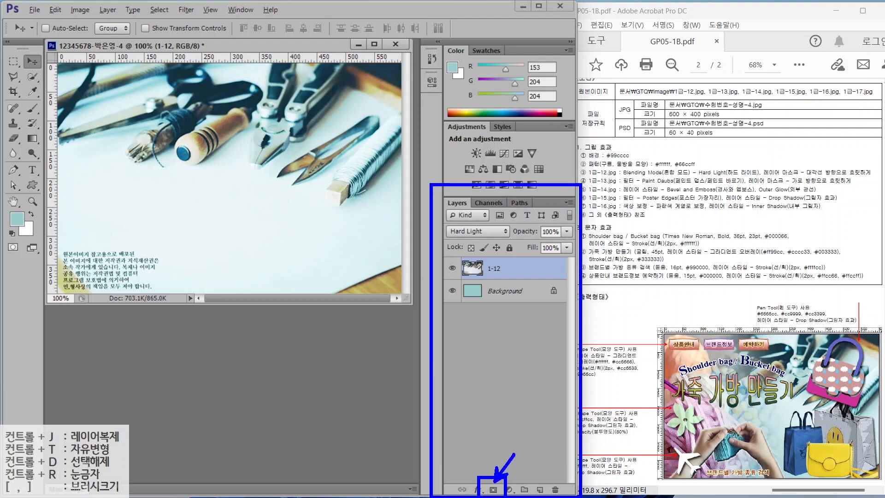
{"action": "key", "text": "Escape"}
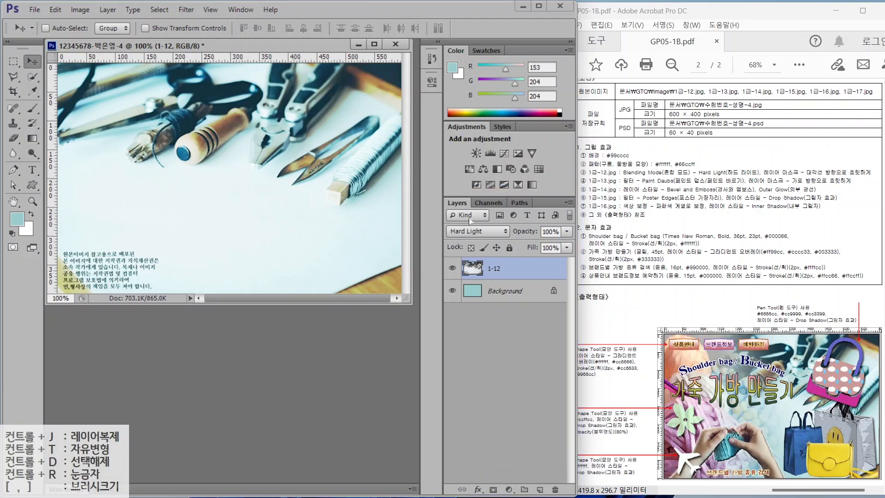
- Add a layer mask to 1-12 and pick the Gradient tool with the Black, White preset
{"action": "left_click", "coordinate": [493, 489]}
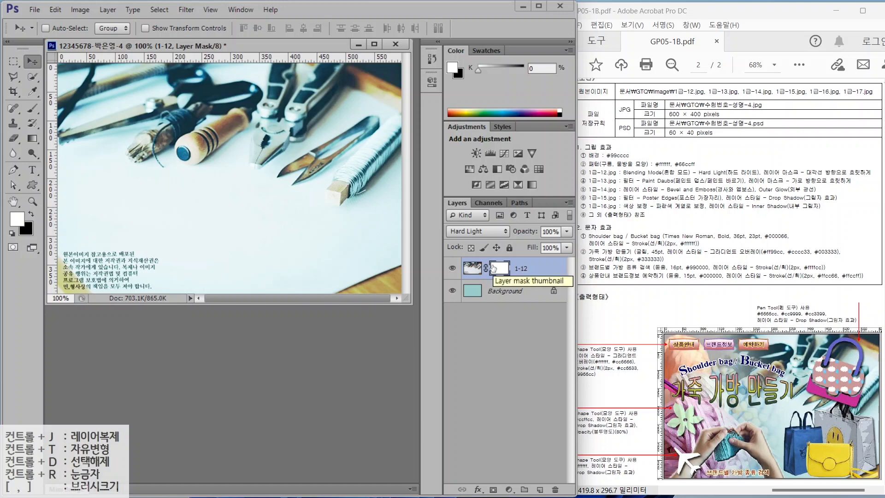
{"action": "left_click", "coordinate": [33, 140]}
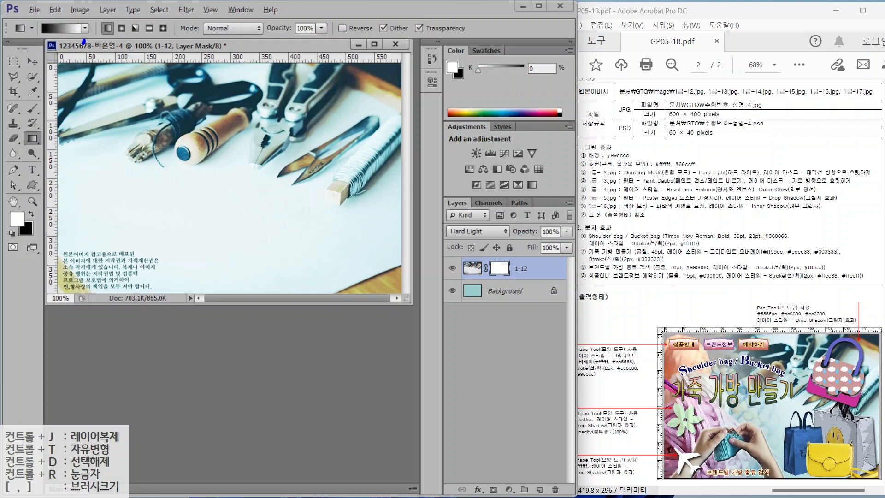
{"action": "mouse_move", "coordinate": [83, 41]}
{"action": "left_mouse_down"}
{"action": "mouse_move", "coordinate": [44, 3]}
{"action": "mouse_move", "coordinate": [85, 50]}
{"action": "left_mouse_up"}
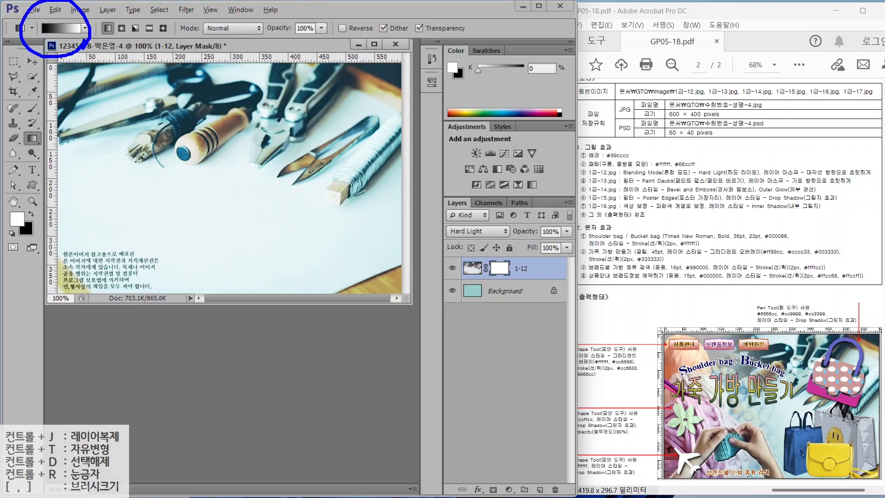
{"action": "mouse_move", "coordinate": [509, 278]}
{"action": "left_mouse_down"}
{"action": "mouse_move", "coordinate": [468, 264]}
{"action": "mouse_move", "coordinate": [510, 249]}
{"action": "mouse_move", "coordinate": [517, 287]}
{"action": "left_mouse_up"}
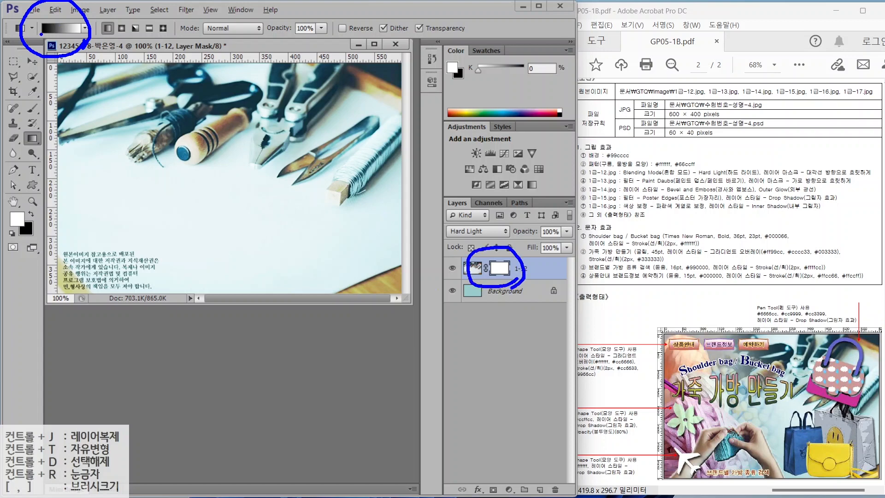
{"action": "key", "text": "Escape"}
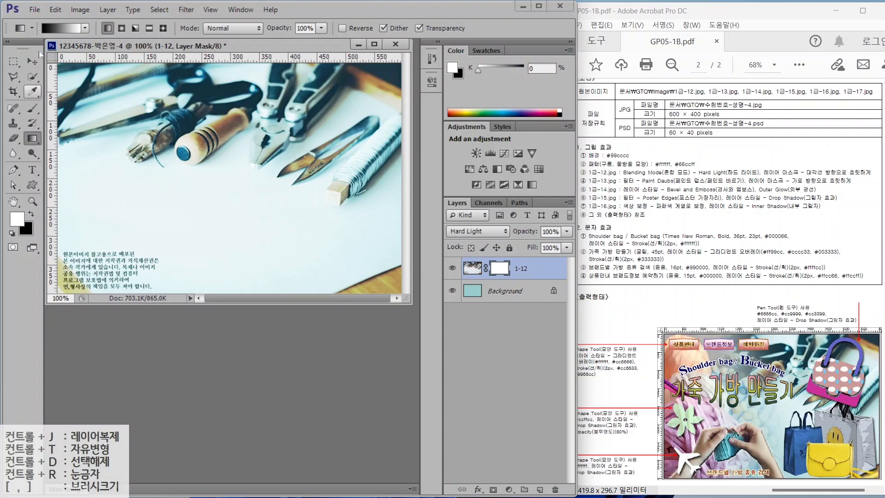
{"action": "left_click", "coordinate": [57, 30]}
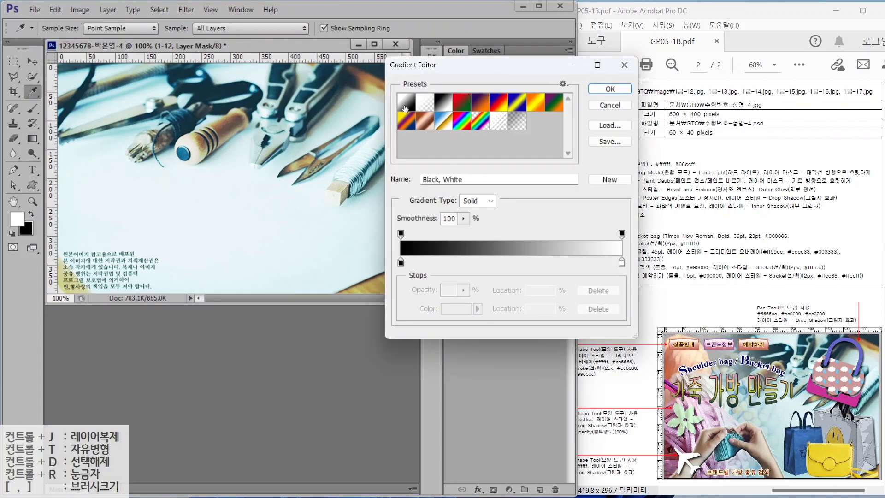
{"action": "left_click", "coordinate": [438, 106]}
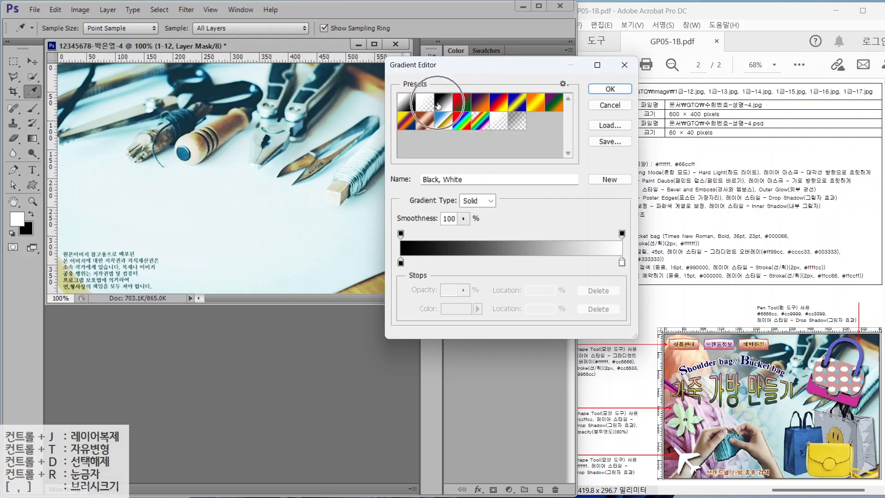
{"action": "left_click", "coordinate": [607, 89]}
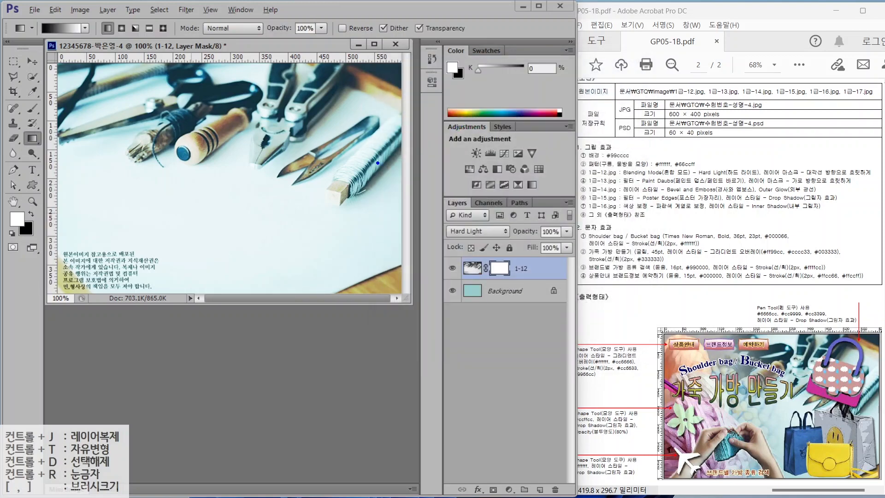
- Drag a diagonal gradient on the mask so the photo's lower left fades into teal, then press Ctrl+O
{"action": "mouse_move", "coordinate": [377, 163]}
{"action": "left_mouse_down"}
{"action": "mouse_move", "coordinate": [373, 193]}
{"action": "mouse_move", "coordinate": [273, 191]}
{"action": "mouse_move", "coordinate": [229, 107]}
{"action": "mouse_move", "coordinate": [292, 41]}
{"action": "mouse_move", "coordinate": [373, 62]}
{"action": "mouse_move", "coordinate": [395, 136]}
{"action": "mouse_move", "coordinate": [368, 183]}
{"action": "left_mouse_up"}
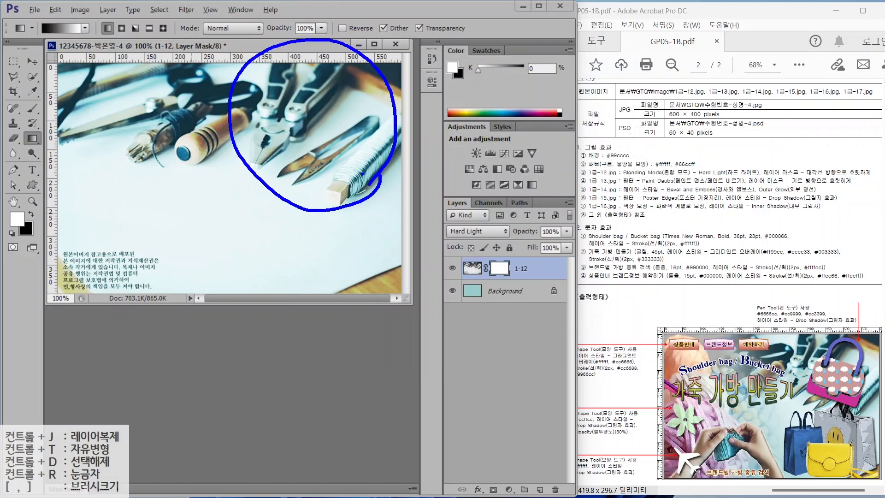
{"action": "mouse_move", "coordinate": [302, 91]}
{"action": "left_mouse_down"}
{"action": "mouse_move", "coordinate": [358, 93]}
{"action": "mouse_move", "coordinate": [328, 91]}
{"action": "left_mouse_up"}
{"action": "left_click_drag", "start_coordinate": [322, 113], "coordinate": [323, 114]}
{"action": "mouse_move", "coordinate": [302, 143]}
{"action": "left_mouse_down"}
{"action": "mouse_move", "coordinate": [358, 121]}
{"action": "mouse_move", "coordinate": [358, 143]}
{"action": "left_mouse_up"}
{"action": "mouse_move", "coordinate": [325, 150]}
{"action": "left_mouse_down"}
{"action": "mouse_move", "coordinate": [324, 161]}
{"action": "mouse_move", "coordinate": [364, 155]}
{"action": "left_mouse_up"}
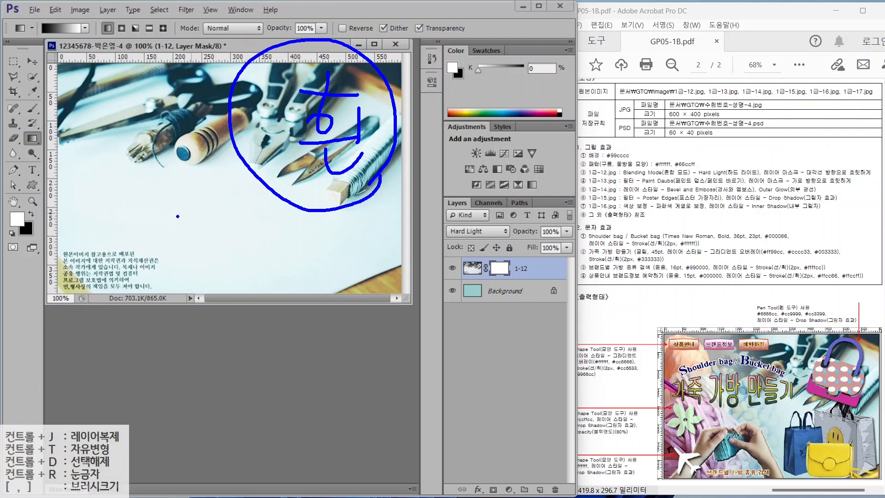
{"action": "left_click_drag", "start_coordinate": [177, 217], "coordinate": [75, 304]}
{"action": "left_click_drag", "start_coordinate": [90, 222], "coordinate": [177, 325]}
{"action": "mouse_move", "coordinate": [56, 188]}
{"action": "left_mouse_down"}
{"action": "mouse_move", "coordinate": [81, 207]}
{"action": "mouse_move", "coordinate": [68, 225]}
{"action": "mouse_move", "coordinate": [115, 206]}
{"action": "left_mouse_up"}
{"action": "mouse_move", "coordinate": [118, 186]}
{"action": "left_mouse_down"}
{"action": "mouse_move", "coordinate": [116, 215]}
{"action": "mouse_move", "coordinate": [98, 226]}
{"action": "mouse_move", "coordinate": [117, 256]}
{"action": "left_mouse_up"}
{"action": "mouse_move", "coordinate": [94, 223]}
{"action": "left_mouse_down"}
{"action": "mouse_move", "coordinate": [140, 224]}
{"action": "mouse_move", "coordinate": [128, 257]}
{"action": "left_mouse_up"}
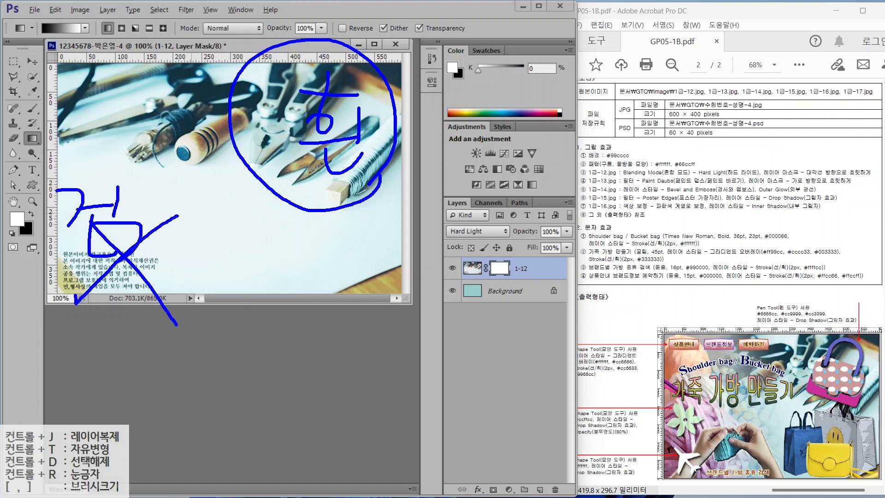
{"action": "mouse_move", "coordinate": [48, 42]}
{"action": "left_mouse_down"}
{"action": "mouse_move", "coordinate": [44, 14]}
{"action": "mouse_move", "coordinate": [53, 41]}
{"action": "left_mouse_up"}
{"action": "mouse_move", "coordinate": [148, 234]}
{"action": "left_mouse_down"}
{"action": "mouse_move", "coordinate": [139, 230]}
{"action": "mouse_move", "coordinate": [159, 226]}
{"action": "mouse_move", "coordinate": [152, 244]}
{"action": "mouse_move", "coordinate": [344, 129]}
{"action": "mouse_move", "coordinate": [397, 107]}
{"action": "left_mouse_up"}
{"action": "mouse_move", "coordinate": [331, 114]}
{"action": "left_mouse_down"}
{"action": "mouse_move", "coordinate": [385, 122]}
{"action": "mouse_move", "coordinate": [352, 166]}
{"action": "left_mouse_up"}
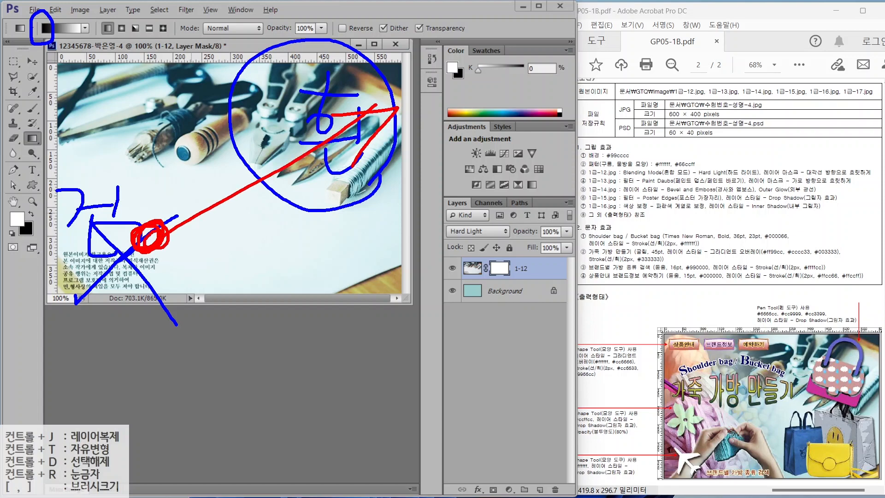
{"action": "key", "text": "Escape"}
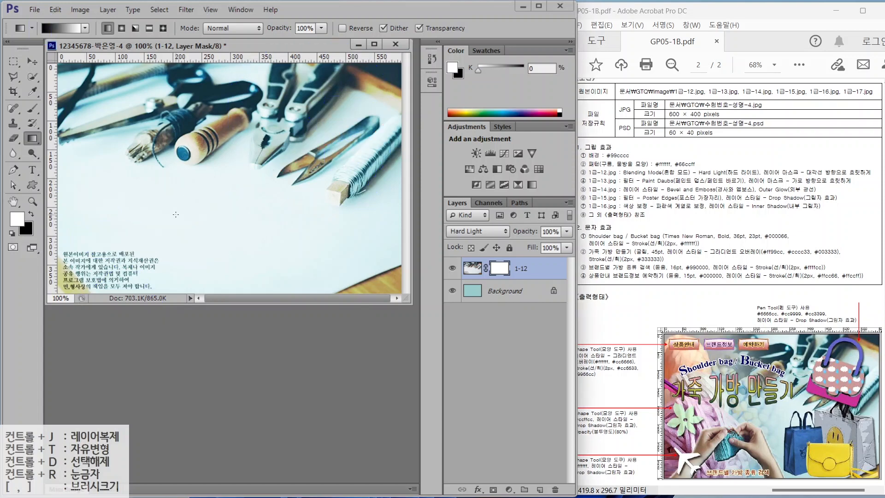
{"action": "left_click_drag", "start_coordinate": [175, 216], "coordinate": [311, 115]}
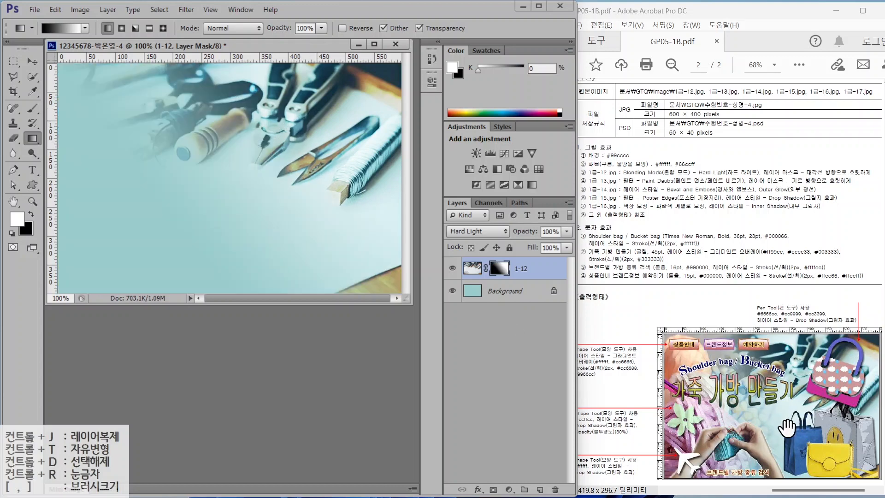
{"action": "key", "text": "ctrl+o"}
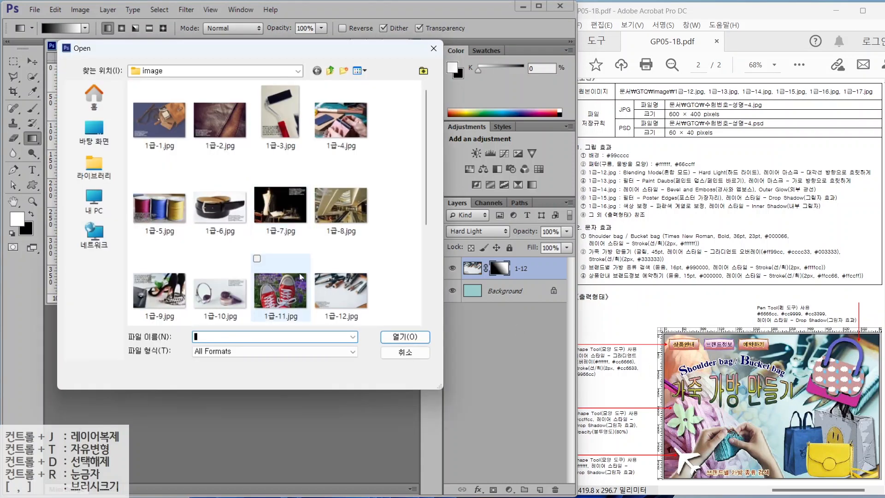
- Open 1급-13.jpg and resize it to 400 px tall
{"action": "scroll", "coordinate": [161, 259], "scroll_direction": "down", "scroll_amount": 3}
{"action": "double_click", "coordinate": [162, 259]}
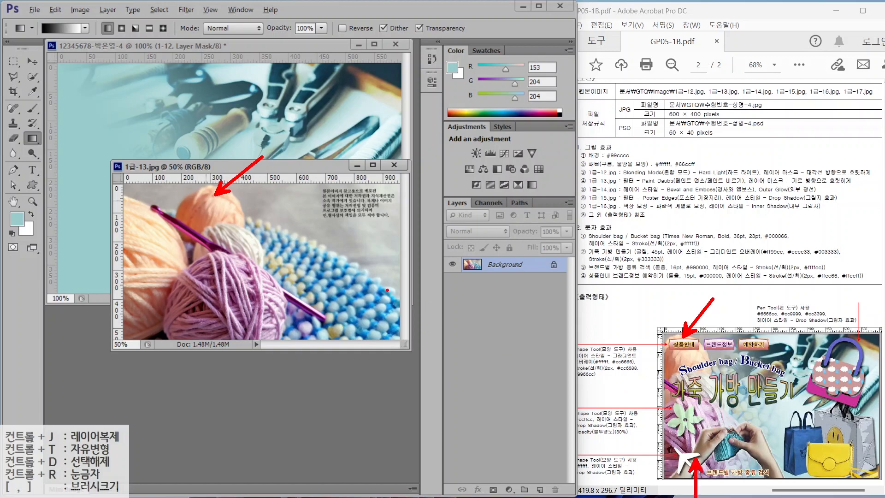
{"action": "left_click", "coordinate": [78, 10]}
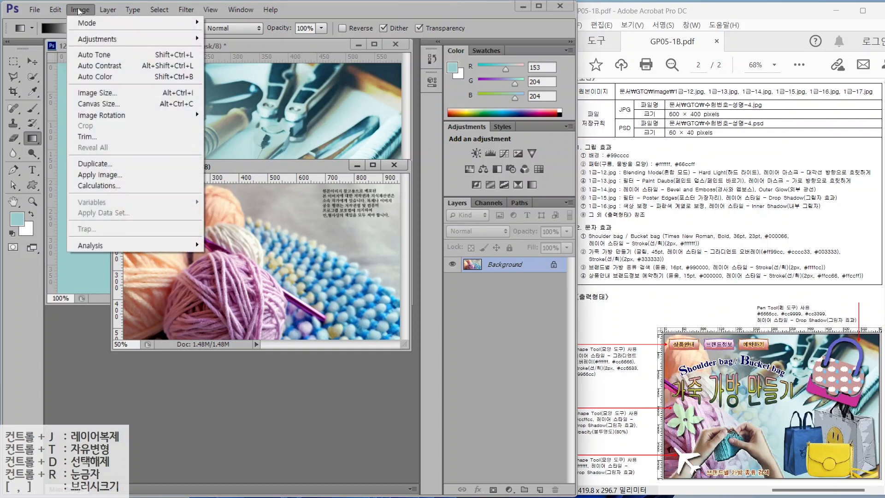
{"action": "left_click", "coordinate": [78, 10]}
{"action": "left_click", "coordinate": [78, 10]}
{"action": "left_click", "coordinate": [80, 97]}
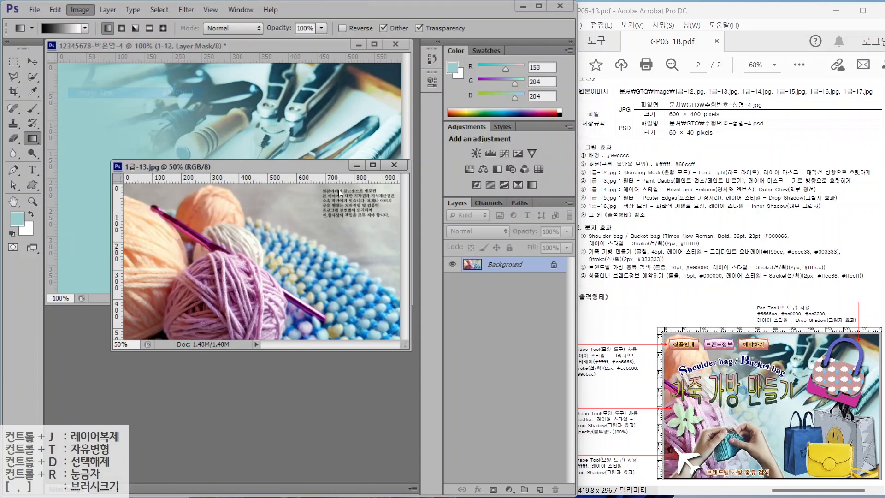
{"action": "key", "text": "Tab"}
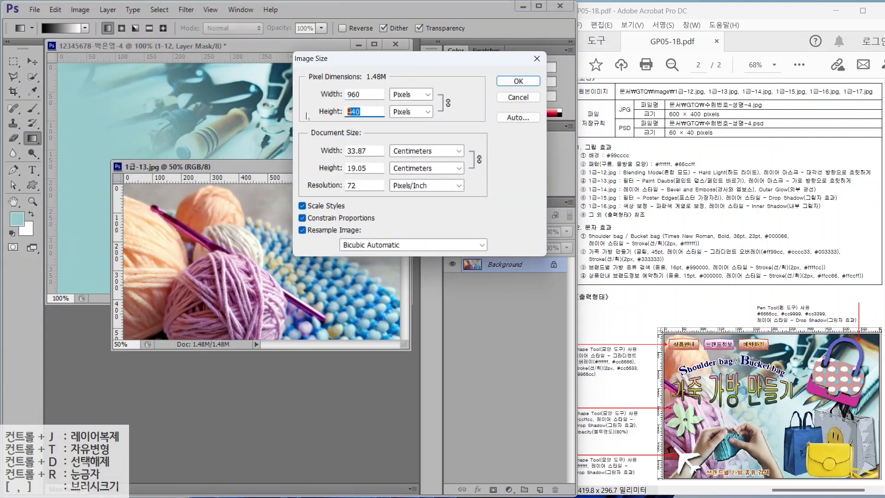
{"action": "type", "text": "400"}
{"action": "key", "text": "Return"}
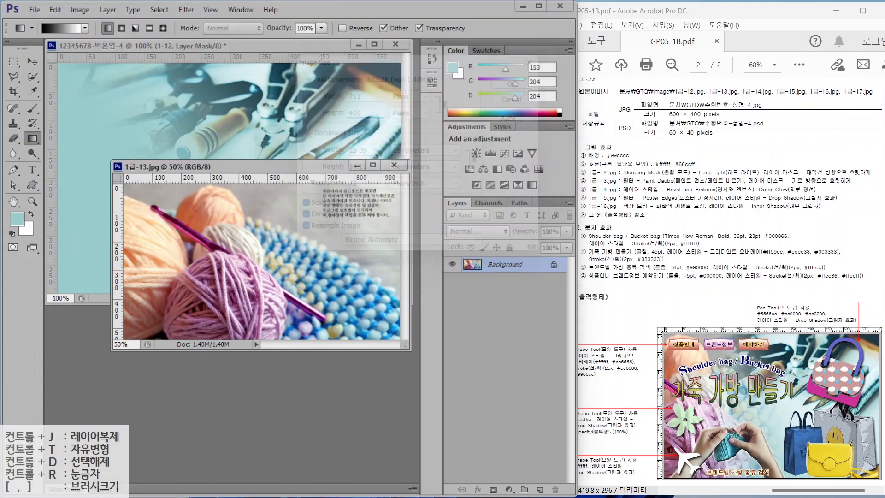
- Copy the yarn photo into the poster and close the original without saving
{"action": "left_click_drag", "start_coordinate": [178, 166], "coordinate": [193, 185]}
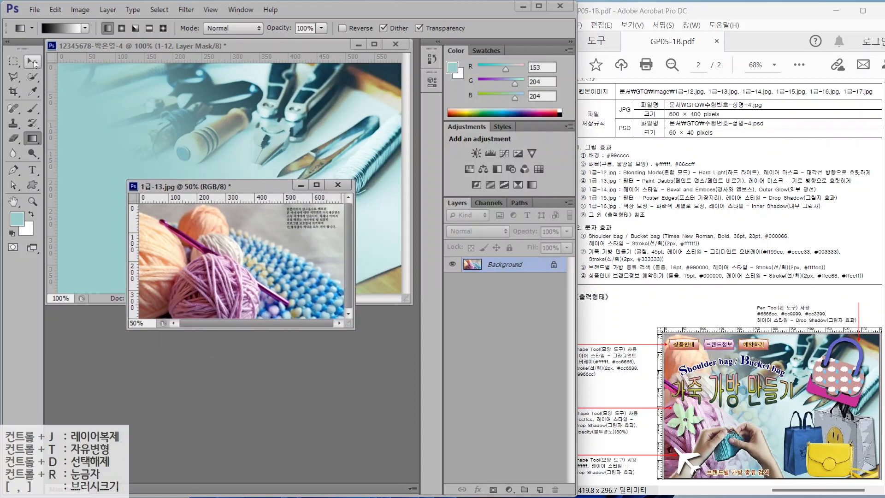
{"action": "key", "text": "v"}
{"action": "left_click_drag", "start_coordinate": [226, 223], "coordinate": [124, 102]}
{"action": "left_click", "coordinate": [266, 183]}
{"action": "left_click", "coordinate": [338, 184]}
{"action": "left_click", "coordinate": [293, 198]}
{"action": "double_click", "coordinate": [495, 268]}
- Name the yarn layer 1-13
{"action": "type", "text": "1-13"}
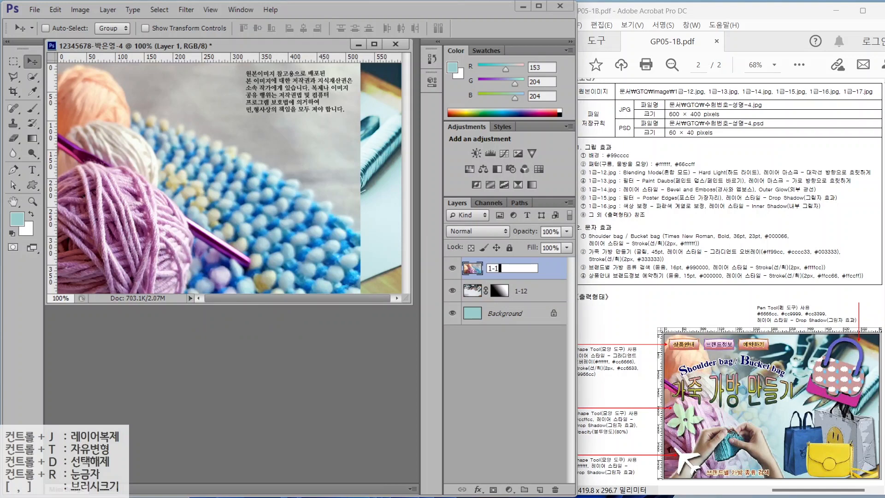
{"action": "key", "text": "Return"}
{"action": "left_click_drag", "start_coordinate": [628, 188], "coordinate": [856, 186]}
{"action": "key", "text": "Escape"}
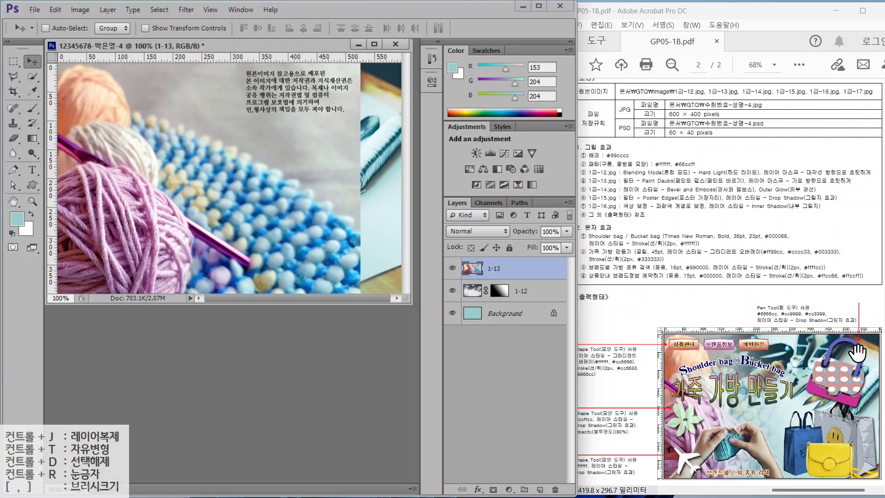
- Apply the Artistic > Paint Daubs filter from the Filter Gallery to the 1-13 layer
{"action": "left_click", "coordinate": [187, 9]}
{"action": "key", "text": "Escape"}
{"action": "left_click", "coordinate": [186, 10]}
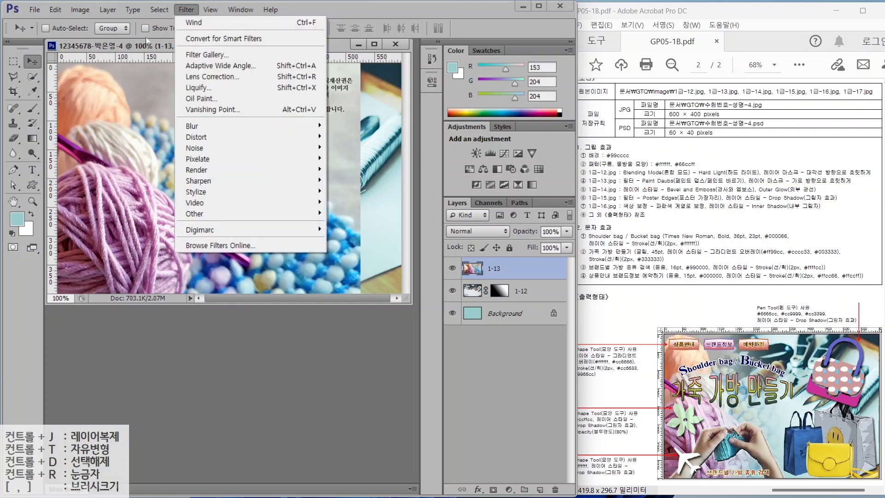
{"action": "left_click", "coordinate": [197, 56]}
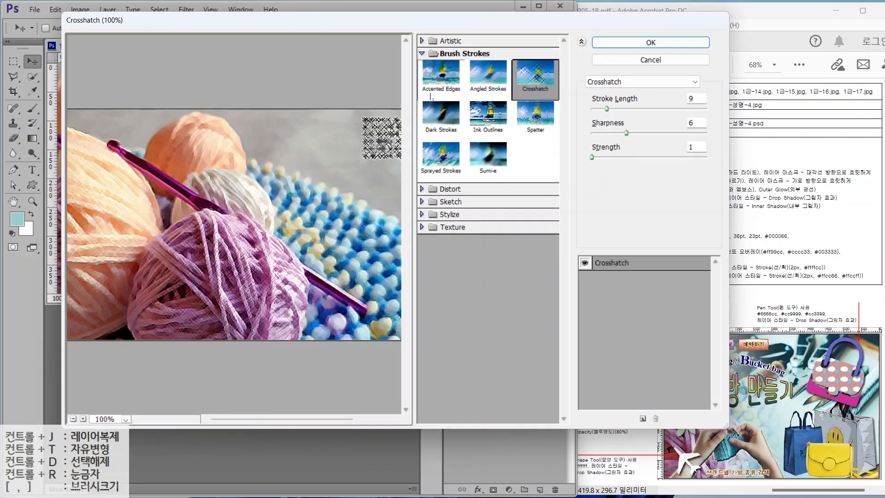
{"action": "left_click", "coordinate": [433, 41]}
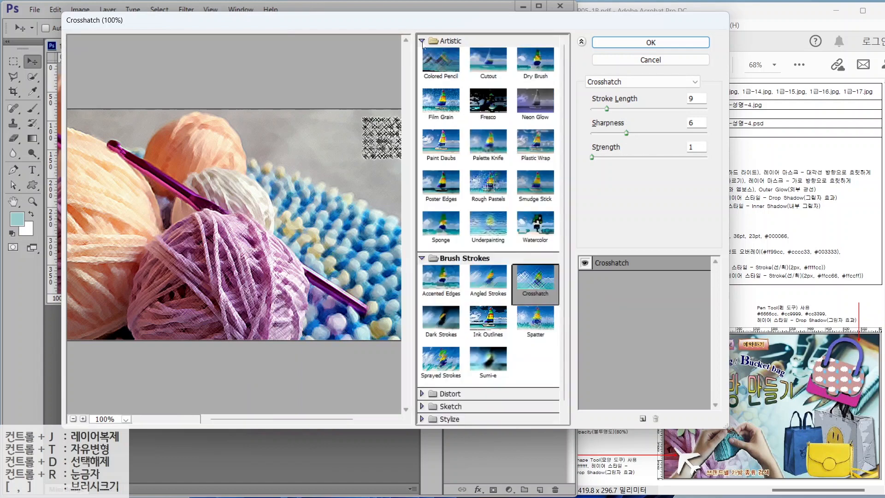
{"action": "left_click", "coordinate": [441, 147]}
{"action": "left_click", "coordinate": [663, 41]}
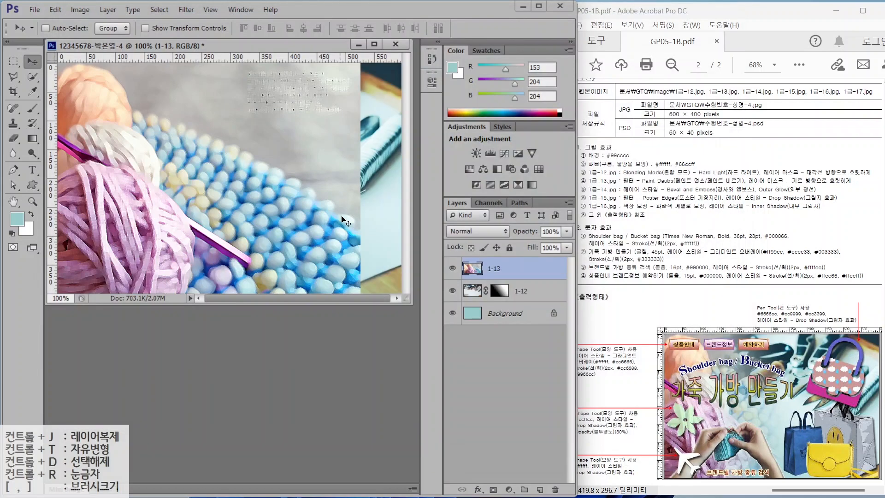
- Add a layer mask to the yarn layer 1-13
{"action": "mouse_move", "coordinate": [435, 193]}
{"action": "left_mouse_down"}
{"action": "mouse_move", "coordinate": [515, 417]}
{"action": "mouse_move", "coordinate": [572, 492]}
{"action": "left_mouse_up"}
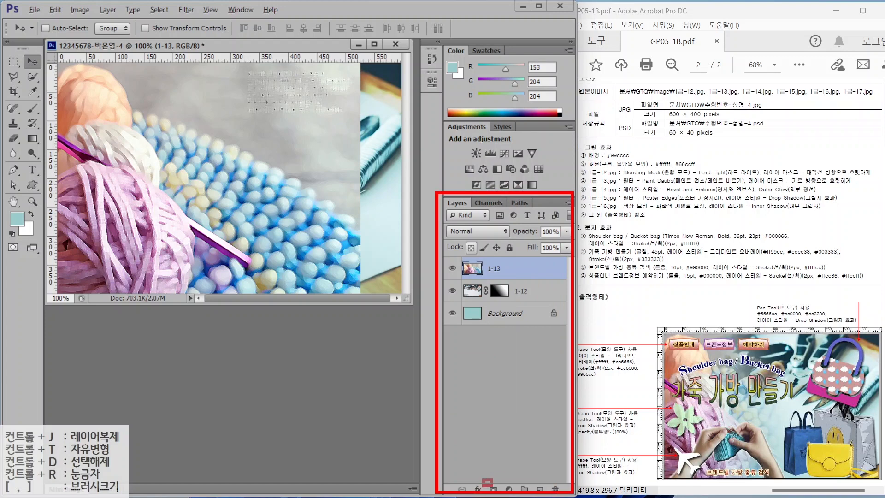
{"action": "left_click_drag", "start_coordinate": [527, 455], "coordinate": [496, 486]}
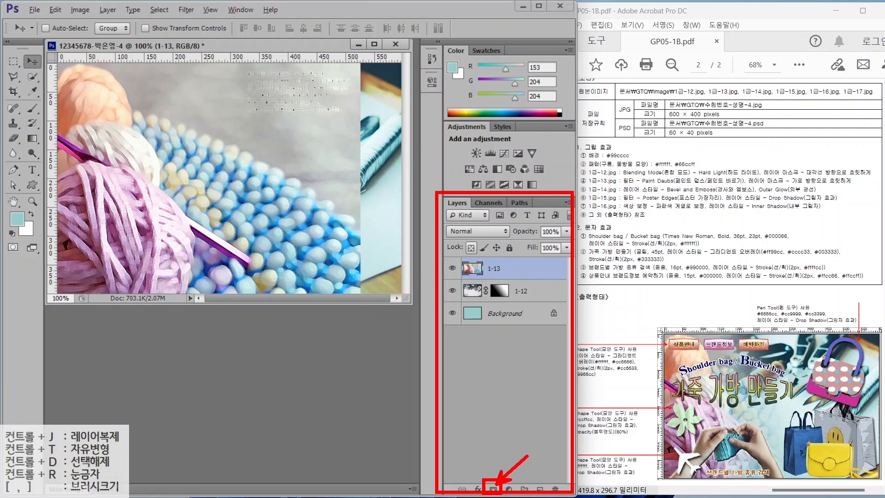
{"action": "key", "text": "Escape"}
{"action": "left_click", "coordinate": [492, 489]}
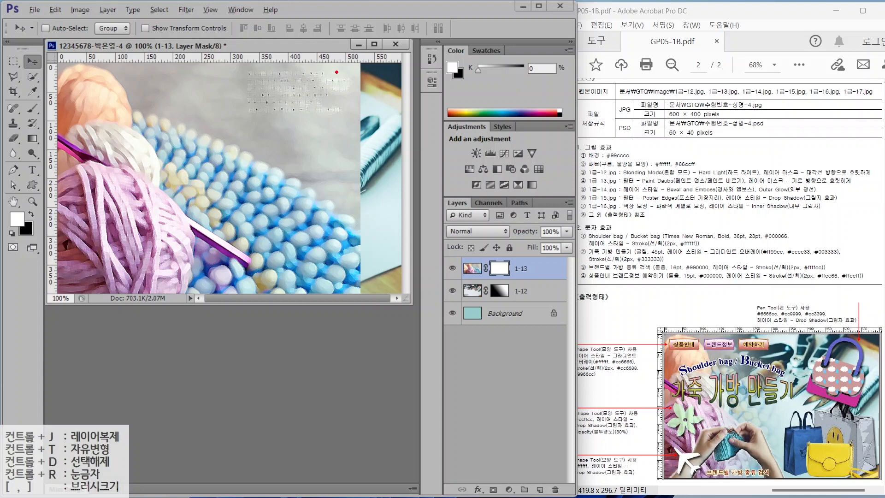
{"action": "mouse_move", "coordinate": [358, 66]}
{"action": "left_mouse_down"}
{"action": "mouse_move", "coordinate": [330, 170]}
{"action": "mouse_move", "coordinate": [331, 247]}
{"action": "left_mouse_up"}
- Draw a black-to-white gradient across the mask so the yarn fades out to the right
{"action": "left_click", "coordinate": [33, 138]}
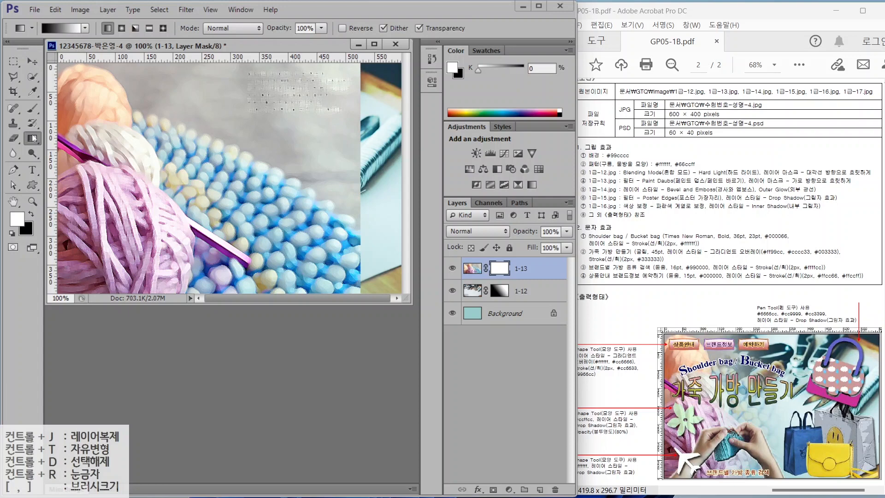
{"action": "mouse_move", "coordinate": [210, 165]}
{"action": "left_mouse_down"}
{"action": "mouse_move", "coordinate": [171, 228]}
{"action": "mouse_move", "coordinate": [124, 92]}
{"action": "mouse_move", "coordinate": [193, 179]}
{"action": "left_mouse_up"}
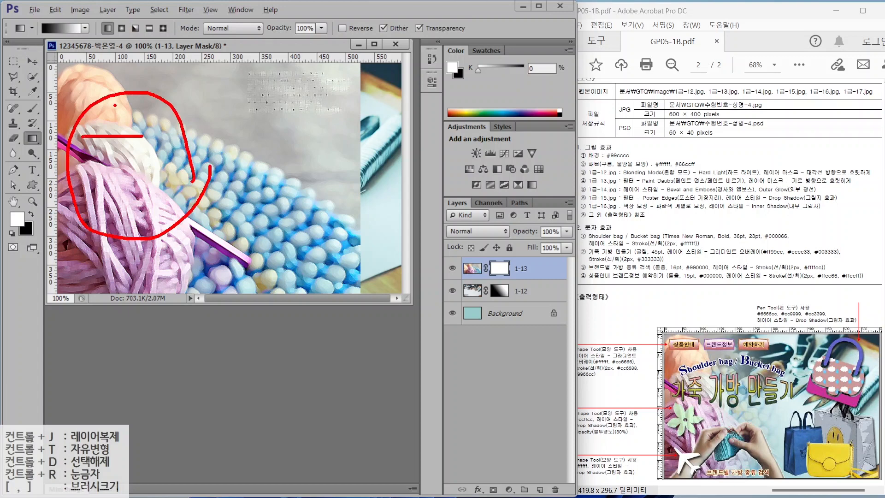
{"action": "mouse_move", "coordinate": [115, 105]}
{"action": "left_mouse_down"}
{"action": "mouse_move", "coordinate": [110, 174]}
{"action": "mouse_move", "coordinate": [159, 177]}
{"action": "left_mouse_up"}
{"action": "left_click_drag", "start_coordinate": [165, 143], "coordinate": [153, 198]}
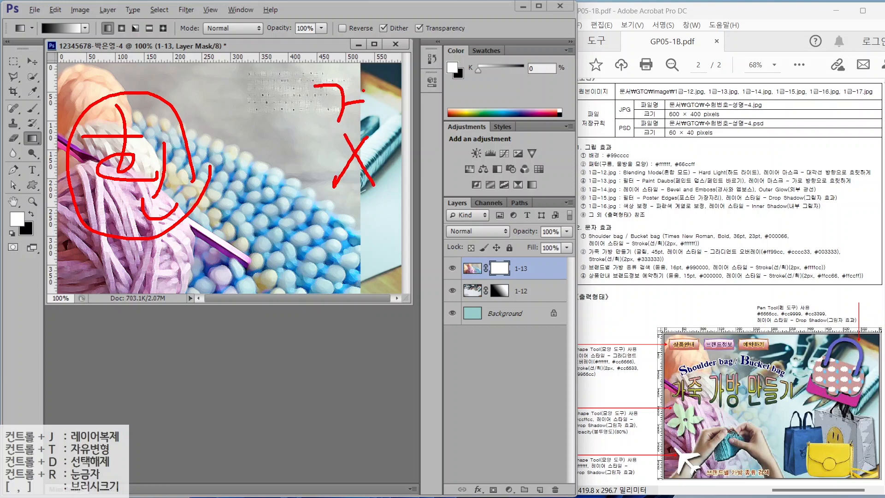
{"action": "left_click_drag", "start_coordinate": [350, 123], "coordinate": [362, 147]}
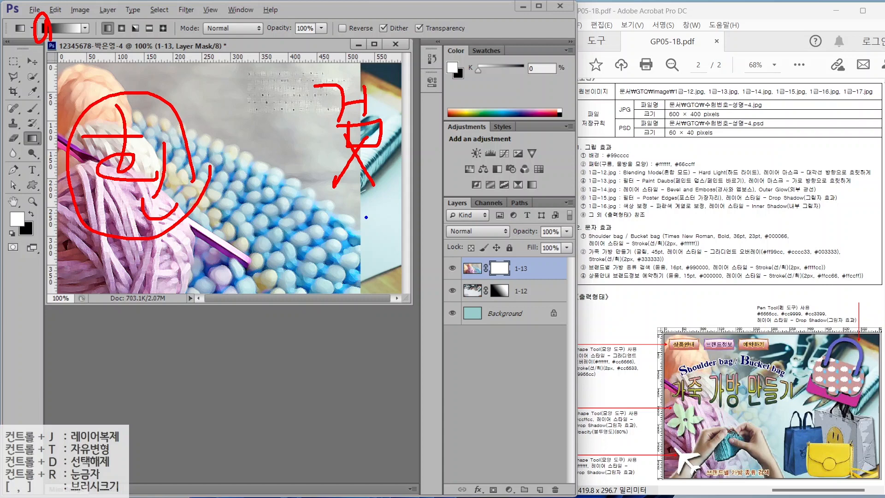
{"action": "left_click_drag", "start_coordinate": [354, 219], "coordinate": [265, 221]}
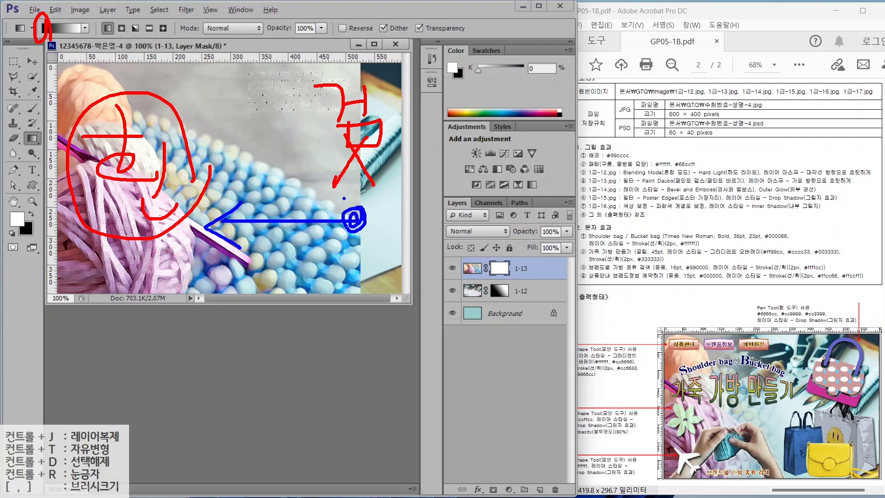
{"action": "key", "text": "Escape"}
{"action": "left_click_drag", "start_coordinate": [211, 162], "coordinate": [207, 161]}
{"action": "mouse_move", "coordinate": [276, 181]}
{"action": "left_mouse_down"}
{"action": "mouse_move", "coordinate": [64, 176]}
{"action": "mouse_move", "coordinate": [104, 180]}
{"action": "left_mouse_up"}
- Open 1급-14.jpg and Quick-Select the knitting hands, excluding the background gap
{"action": "double_click", "coordinate": [244, 349]}
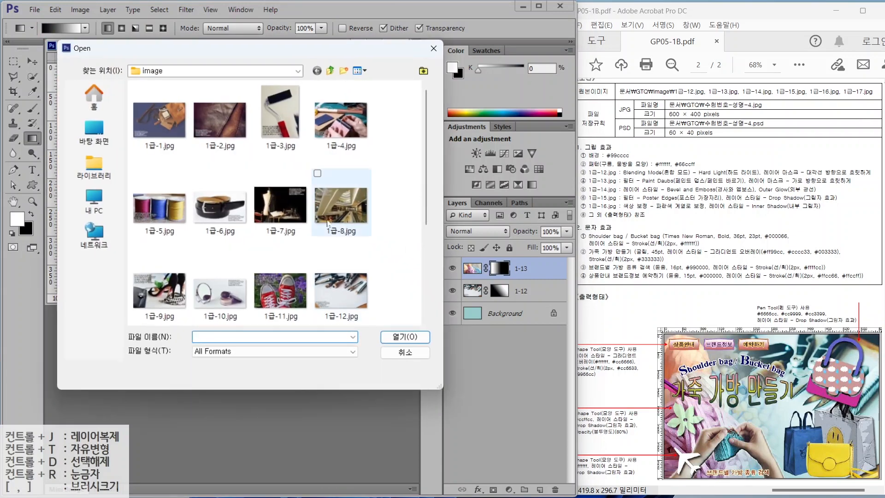
{"action": "scroll", "coordinate": [335, 203], "scroll_direction": "down", "scroll_amount": 3}
{"action": "double_click", "coordinate": [221, 203]}
{"action": "key", "text": "w"}
{"action": "mouse_move", "coordinate": [291, 146]}
{"action": "left_mouse_down"}
{"action": "mouse_move", "coordinate": [295, 131]}
{"action": "mouse_move", "coordinate": [175, 157]}
{"action": "mouse_move", "coordinate": [331, 198]}
{"action": "mouse_move", "coordinate": [230, 160]}
{"action": "left_mouse_up"}
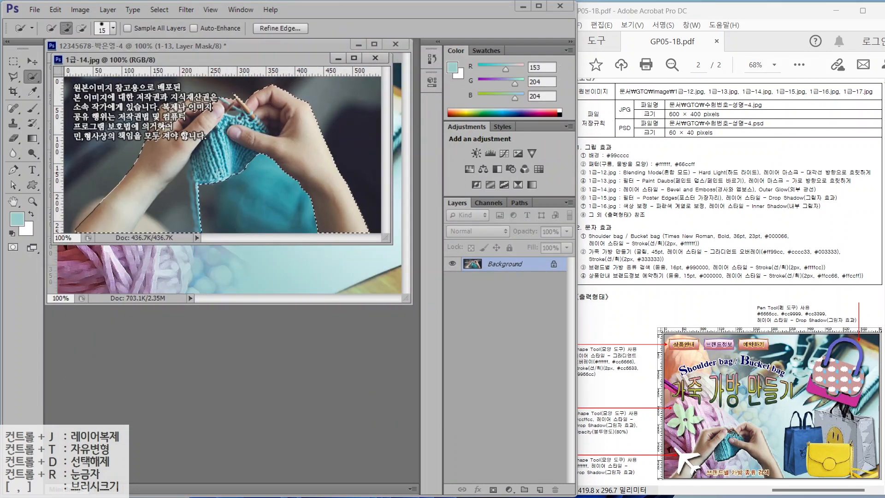
{"action": "left_click_drag", "start_coordinate": [185, 187], "coordinate": [163, 217]}
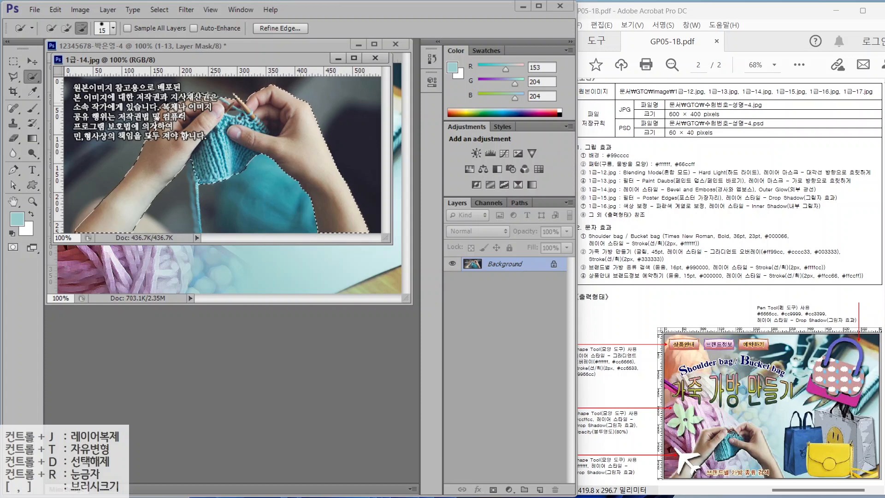
- Drag the selected hands into the poster and name the new layer 1-14
{"action": "left_click_drag", "start_coordinate": [193, 59], "coordinate": [216, 169]}
{"action": "left_click", "coordinate": [35, 61]}
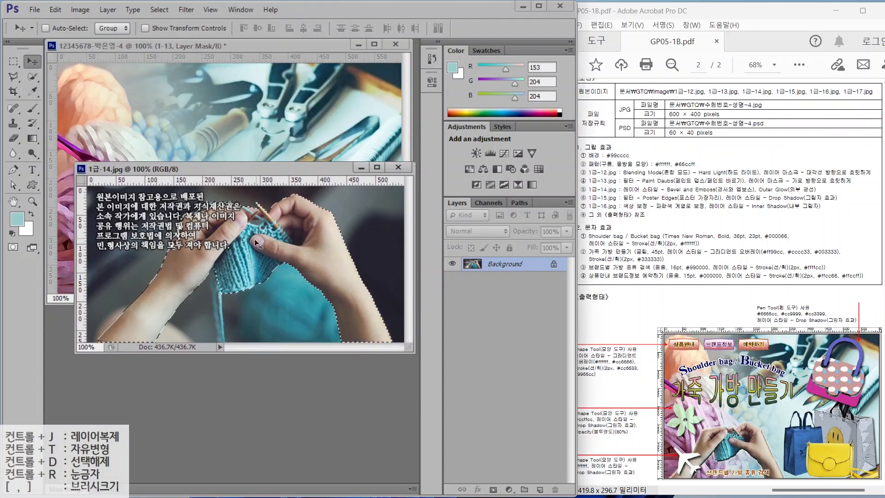
{"action": "left_click_drag", "start_coordinate": [254, 239], "coordinate": [186, 209]}
{"action": "double_click", "coordinate": [499, 268]}
{"action": "type", "text": "1-14"}
{"action": "key", "text": "Return"}
- Scale the hands layer down to about 73% toward the lower left
{"action": "key", "text": "ctrl+t"}
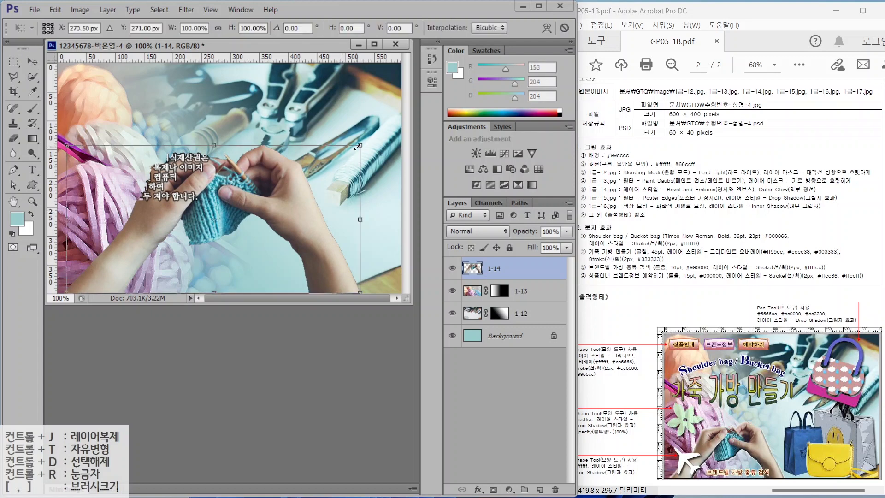
{"action": "left_click_drag", "start_coordinate": [360, 147], "coordinate": [253, 199]}
{"action": "key", "text": "Return"}
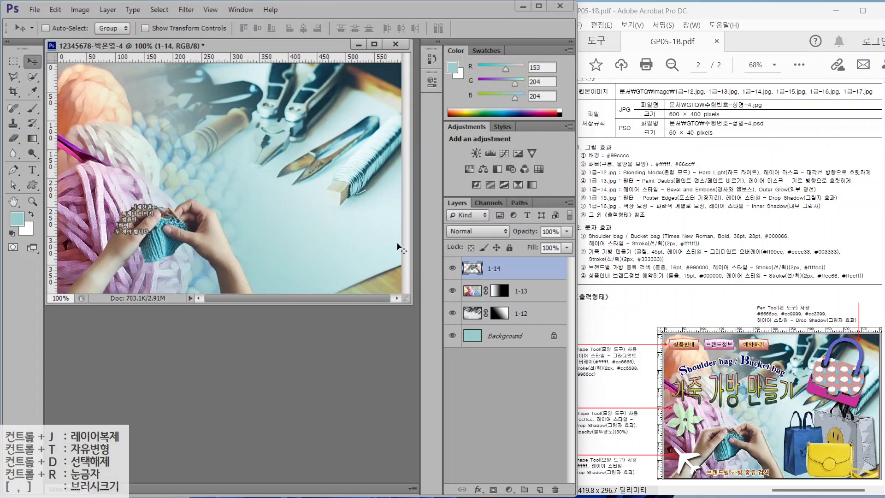
- Give layer 1-14 Bevel & Emboss and Outer Glow, then open 1급-15.jpg
{"action": "left_click", "coordinate": [472, 482]}
{"action": "left_click", "coordinate": [480, 274]}
{"action": "left_click", "coordinate": [478, 489]}
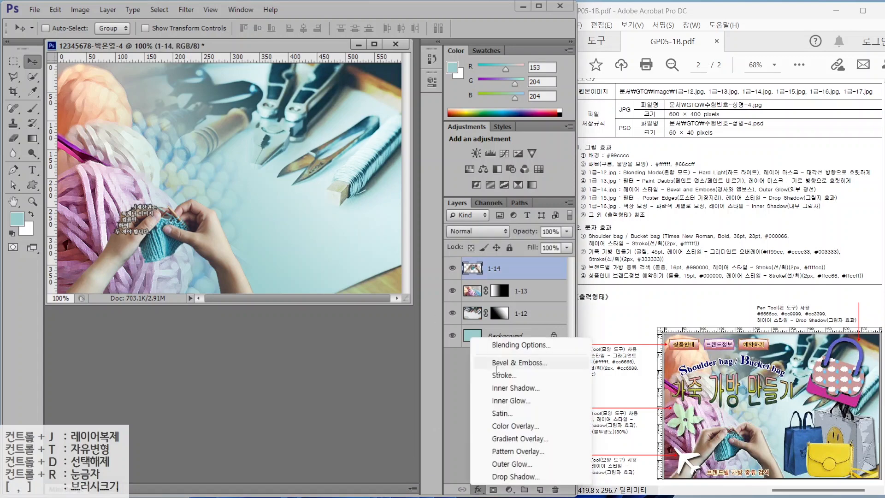
{"action": "left_click", "coordinate": [496, 364]}
{"action": "left_click", "coordinate": [292, 335]}
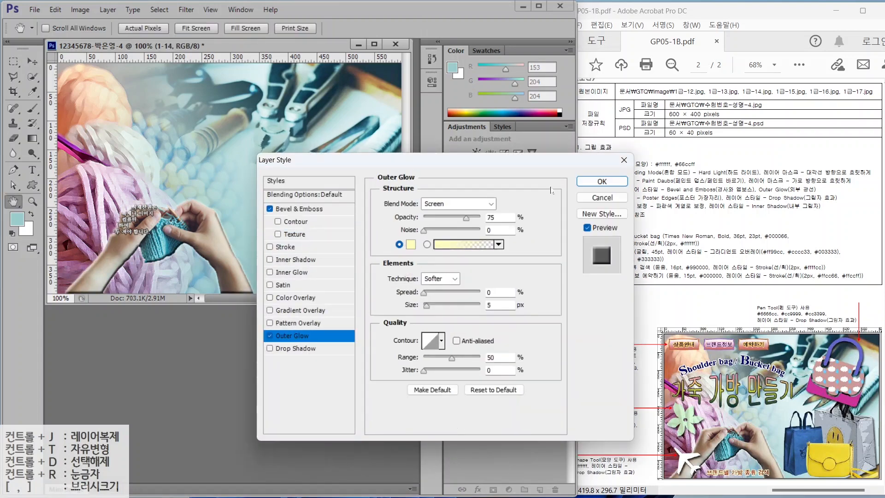
{"action": "left_click", "coordinate": [602, 181]}
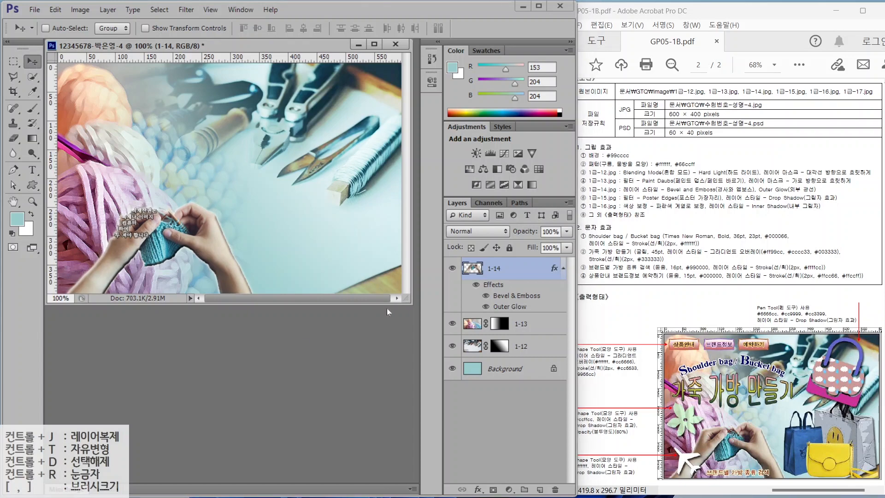
{"action": "key", "text": "ctrl+o"}
{"action": "double_click", "coordinate": [264, 207]}
- Select the white shopping bag using Quick Selection and the Polygonal Lasso
{"action": "left_click", "coordinate": [33, 76]}
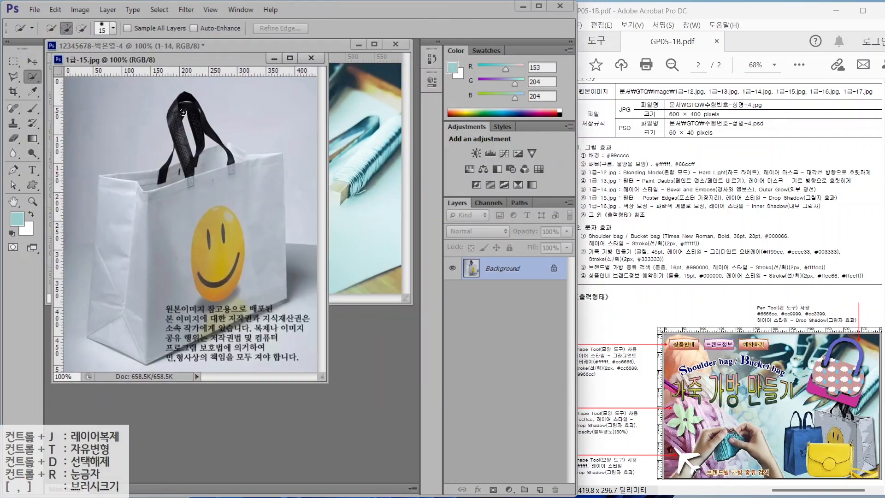
{"action": "left_click_drag", "start_coordinate": [213, 169], "coordinate": [131, 196]}
{"action": "key", "text": "ctrl+z"}
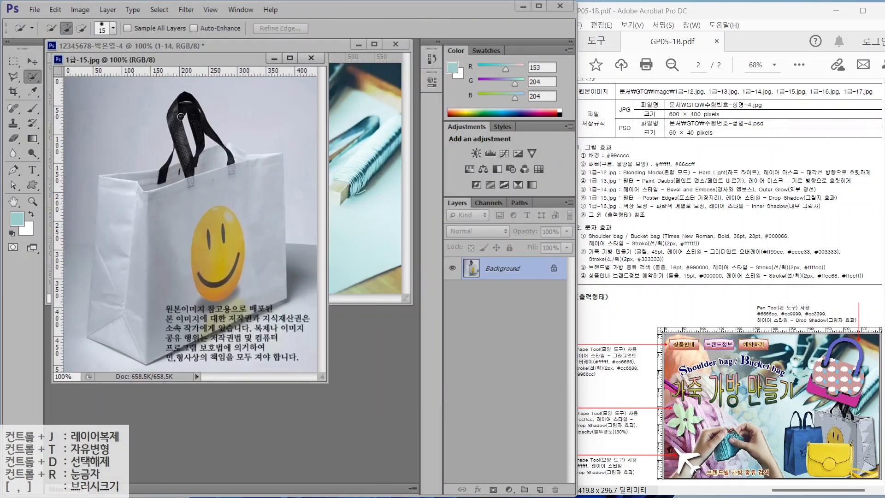
{"action": "left_click_drag", "start_coordinate": [233, 162], "coordinate": [166, 179]}
{"action": "left_click", "coordinate": [14, 76]}
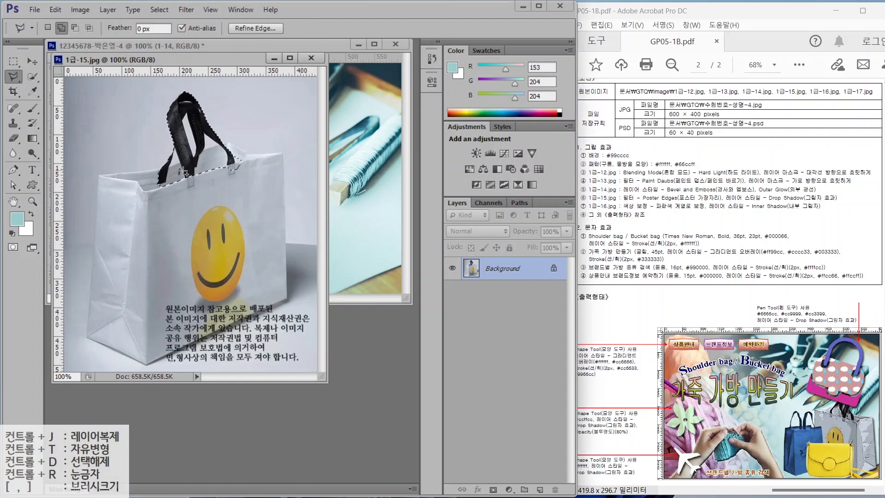
{"action": "left_click", "coordinate": [98, 175]}
{"action": "left_click", "coordinate": [87, 337]}
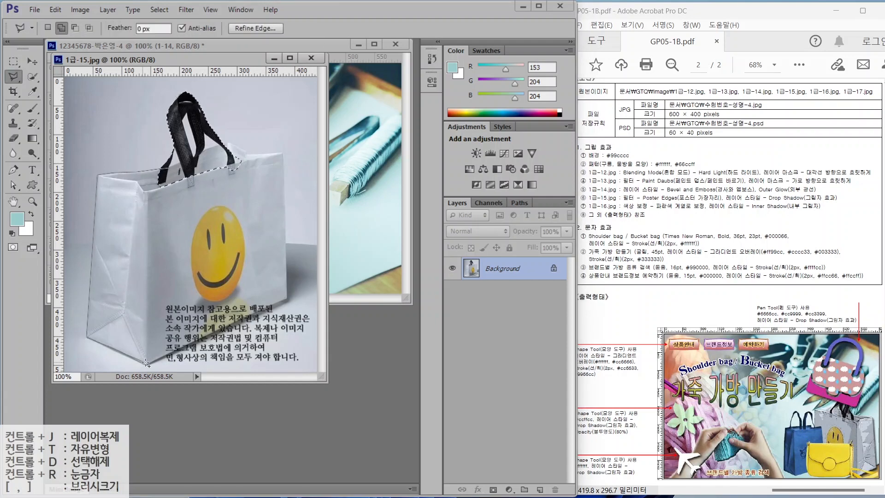
{"action": "left_click", "coordinate": [147, 364]}
{"action": "left_click", "coordinate": [287, 302]}
{"action": "left_click", "coordinate": [225, 140]}
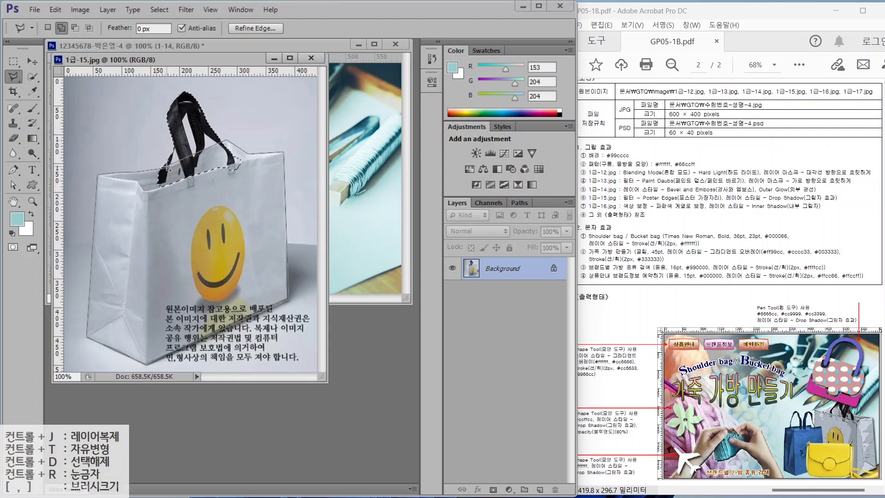
{"action": "left_click", "coordinate": [162, 171]}
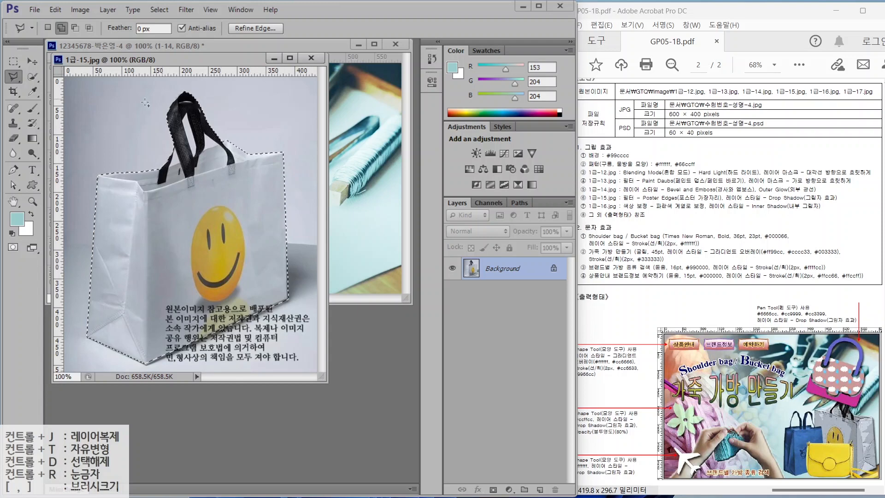
{"action": "left_click", "coordinate": [32, 77]}
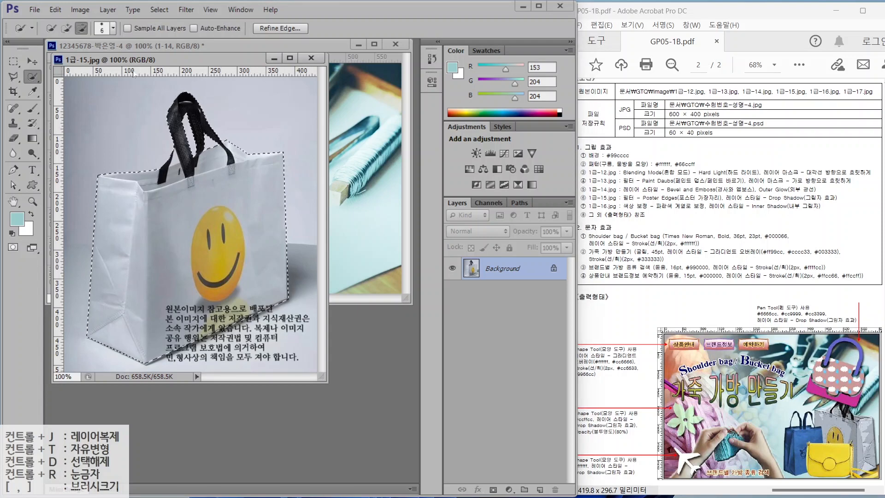
- Move the bag into the poster as layer 1-15 and close its source image
{"action": "key", "text": "v"}
{"action": "left_click_drag", "start_coordinate": [240, 232], "coordinate": [371, 216]}
{"action": "double_click", "coordinate": [500, 268]}
{"action": "type", "text": "1-15"}
{"action": "key", "text": "Return"}
{"action": "left_click", "coordinate": [294, 337]}
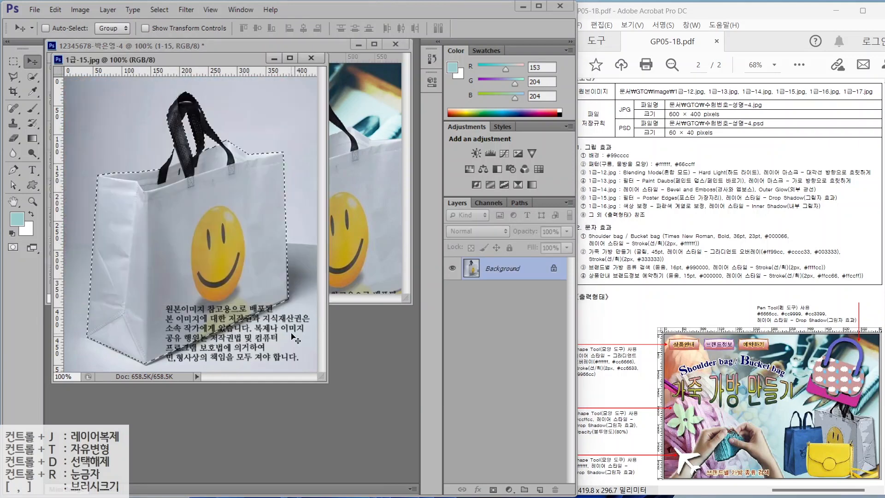
{"action": "left_click", "coordinate": [311, 57]}
- Shrink the bag, flip it horizontally, place it at right and tilt it slightly clockwise
{"action": "key", "text": "ctrl+t"}
{"action": "left_click_drag", "start_coordinate": [210, 77], "coordinate": [297, 210]}
{"action": "left_click_drag", "start_coordinate": [396, 259], "coordinate": [343, 198]}
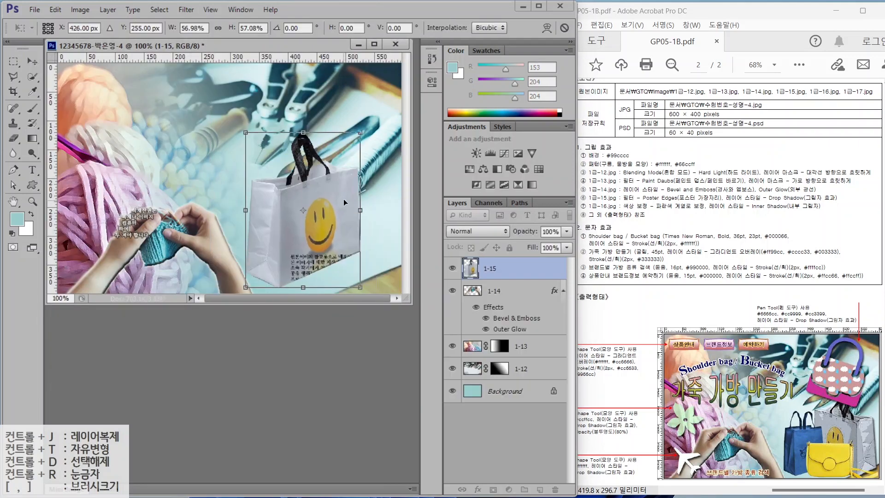
{"action": "right_click", "coordinate": [329, 199]}
{"action": "left_click", "coordinate": [360, 374]}
{"action": "left_click_drag", "start_coordinate": [330, 239], "coordinate": [363, 243]}
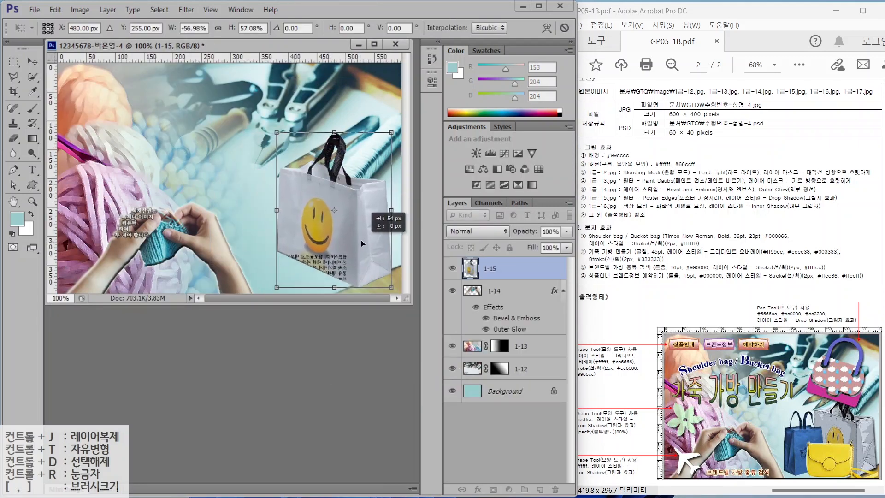
{"action": "left_click_drag", "start_coordinate": [262, 65], "coordinate": [324, 173]}
{"action": "key", "text": "Return"}
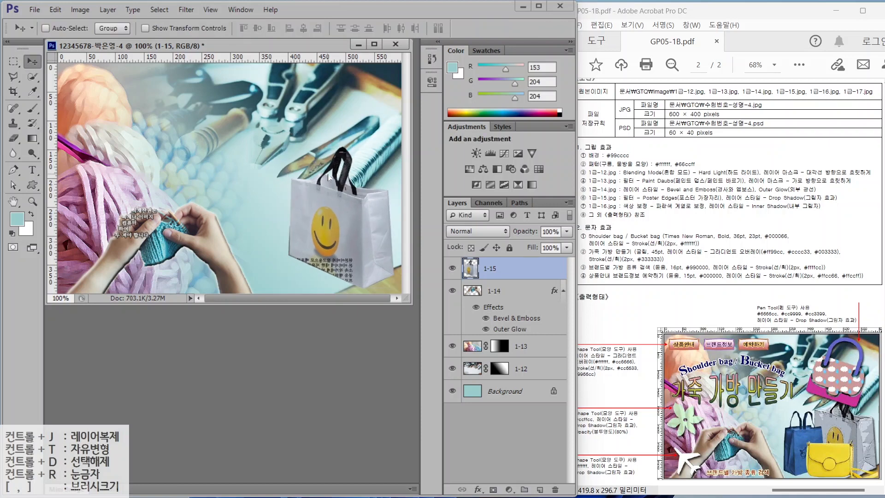
- Apply the Poster Edges filter and a Drop Shadow to layer 1-15
{"action": "left_click", "coordinate": [186, 9]}
{"action": "left_click", "coordinate": [192, 54]}
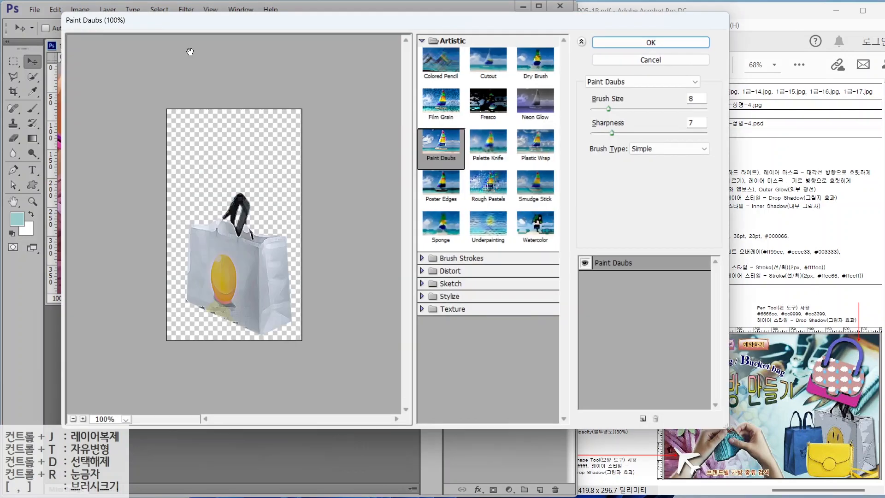
{"action": "left_click", "coordinate": [437, 193]}
{"action": "left_click", "coordinate": [635, 40]}
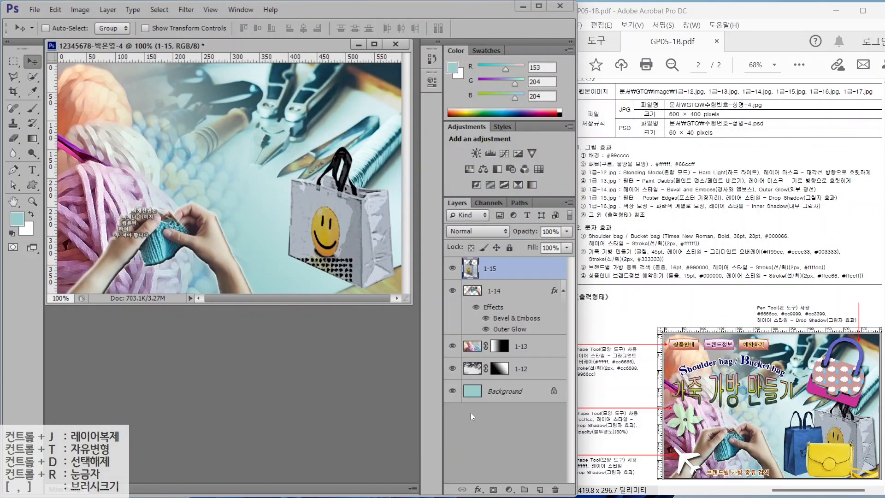
{"action": "left_click", "coordinate": [478, 489]}
{"action": "left_click", "coordinate": [488, 476]}
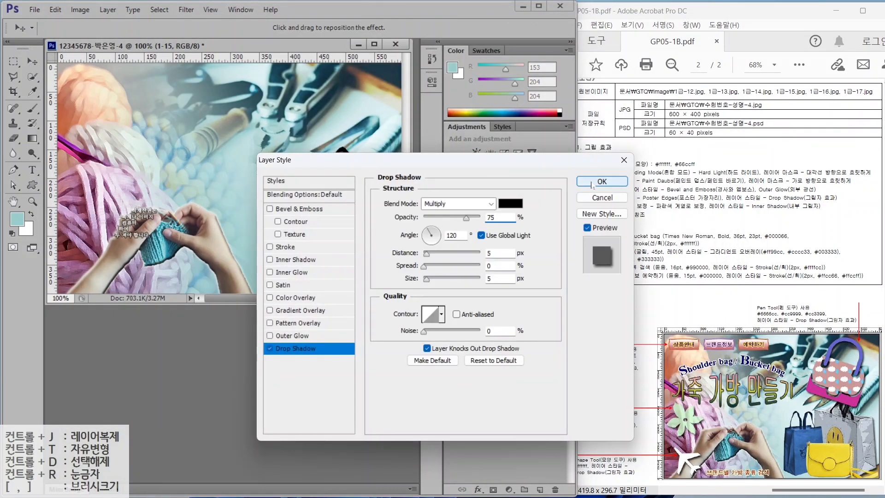
{"action": "key", "text": "Return"}
- Open the green bag photo 1급-16.jpg
{"action": "key", "text": "ctrl+o"}
{"action": "left_click", "coordinate": [325, 209]}
{"action": "left_click", "coordinate": [396, 337]}
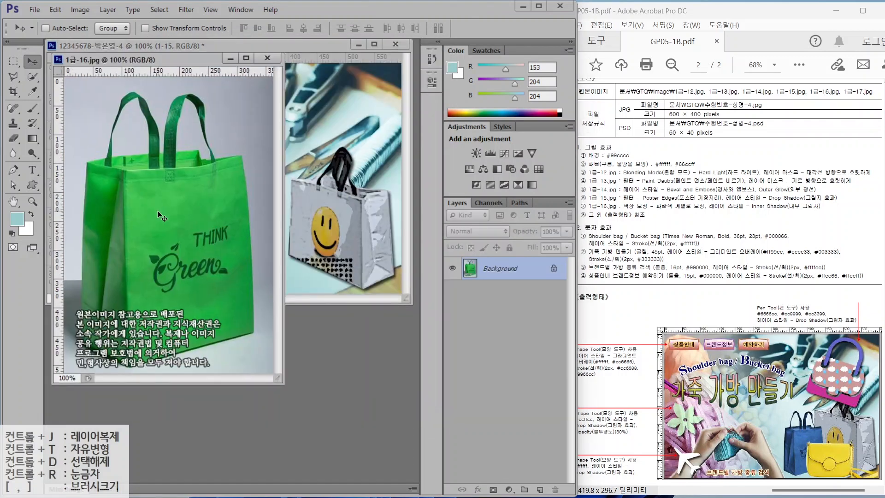
- Select the green bag with Quick Selection, trimming its shadow with the Polygonal Lasso
{"action": "key", "text": "w"}
{"action": "mouse_move", "coordinate": [153, 130]}
{"action": "left_mouse_down"}
{"action": "mouse_move", "coordinate": [169, 148]}
{"action": "mouse_move", "coordinate": [170, 128]}
{"action": "left_mouse_up"}
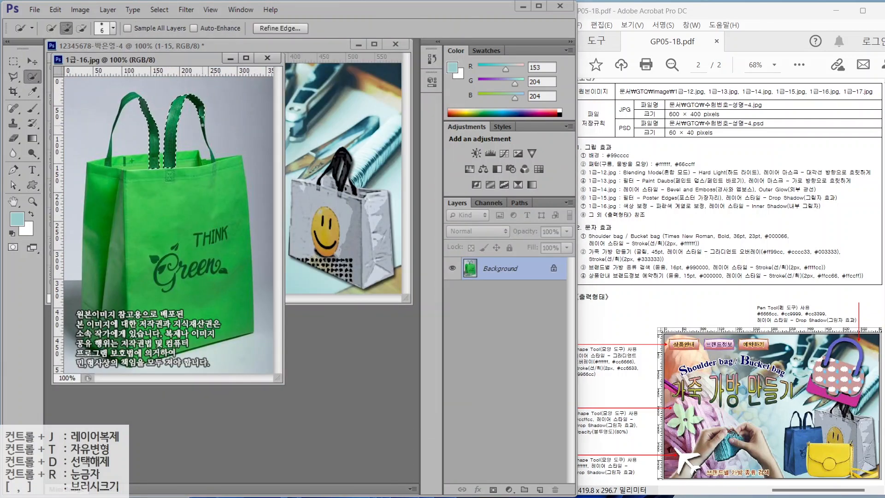
{"action": "left_click_drag", "start_coordinate": [127, 157], "coordinate": [163, 324]}
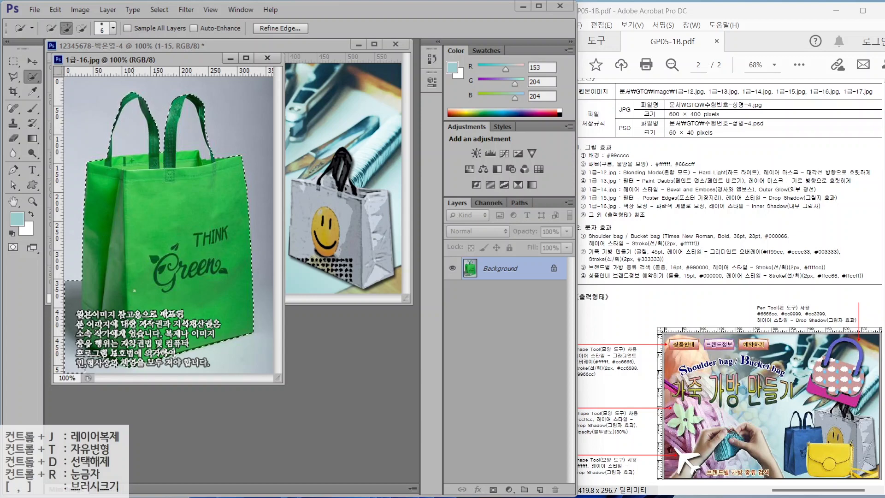
{"action": "key", "text": "l"}
{"action": "left_click", "coordinate": [76, 205]}
{"action": "left_click", "coordinate": [83, 210]}
{"action": "left_click", "coordinate": [81, 288]}
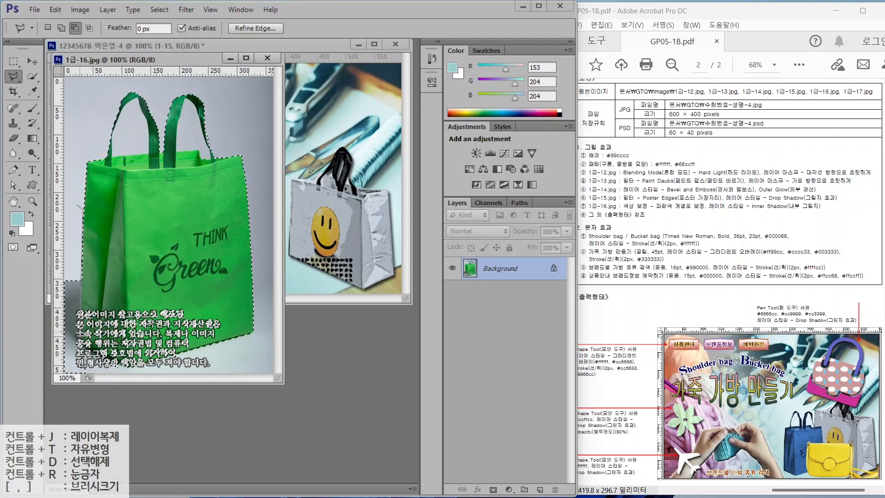
{"action": "left_click", "coordinate": [82, 338]}
{"action": "left_click", "coordinate": [139, 368]}
{"action": "left_click", "coordinate": [106, 386]}
{"action": "left_click", "coordinate": [76, 204]}
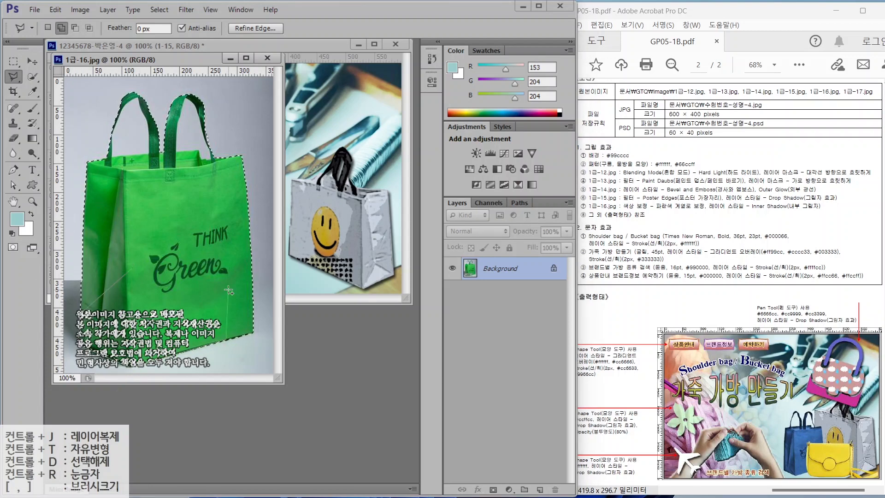
{"action": "key", "text": "w"}
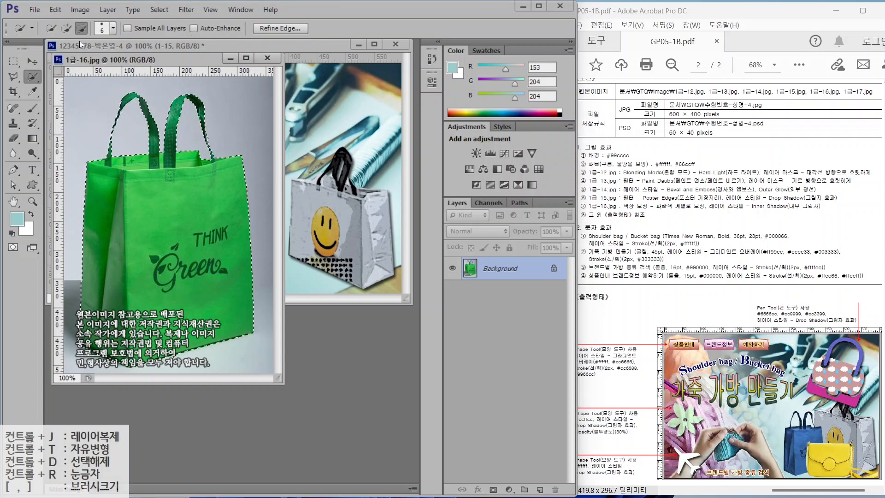
- Move the green bag into the poster as layer 1-16 and close its source image
{"action": "key", "text": "v"}
{"action": "left_click_drag", "start_coordinate": [195, 239], "coordinate": [334, 237]}
{"action": "double_click", "coordinate": [495, 270]}
{"action": "type", "text": "1-16"}
{"action": "key", "text": "Return"}
{"action": "left_click", "coordinate": [231, 341]}
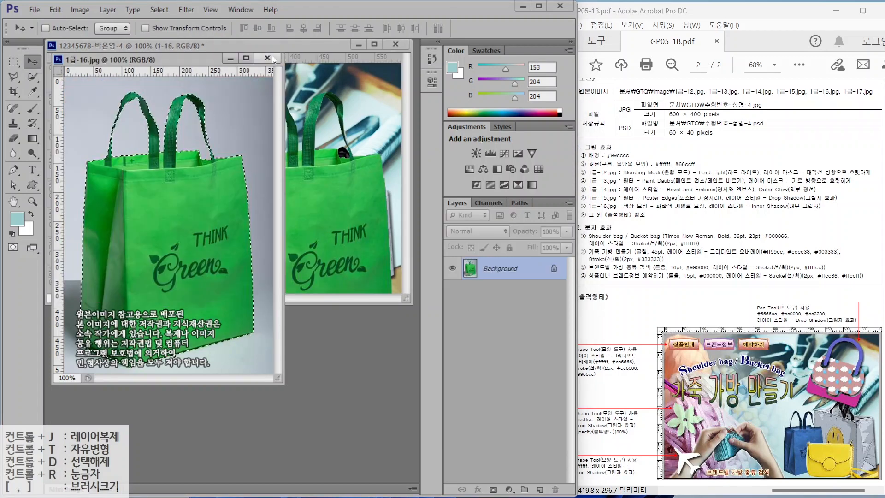
{"action": "left_click", "coordinate": [267, 45]}
- Shrink the green bag and place it beside the white bag
{"action": "key", "text": "ctrl+t"}
{"action": "left_click_drag", "start_coordinate": [217, 90], "coordinate": [297, 226]}
{"action": "left_click_drag", "start_coordinate": [336, 259], "coordinate": [232, 178]}
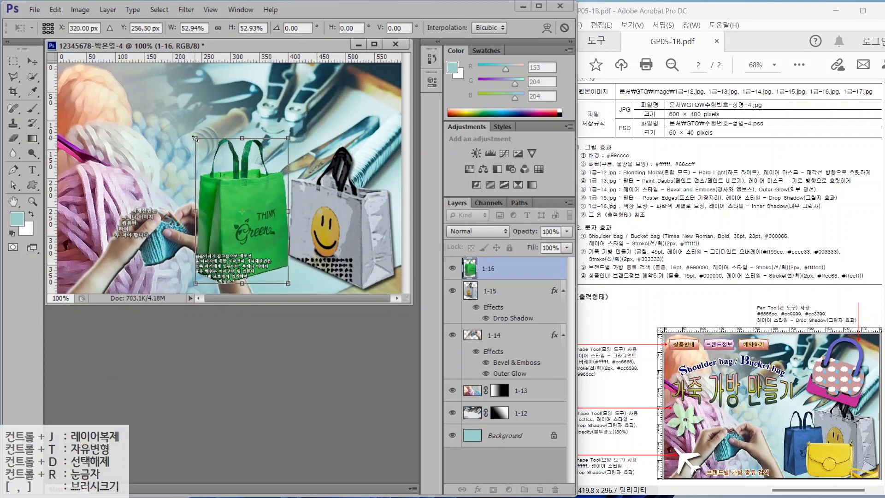
{"action": "left_click_drag", "start_coordinate": [196, 141], "coordinate": [220, 178]}
{"action": "left_click_drag", "start_coordinate": [272, 239], "coordinate": [299, 246]}
{"action": "key", "text": "Return"}
- Shift the bag's hue with Hue/Saturation so it turns blue
{"action": "left_click", "coordinate": [80, 9]}
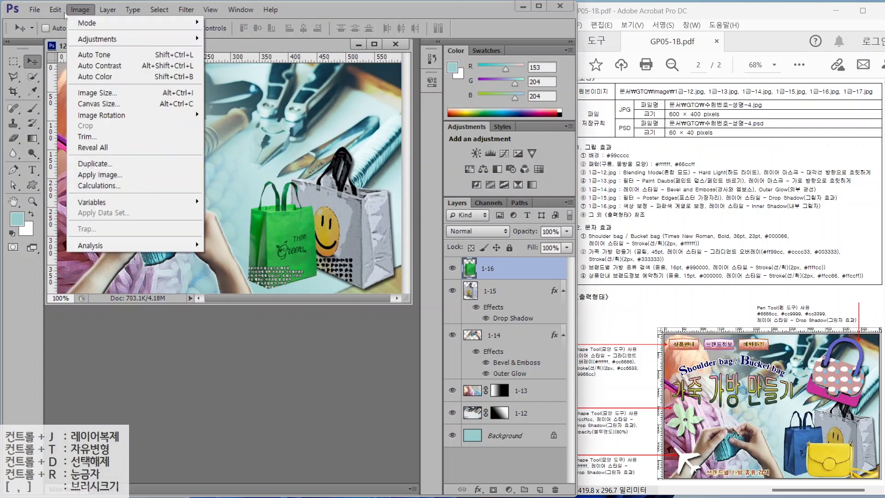
{"action": "mouse_move", "coordinate": [92, 37]}
{"action": "left_click", "coordinate": [246, 89]}
{"action": "left_click_drag", "start_coordinate": [565, 142], "coordinate": [595, 155]}
{"action": "key", "text": "Return"}
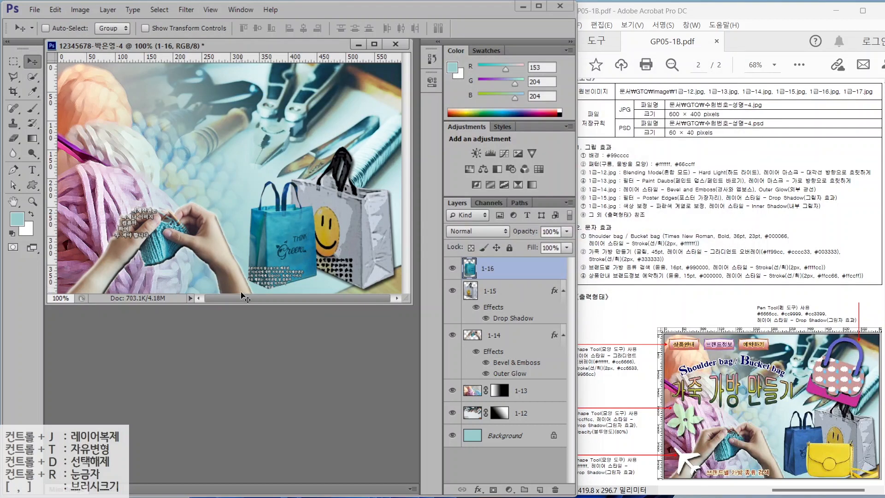
- Add an Inner Shadow to layer 1-16 and bring up the Open dialog
{"action": "left_click", "coordinate": [477, 489]}
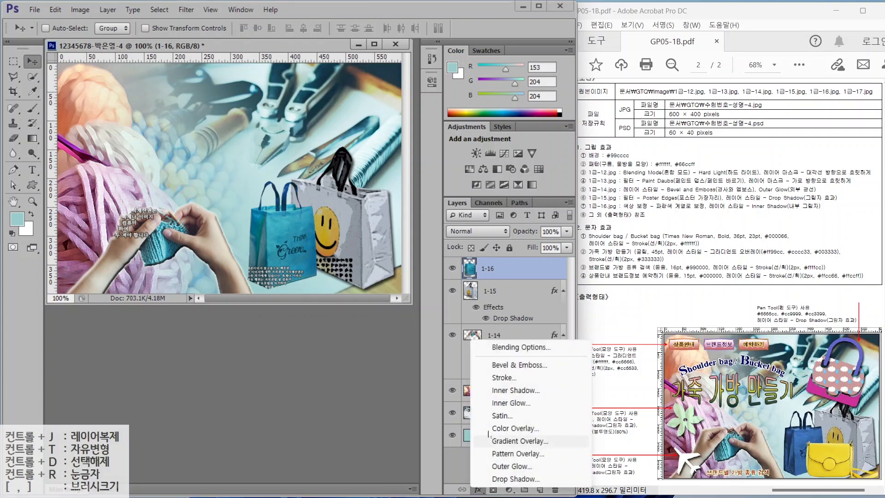
{"action": "left_click", "coordinate": [507, 395]}
{"action": "double_click", "coordinate": [230, 349]}
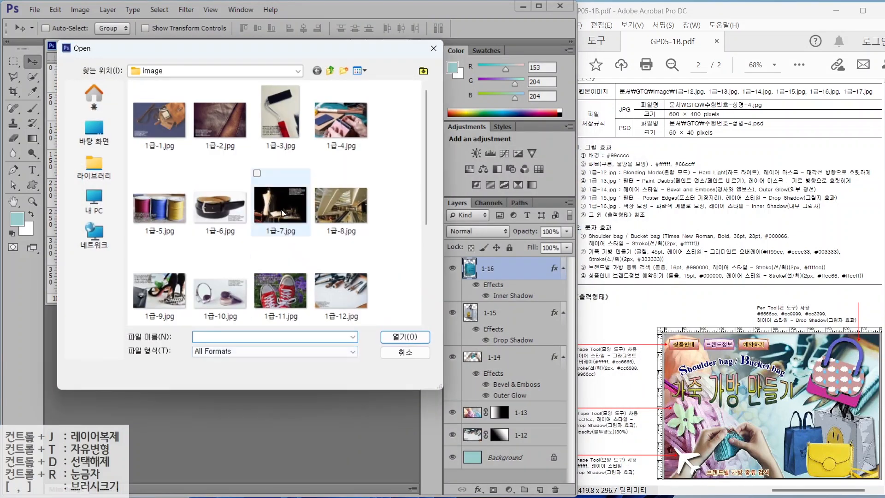
- Open the yellow bag image 1급-17.jpg
{"action": "scroll", "coordinate": [281, 209], "scroll_direction": "down", "scroll_amount": 5}
{"action": "left_click", "coordinate": [160, 291]}
{"action": "left_click", "coordinate": [401, 337]}
{"action": "left_click", "coordinate": [32, 76]}
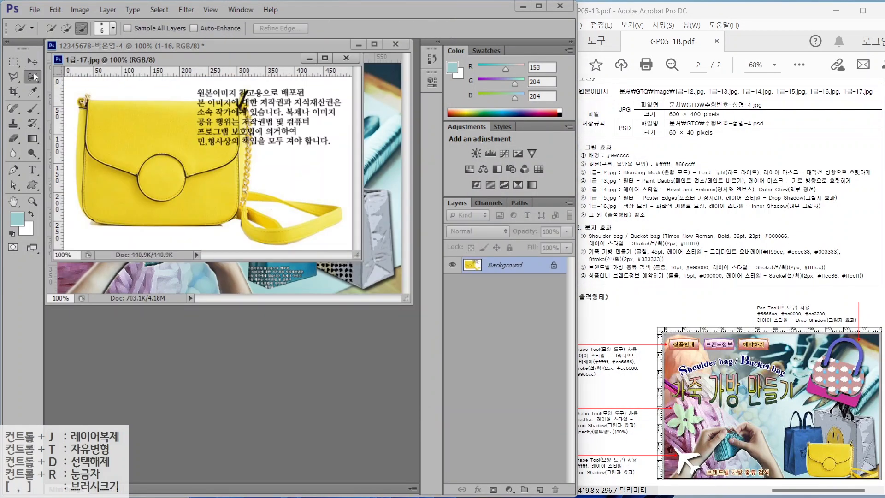
- Select the yellow bag by picking the white background with Magic Wand and inverting
{"action": "key", "text": "shift+w"}
{"action": "left_click", "coordinate": [104, 85]}
{"action": "left_click", "coordinate": [183, 10]}
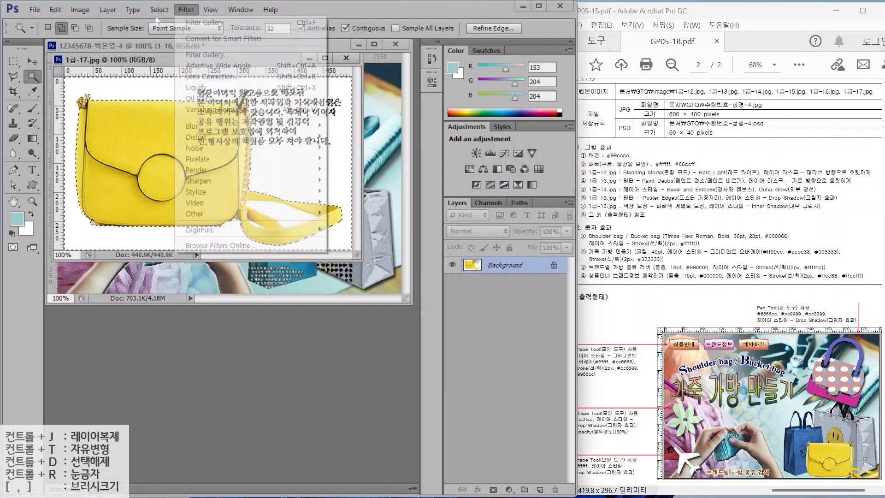
{"action": "mouse_move", "coordinate": [161, 10]}
{"action": "left_click", "coordinate": [173, 56]}
{"action": "right_click", "coordinate": [32, 77]}
{"action": "left_click", "coordinate": [52, 76]}
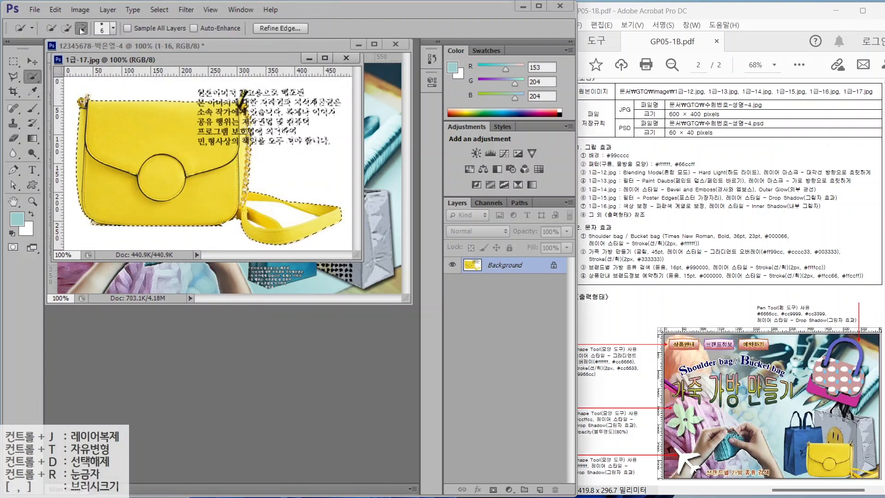
- Remove the watermark text from the selection with the Polygonal Lasso
{"action": "key", "text": "l"}
{"action": "left_click", "coordinate": [186, 83]}
{"action": "left_click", "coordinate": [347, 82]}
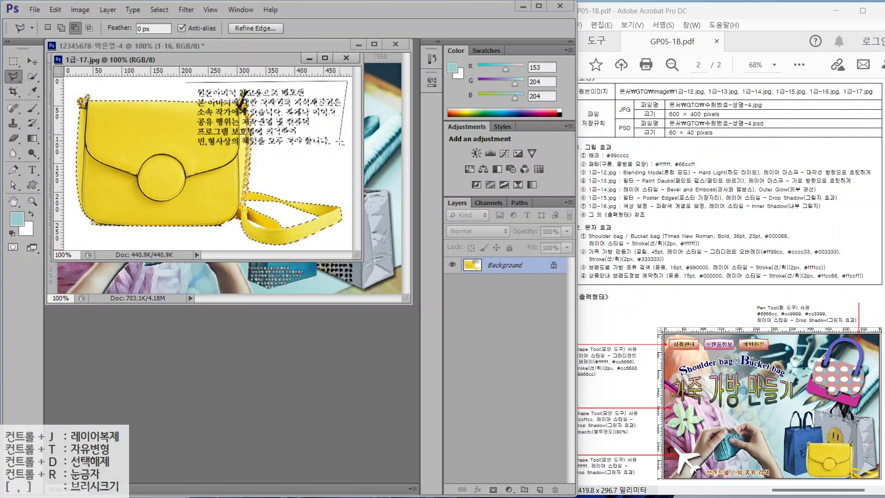
{"action": "left_click", "coordinate": [340, 154]}
{"action": "left_click", "coordinate": [251, 148]}
{"action": "left_click", "coordinate": [249, 109]}
{"action": "left_click", "coordinate": [241, 89]}
{"action": "left_click", "coordinate": [236, 100]}
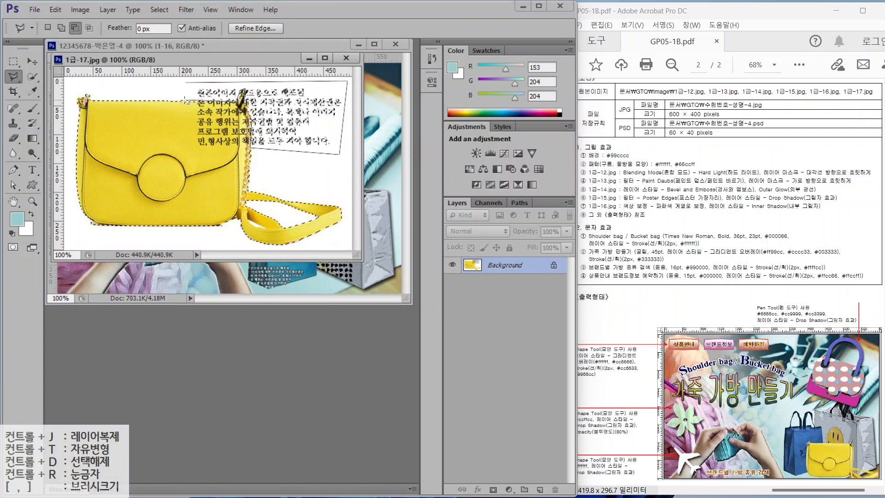
{"action": "left_click", "coordinate": [185, 83]}
- Move the yellow bag into the poster as layer 1-17 and close its source image
{"action": "left_click_drag", "start_coordinate": [193, 60], "coordinate": [207, 150]}
{"action": "key", "text": "v"}
{"action": "left_click_drag", "start_coordinate": [237, 207], "coordinate": [301, 88]}
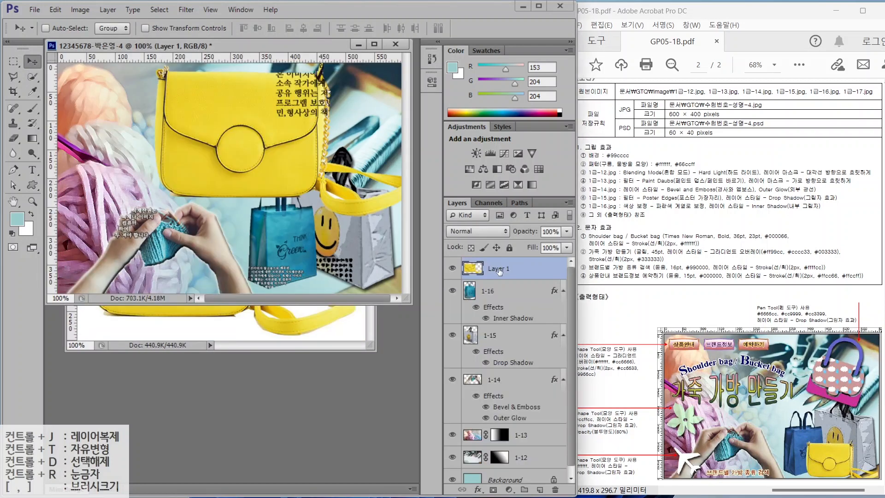
{"action": "double_click", "coordinate": [499, 268]}
{"action": "type", "text": "1-17"}
{"action": "key", "text": "Return"}
{"action": "left_click", "coordinate": [239, 318]}
{"action": "key", "text": "ctrl+w"}
- Scale the yellow bag to about 44.7% and place it in front of the shopping bags
{"action": "key", "text": "ctrl+t"}
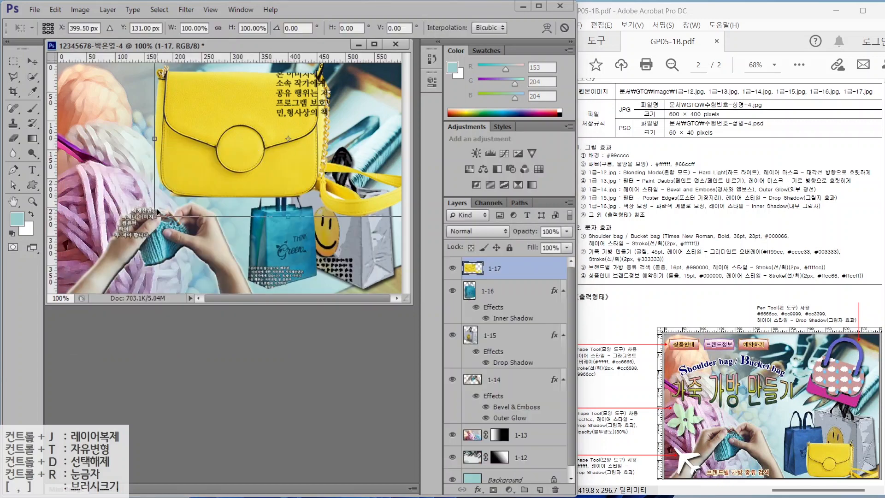
{"action": "left_click_drag", "start_coordinate": [155, 216], "coordinate": [304, 120]}
{"action": "left_click_drag", "start_coordinate": [345, 106], "coordinate": [334, 273]}
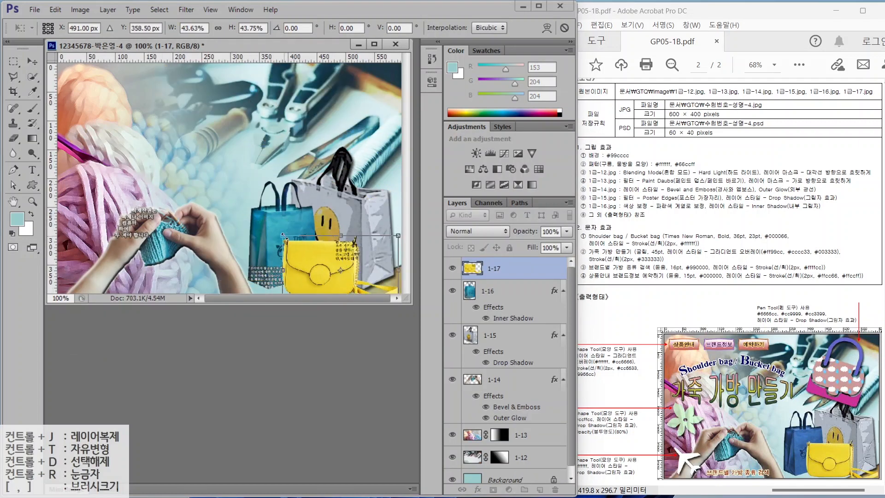
{"action": "left_click_drag", "start_coordinate": [282, 235], "coordinate": [279, 234]}
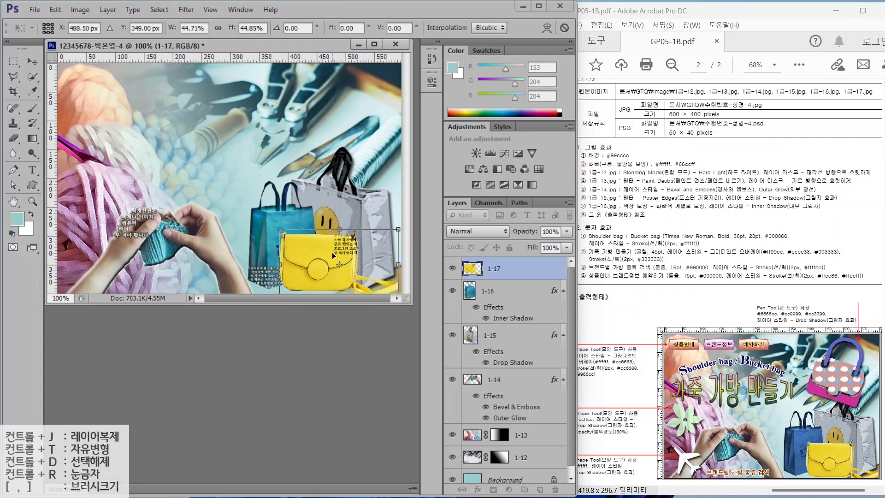
{"action": "key", "text": "Return"}
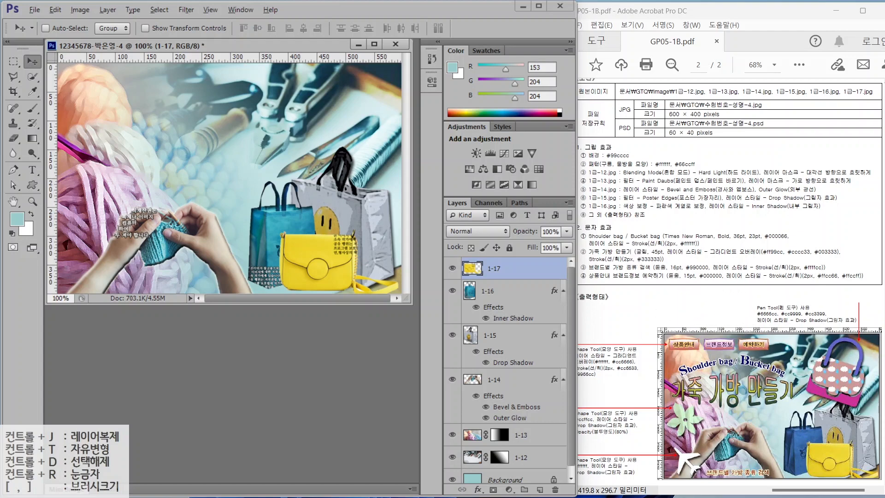
- Point out the handbag in the reference, then place a vertical guide at 370 px
{"action": "left_click_drag", "start_coordinate": [784, 304], "coordinate": [749, 241]}
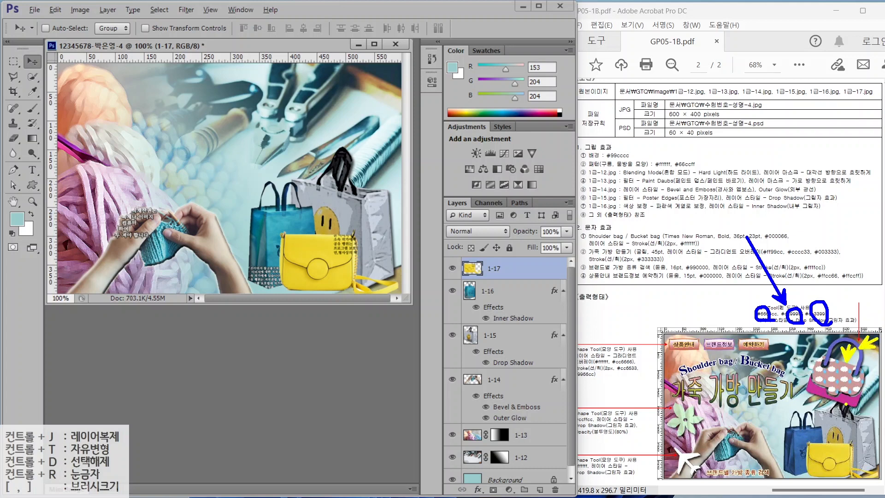
{"action": "key", "text": "Escape"}
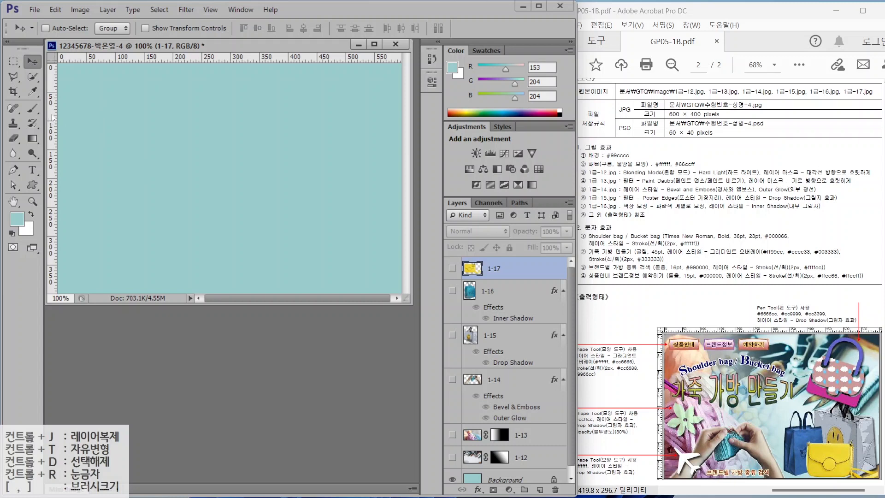
{"action": "left_click_drag", "start_coordinate": [55, 116], "coordinate": [275, 126]}
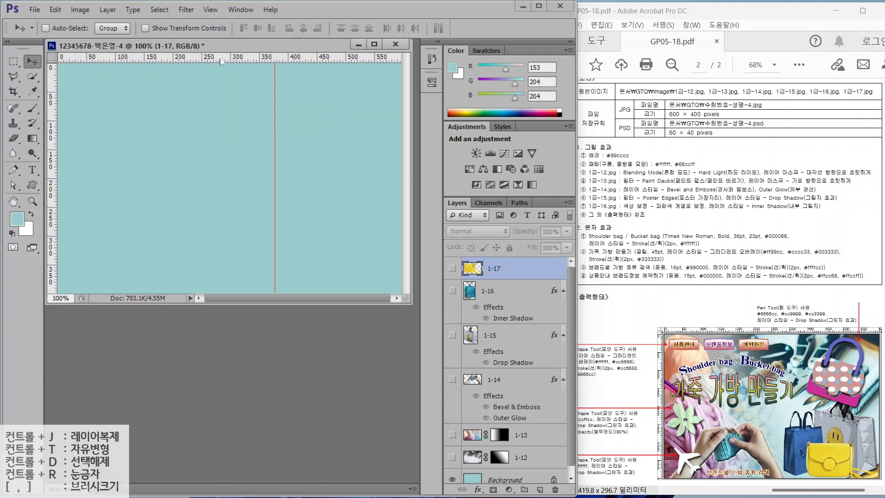
- Add a horizontal guide, mark the bag area, zoom in, and reset colours to black and white
{"action": "left_click_drag", "start_coordinate": [220, 58], "coordinate": [223, 189]}
{"action": "key", "text": "alt+2"}
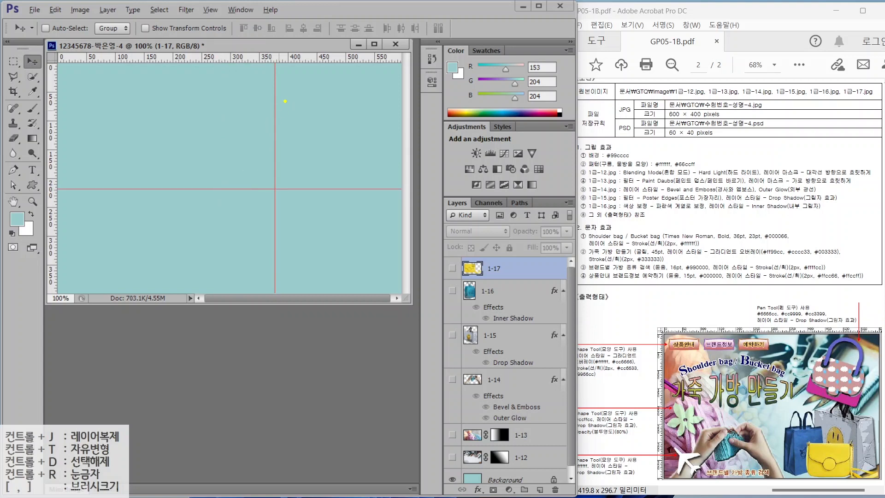
{"action": "mouse_move", "coordinate": [272, 81]}
{"action": "left_mouse_down"}
{"action": "mouse_move", "coordinate": [343, 170]}
{"action": "mouse_move", "coordinate": [391, 186]}
{"action": "left_mouse_up"}
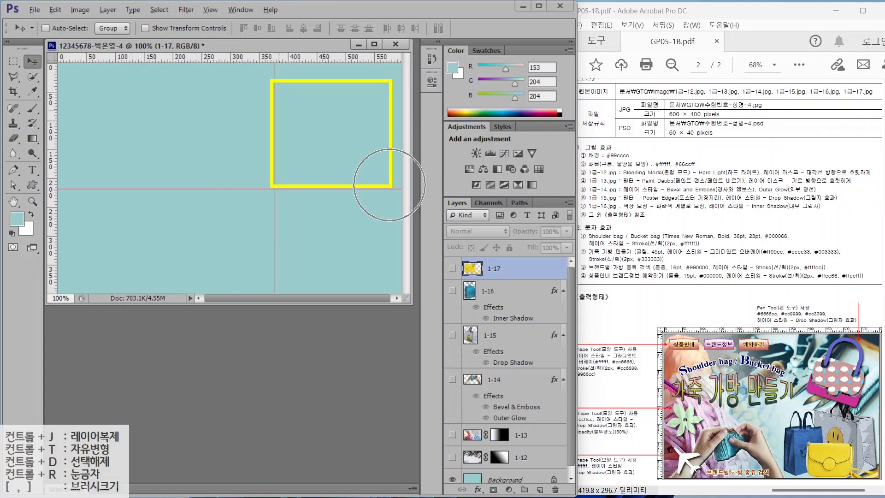
{"action": "key", "text": "Escape"}
{"action": "scroll", "coordinate": [332, 154], "scroll_direction": "up", "scroll_amount": 5}
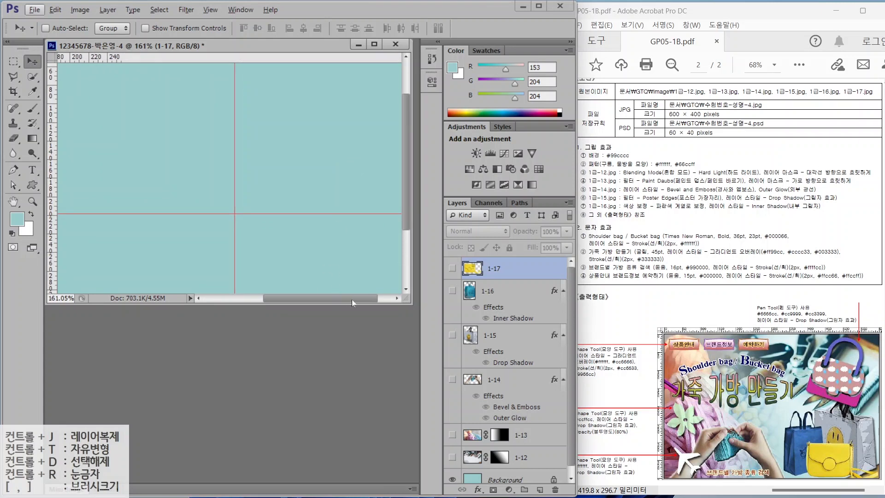
{"action": "key", "text": "d"}
{"action": "key", "text": "p"}
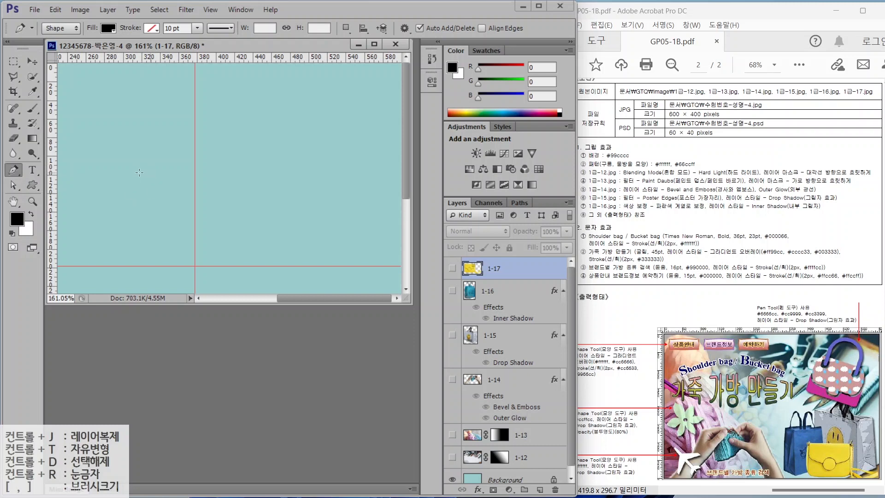
- Draw a trial rounded rectangle, point out its corner radius, then delete it
{"action": "left_click", "coordinate": [34, 184]}
{"action": "left_click", "coordinate": [85, 196]}
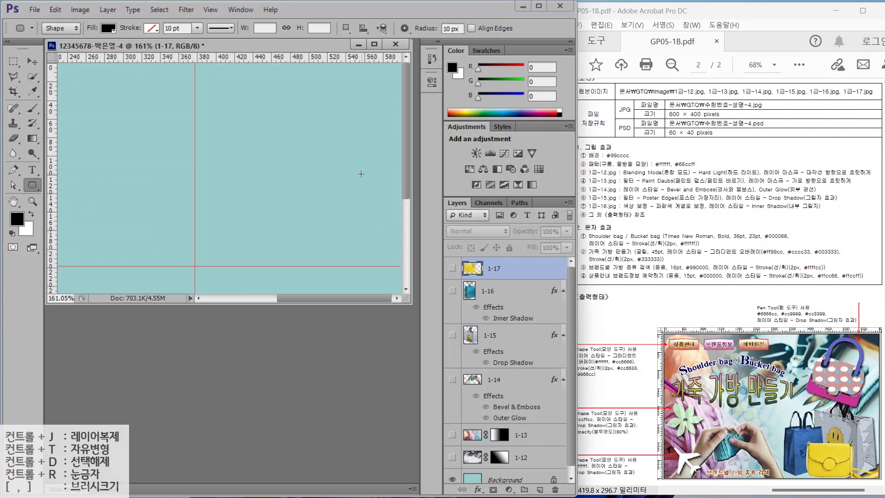
{"action": "left_click_drag", "start_coordinate": [209, 109], "coordinate": [359, 220]}
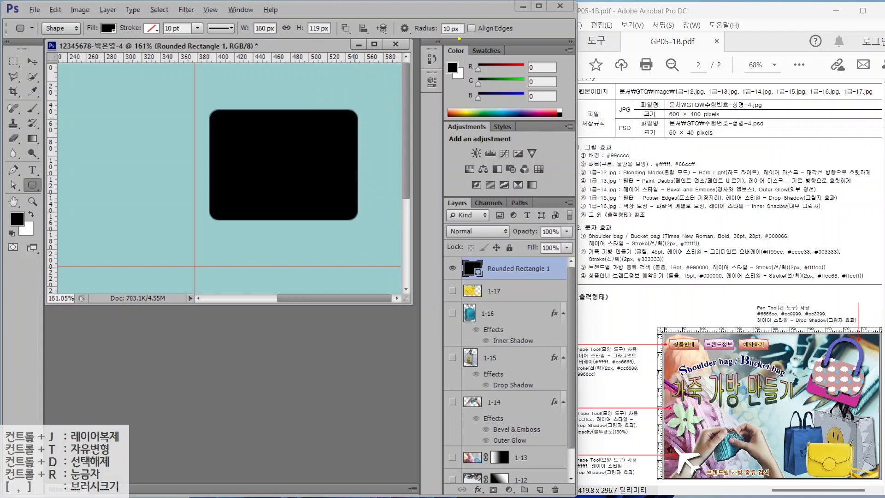
{"action": "mouse_move", "coordinate": [459, 39]}
{"action": "left_mouse_down"}
{"action": "mouse_move", "coordinate": [427, 39]}
{"action": "mouse_move", "coordinate": [452, 9]}
{"action": "mouse_move", "coordinate": [474, 41]}
{"action": "left_mouse_up"}
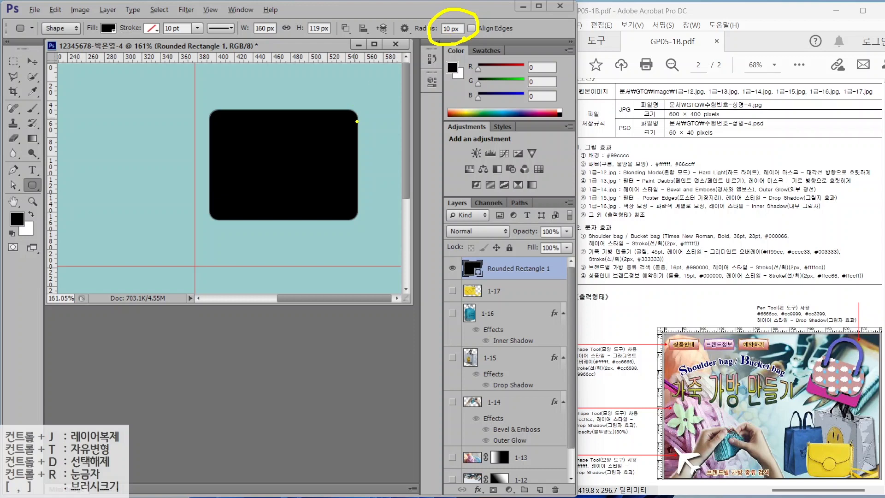
{"action": "left_click_drag", "start_coordinate": [359, 111], "coordinate": [390, 85]}
{"action": "key", "text": "Escape"}
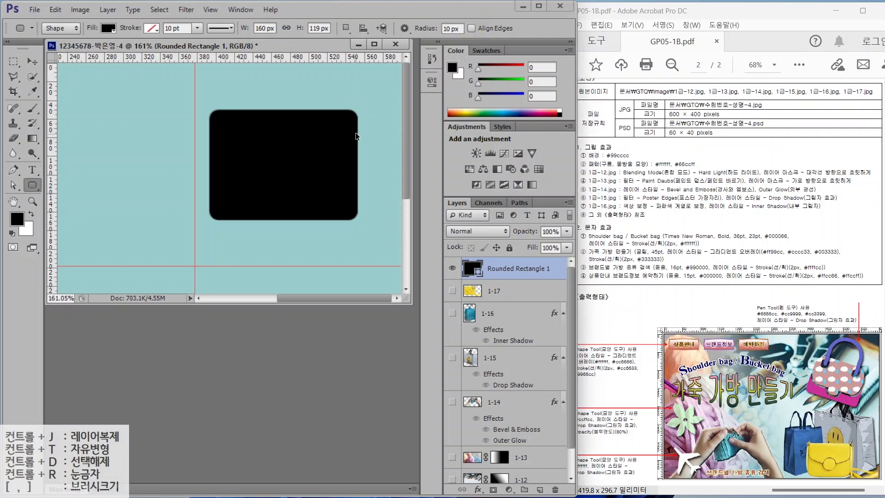
{"action": "key", "text": "Delete"}
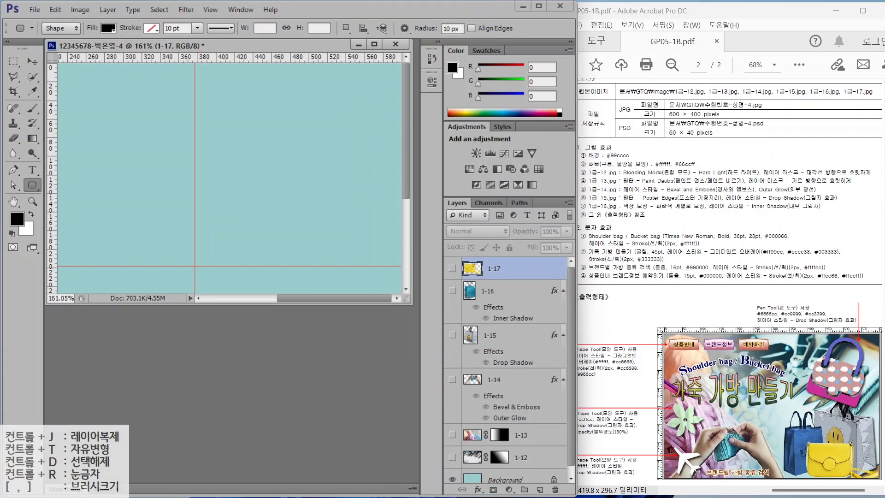
- Draw a black 158 × 101 px rounded rectangle with a 30 px corner radius
{"action": "left_click_drag", "start_coordinate": [461, 29], "coordinate": [421, 30]}
{"action": "type", "text": "30"}
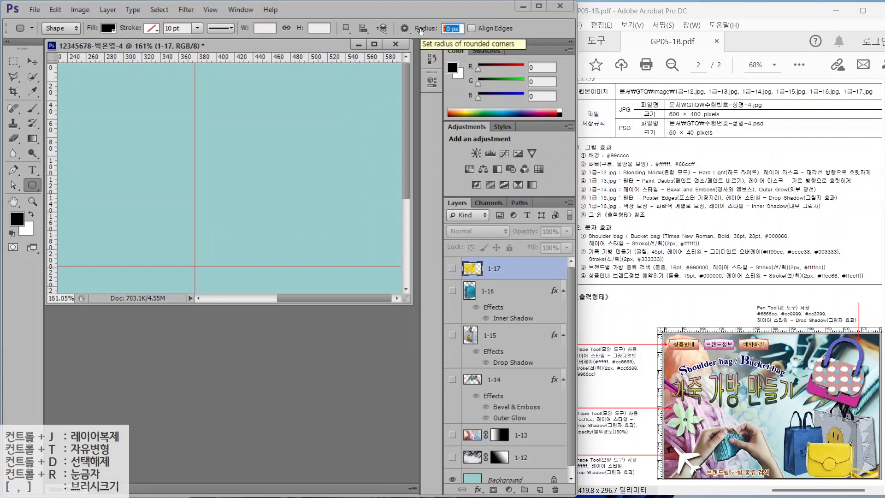
{"action": "key", "text": "Return"}
{"action": "left_click_drag", "start_coordinate": [210, 119], "coordinate": [355, 212]}
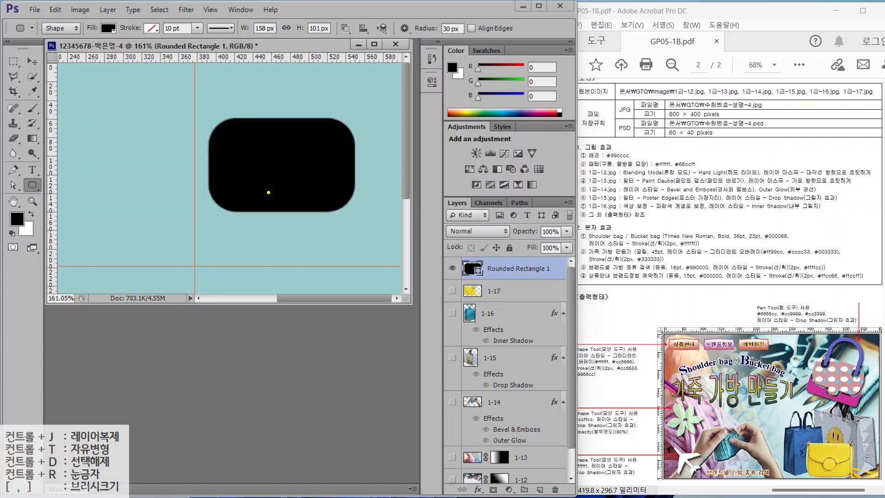
{"action": "left_click_drag", "start_coordinate": [266, 197], "coordinate": [305, 227]}
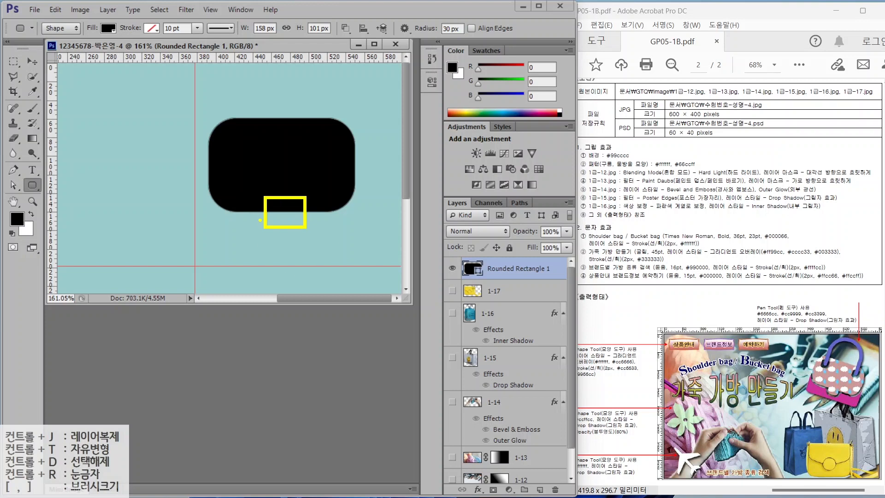
{"action": "key", "text": "Escape"}
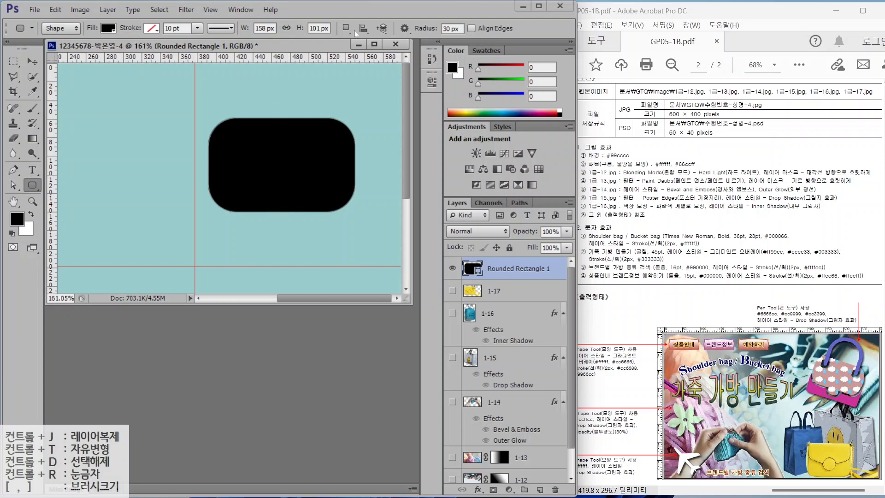
- Set the path operation to Combine Shapes and start a 10 px-radius rectangle below it
{"action": "mouse_move", "coordinate": [53, 17]}
{"action": "left_mouse_down"}
{"action": "mouse_move", "coordinate": [339, 53]}
{"action": "mouse_move", "coordinate": [457, 56]}
{"action": "left_mouse_up"}
{"action": "mouse_move", "coordinate": [353, 32]}
{"action": "left_mouse_down"}
{"action": "mouse_move", "coordinate": [344, 42]}
{"action": "mouse_move", "coordinate": [358, 18]}
{"action": "mouse_move", "coordinate": [350, 33]}
{"action": "left_mouse_up"}
{"action": "key", "text": "Escape"}
{"action": "left_click", "coordinate": [345, 28]}
{"action": "key", "text": "ctrl"}
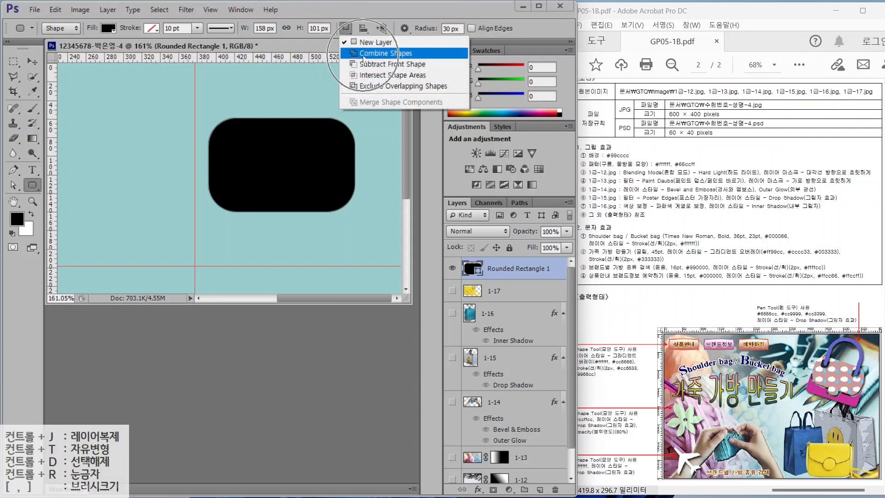
{"action": "left_click", "coordinate": [364, 55]}
{"action": "type", "text": "10"}
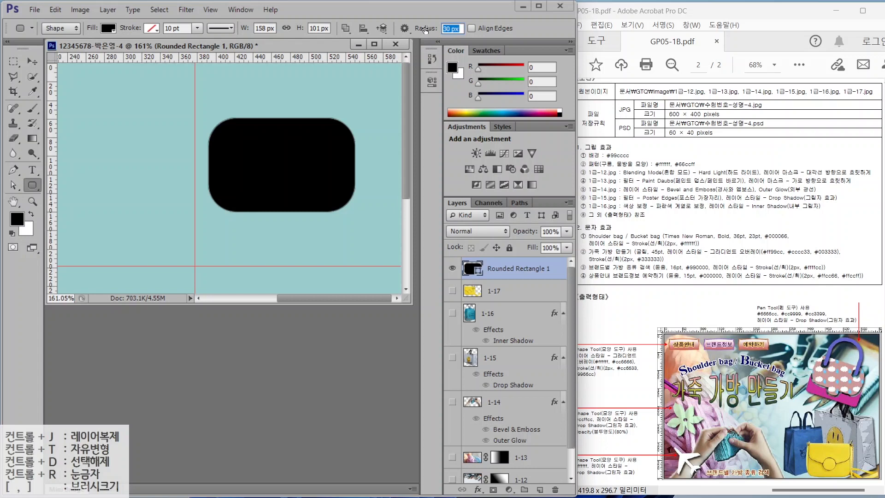
{"action": "left_click_drag", "start_coordinate": [261, 199], "coordinate": [298, 226]}
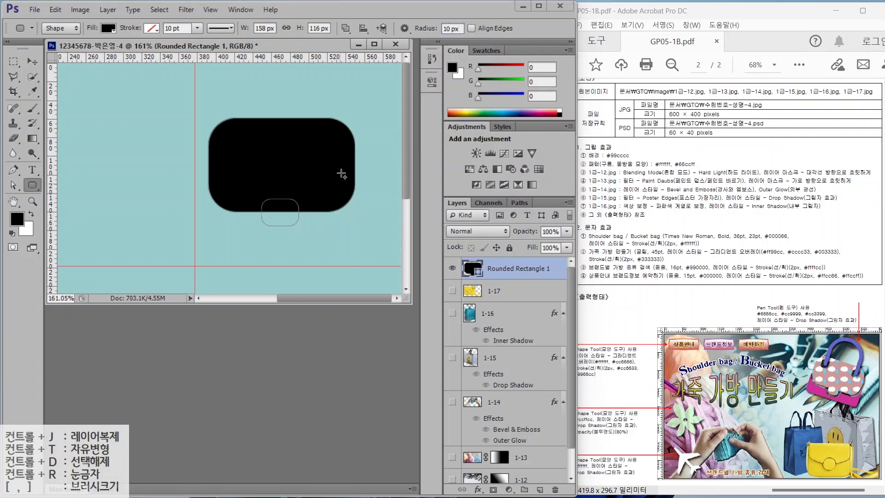
- Nudge the small rounded rectangle 3 px right with the Path Selection Tool
{"action": "left_click", "coordinate": [12, 185]}
{"action": "right_click", "coordinate": [13, 184]}
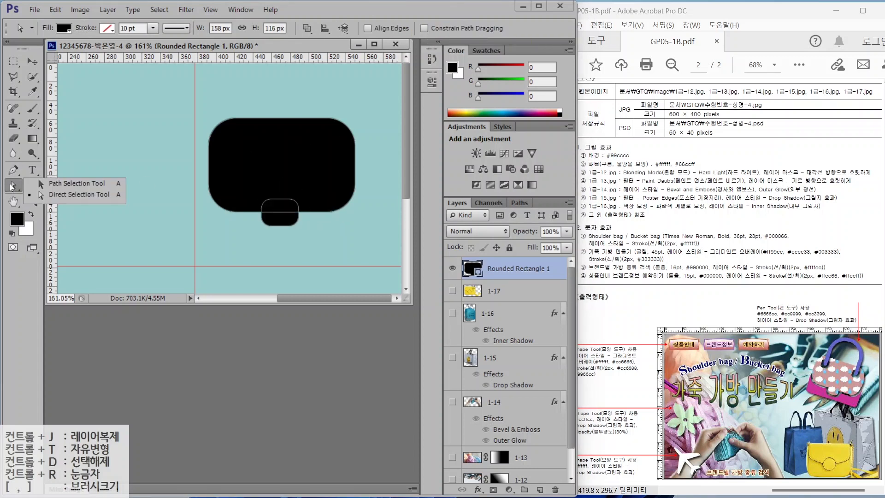
{"action": "left_click", "coordinate": [49, 187]}
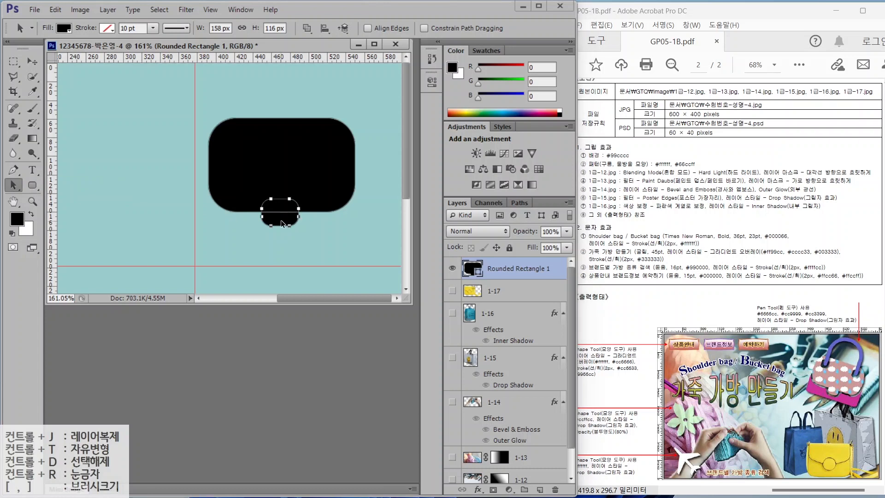
{"action": "left_click_drag", "start_coordinate": [280, 220], "coordinate": [280, 222]}
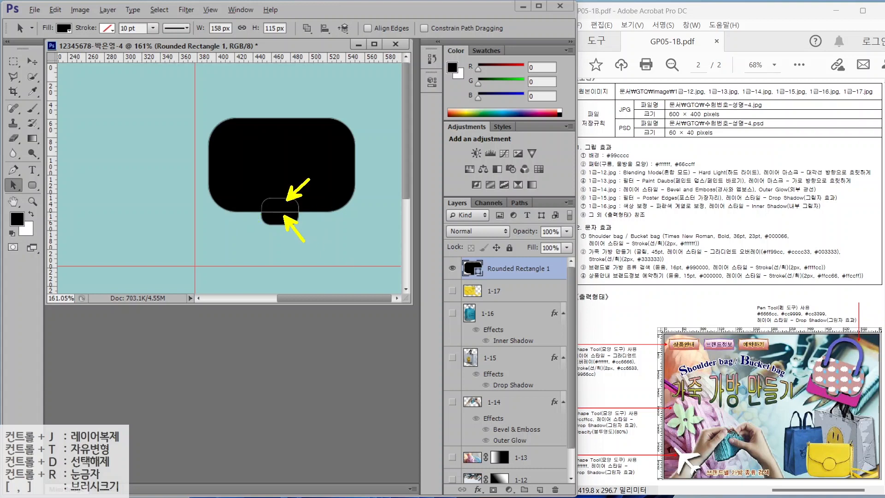
- Merge both rounded rectangles with Merge Shape Components, then point out the reference handle
{"action": "left_click", "coordinate": [33, 185]}
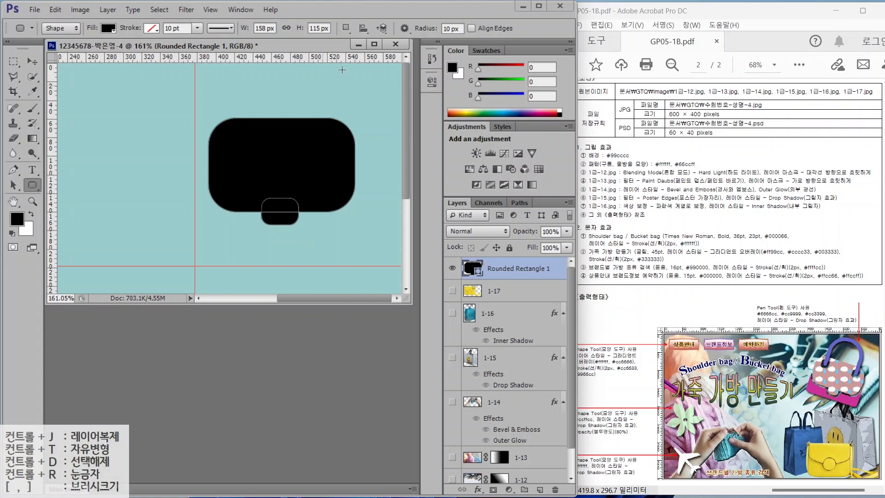
{"action": "left_click", "coordinate": [345, 30]}
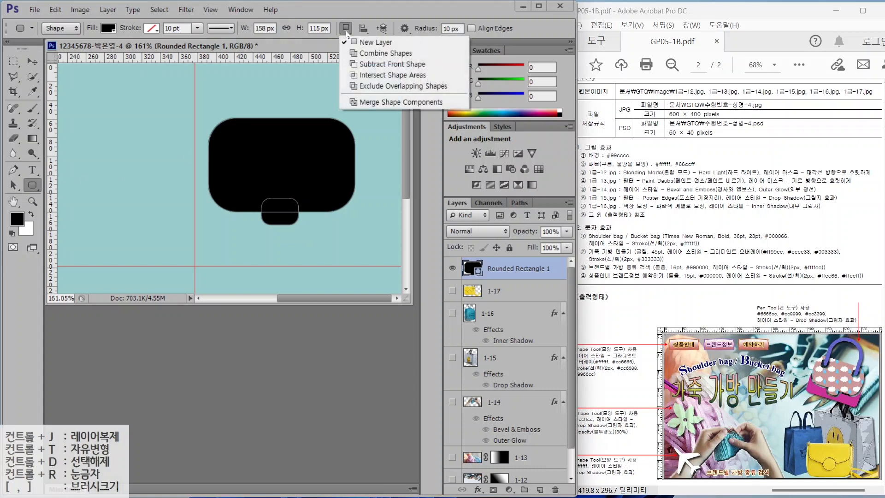
{"action": "left_click", "coordinate": [373, 102]}
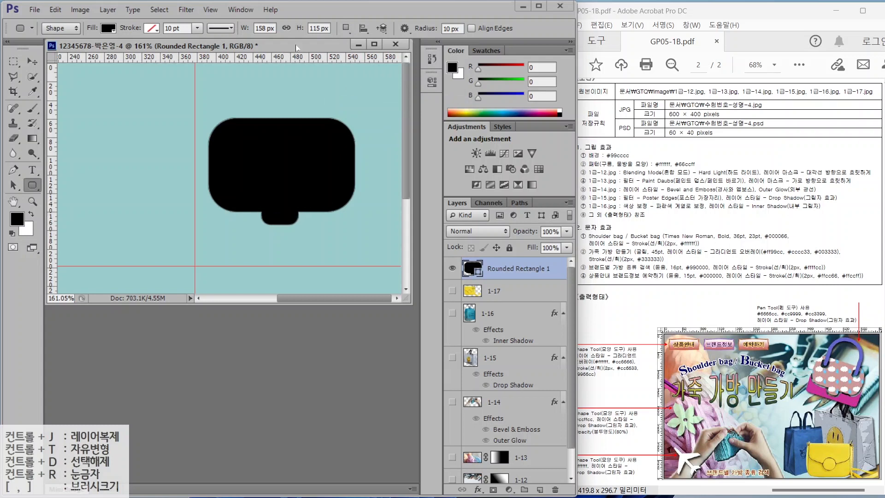
{"action": "key", "text": "alt+2"}
{"action": "mouse_move", "coordinate": [812, 329]}
{"action": "left_mouse_down"}
{"action": "mouse_move", "coordinate": [825, 361]}
{"action": "mouse_move", "coordinate": [855, 372]}
{"action": "left_mouse_up"}
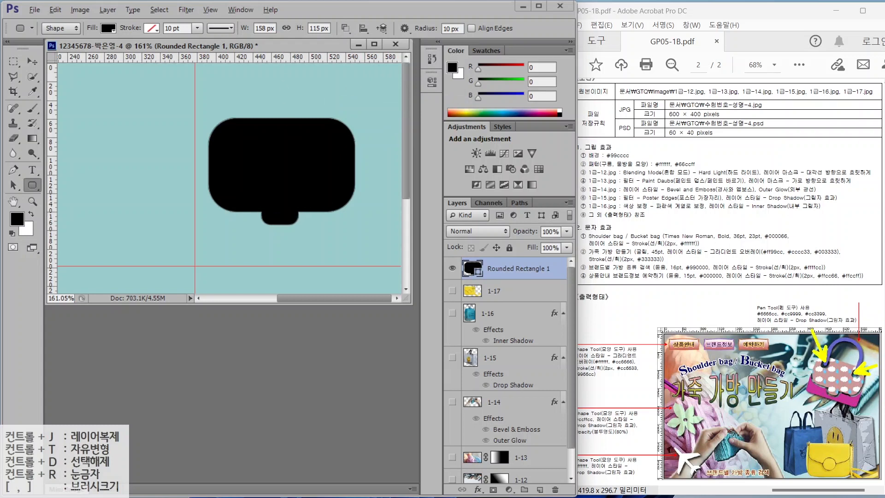
{"action": "key", "text": "Escape"}
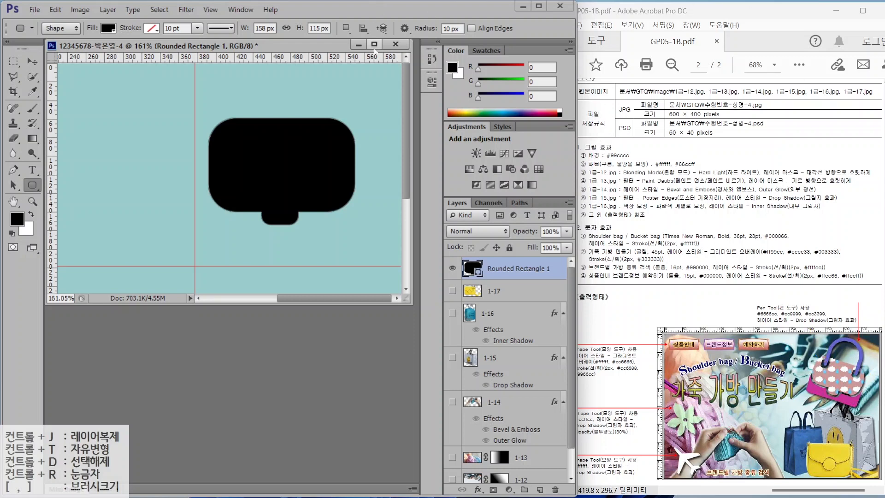
- Set the path operation to Subtract Front Shape on the Rounded Rectangle 1 layer
{"action": "left_click", "coordinate": [346, 28]}
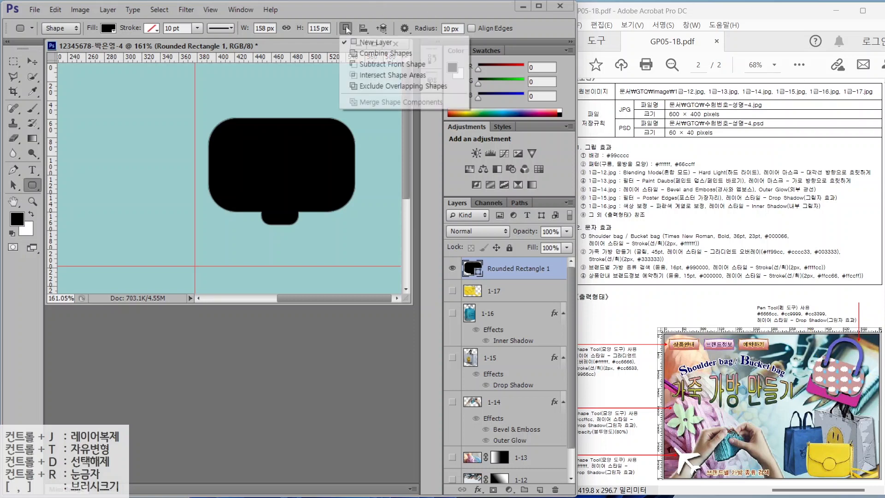
{"action": "left_click", "coordinate": [371, 65]}
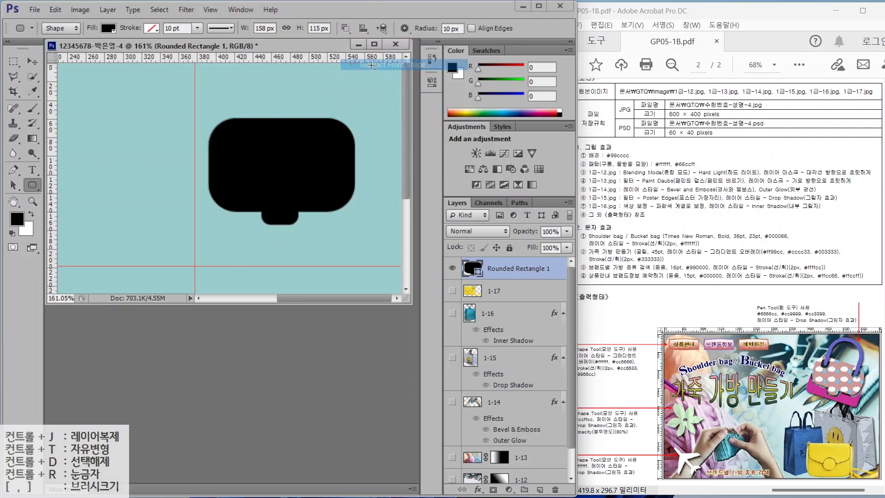
{"action": "left_click", "coordinate": [347, 27]}
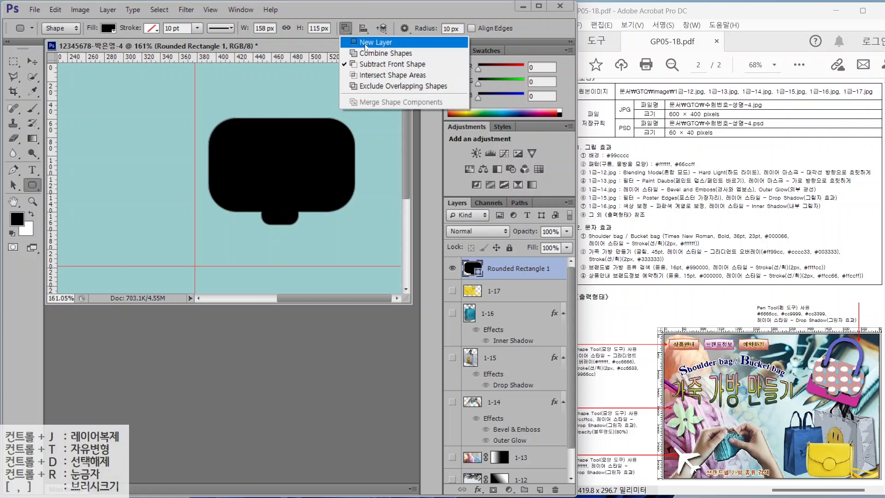
{"action": "left_click", "coordinate": [383, 64]}
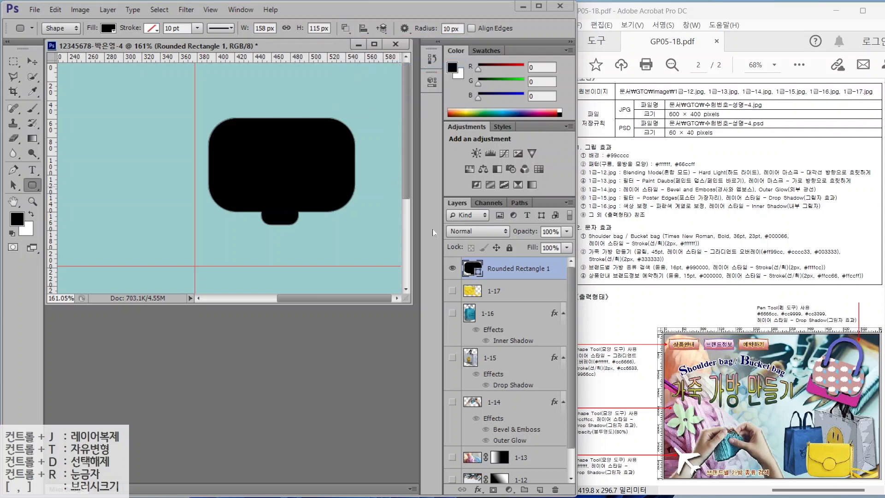
{"action": "left_click", "coordinate": [498, 291]}
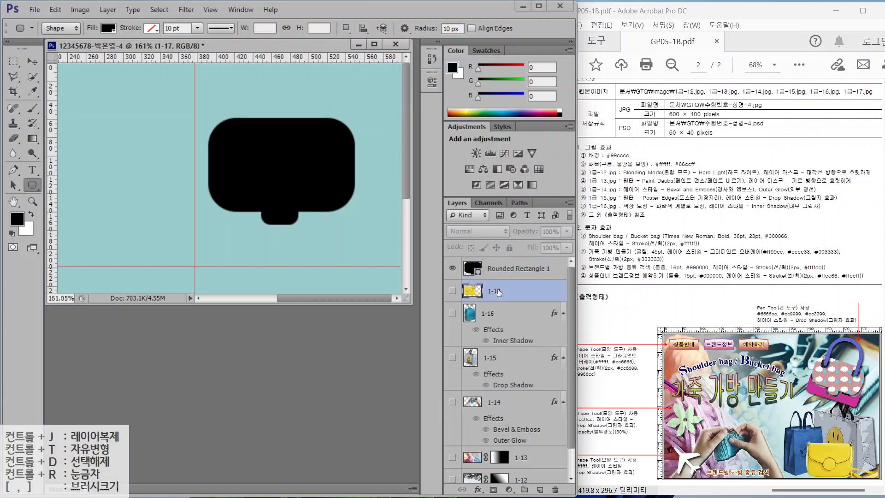
{"action": "left_click", "coordinate": [500, 269]}
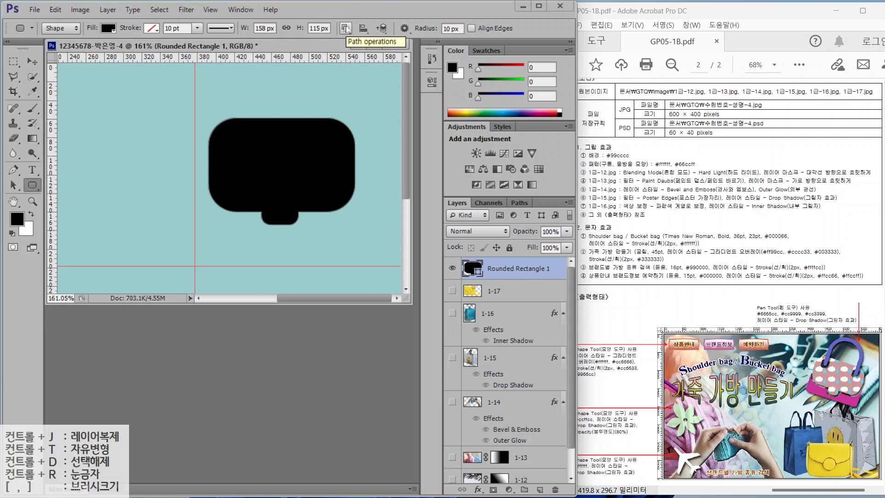
- Cut a small 5 px-radius rounded-square hole near the bag's top-left
{"action": "left_click", "coordinate": [451, 29]}
{"action": "type", "text": "5"}
{"action": "key", "text": "Return"}
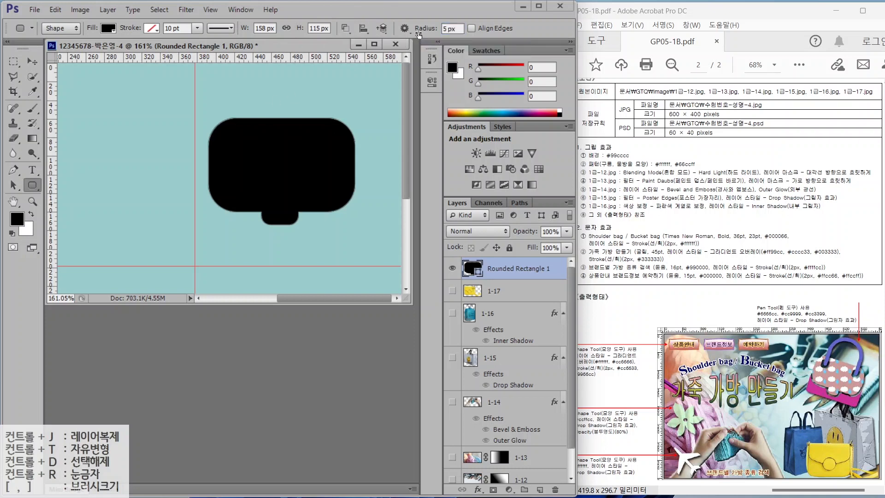
{"action": "left_click_drag", "start_coordinate": [224, 131], "coordinate": [247, 155]}
{"action": "left_click", "coordinate": [13, 185]}
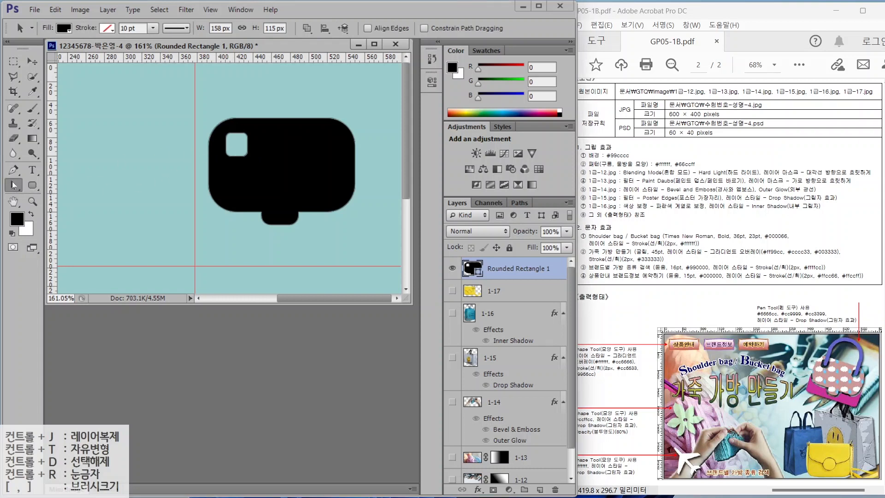
- Alt-drag a copy of the hole 93 px to the right
{"action": "right_click", "coordinate": [18, 185]}
{"action": "left_click", "coordinate": [67, 184]}
{"action": "left_click", "coordinate": [231, 143]}
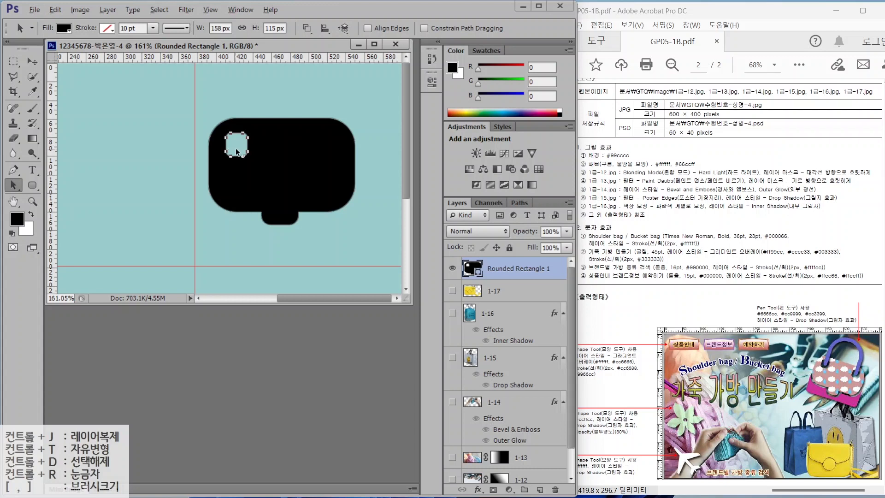
{"action": "left_click_drag", "start_coordinate": [228, 148], "coordinate": [320, 144]}
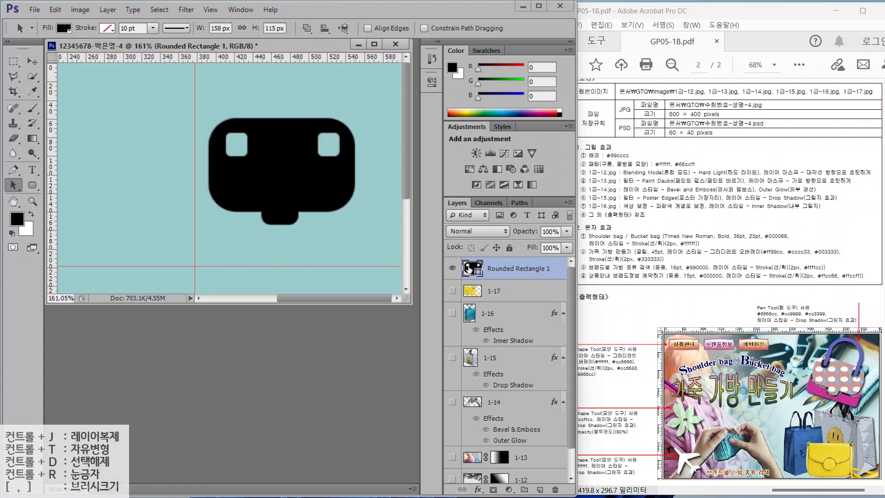
- Fill the bag shape with pink #cc9999
{"action": "left_click", "coordinate": [467, 268]}
{"action": "double_click", "coordinate": [467, 269]}
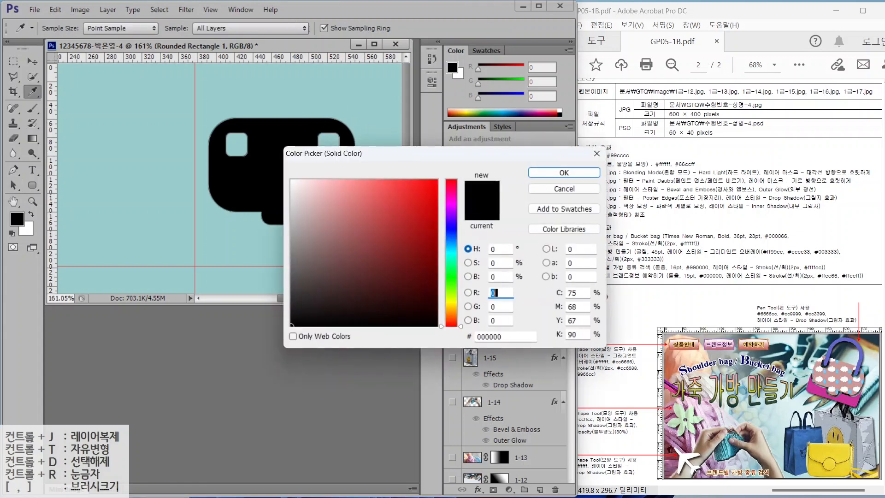
{"action": "type", "text": "cc9999"}
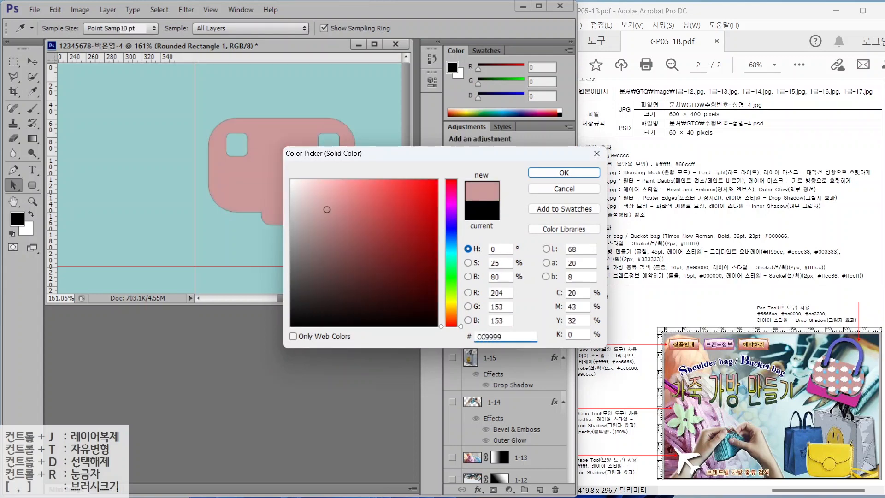
{"action": "key", "text": "Return"}
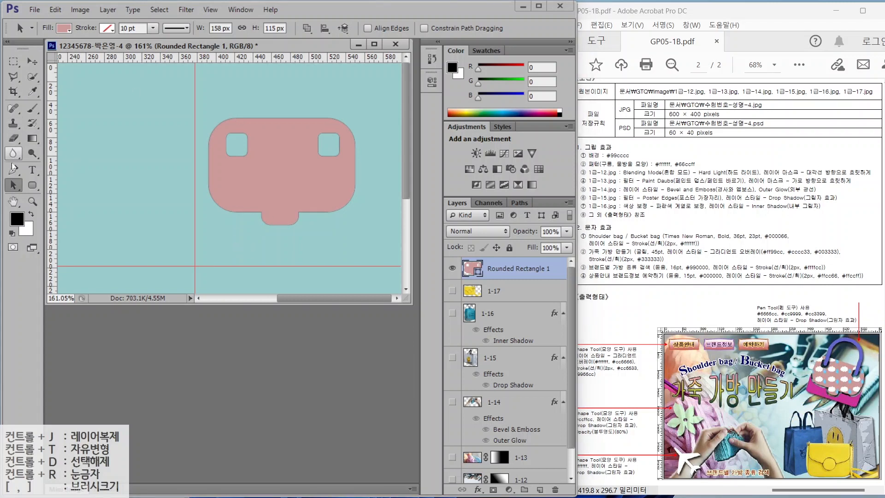
- Draw a 10 px-radius rounded rectangle covering the bag's lower half
{"action": "left_click", "coordinate": [30, 186]}
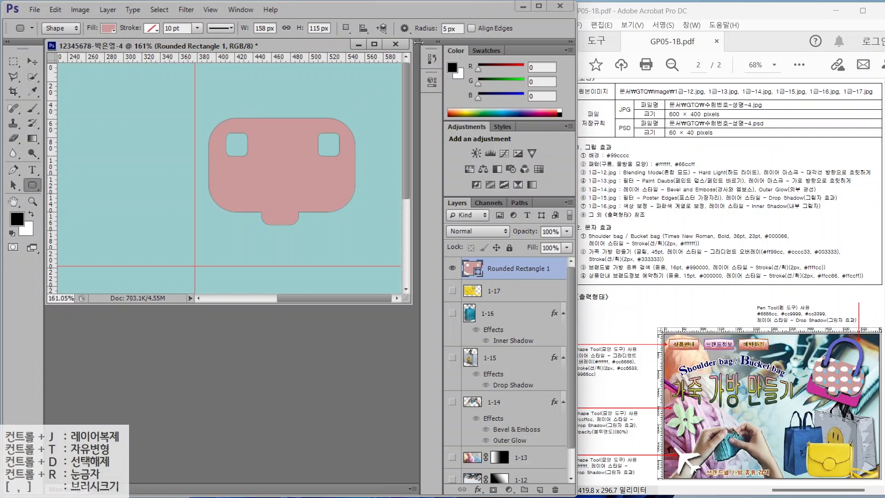
{"action": "left_click", "coordinate": [453, 29]}
{"action": "type", "text": "11"}
{"action": "key", "text": "Return"}
{"action": "left_click_drag", "start_coordinate": [460, 29], "coordinate": [437, 29]}
{"action": "type", "text": "10"}
{"action": "key", "text": "Return"}
{"action": "left_click_drag", "start_coordinate": [209, 165], "coordinate": [355, 237]}
- Fill Rounded Rectangle 2 with magenta #cc3399 and reselect the pink Rounded Rectangle 1 layer
{"action": "double_click", "coordinate": [469, 268]}
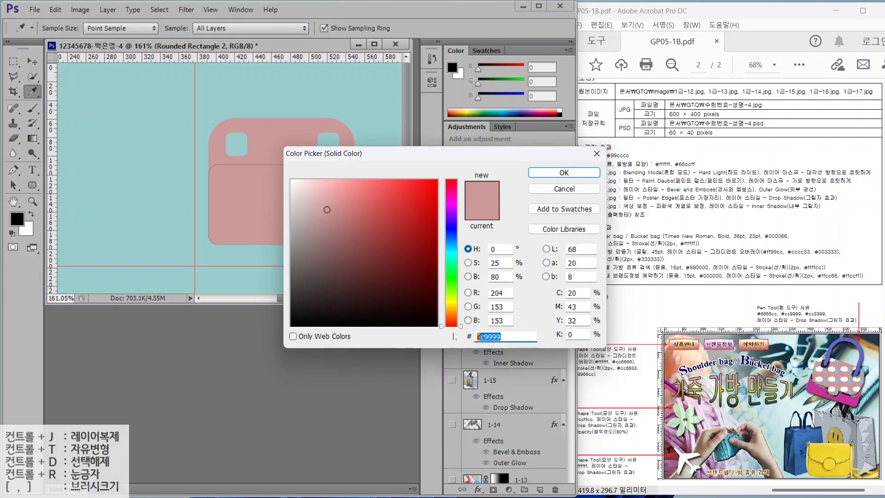
{"action": "type", "text": "6666cc"}
{"action": "key", "text": "BackSpace"}
{"action": "key", "text": "BackSpace"}
{"action": "key", "text": "BackSpace"}
{"action": "key", "text": "BackSpace"}
{"action": "key", "text": "BackSpace"}
{"action": "key", "text": "BackSpace"}
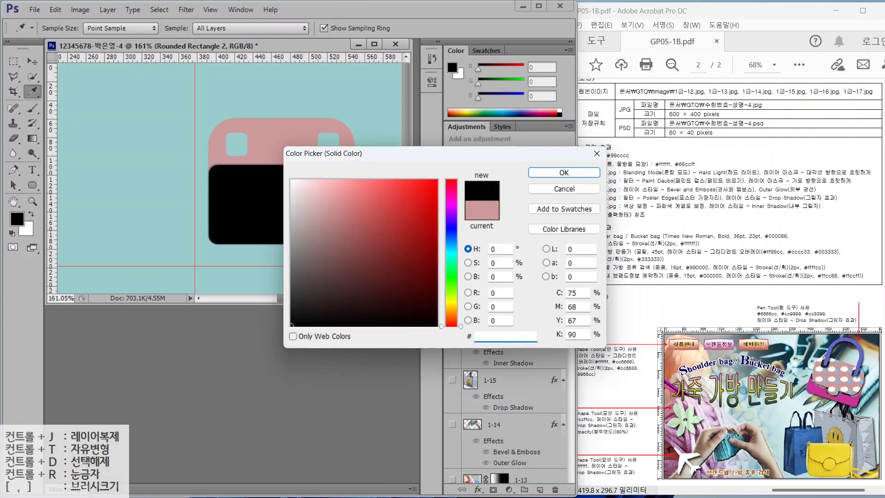
{"action": "type", "text": "cc3399"}
{"action": "key", "text": "Return"}
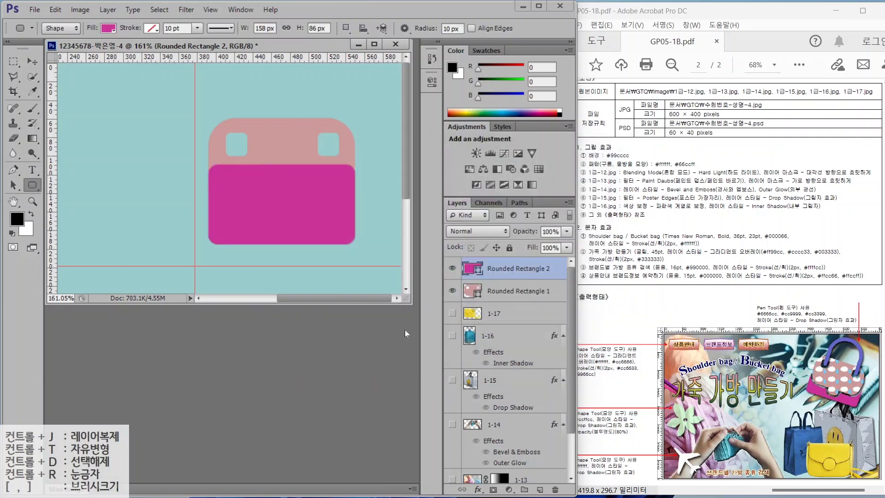
{"action": "left_click", "coordinate": [510, 291]}
{"action": "left_click", "coordinate": [507, 272]}
{"action": "left_click", "coordinate": [500, 292]}
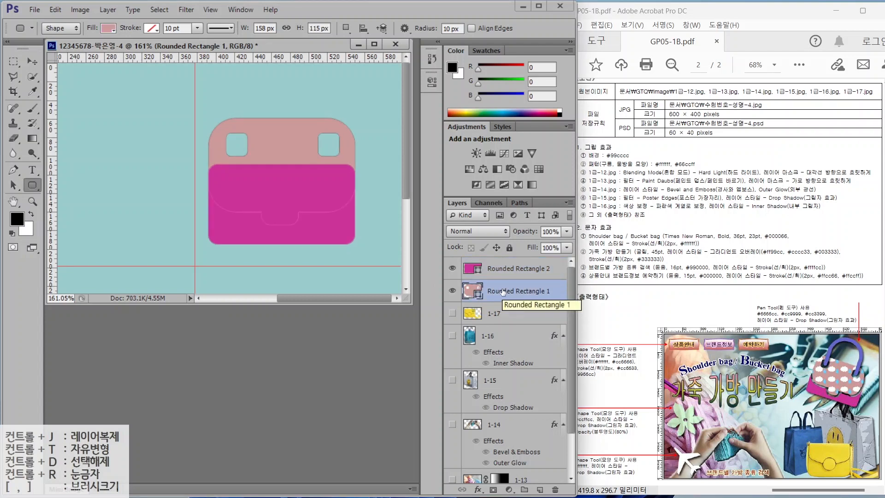
{"action": "key", "text": "a"}
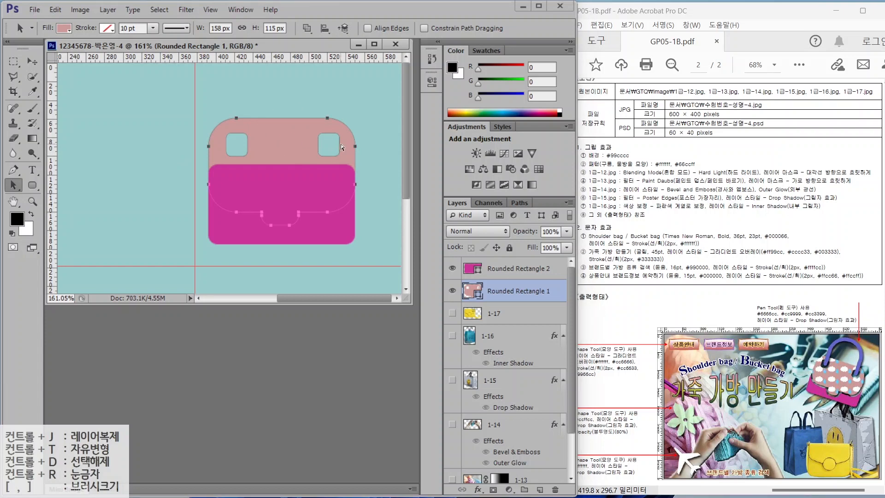
- Subtract a pasted, slightly enlarged copy of the flap outline from Rounded Rectangle 2
{"action": "left_click", "coordinate": [503, 270]}
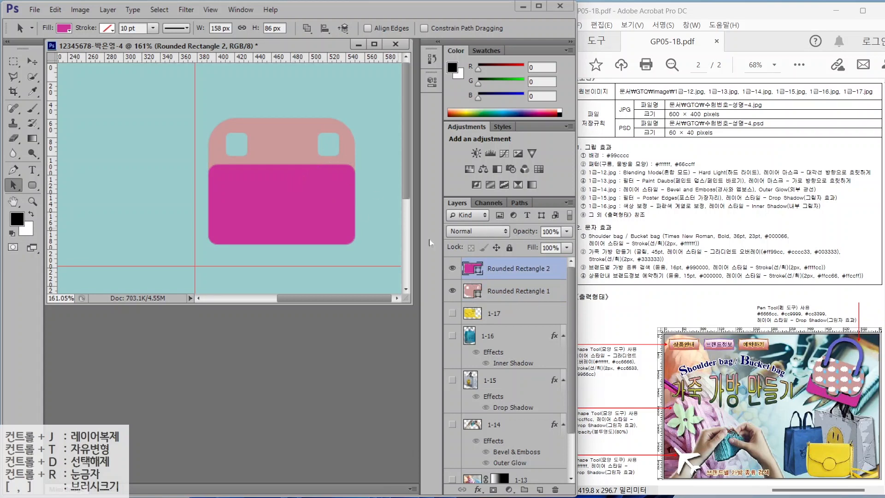
{"action": "key", "text": "ctrl+v"}
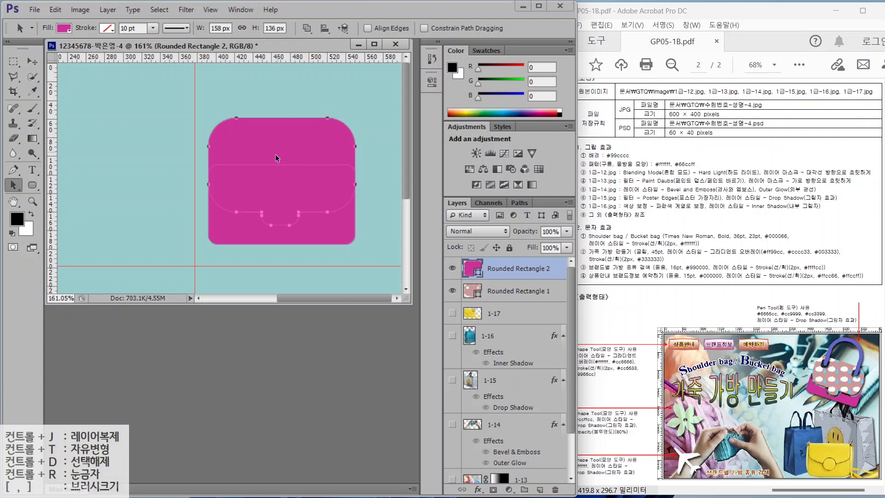
{"action": "left_click", "coordinate": [307, 28]}
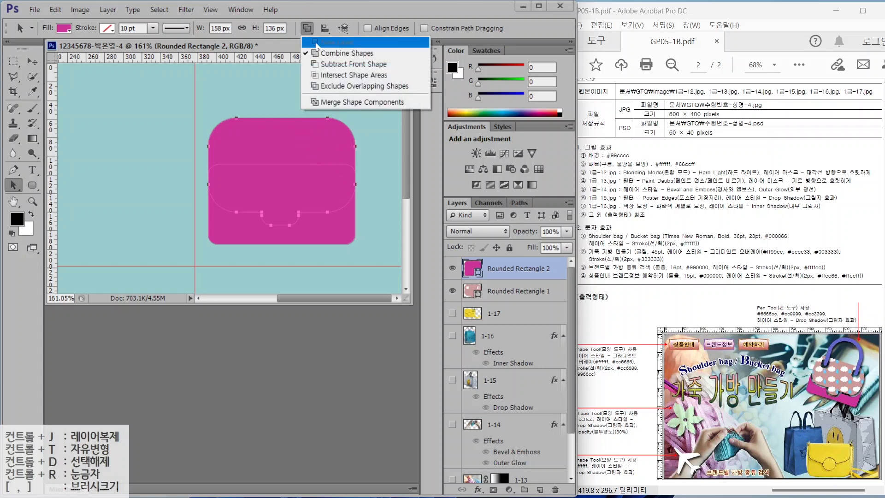
{"action": "left_click", "coordinate": [332, 67]}
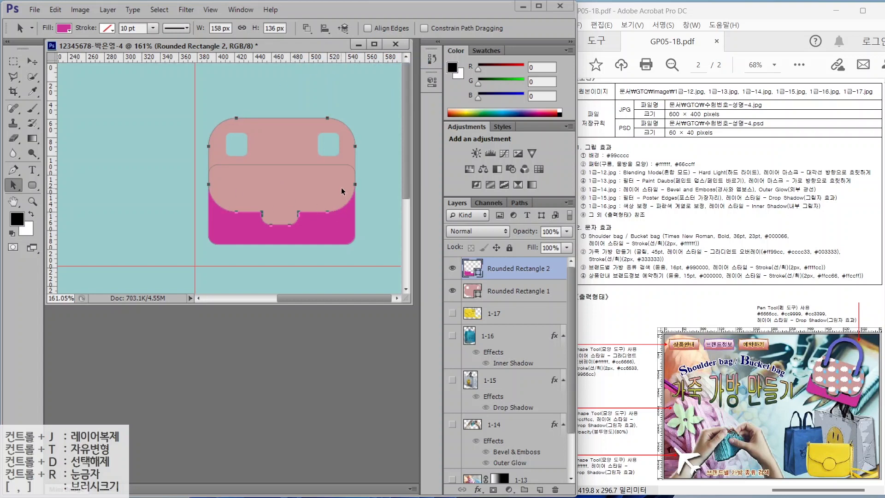
{"action": "key", "text": "Down"}
{"action": "key", "text": "Down"}
{"action": "key", "text": "Down"}
{"action": "key", "text": "Down"}
{"action": "key", "text": "Down"}
{"action": "key", "text": "Down"}
{"action": "key", "text": "Down"}
{"action": "key", "text": "Down"}
{"action": "key", "text": "Down"}
{"action": "key", "text": "Down"}
{"action": "key", "text": "Up"}
{"action": "key", "text": "Up"}
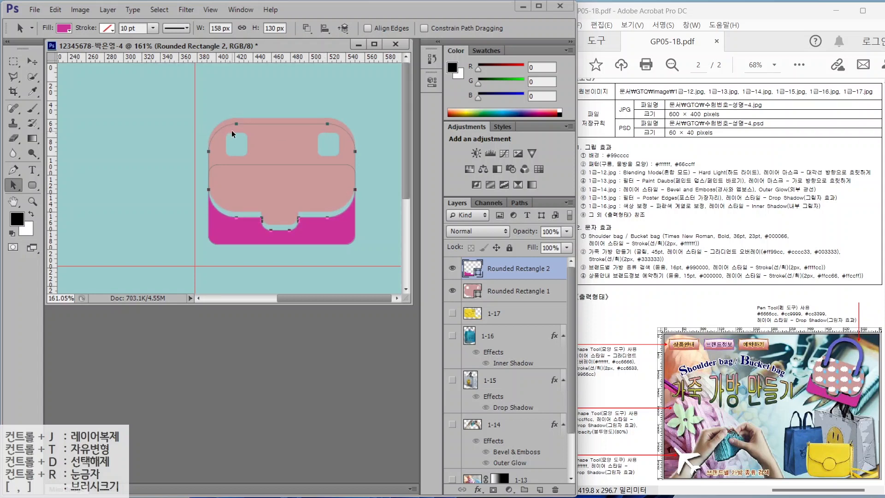
{"action": "key", "text": "ctrl+t"}
{"action": "left_click_drag", "start_coordinate": [203, 124], "coordinate": [196, 120]}
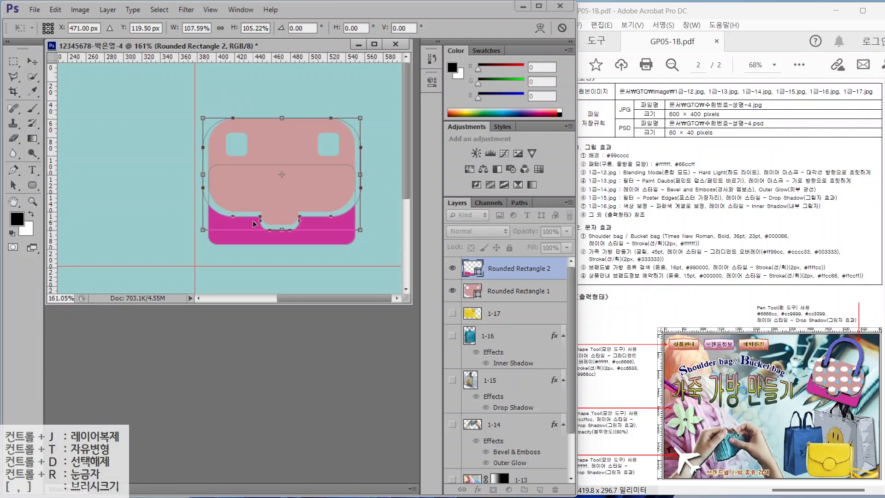
{"action": "key", "text": "Return"}
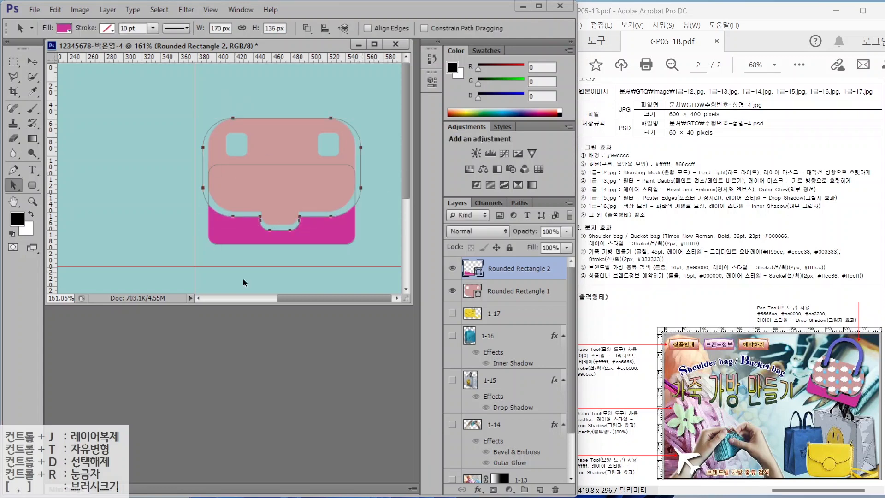
{"action": "left_click", "coordinate": [370, 230]}
- Merge Rounded Rectangle 2's shape components into a single 158 × 43 px notched band
{"action": "left_click", "coordinate": [452, 291]}
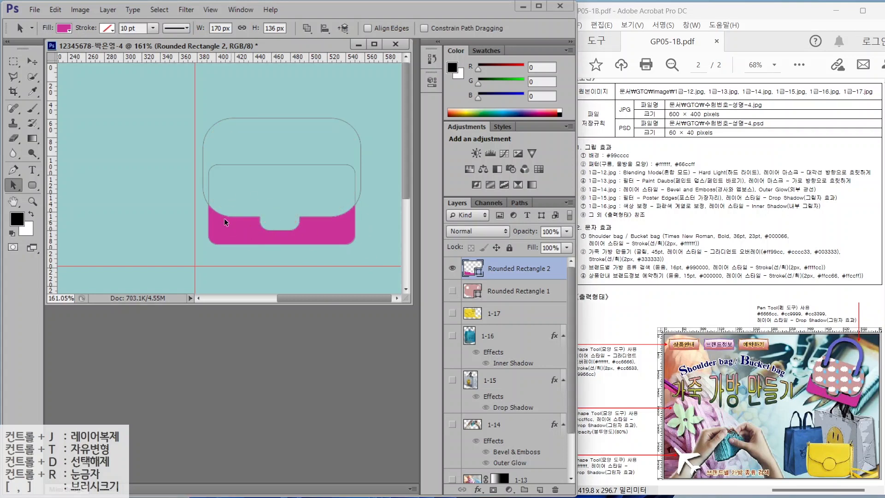
{"action": "left_click", "coordinate": [307, 28]}
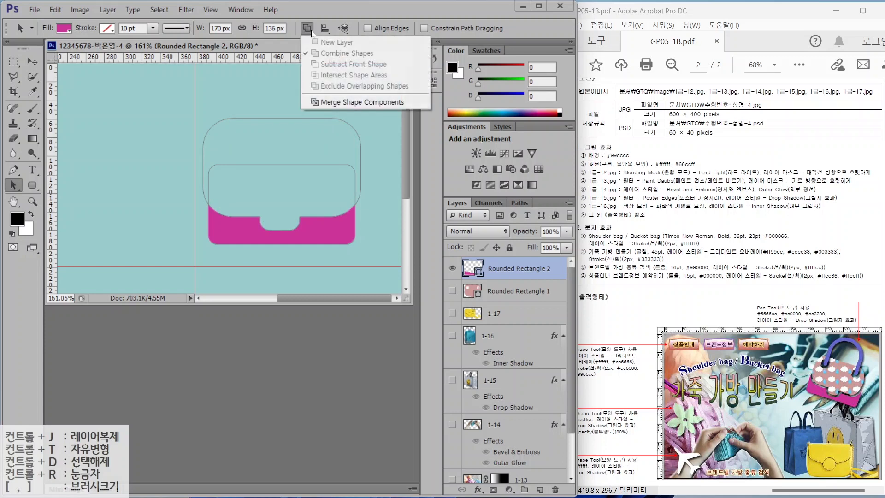
{"action": "left_click", "coordinate": [323, 102]}
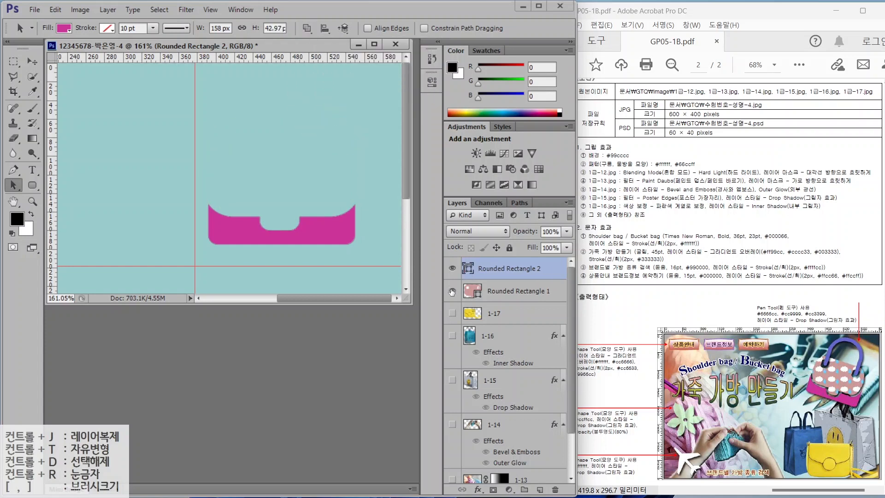
{"action": "left_click", "coordinate": [452, 291]}
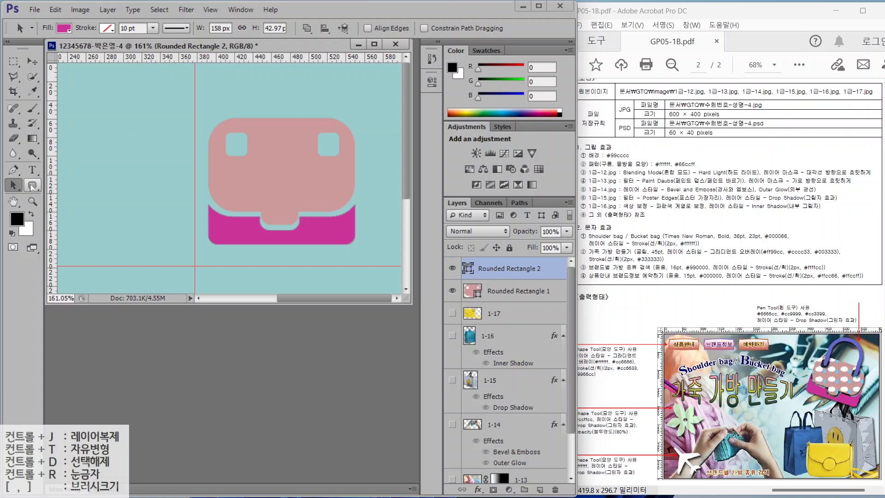
{"action": "left_click", "coordinate": [14, 169]}
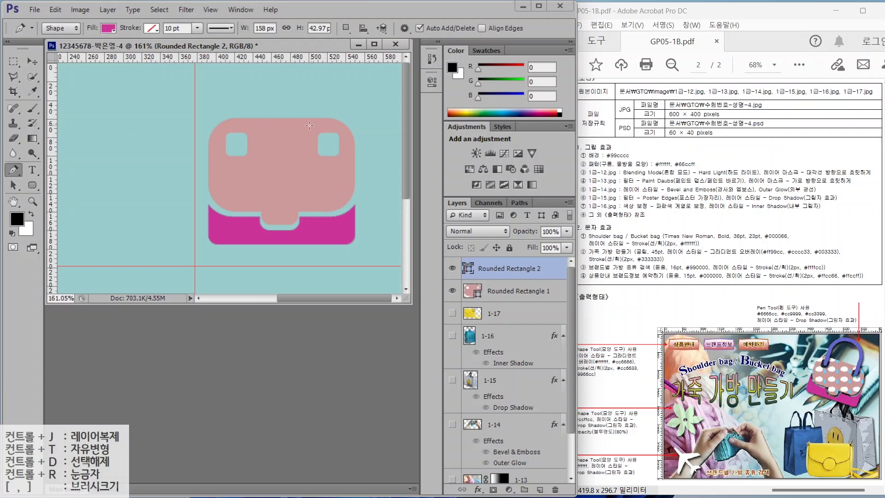
- Move both bag shapes together slightly down and to the left
{"action": "left_click", "coordinate": [492, 293], "text": "shift"}
{"action": "key", "text": "v"}
{"action": "left_click_drag", "start_coordinate": [286, 194], "coordinate": [280, 215]}
{"action": "key", "text": "p"}
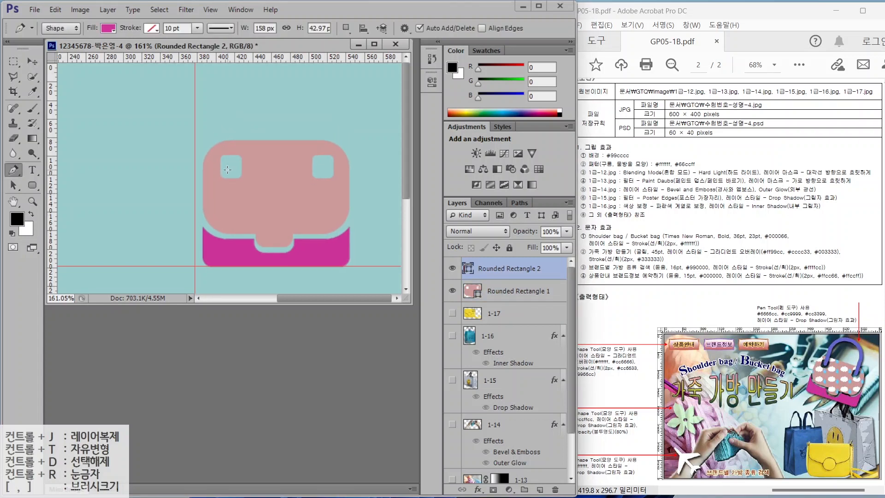
- Trace the handle's outer edge with the Pen, from left hole over the peak to right hole
{"action": "left_click", "coordinate": [228, 169]}
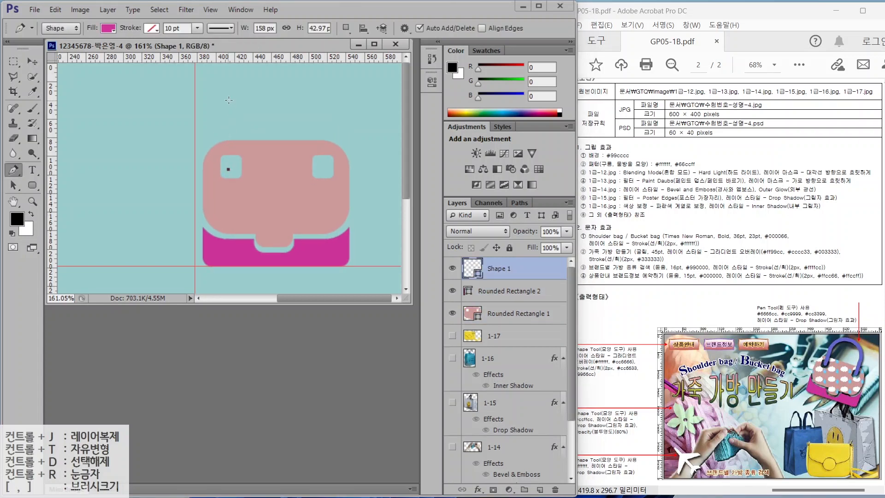
{"action": "left_click", "coordinate": [228, 106]}
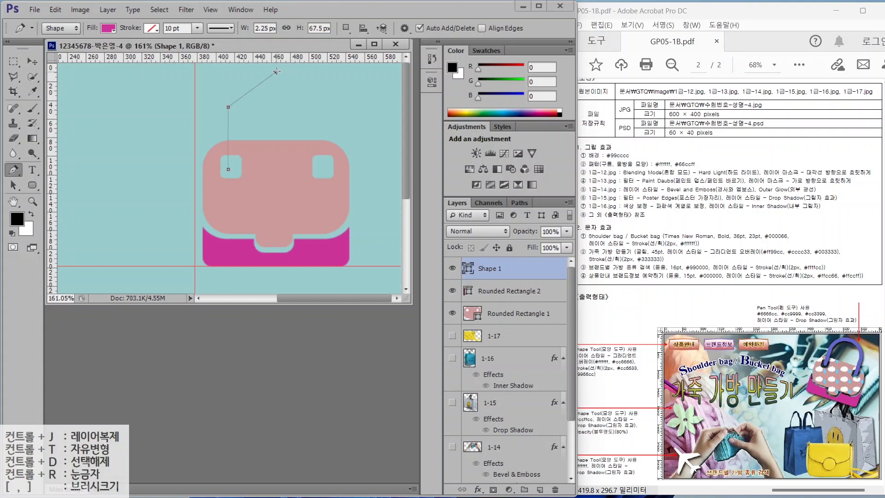
{"action": "left_click", "coordinate": [277, 71]}
{"action": "left_click", "coordinate": [310, 105]}
{"action": "left_click", "coordinate": [309, 169]}
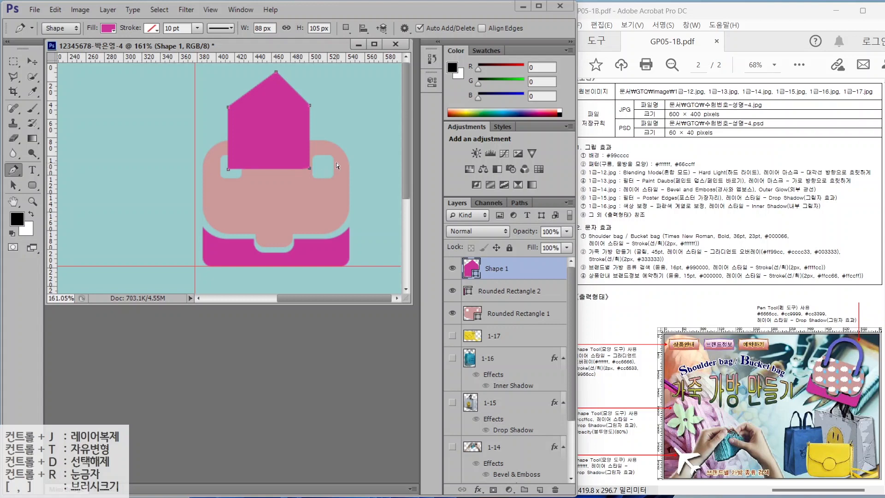
- Trace the handle's inner edge back through both straps and close the outline
{"action": "left_click", "coordinate": [304, 175]}
{"action": "left_click", "coordinate": [297, 169]}
{"action": "left_click", "coordinate": [297, 110]}
{"action": "left_click", "coordinate": [276, 83]}
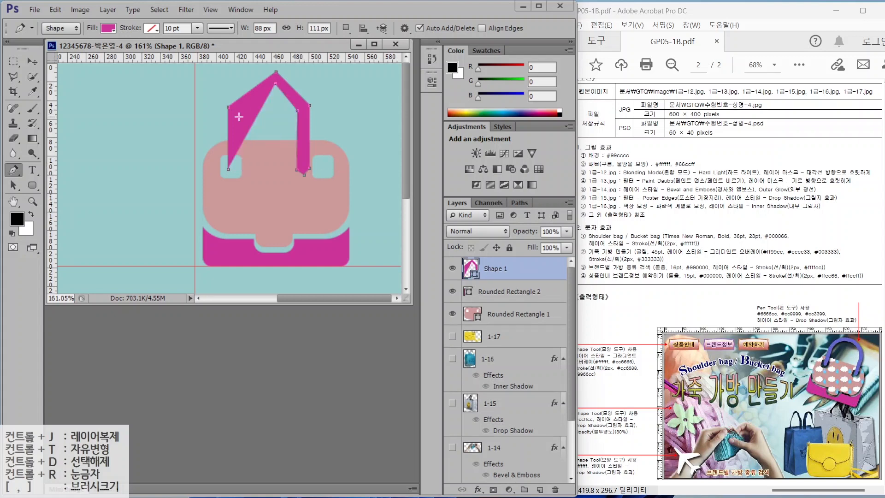
{"action": "left_click", "coordinate": [239, 111]}
{"action": "left_click", "coordinate": [239, 166]}
{"action": "left_click", "coordinate": [232, 176]}
{"action": "left_click", "coordinate": [228, 169]}
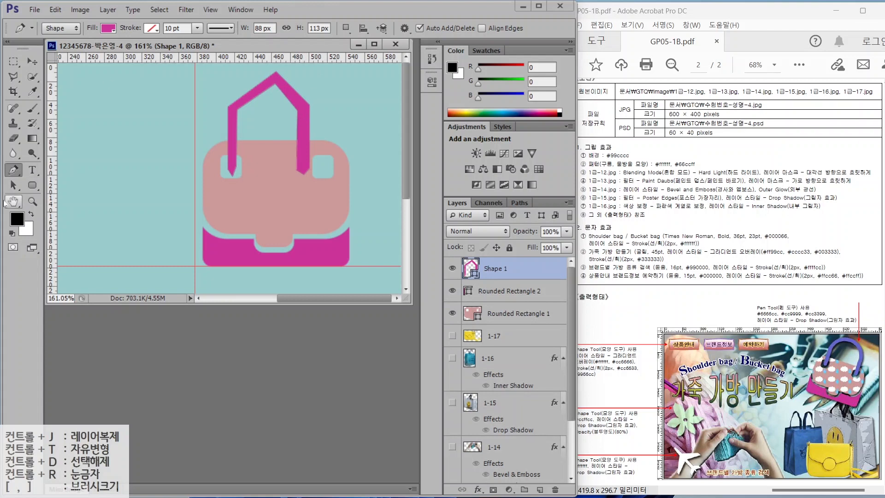
- Adjust the handle's strap and peak anchors with the Direct Selection Tool
{"action": "left_click", "coordinate": [13, 184]}
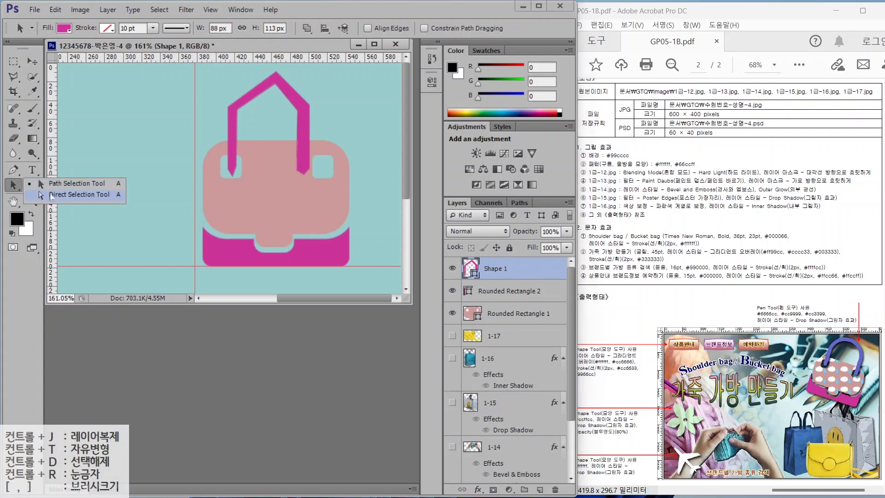
{"action": "left_click", "coordinate": [51, 194]}
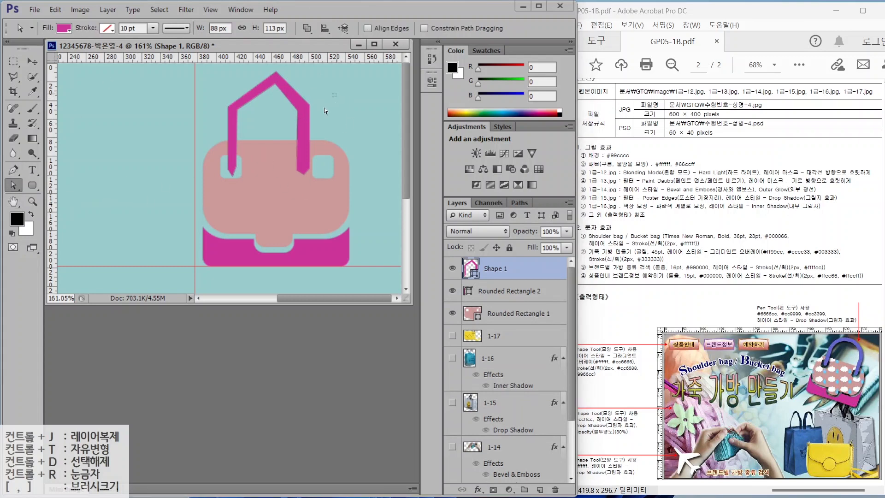
{"action": "left_click_drag", "start_coordinate": [287, 184], "coordinate": [330, 170]}
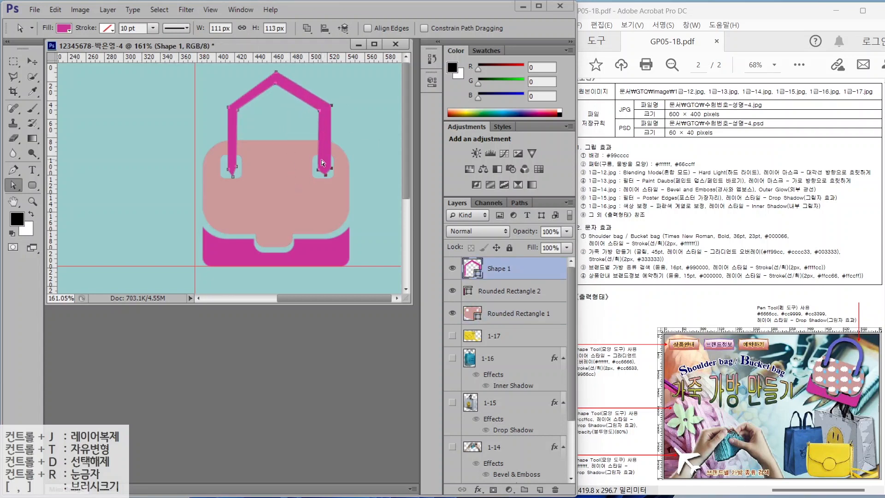
{"action": "left_click", "coordinate": [342, 170]}
{"action": "left_click", "coordinate": [322, 159]}
{"action": "left_click_drag", "start_coordinate": [318, 169], "coordinate": [322, 167]}
{"action": "left_click_drag", "start_coordinate": [321, 111], "coordinate": [326, 111]}
{"action": "left_click_drag", "start_coordinate": [326, 174], "coordinate": [326, 175]}
{"action": "left_click_drag", "start_coordinate": [228, 169], "coordinate": [234, 172]}
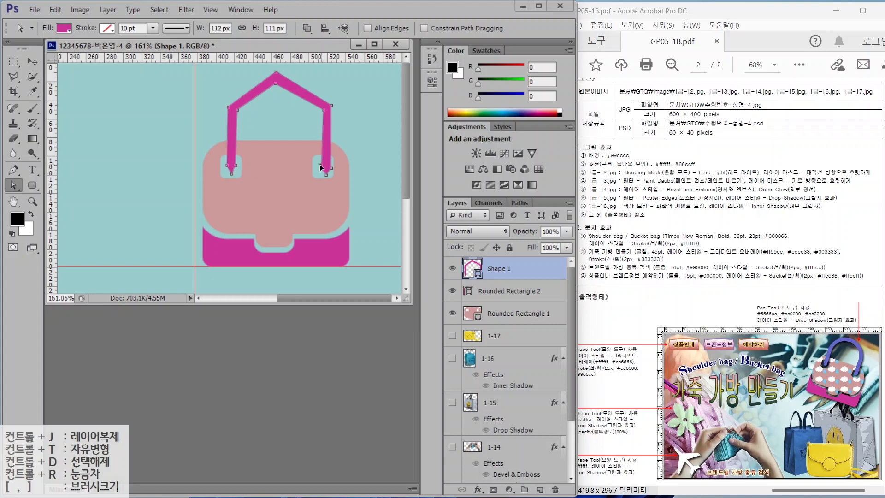
{"action": "mouse_move", "coordinate": [325, 175]}
{"action": "left_mouse_down"}
{"action": "mouse_move", "coordinate": [331, 164]}
{"action": "mouse_move", "coordinate": [323, 165]}
{"action": "left_mouse_up"}
{"action": "left_click_drag", "start_coordinate": [274, 82], "coordinate": [281, 83]}
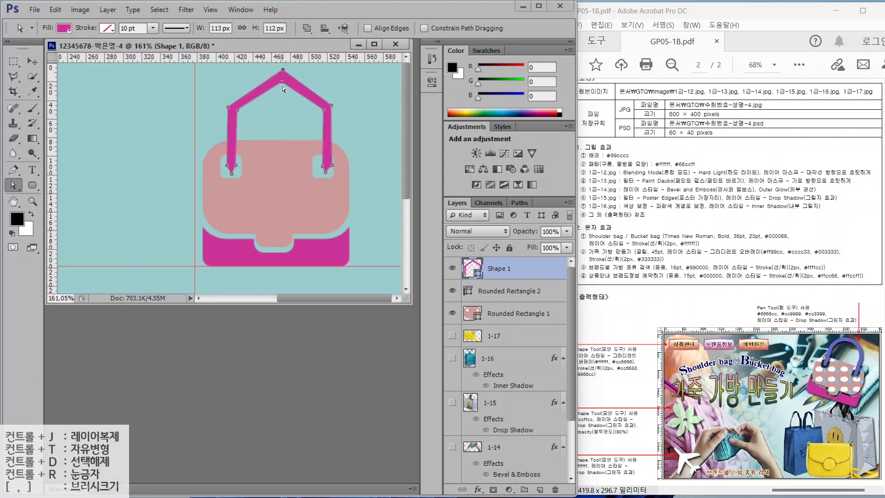
- Round the handle's top corners into a smooth arch with the Convert Point tool
{"action": "left_click", "coordinate": [12, 173]}
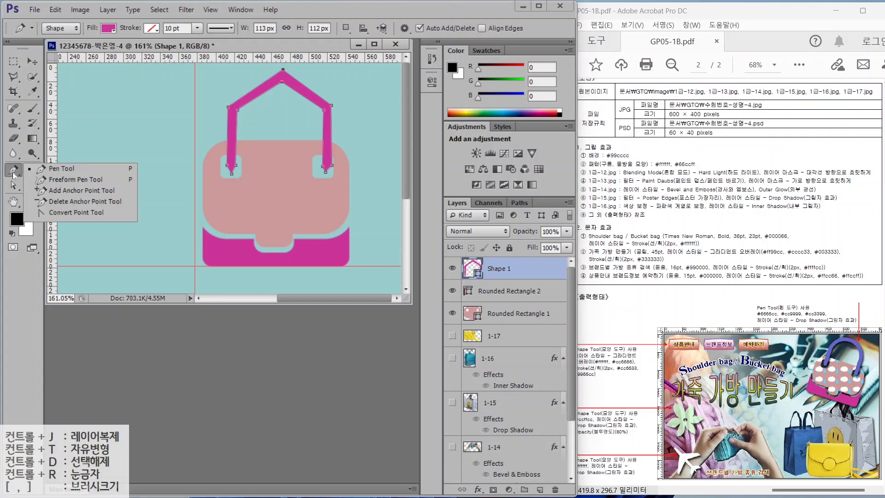
{"action": "left_click", "coordinate": [67, 215]}
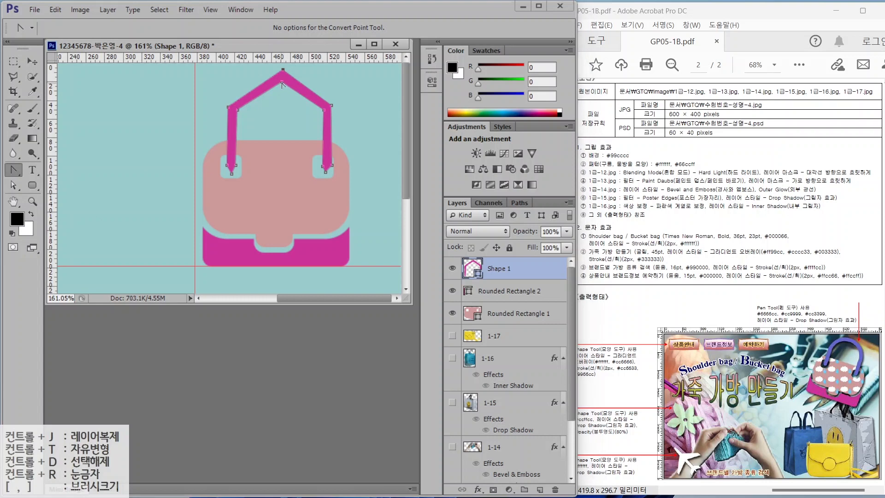
{"action": "mouse_move", "coordinate": [266, 82]}
{"action": "left_mouse_down"}
{"action": "mouse_move", "coordinate": [249, 82]}
{"action": "mouse_move", "coordinate": [305, 66]}
{"action": "mouse_move", "coordinate": [329, 70]}
{"action": "mouse_move", "coordinate": [318, 81]}
{"action": "mouse_move", "coordinate": [328, 81]}
{"action": "mouse_move", "coordinate": [281, 77]}
{"action": "left_mouse_up"}
{"action": "key", "text": "a"}
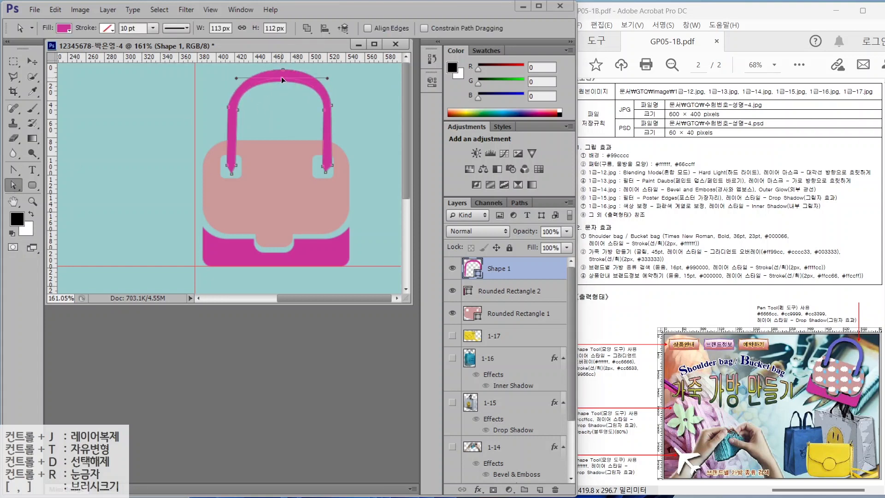
{"action": "left_click", "coordinate": [13, 169]}
{"action": "left_click_drag", "start_coordinate": [232, 174], "coordinate": [224, 171]}
{"action": "left_click_drag", "start_coordinate": [325, 171], "coordinate": [320, 172]}
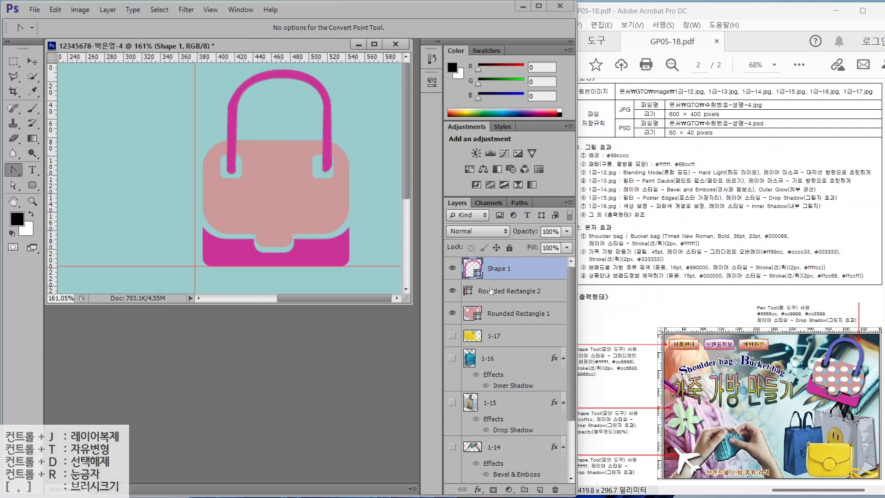
- Recolour the bag handle to #6666cc and drag its arch top lower
{"action": "double_click", "coordinate": [469, 266]}
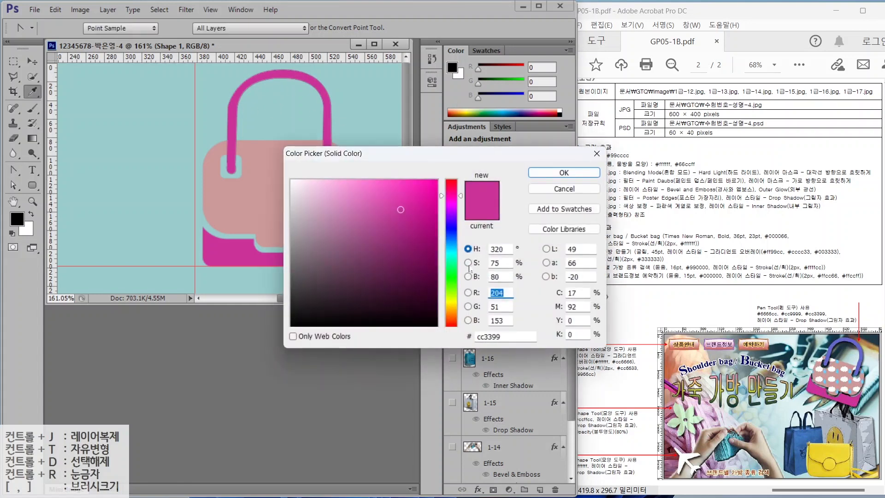
{"action": "type", "text": "6666cc"}
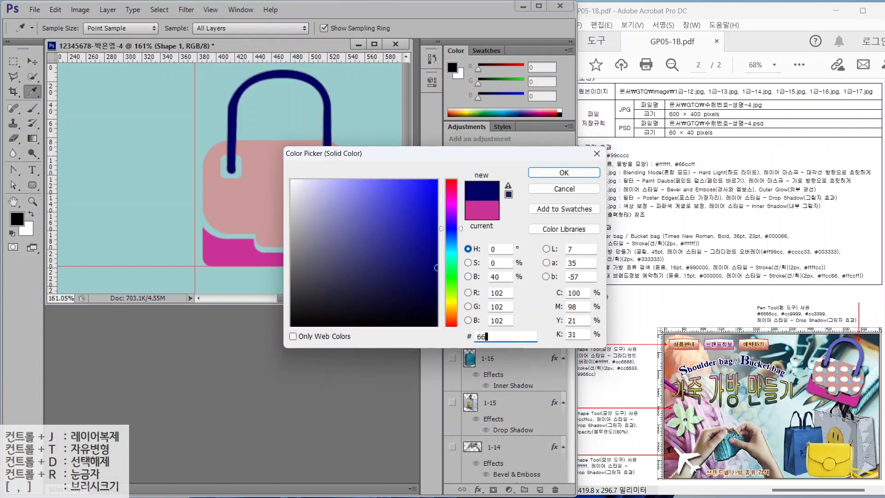
{"action": "key", "text": "Return"}
{"action": "left_click", "coordinate": [12, 185]}
{"action": "left_click", "coordinate": [78, 194]}
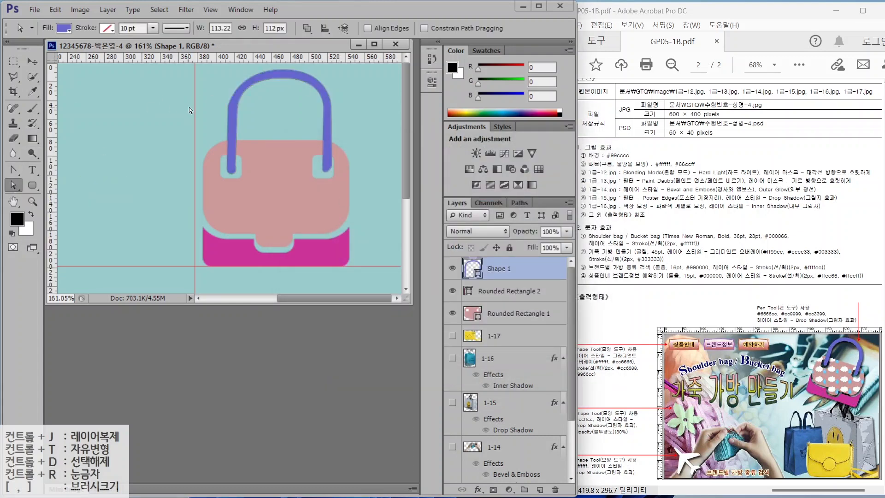
{"action": "left_click_drag", "start_coordinate": [323, 116], "coordinate": [322, 135]}
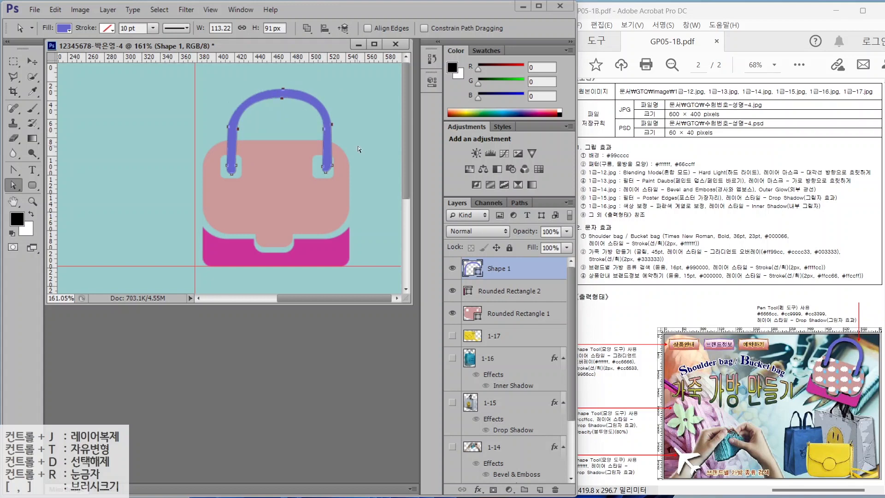
- Tilt the three bag layers together about 13° clockwise and scale them to about 90.5%
{"action": "left_click", "coordinate": [506, 291]}
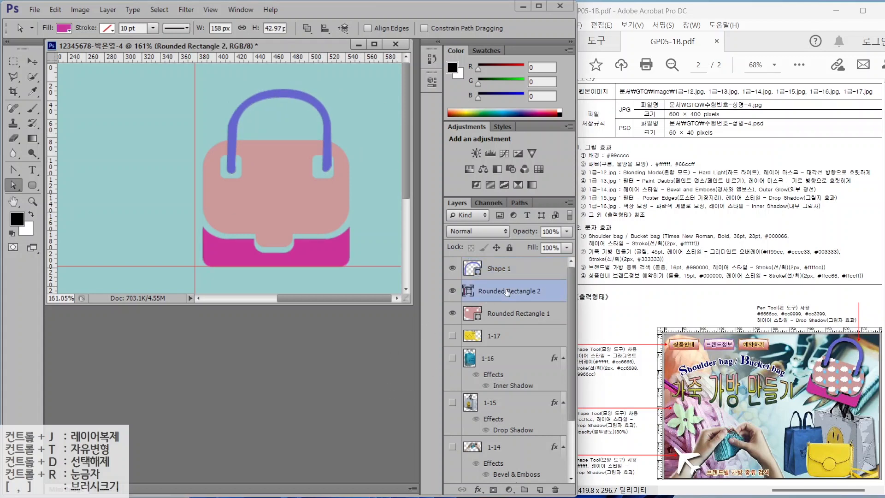
{"action": "left_click", "coordinate": [509, 275]}
{"action": "left_click", "coordinate": [508, 291], "text": "shift"}
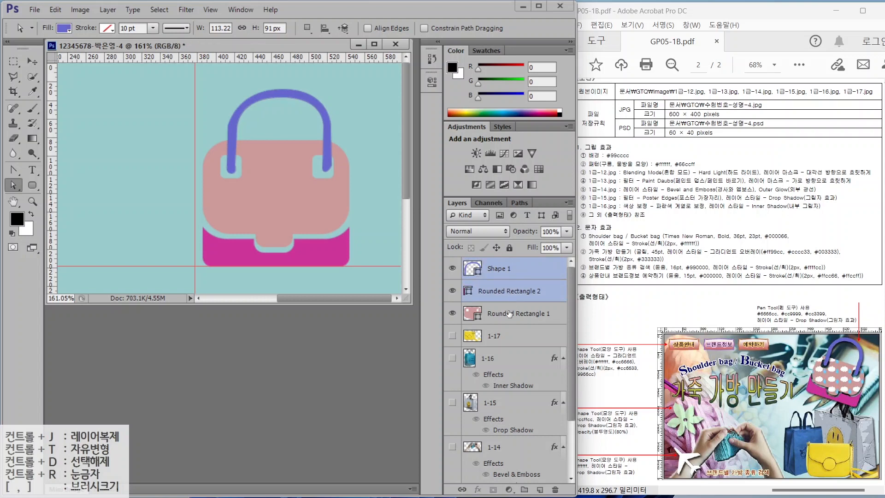
{"action": "left_click", "coordinate": [515, 313], "text": "shift"}
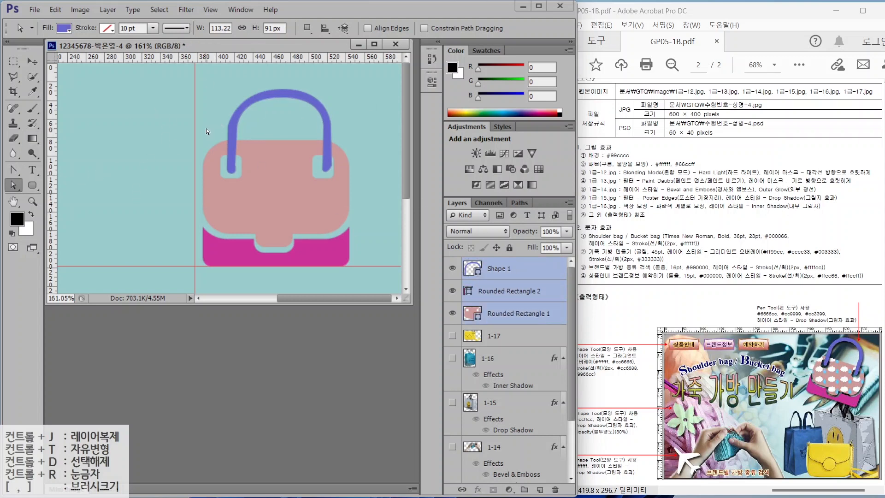
{"action": "key", "text": "ctrl+t"}
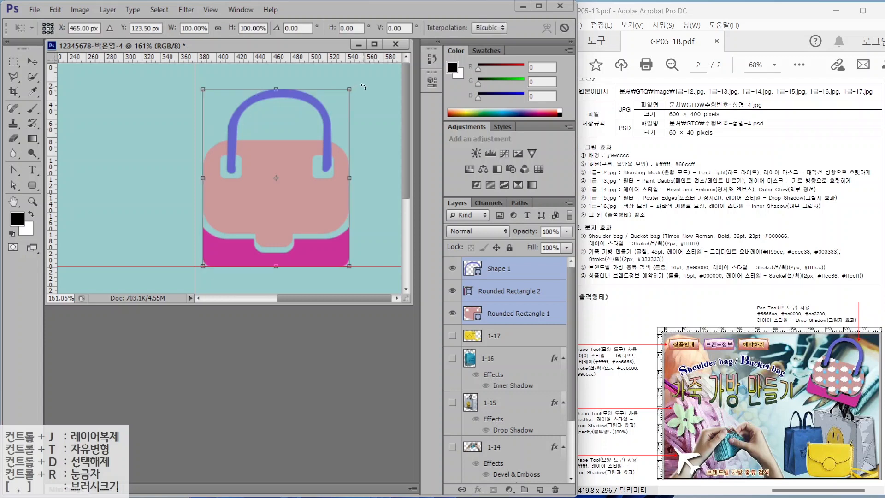
{"action": "left_click_drag", "start_coordinate": [363, 86], "coordinate": [371, 126]}
{"action": "left_click_drag", "start_coordinate": [317, 284], "coordinate": [312, 258]}
{"action": "left_click_drag", "start_coordinate": [377, 104], "coordinate": [371, 97]}
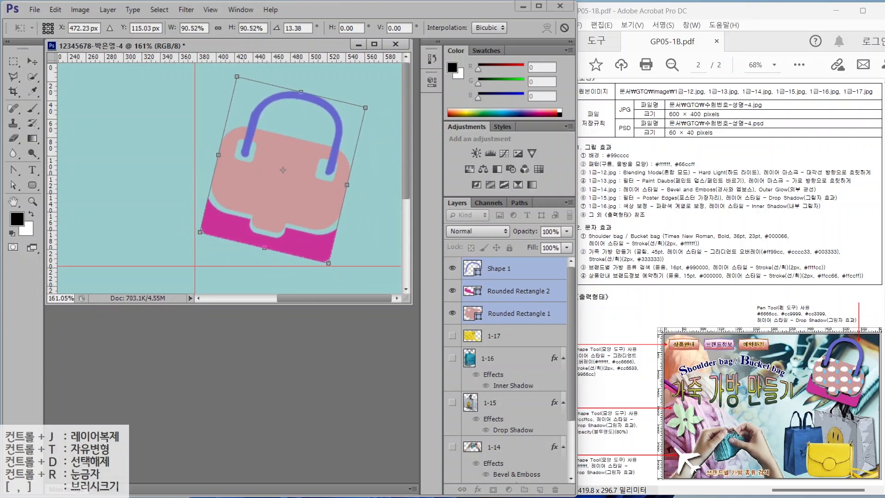
{"action": "key", "text": "Return"}
{"action": "left_click", "coordinate": [518, 291]}
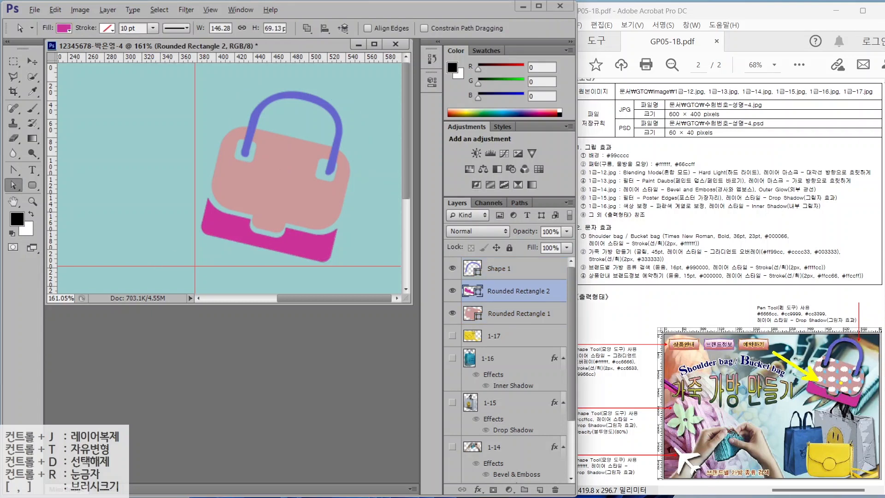
{"action": "left_click", "coordinate": [503, 314]}
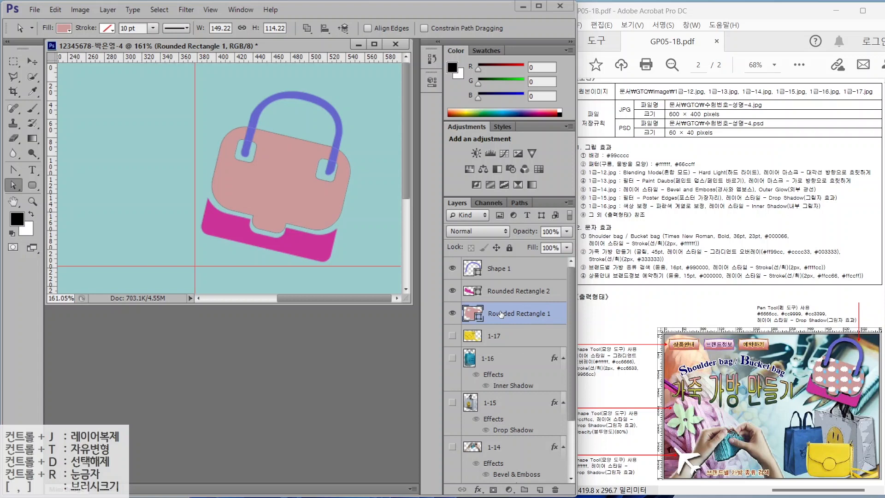
- Duplicate the Rounded Rectangle 1 layer with Ctrl+J and rename the copy 패턴
{"action": "key", "text": "ctrl+j"}
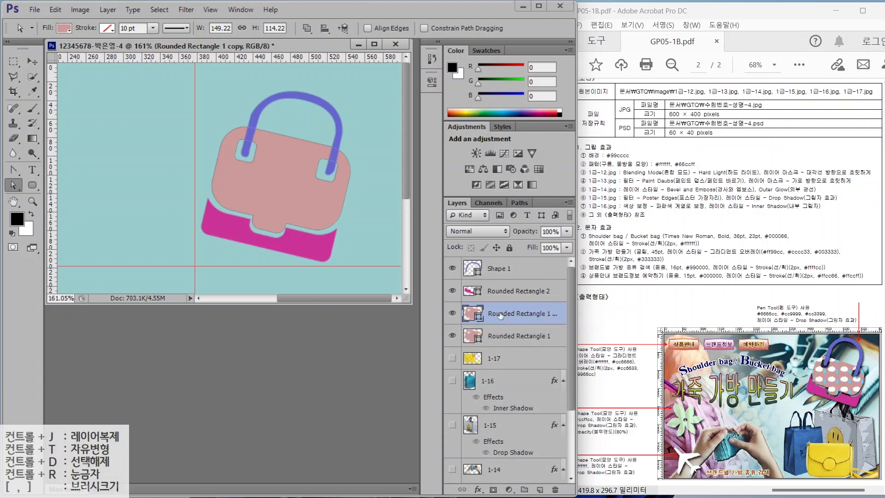
{"action": "double_click", "coordinate": [500, 315]}
{"action": "type", "text": "패턴"}
{"action": "key", "text": "Return"}
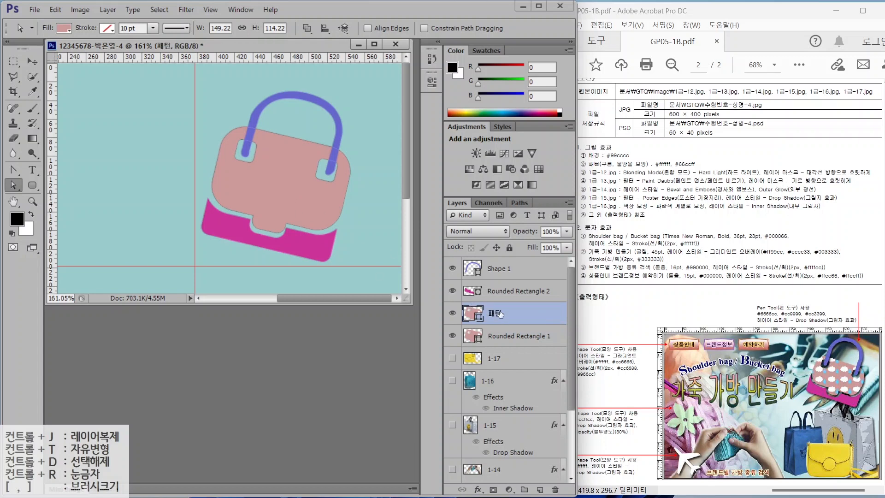
{"action": "left_click", "coordinate": [32, 185]}
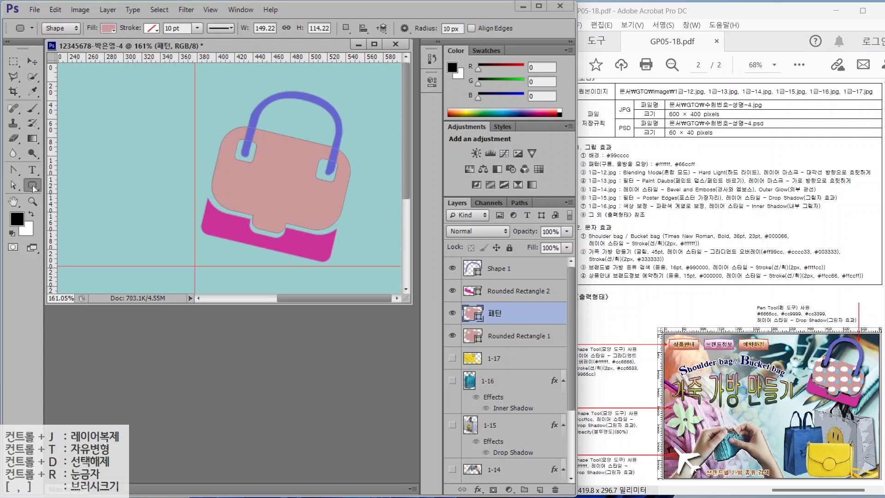
{"action": "left_click", "coordinate": [33, 185]}
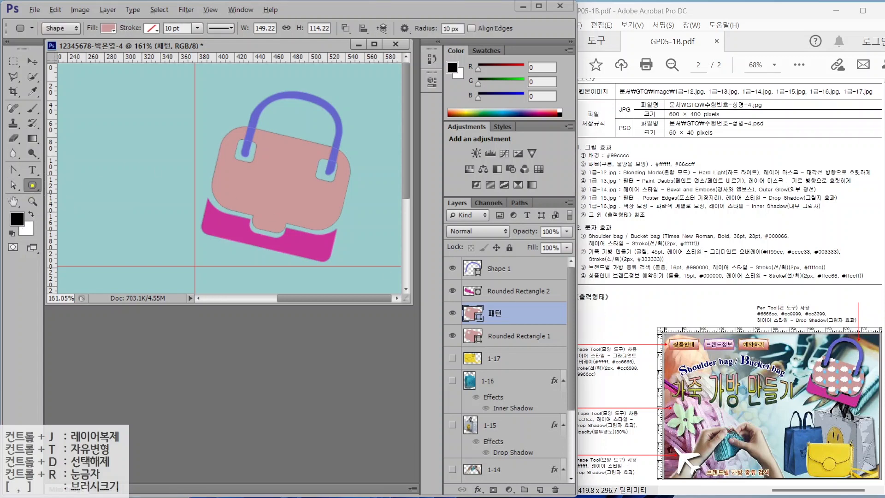
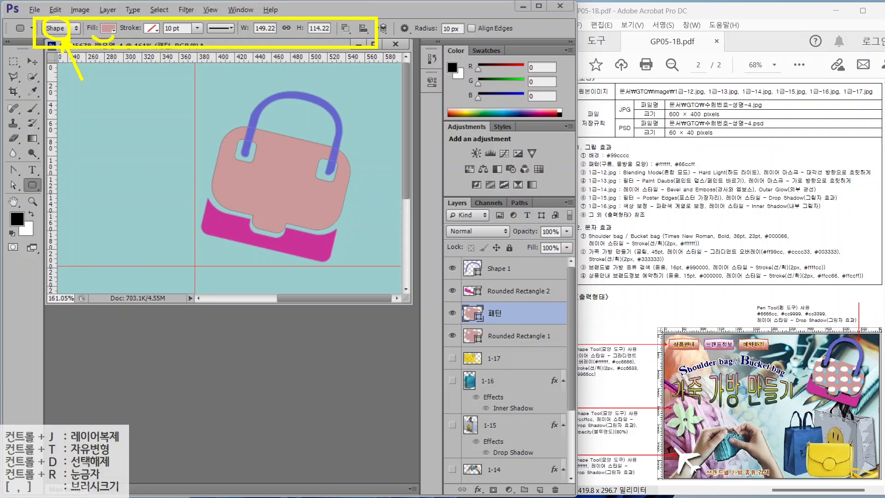
- Fill the 패턴 bag body with the cloud-and-raindrop pattern at 110% scale
{"action": "left_click", "coordinate": [107, 28]}
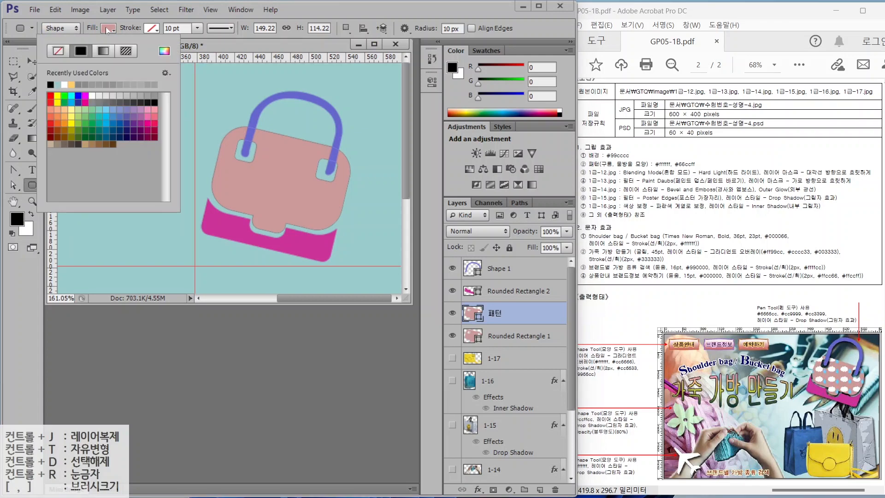
{"action": "left_click", "coordinate": [127, 51]}
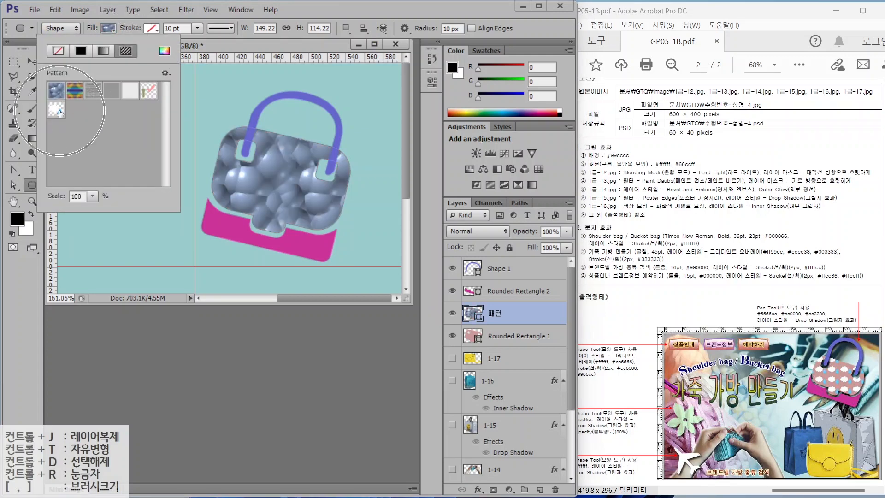
{"action": "left_click", "coordinate": [60, 111]}
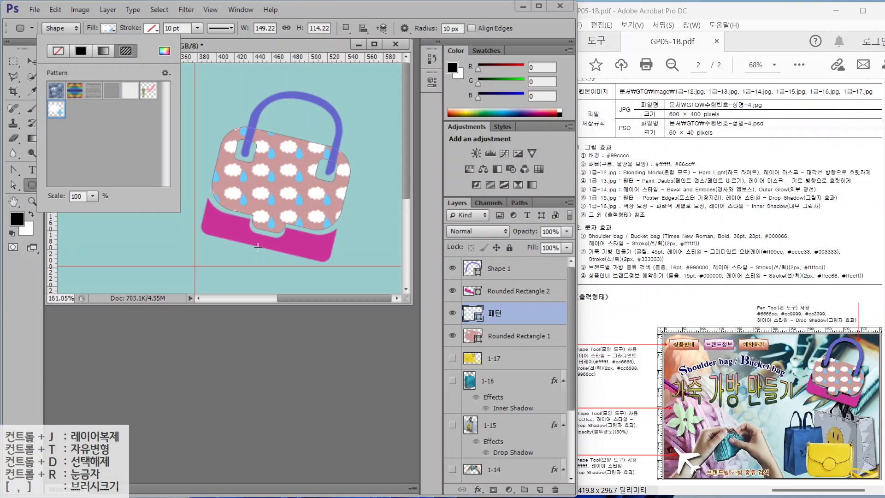
{"action": "left_click", "coordinate": [92, 196]}
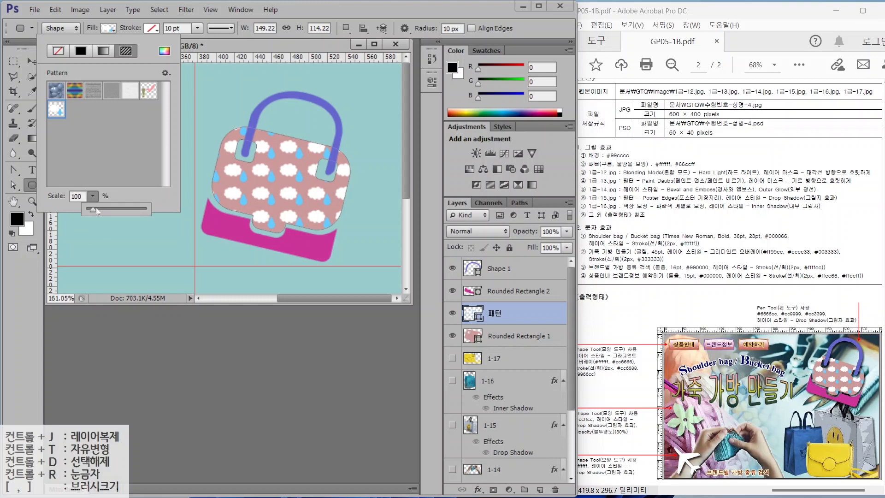
{"action": "left_click_drag", "start_coordinate": [92, 208], "coordinate": [93, 207]}
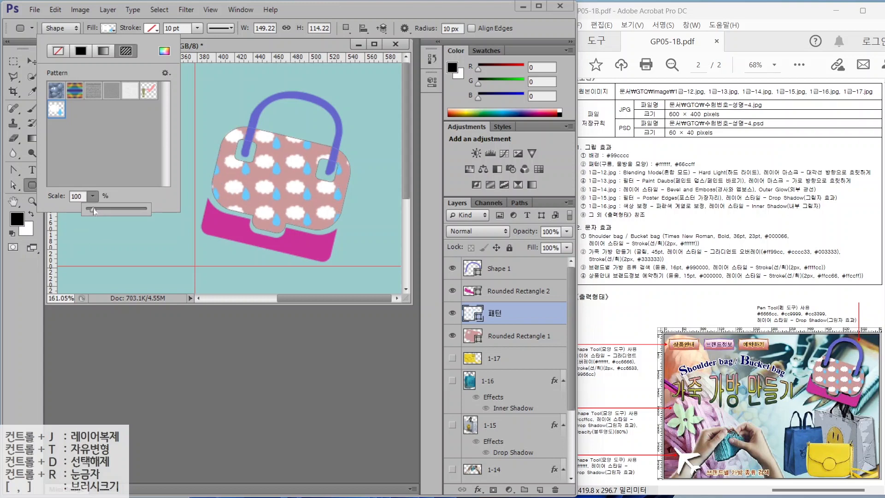
{"action": "left_click", "coordinate": [94, 26]}
{"action": "left_click", "coordinate": [494, 273]}
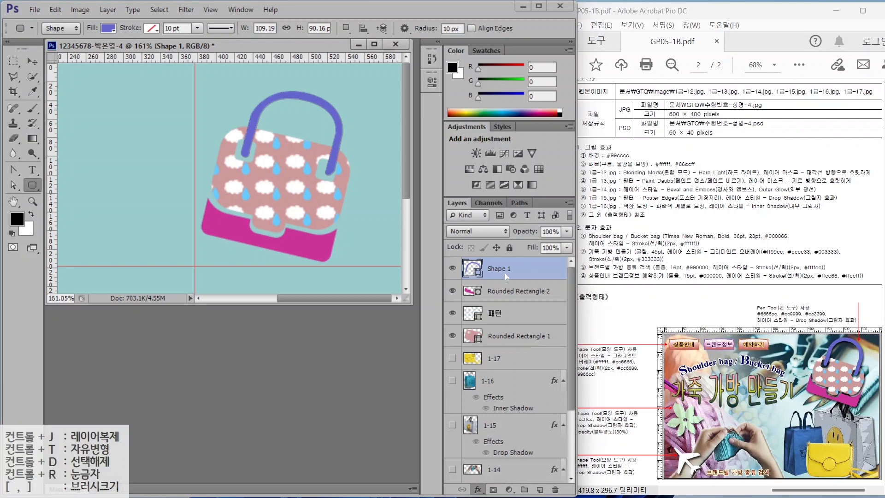
- Add default drop shadows to the handle, Rounded Rectangle 2 and Rounded Rectangle 1
{"action": "left_click", "coordinate": [605, 181]}
{"action": "left_click", "coordinate": [499, 314]}
{"action": "left_click", "coordinate": [478, 489]}
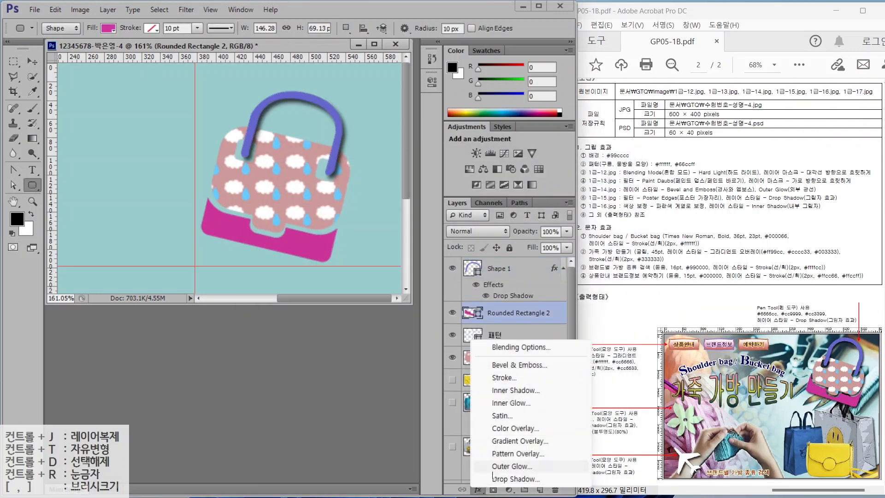
{"action": "left_click", "coordinate": [497, 485]}
{"action": "key", "text": "Return"}
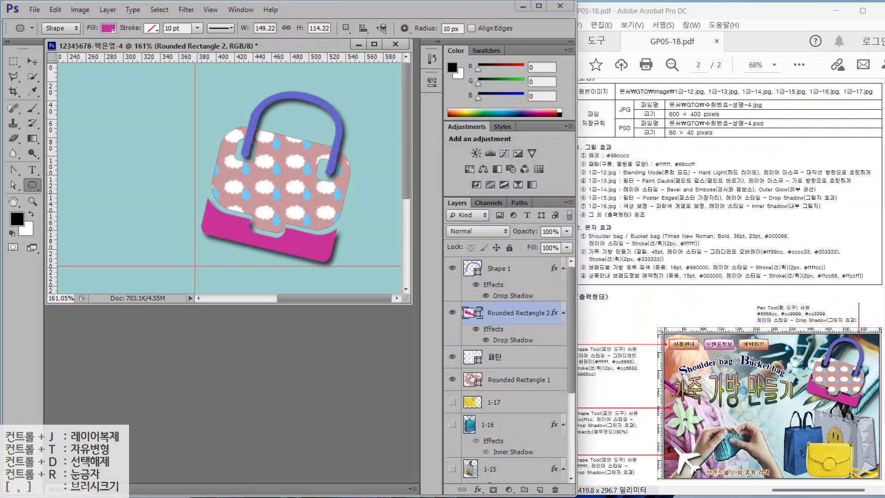
{"action": "left_click", "coordinate": [477, 490]}
{"action": "left_click", "coordinate": [497, 478]}
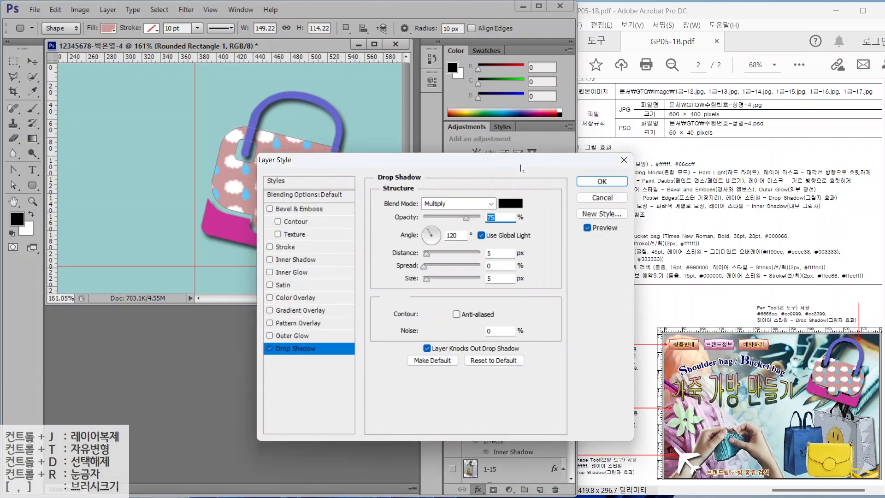
{"action": "left_click", "coordinate": [585, 184]}
- Fit the whole canvas in view and clear the guides
{"action": "double_click", "coordinate": [14, 202]}
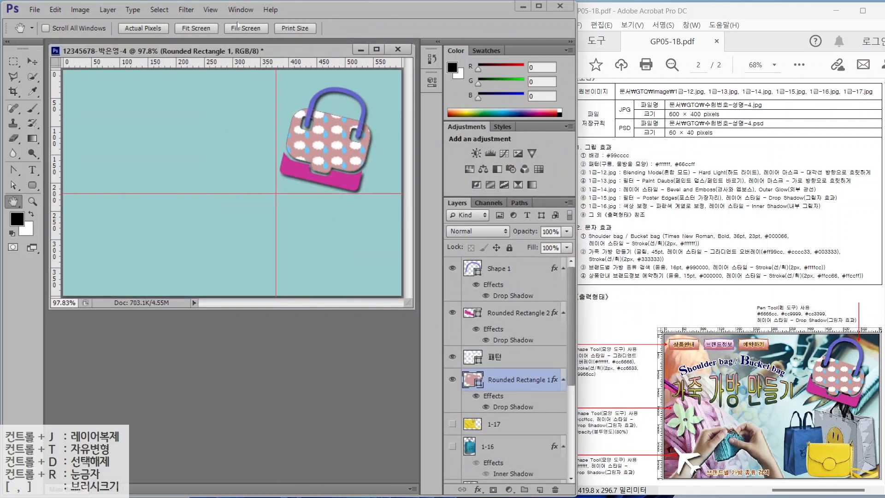
{"action": "left_click", "coordinate": [210, 9]}
{"action": "left_click", "coordinate": [221, 237]}
{"action": "scroll", "coordinate": [464, 346], "scroll_direction": "down", "scroll_amount": 3}
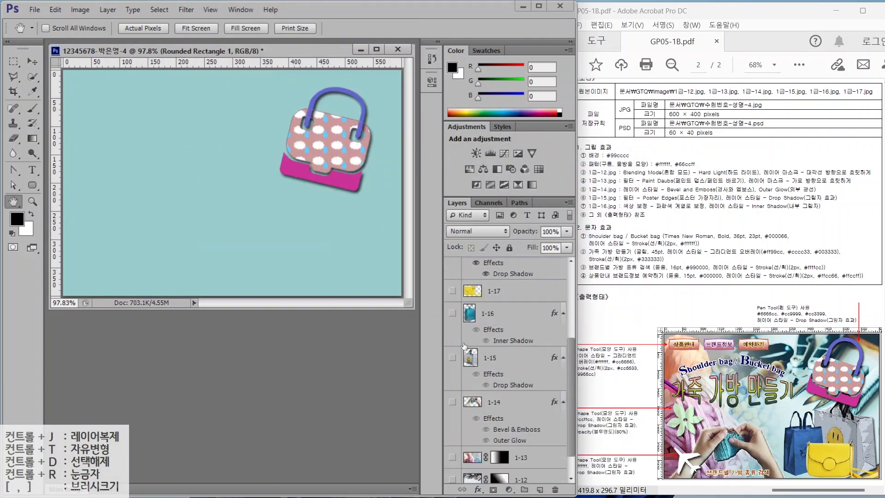
{"action": "scroll", "coordinate": [452, 302], "scroll_direction": "up", "scroll_amount": 1}
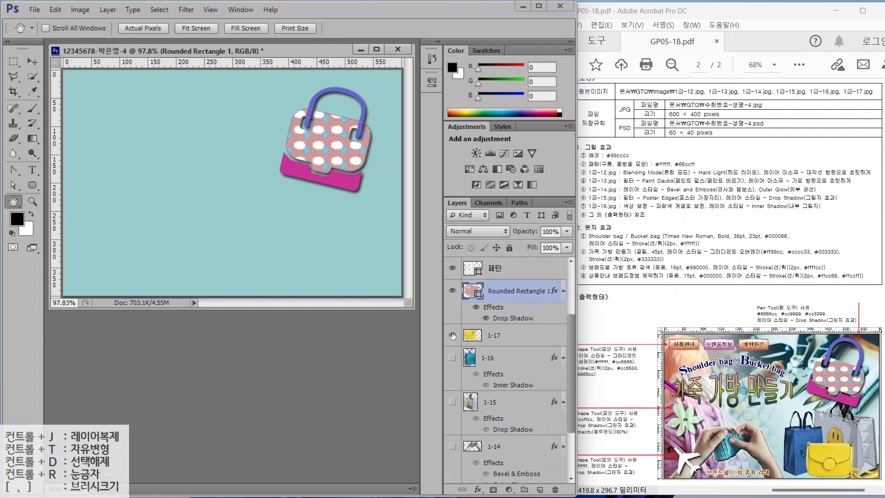
{"action": "scroll", "coordinate": [446, 484], "scroll_direction": "down", "scroll_amount": 3}
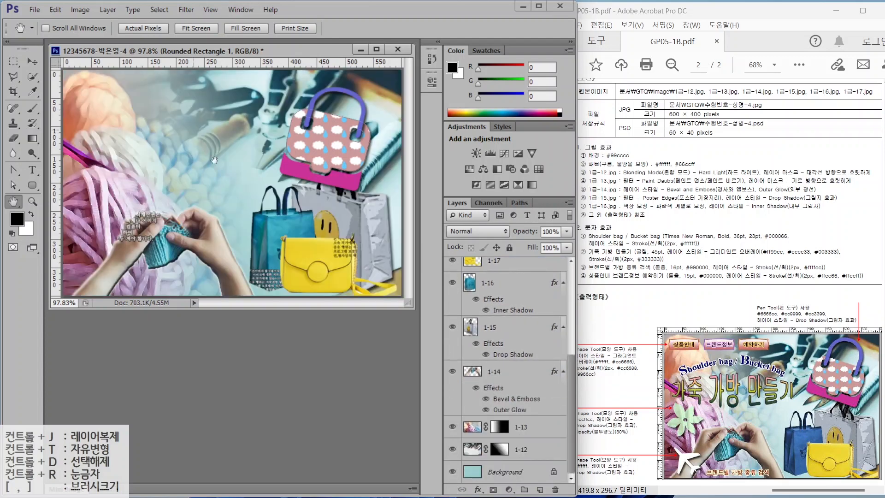
{"action": "scroll", "coordinate": [503, 275], "scroll_direction": "up", "scroll_amount": 3}
- Rotate the four bag layers about 7.5° clockwise and nudge them up and right
{"action": "left_click", "coordinate": [497, 268], "text": "shift"}
{"action": "key", "text": "ctrl+t"}
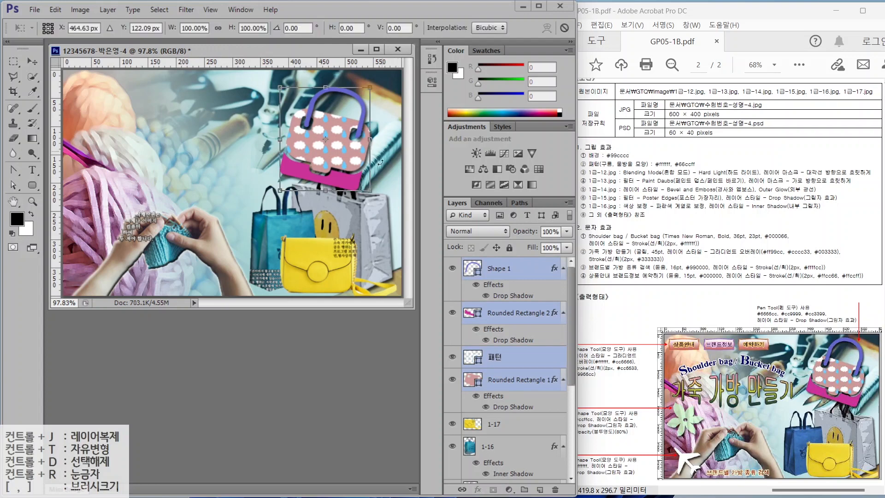
{"action": "left_click_drag", "start_coordinate": [382, 197], "coordinate": [374, 202]}
{"action": "left_click_drag", "start_coordinate": [341, 159], "coordinate": [347, 158]}
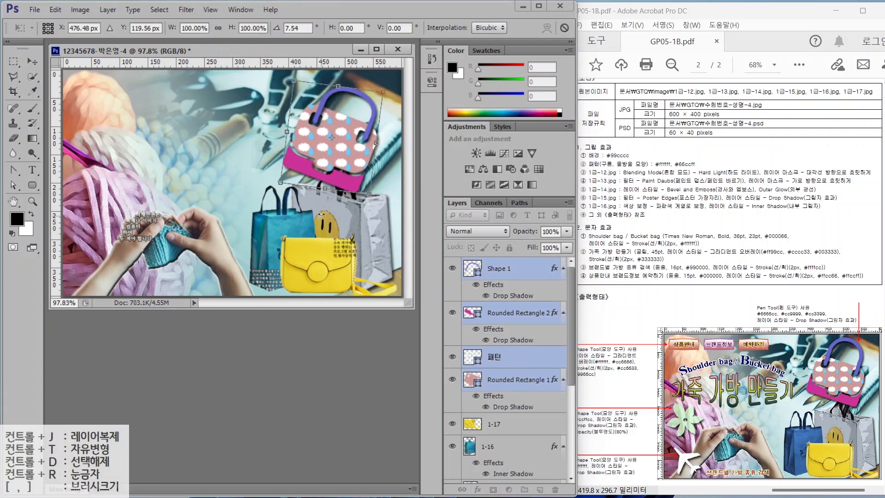
{"action": "key", "text": "Return"}
{"action": "key", "text": "h"}
{"action": "left_click", "coordinate": [530, 302]}
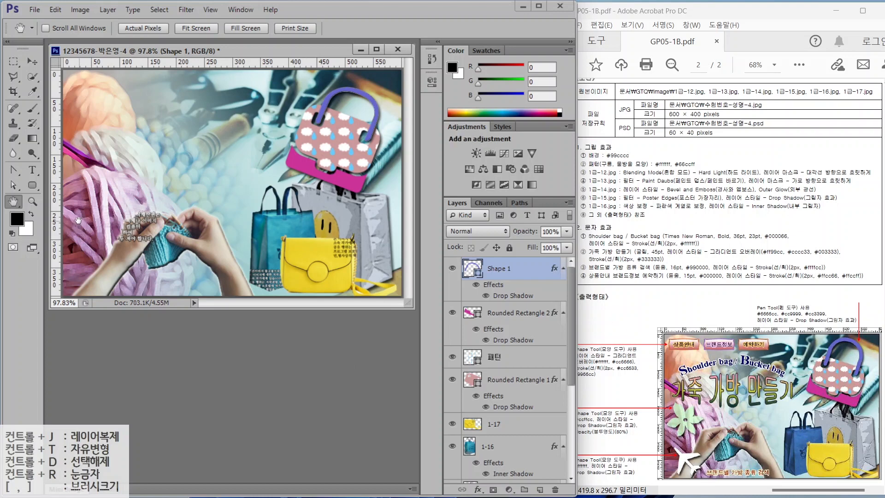
{"action": "left_click_drag", "start_coordinate": [32, 184], "coordinate": [69, 240]}
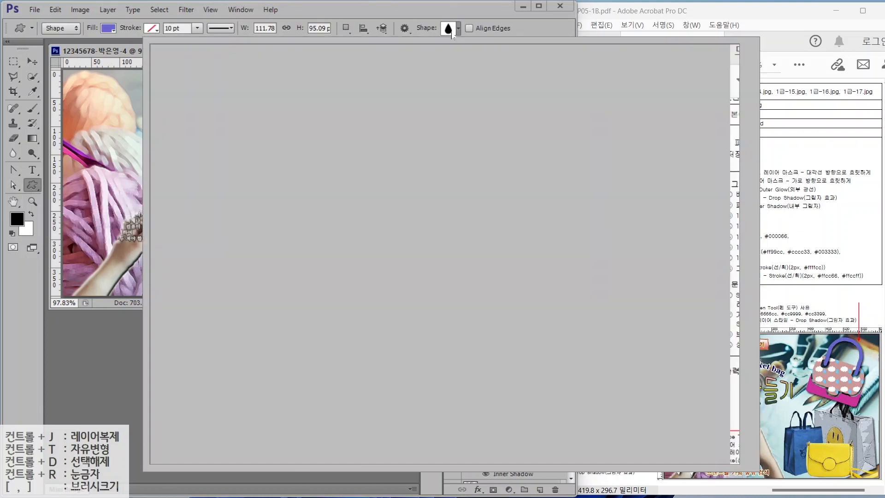
- Draw a flower custom shape on the poster's left, filled light green #ccffcc
{"action": "left_click", "coordinate": [448, 29]}
{"action": "double_click", "coordinate": [685, 188]}
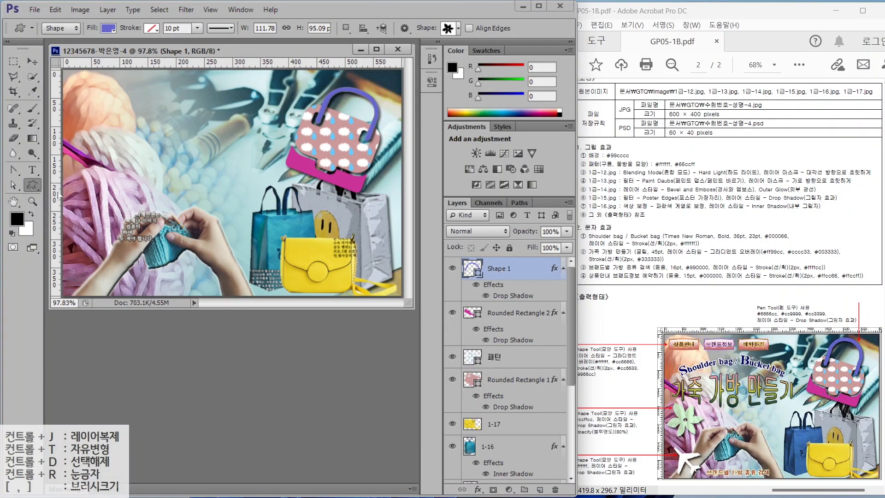
{"action": "left_click_drag", "start_coordinate": [81, 172], "coordinate": [140, 226]}
{"action": "double_click", "coordinate": [472, 268]}
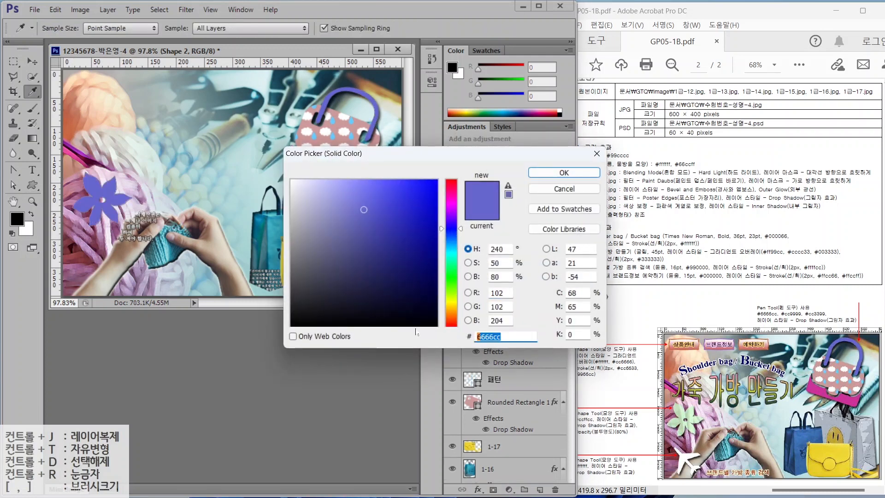
{"action": "type", "text": "ccffcc"}
{"action": "key", "text": "Return"}
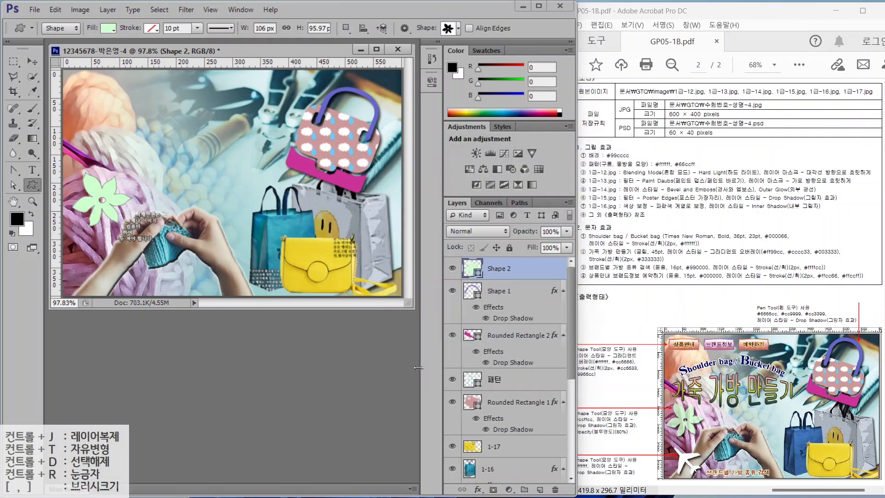
- Give the flower a drop shadow and 80% opacity, and enlarge it slightly
{"action": "left_click", "coordinate": [478, 489]}
{"action": "left_click", "coordinate": [495, 478]}
{"action": "left_click", "coordinate": [602, 182]}
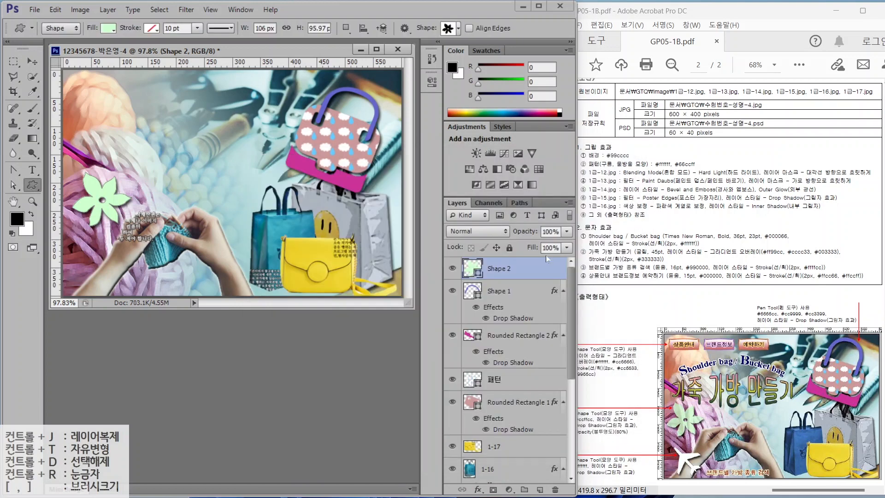
{"action": "double_click", "coordinate": [551, 231]}
{"action": "type", "text": "80"}
{"action": "key", "text": "Return"}
{"action": "key", "text": "ctrl+t"}
{"action": "left_click_drag", "start_coordinate": [72, 225], "coordinate": [65, 232]}
{"action": "key", "text": "Return"}
- Draw an airplane custom shape near the poster's lower-left corner
{"action": "left_click", "coordinate": [32, 184]}
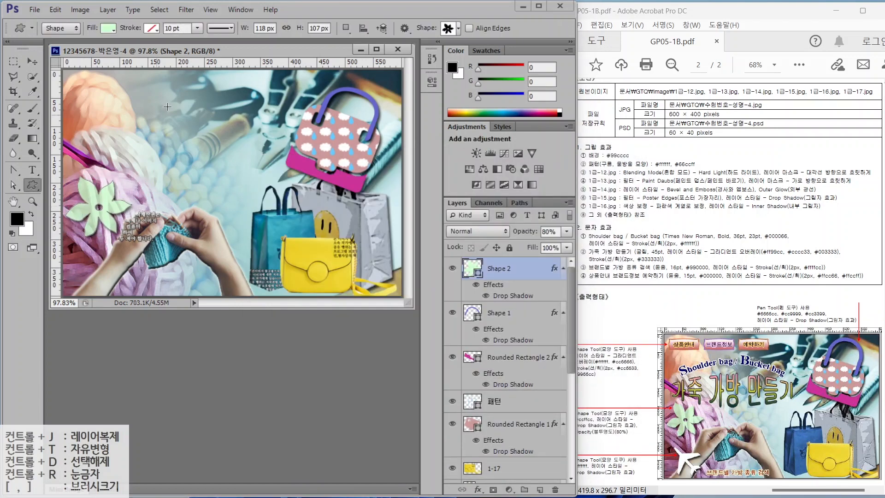
{"action": "left_click", "coordinate": [446, 28]}
{"action": "scroll", "coordinate": [476, 143], "scroll_direction": "up", "scroll_amount": 3}
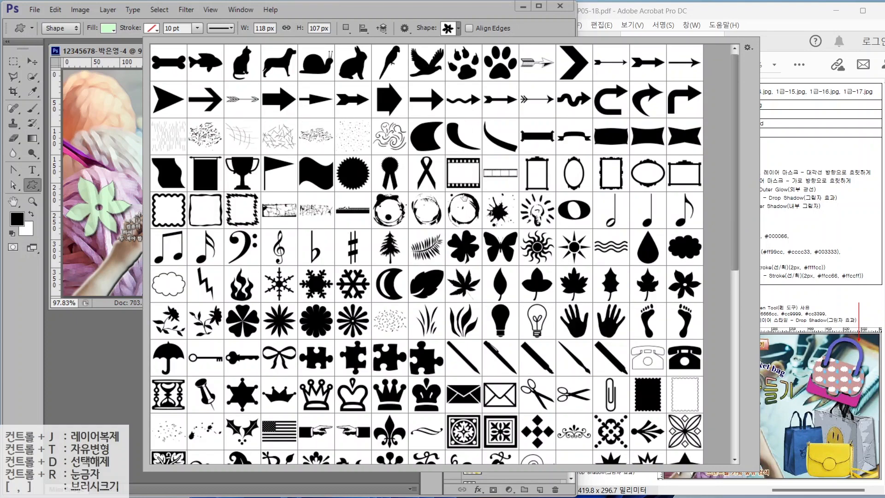
{"action": "scroll", "coordinate": [516, 332], "scroll_direction": "down", "scroll_amount": 10}
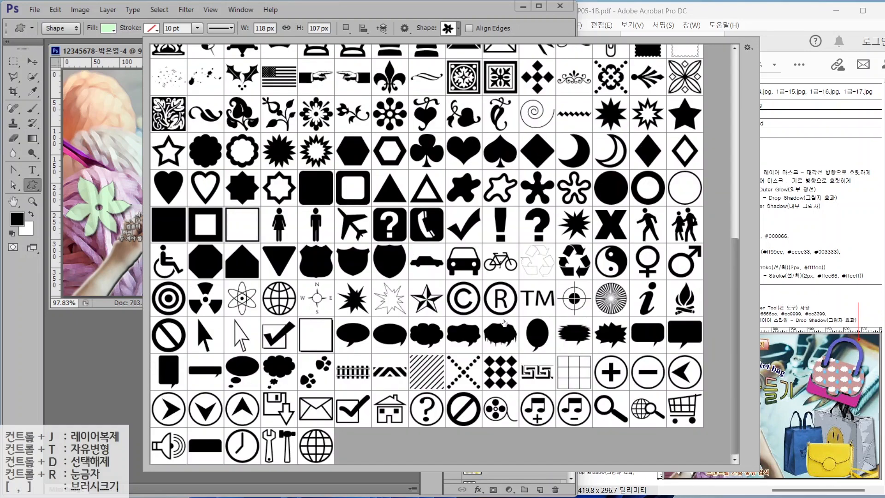
{"action": "double_click", "coordinate": [352, 225]}
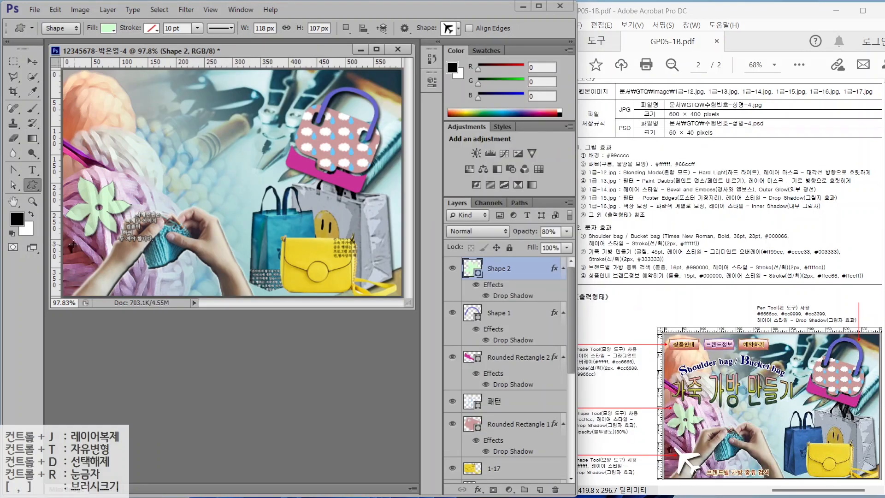
{"action": "left_click_drag", "start_coordinate": [73, 244], "coordinate": [119, 290]}
- Fill the airplane white, add a drop shadow, then reposition and shrink it
{"action": "double_click", "coordinate": [471, 269]}
{"action": "left_click_drag", "start_coordinate": [299, 185], "coordinate": [290, 178]}
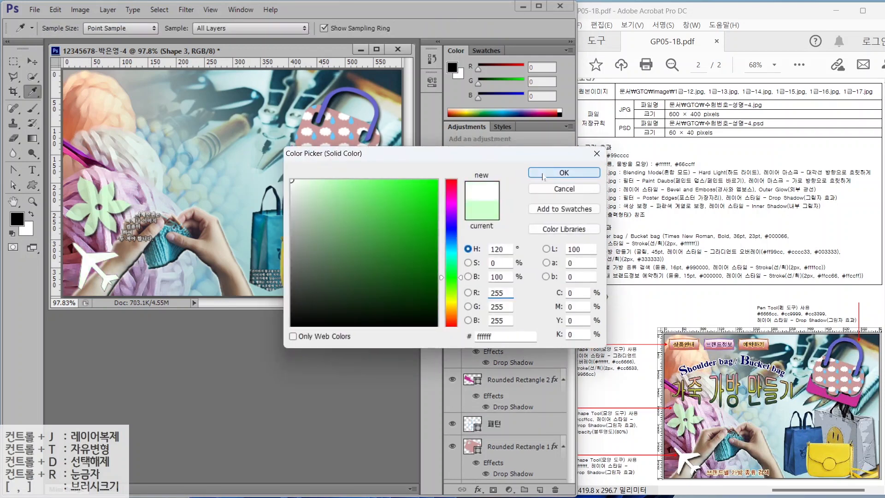
{"action": "left_click", "coordinate": [542, 176]}
{"action": "double_click", "coordinate": [511, 393]}
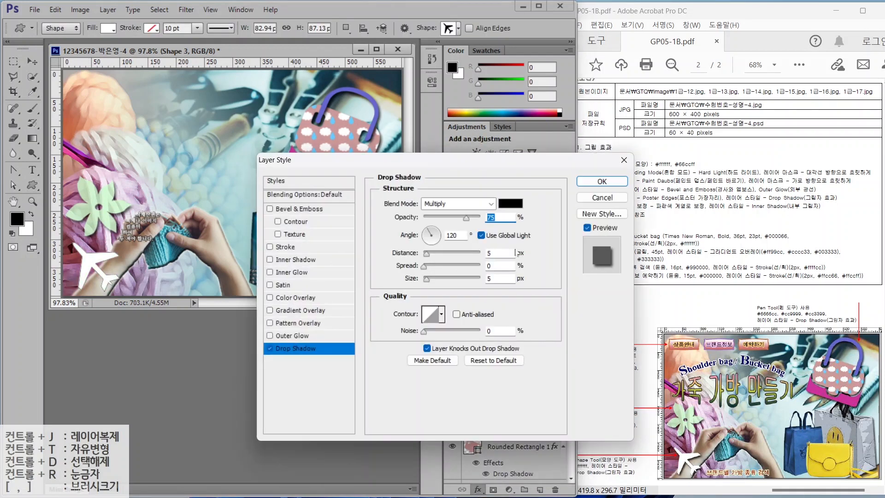
{"action": "left_click", "coordinate": [602, 181]}
{"action": "key", "text": "v"}
{"action": "left_click_drag", "start_coordinate": [102, 263], "coordinate": [124, 251]}
{"action": "key", "text": "ctrl+t"}
{"action": "key", "text": "Return"}
{"action": "left_click", "coordinate": [32, 184]}
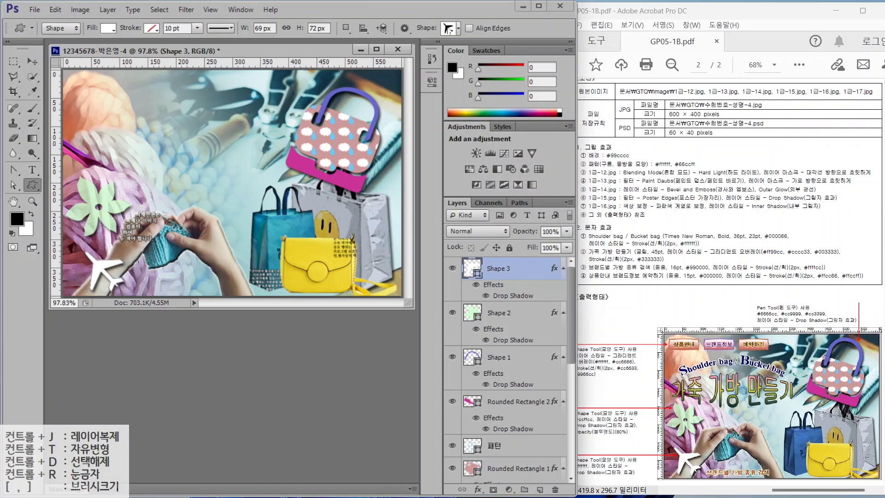
- Draw a banner custom shape at the poster's top left
{"action": "left_click", "coordinate": [458, 29]}
{"action": "scroll", "coordinate": [478, 204], "scroll_direction": "up", "scroll_amount": 10}
{"action": "double_click", "coordinate": [611, 136]}
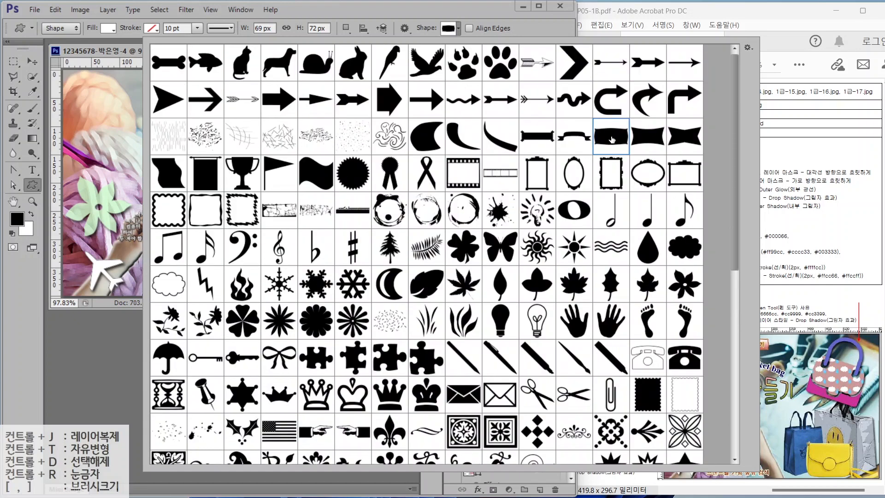
{"action": "left_click_drag", "start_coordinate": [72, 78], "coordinate": [113, 95]}
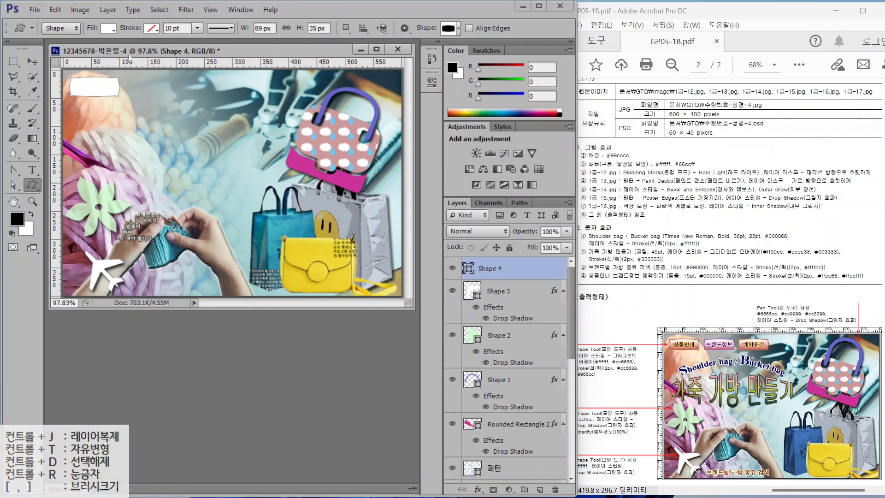
- Add a Gradient Overlay to the banner running from #ffffff to #cc6666
{"action": "left_click", "coordinate": [478, 489]}
{"action": "left_click", "coordinate": [516, 443]}
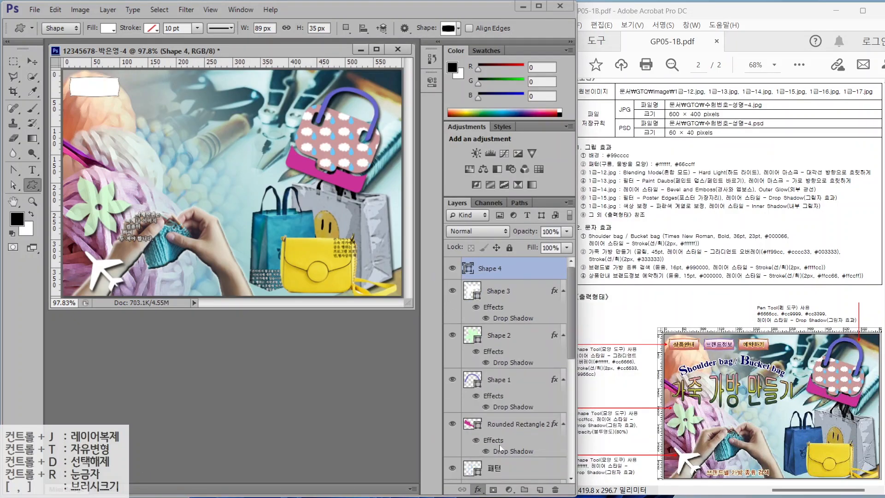
{"action": "left_click", "coordinate": [451, 229]}
{"action": "left_click", "coordinate": [399, 264]}
{"action": "left_click", "coordinate": [461, 309]}
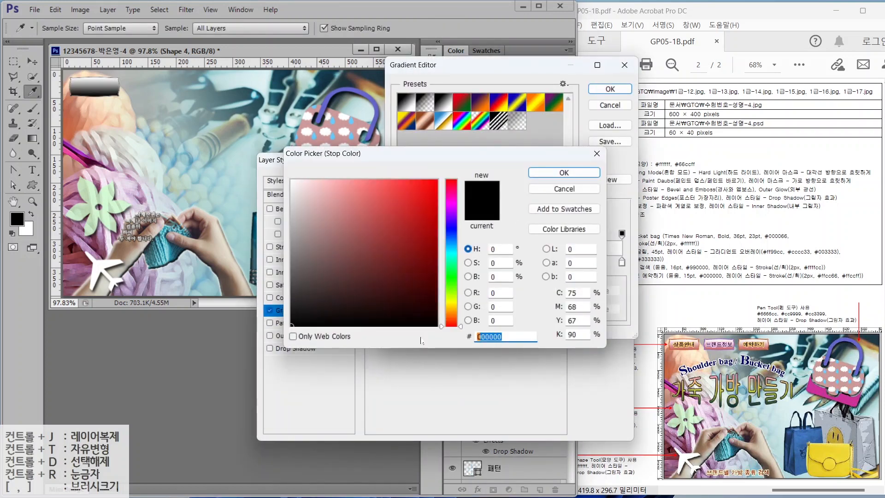
{"action": "type", "text": "ffffff"}
{"action": "key", "text": "Return"}
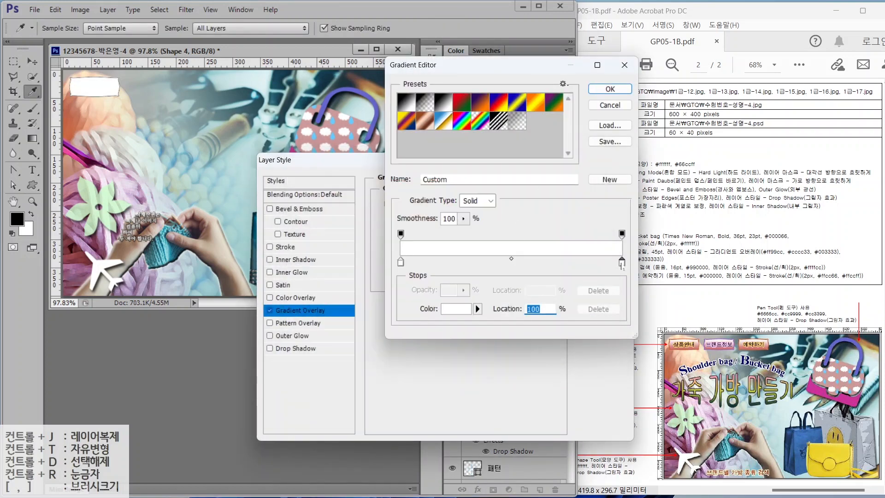
{"action": "double_click", "coordinate": [621, 261]}
{"action": "type", "text": "cc6666"}
{"action": "key", "text": "Return"}
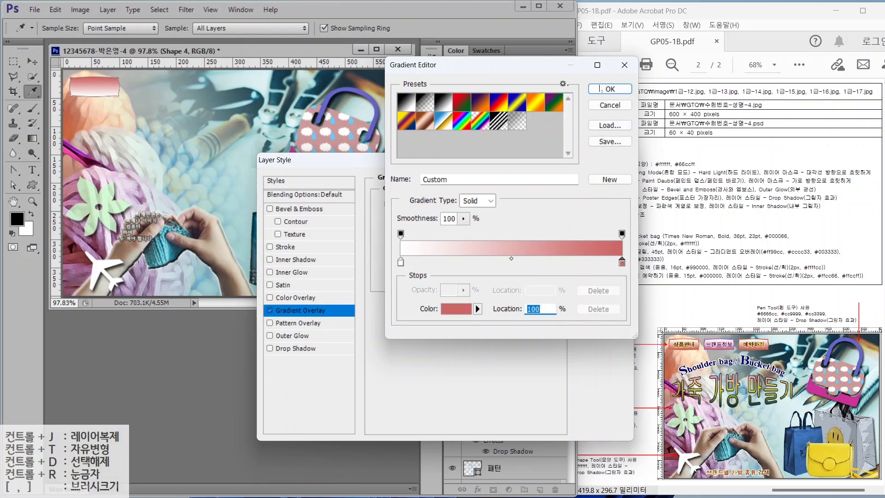
{"action": "left_click", "coordinate": [600, 88]}
- Outline the banner with a 2 px #cc6633 stroke
{"action": "left_click", "coordinate": [282, 247]}
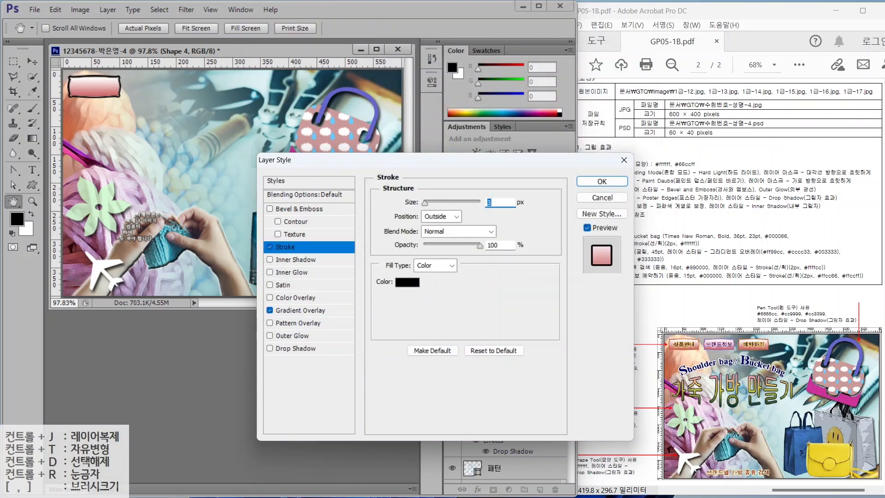
{"action": "type", "text": "2"}
{"action": "left_click", "coordinate": [407, 282]}
{"action": "type", "text": "cc6633"}
{"action": "key", "text": "Return"}
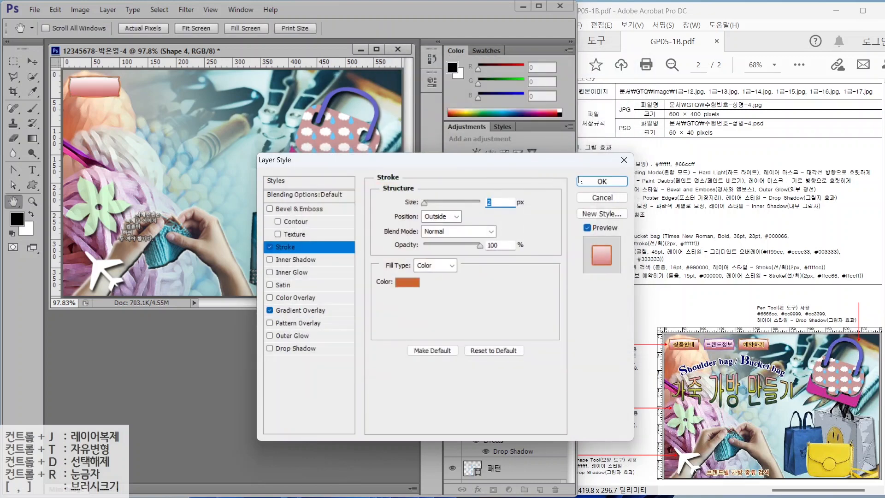
{"action": "left_click", "coordinate": [581, 181]}
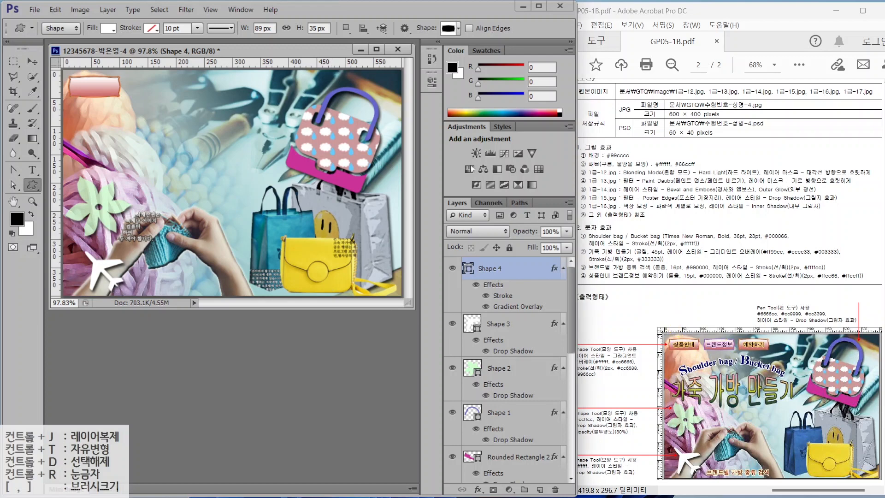
- Alt-drag the button to the right to make copies in a row of three
{"action": "left_click", "coordinate": [30, 62]}
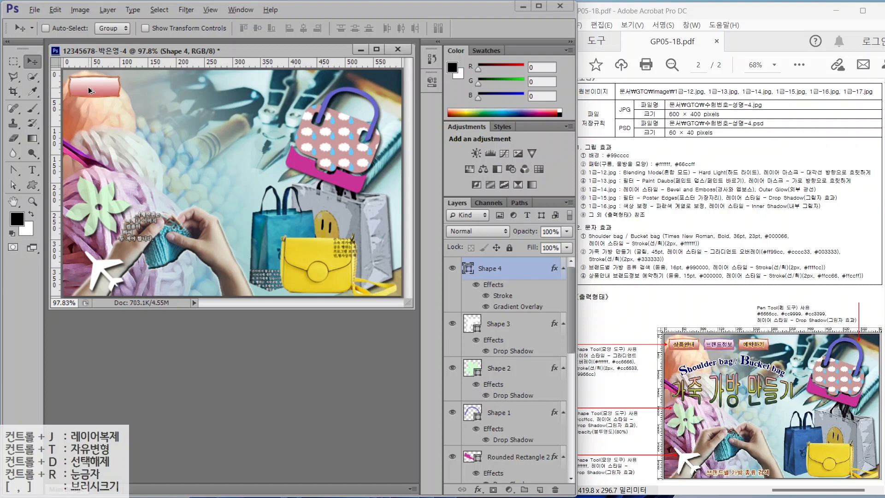
{"action": "left_click_drag", "start_coordinate": [88, 87], "coordinate": [210, 90]}
{"action": "key", "text": "alt"}
{"action": "key", "text": "Left"}
{"action": "key", "text": "Left"}
{"action": "key", "text": "Left"}
{"action": "key", "text": "Left"}
{"action": "key", "text": "Left"}
{"action": "key", "text": "Left"}
- Recolour the middle button's stroke to purple #9966cc
{"action": "double_click", "coordinate": [501, 352]}
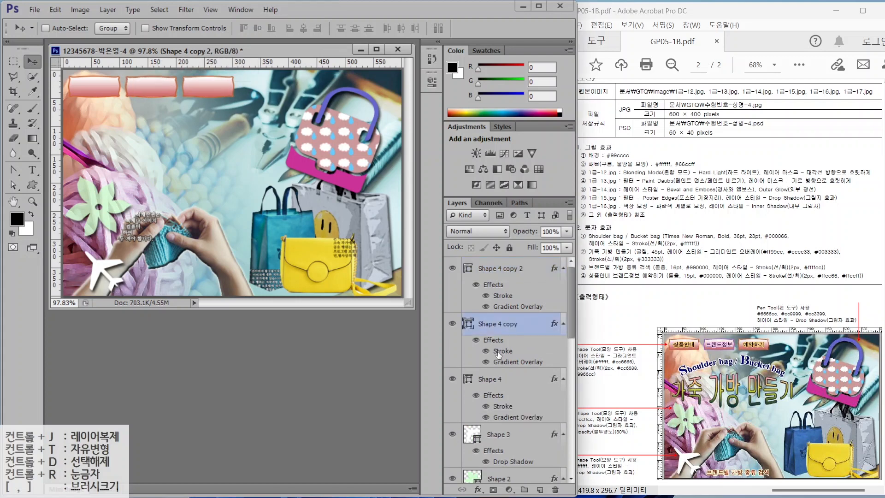
{"action": "left_click", "coordinate": [408, 283]}
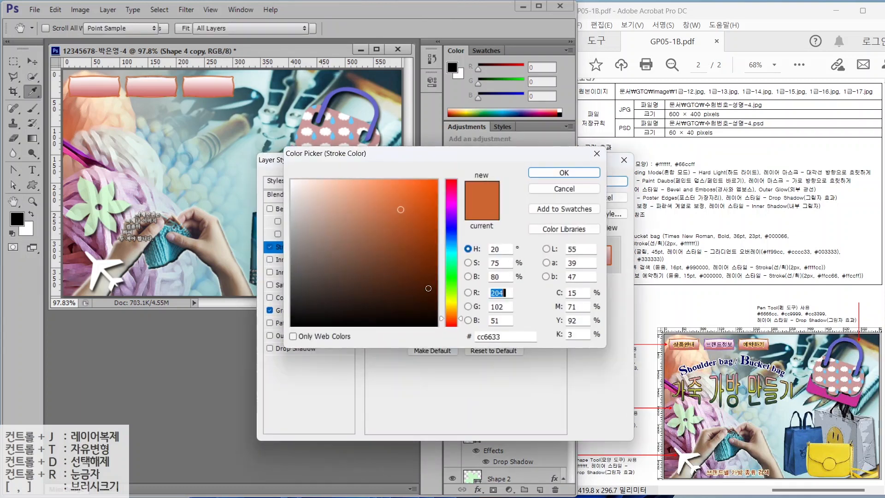
{"action": "double_click", "coordinate": [501, 337]}
{"action": "type", "text": "9966cc"}
{"action": "left_click", "coordinate": [581, 173]}
{"action": "left_click", "coordinate": [591, 182]}
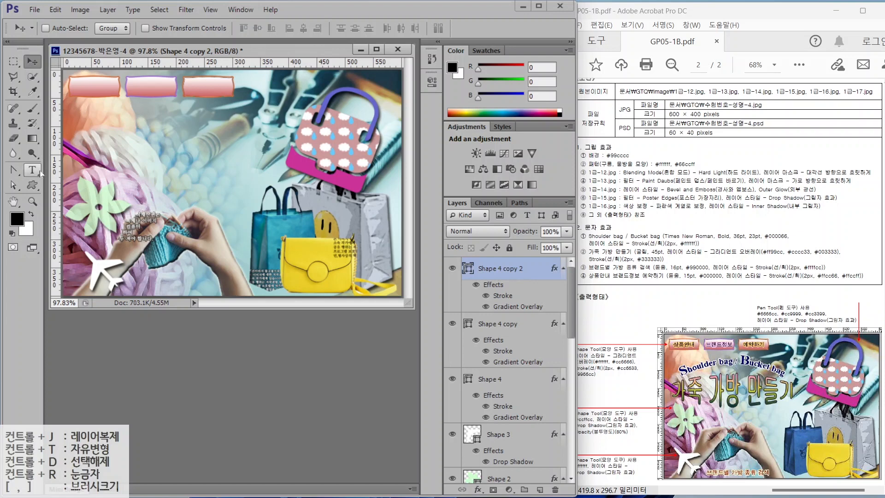
- Type the title 'Shoulder bag / Bucket bag' on a new text layer
{"action": "key", "text": "t"}
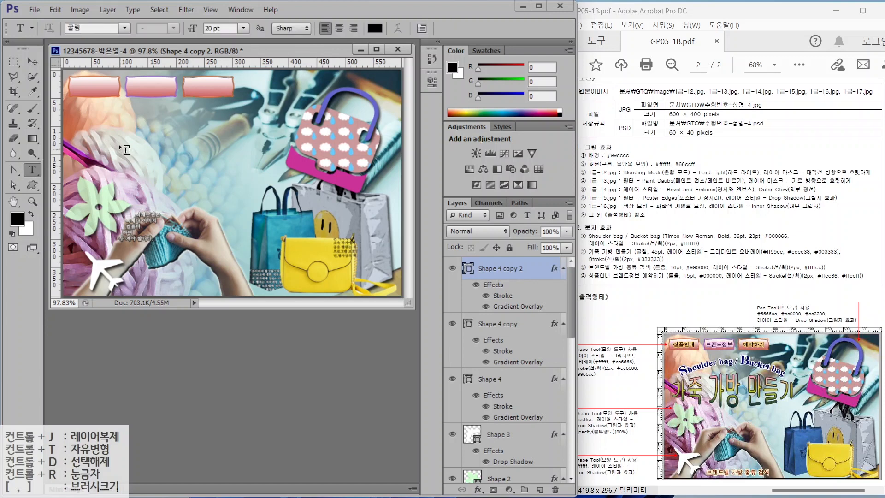
{"action": "left_click", "coordinate": [115, 150]}
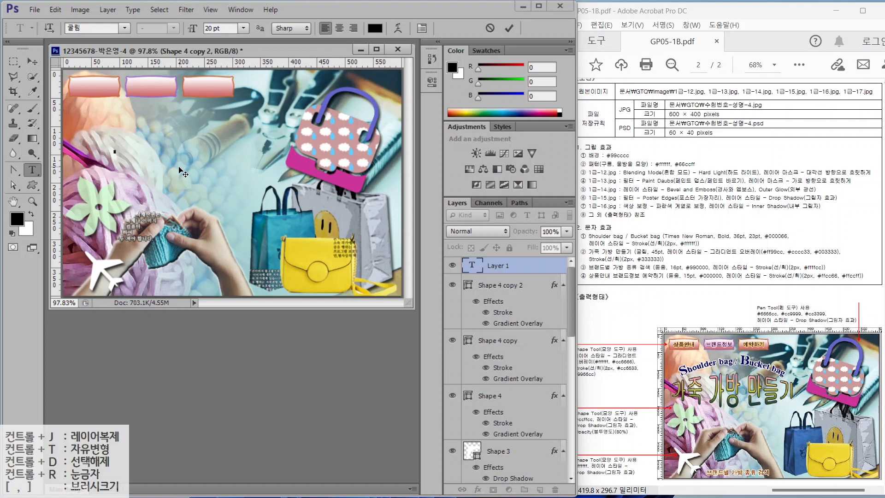
{"action": "key", "text": "Caps_Lock"}
{"action": "type", "text": "Shoulder bag / Bucket bag"}
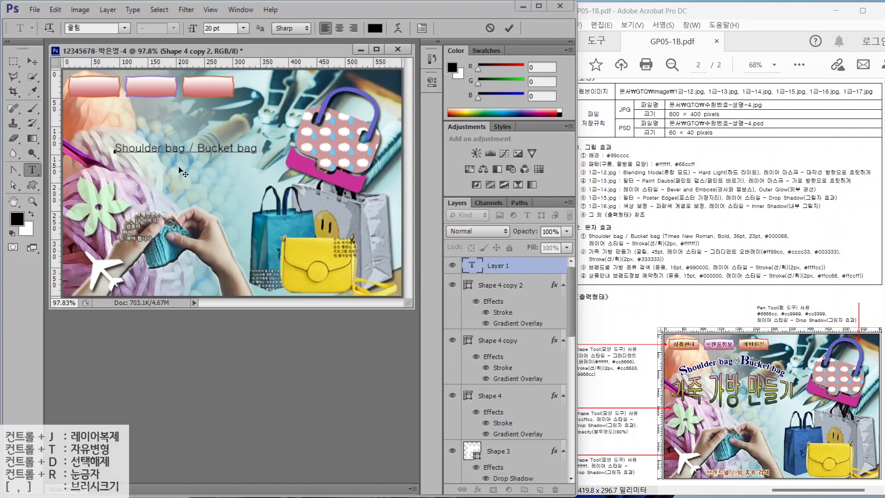
- Set the title to Times New Roman Bold in navy #000066
{"action": "key", "text": "ctrl+Return"}
{"action": "left_click", "coordinate": [124, 29]}
{"action": "left_click_drag", "start_coordinate": [279, 426], "coordinate": [278, 389]}
{"action": "left_click", "coordinate": [128, 252]}
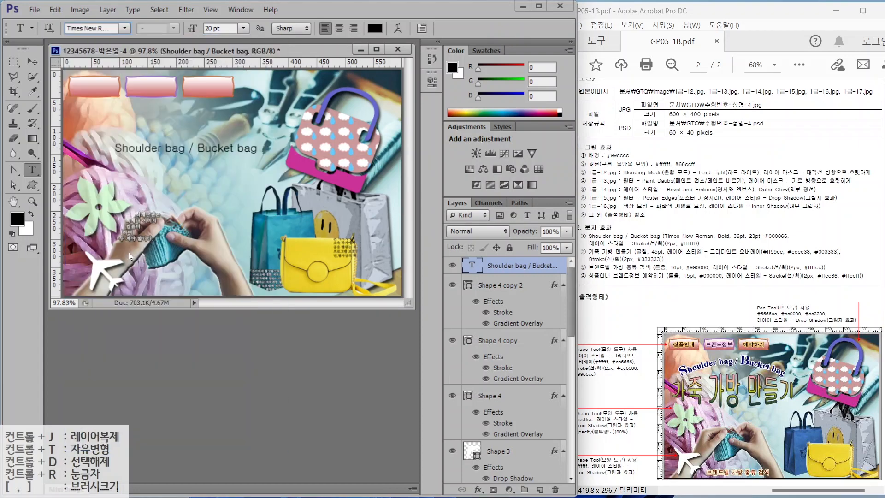
{"action": "left_click", "coordinate": [173, 28]}
{"action": "left_click", "coordinate": [152, 59]}
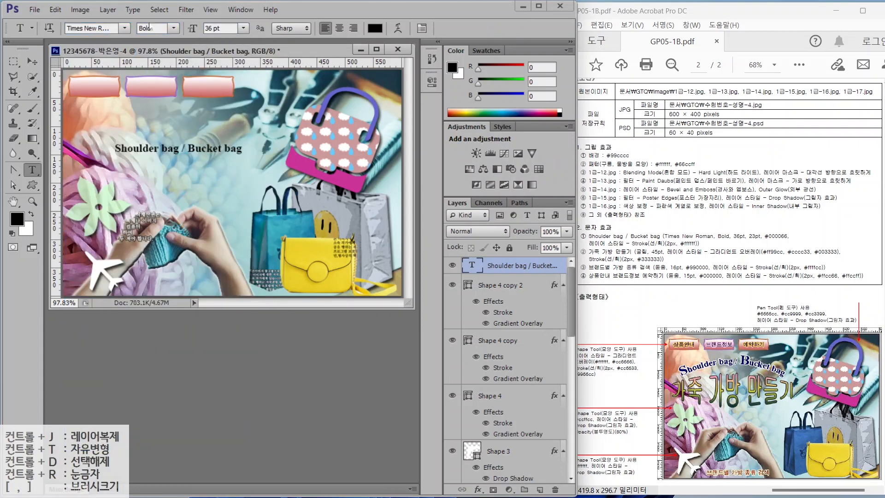
{"action": "left_click", "coordinate": [375, 28]}
{"action": "type", "text": "0000"}
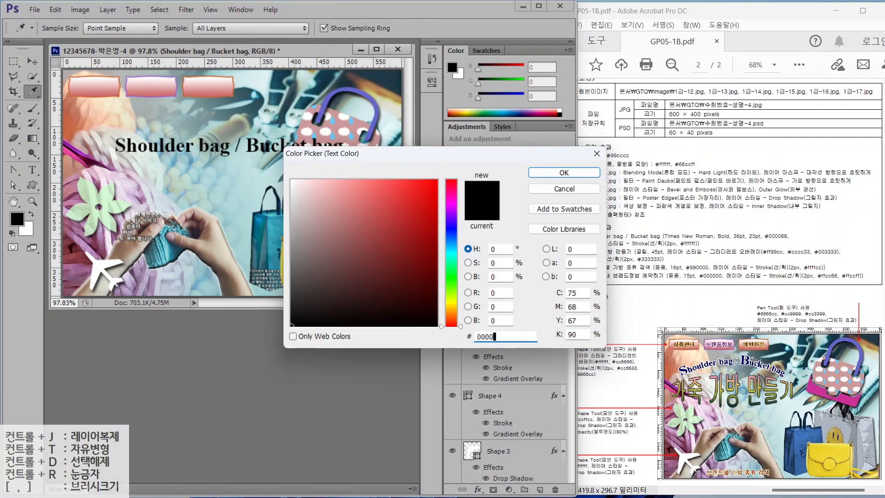
{"action": "type", "text": "66"}
{"action": "key", "text": "Return"}
- Add a 2 px white #ffffff stroke around the title
{"action": "left_click", "coordinate": [477, 489]}
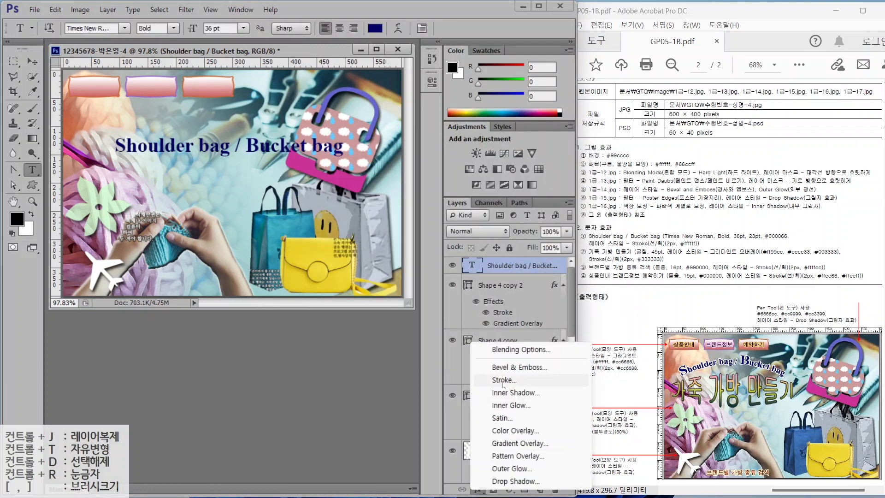
{"action": "left_click", "coordinate": [502, 380]}
{"action": "type", "text": "2"}
{"action": "left_click", "coordinate": [409, 283]}
{"action": "type", "text": "ffffff"}
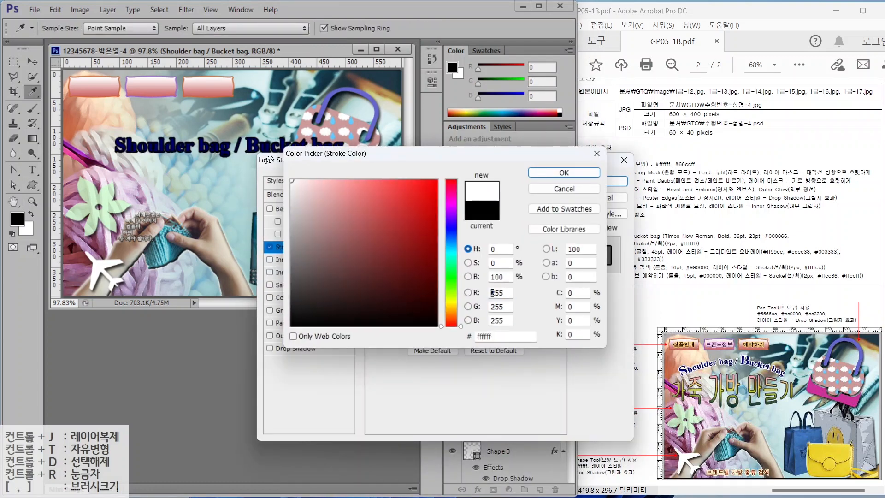
{"action": "key", "text": "Return"}
{"action": "key", "text": "Return"}
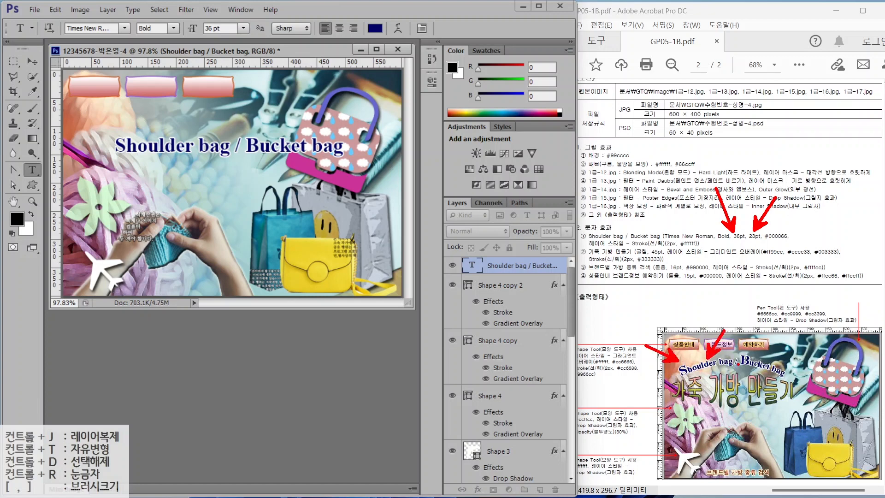
- Shrink the title letters after the initial S and B to 23 pt
{"action": "key", "text": "Escape"}
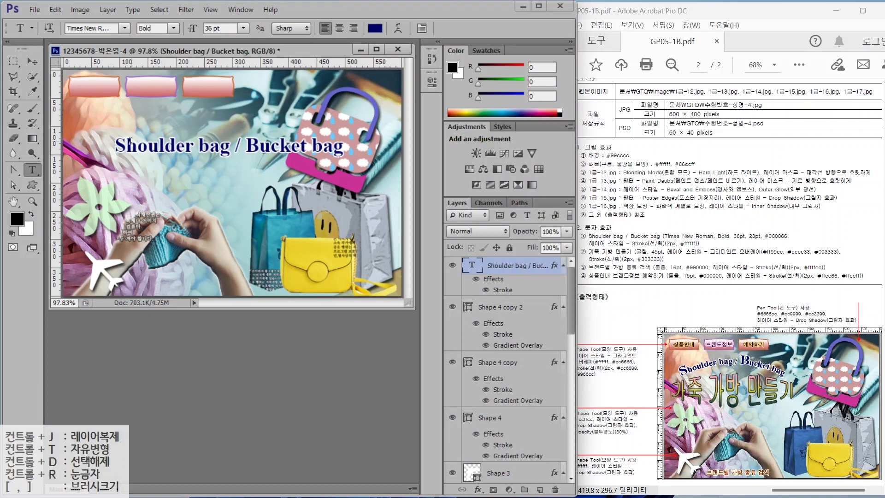
{"action": "left_click_drag", "start_coordinate": [115, 144], "coordinate": [296, 137]}
{"action": "double_click", "coordinate": [212, 28]}
{"action": "type", "text": "23"}
{"action": "key", "text": "Return"}
{"action": "double_click", "coordinate": [212, 28]}
{"action": "type", "text": "23"}
{"action": "key", "text": "Return"}
{"action": "key", "text": "ctrl+Return"}
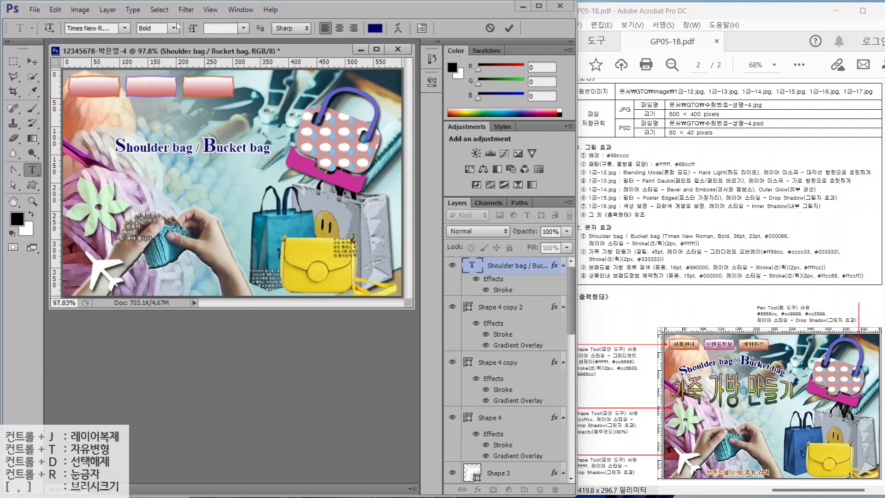
- Arch the title with an Arc warp at a reduced bend, then move it up and left
{"action": "left_click", "coordinate": [397, 29]}
{"action": "left_click", "coordinate": [440, 170]}
{"action": "left_click", "coordinate": [429, 205]}
{"action": "left_click_drag", "start_coordinate": [464, 224], "coordinate": [449, 224]}
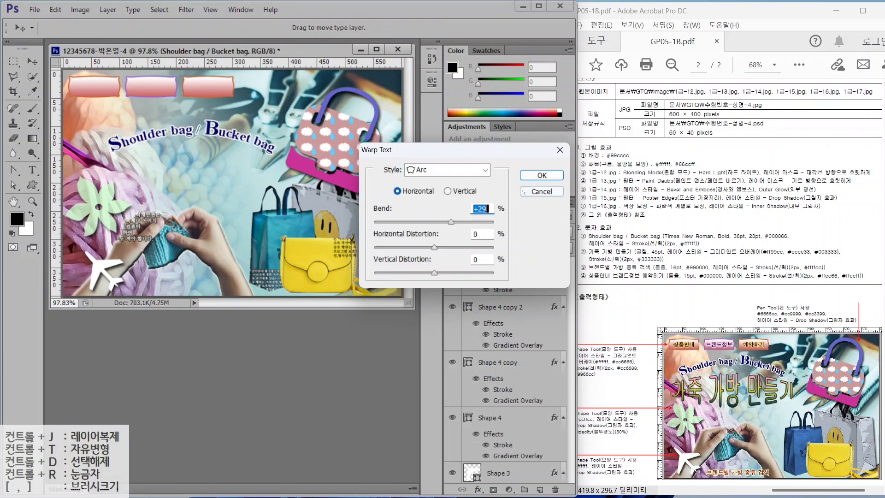
{"action": "left_click", "coordinate": [542, 175]}
{"action": "left_click_drag", "start_coordinate": [116, 132], "coordinate": [99, 120]}
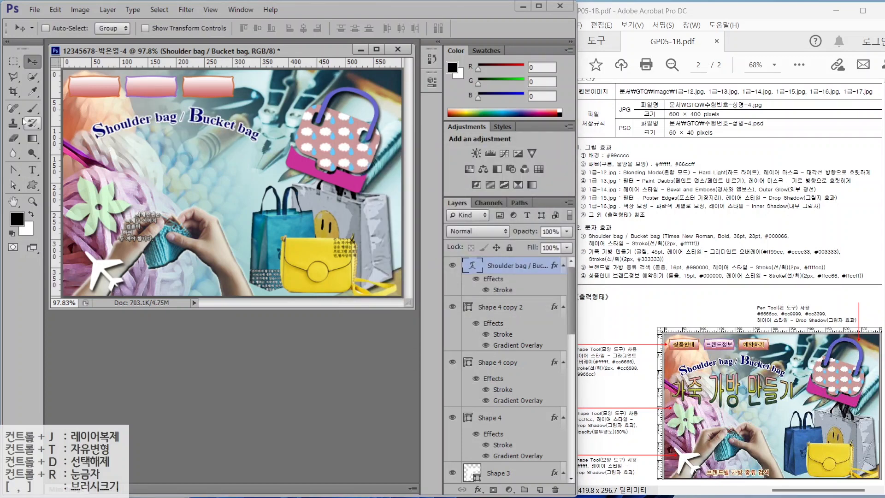
{"action": "left_click", "coordinate": [32, 171]}
{"action": "left_click", "coordinate": [137, 175]}
- Enter the headline '가죽 가방 만들기' and set it to 45 pt
{"action": "type", "text": "가죽 가방 만"}
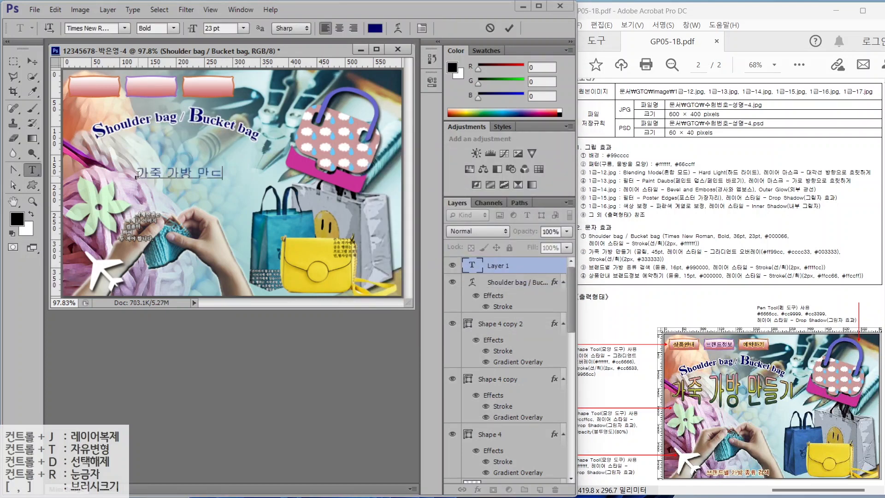
{"action": "type", "text": "들기"}
{"action": "key", "text": "ctrl+Return"}
{"action": "left_click_drag", "start_coordinate": [226, 29], "coordinate": [147, 27]}
{"action": "type", "text": "45"}
{"action": "key", "text": "Return"}
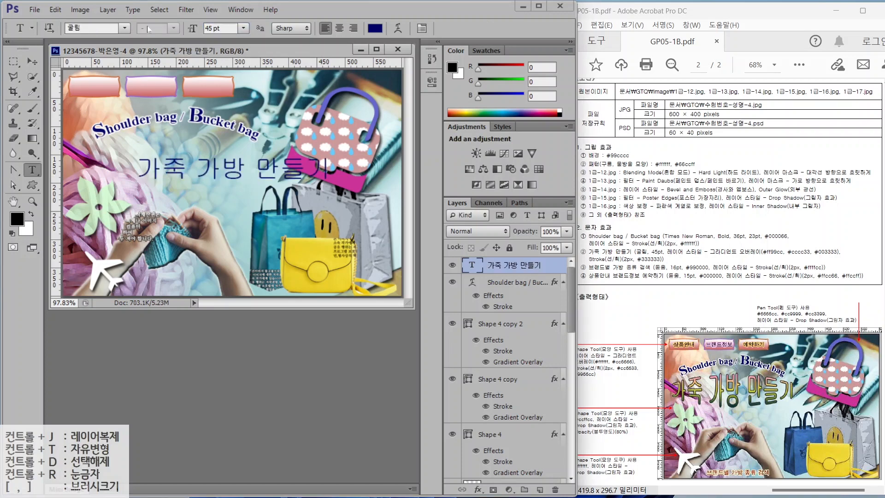
- Add a Gradient Overlay with stops ff99cc pink, cccc33 yellow-green and 333333 dark grey
{"action": "left_click", "coordinate": [478, 488]}
{"action": "left_click", "coordinate": [508, 441]}
{"action": "left_click", "coordinate": [463, 232]}
{"action": "left_click", "coordinate": [512, 262]}
{"action": "double_click", "coordinate": [400, 263]}
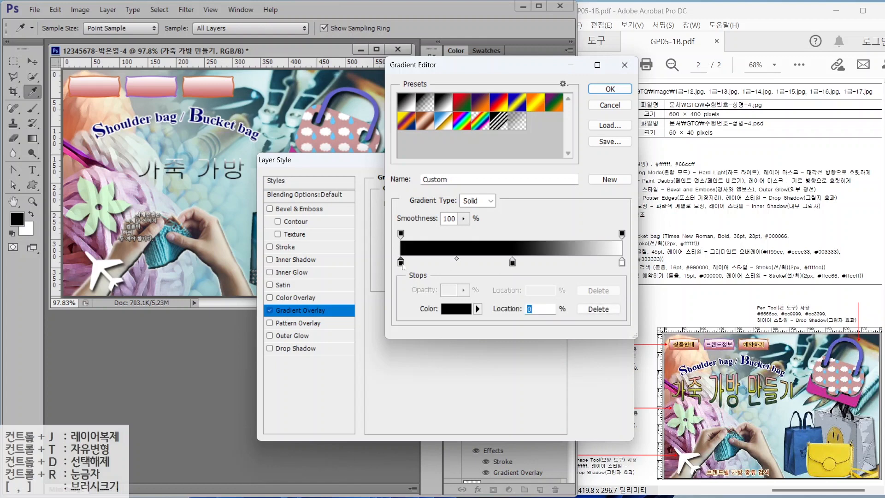
{"action": "type", "text": "ff99cc"}
{"action": "key", "text": "Return"}
{"action": "double_click", "coordinate": [512, 262]}
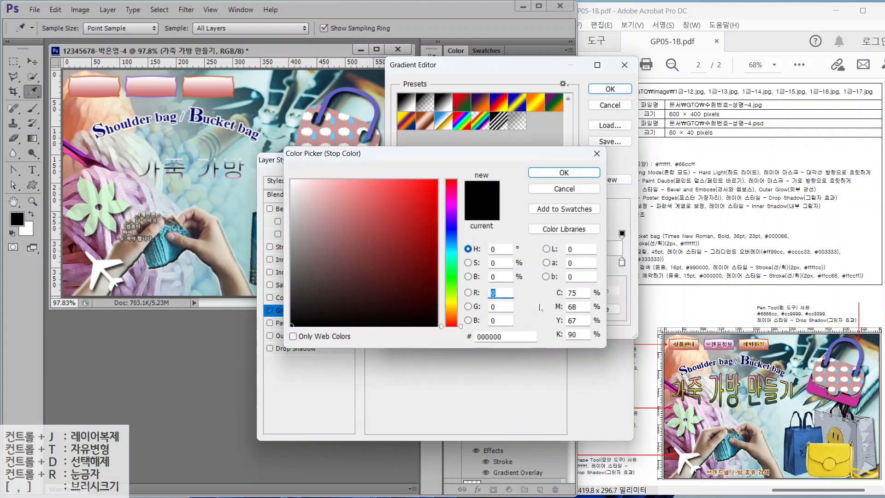
{"action": "type", "text": "cccc33"}
{"action": "key", "text": "Return"}
{"action": "left_click", "coordinate": [622, 262]}
{"action": "double_click", "coordinate": [621, 263]}
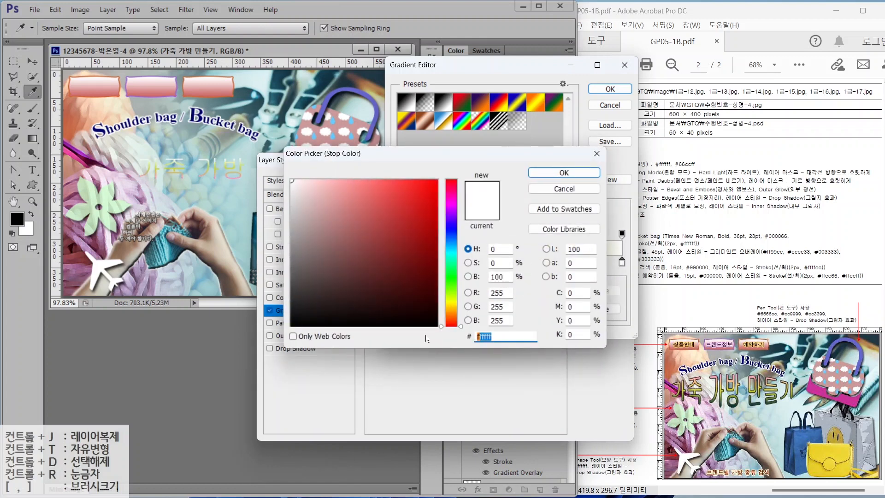
{"action": "type", "text": "333333"}
{"action": "key", "text": "Return"}
{"action": "left_click", "coordinate": [609, 89]}
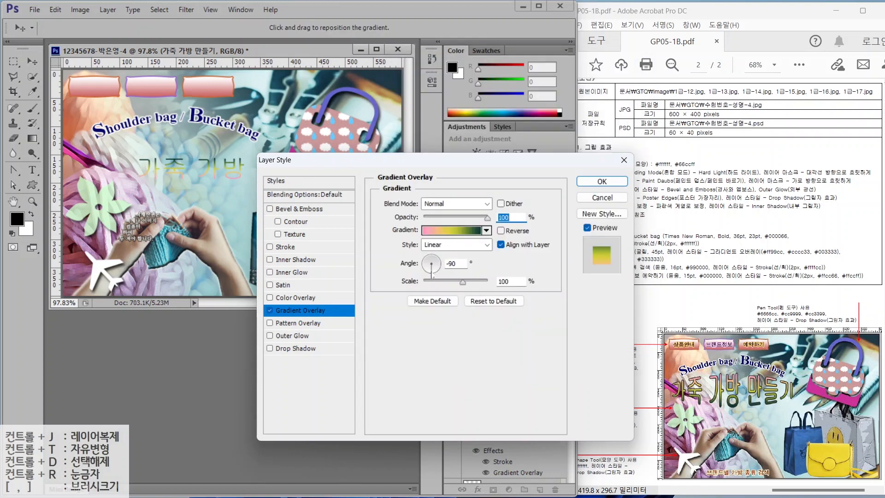
- Give the headline a dark grey 333333 stroke outline and apply the effects
{"action": "left_click", "coordinate": [300, 247]}
{"action": "left_click", "coordinate": [409, 285]}
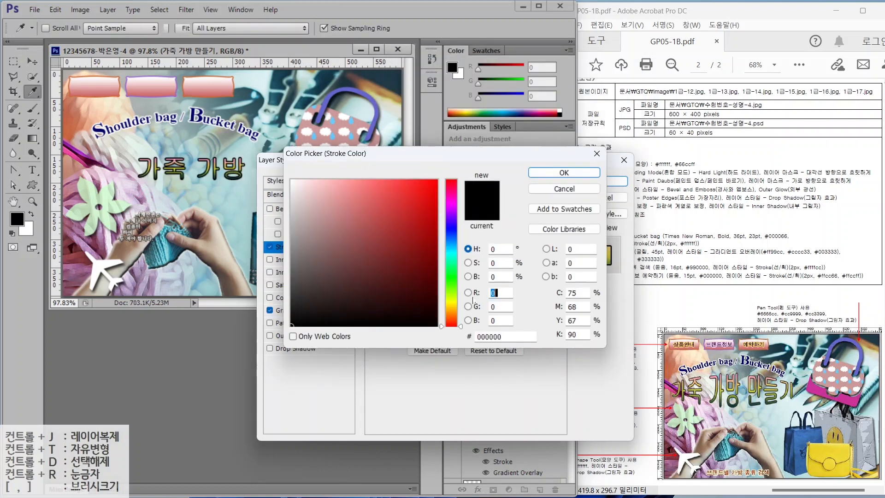
{"action": "left_click", "coordinate": [506, 336]}
{"action": "type", "text": "ffffcc"}
{"action": "key", "text": "Return"}
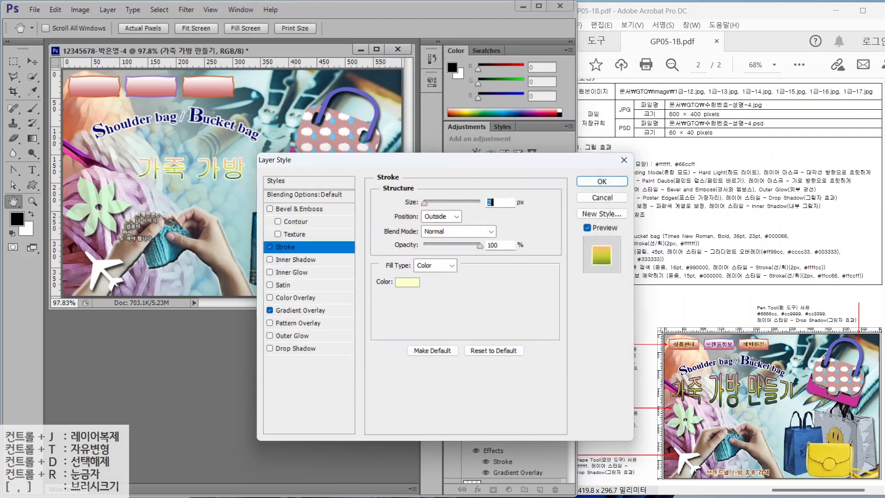
{"action": "left_click", "coordinate": [401, 285]}
{"action": "left_click", "coordinate": [507, 337]}
{"action": "type", "text": "333333"}
{"action": "key", "text": "Return"}
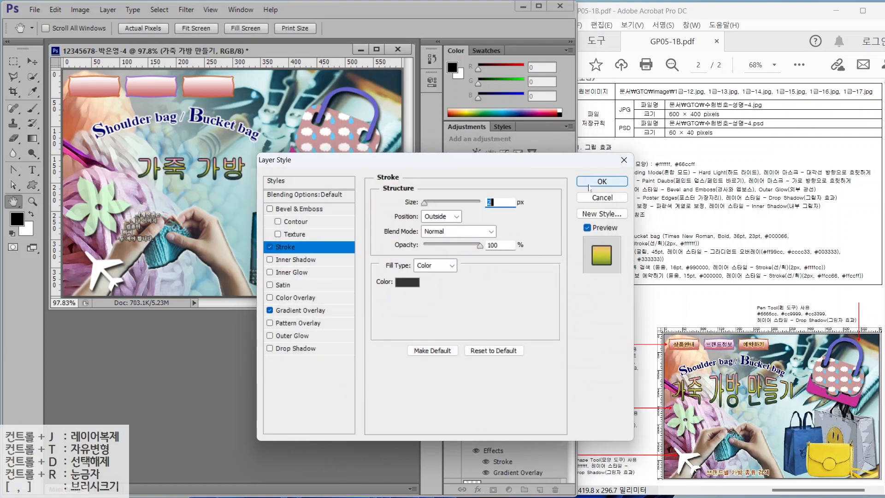
{"action": "left_click", "coordinate": [589, 184]}
- Warp the headline with a slightly reduced Bulge and shift it further left
{"action": "key", "text": "t"}
{"action": "left_click", "coordinate": [397, 26]}
{"action": "left_click", "coordinate": [445, 169]}
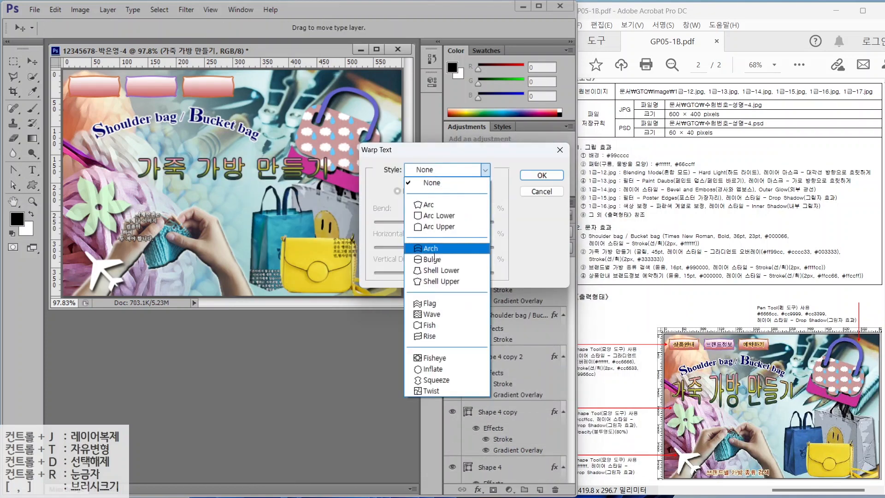
{"action": "left_click", "coordinate": [434, 258]}
{"action": "left_click_drag", "start_coordinate": [441, 223], "coordinate": [448, 224]}
{"action": "left_click", "coordinate": [541, 175]}
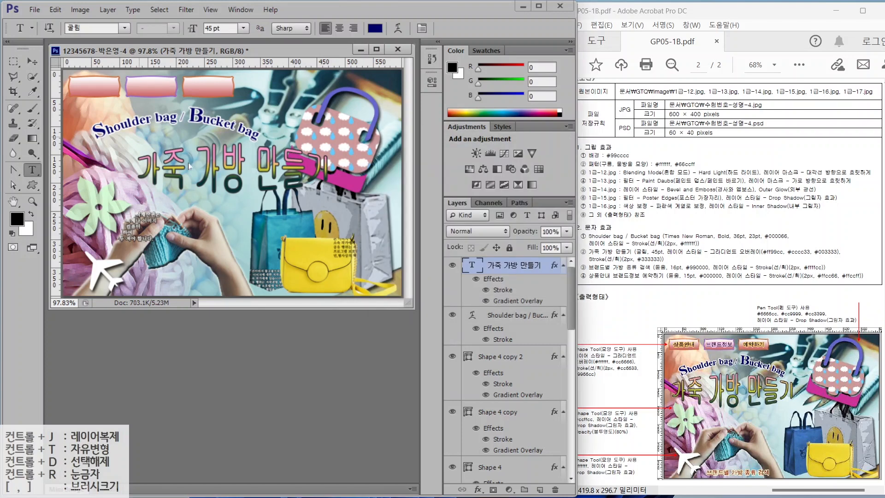
{"action": "key", "text": "v"}
{"action": "left_click_drag", "start_coordinate": [189, 166], "coordinate": [176, 158]}
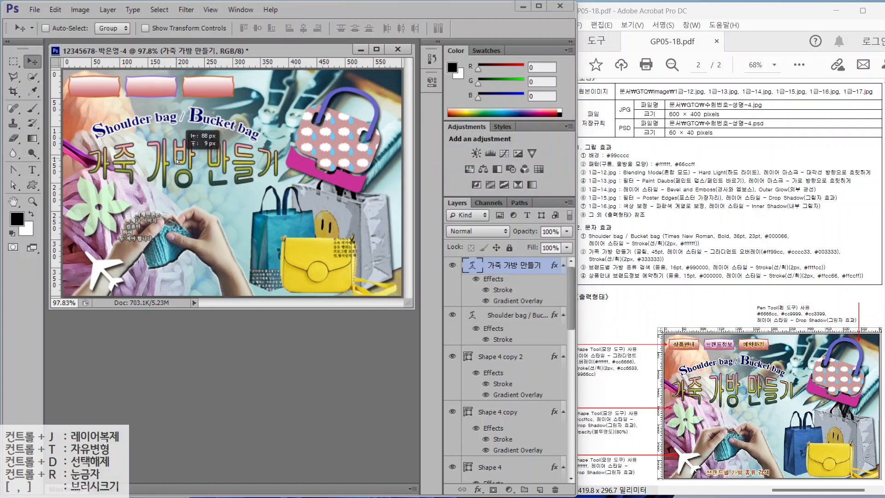
- Type the caption '브랜드별 가방 종류 검색' near the bottom of the poster
{"action": "key", "text": "t"}
{"action": "left_click", "coordinate": [155, 262]}
{"action": "type", "text": "브랜드별 가방 종류 검"}
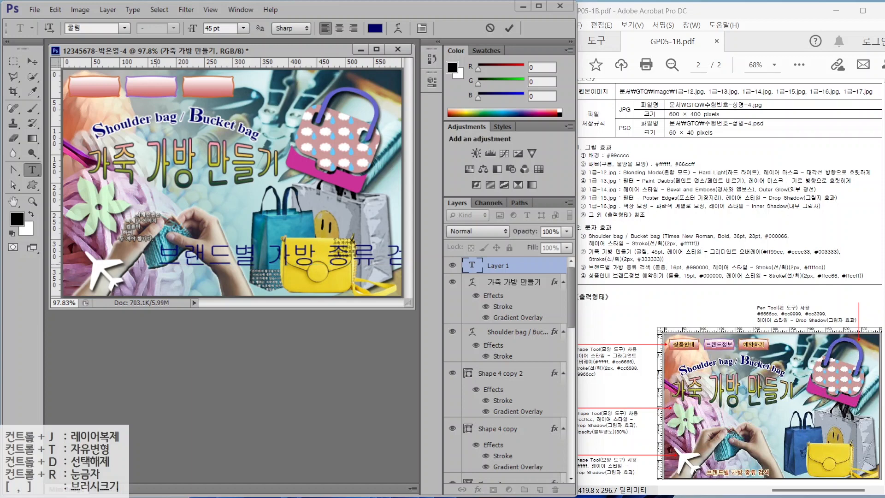
{"action": "key", "text": "ctrl+Return"}
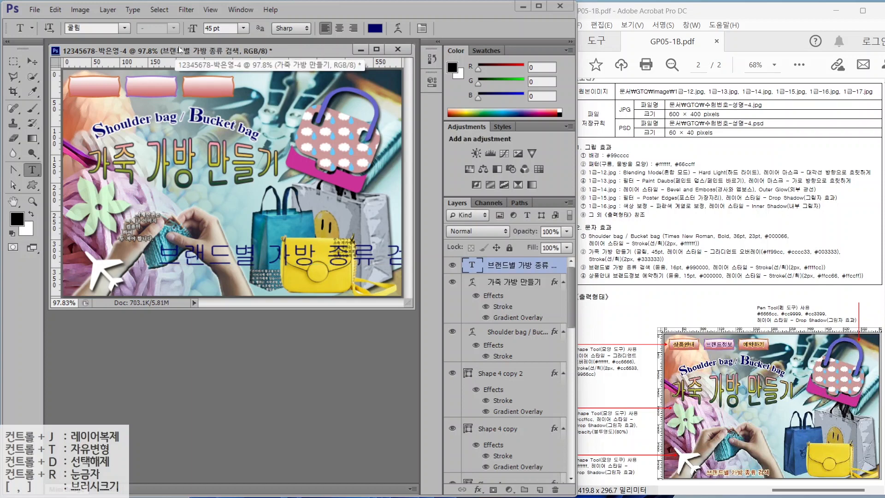
- Format the caption in 돋움, 16 pt, dark red 990000
{"action": "left_click", "coordinate": [124, 28]}
{"action": "left_click", "coordinate": [126, 137]}
{"action": "type", "text": "16"}
{"action": "key", "text": "Return"}
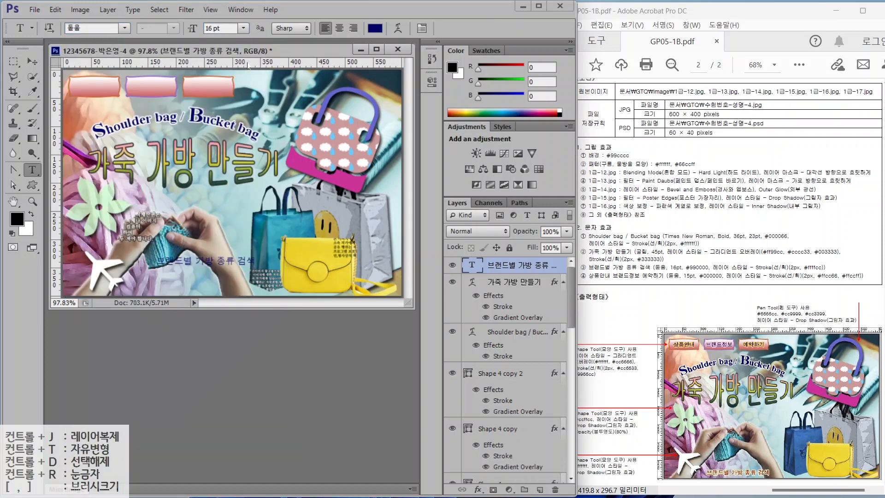
{"action": "left_click", "coordinate": [375, 28]}
{"action": "type", "text": "990000"}
{"action": "key", "text": "Return"}
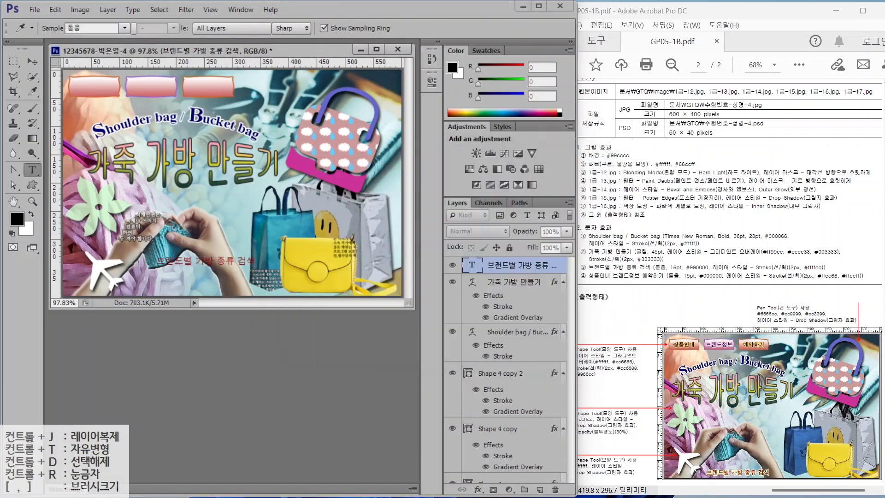
- Add a pale yellow ffffcc stroke outline to the caption
{"action": "left_click", "coordinate": [477, 489]}
{"action": "left_click", "coordinate": [503, 379]}
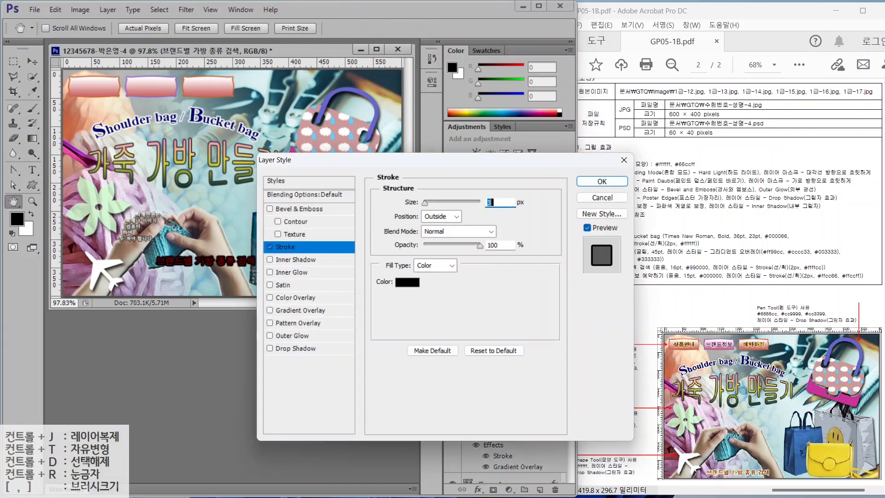
{"action": "left_click", "coordinate": [405, 282]}
{"action": "type", "text": "ffffcc"}
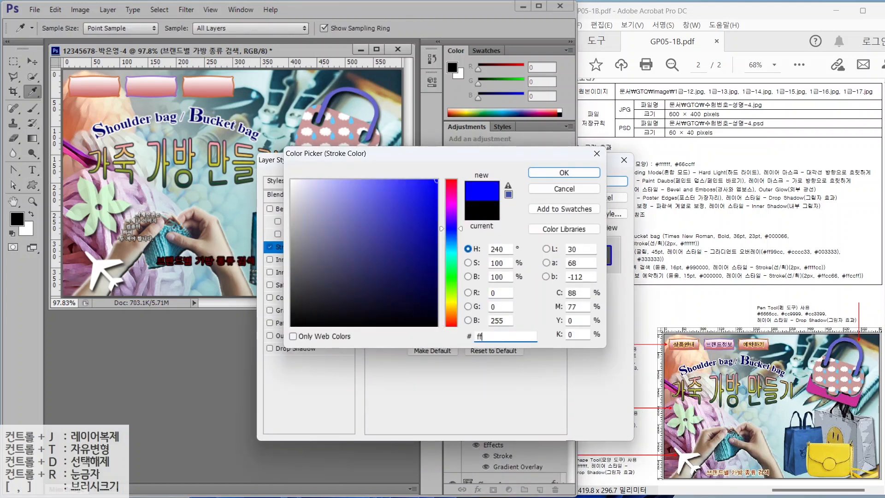
{"action": "key", "text": "Return"}
{"action": "left_click", "coordinate": [617, 181]}
- Move the caption down to the poster's bottom edge and start a new text label
{"action": "left_click", "coordinate": [28, 58]}
{"action": "left_click_drag", "start_coordinate": [184, 263], "coordinate": [161, 287]}
{"action": "left_click", "coordinate": [32, 169]}
{"action": "left_click", "coordinate": [158, 213]}
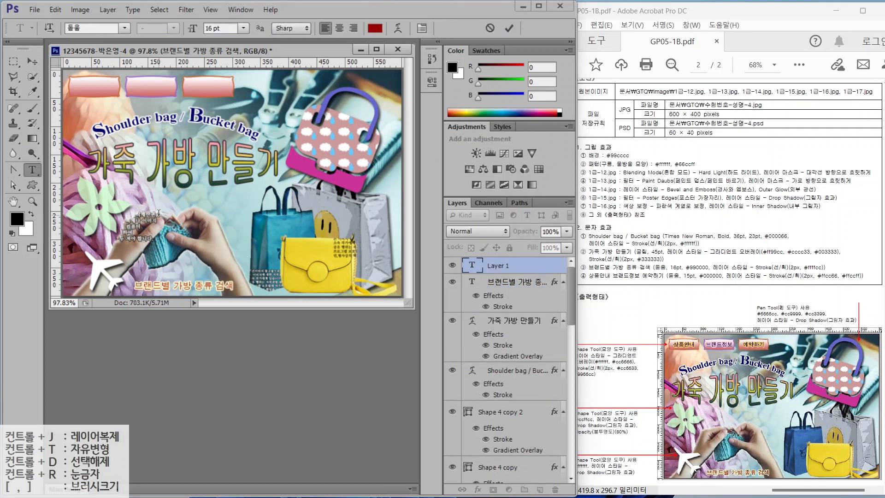
- Create the label '상품안내' in 15 pt black text
{"action": "type", "text": "상품안내"}
{"action": "key", "text": "ctrl+Return"}
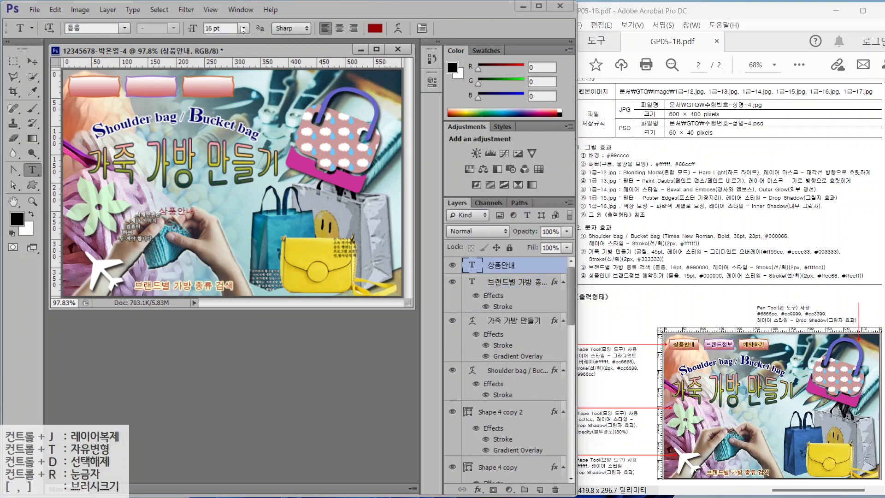
{"action": "left_click", "coordinate": [242, 29]}
{"action": "left_click", "coordinate": [214, 29]}
{"action": "key", "text": "Return"}
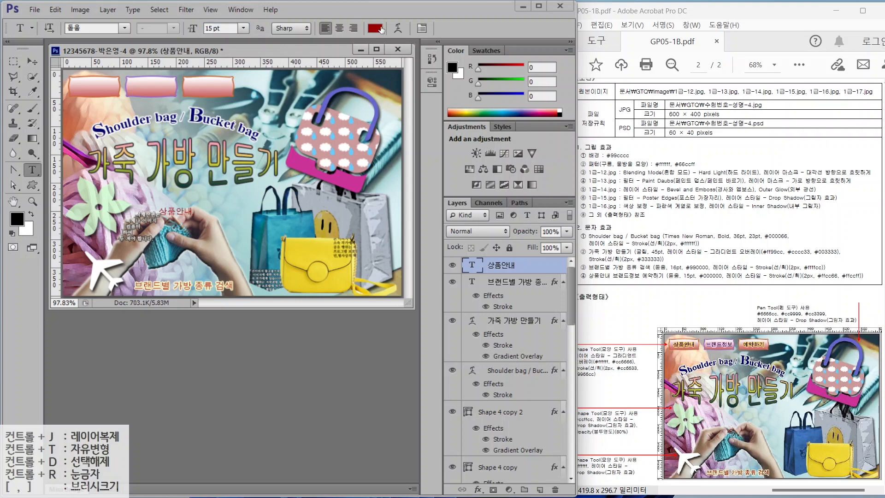
{"action": "left_click", "coordinate": [376, 28]}
{"action": "left_click_drag", "start_coordinate": [421, 285], "coordinate": [438, 336]}
{"action": "left_click", "coordinate": [564, 172]}
- Give the label an ffcc66 stroke and place it on the first pink button
{"action": "left_click", "coordinate": [478, 491]}
{"action": "left_click", "coordinate": [498, 379]}
{"action": "left_click", "coordinate": [404, 287]}
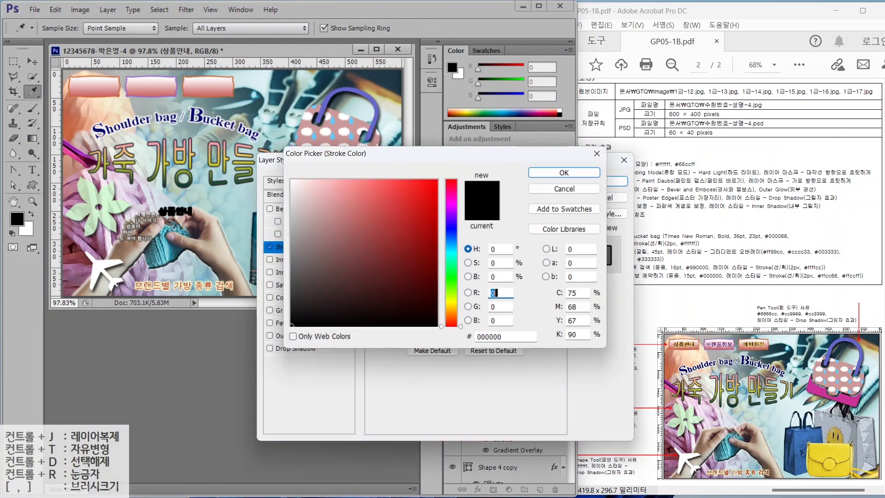
{"action": "double_click", "coordinate": [484, 335]}
{"action": "type", "text": "ffcc66"}
{"action": "left_click", "coordinate": [563, 172]}
{"action": "left_click", "coordinate": [601, 181]}
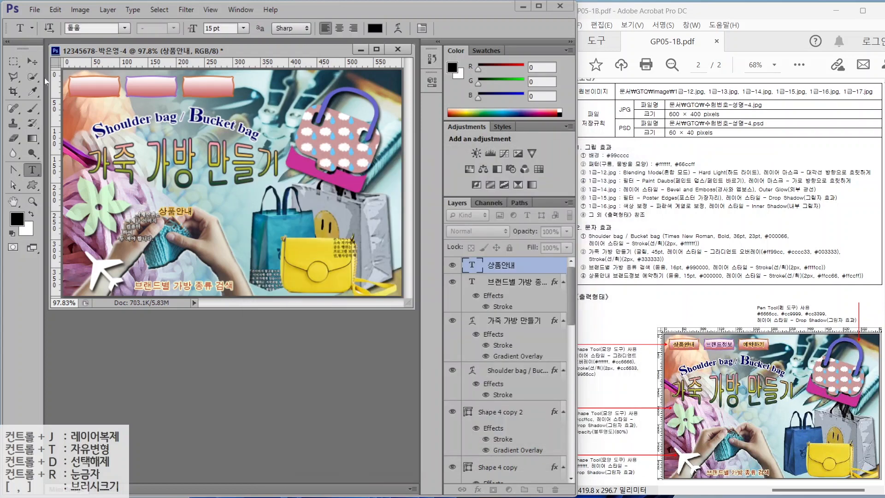
{"action": "left_click_drag", "start_coordinate": [175, 212], "coordinate": [234, 87]}
- Retype the duplicated labels as '예약하기' on the third button and '브랜드정보' on the second
{"action": "key", "text": "t"}
{"action": "type", "text": "예약"}
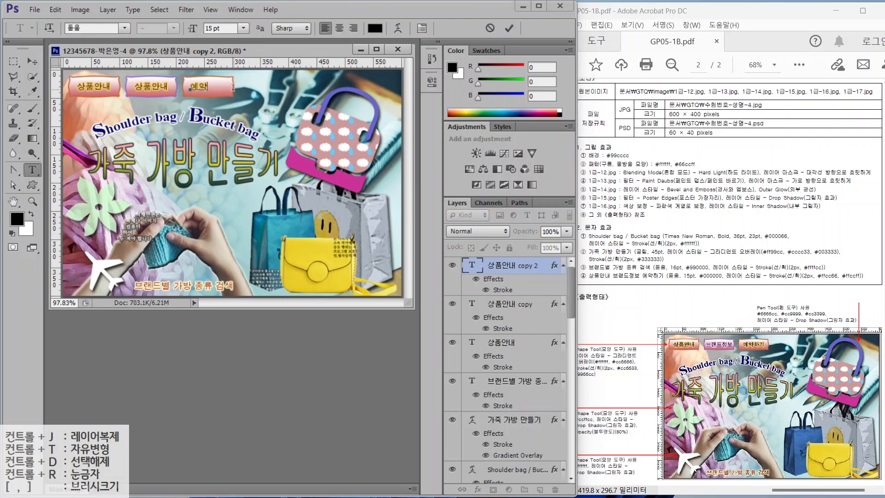
{"action": "type", "text": "하기"}
{"action": "key", "text": "ctrl+Return"}
{"action": "left_click_drag", "start_coordinate": [133, 87], "coordinate": [188, 88]}
{"action": "type", "text": "브랜드정보"}
{"action": "key", "text": "ctrl+Return"}
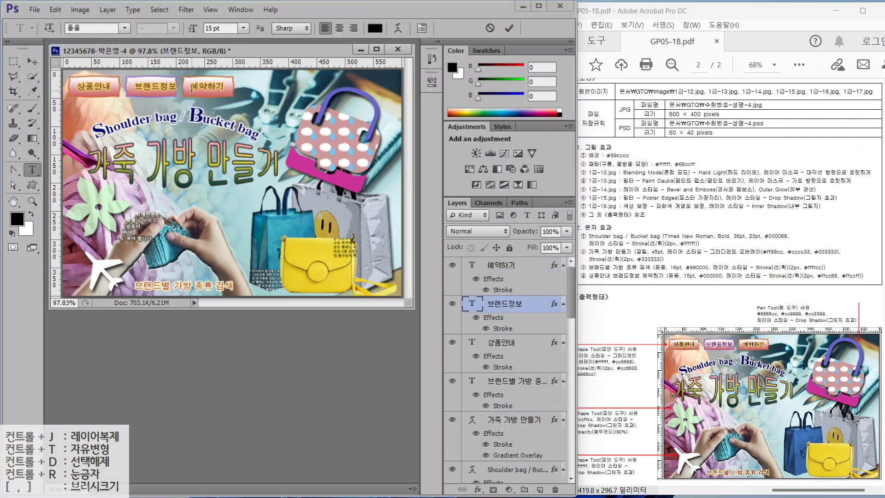
- Verify the ffcc66 stroke on 브랜드정보 and review the 600 × 400 JPG requirement
{"action": "left_click", "coordinate": [35, 59]}
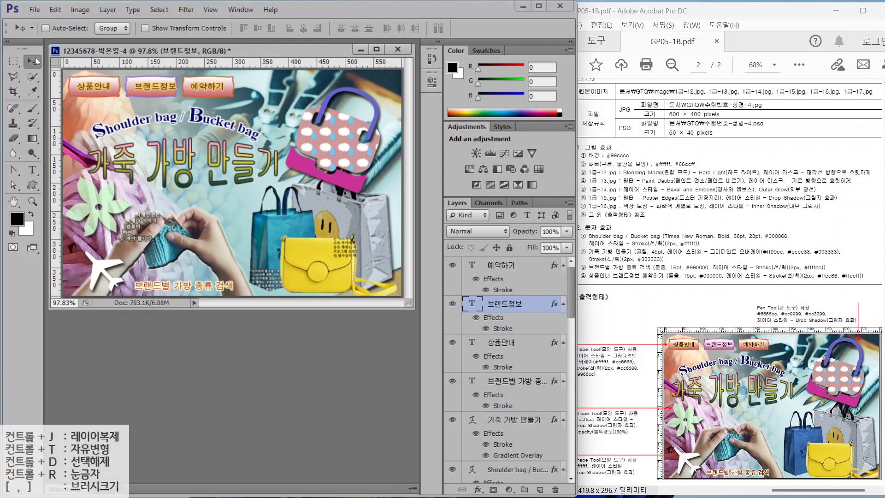
{"action": "double_click", "coordinate": [500, 329]}
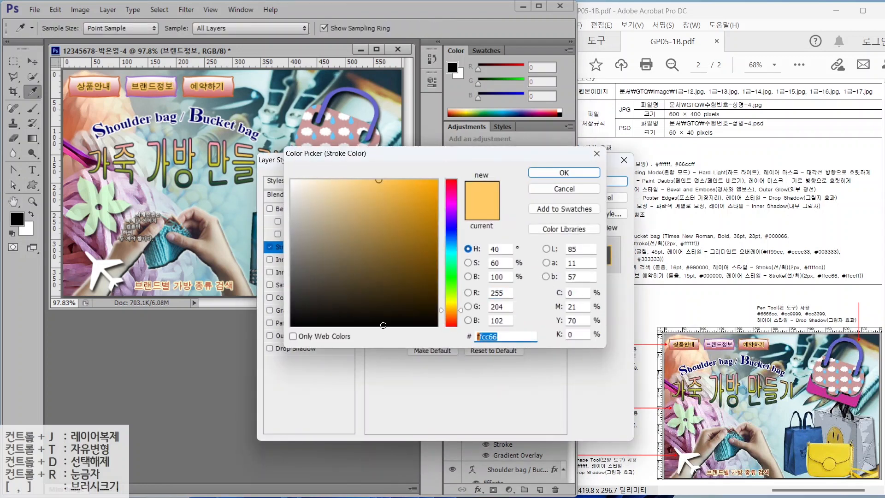
{"action": "key", "text": "Return"}
{"action": "key", "text": "Return"}
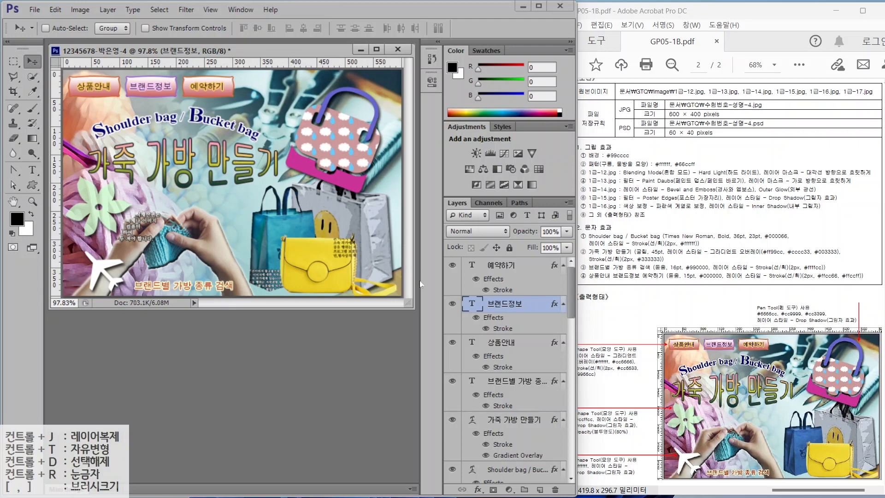
{"action": "mouse_move", "coordinate": [571, 286]}
{"action": "left_mouse_down"}
{"action": "mouse_move", "coordinate": [576, 389]}
{"action": "mouse_move", "coordinate": [582, 277]}
{"action": "left_mouse_up"}
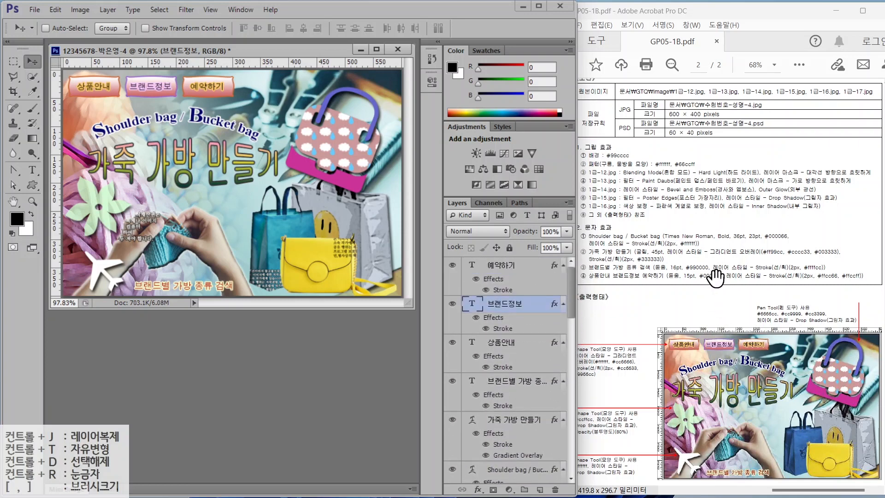
{"action": "left_click_drag", "start_coordinate": [710, 116], "coordinate": [771, 85]}
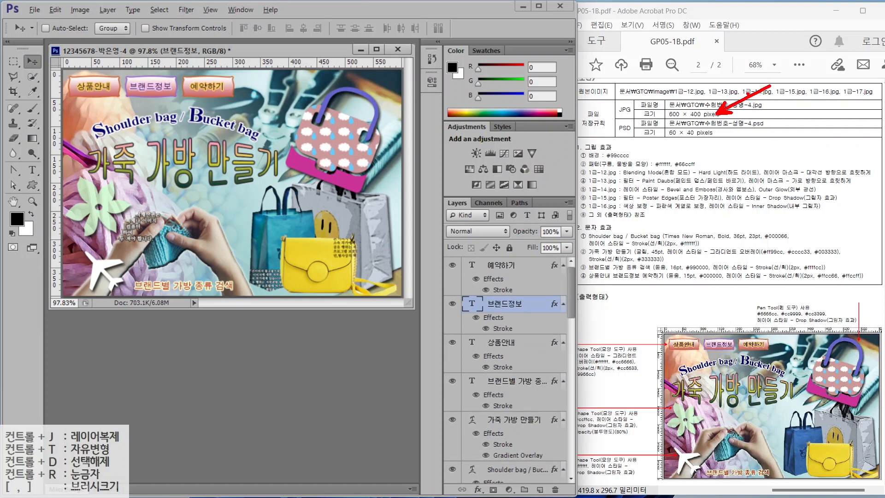
{"action": "left_click_drag", "start_coordinate": [617, 108], "coordinate": [581, 90]}
- Save the poster as a maximum-quality JPEG in the GTQ folder
{"action": "left_click", "coordinate": [35, 9]}
{"action": "left_click", "coordinate": [42, 136]}
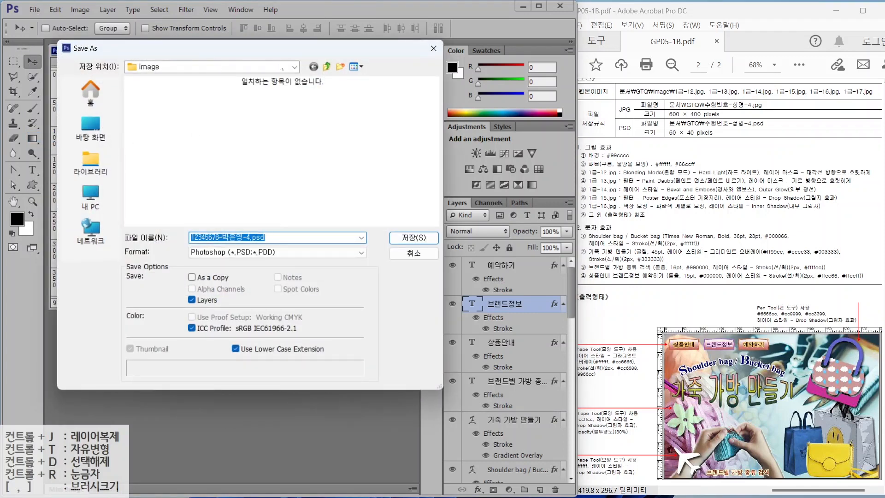
{"action": "left_click", "coordinate": [326, 66]}
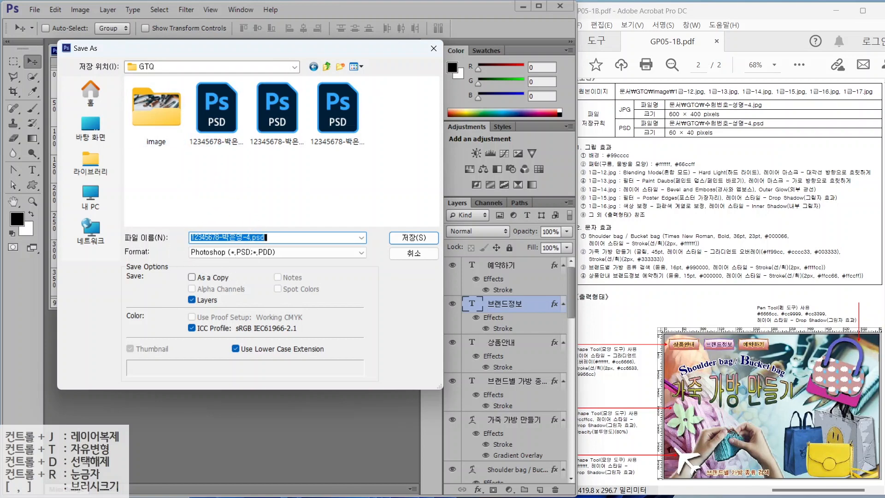
{"action": "left_click", "coordinate": [216, 251]}
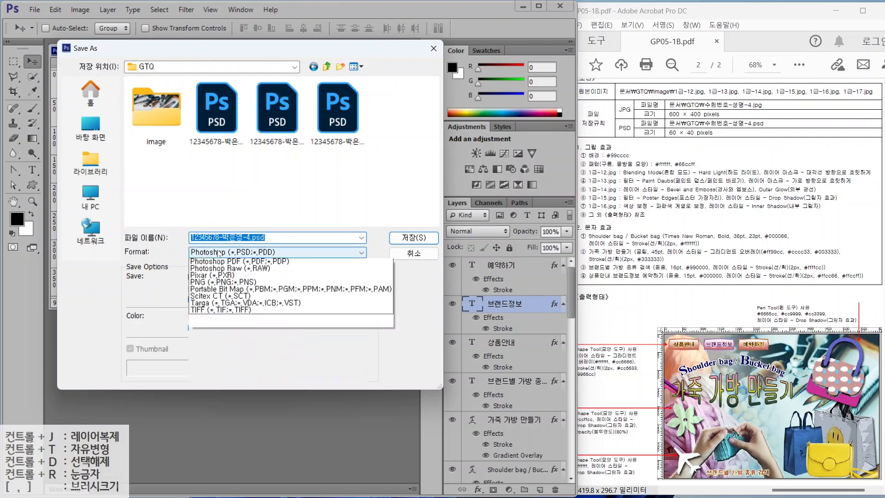
{"action": "left_click", "coordinate": [209, 317]}
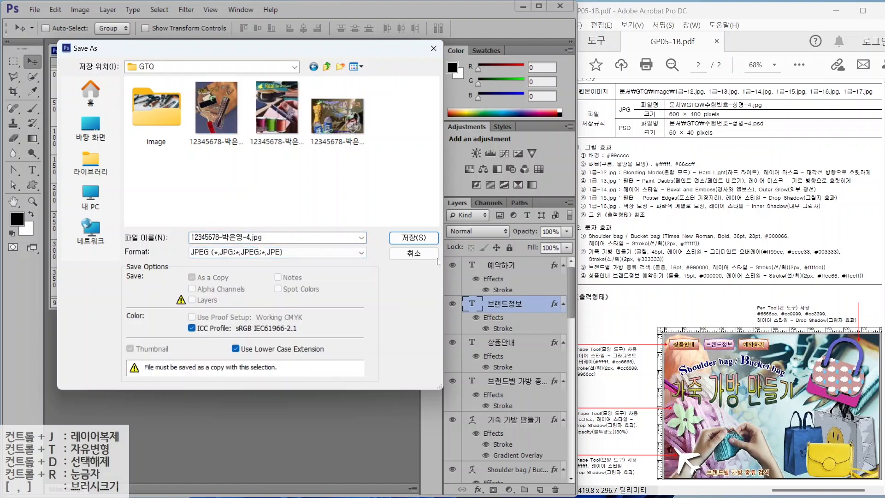
{"action": "left_click", "coordinate": [405, 243]}
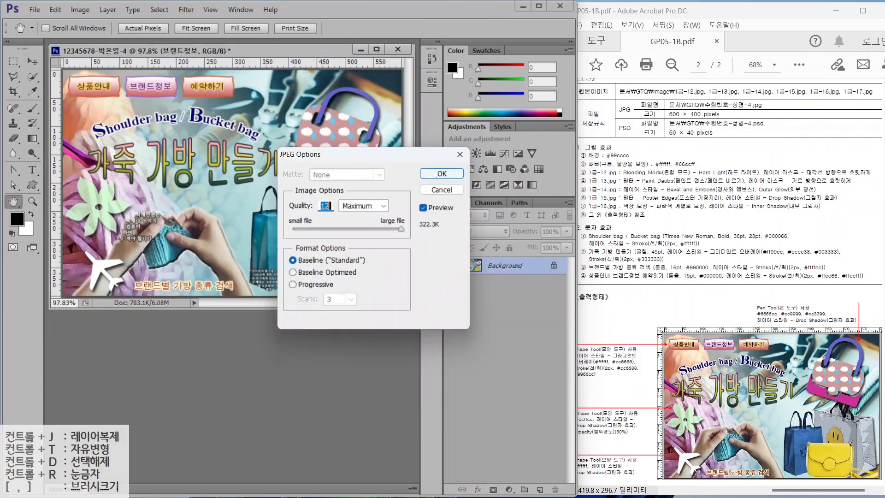
{"action": "key", "text": "Return"}
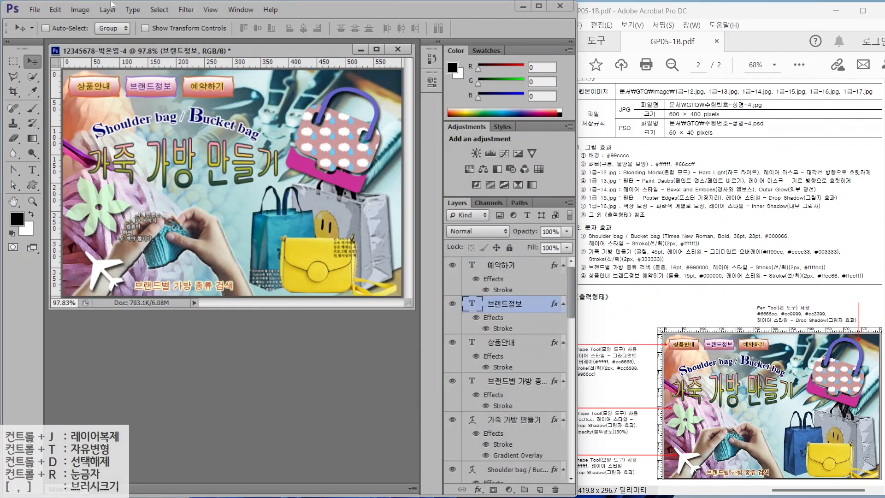
- Resize the image to 60 × 40 pixels
{"action": "left_click", "coordinate": [81, 10]}
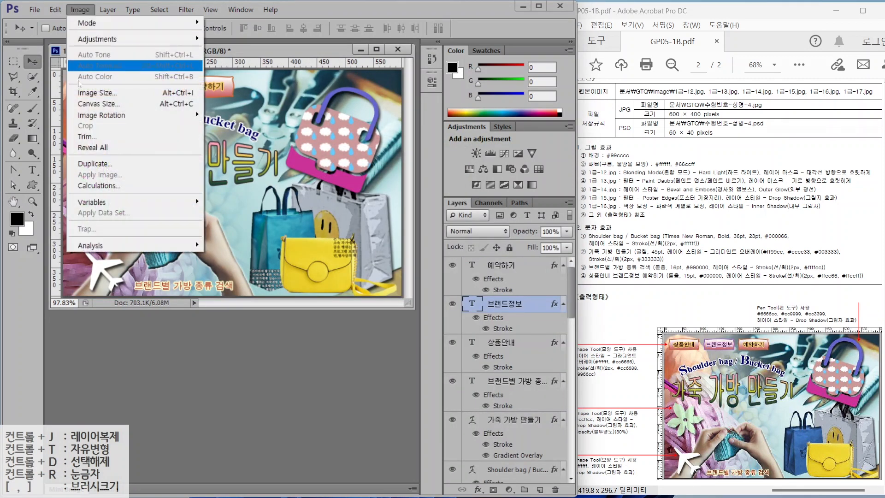
{"action": "left_click", "coordinate": [81, 97]}
{"action": "type", "text": "60"}
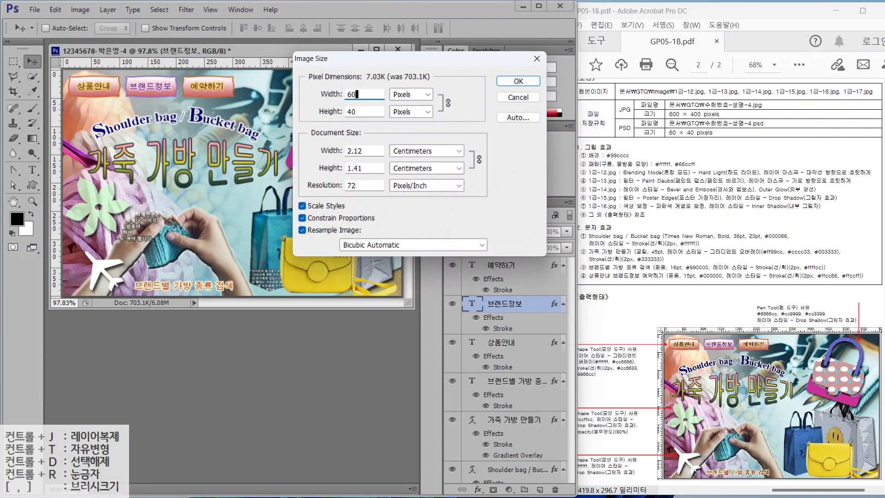
{"action": "key", "text": "Return"}
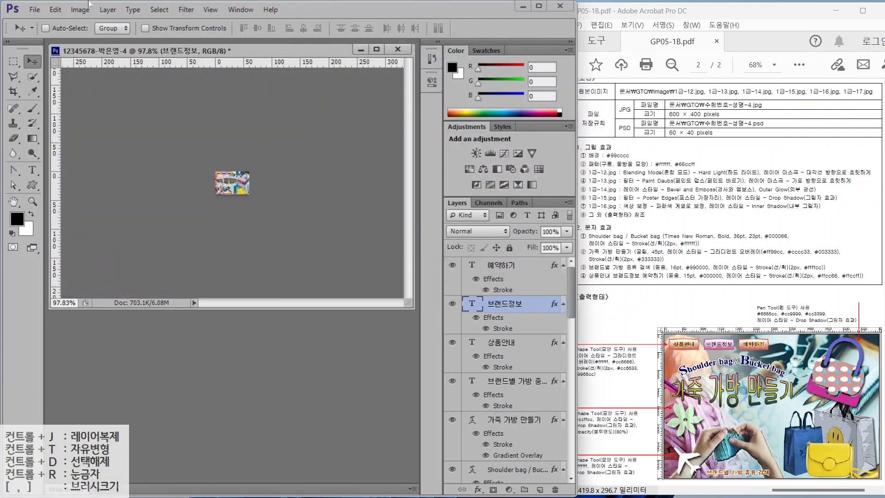
- Save the small version as a PSD file
{"action": "left_click", "coordinate": [34, 10]}
{"action": "left_click", "coordinate": [42, 137]}
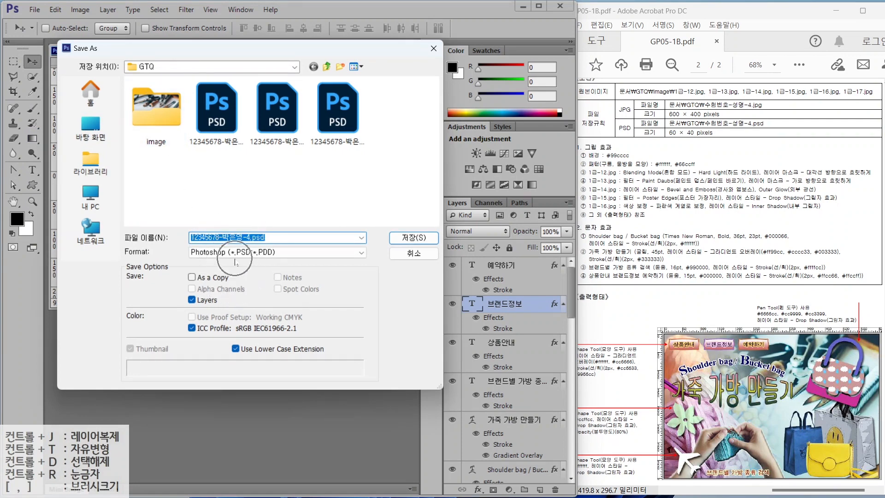
{"action": "left_click", "coordinate": [402, 237]}
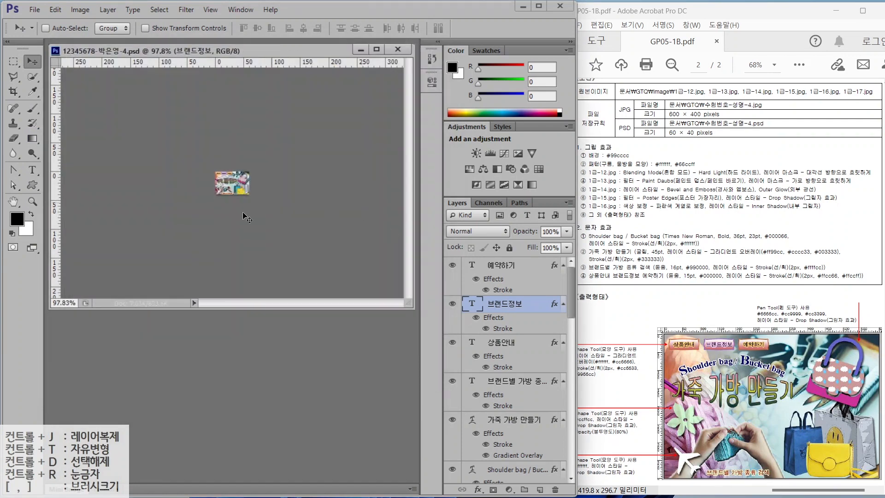